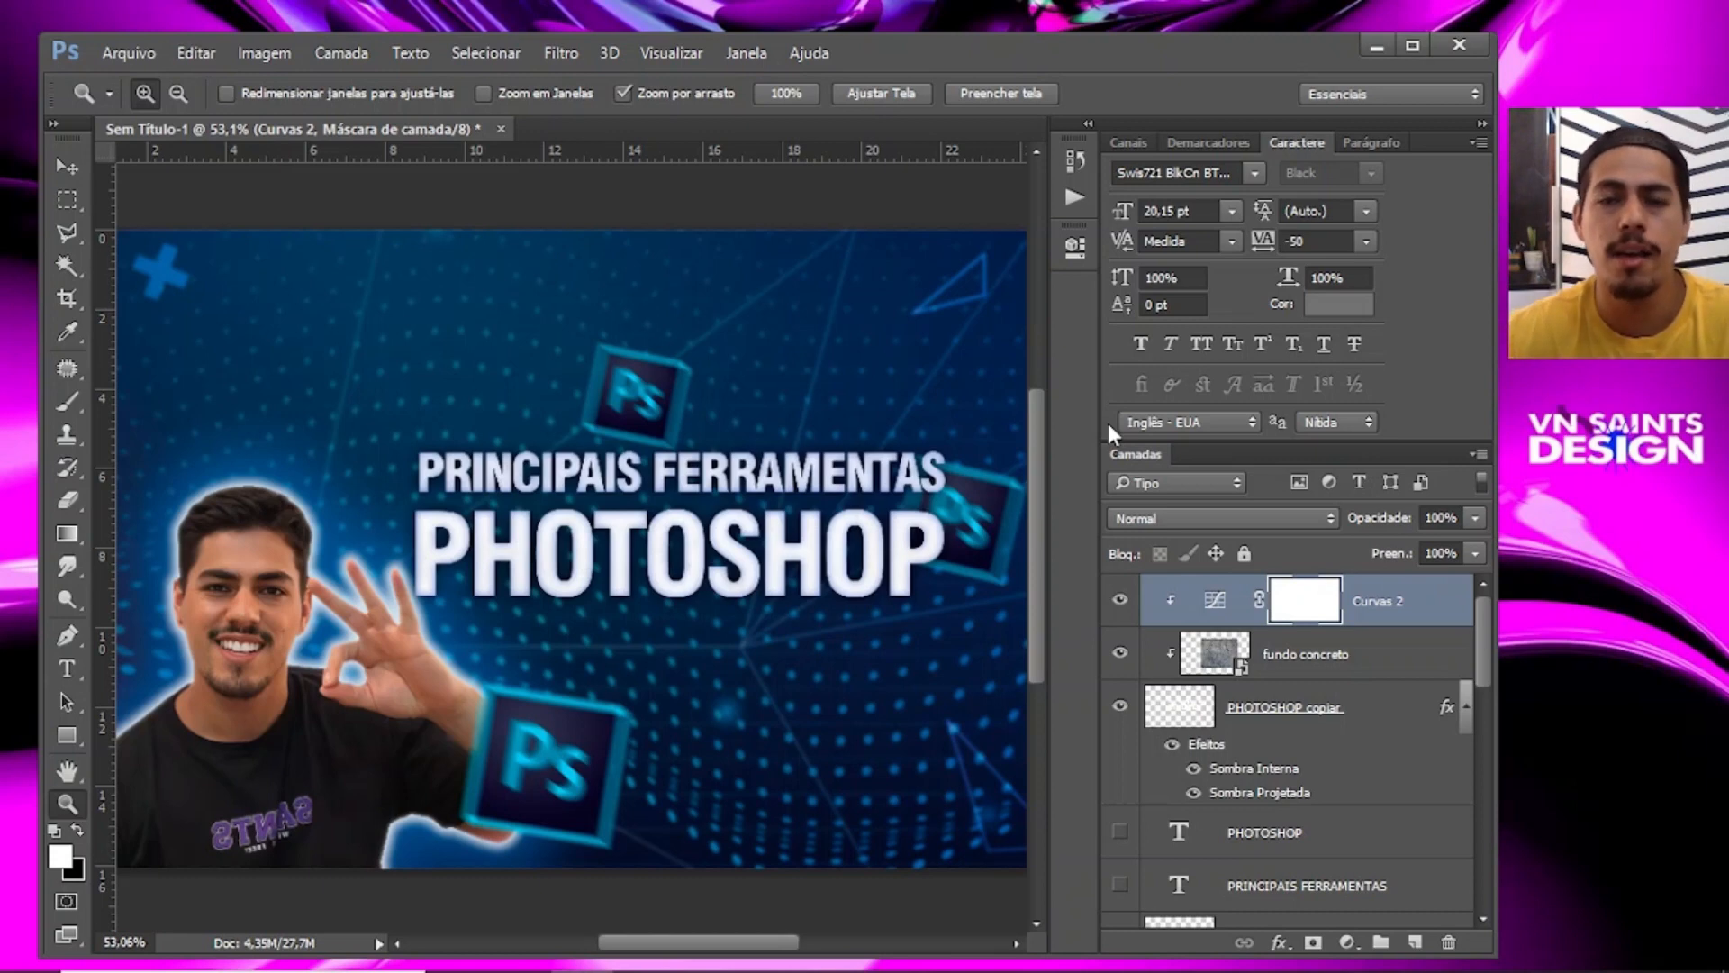
# Examine the finished thumbnail: the title's concrete texture and Curves adjustment, the Ps logos, and the layer stack.
pyautogui.keyDown('alt'); pyautogui.click(780, 440); pyautogui.keyUp('alt')
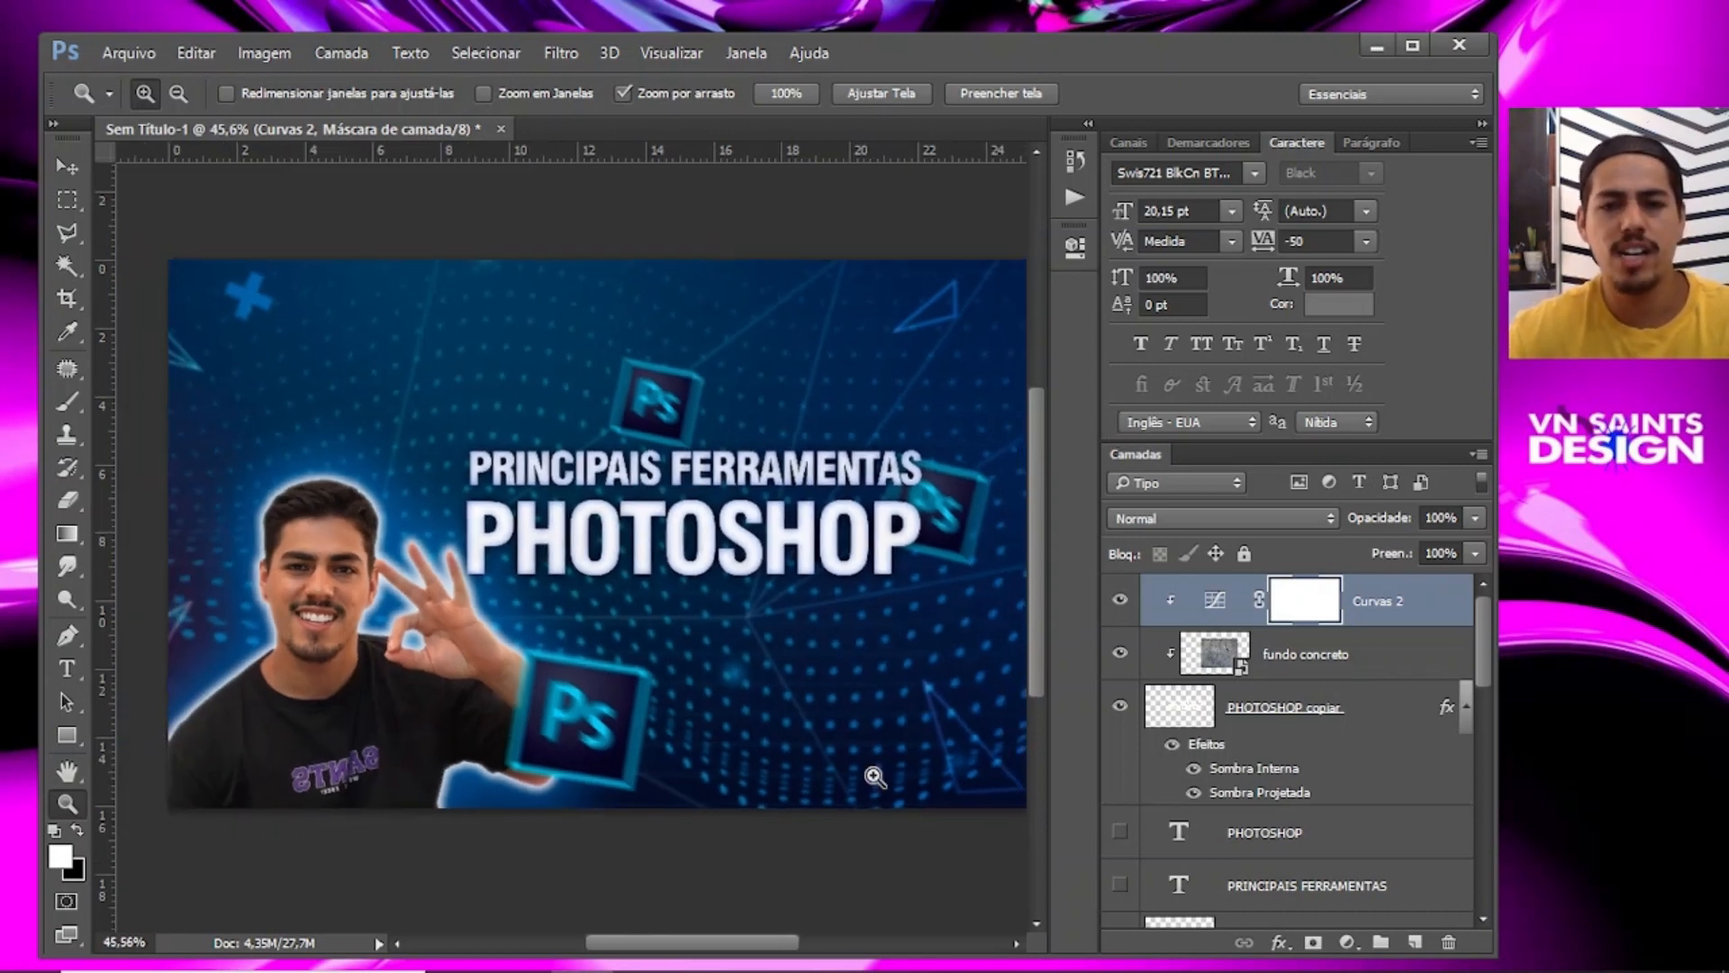
pyautogui.moveTo(726, 549); pyautogui.dragTo(829, 559)
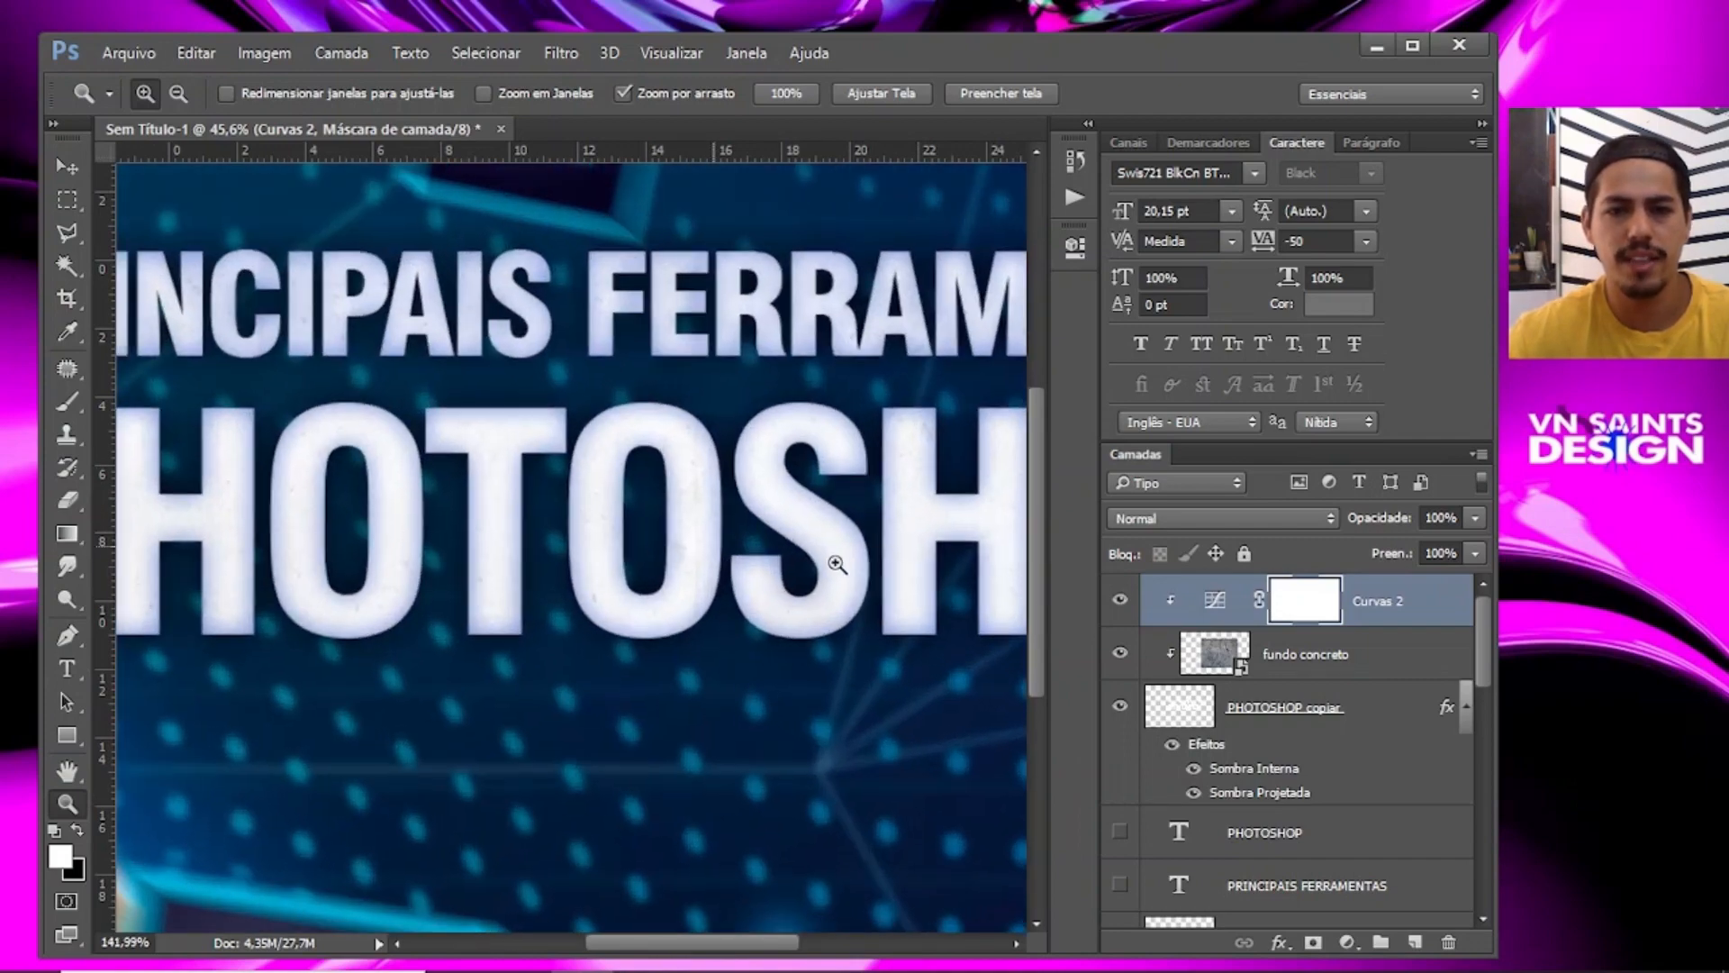
pyautogui.click(1126, 655)
pyautogui.click(1120, 653)
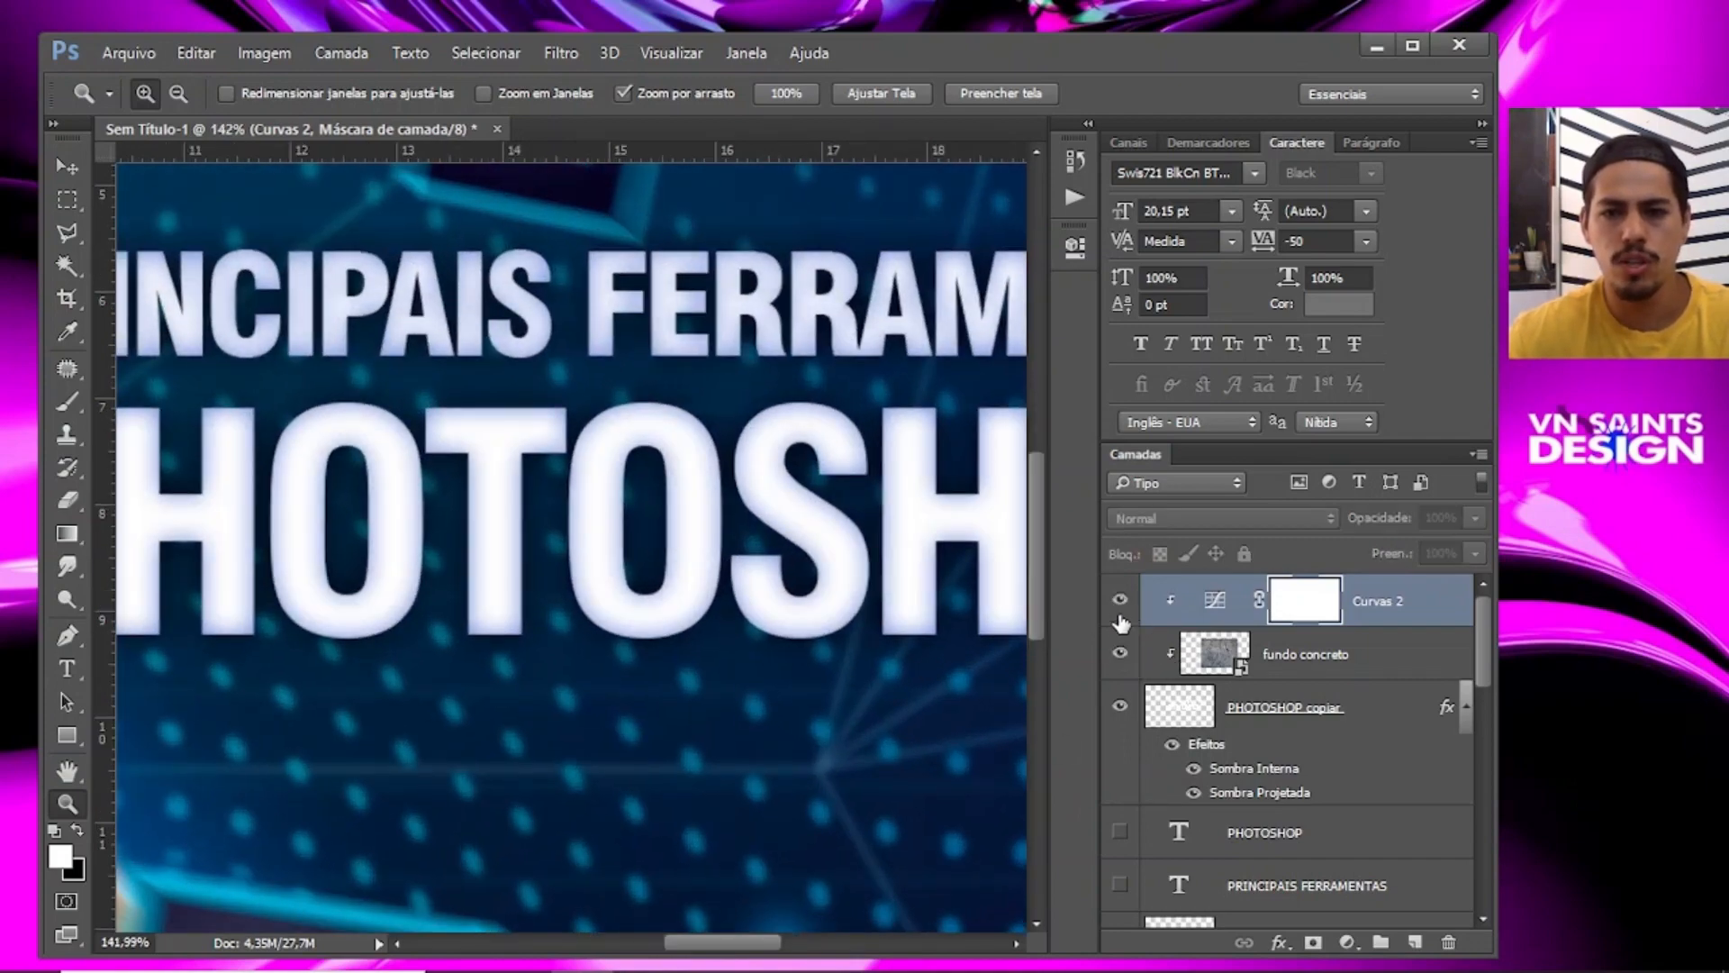
pyautogui.click(1121, 600)
pyautogui.moveTo(783, 490); pyautogui.dragTo(561, 546)
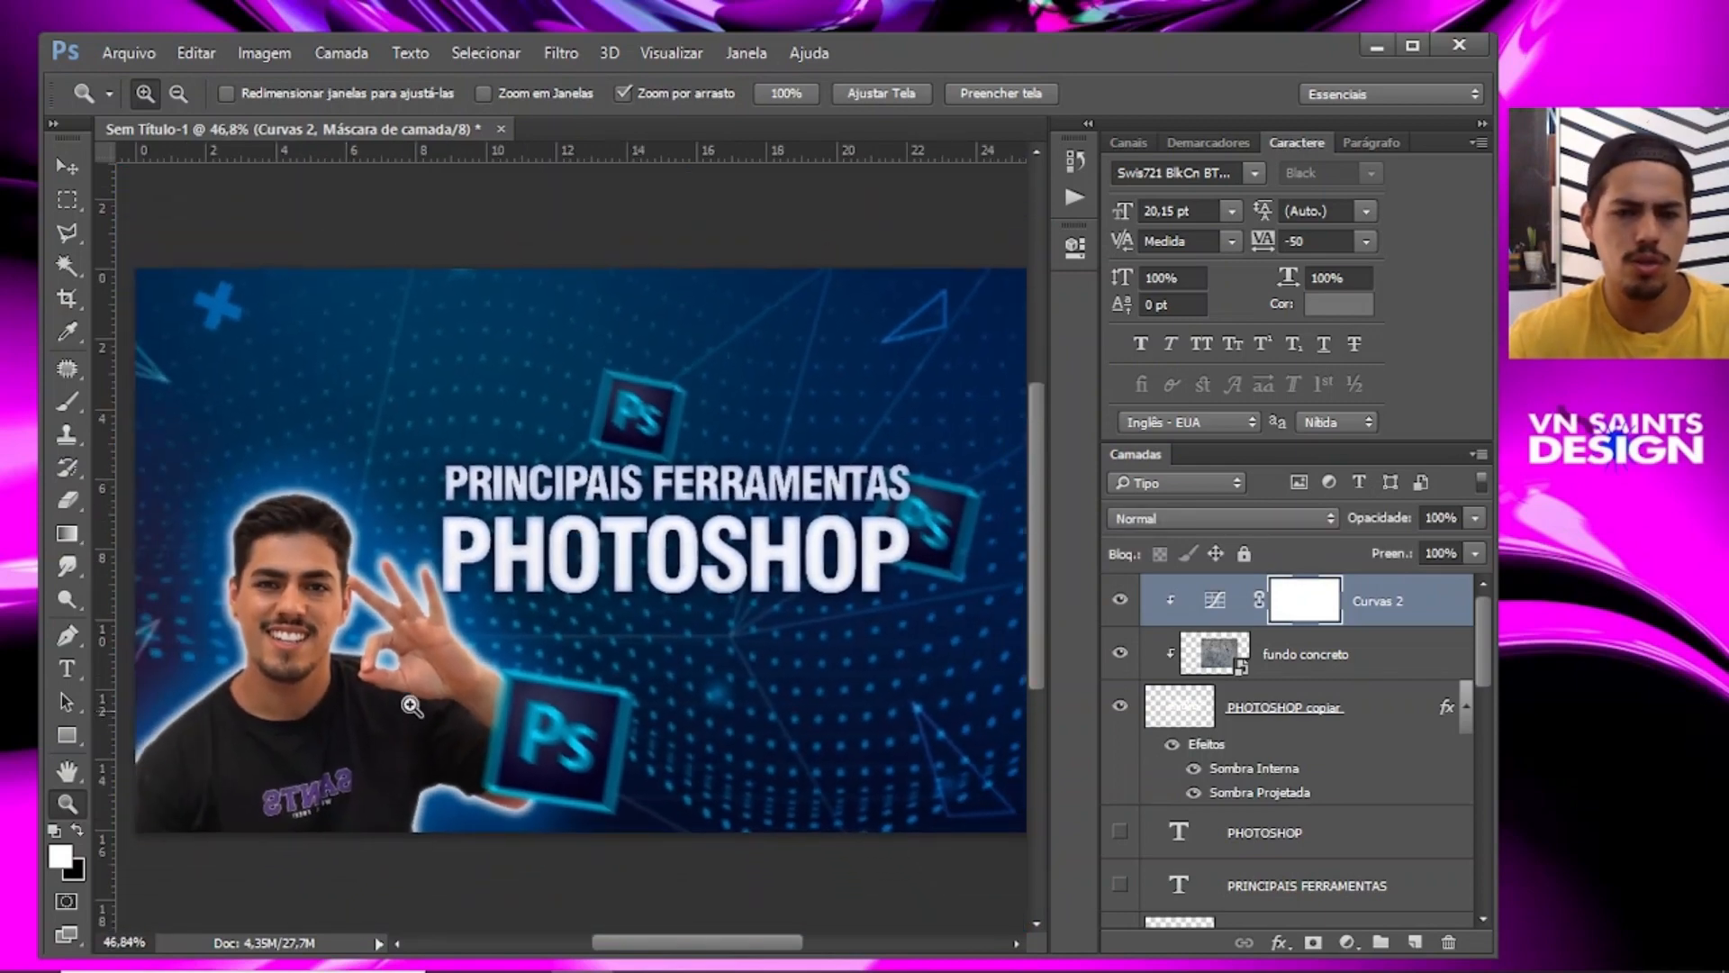
pyautogui.moveTo(599, 802); pyautogui.dragTo(670, 786)
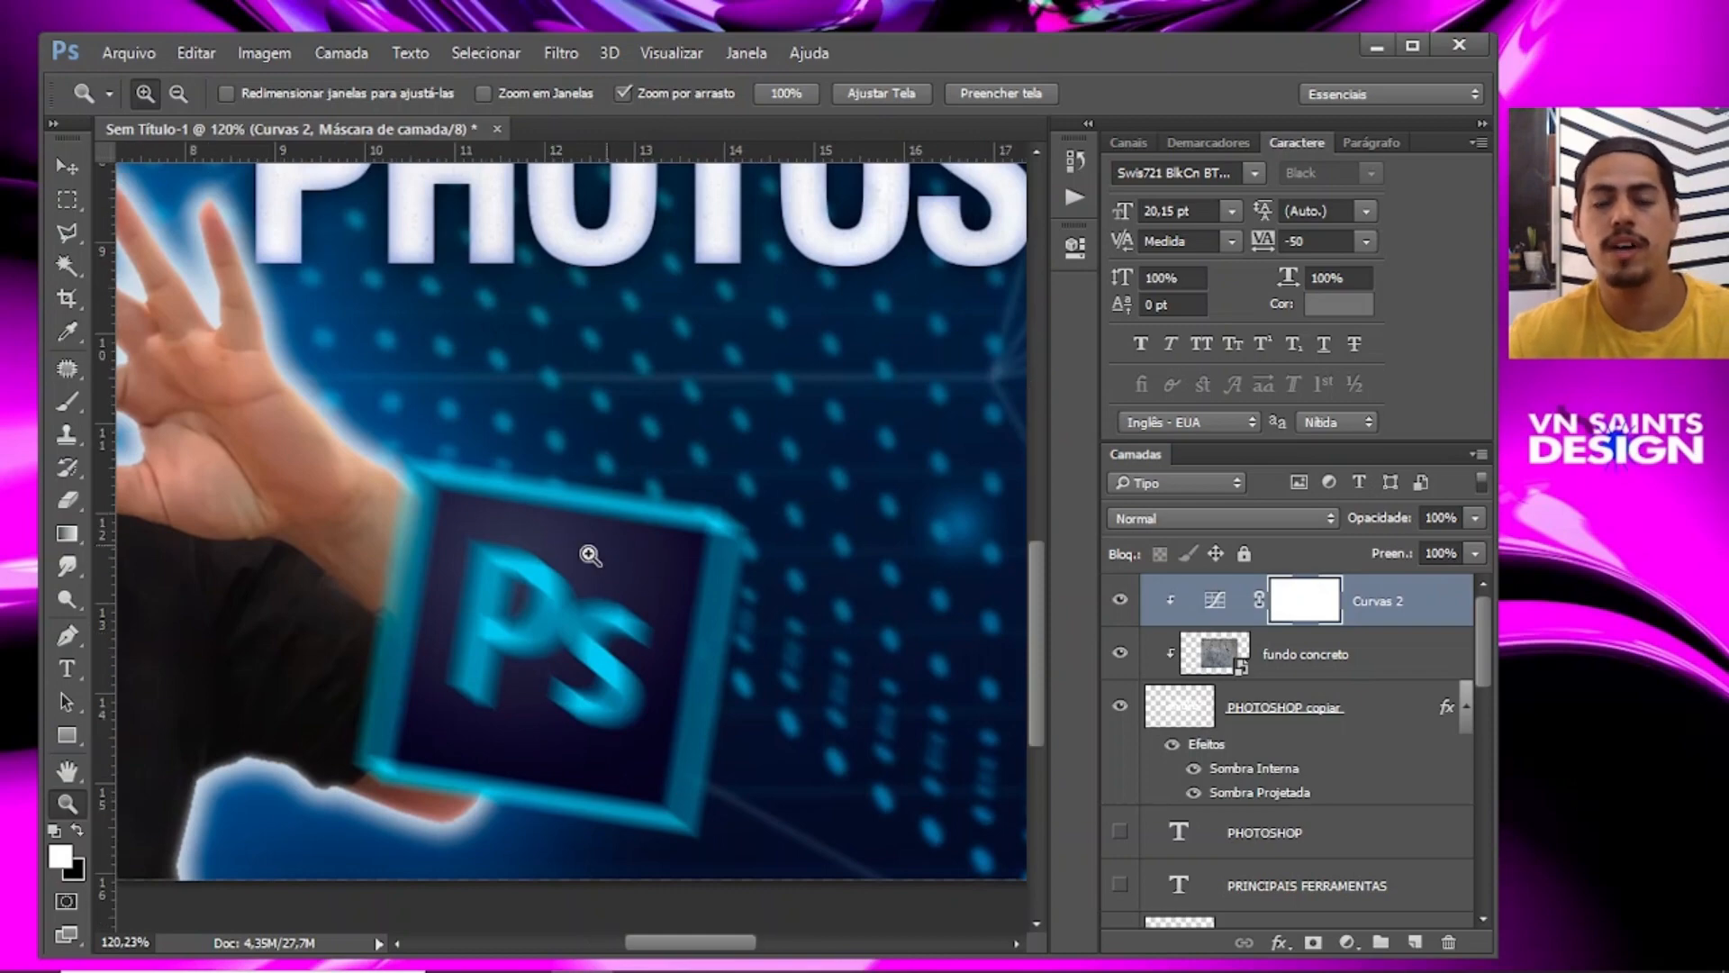
pyautogui.moveTo(590, 700); pyautogui.dragTo(503, 693)
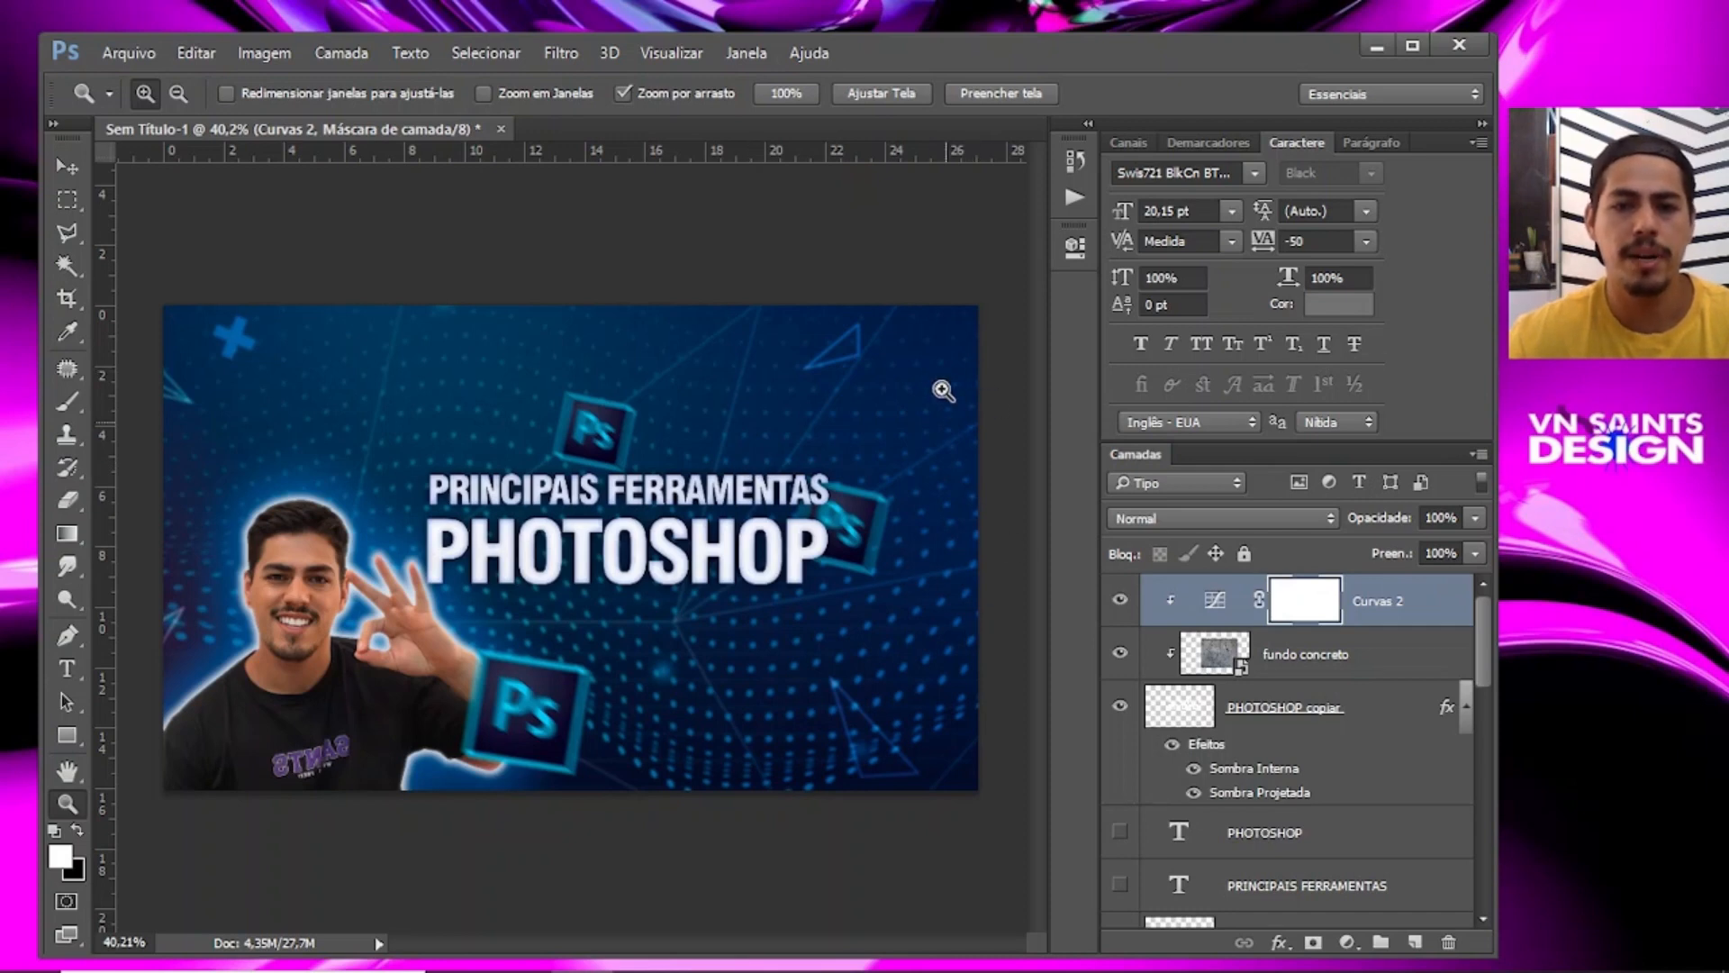
pyautogui.scroll(-10, 1227, 731)
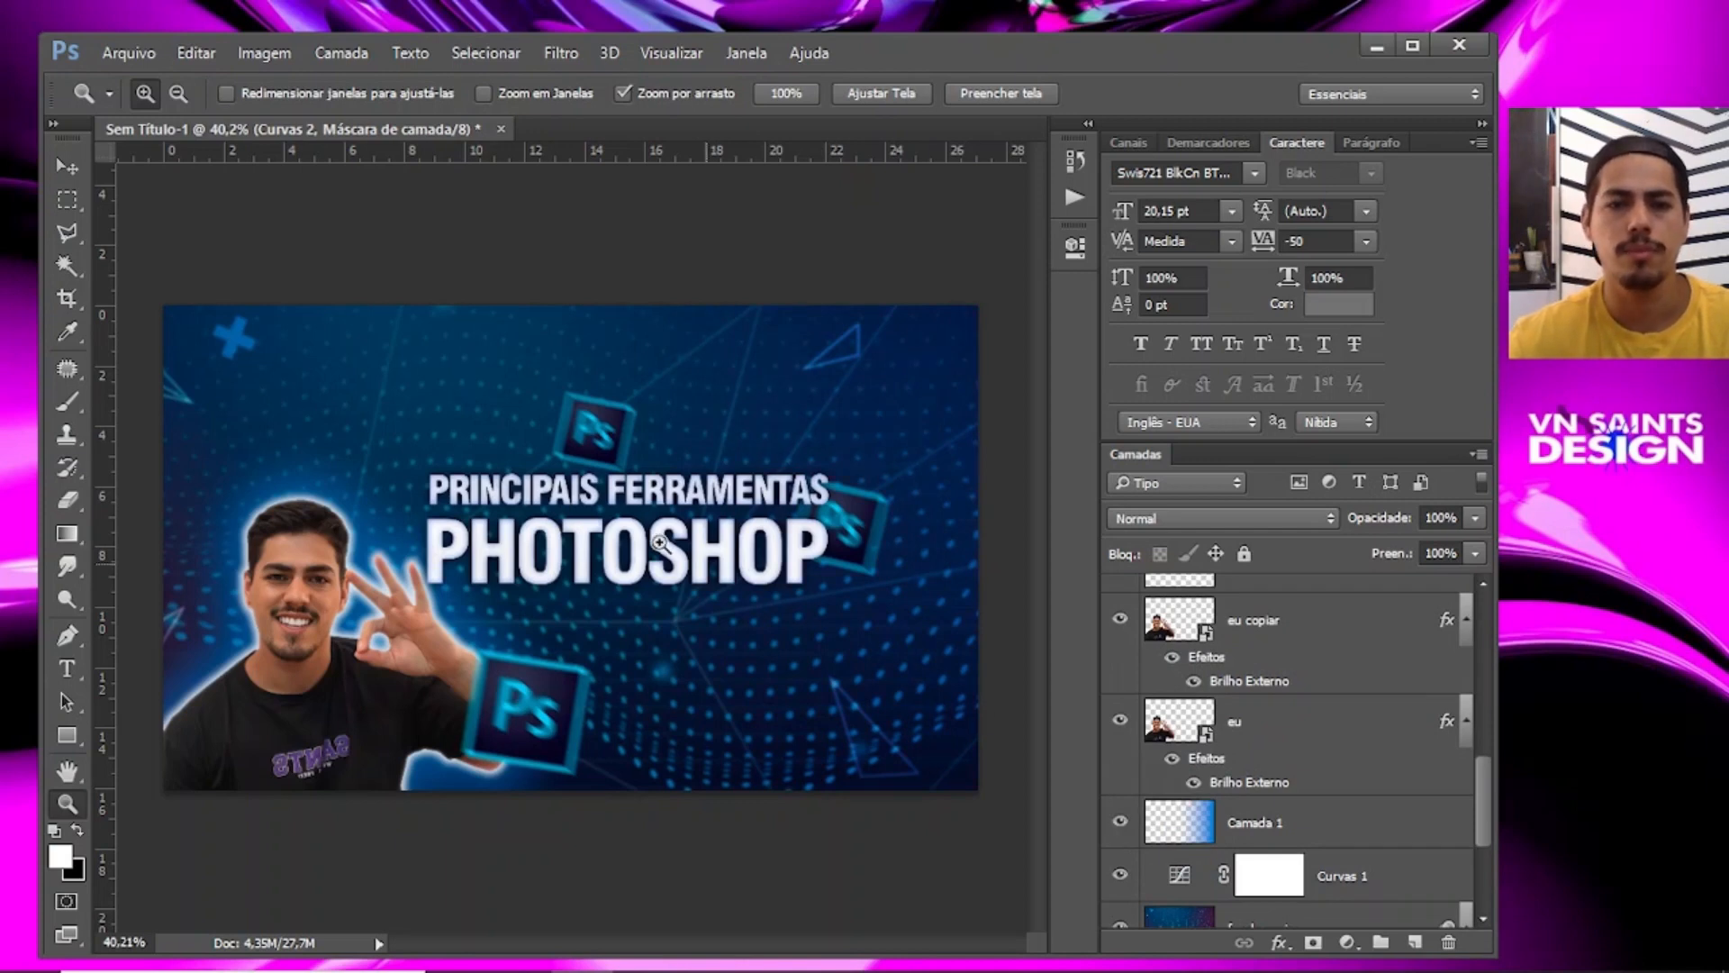
pyautogui.moveTo(661, 541); pyautogui.dragTo(682, 549)
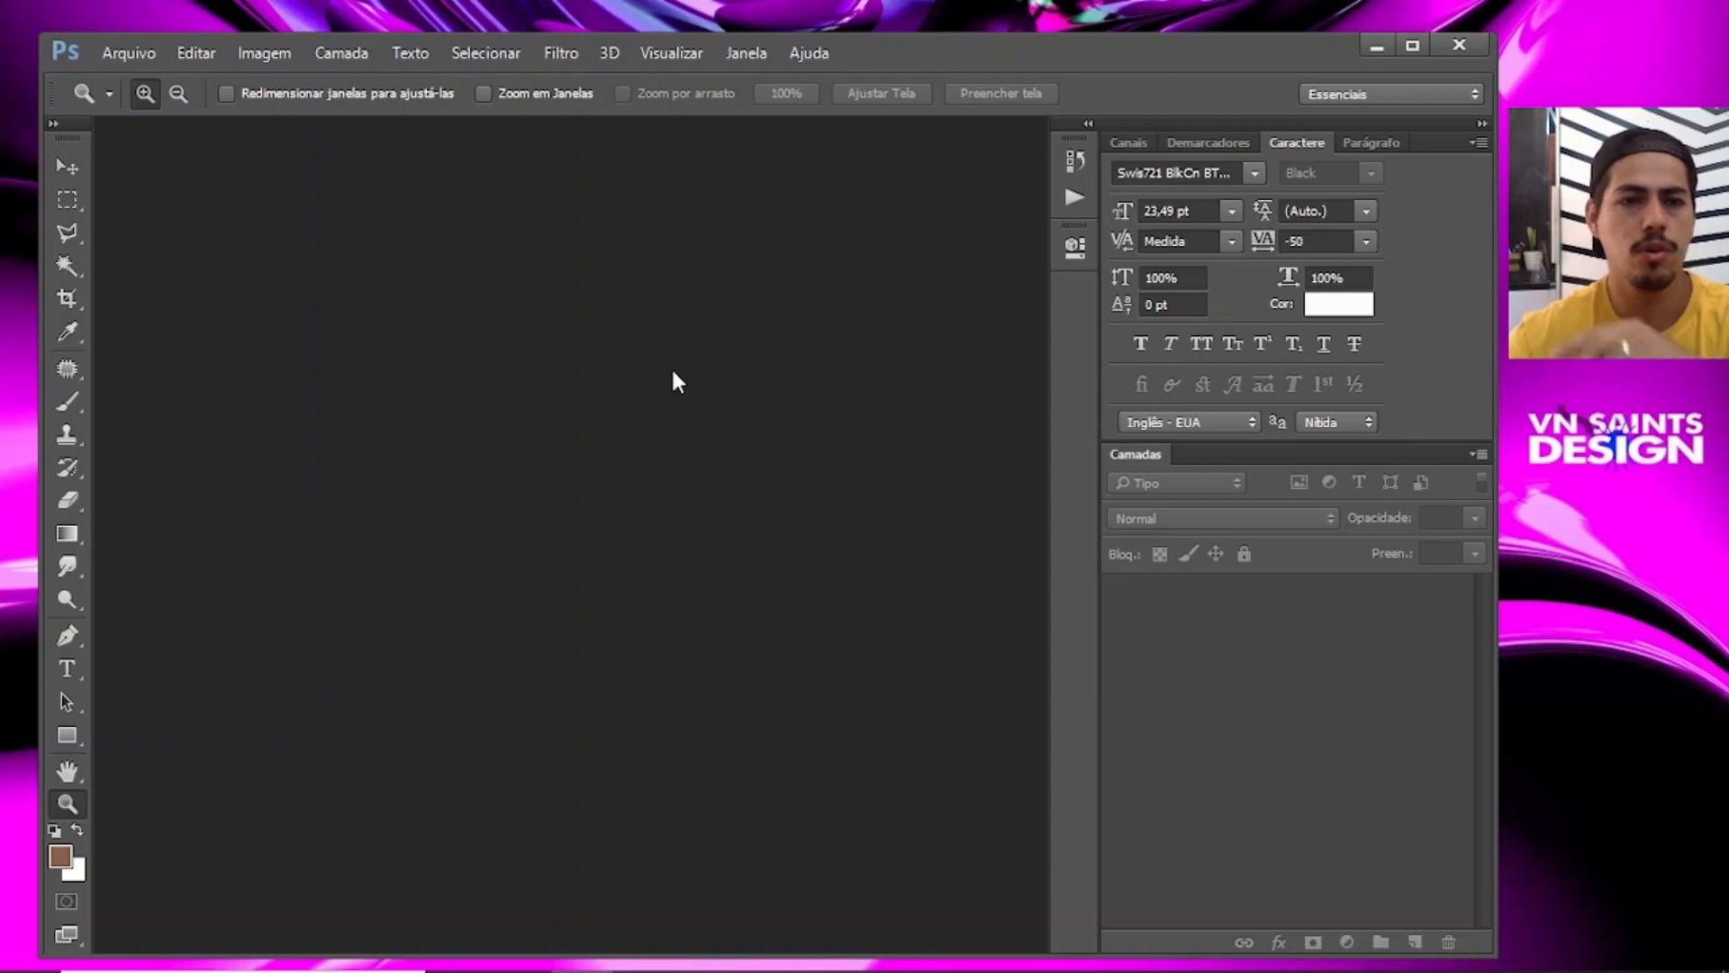
# Start a new document with a width of 1600 pixels, a height of 950 pixels and a resolution of 150 pixels per inch.
pyautogui.click(133, 55)
pyautogui.click(135, 73)
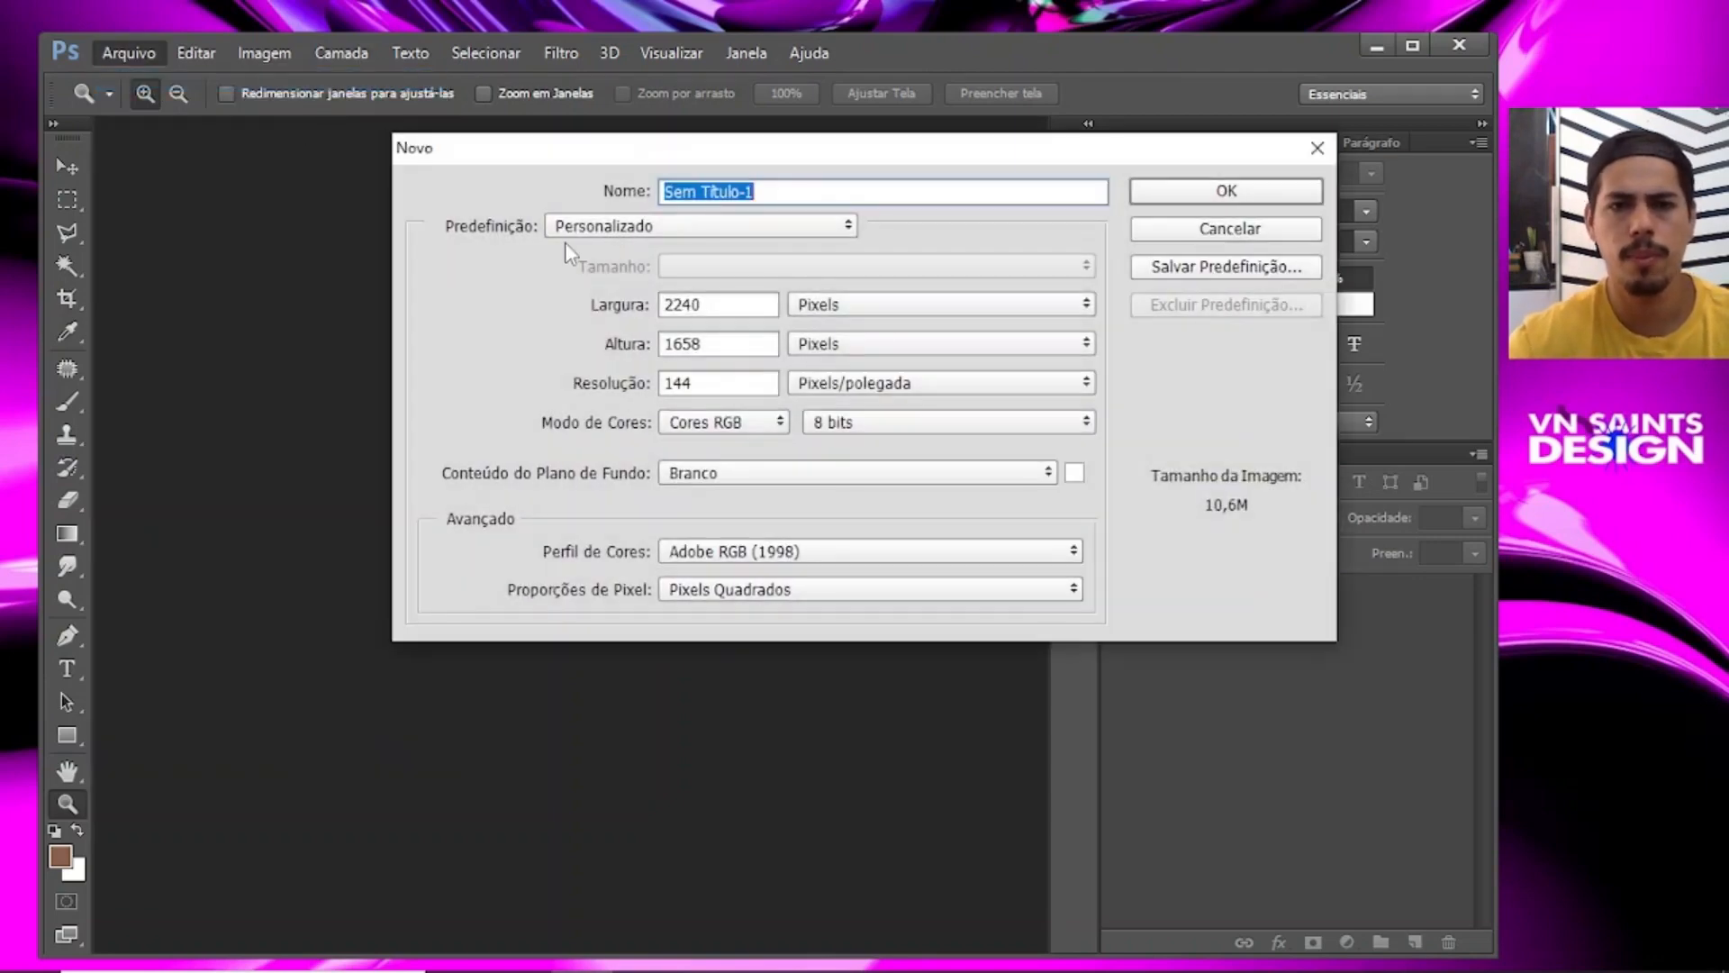
pyautogui.doubleClick(698, 311)
pyautogui.write('1600')
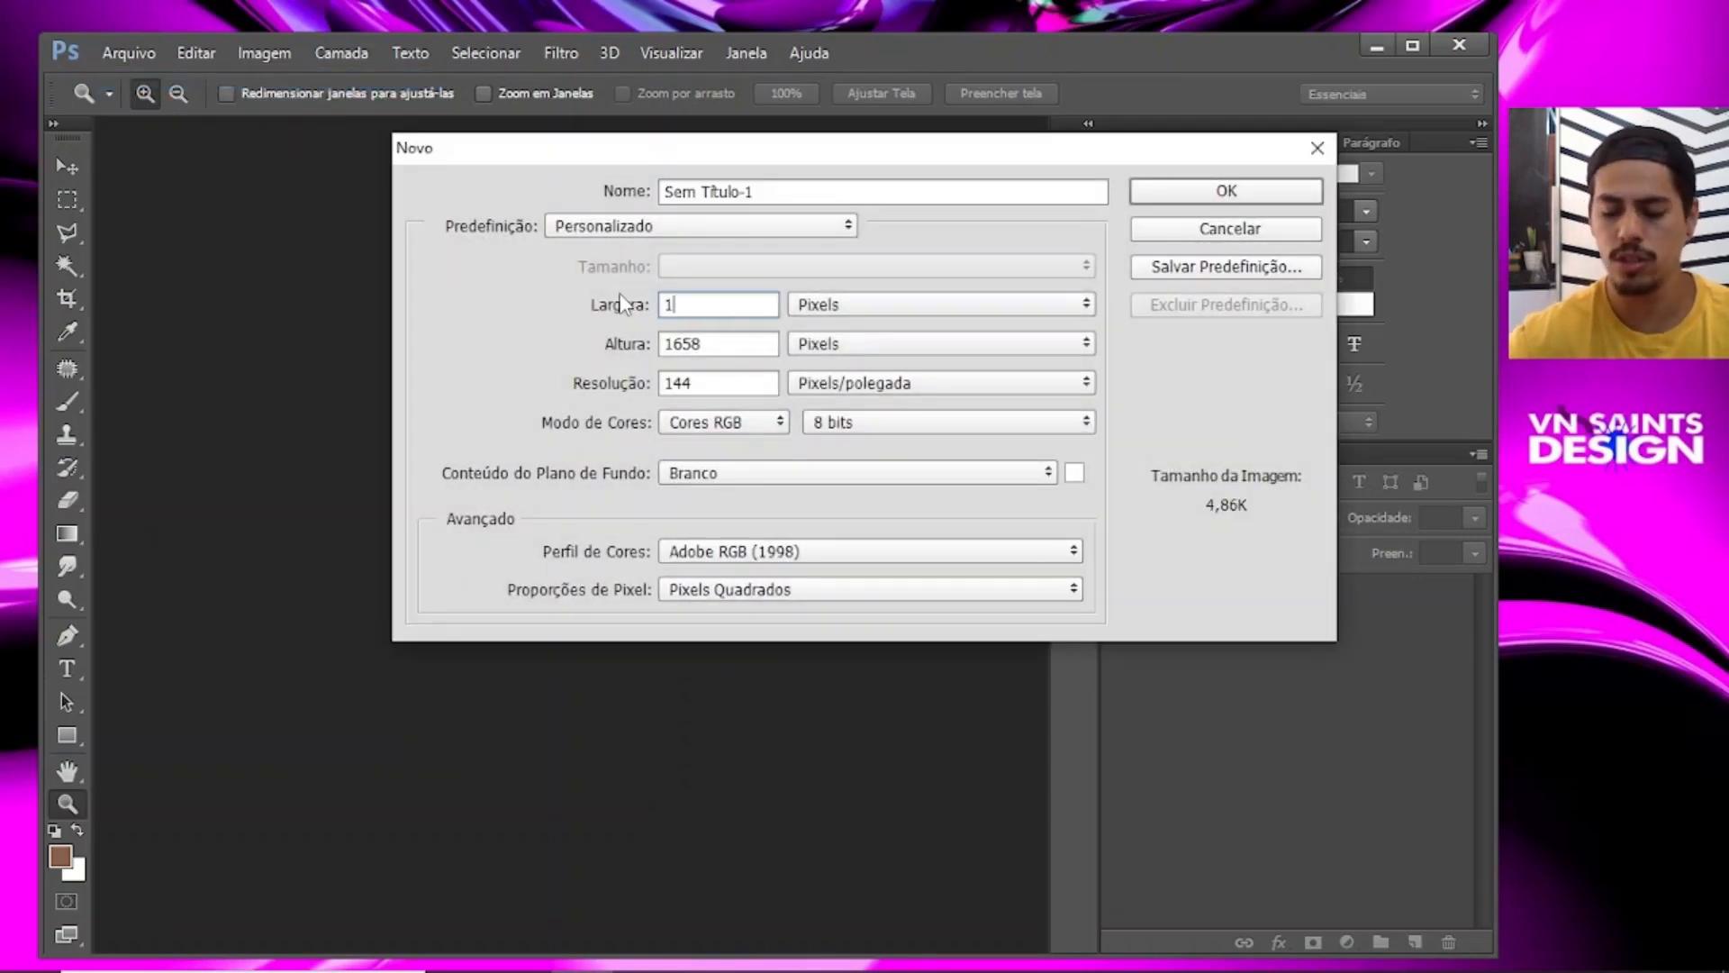
pyautogui.doubleClick(744, 343)
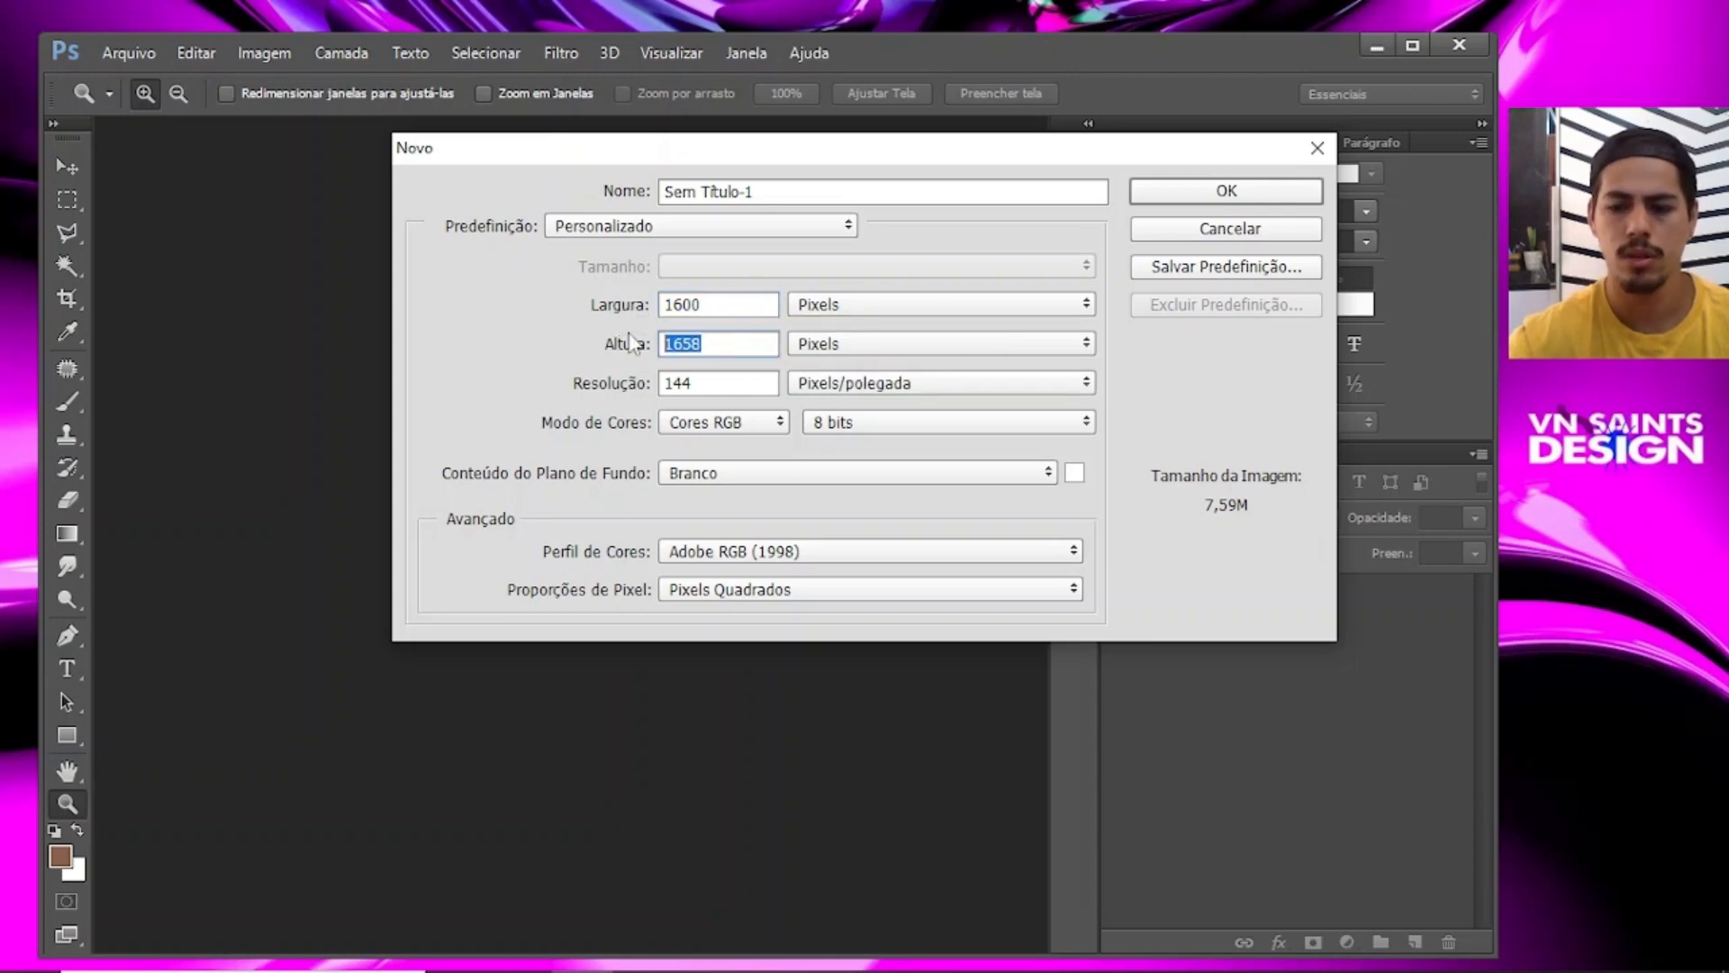
pyautogui.write('950')
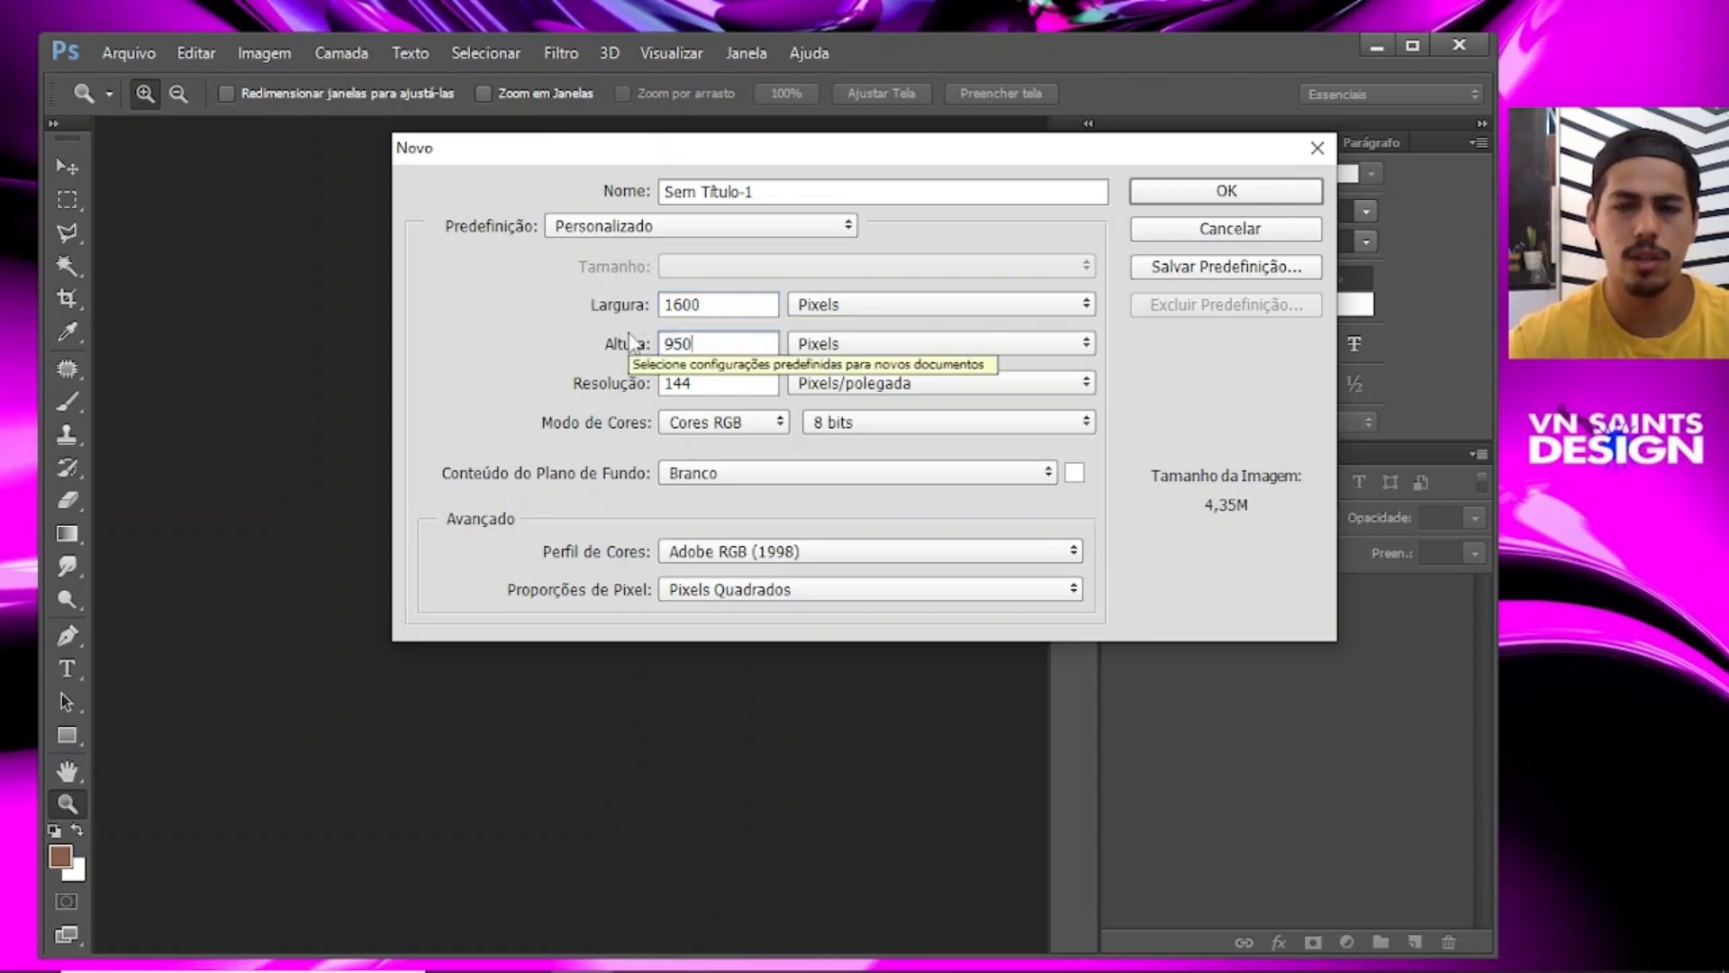
pyautogui.doubleClick(721, 387)
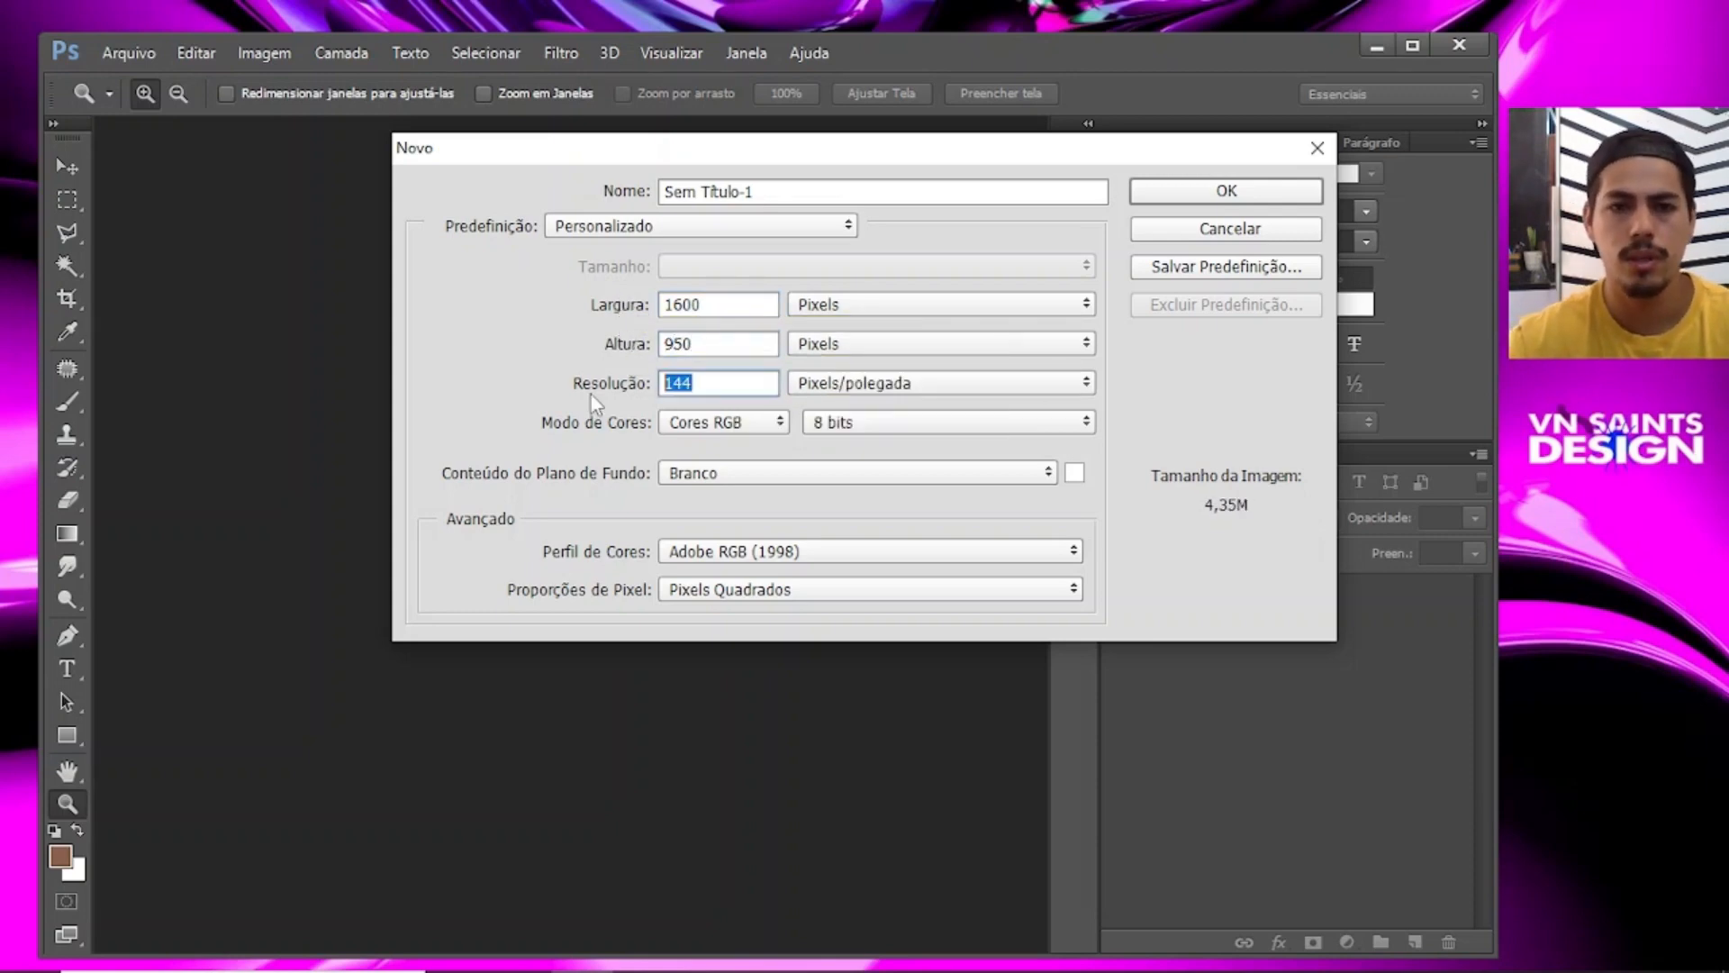
pyautogui.write('150')
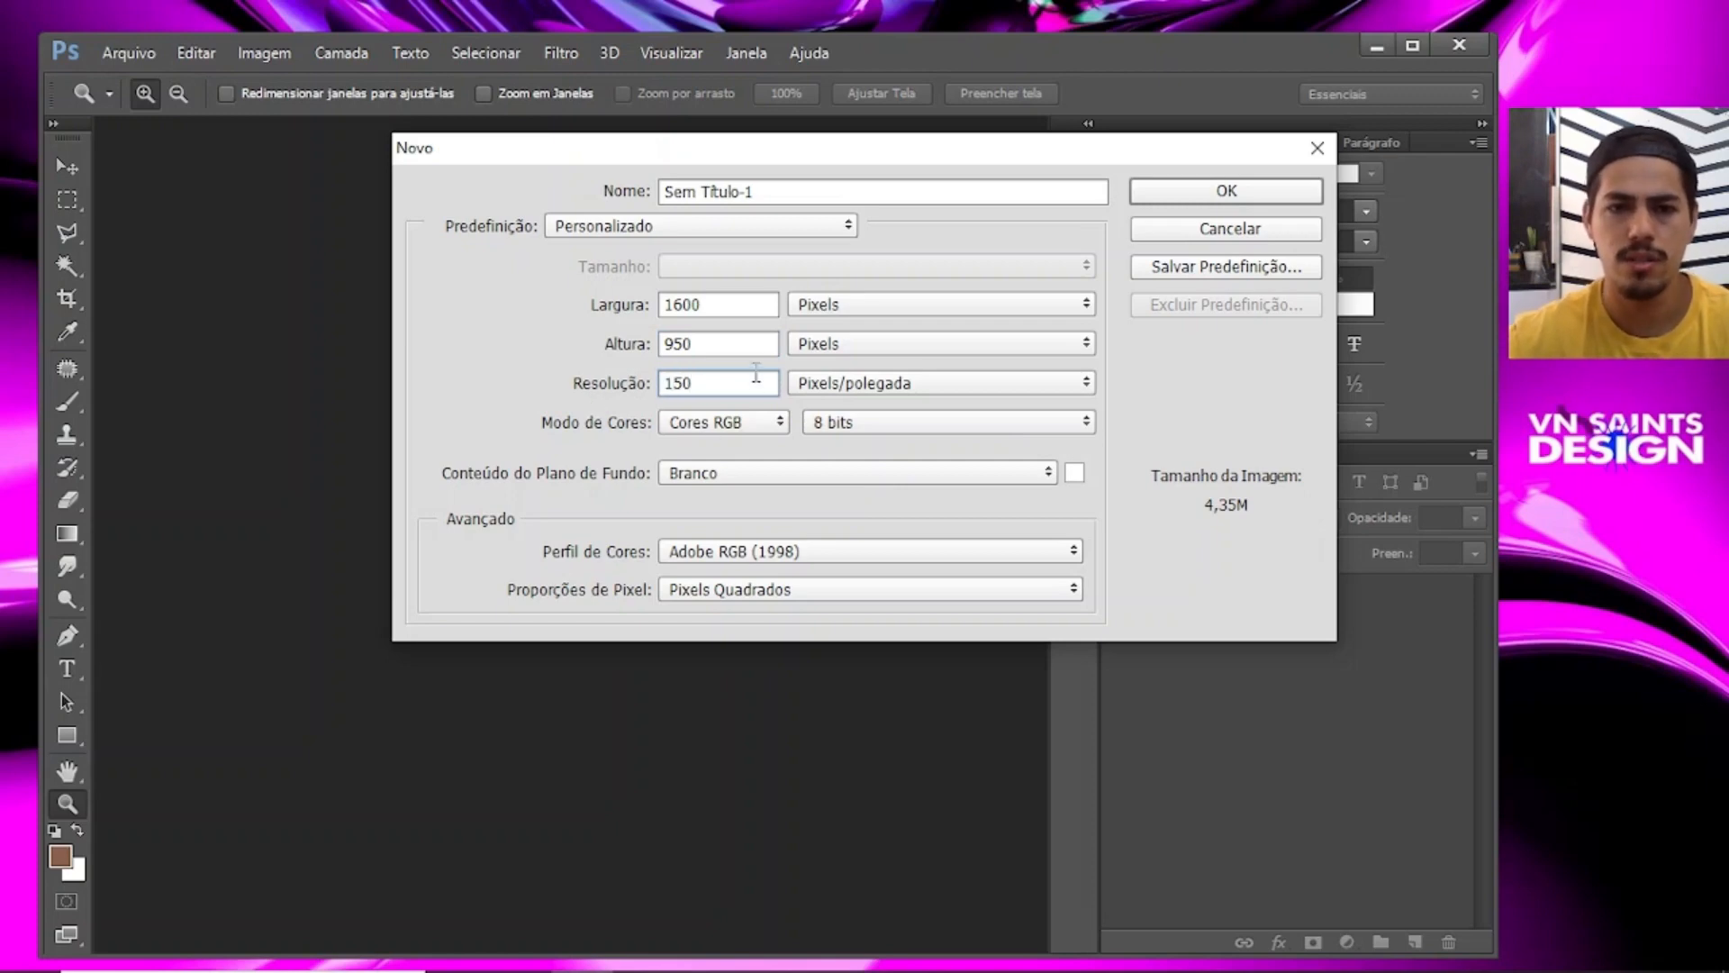
# Choose RGB as the new document's colour mode and create the document.
pyautogui.click(738, 423)
pyautogui.click(738, 423)
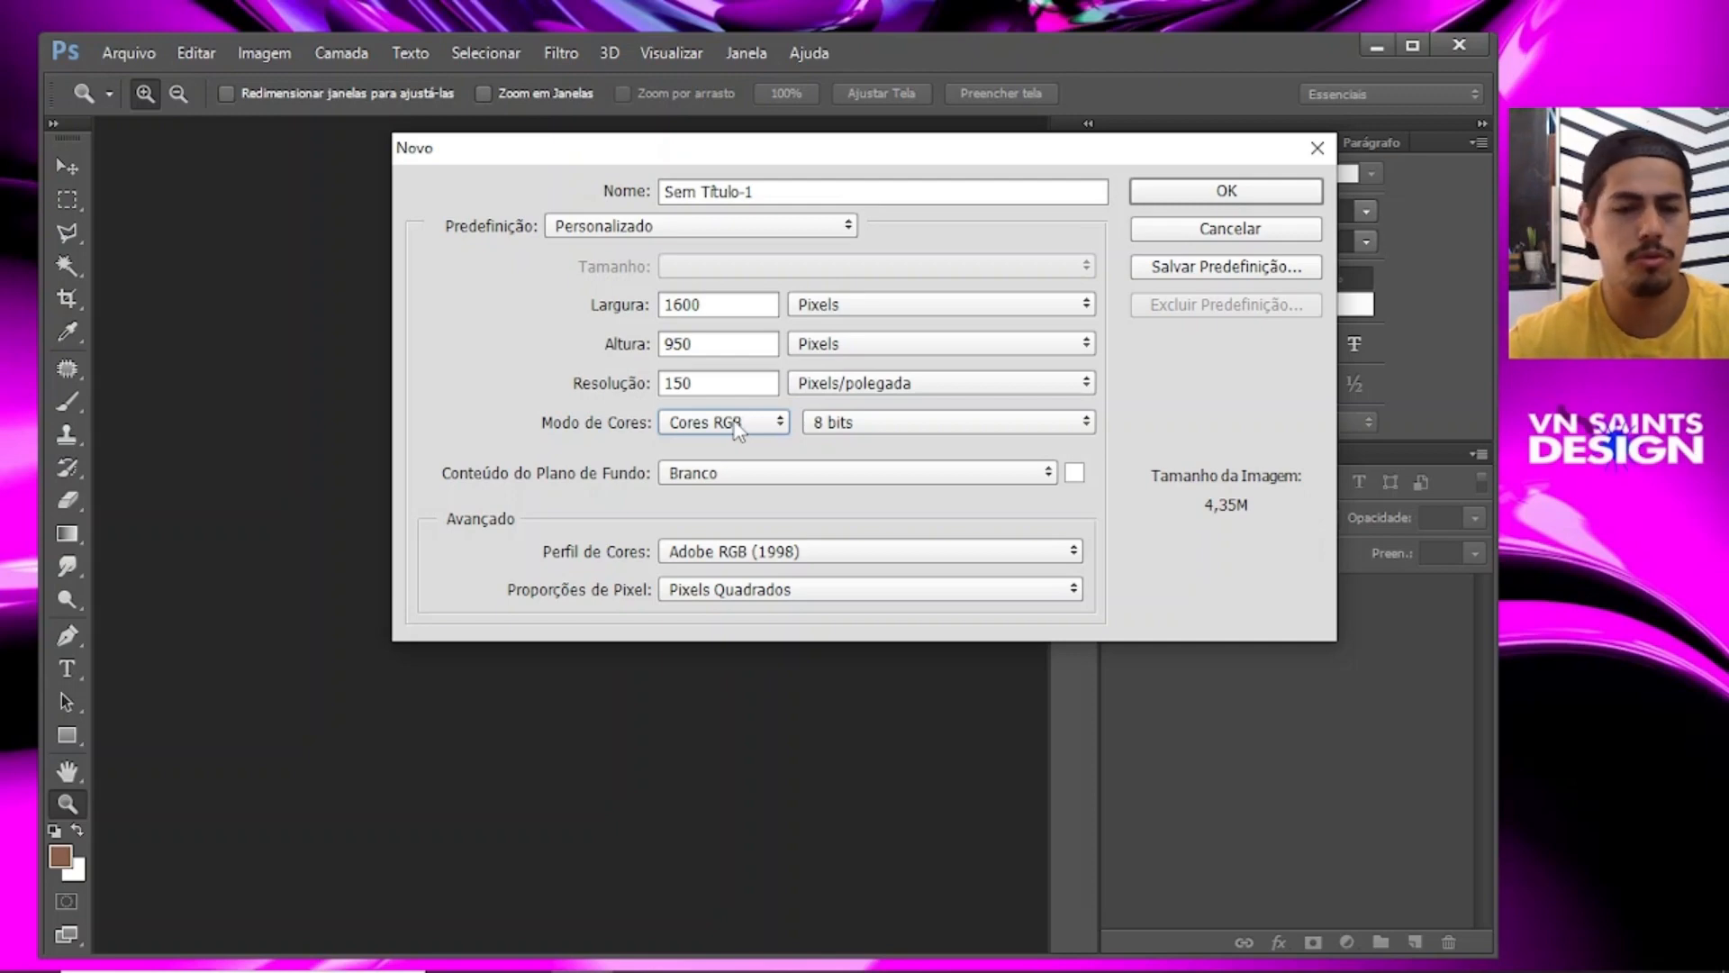
pyautogui.click(738, 429)
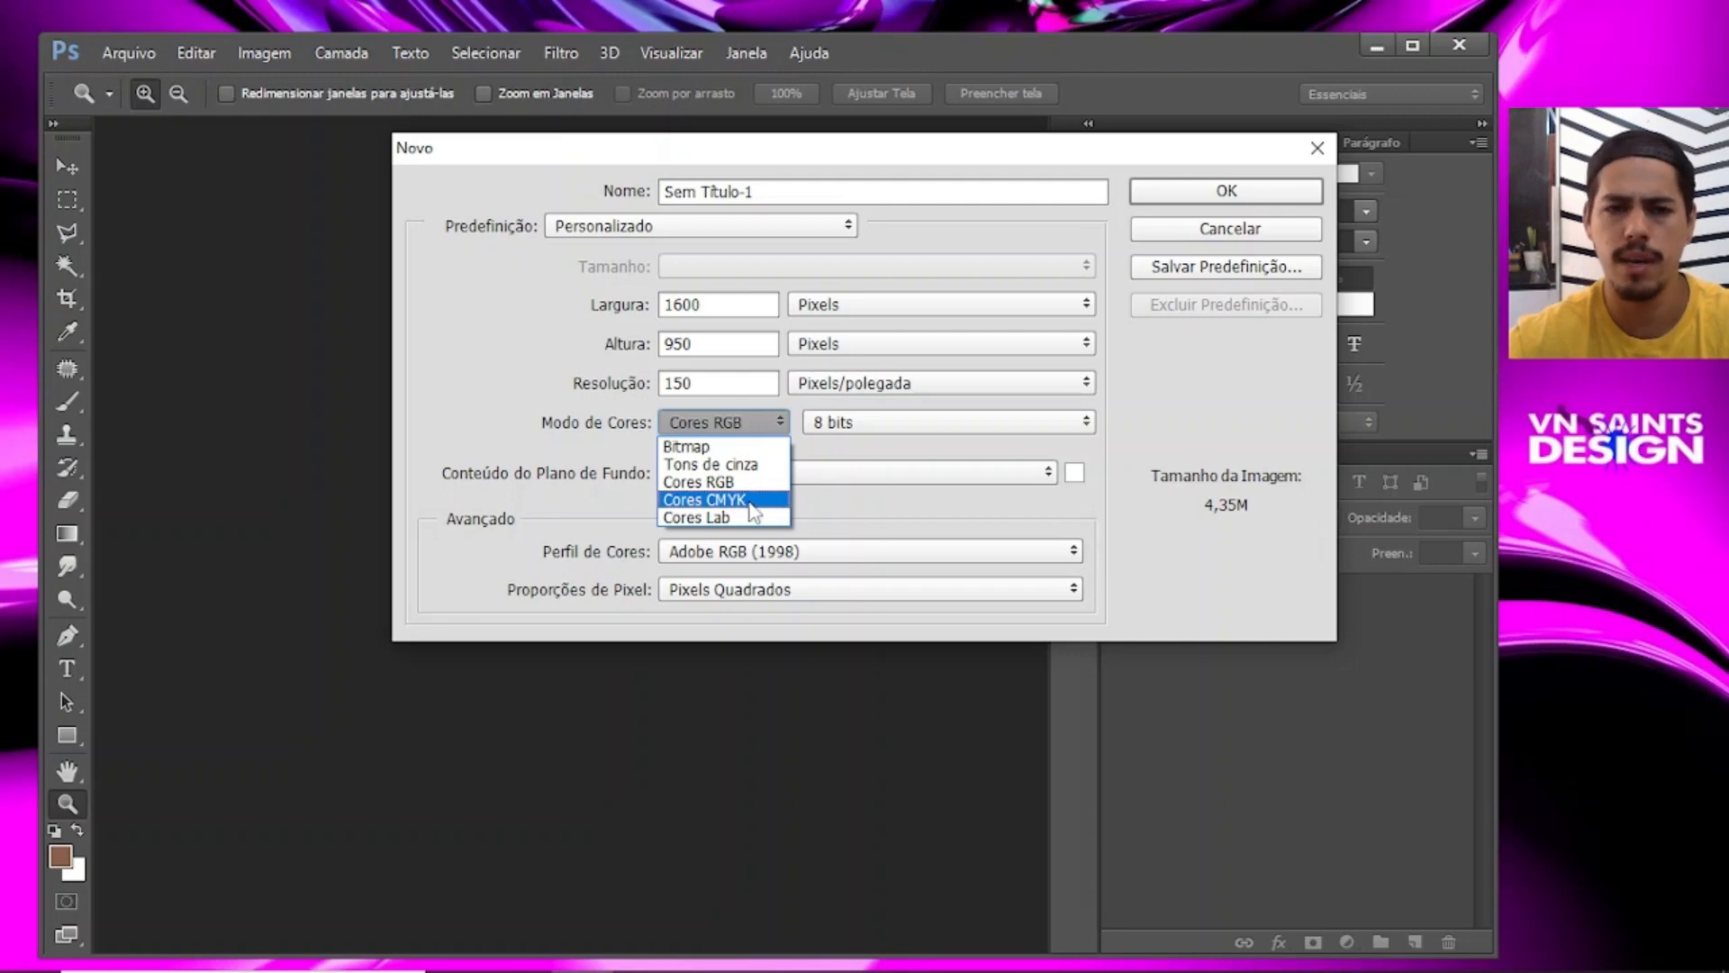
pyautogui.click(734, 483)
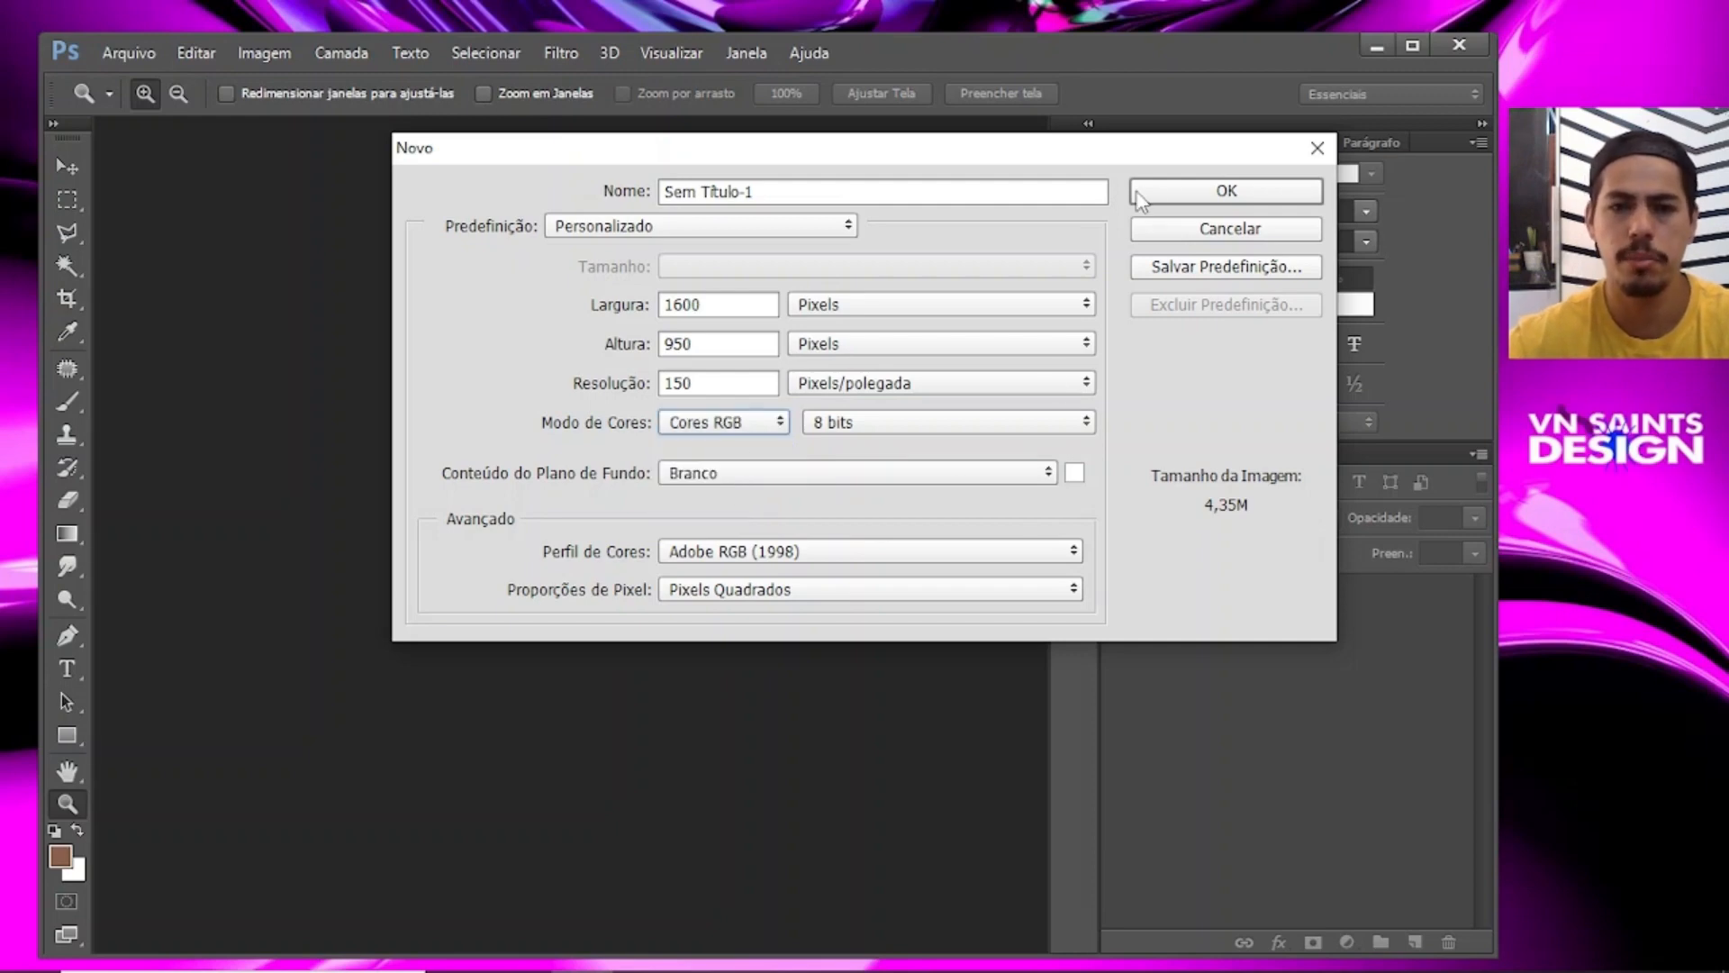
pyautogui.click(1210, 196)
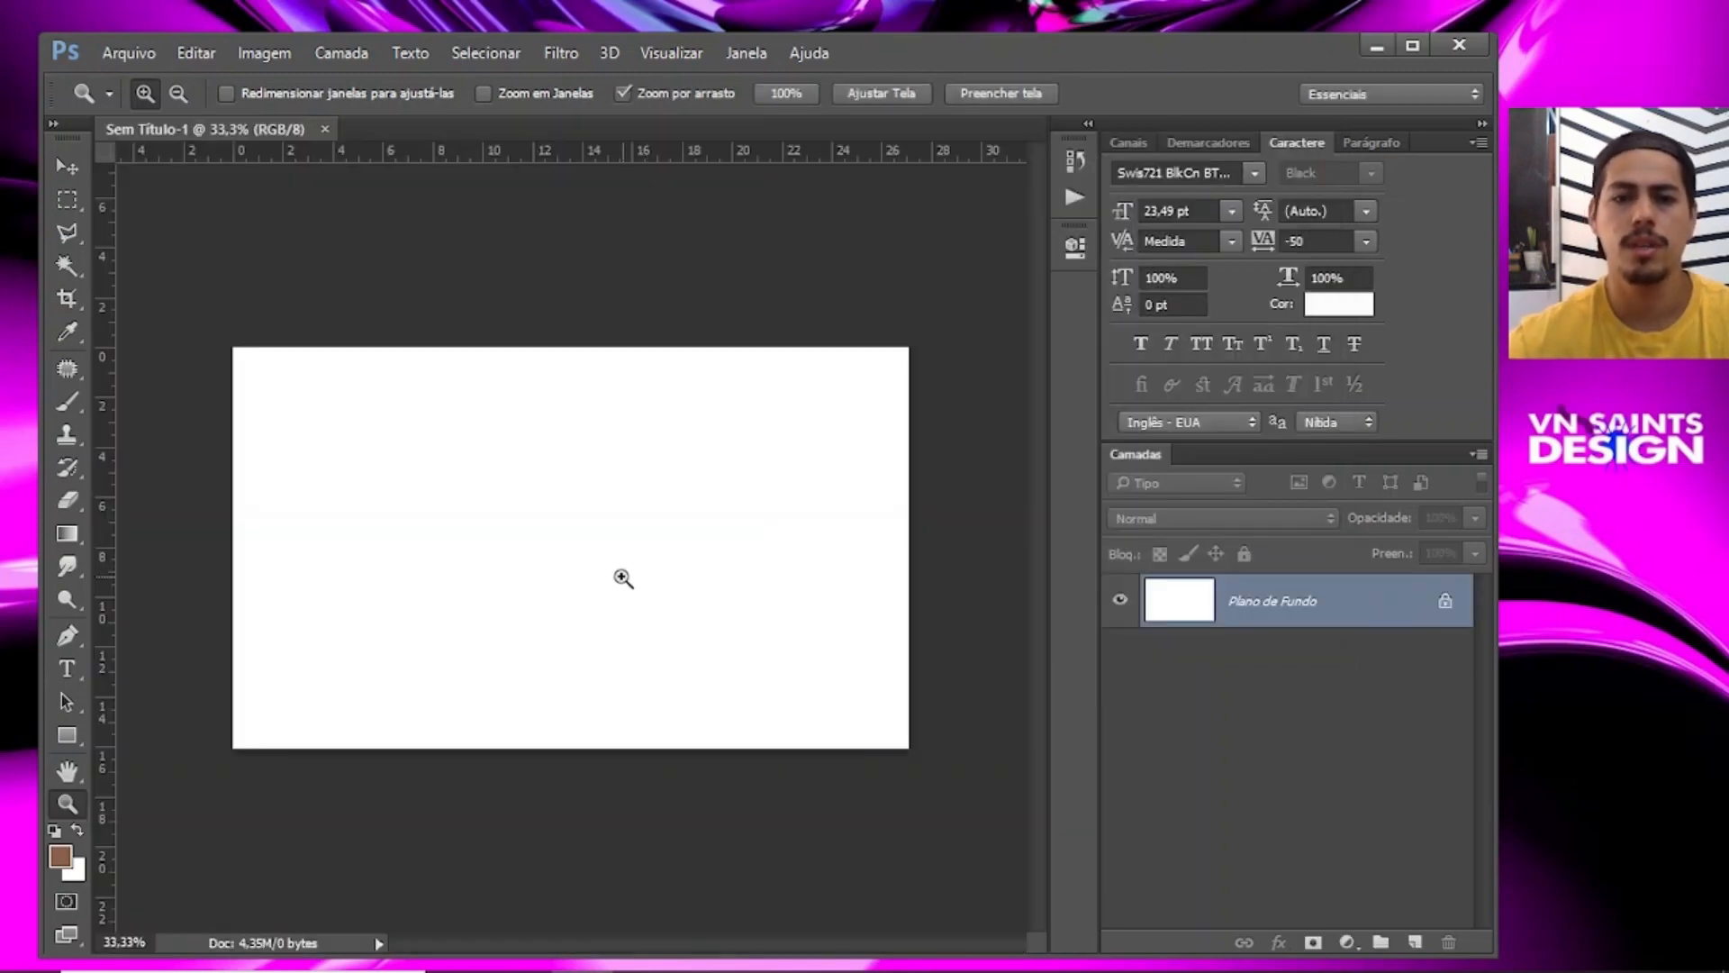
pyautogui.moveTo(606, 582); pyautogui.dragTo(672, 487)
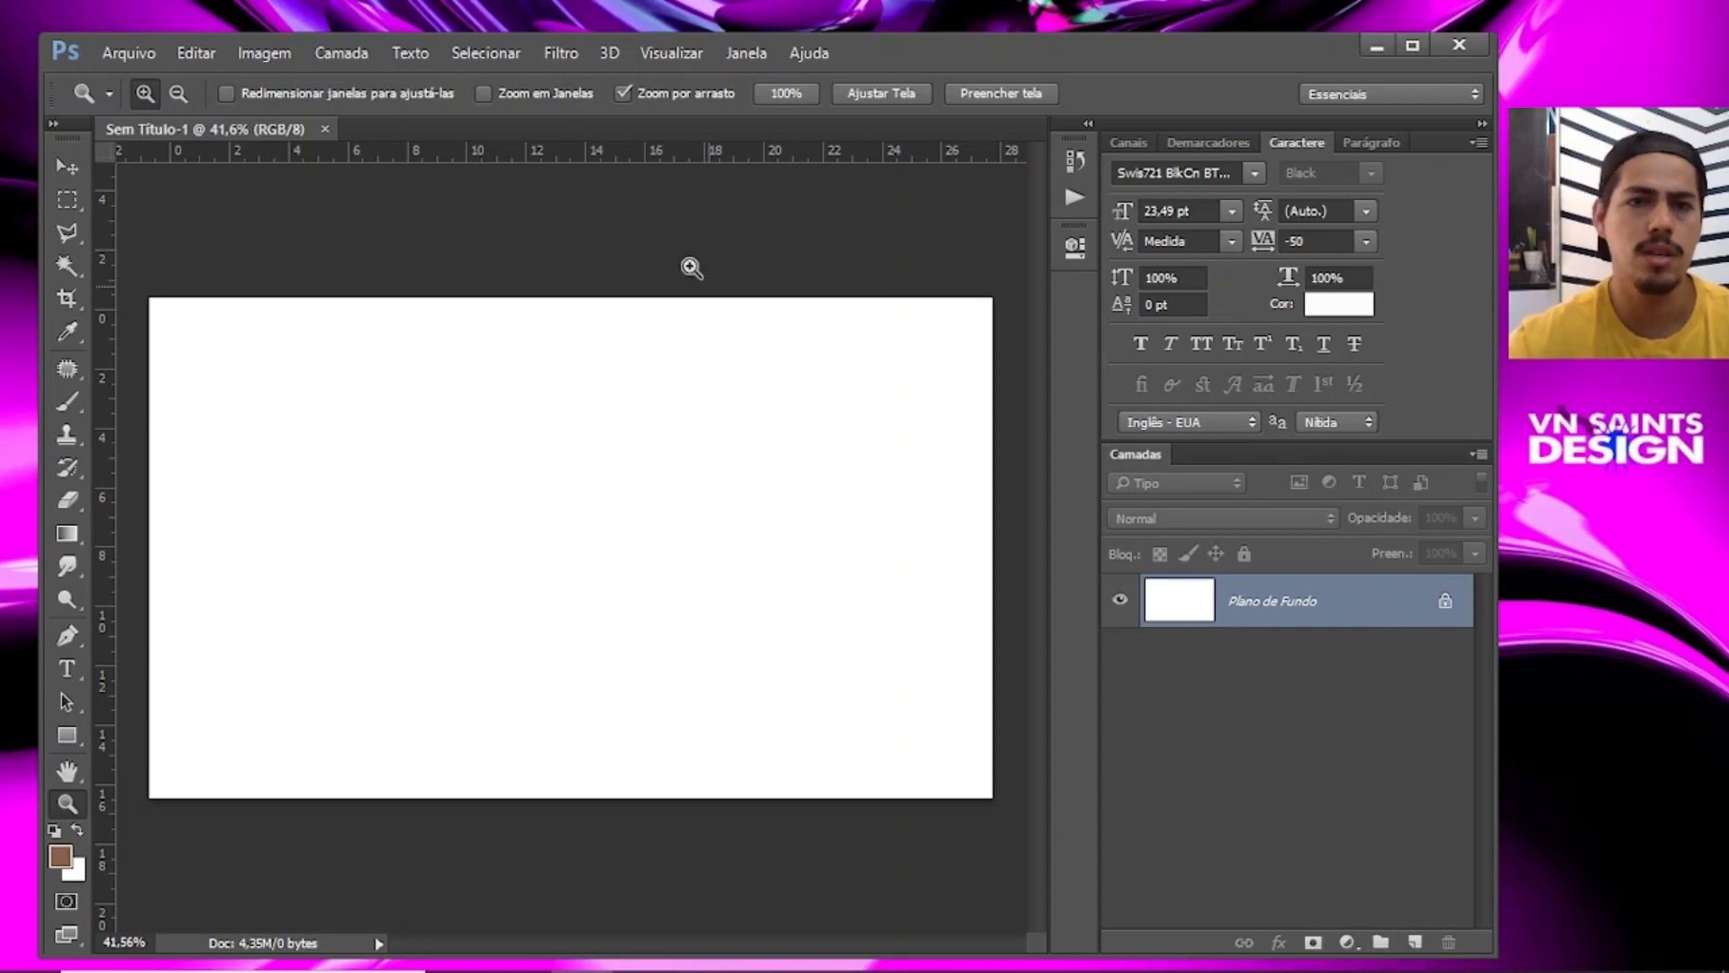
pyautogui.click(559, 54)
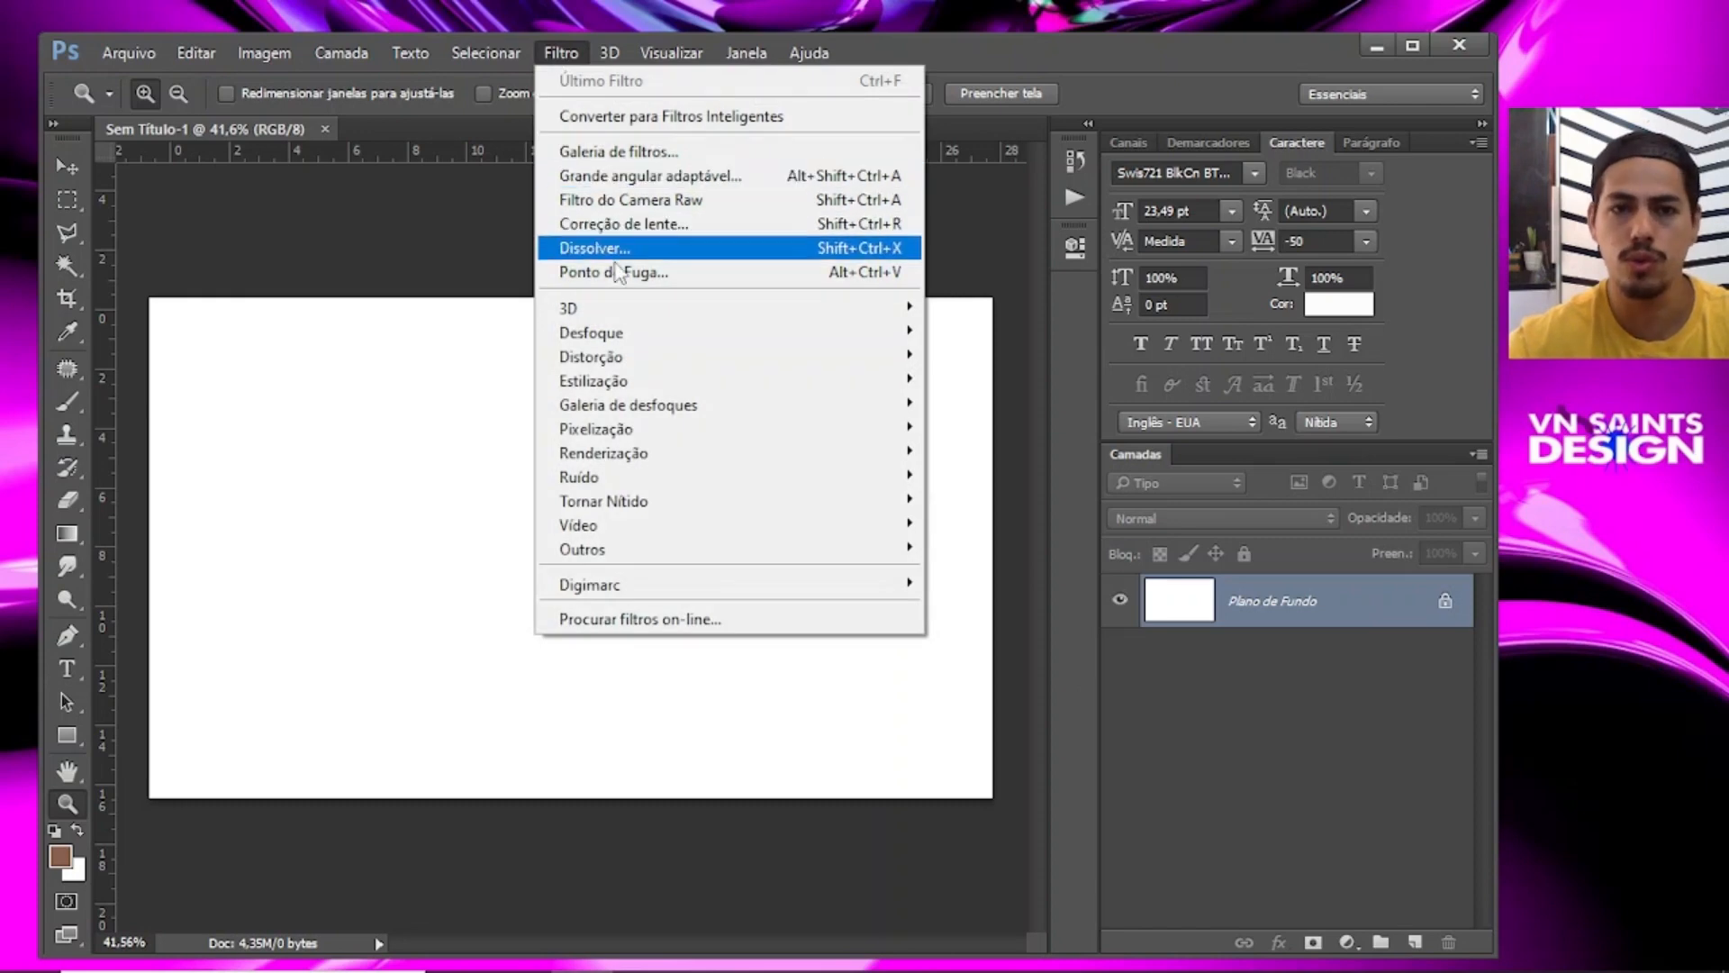
pyautogui.click(512, 230)
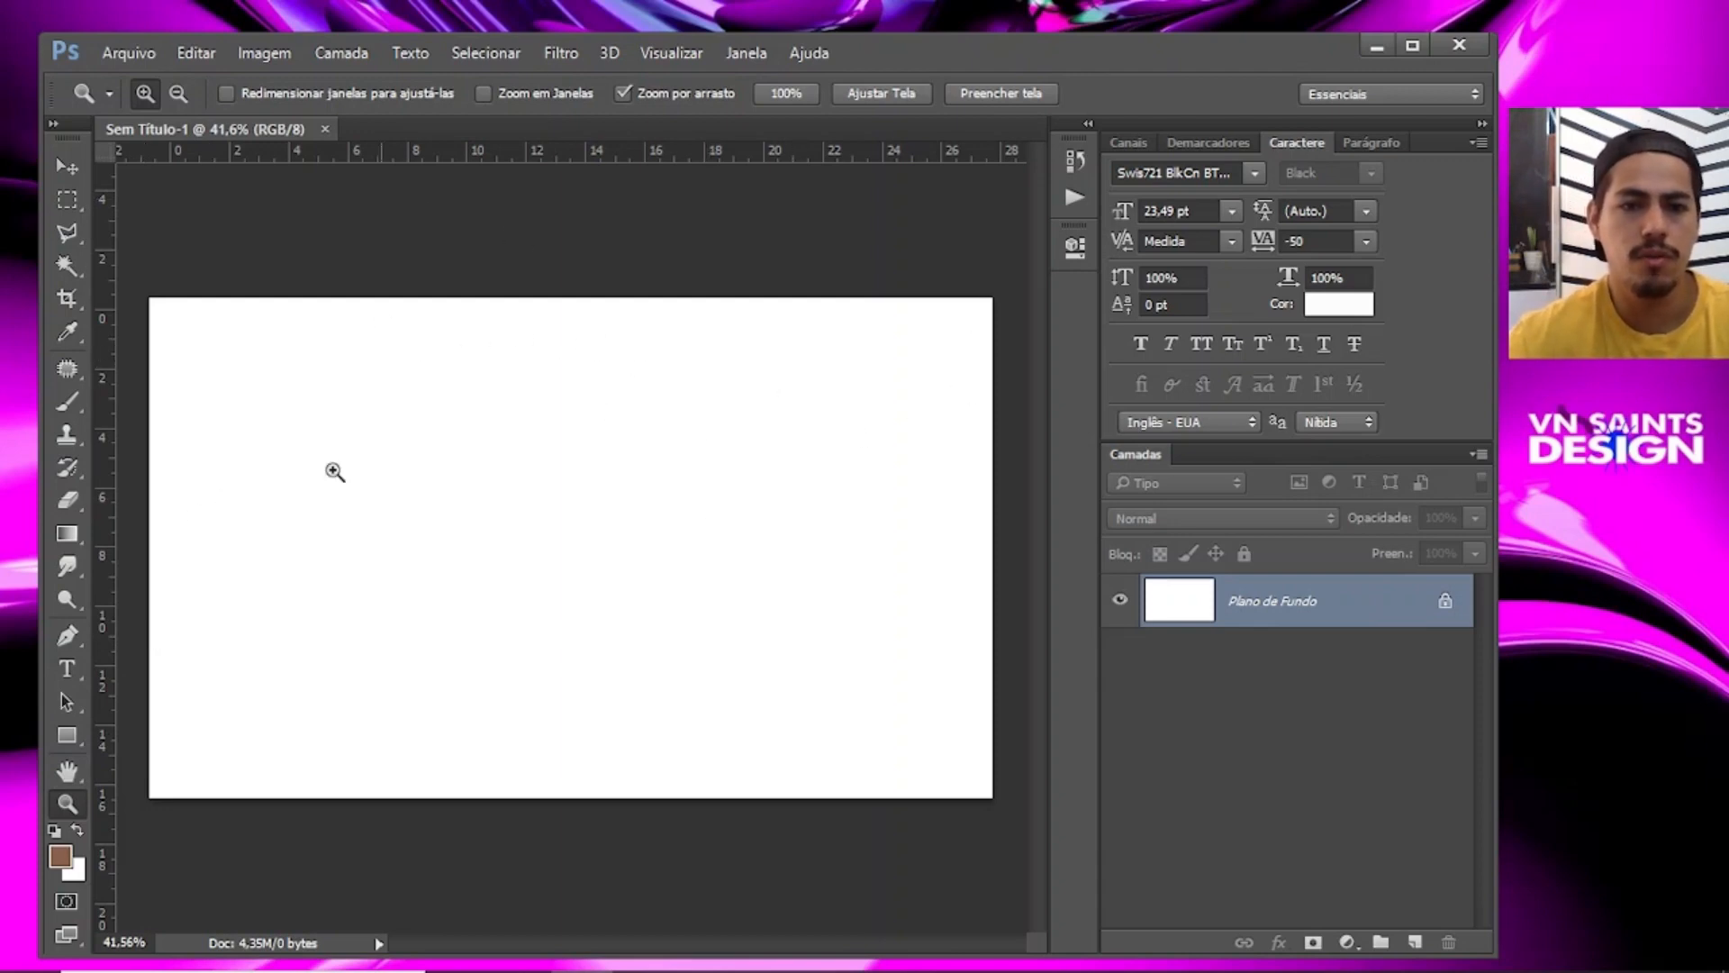
# Place the image "fundo" as an embedded object and enlarge it slightly to cover the whole canvas.
pyautogui.click(131, 53)
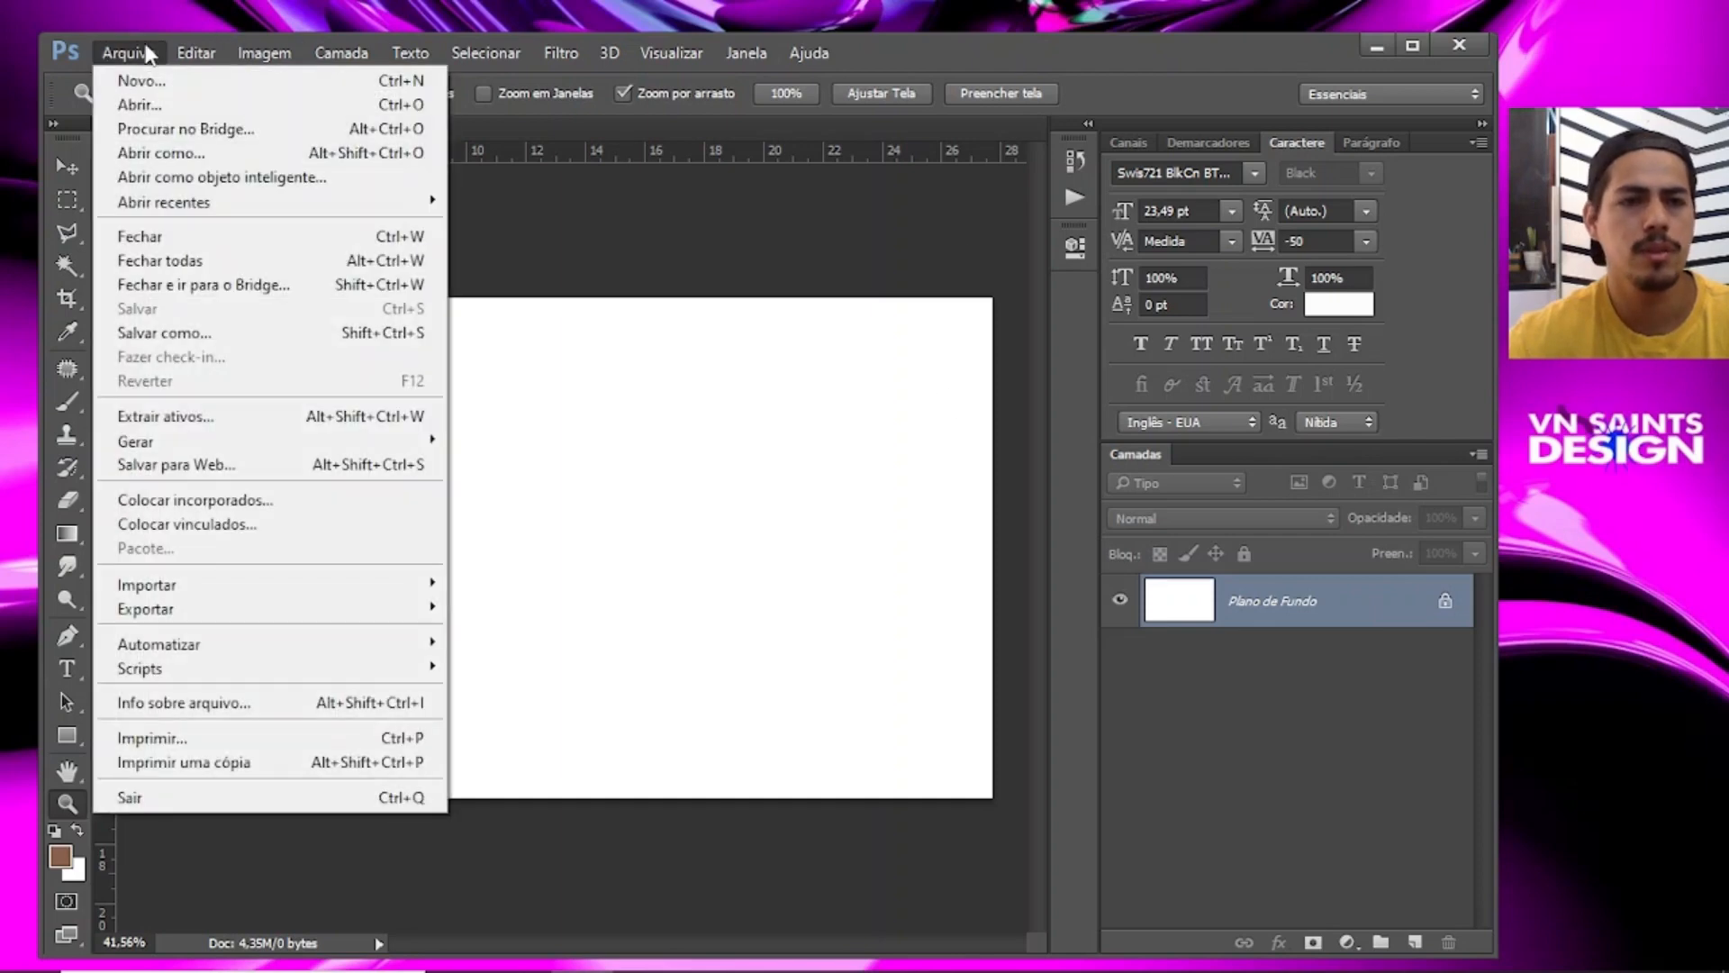
pyautogui.click(254, 502)
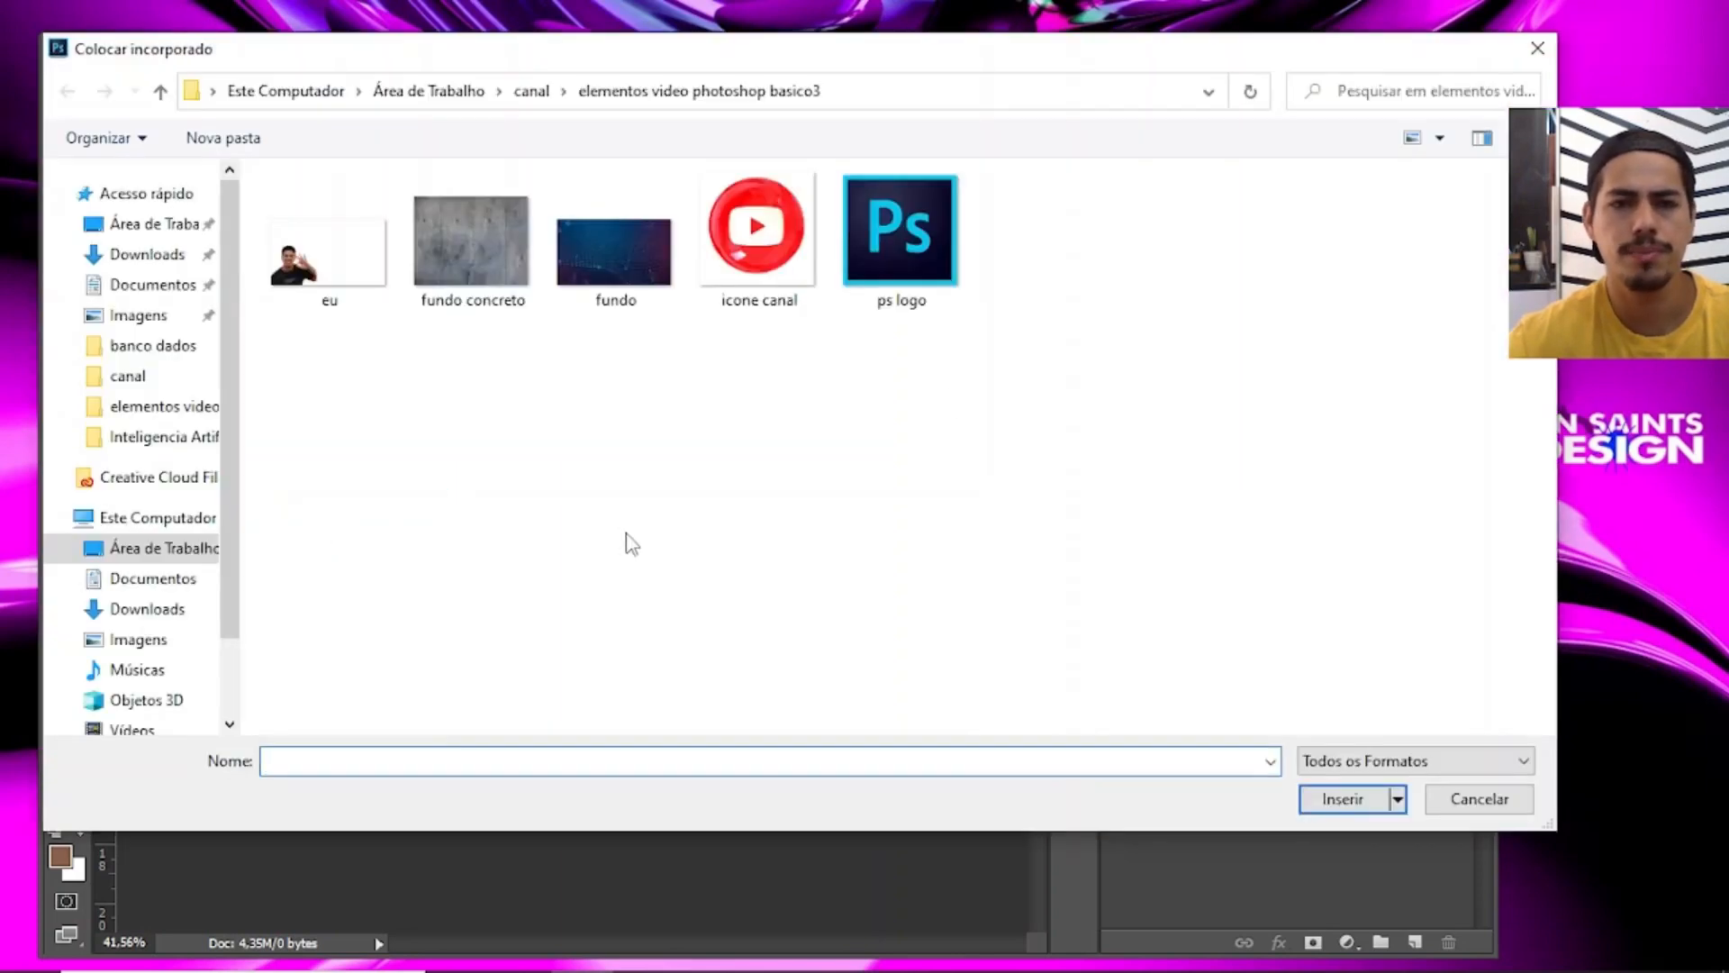
pyautogui.click(618, 252)
pyautogui.click(1342, 798)
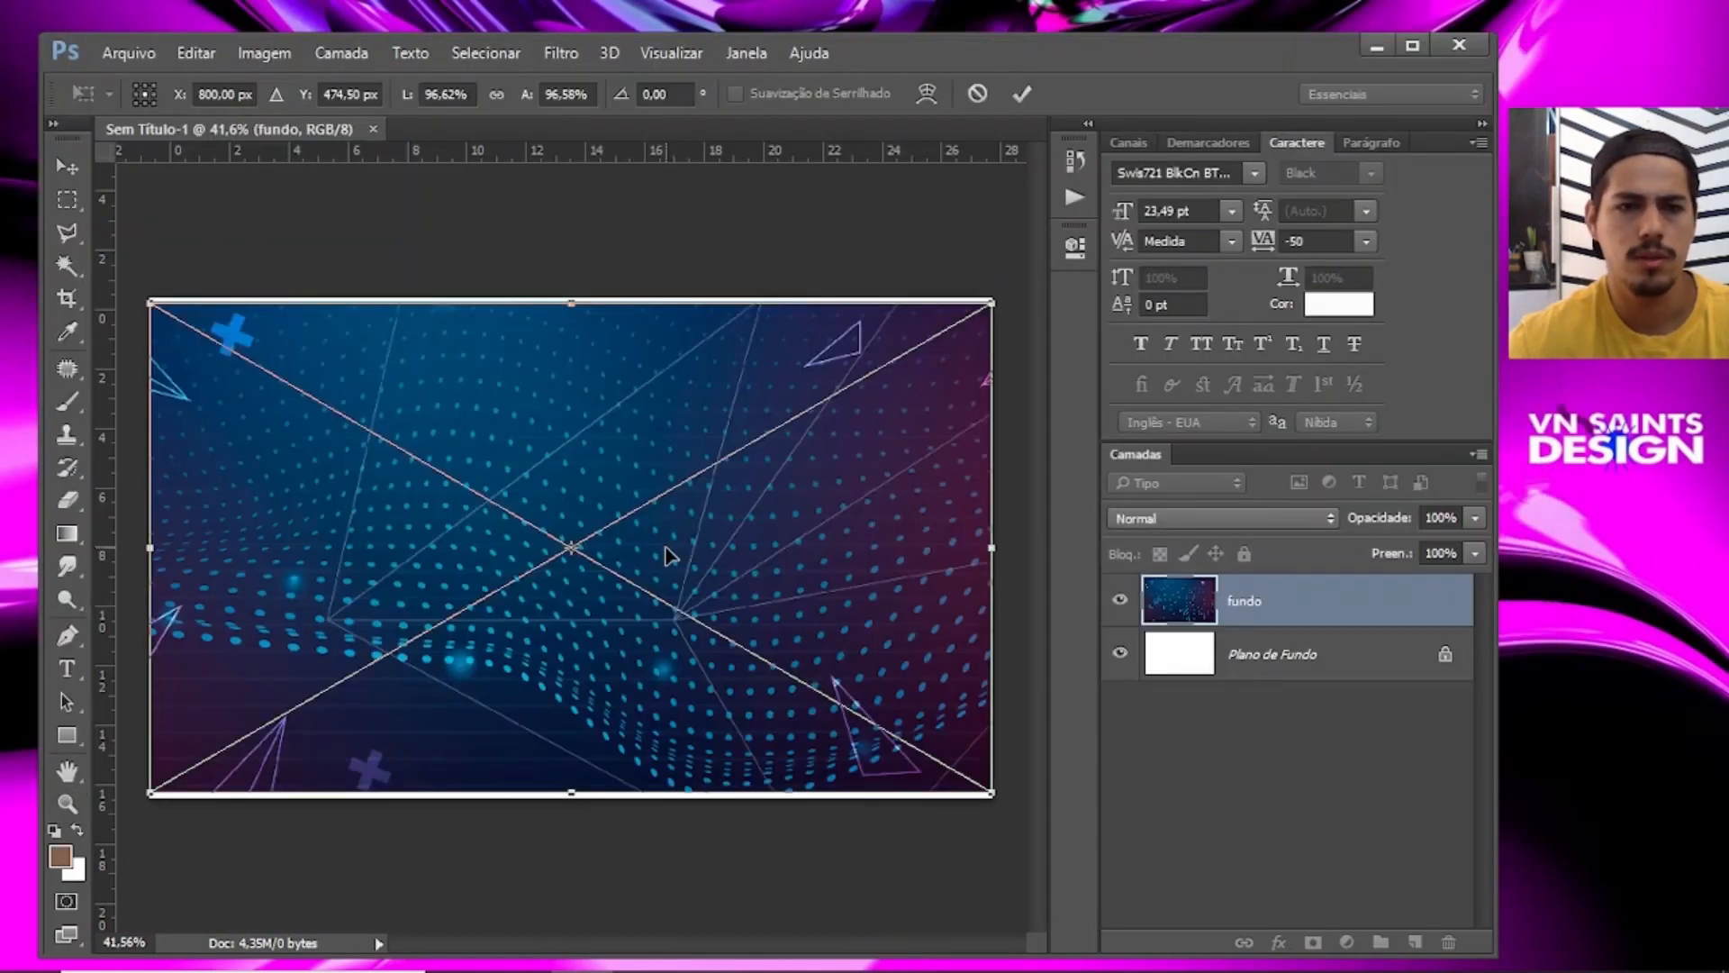
pyautogui.moveTo(1002, 299); pyautogui.dragTo(1007, 294)
pyautogui.moveTo(810, 513); pyautogui.dragTo(798, 524)
pyautogui.press('Return')
pyautogui.press('z')
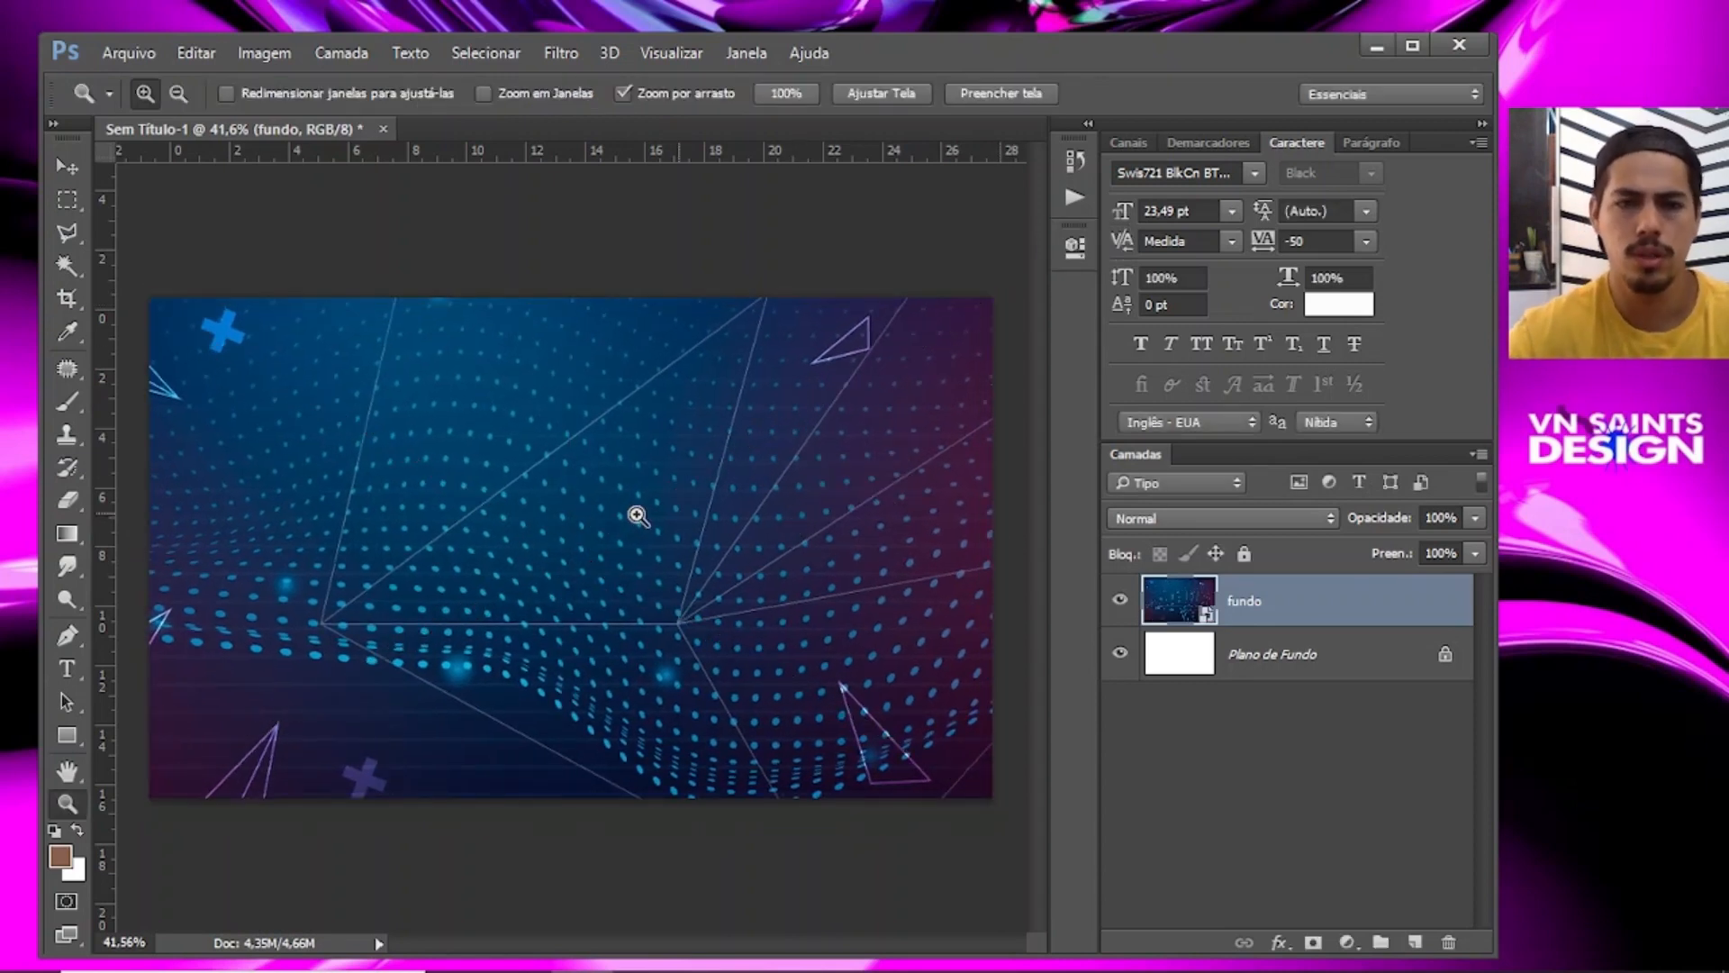
pyautogui.moveTo(576, 521)
pyautogui.mouseDown()
pyautogui.moveTo(541, 522)
pyautogui.moveTo(559, 510)
pyautogui.moveTo(574, 545)
pyautogui.mouseUp()
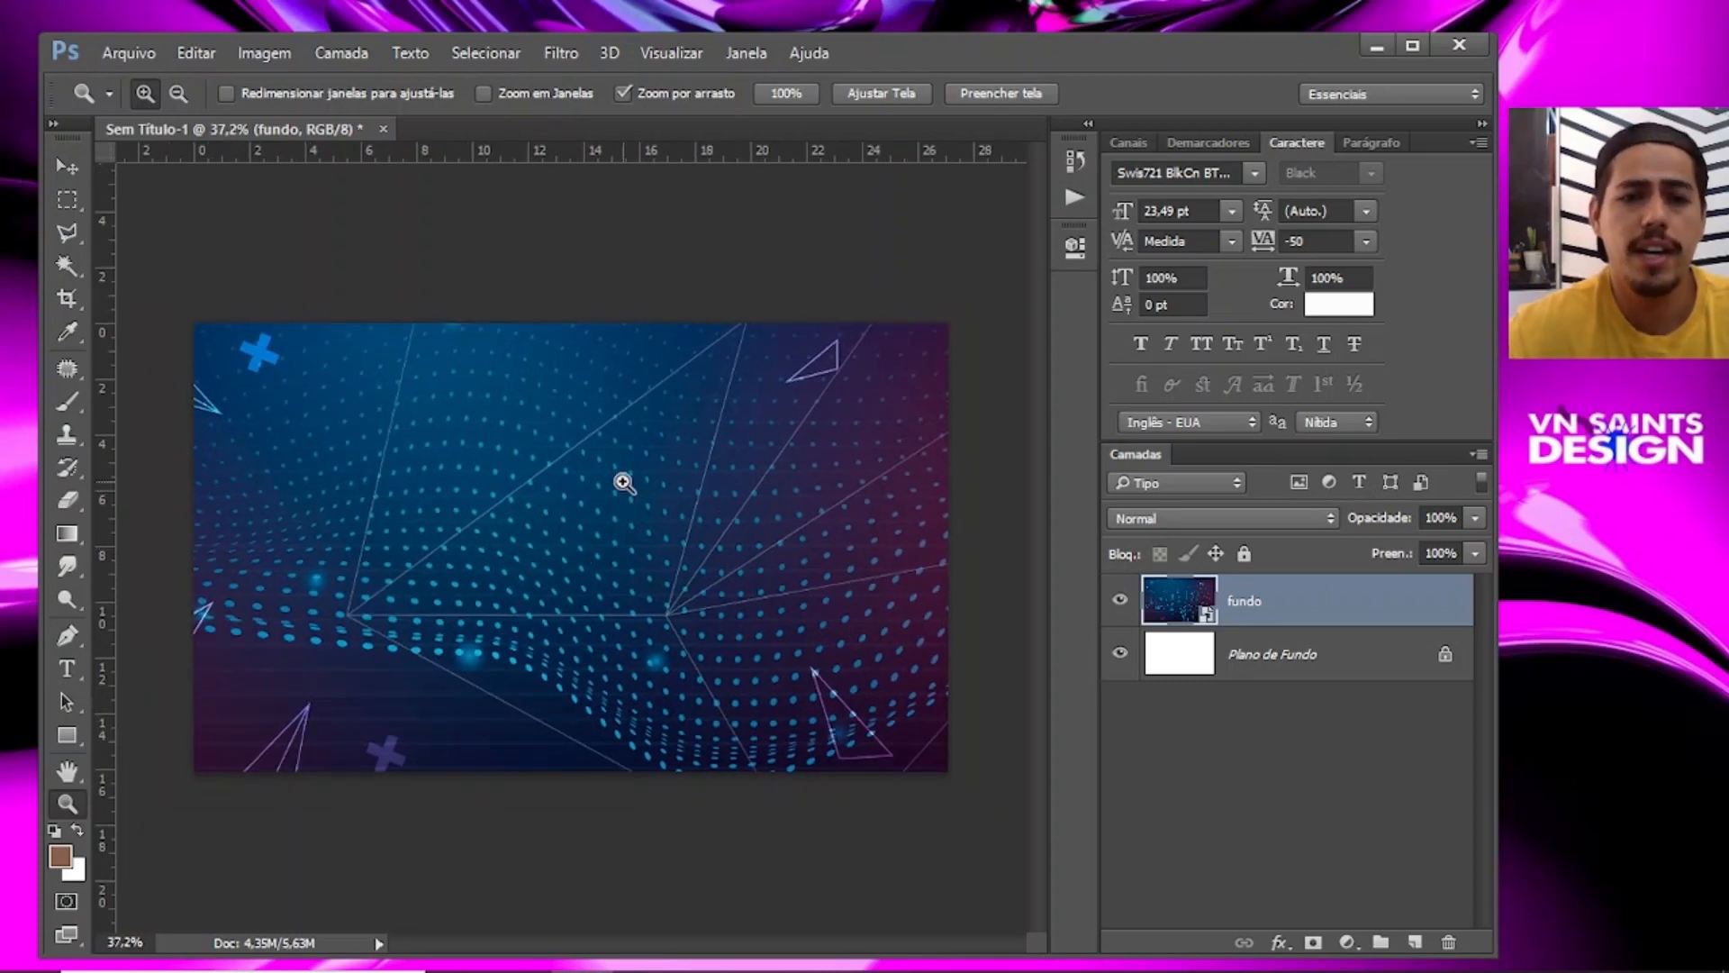
pyautogui.moveTo(675, 475); pyautogui.dragTo(660, 495)
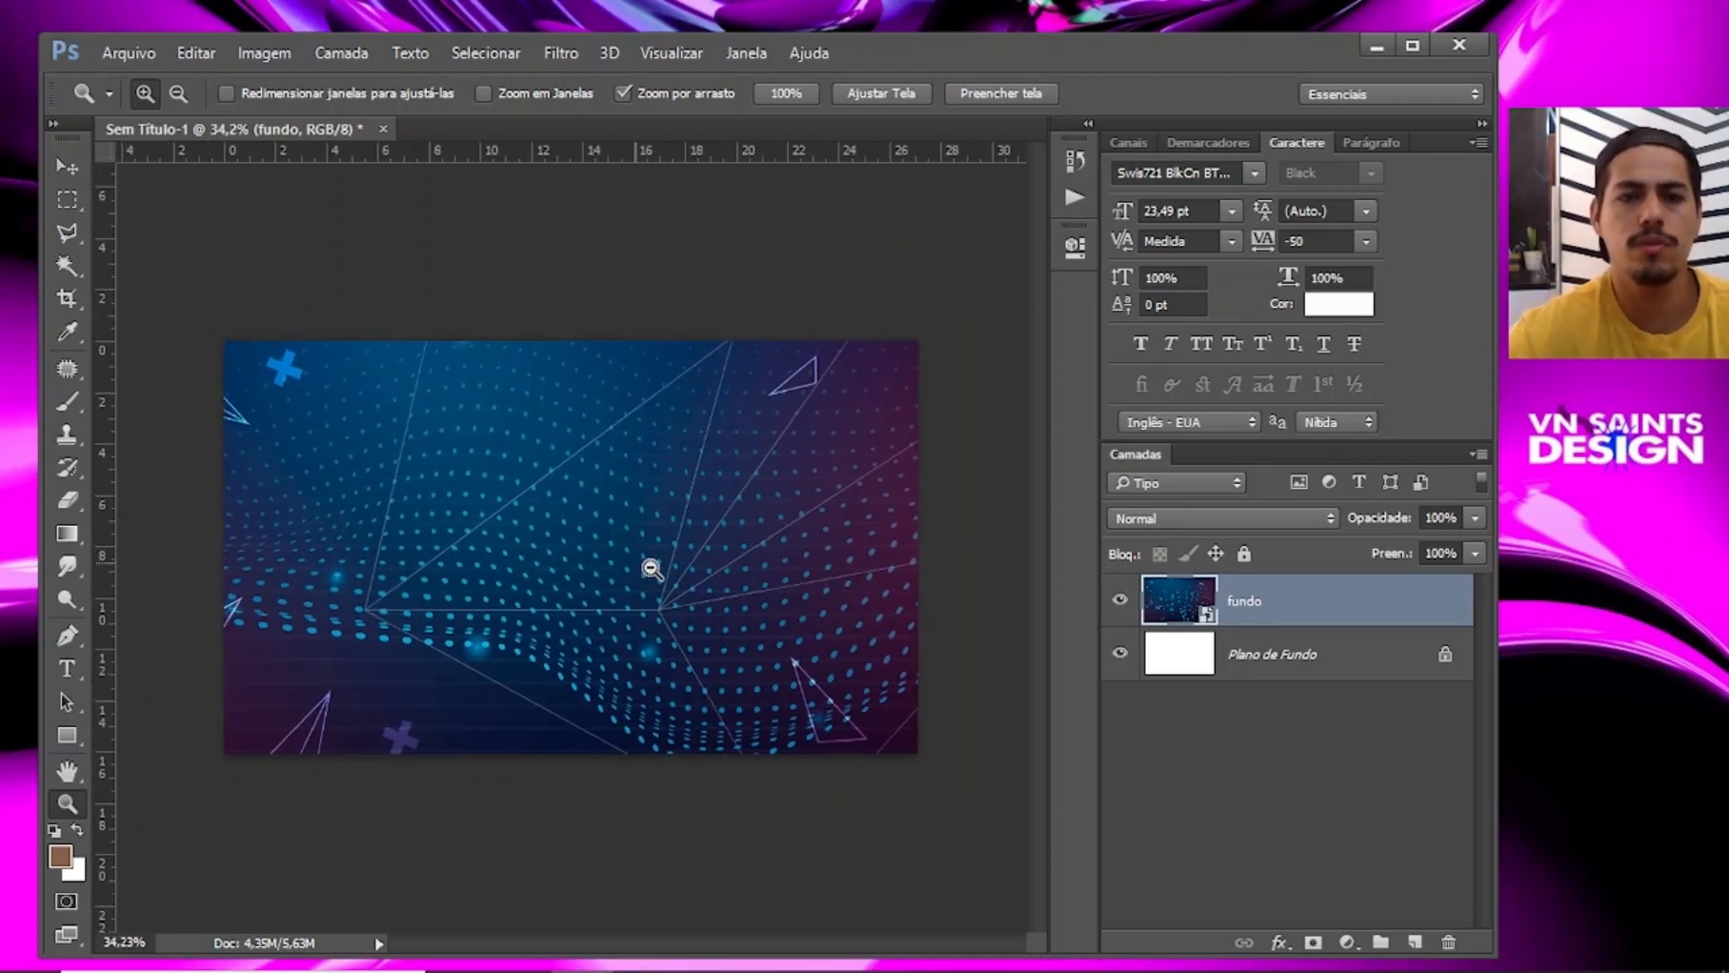
pyautogui.moveTo(648, 571); pyautogui.dragTo(655, 569)
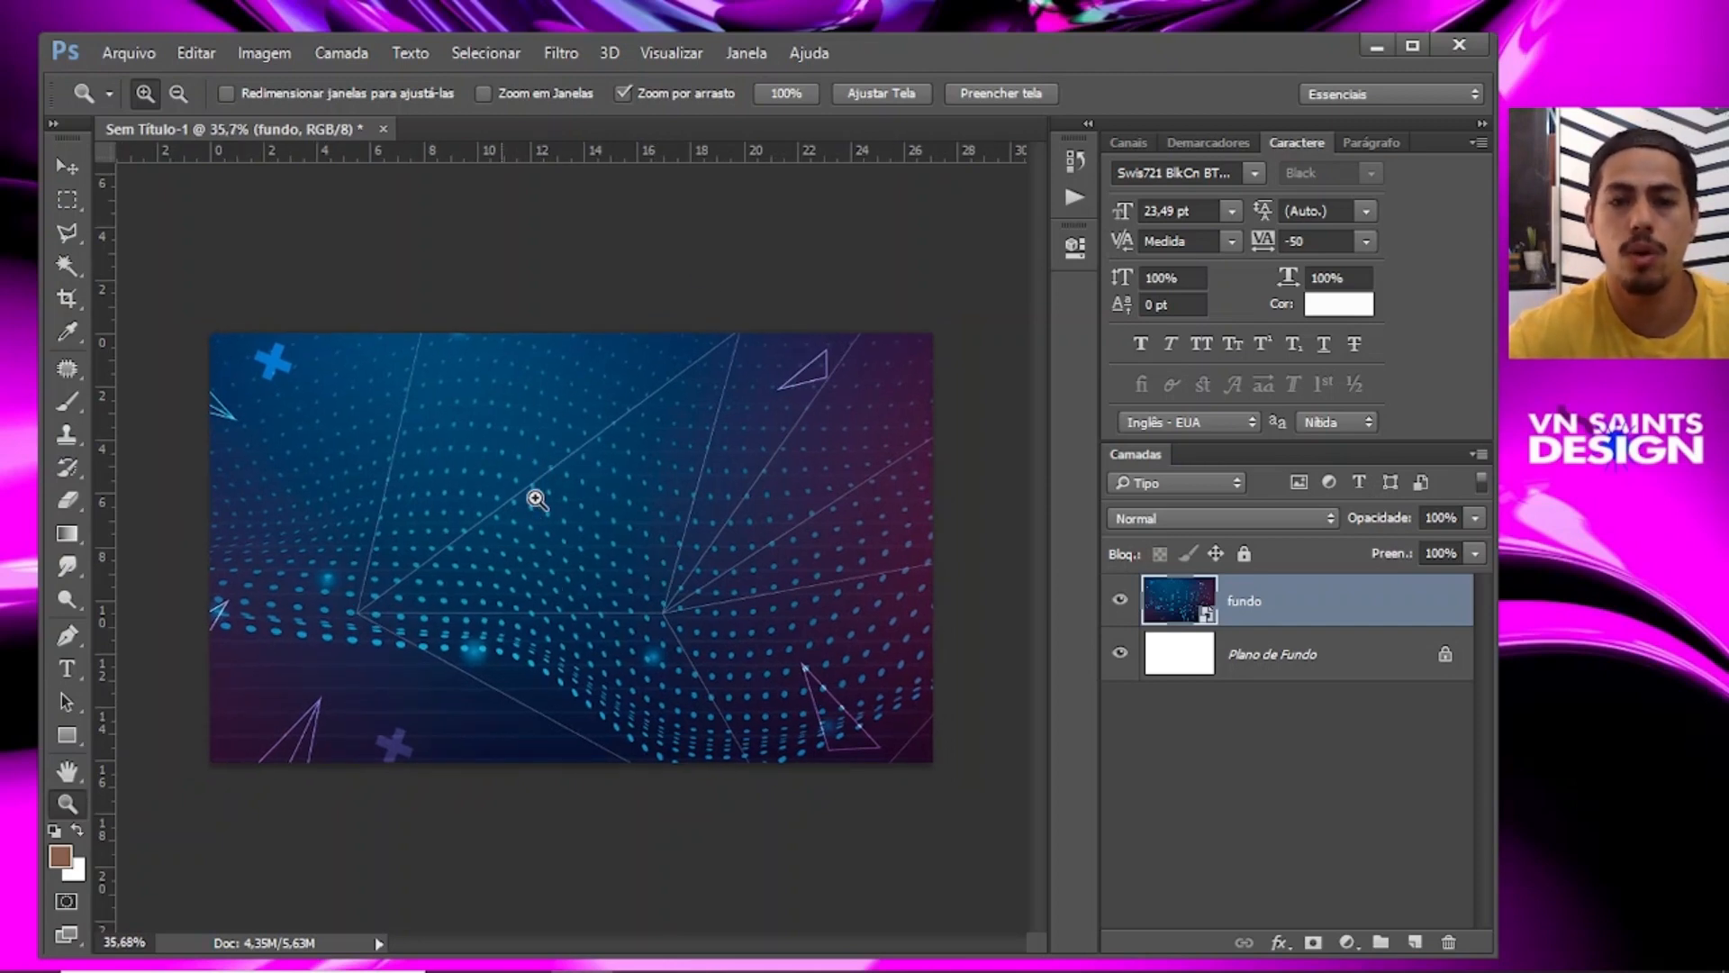
pyautogui.moveTo(562, 522); pyautogui.dragTo(501, 510)
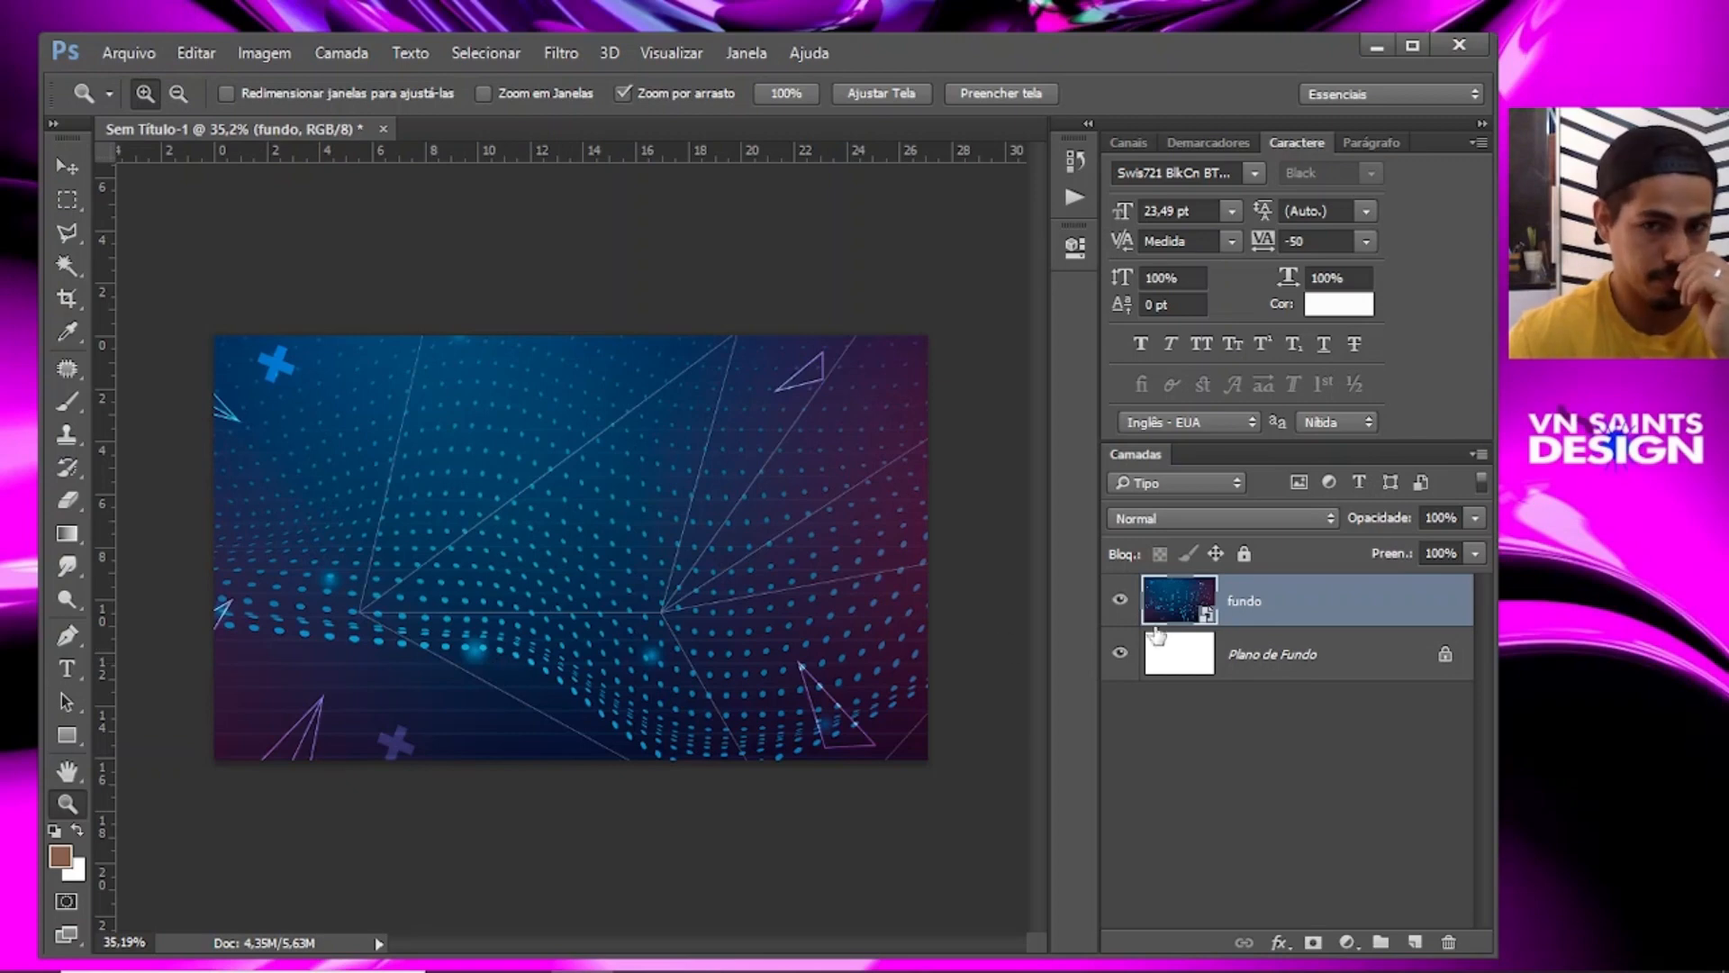
# Hide the "fundo" layer and place the image "eu" as an embedded object above it, slightly enlarged.
pyautogui.click(1125, 600)
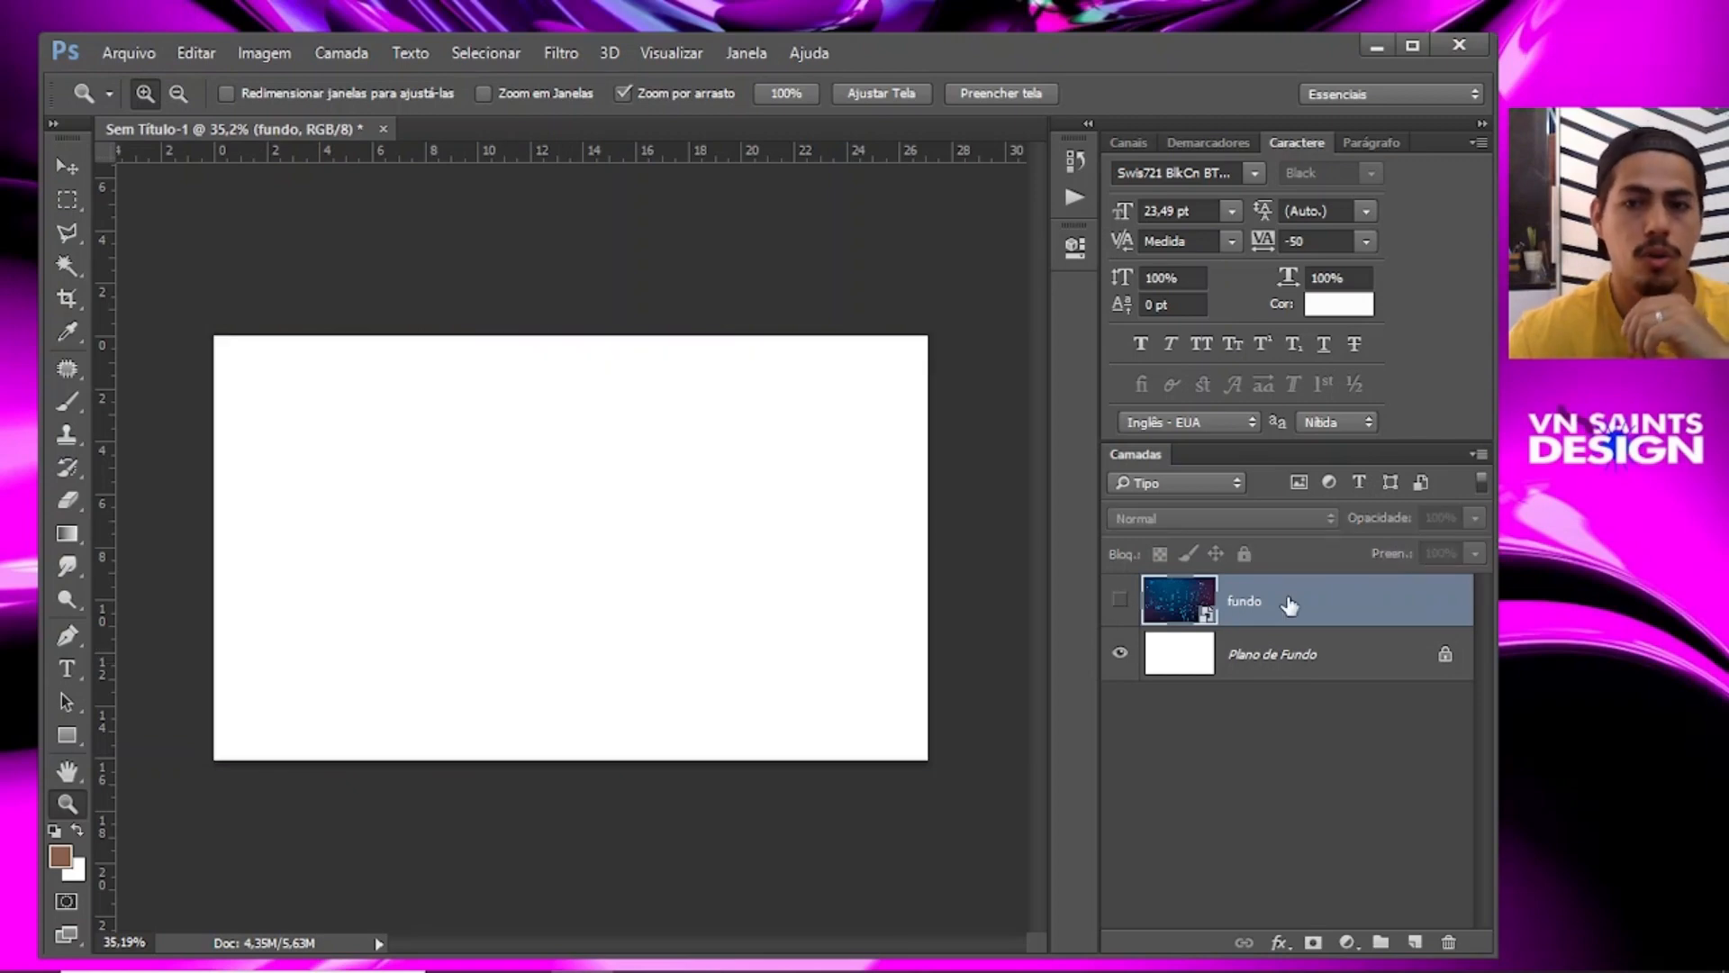
pyautogui.click(139, 56)
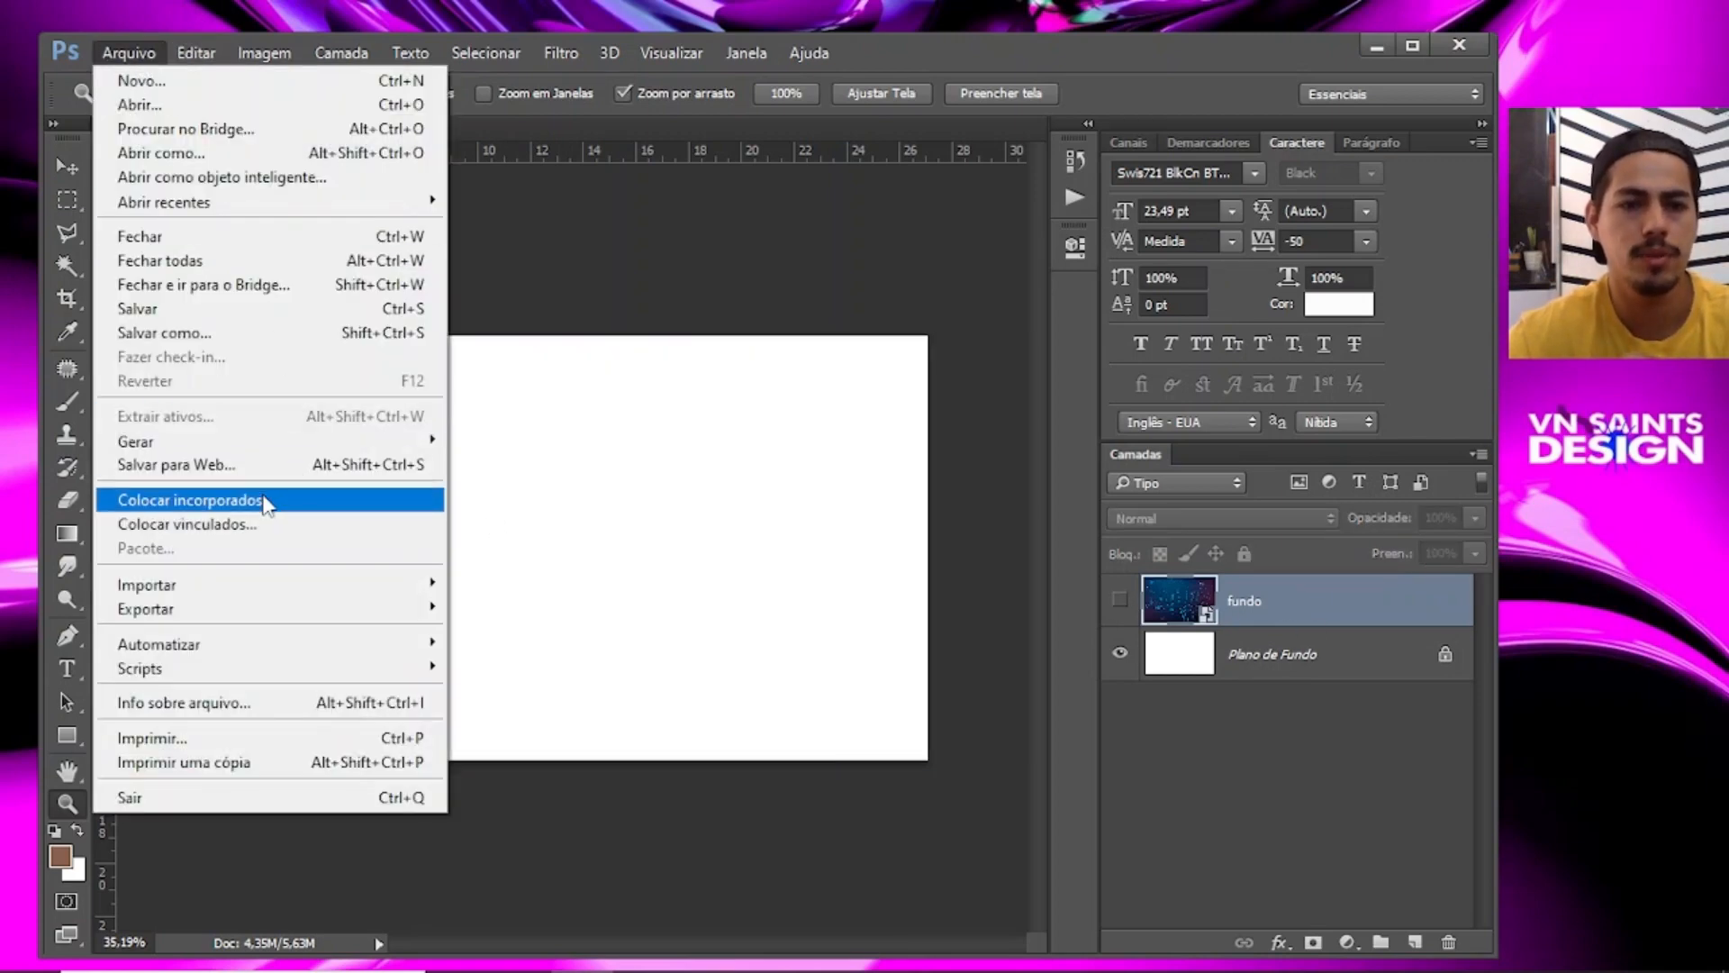
pyautogui.click(267, 500)
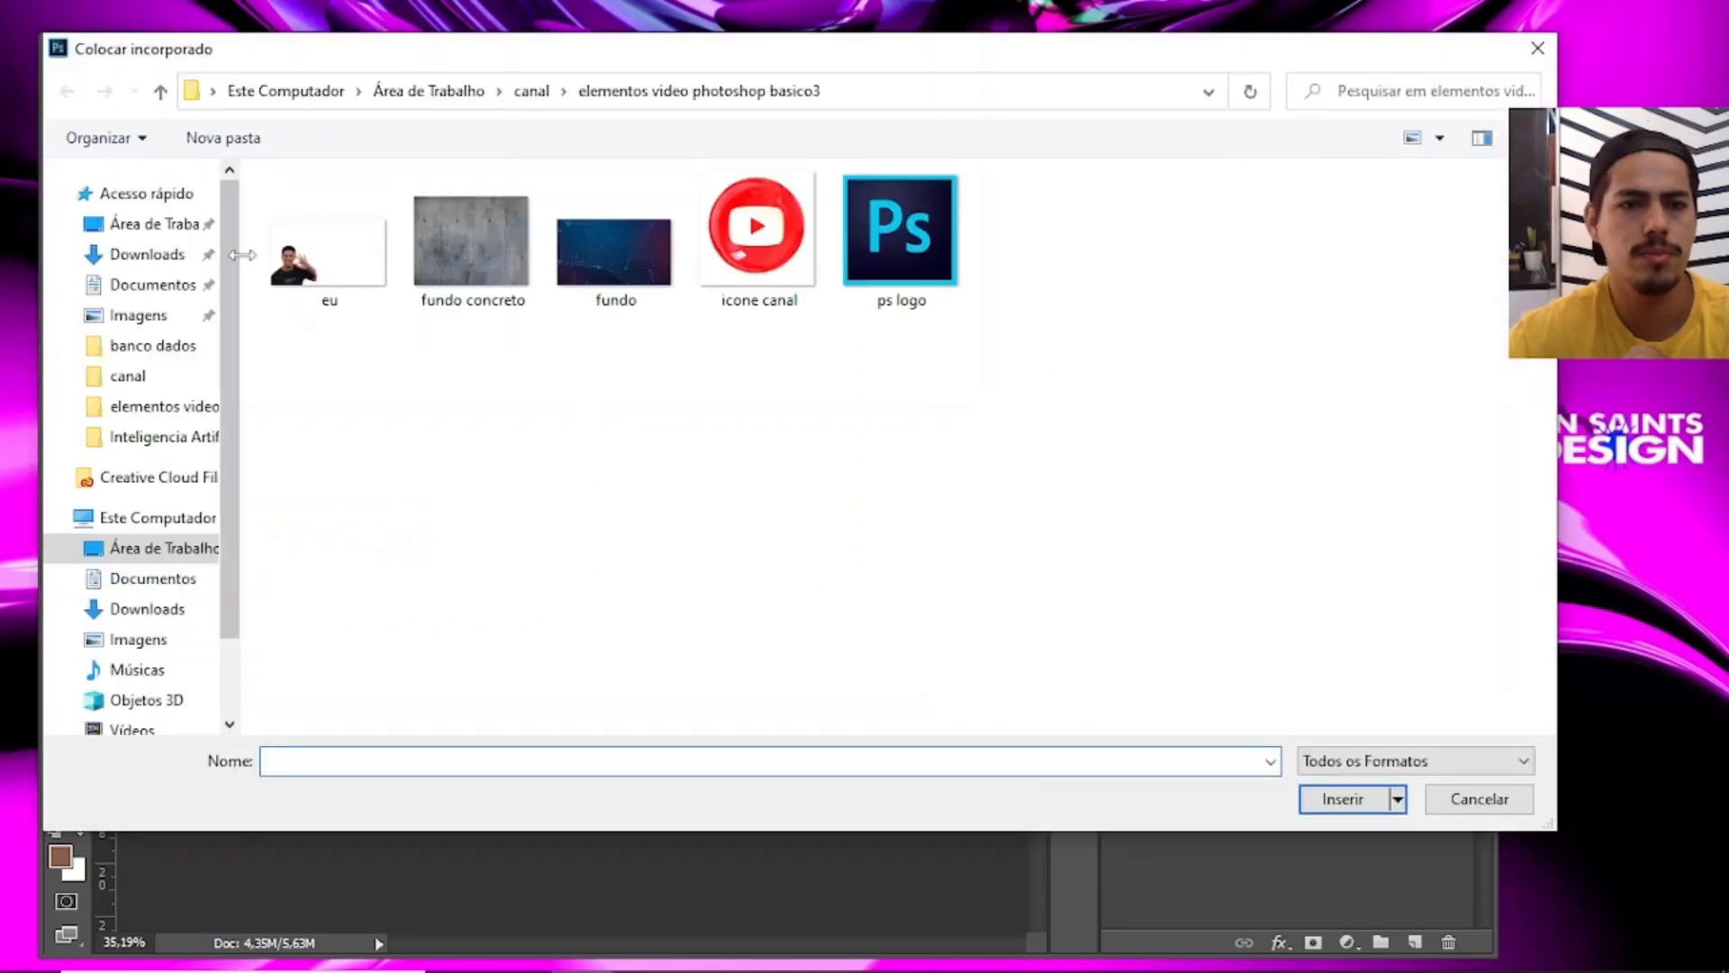
pyautogui.click(347, 278)
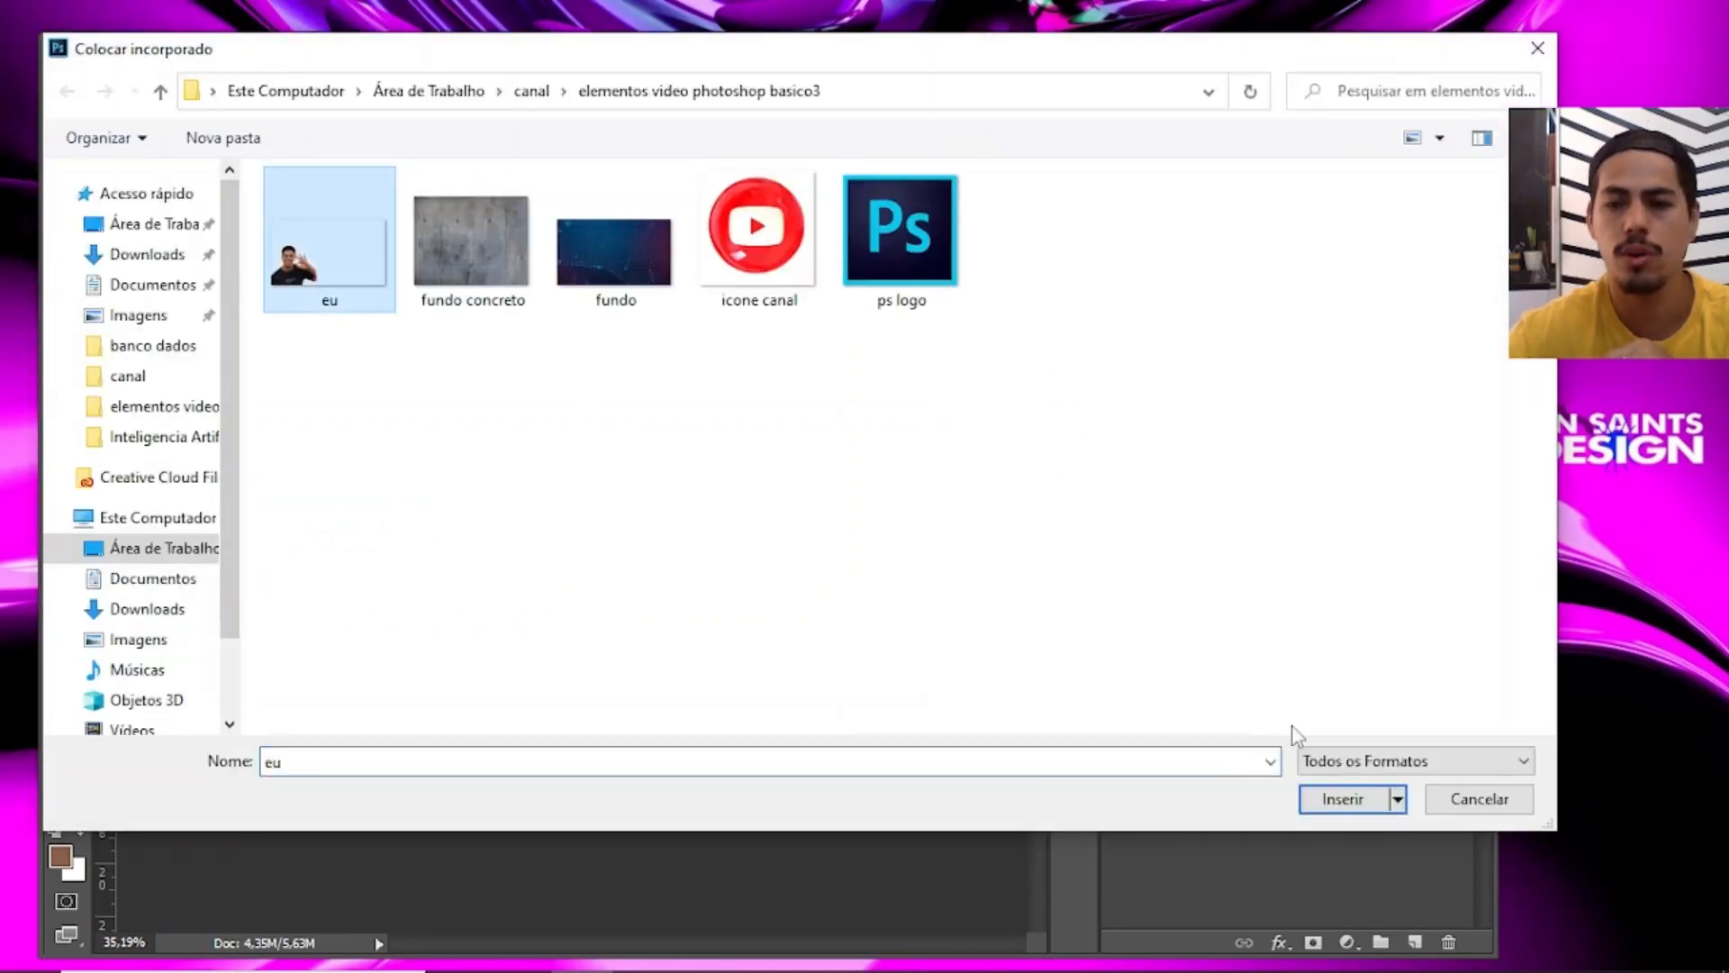
pyautogui.click(1341, 800)
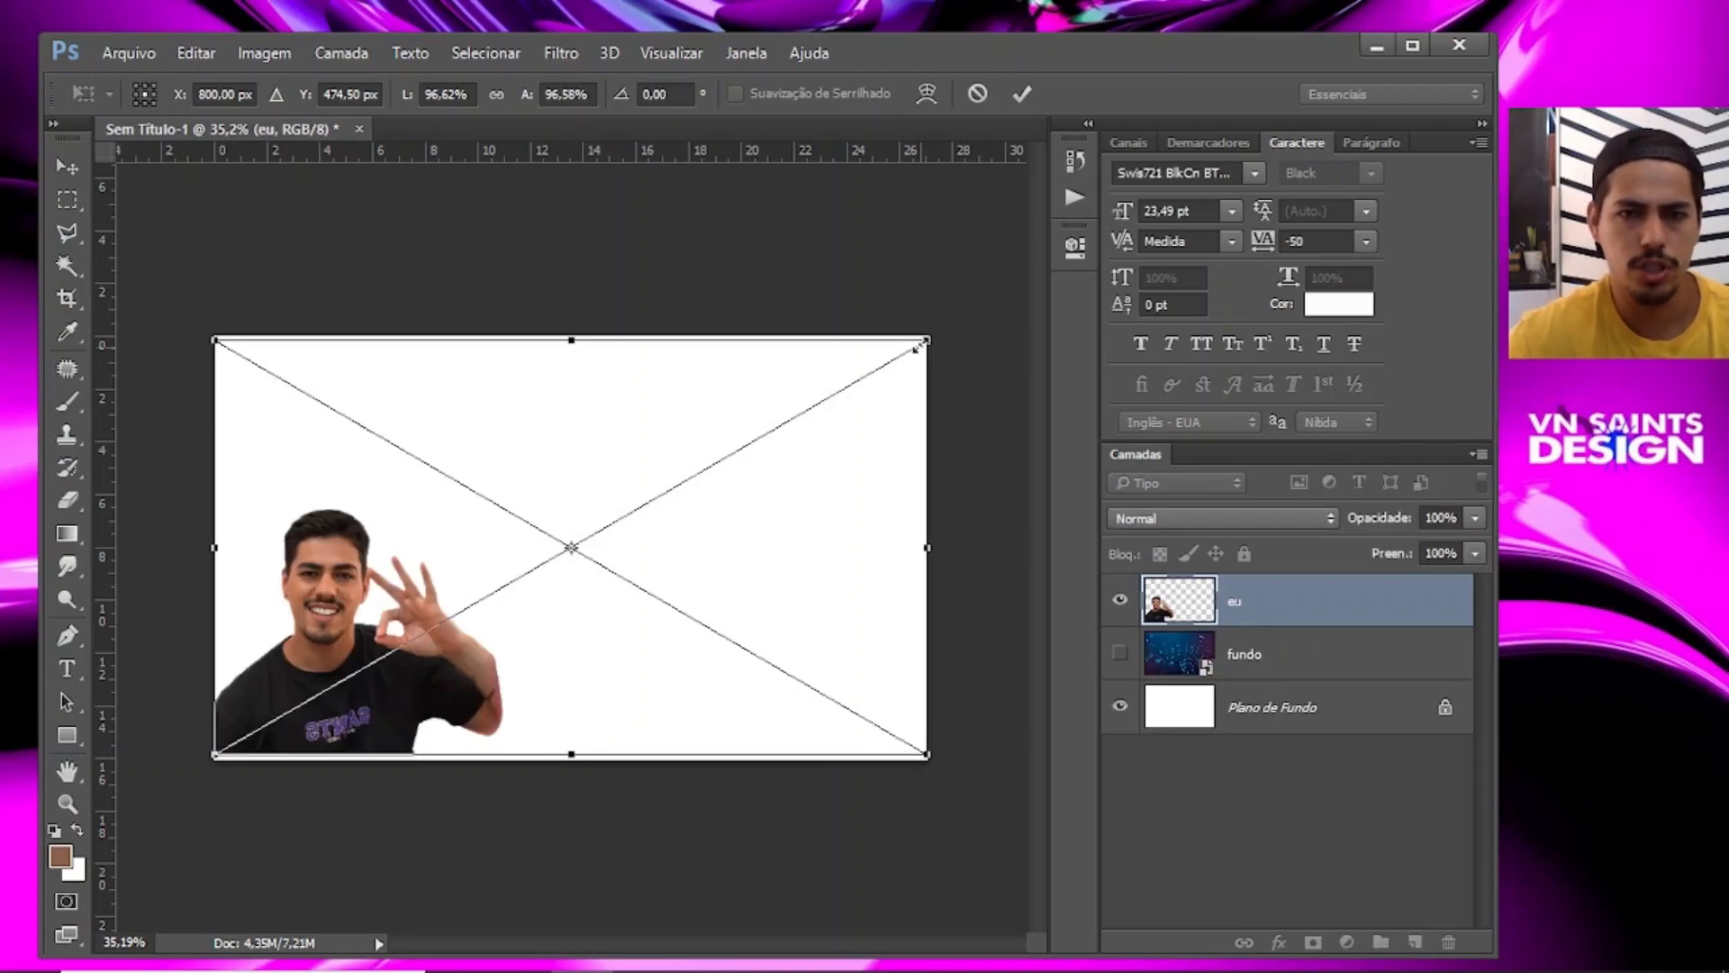
pyautogui.moveTo(928, 340); pyautogui.dragTo(958, 324)
pyautogui.press('Return')
pyautogui.press('z')
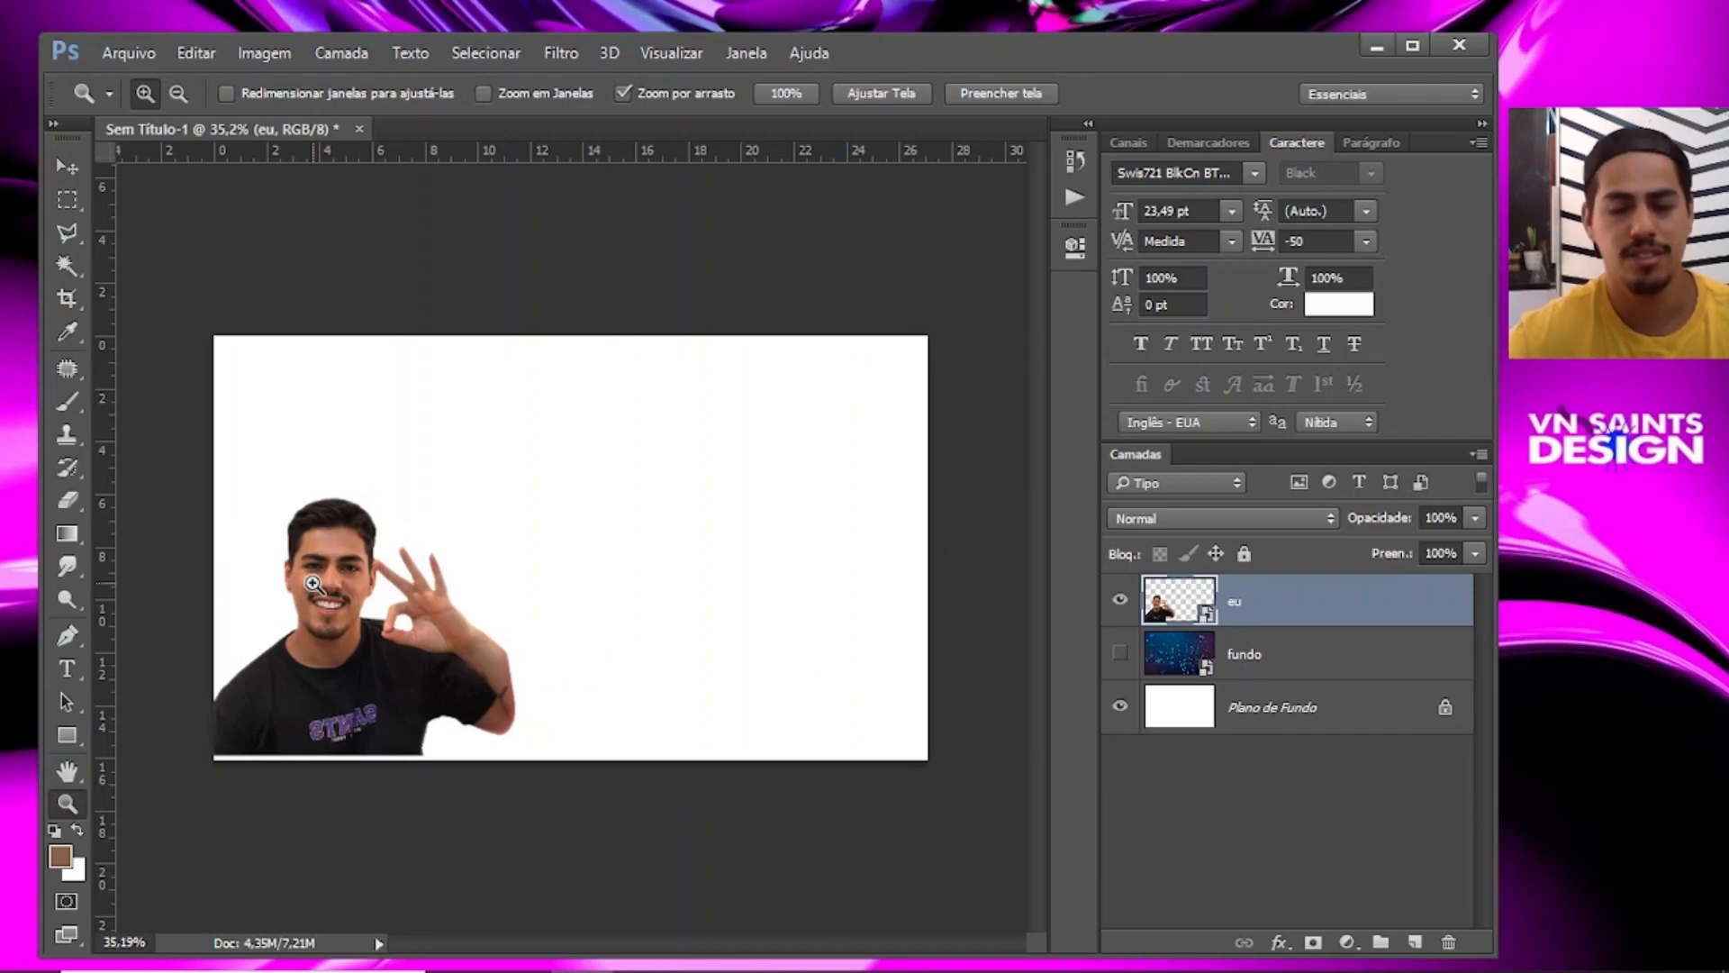
# Examine the cut-out edges of the person in the "eu" image up close, around the head, hand and arm.
pyautogui.moveTo(262, 591); pyautogui.dragTo(433, 511)
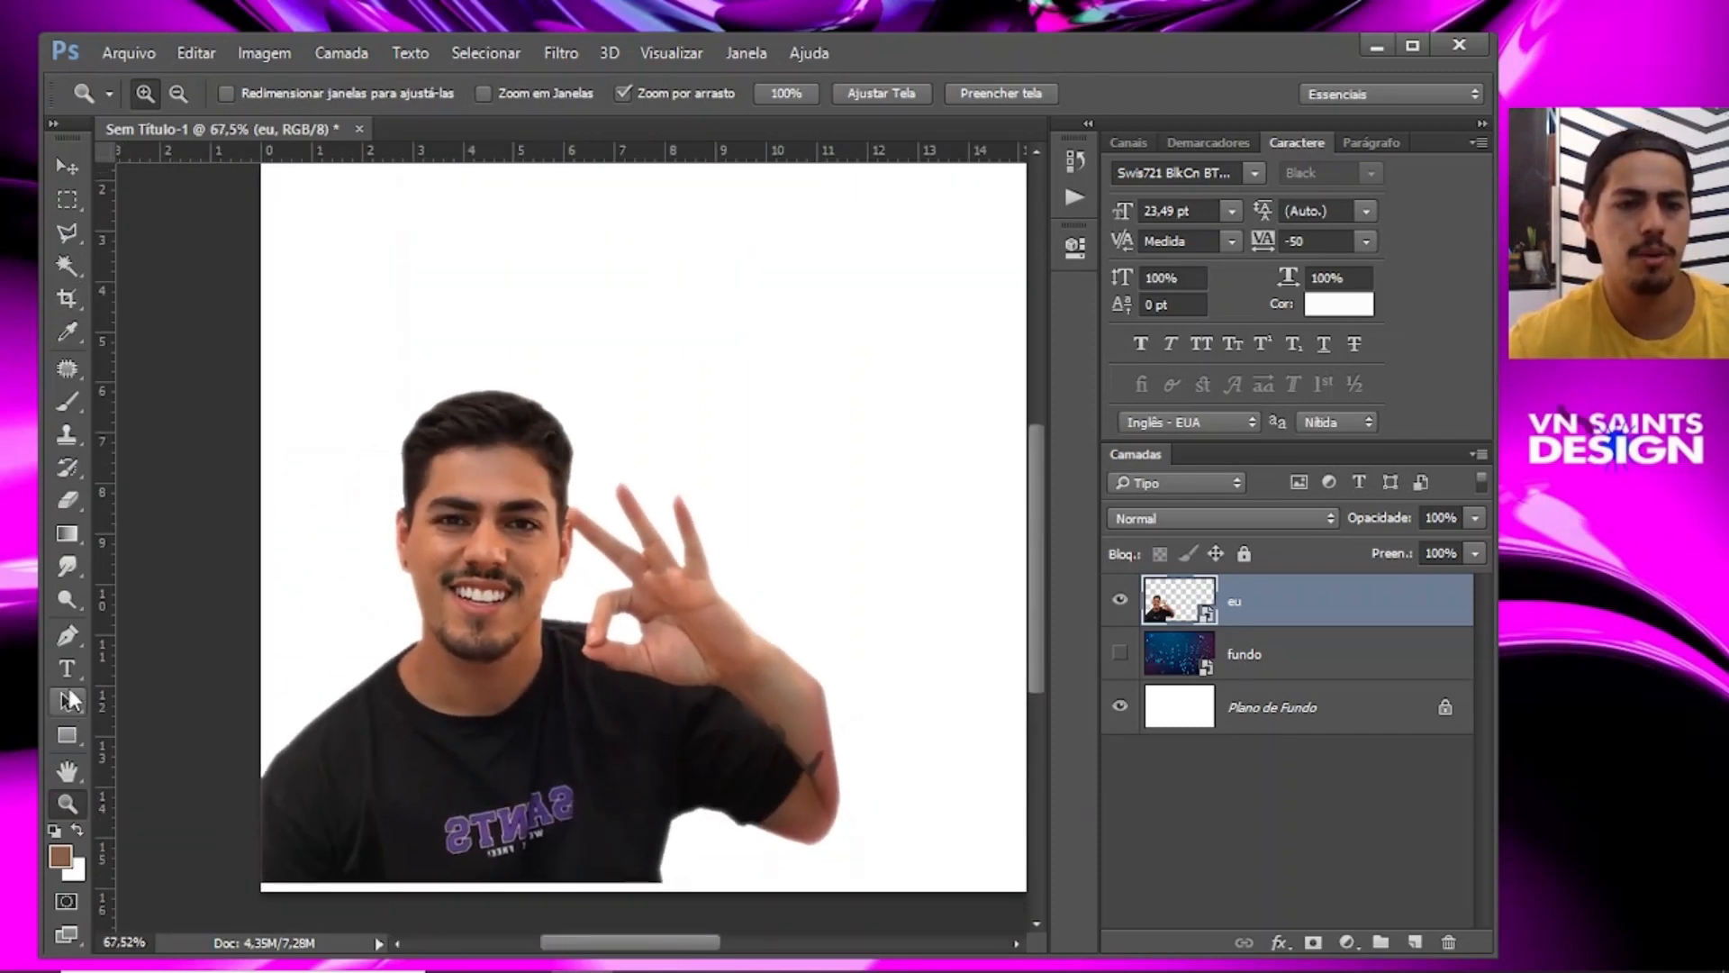
pyautogui.click(61, 641)
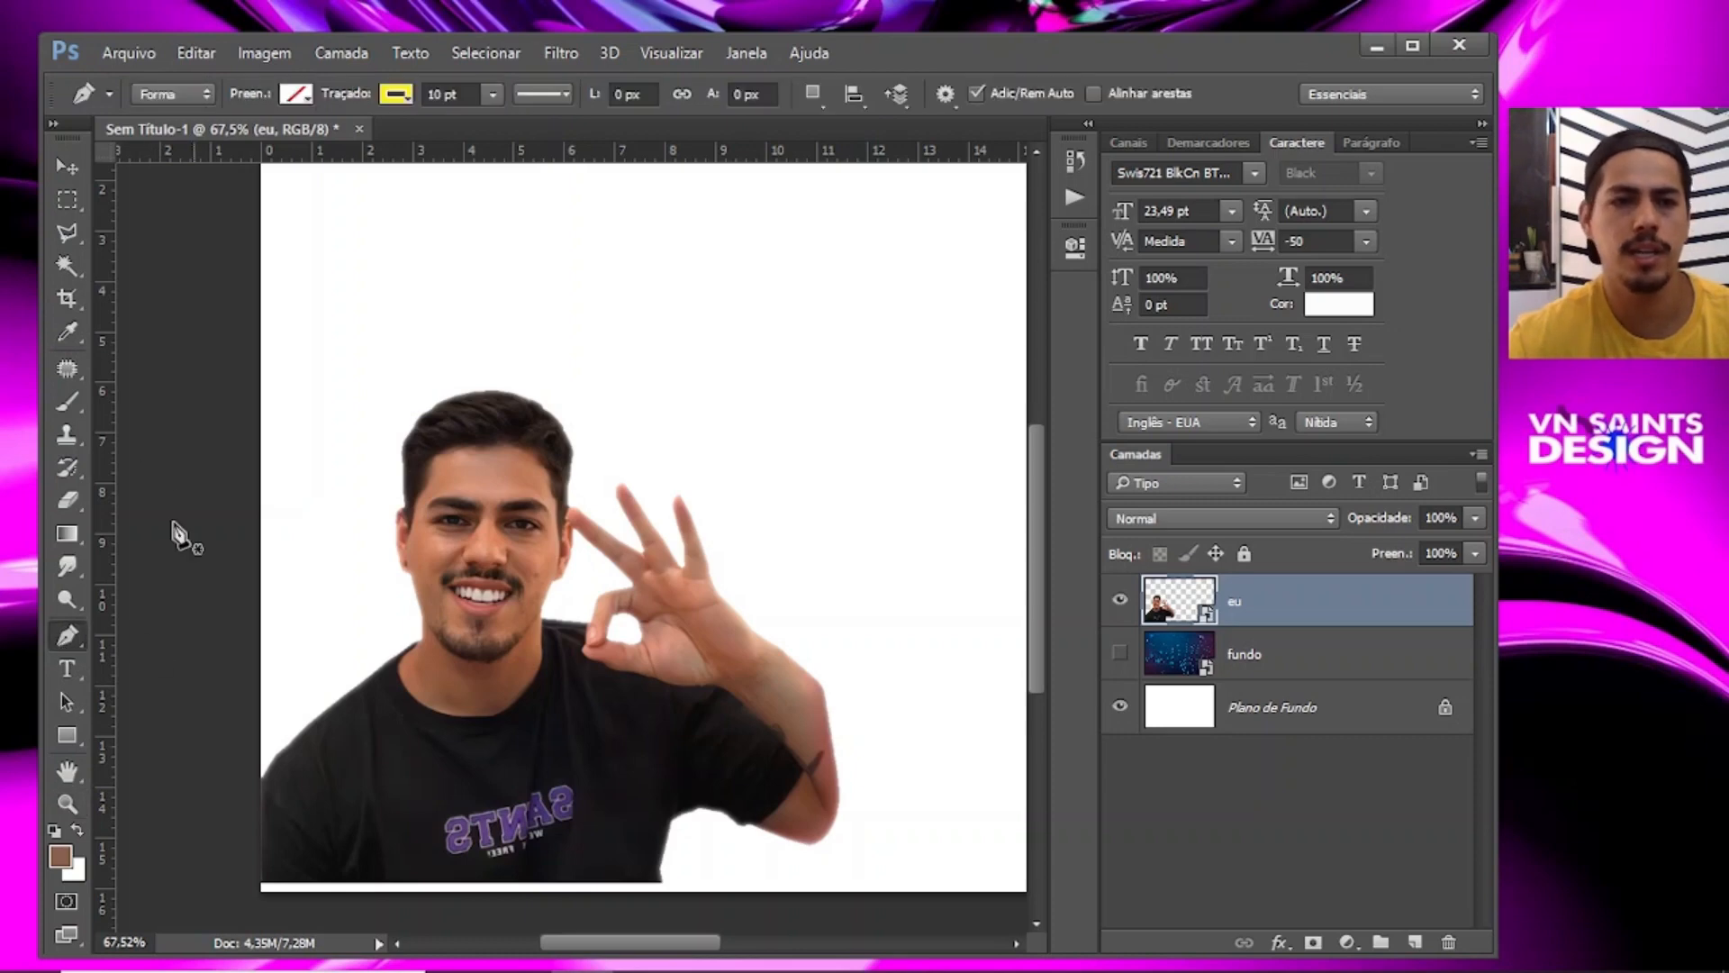
pyautogui.click(65, 230)
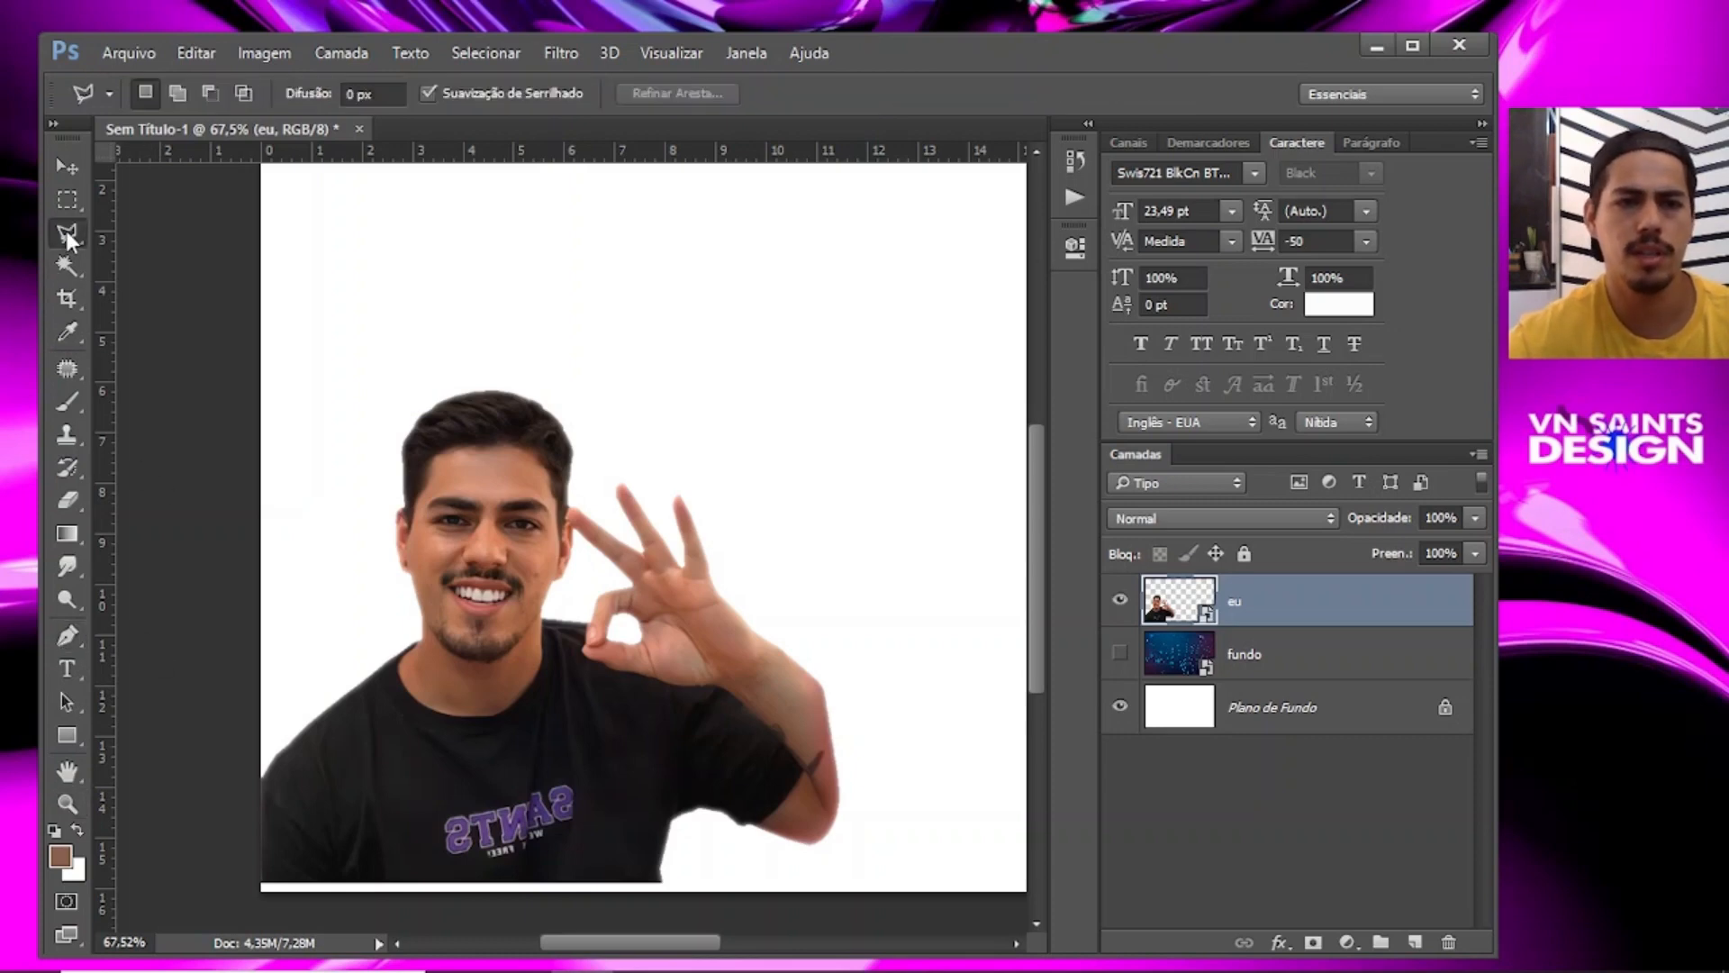
pyautogui.click(65, 171)
pyautogui.press('z')
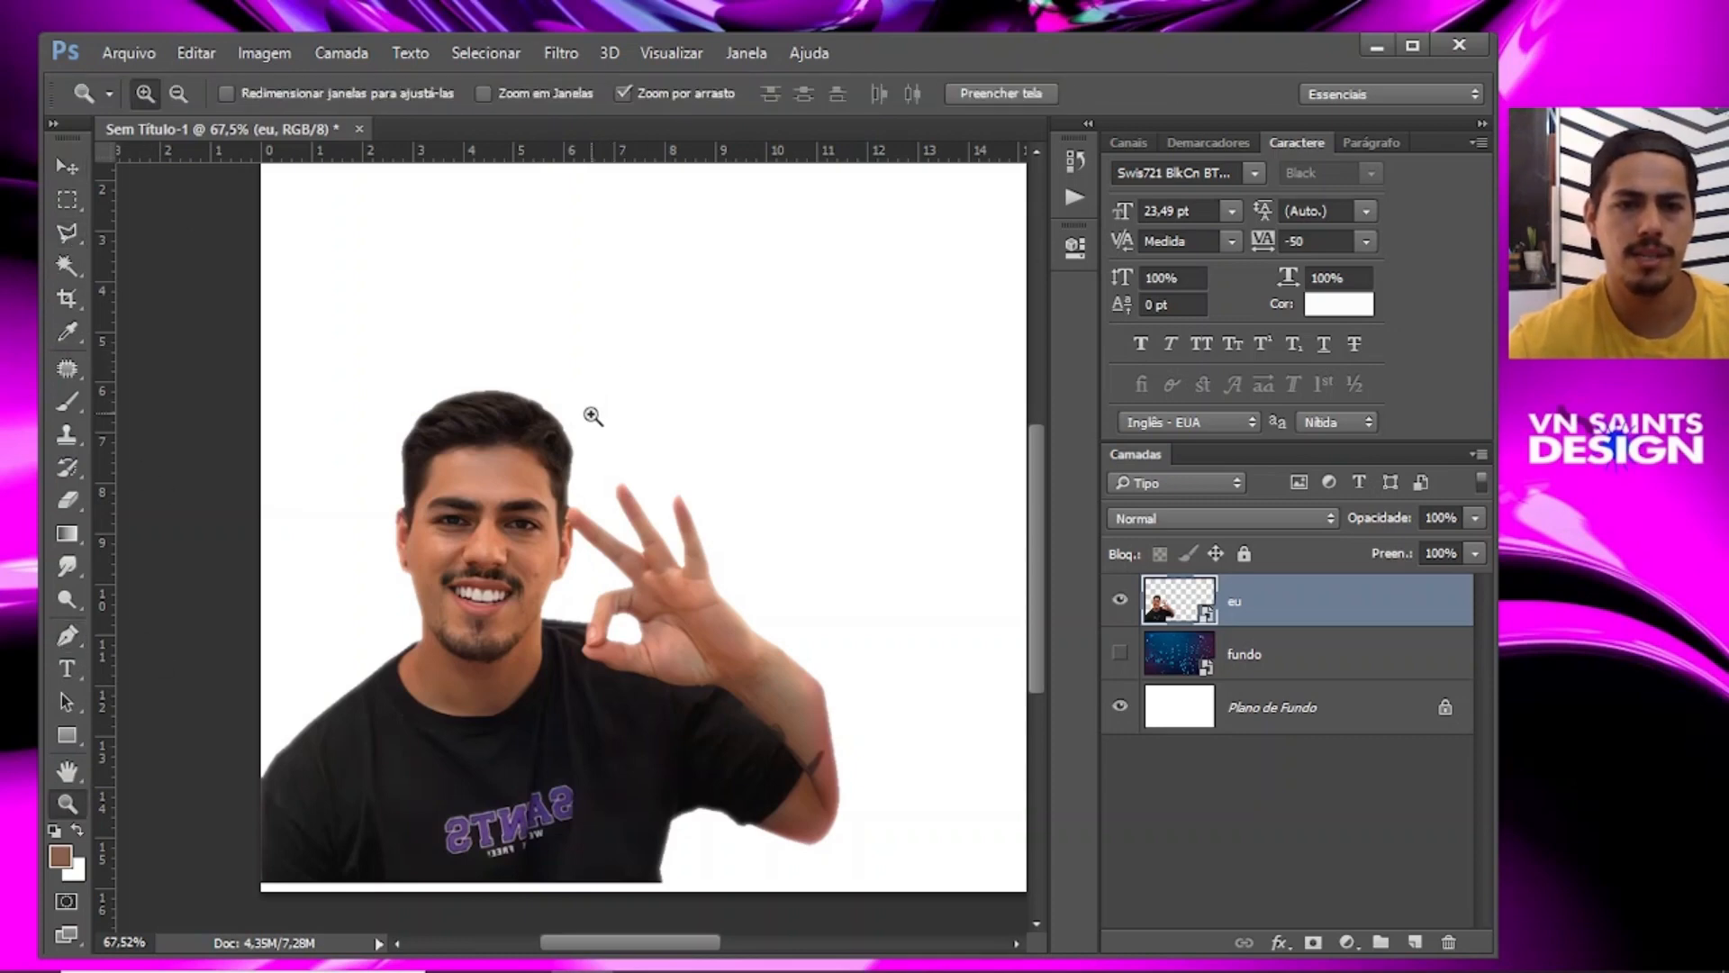
pyautogui.moveTo(576, 422); pyautogui.dragTo(561, 423)
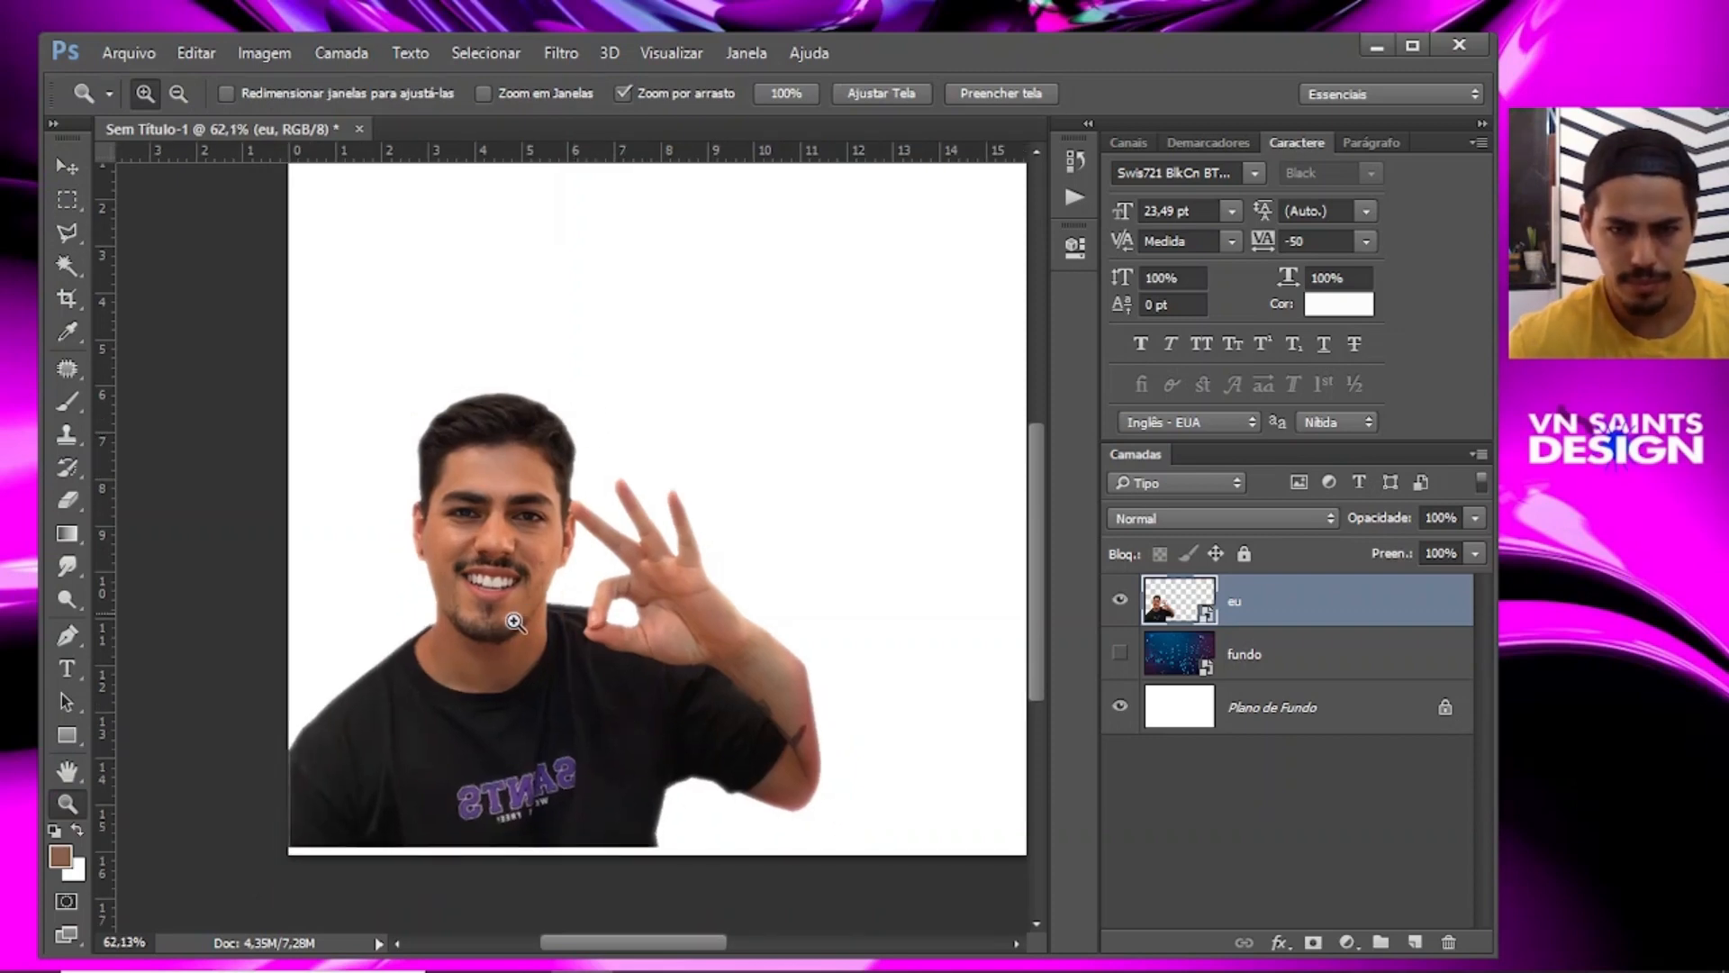
pyautogui.moveTo(502, 610); pyautogui.dragTo(461, 714)
pyautogui.moveTo(311, 671); pyautogui.dragTo(434, 634)
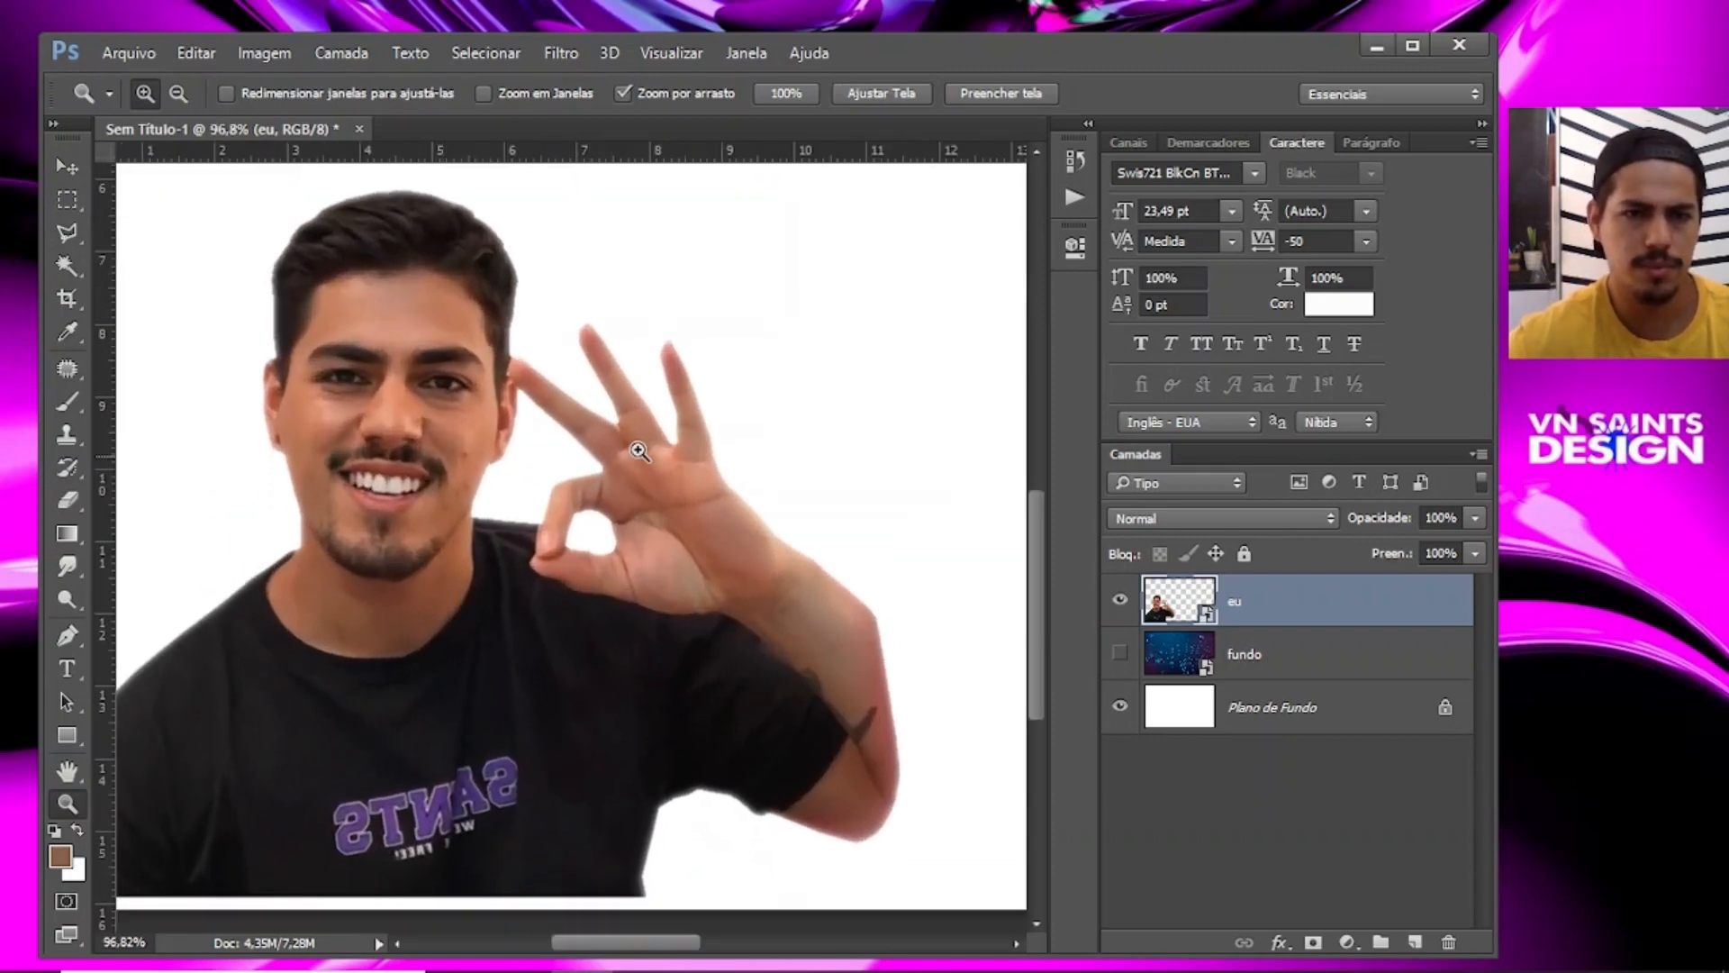
pyautogui.moveTo(685, 427); pyautogui.dragTo(651, 431)
pyautogui.moveTo(516, 505); pyautogui.dragTo(470, 495)
# Show the "fundo" layer again and move the "eu" image slightly down to meet the canvas's bottom edge.
pyautogui.click(1119, 656)
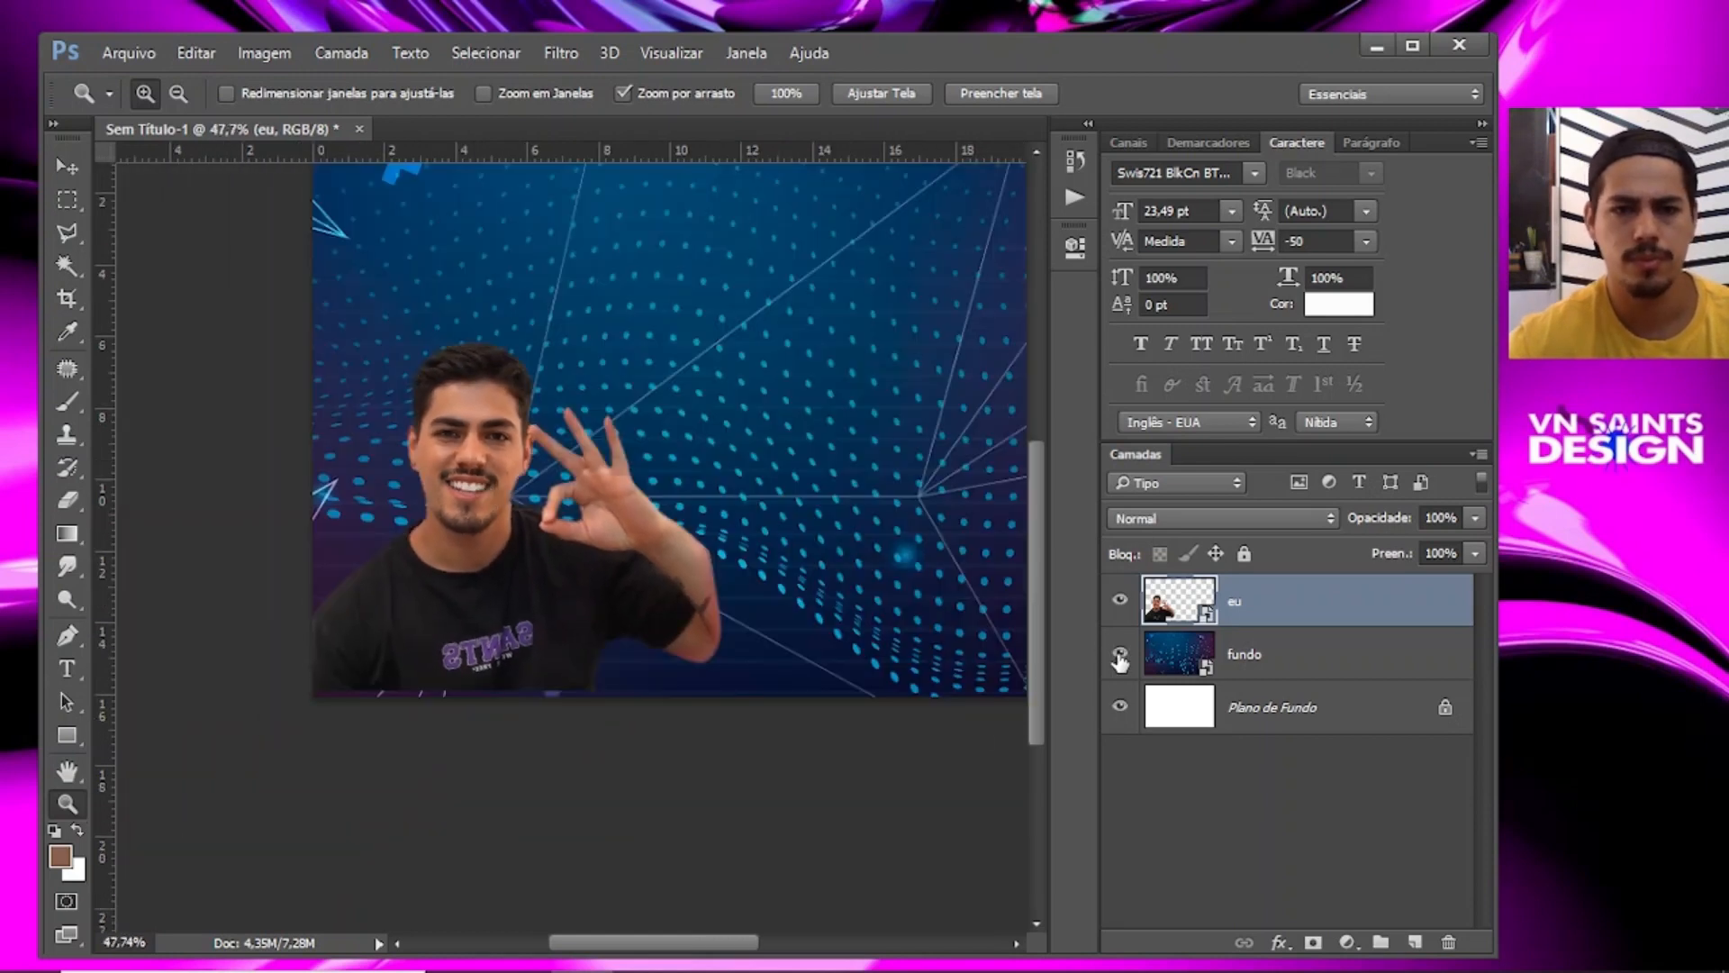
pyautogui.moveTo(725, 660); pyautogui.dragTo(648, 649)
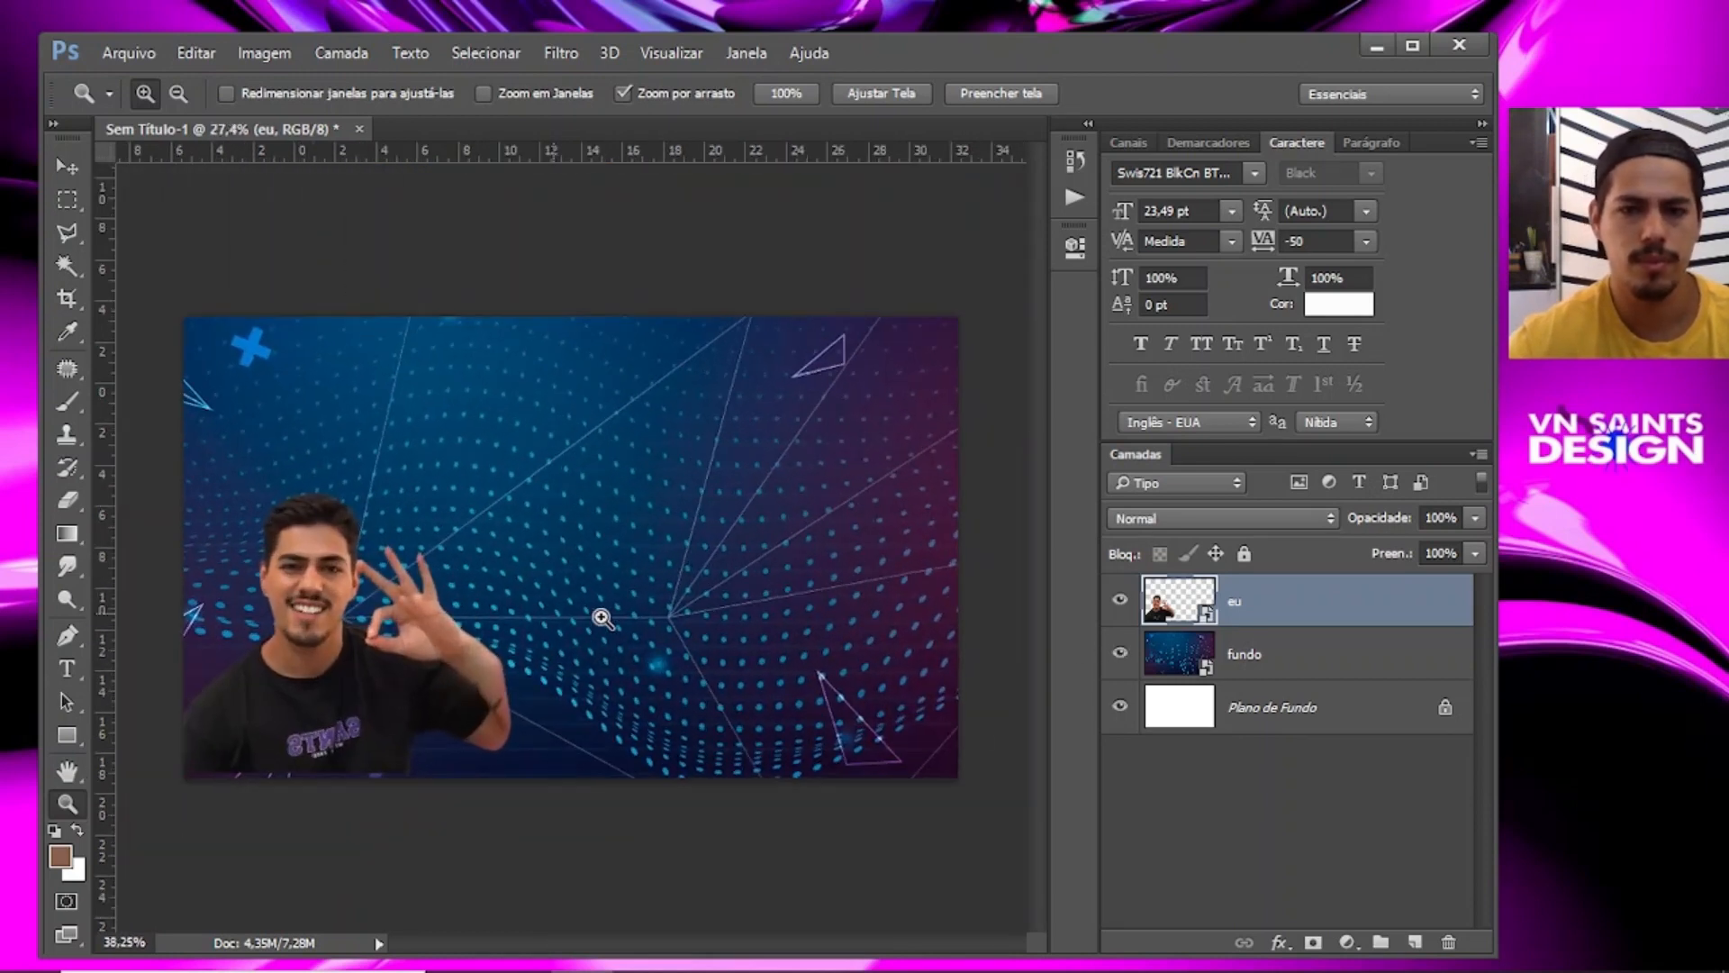
pyautogui.press('v')
pyautogui.moveTo(369, 671); pyautogui.dragTo(360, 679)
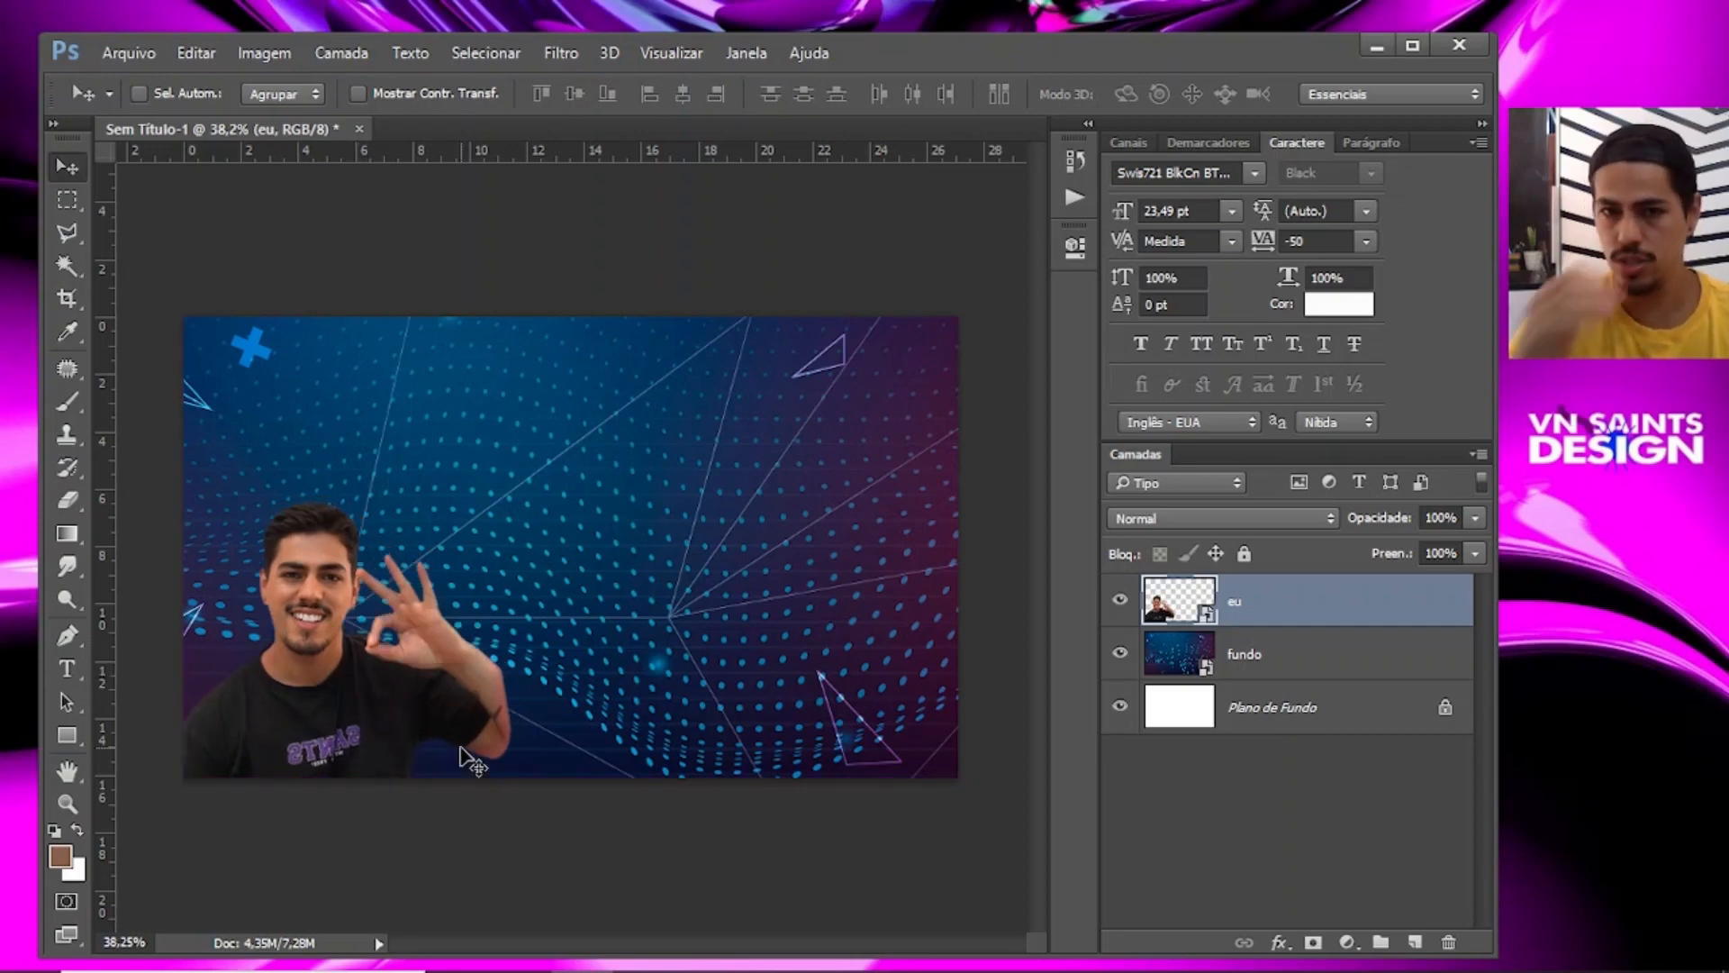
# Place the image "ps logo" as an embedded object, move it up towards the canvas's top and hide its layer.
pyautogui.click(144, 50)
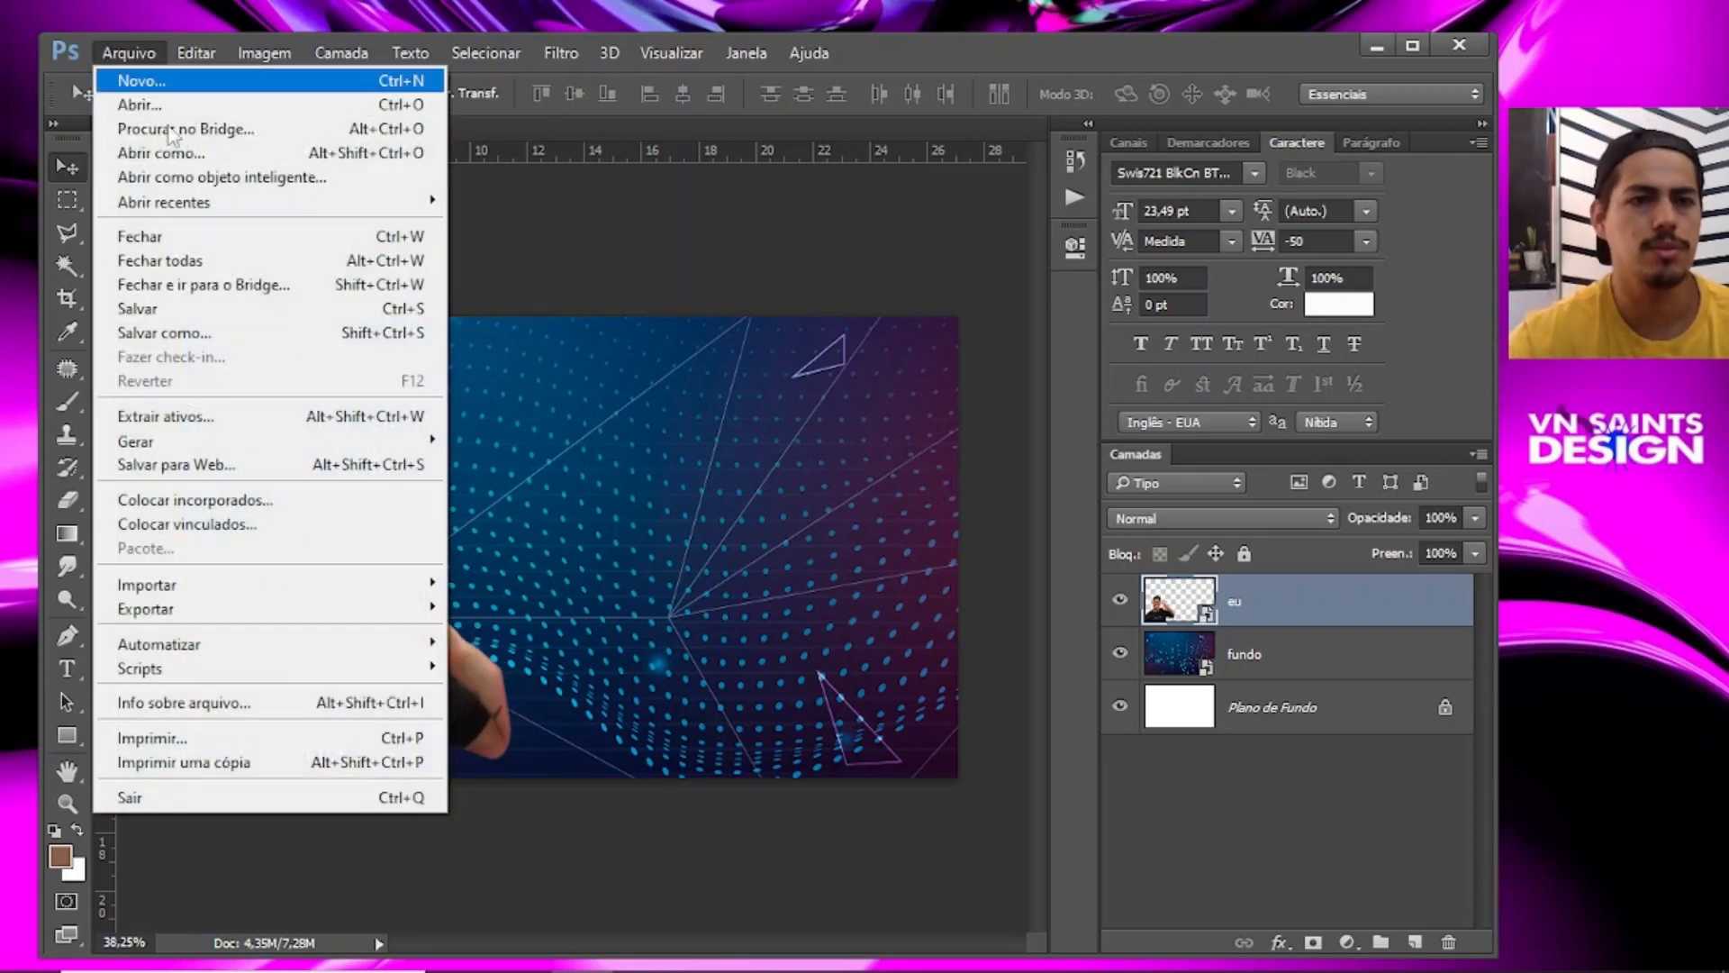
pyautogui.click(267, 503)
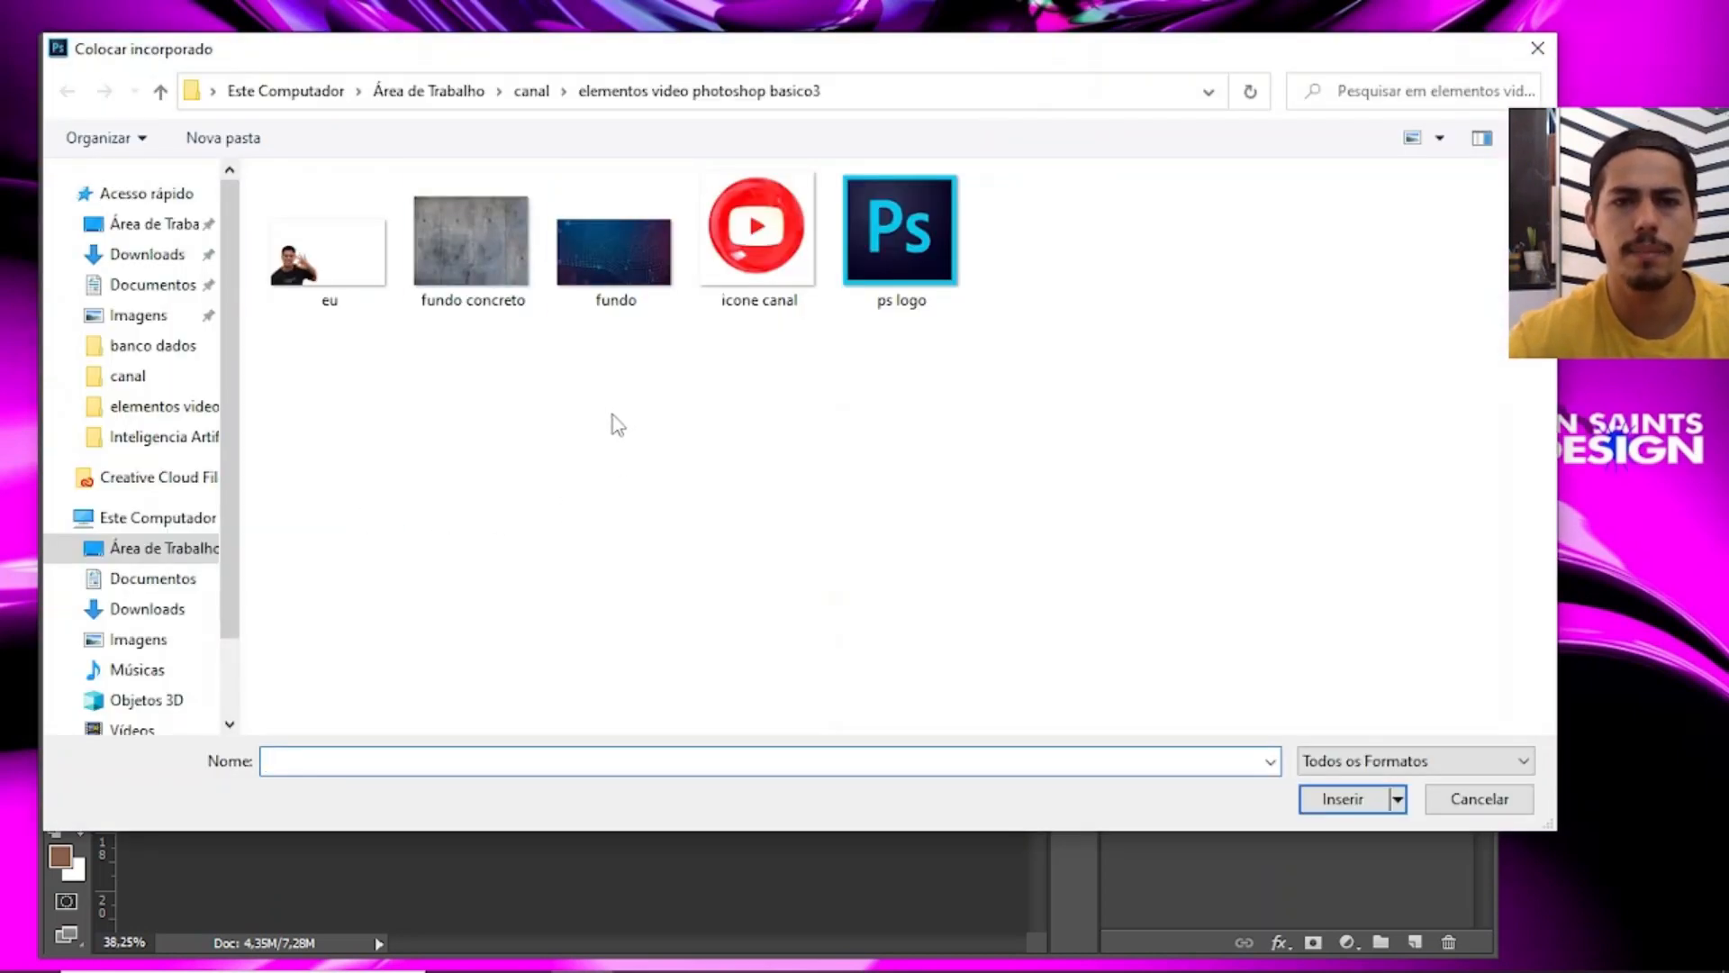
pyautogui.click(924, 228)
pyautogui.doubleClick(923, 227)
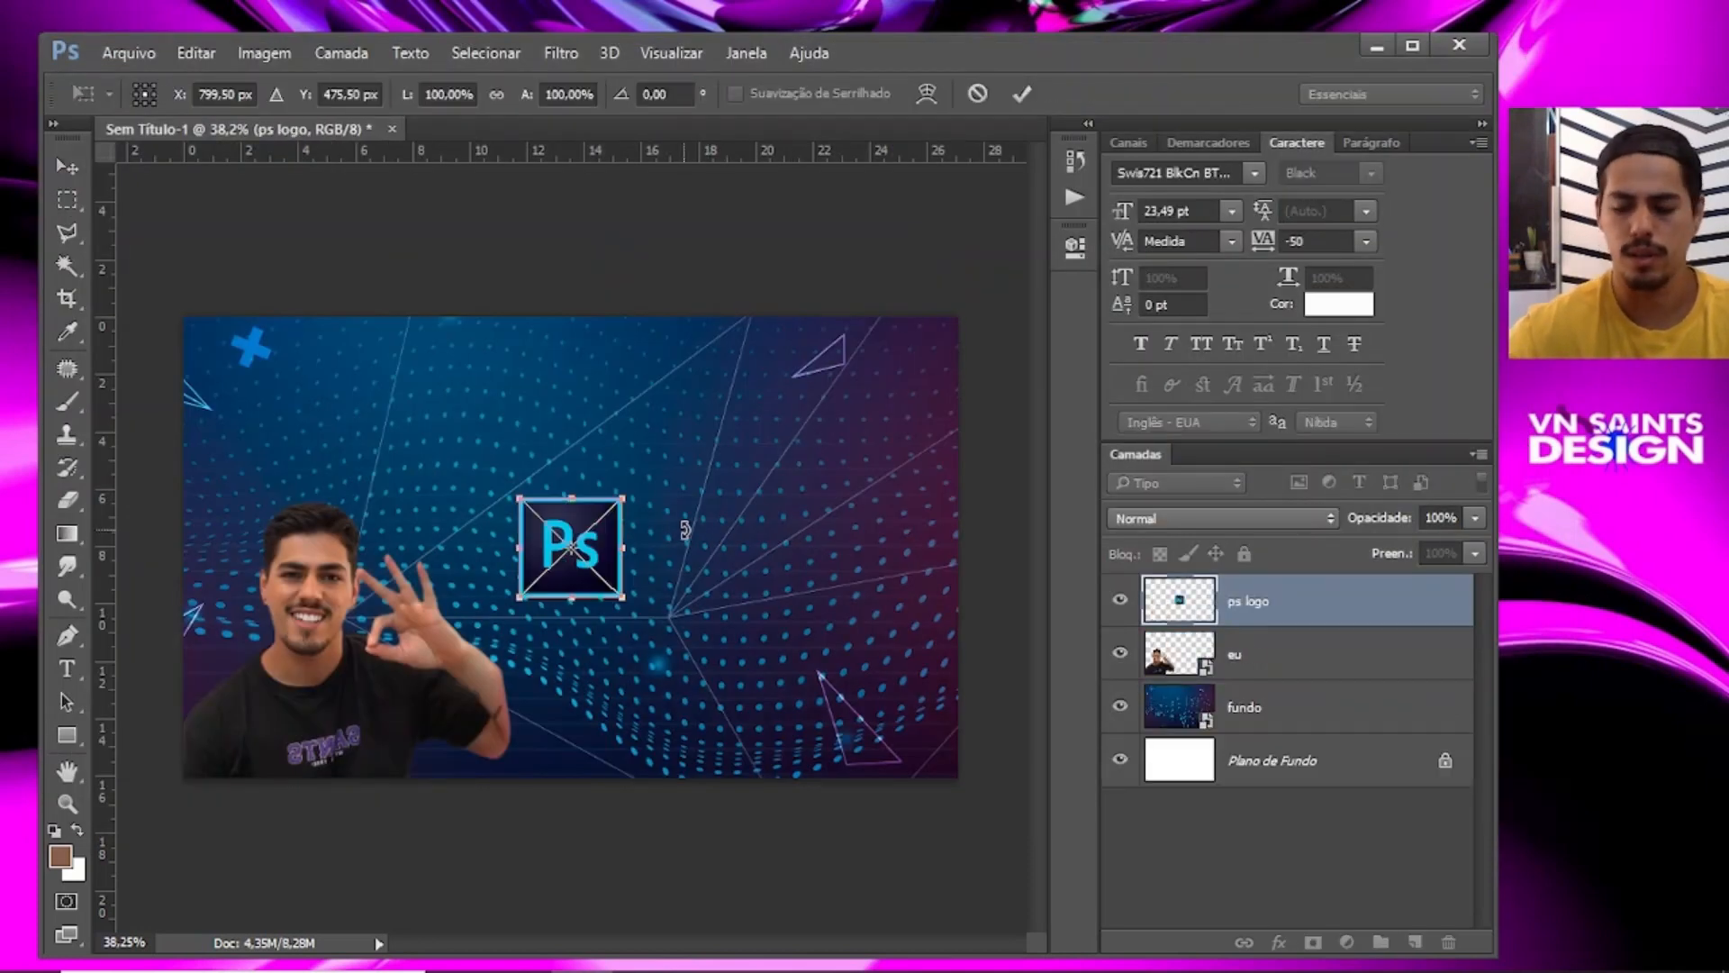
pyautogui.press('Return')
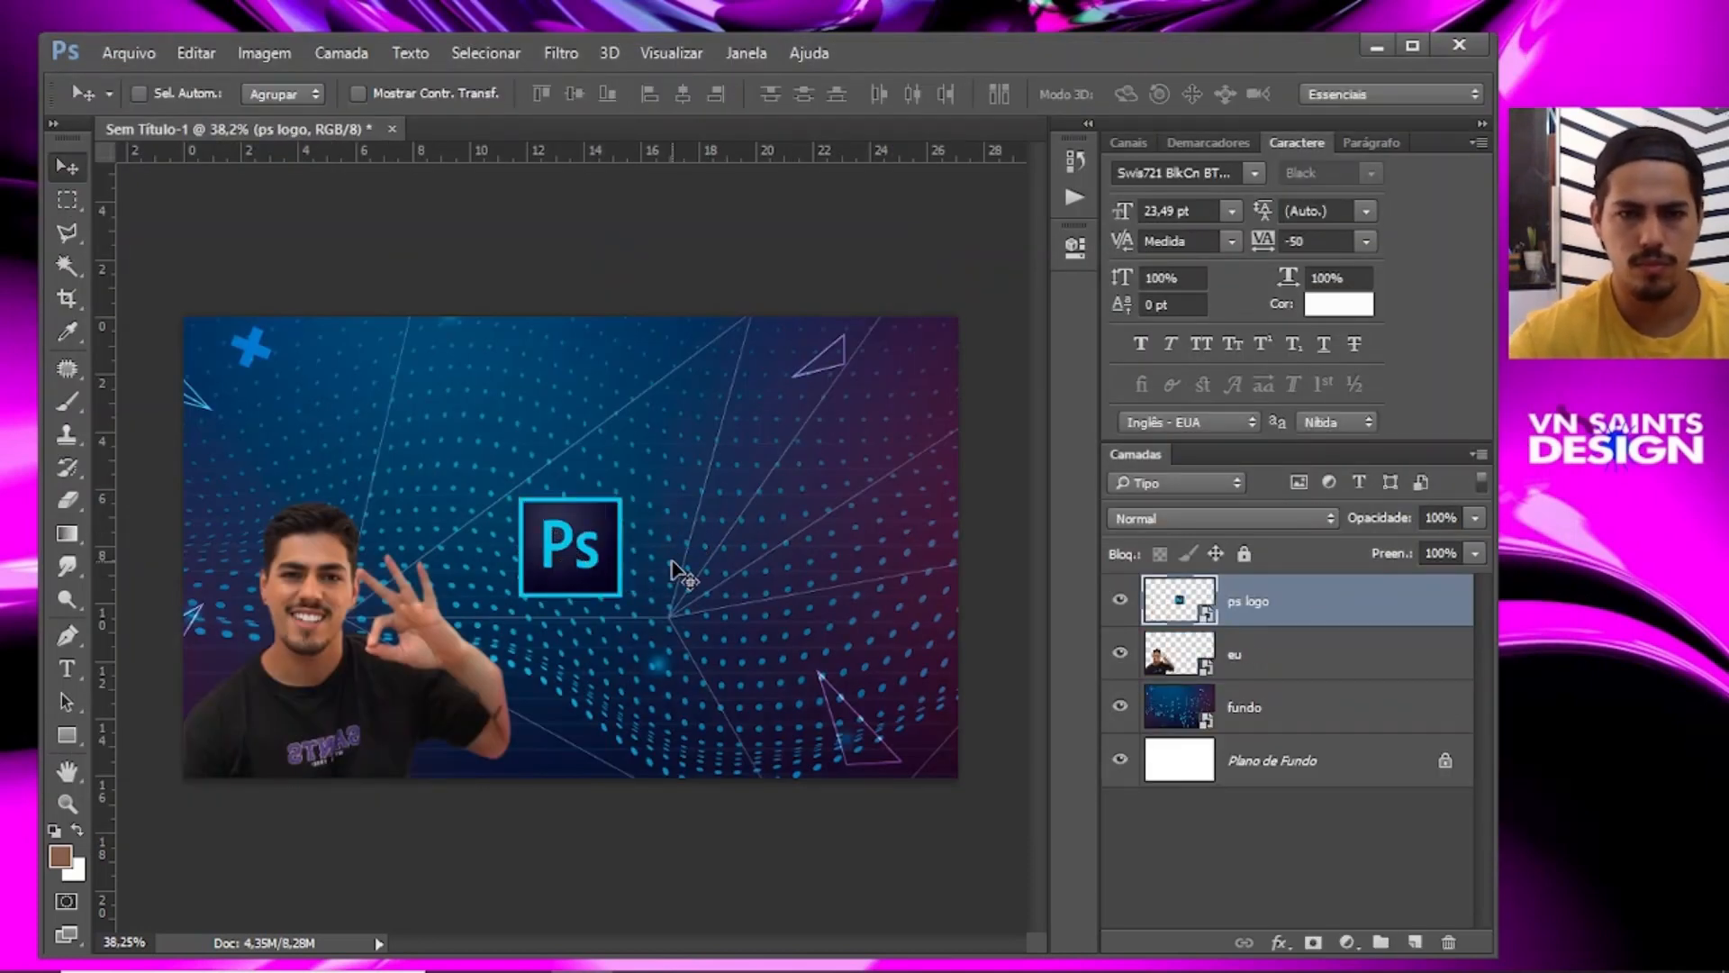
pyautogui.moveTo(671, 567); pyautogui.dragTo(660, 464)
pyautogui.click(1121, 601)
# Set the foreground colour to white, ffffff.
pyautogui.press('z')
pyautogui.moveTo(519, 574); pyautogui.dragTo(585, 572)
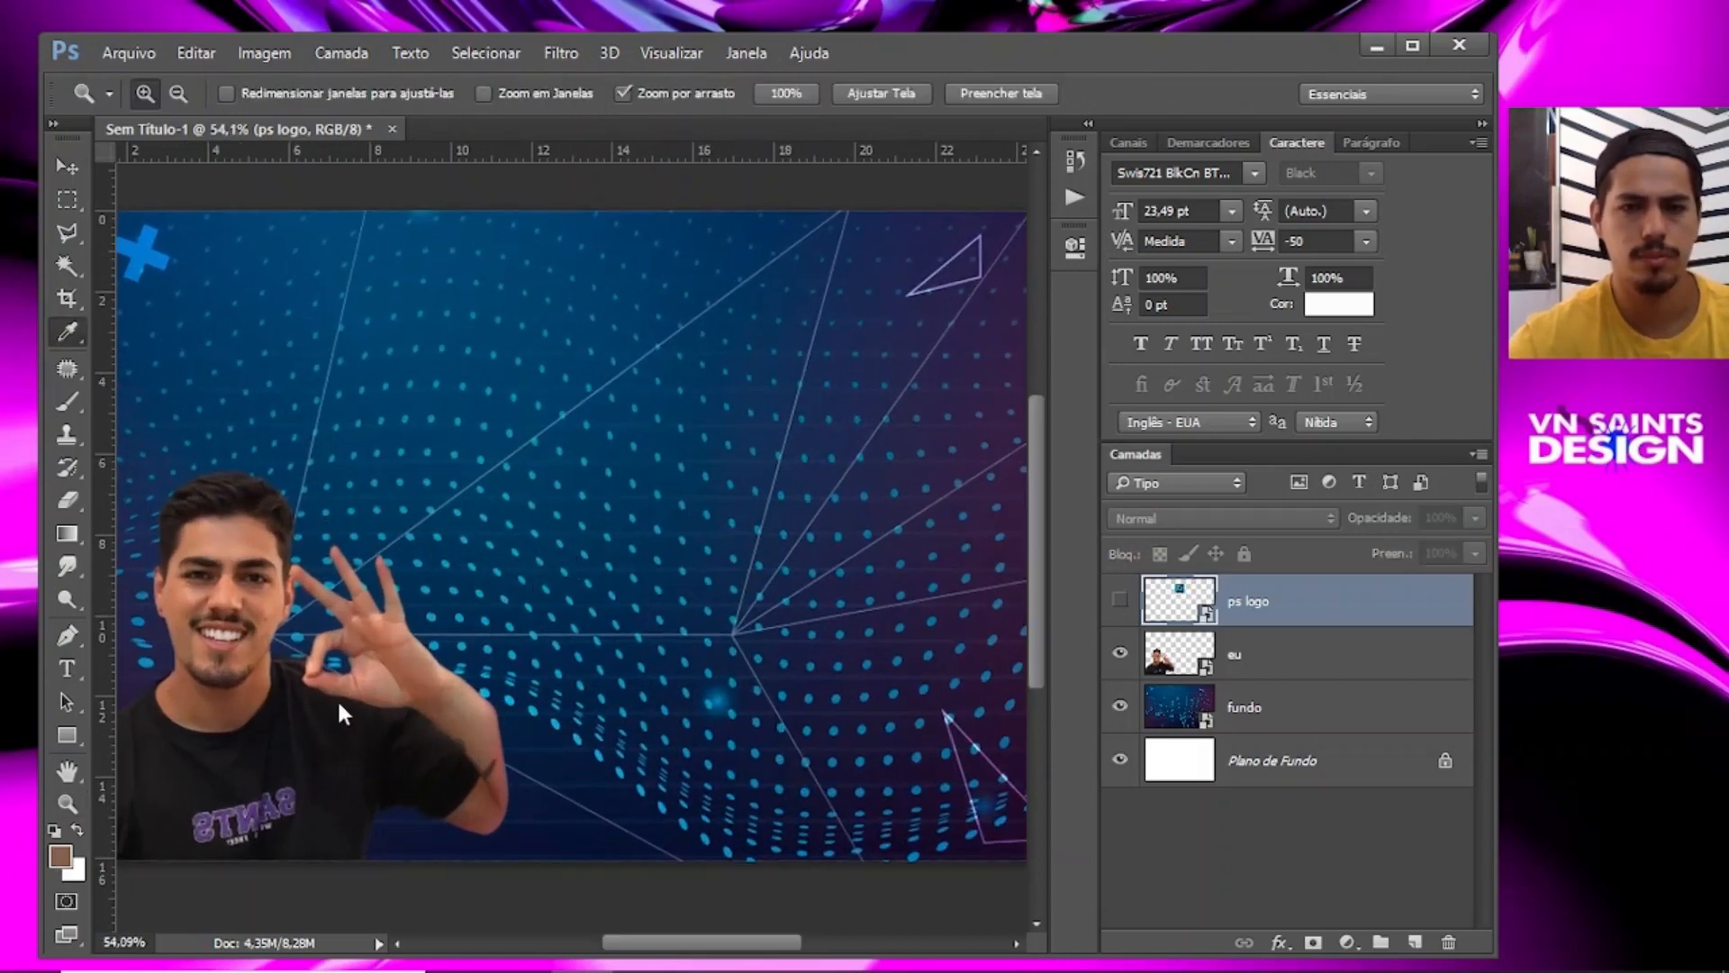
pyautogui.click(56, 854)
pyautogui.write('ffffff')
pyautogui.press('Return')
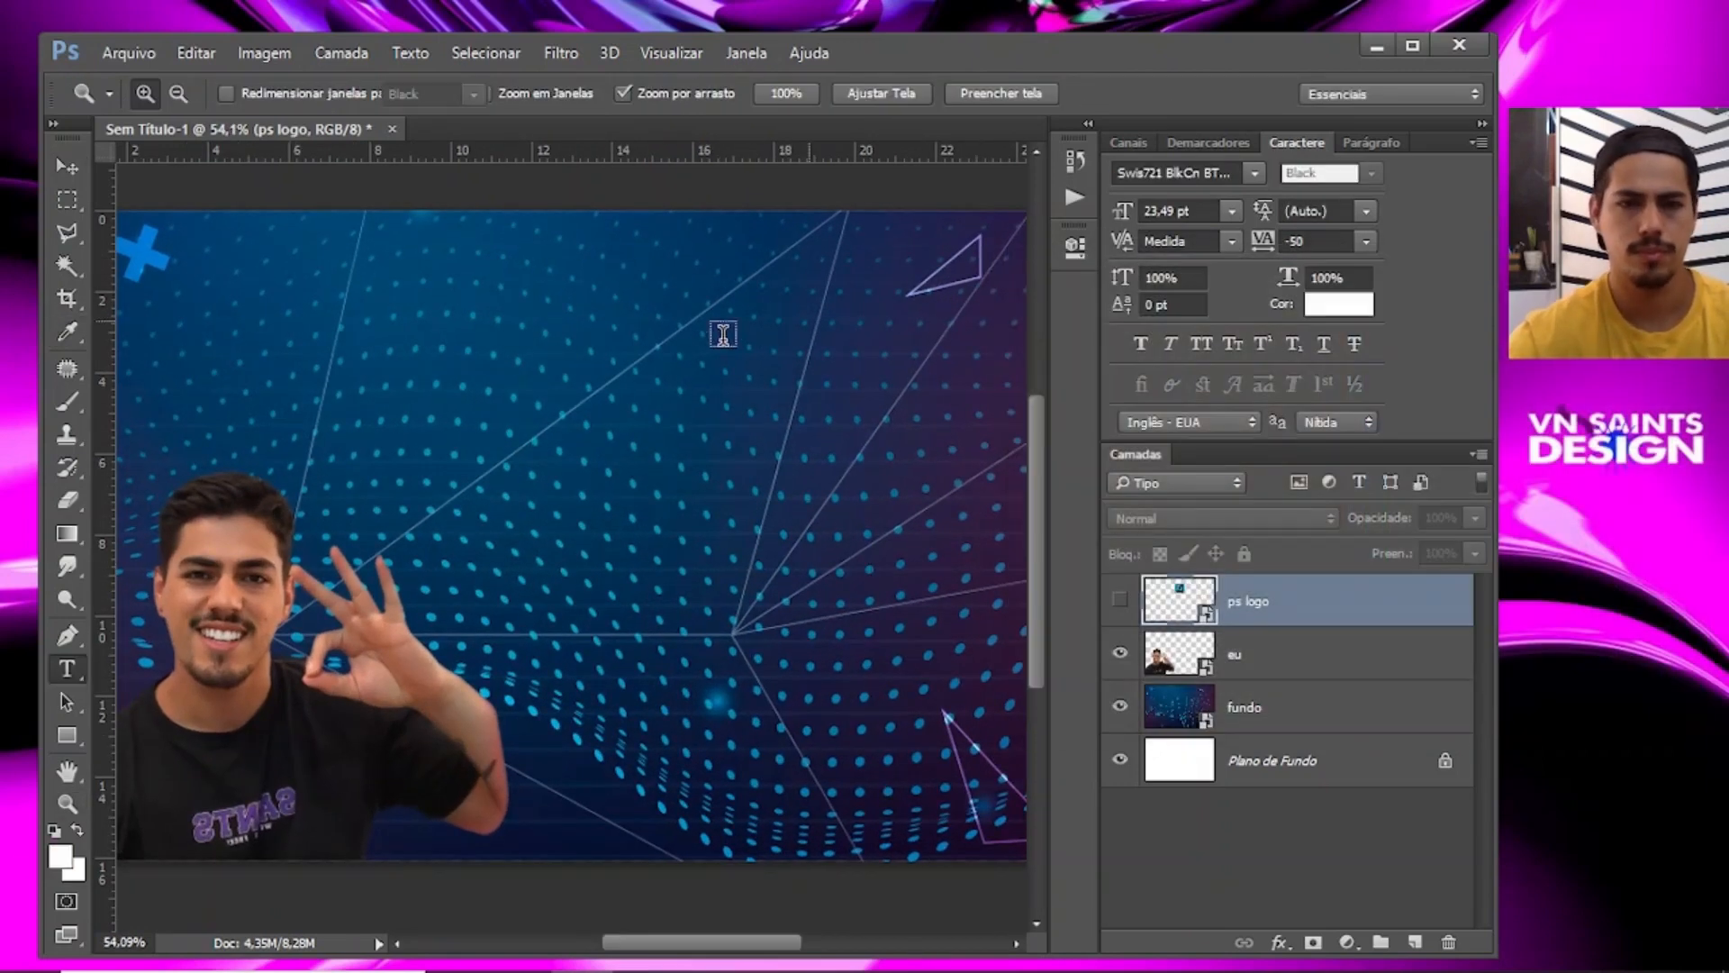
# Add the text "PRINCIPAIS FERRAMENTAS" above the person's hand and move it up towards the middle of the canvas.
pyautogui.press('t')
pyautogui.click(552, 425)
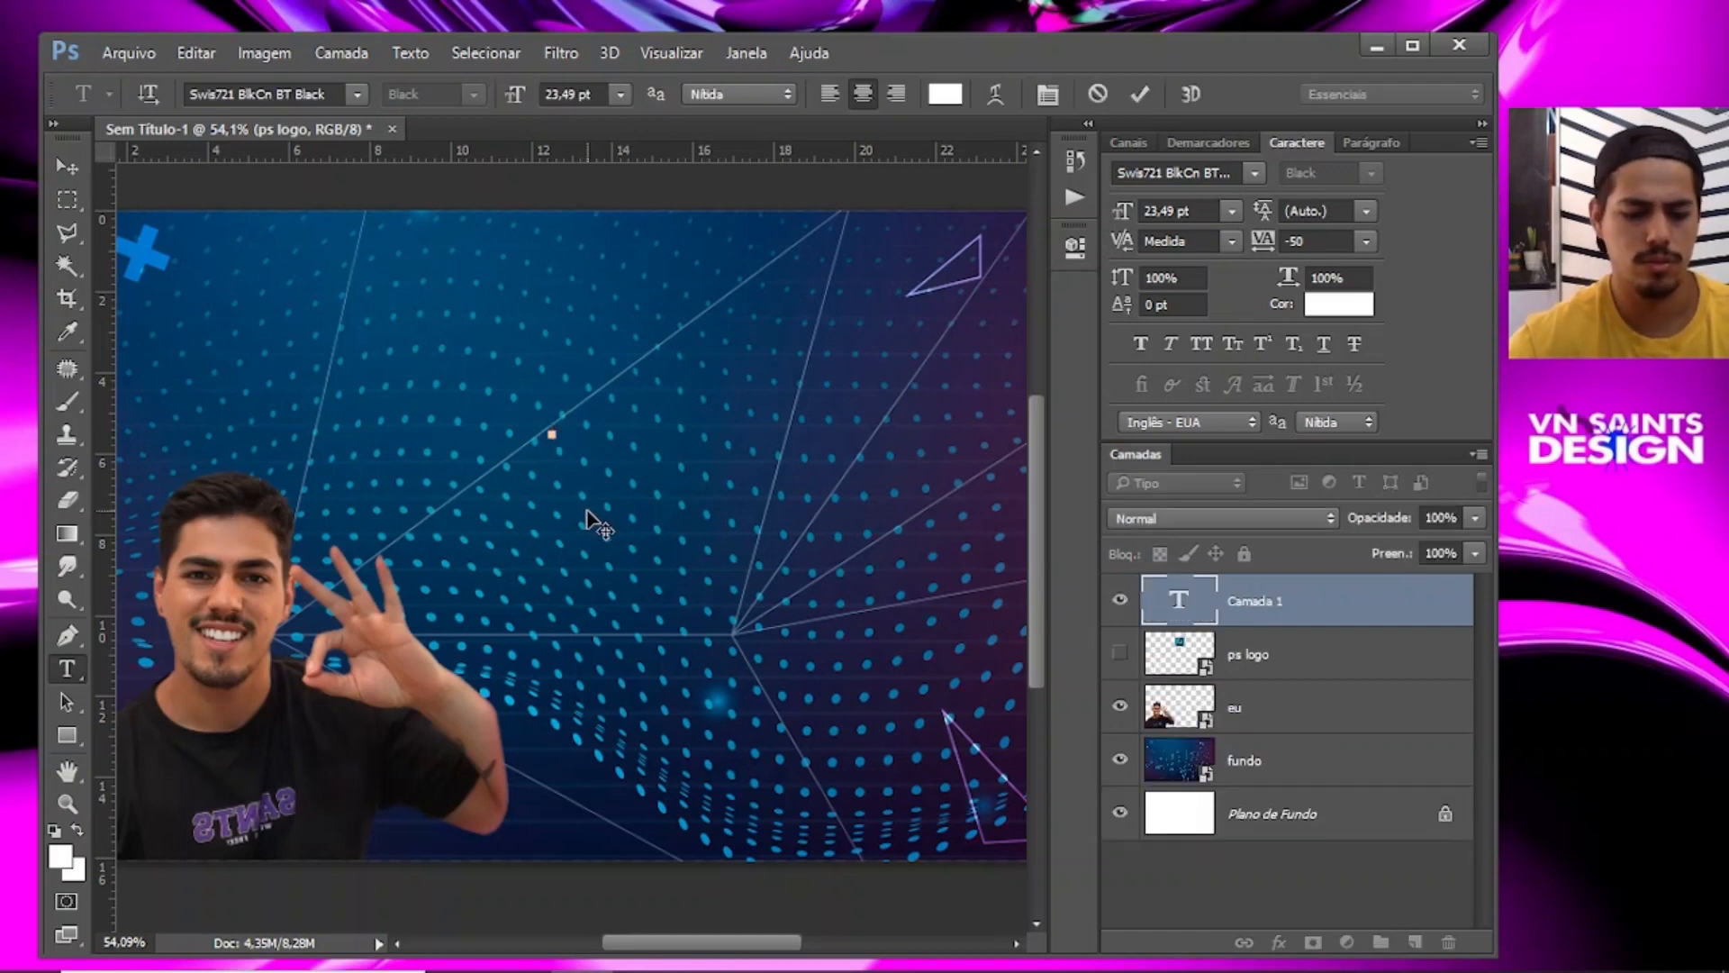
pyautogui.write('PRINCI')
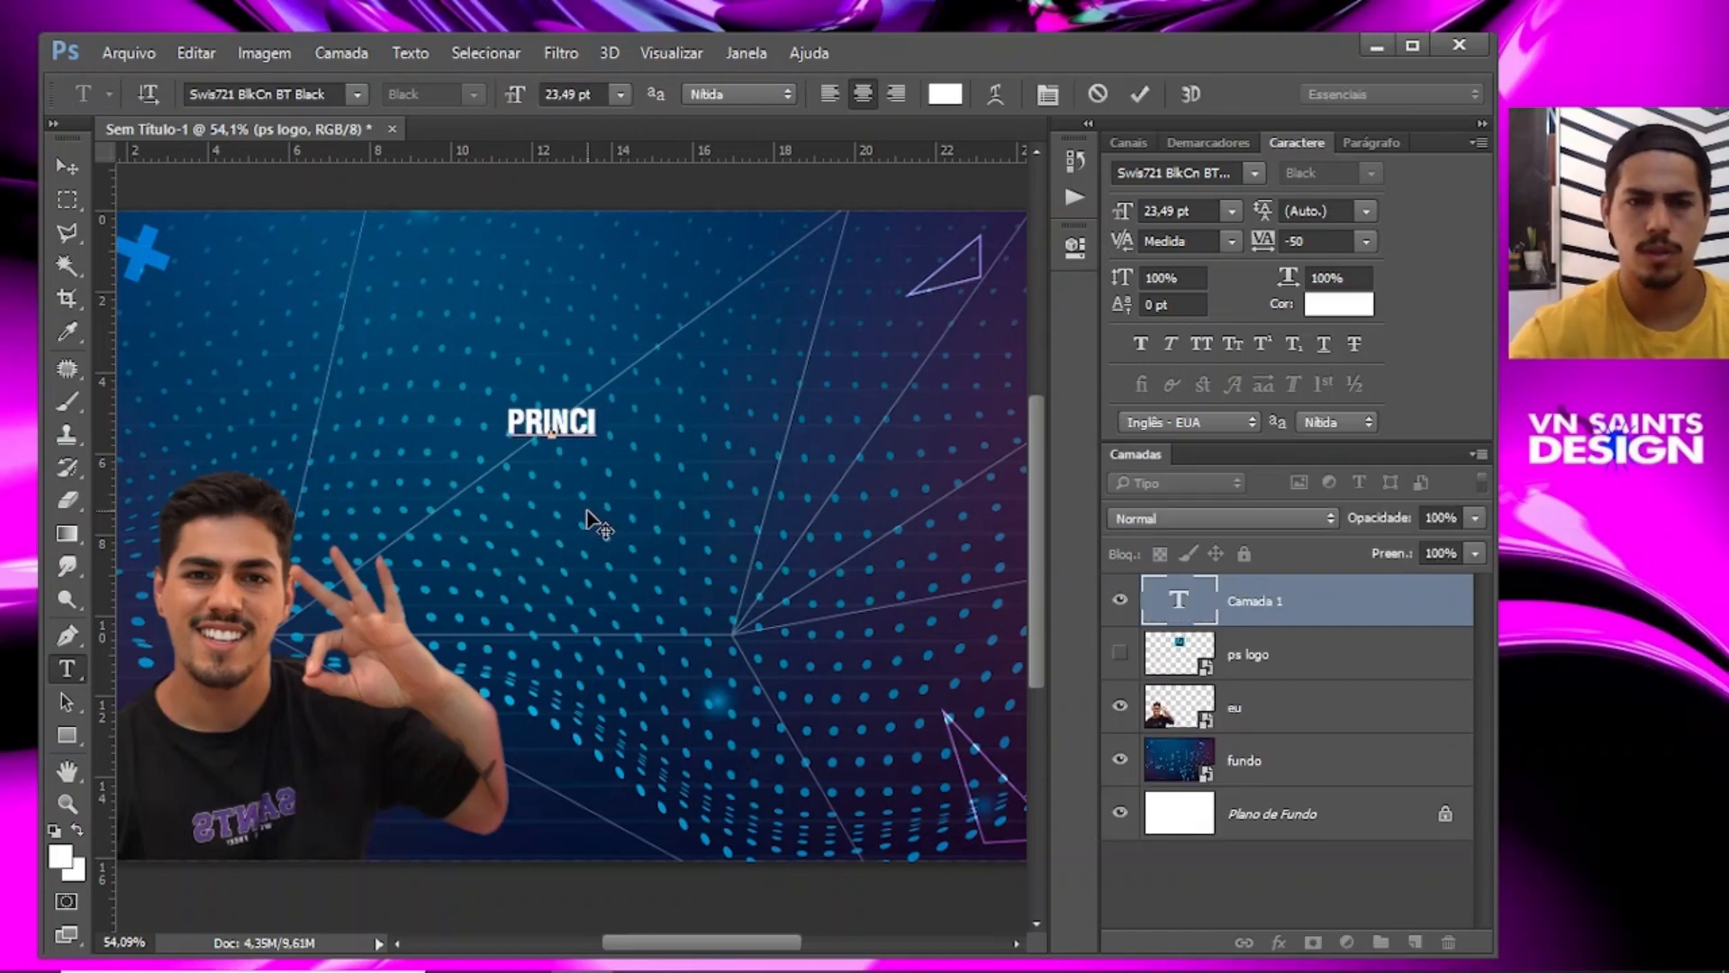
pyautogui.write('PAIS ')
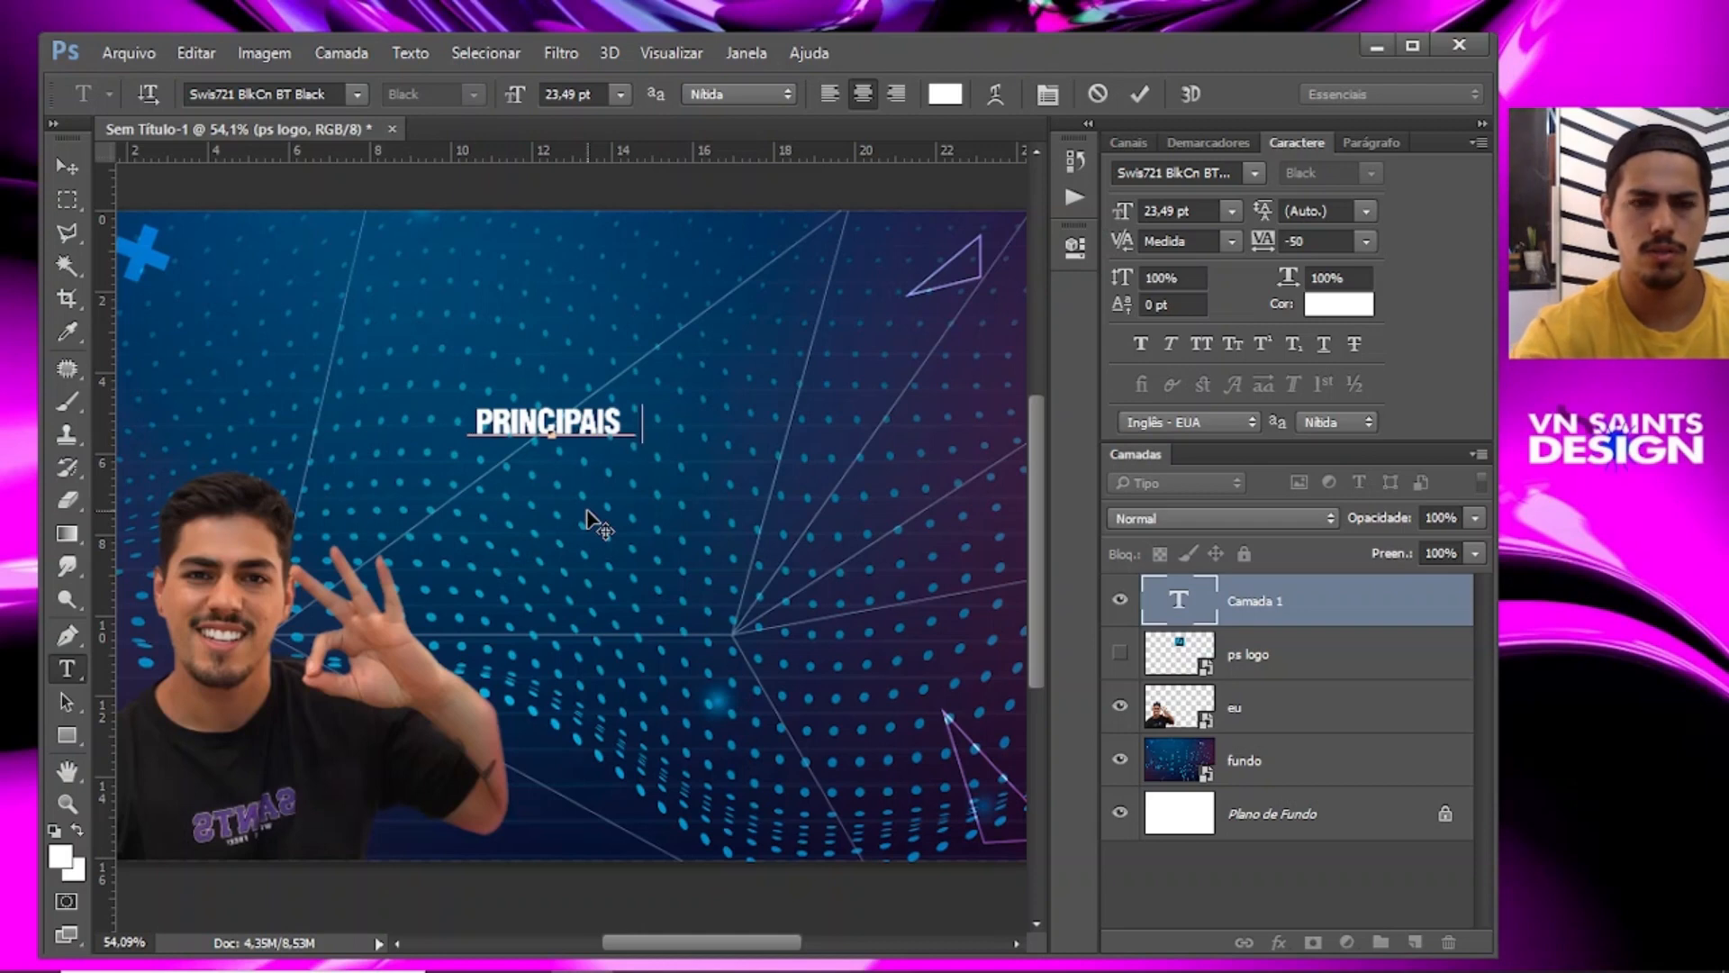
pyautogui.write('FERRAMENTAS')
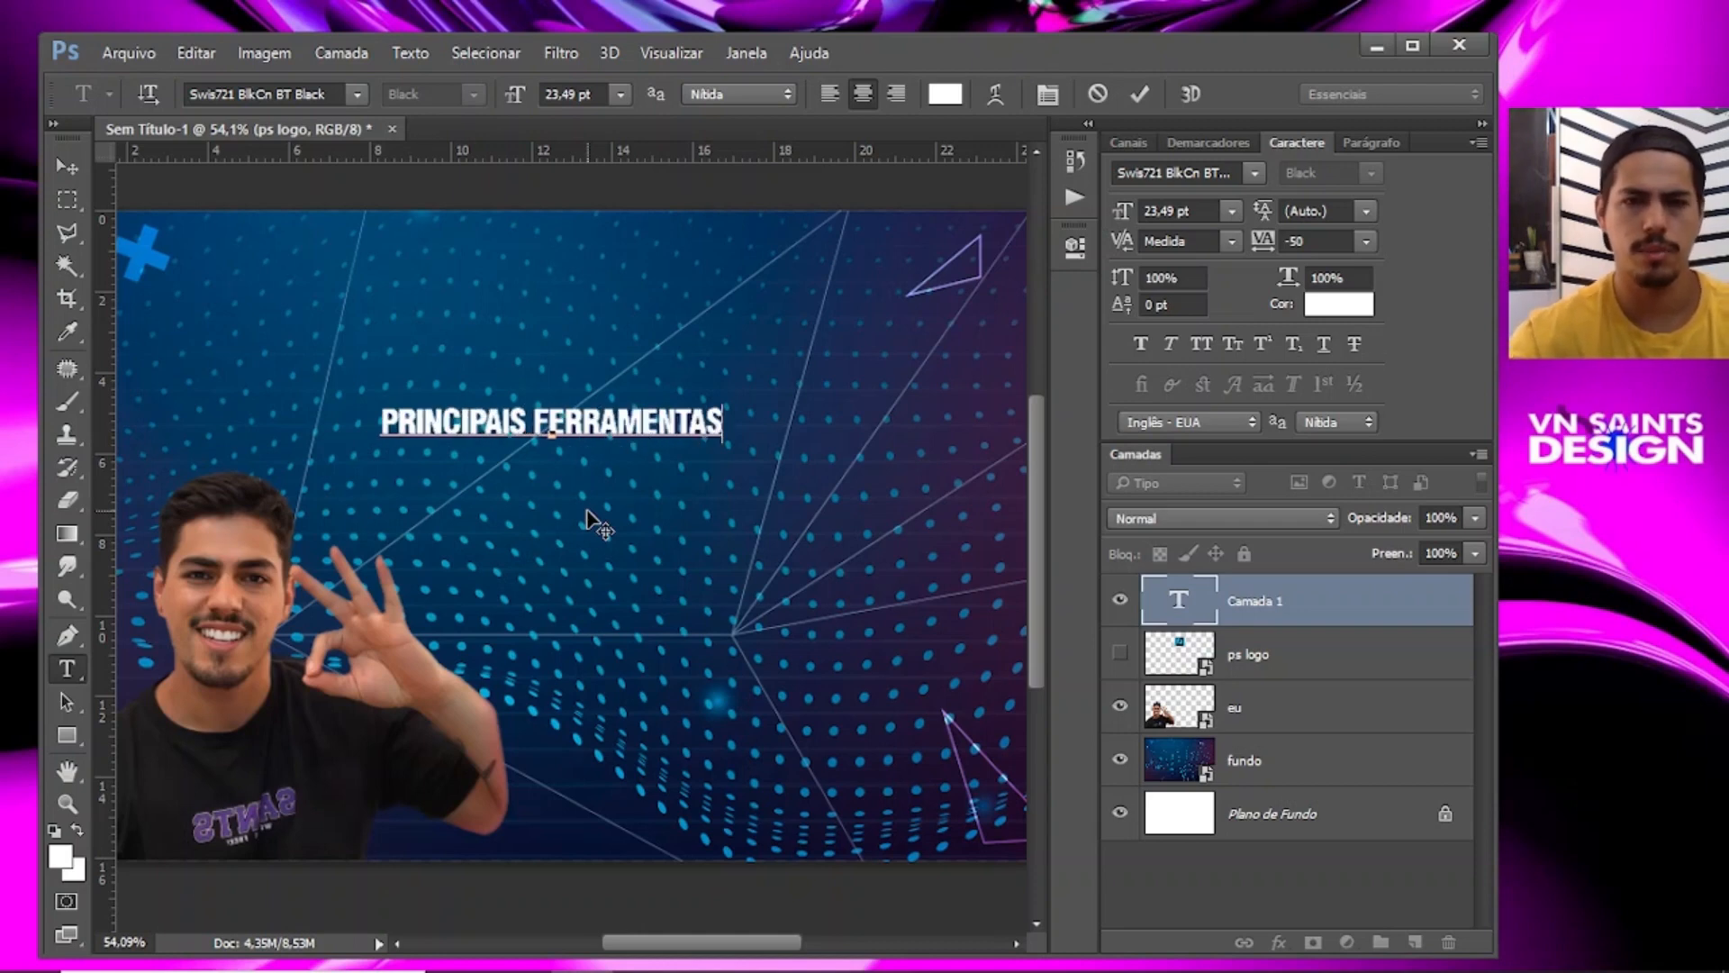
pyautogui.click(71, 179)
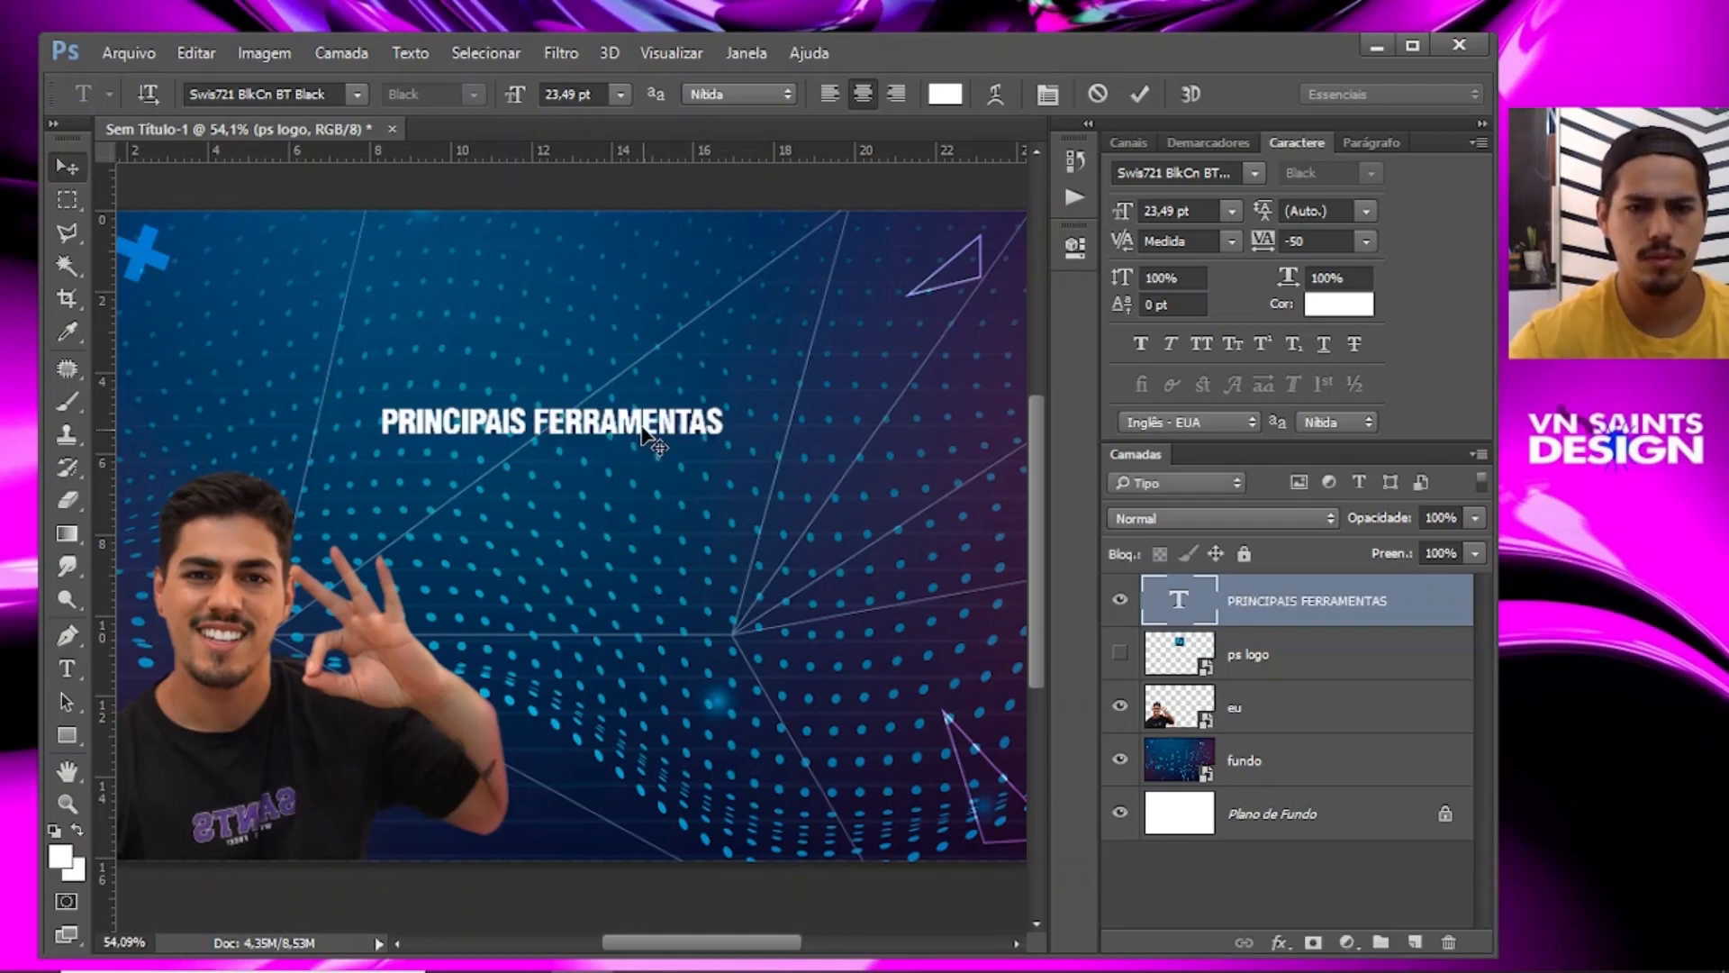
pyautogui.moveTo(644, 428); pyautogui.dragTo(714, 379)
# Add a separate text layer "PHOTOSHOP" and move it closer beneath the "PRINCIPAIS FERRAMENTAS" line.
pyautogui.press('t')
pyautogui.click(611, 516)
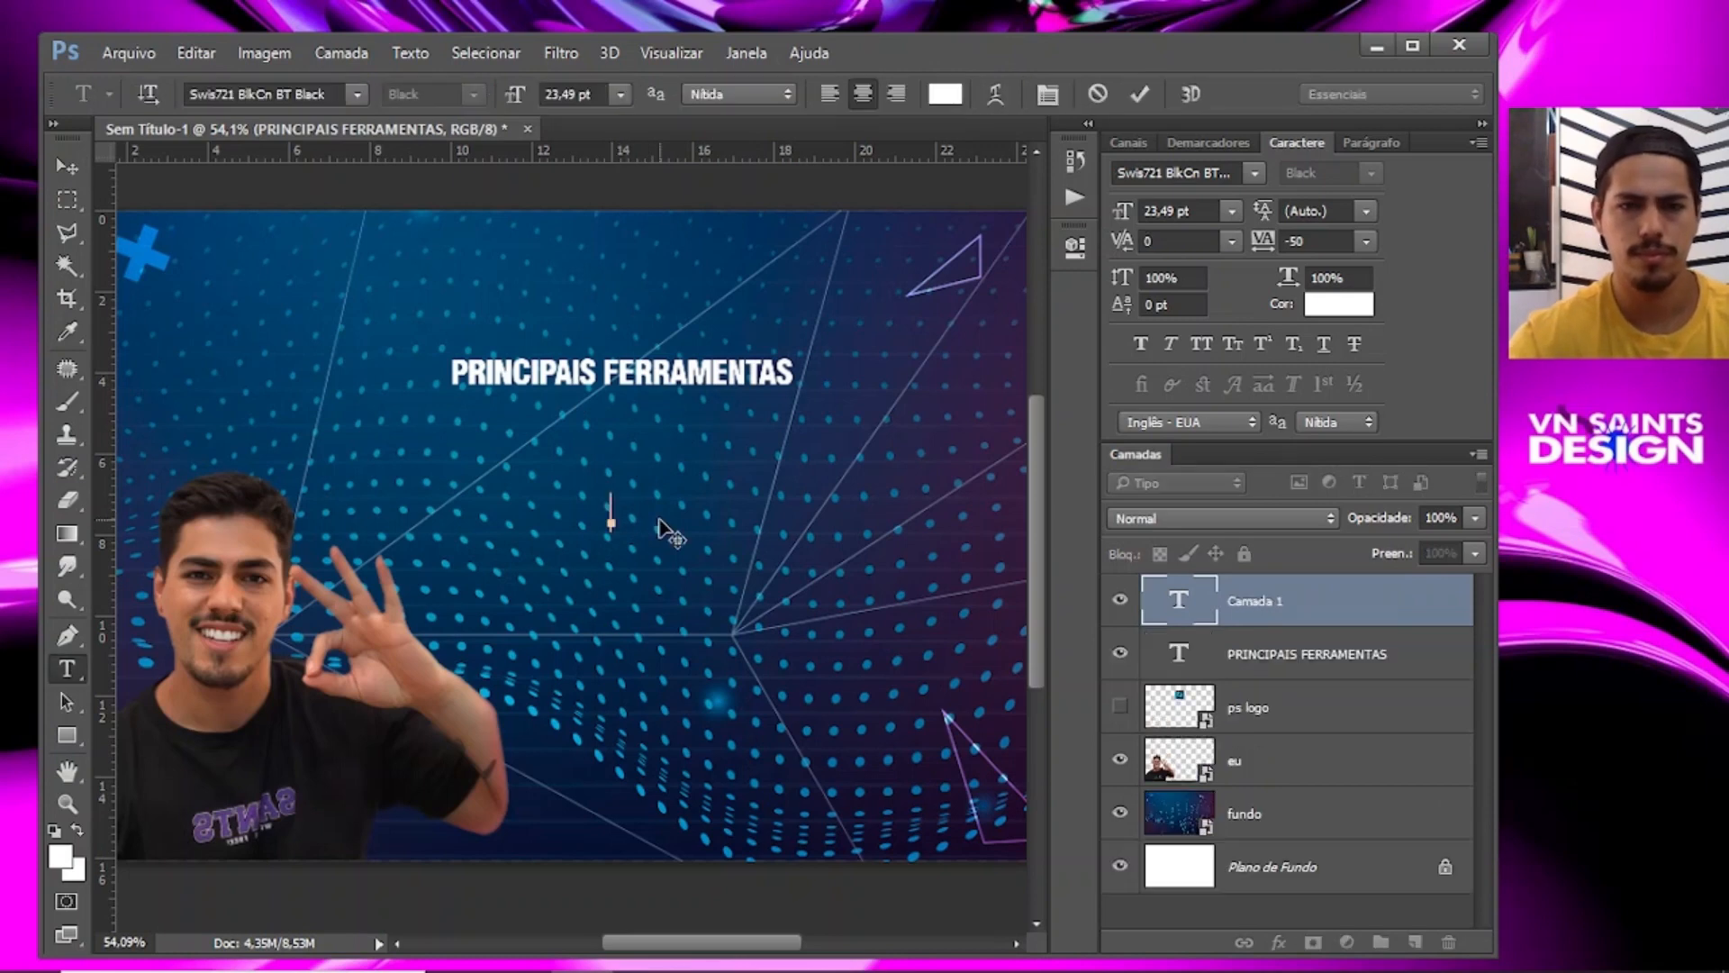
pyautogui.write('PHOTO')
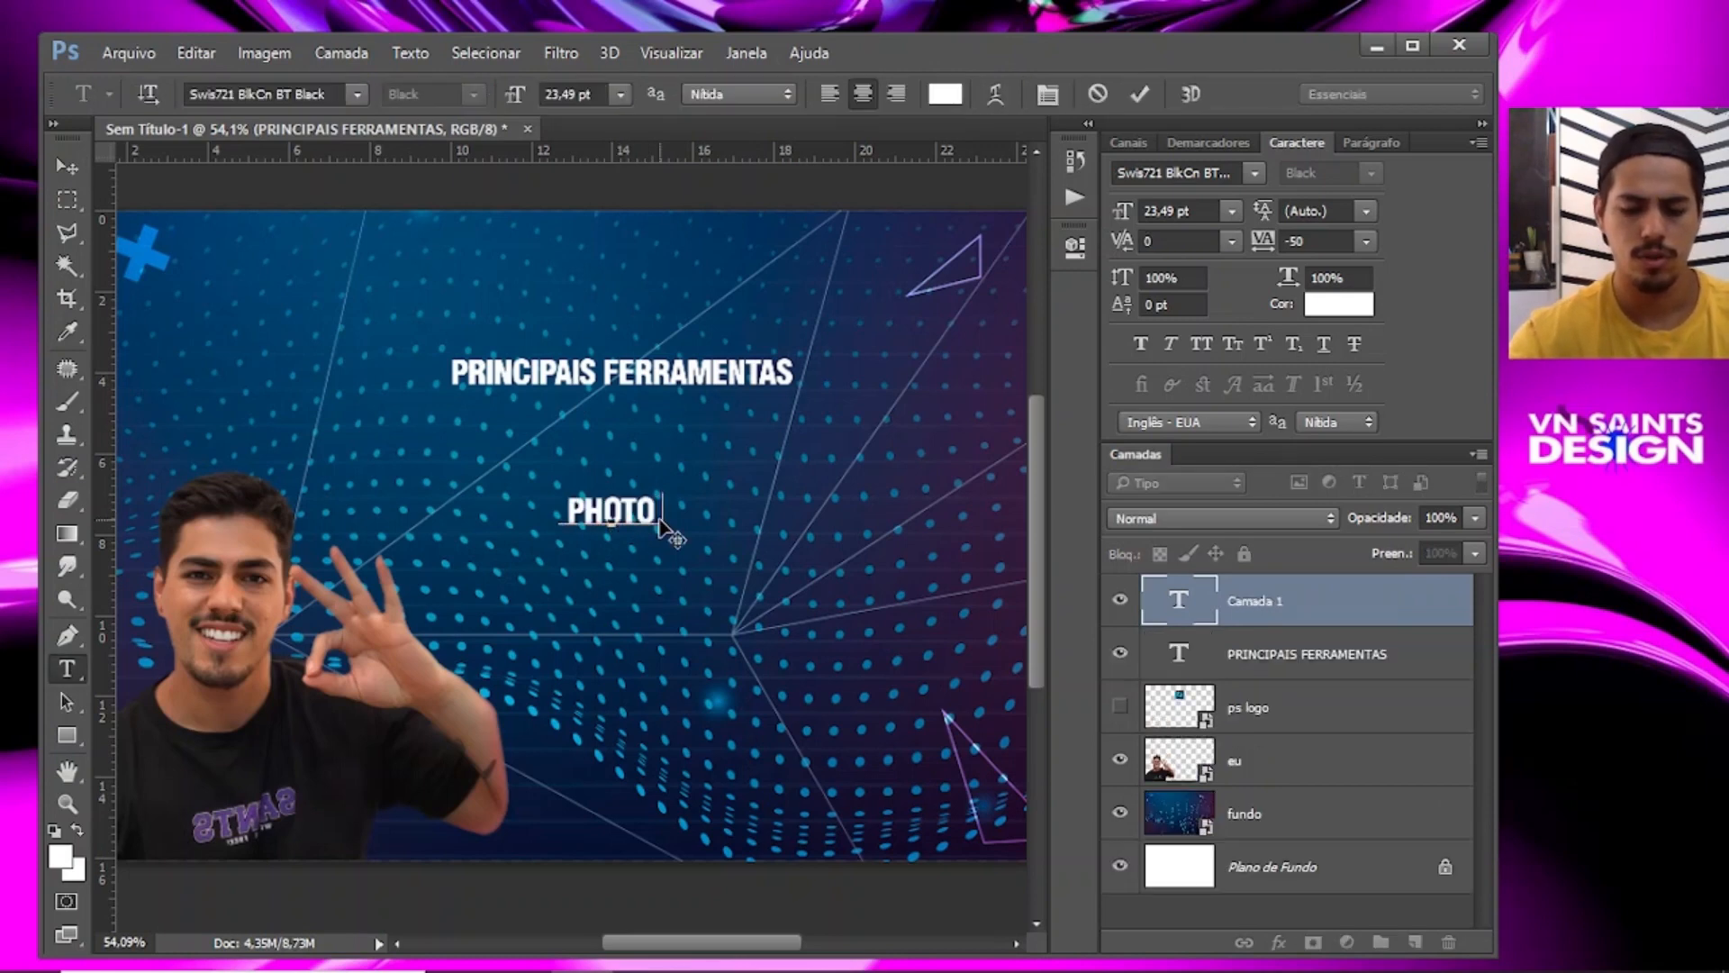
pyautogui.write('SHOP')
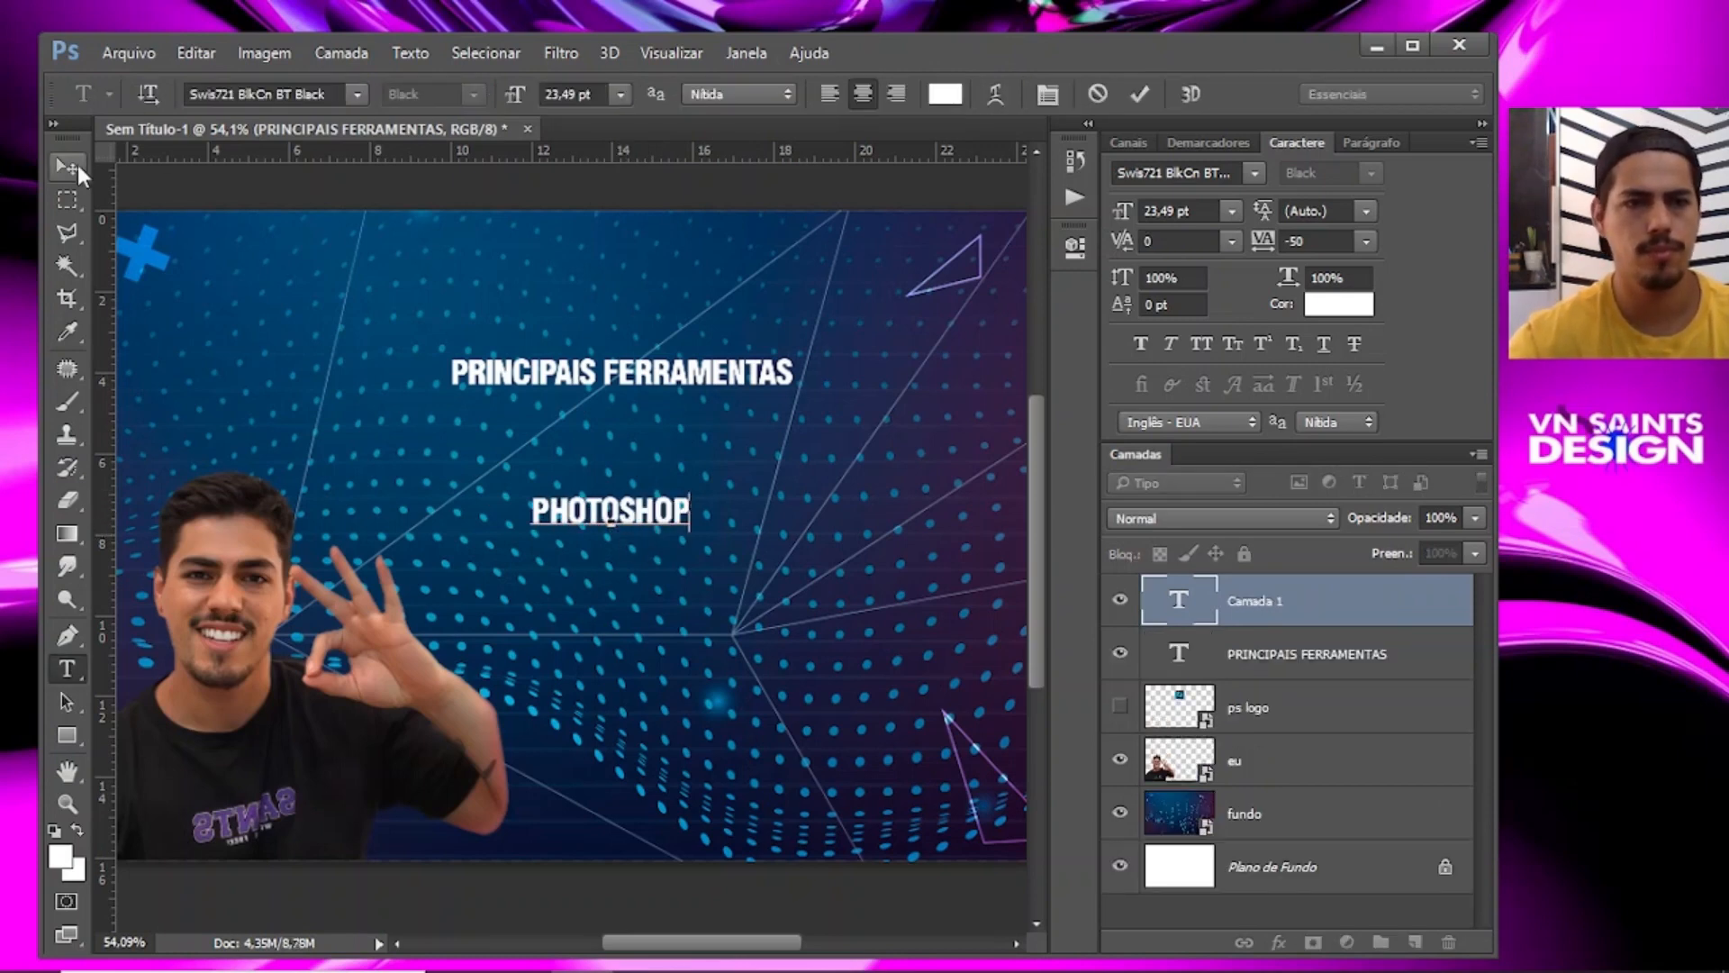
pyautogui.click(72, 167)
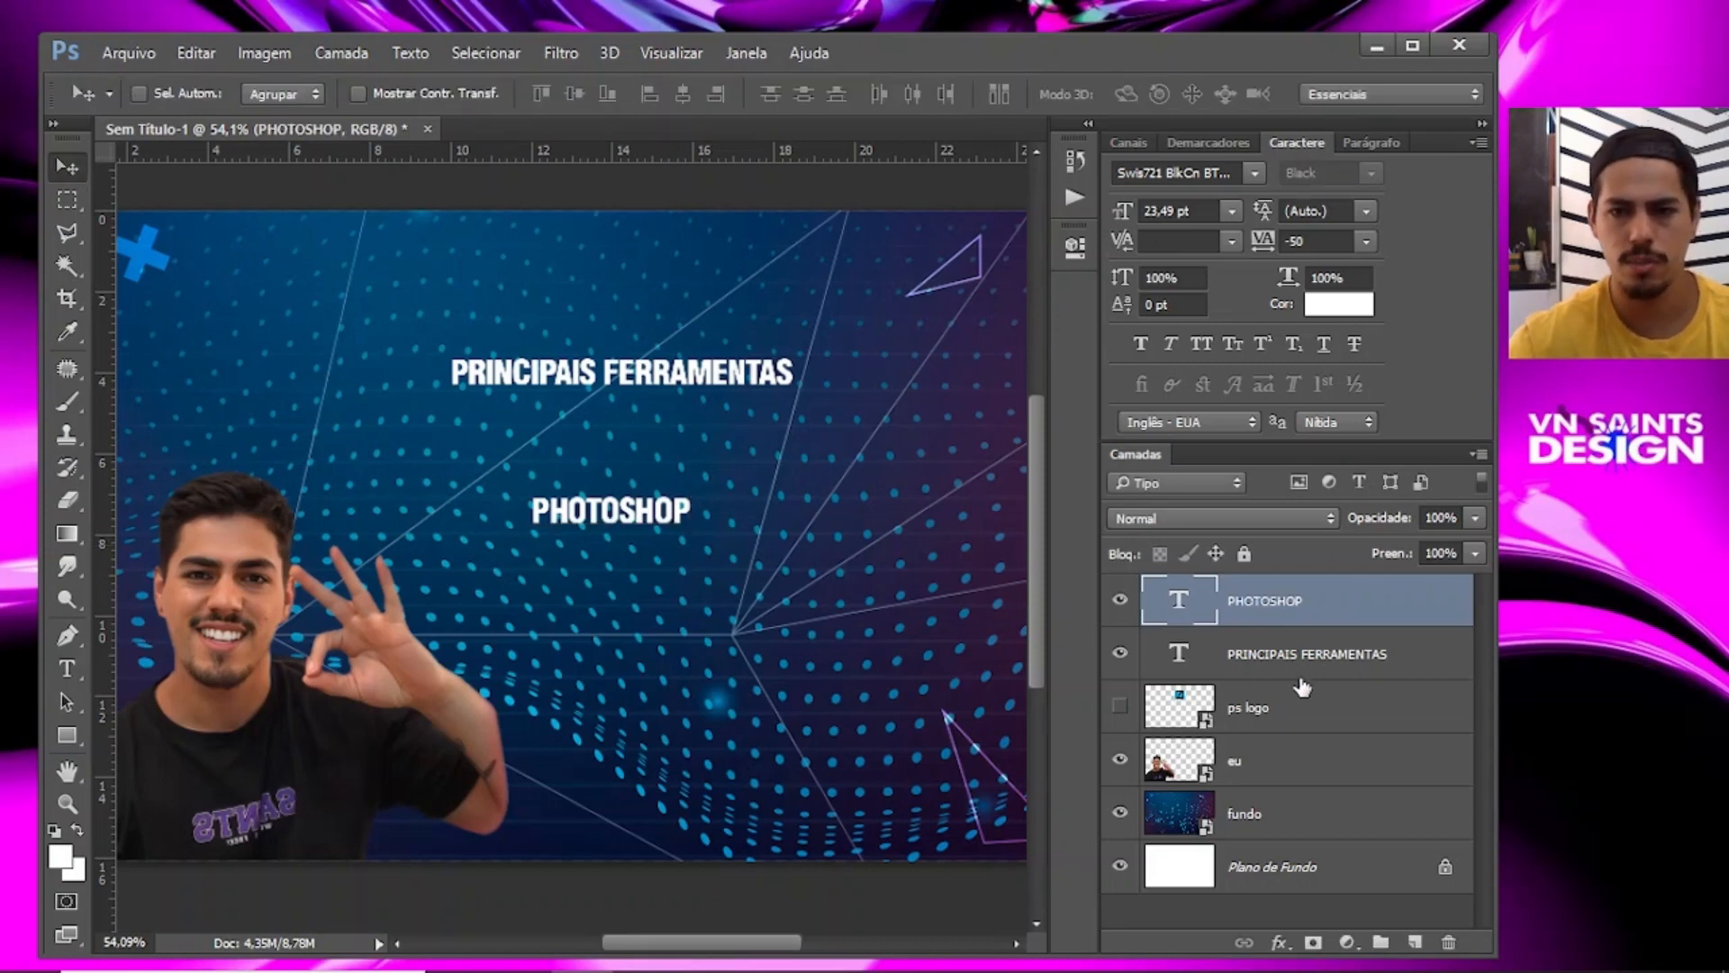
pyautogui.moveTo(734, 533); pyautogui.dragTo(714, 495)
# Enlarge the "PHOTOSHOP" text proportionally to about 80.74 pt, wider than the line above it.
pyautogui.press('z')
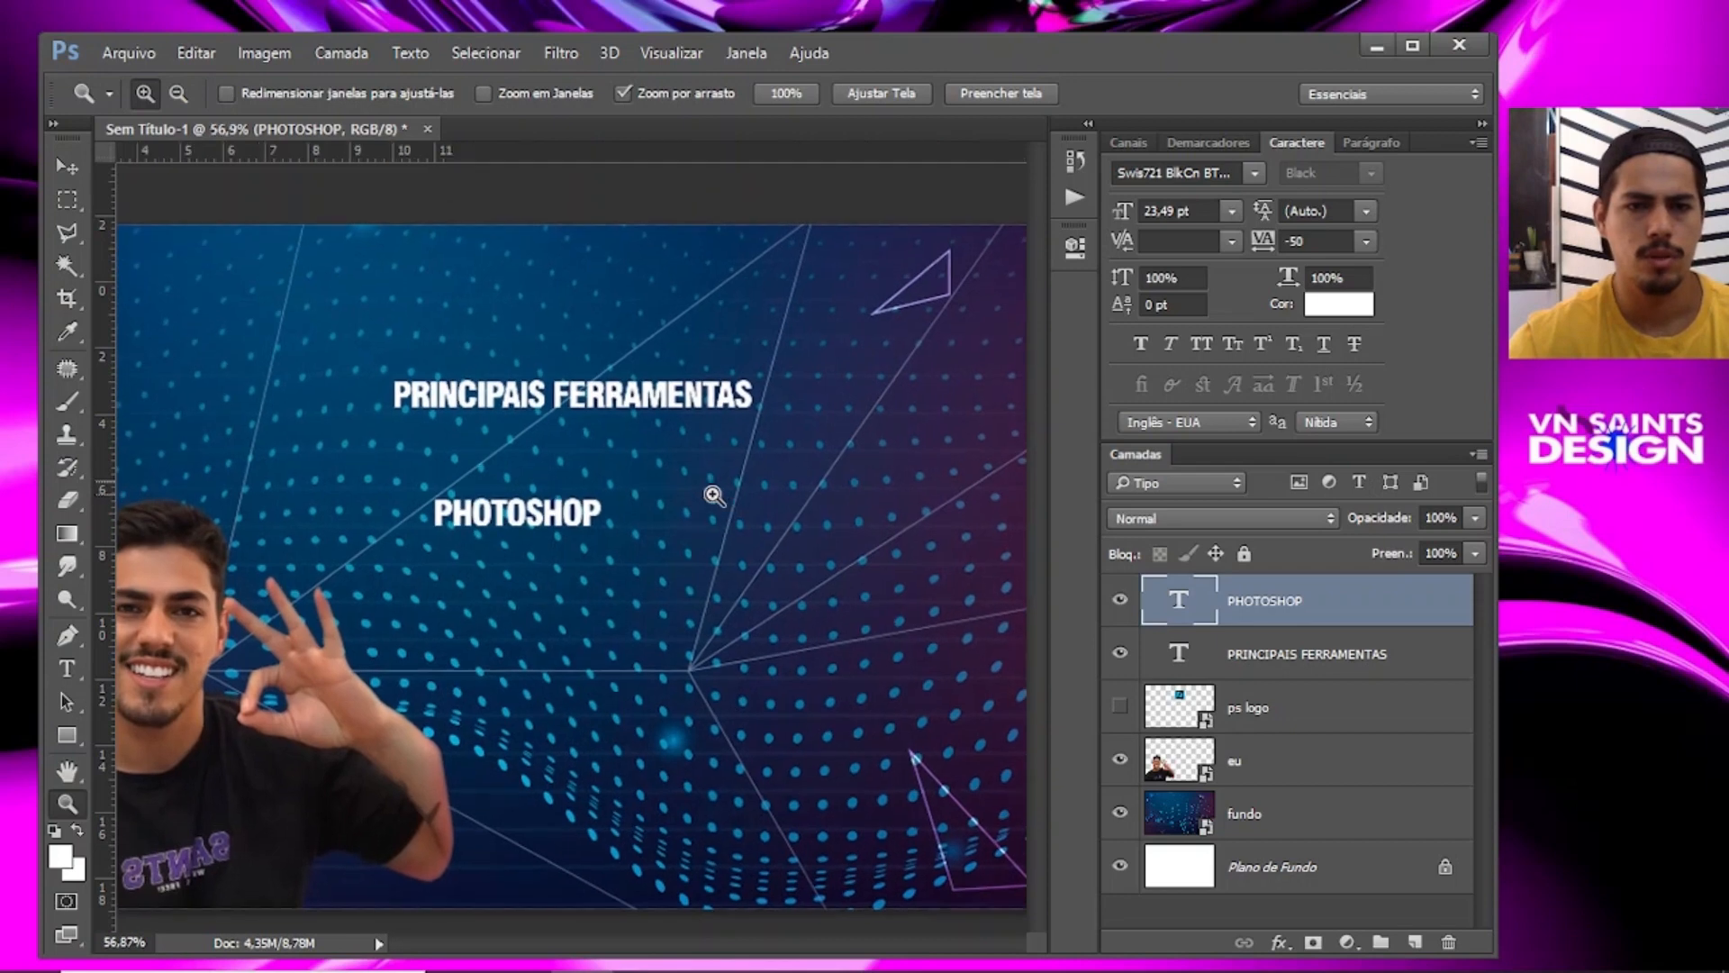
pyautogui.hotkey('ctrl', 't')
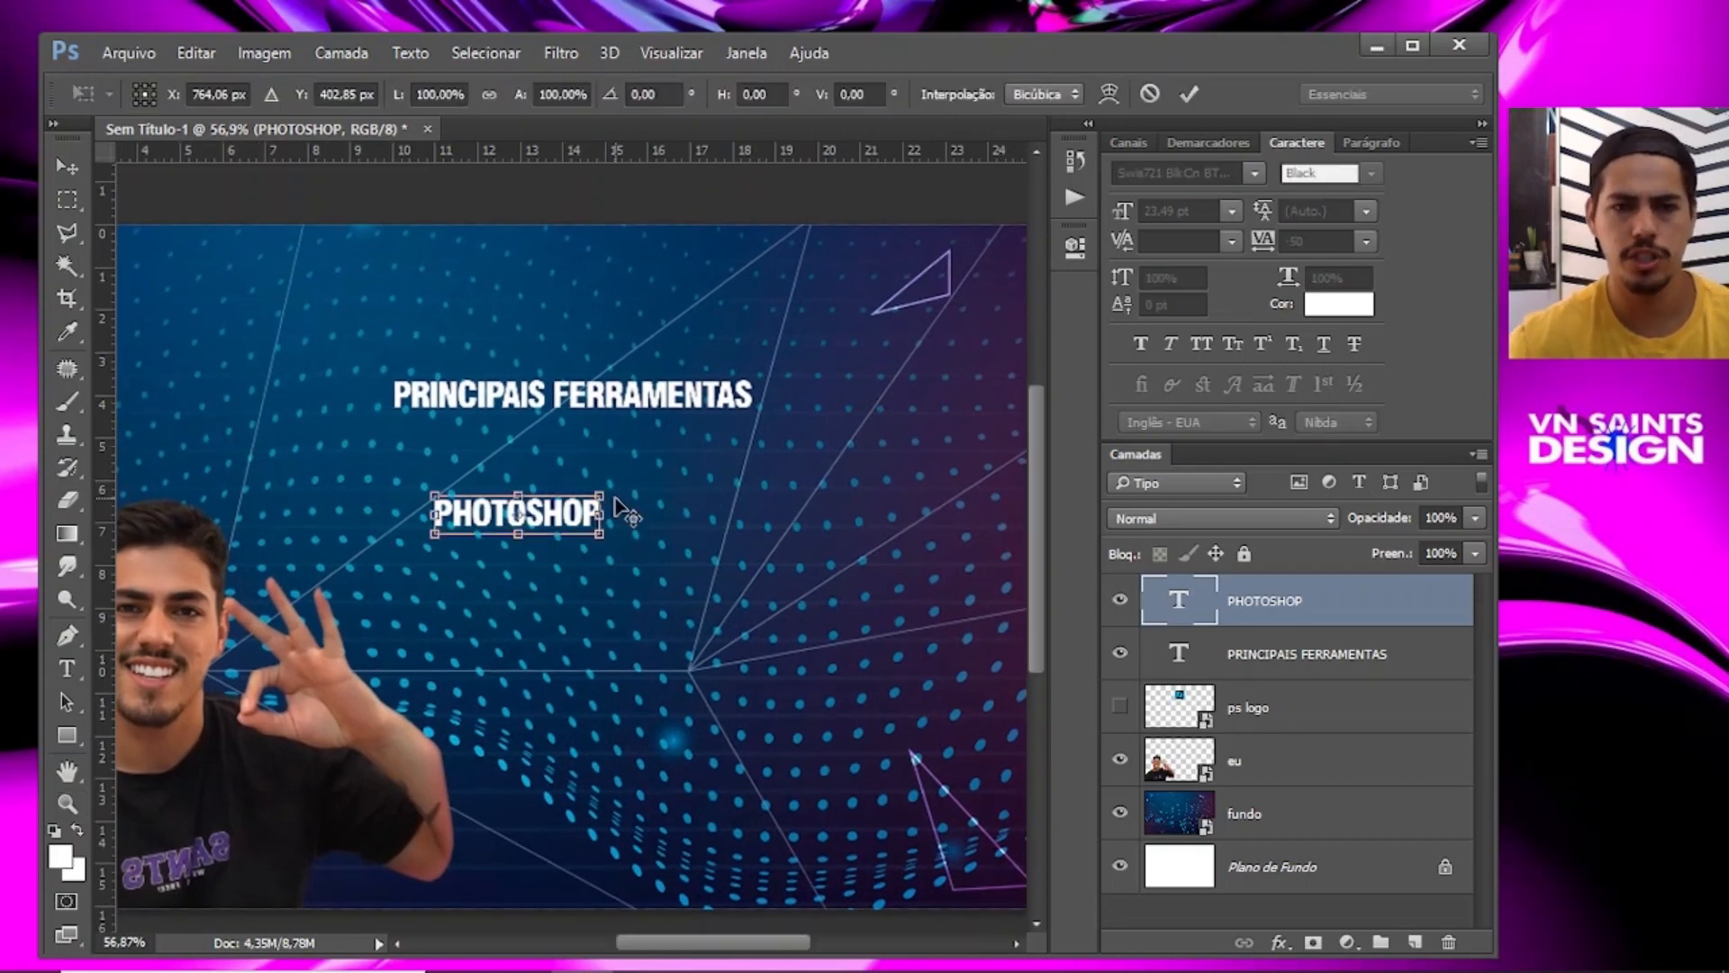
pyautogui.moveTo(599, 494); pyautogui.dragTo(907, 422)
pyautogui.moveTo(424, 541); pyautogui.dragTo(351, 613)
pyautogui.press('Return')
pyautogui.press('z')
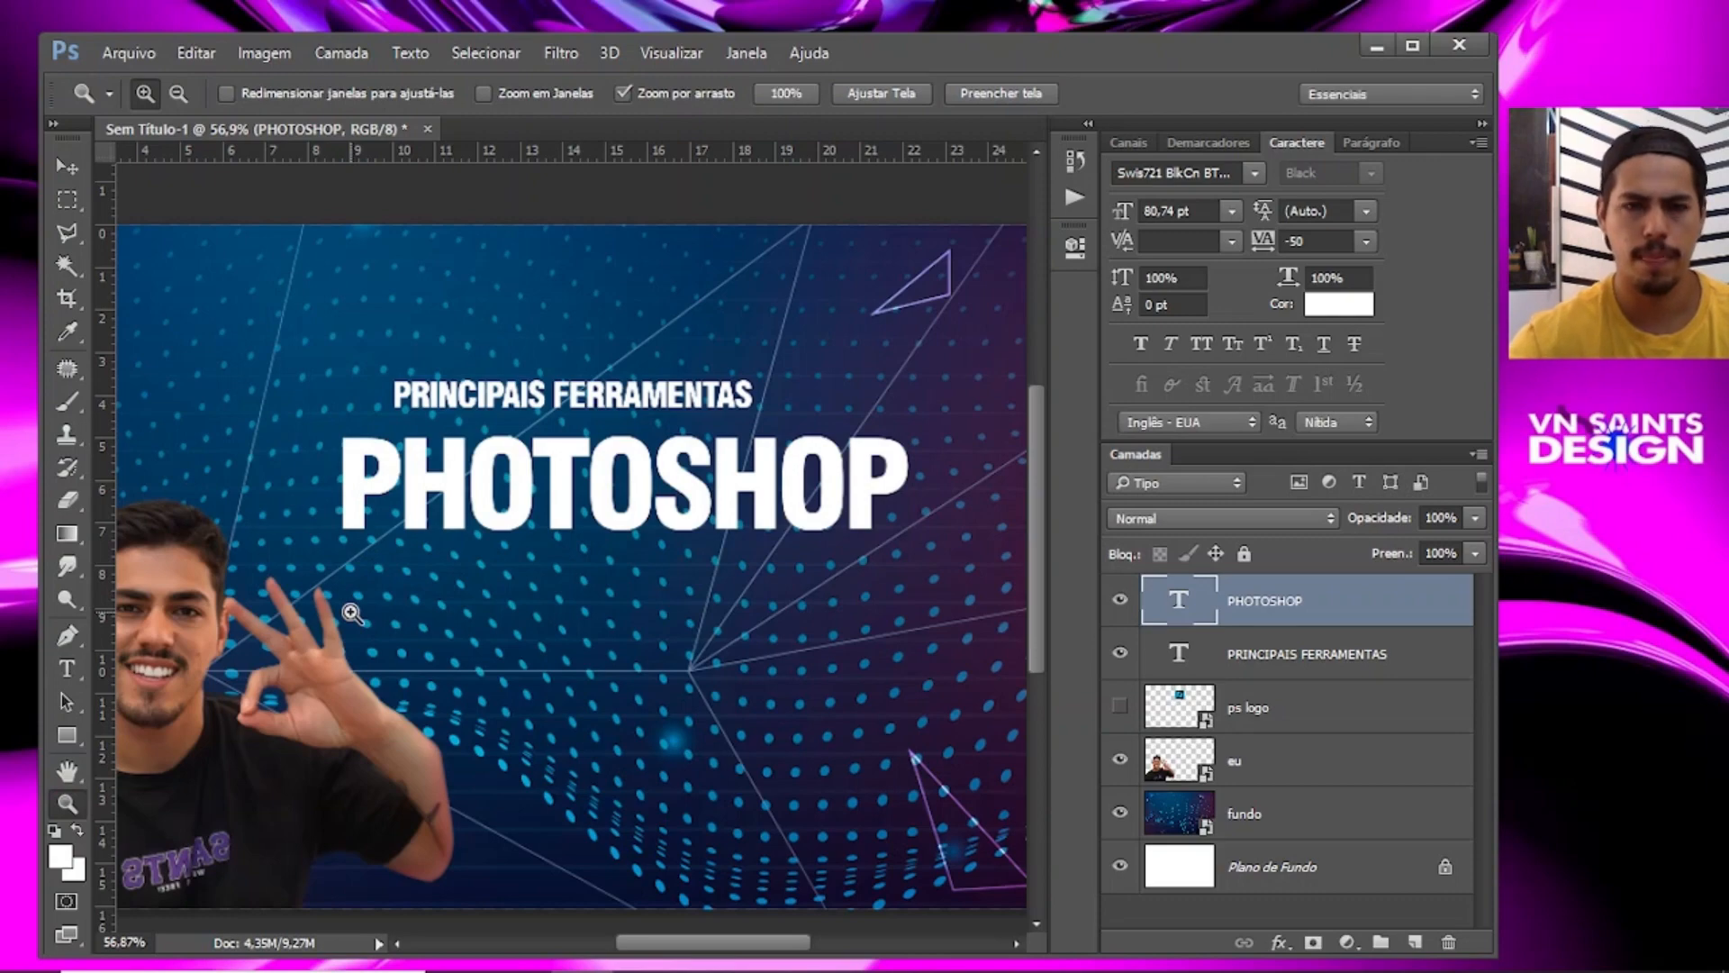
# Align "PRINCIPAIS FERRAMENTAS" with the left edge of "PHOTOSHOP" and scale it to about 156.5% to match that word's width.
pyautogui.click(1276, 661)
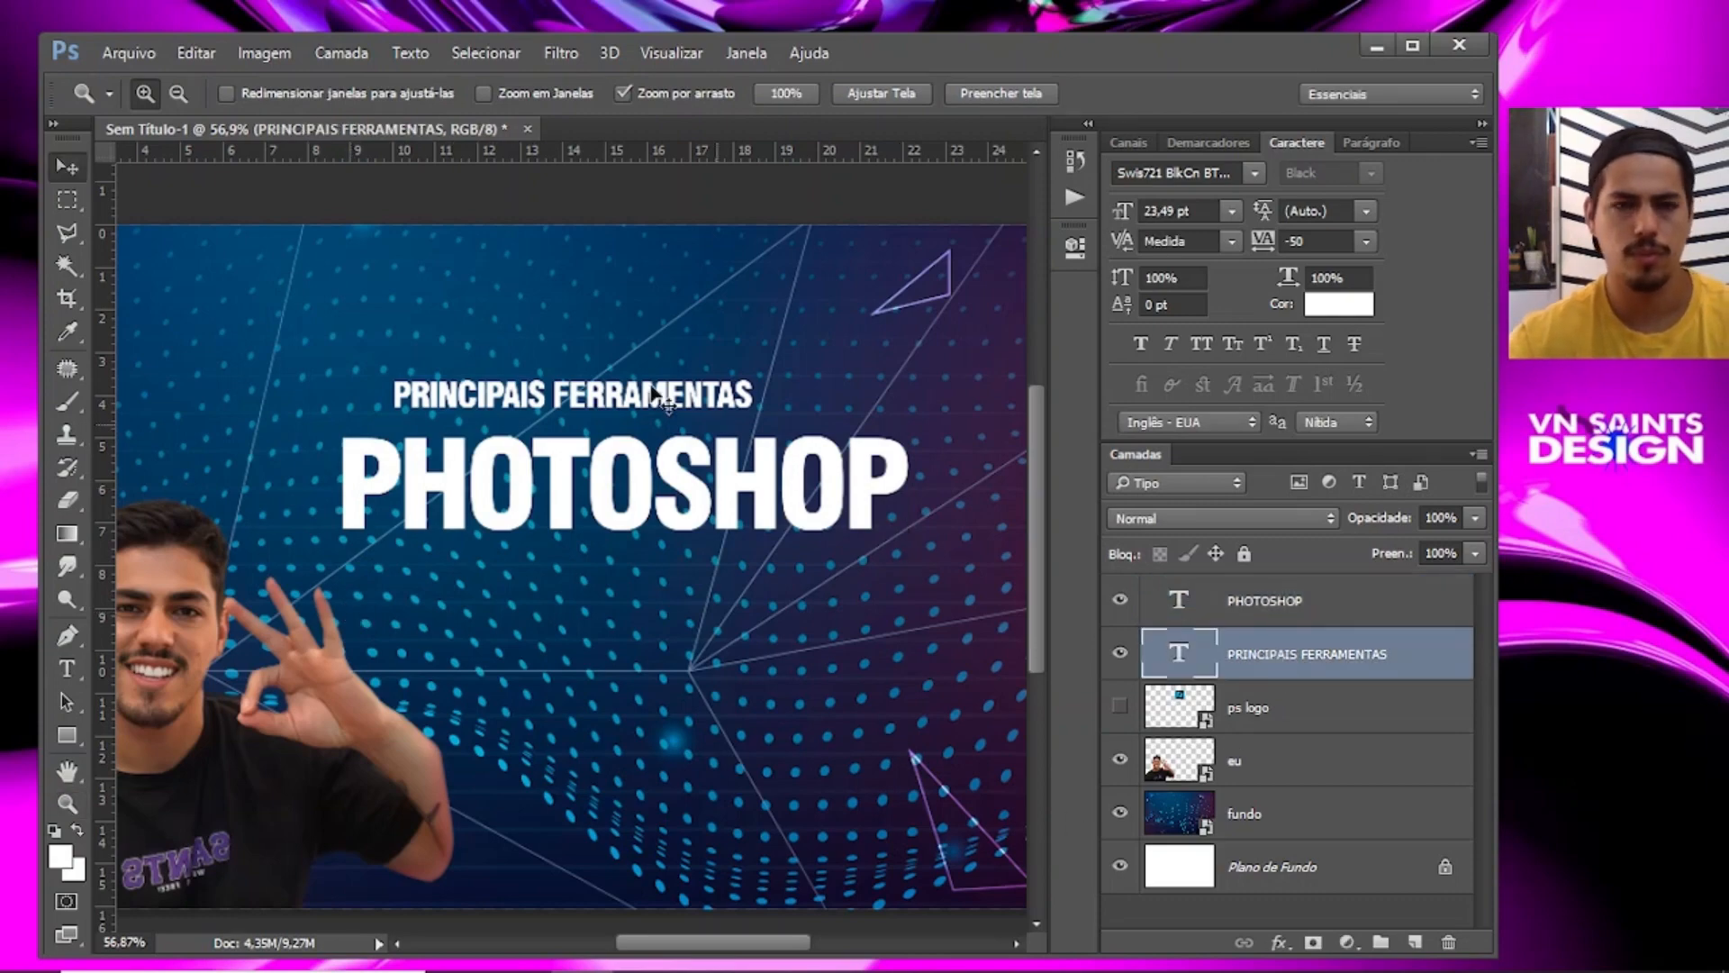
pyautogui.moveTo(662, 416)
pyautogui.mouseDown()
pyautogui.moveTo(703, 441)
pyautogui.moveTo(667, 423)
pyautogui.mouseUp()
pyautogui.press('v')
pyautogui.moveTo(561, 399); pyautogui.dragTo(486, 419)
pyautogui.hotkey('ctrl', 't')
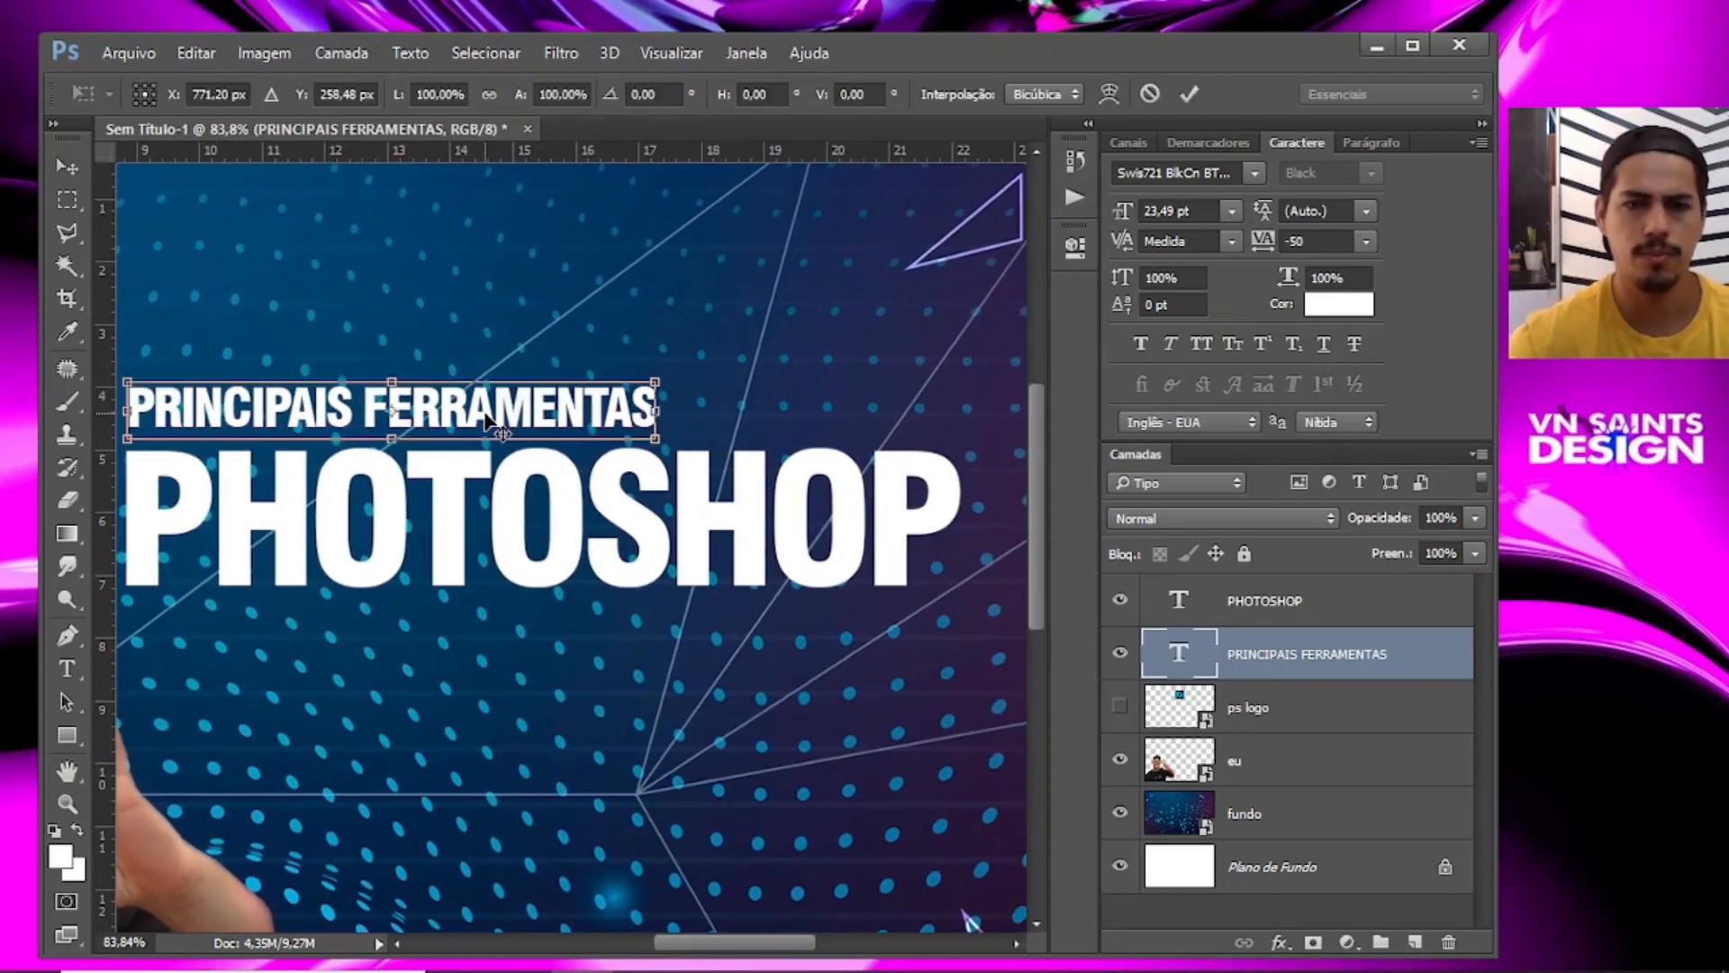
pyautogui.moveTo(660, 373); pyautogui.dragTo(960, 343)
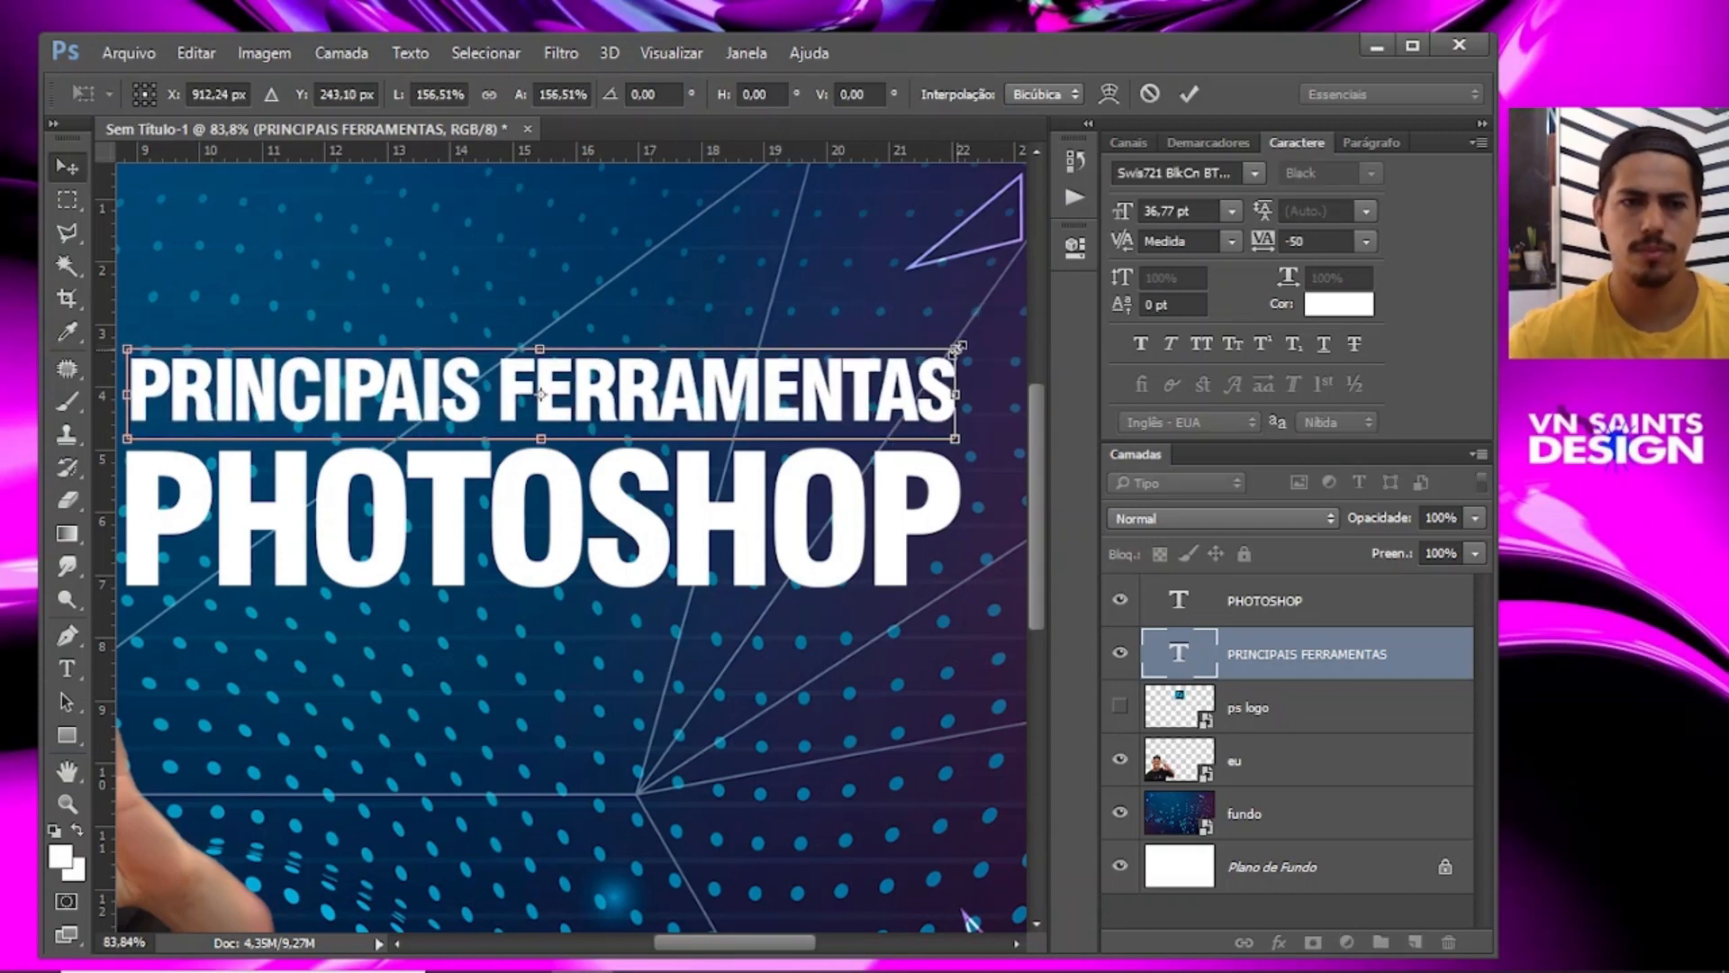
pyautogui.press('Return')
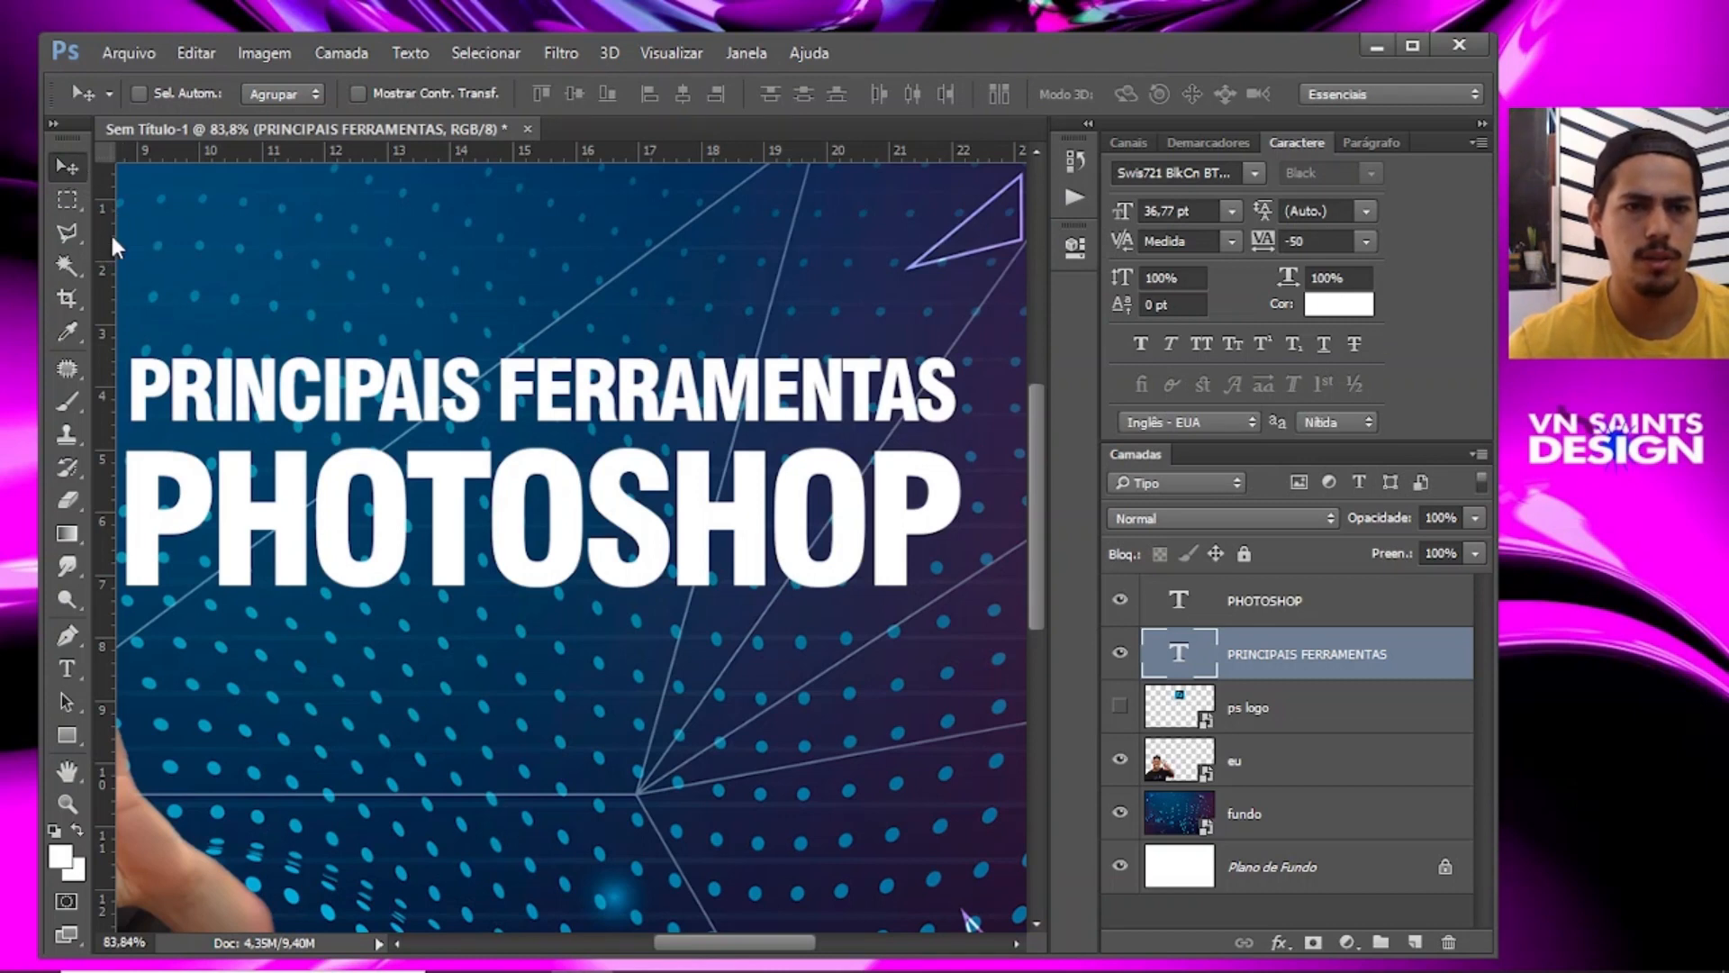
# Add a vertical guide at the right end of the "PRINCIPAIS FERRAMENTAS" text and check both lines' alignment up close.
pyautogui.moveTo(110, 233); pyautogui.dragTo(965, 310)
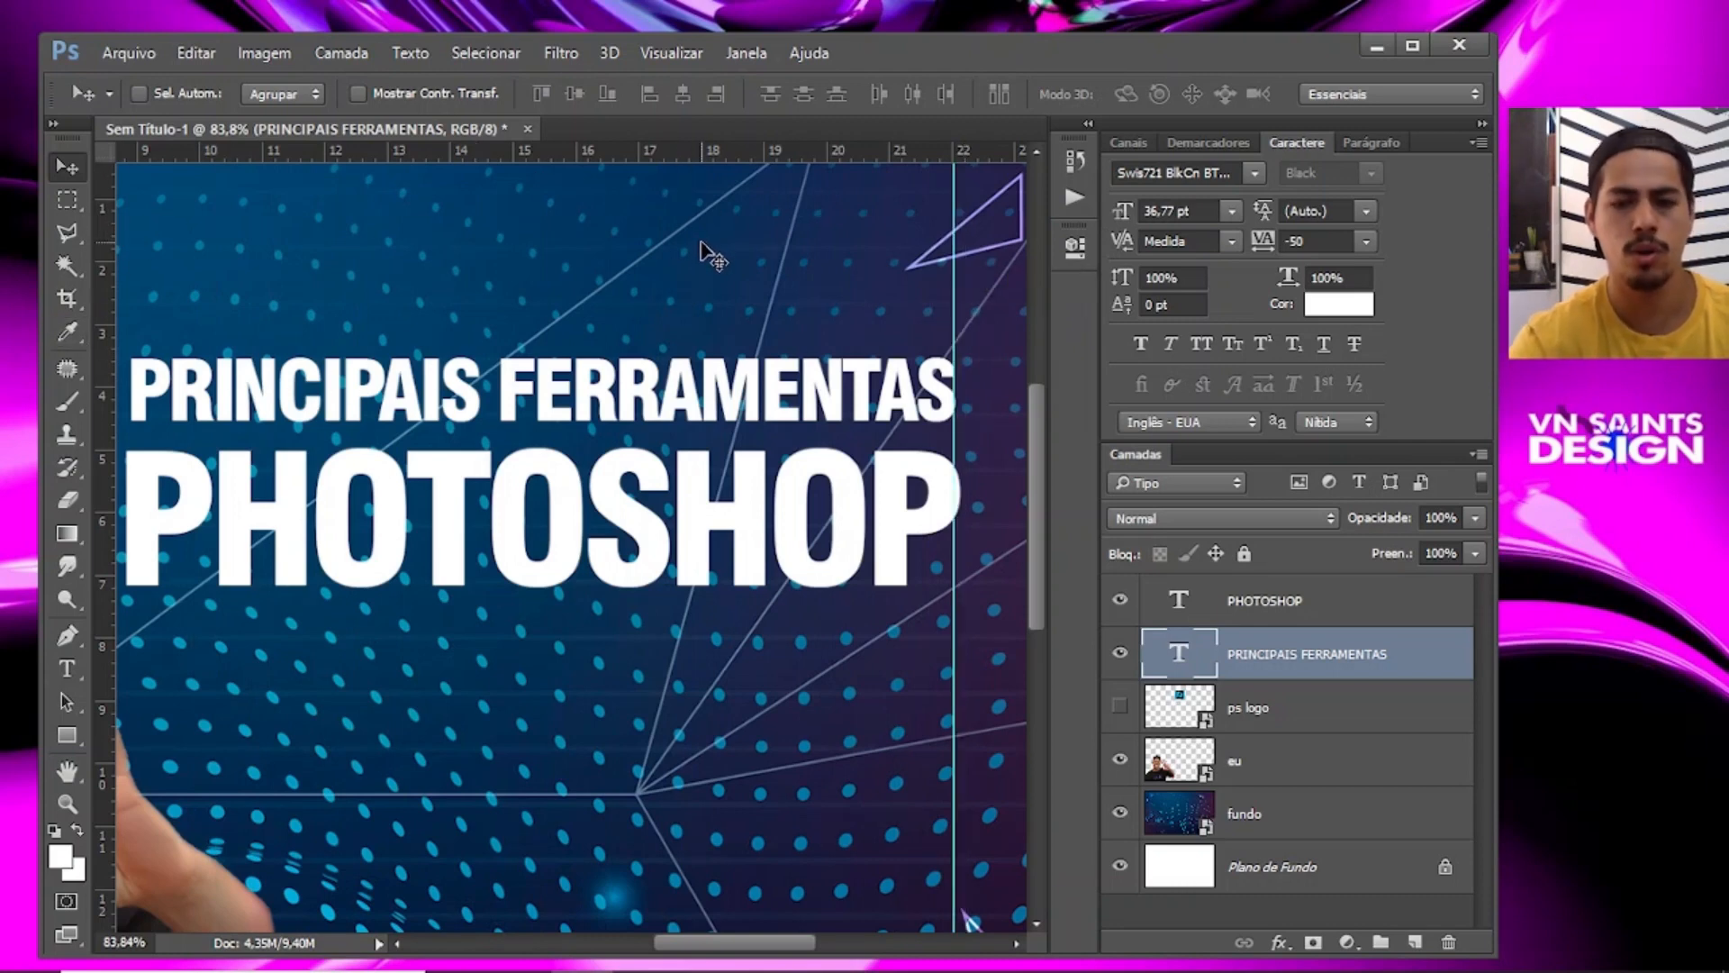
pyautogui.hotkey('ctrl', 'r')
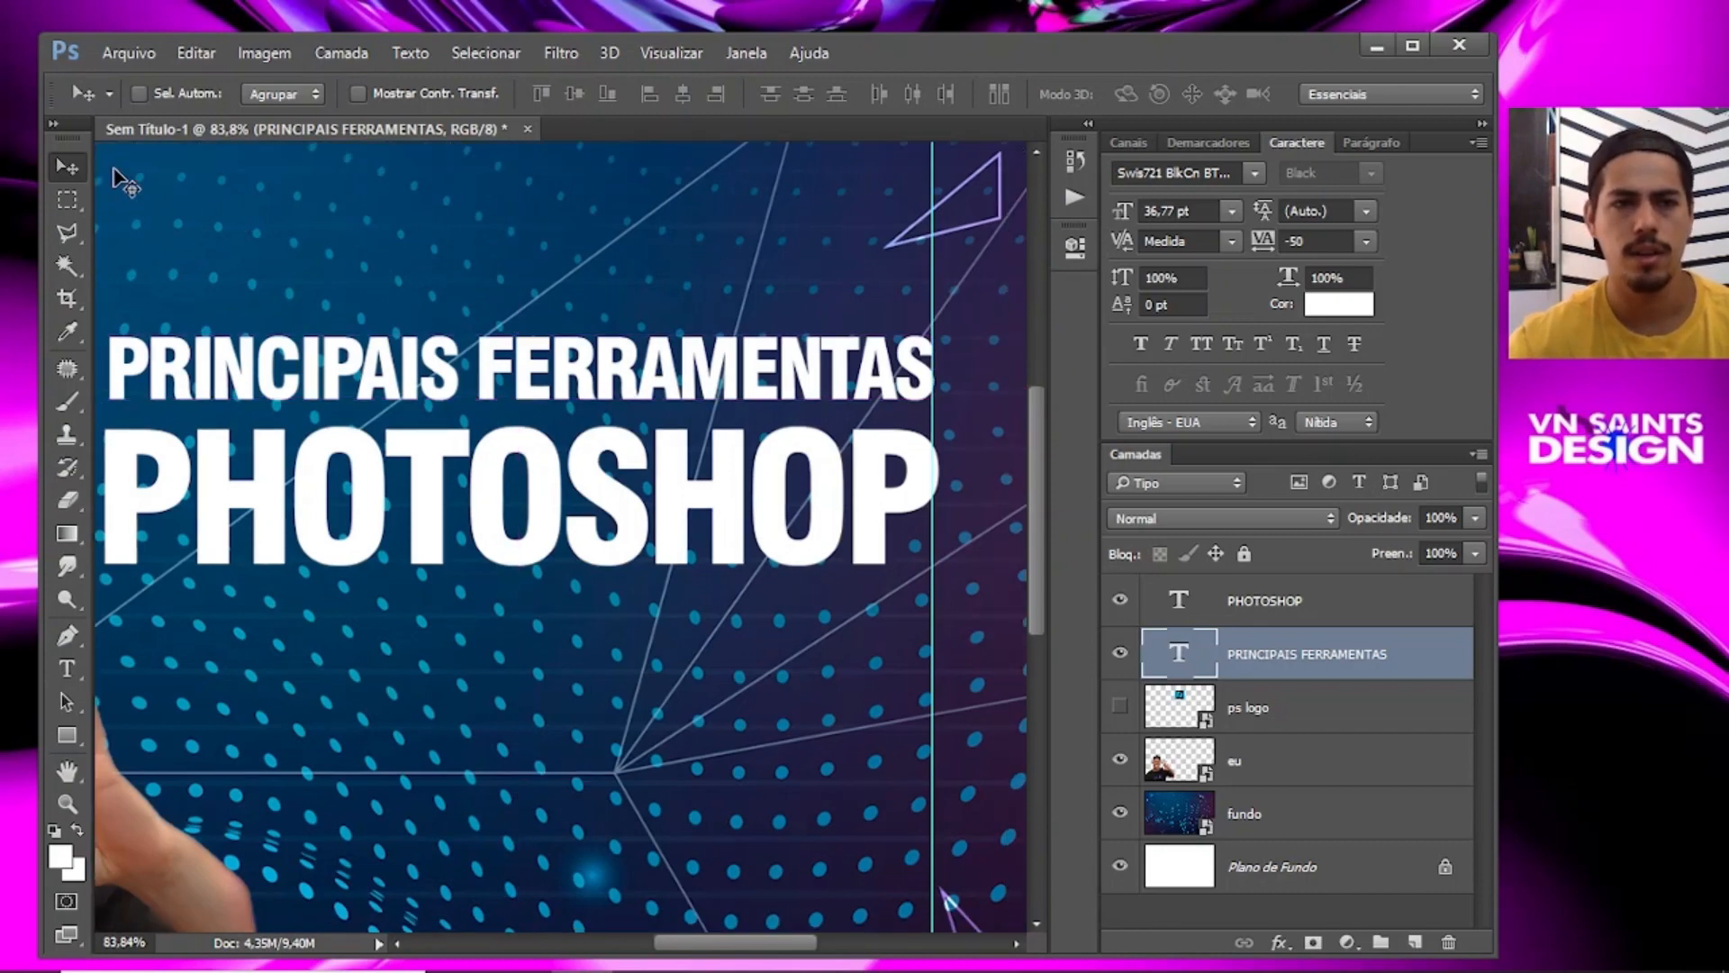
pyautogui.hotkey('ctrl', 'r')
pyautogui.press('z')
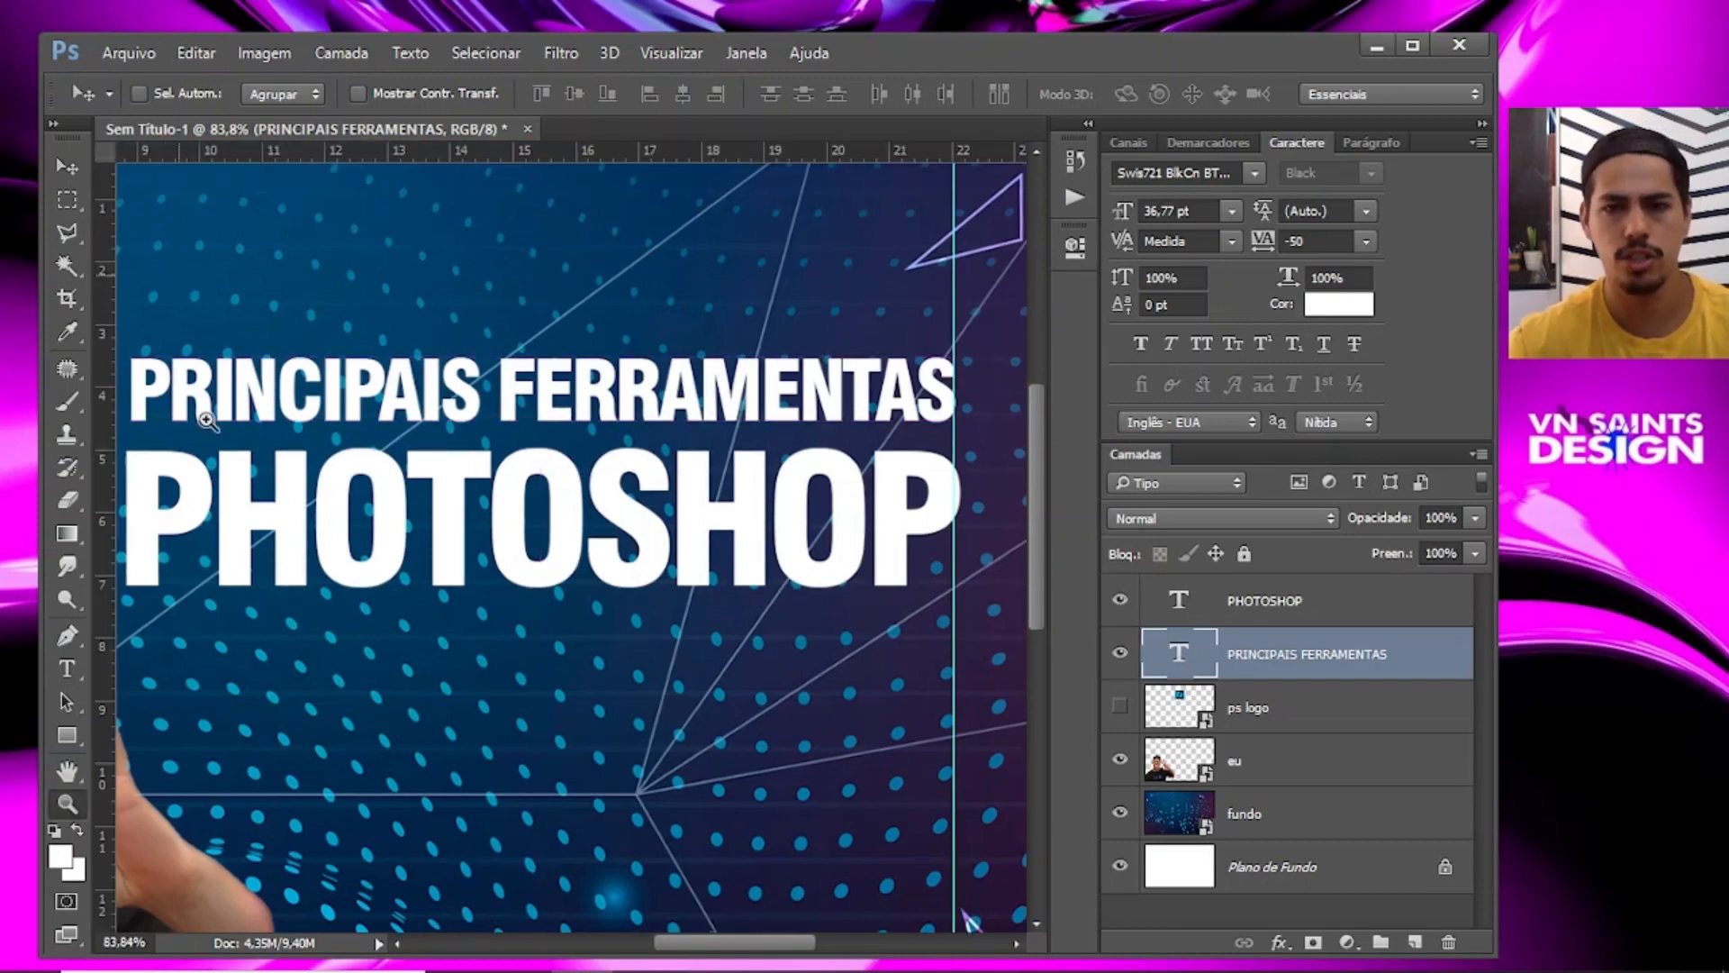
pyautogui.moveTo(927, 475); pyautogui.dragTo(195, 379)
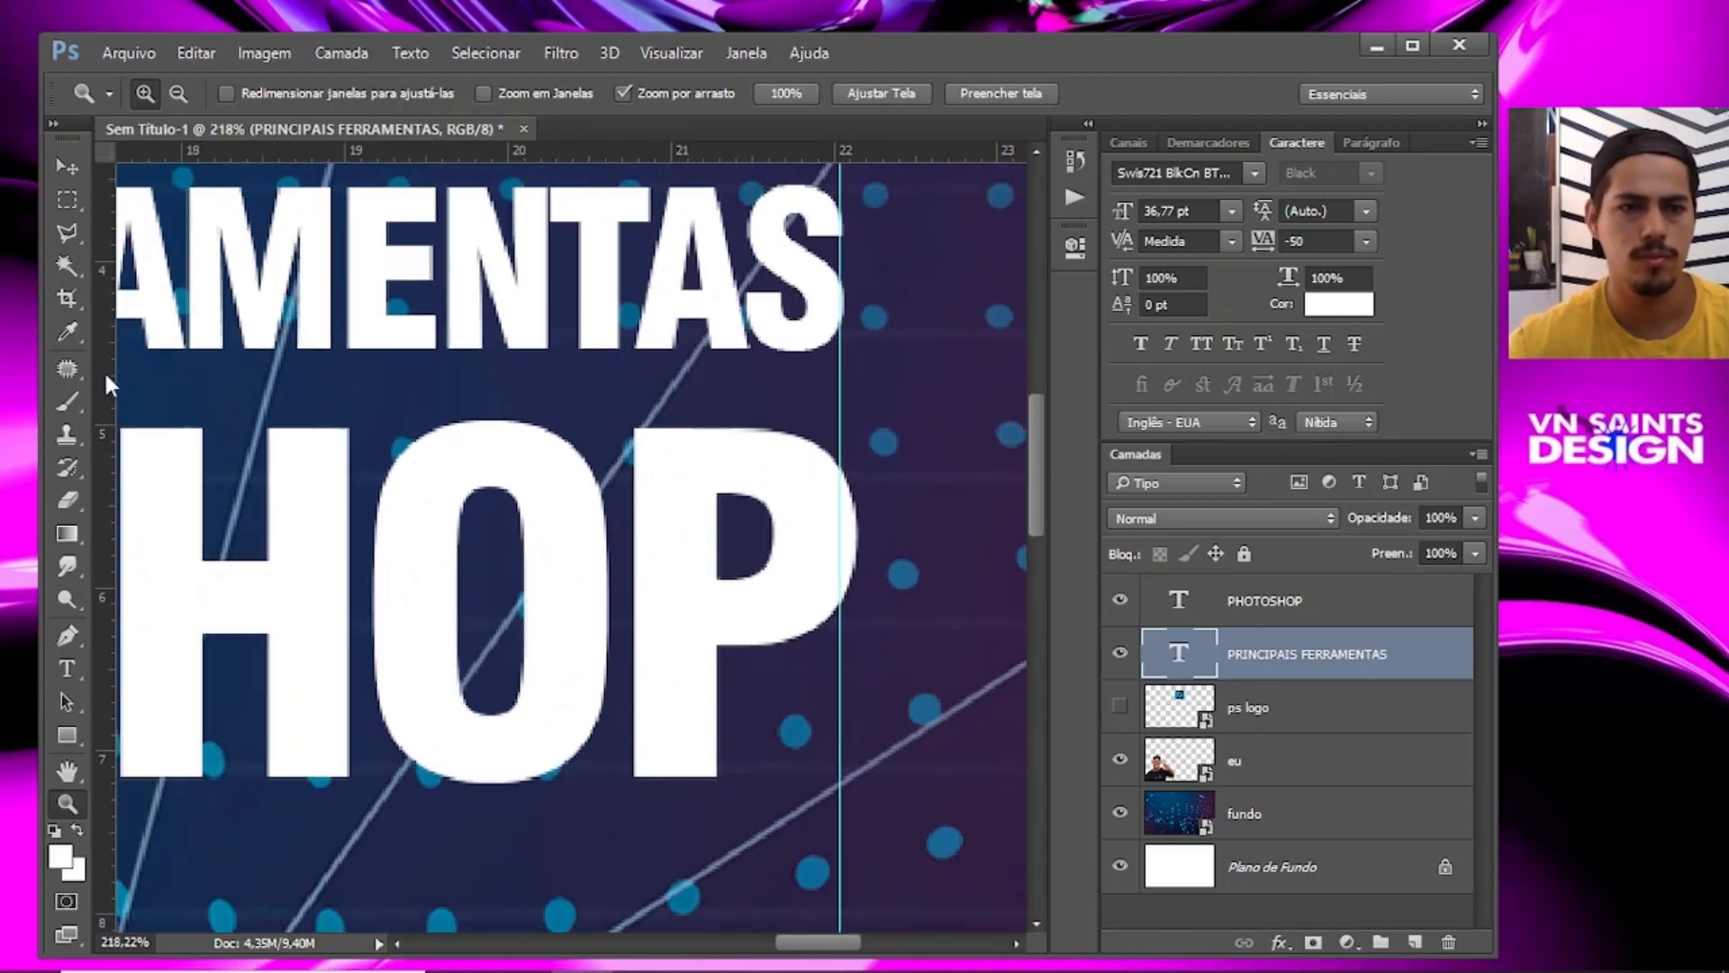
# Move the vertical guide to the right edge of "PHOTOSHOP" and enlarge "PRINCIPAIS FERRAMENTAS" to about 37.06 pt to reach it.
pyautogui.click(68, 166)
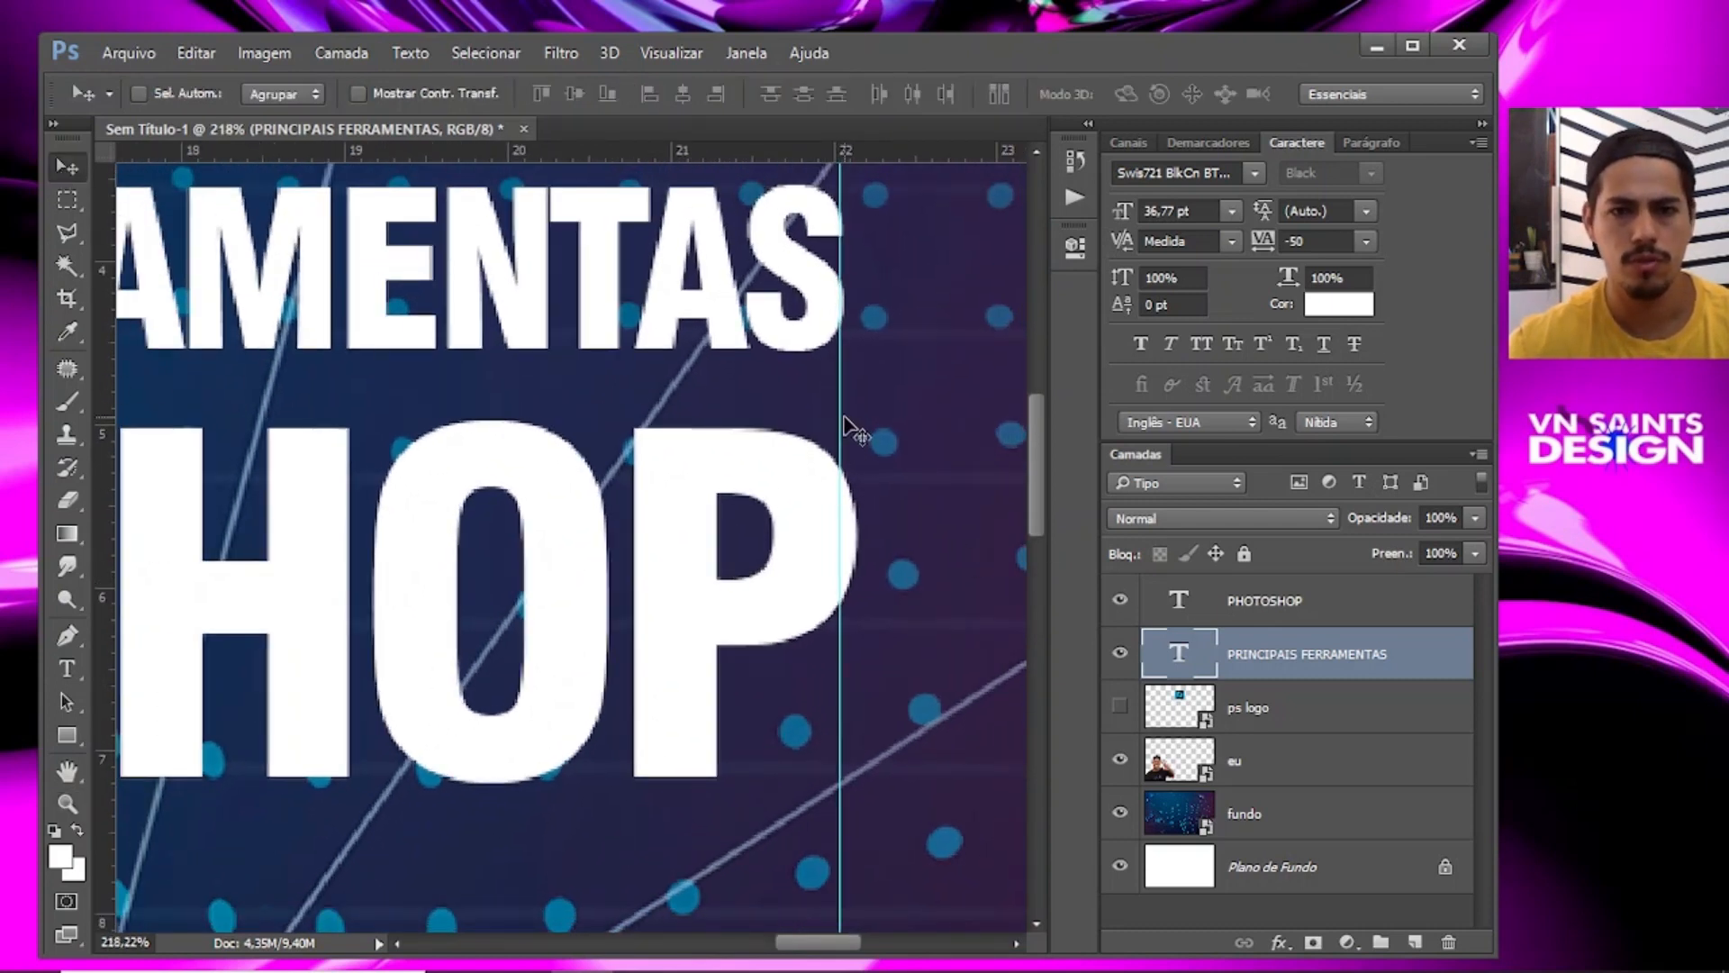
pyautogui.moveTo(843, 414); pyautogui.dragTo(860, 397)
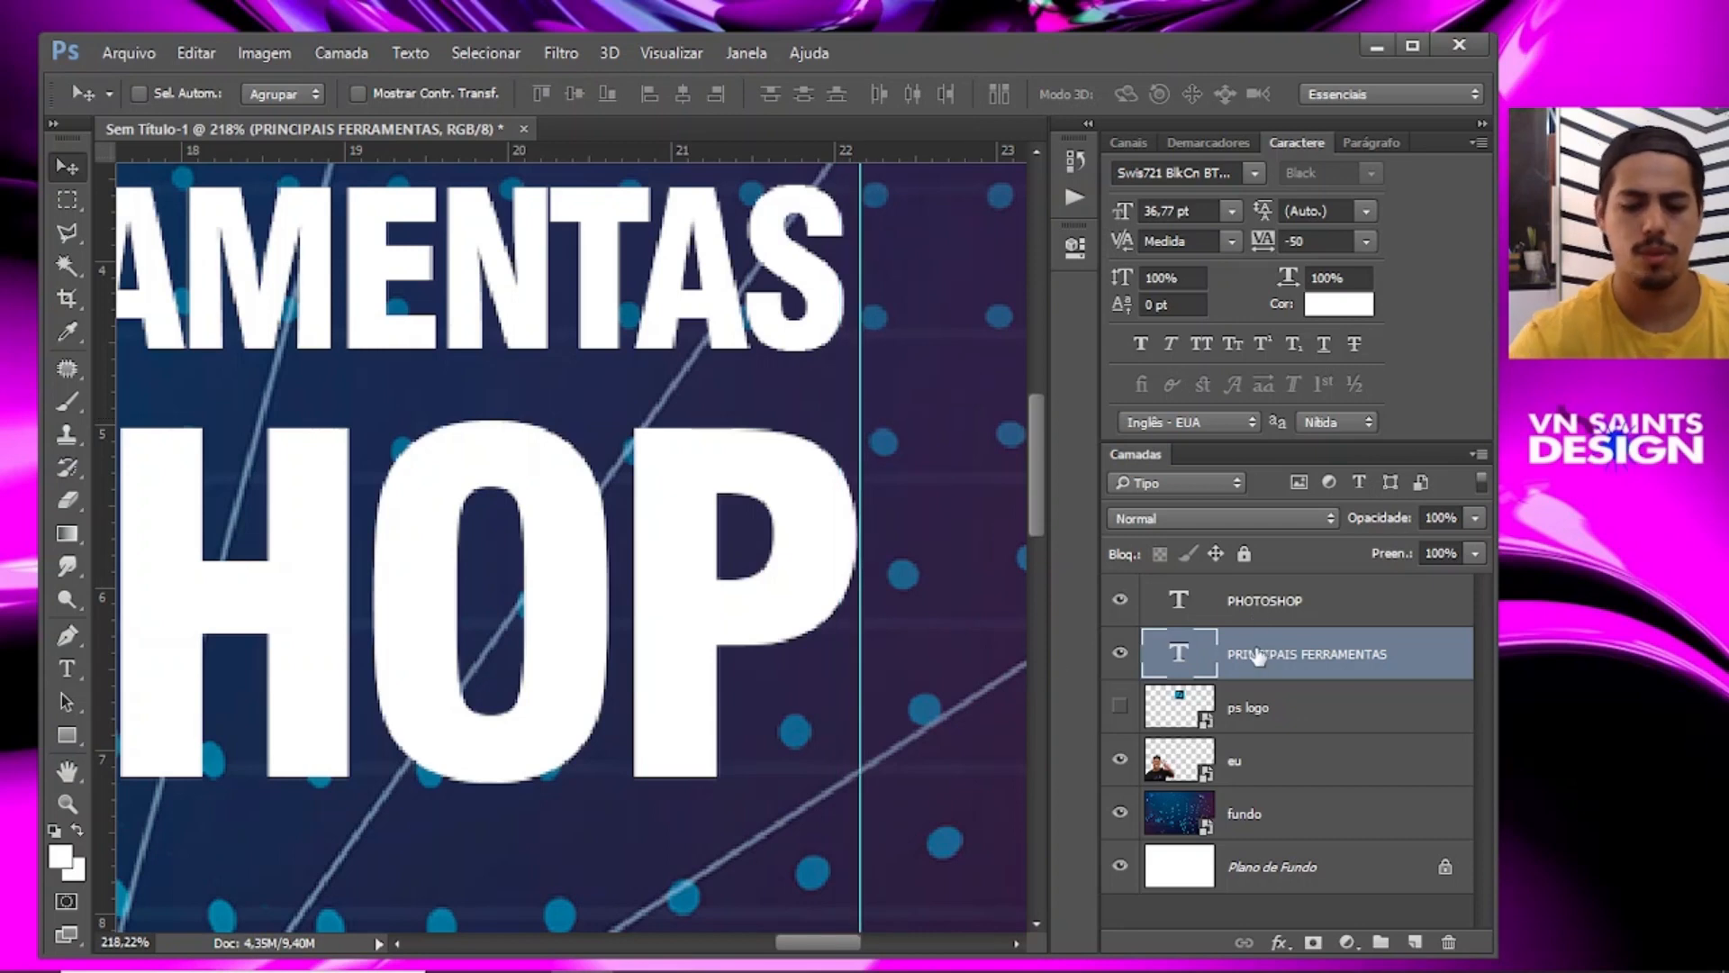
pyautogui.hotkey('ctrl', 't')
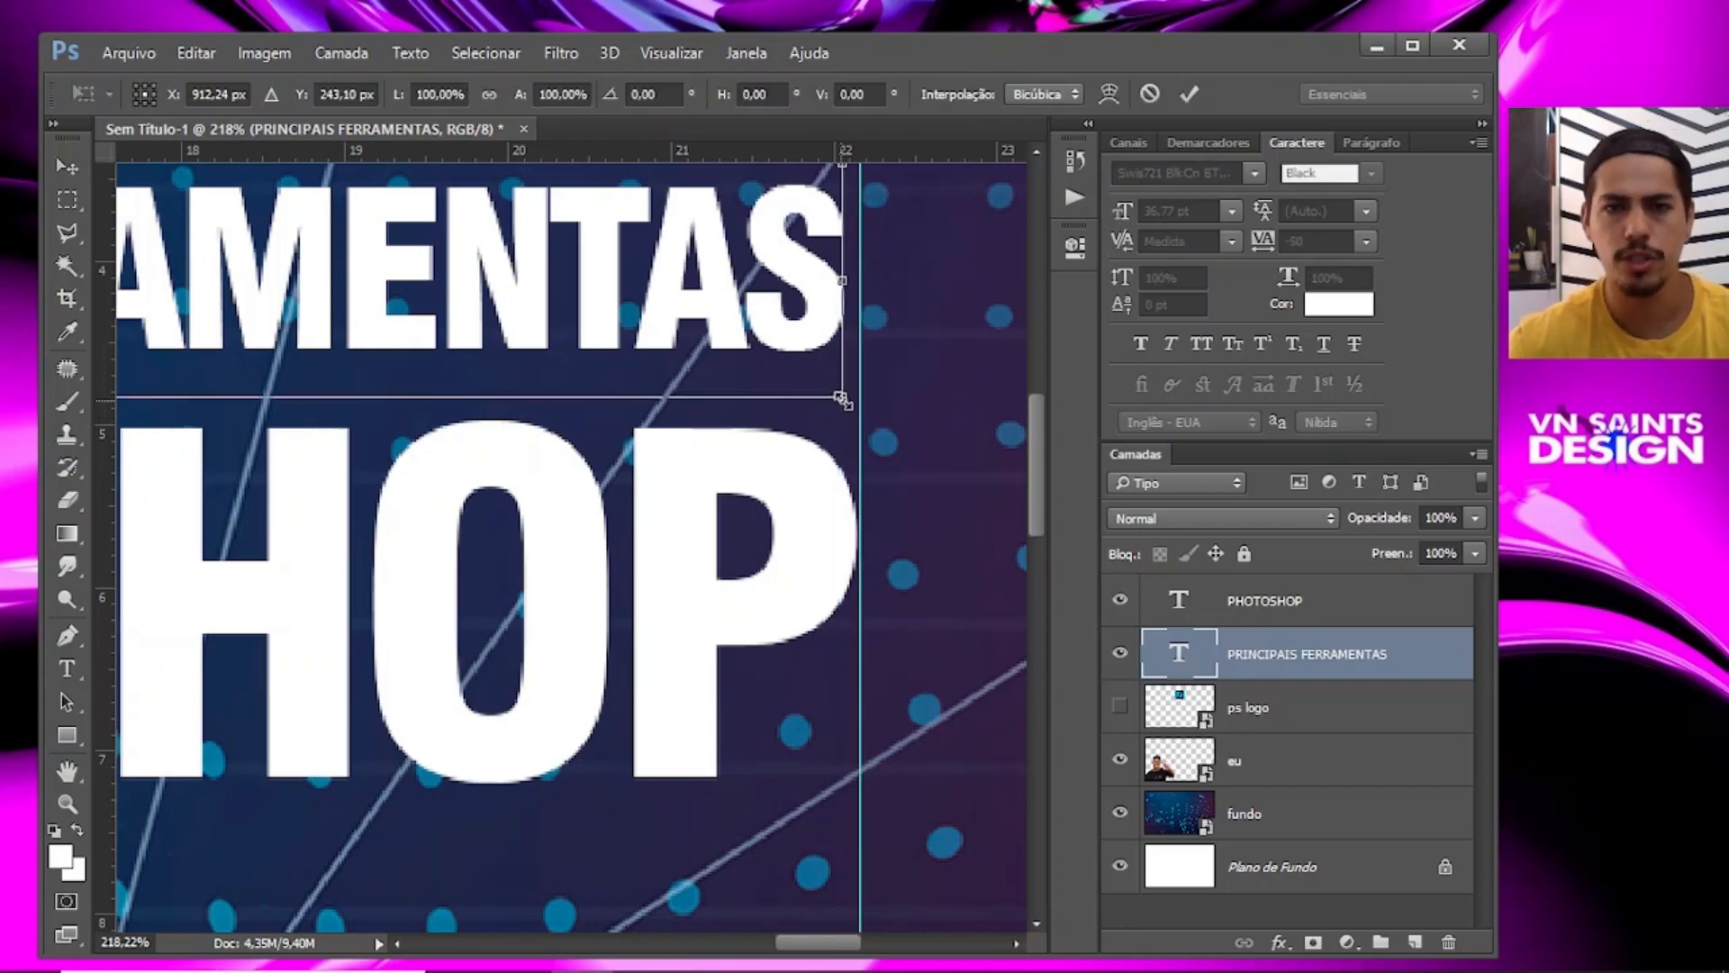
pyautogui.moveTo(843, 399); pyautogui.dragTo(860, 401)
pyautogui.press('Return')
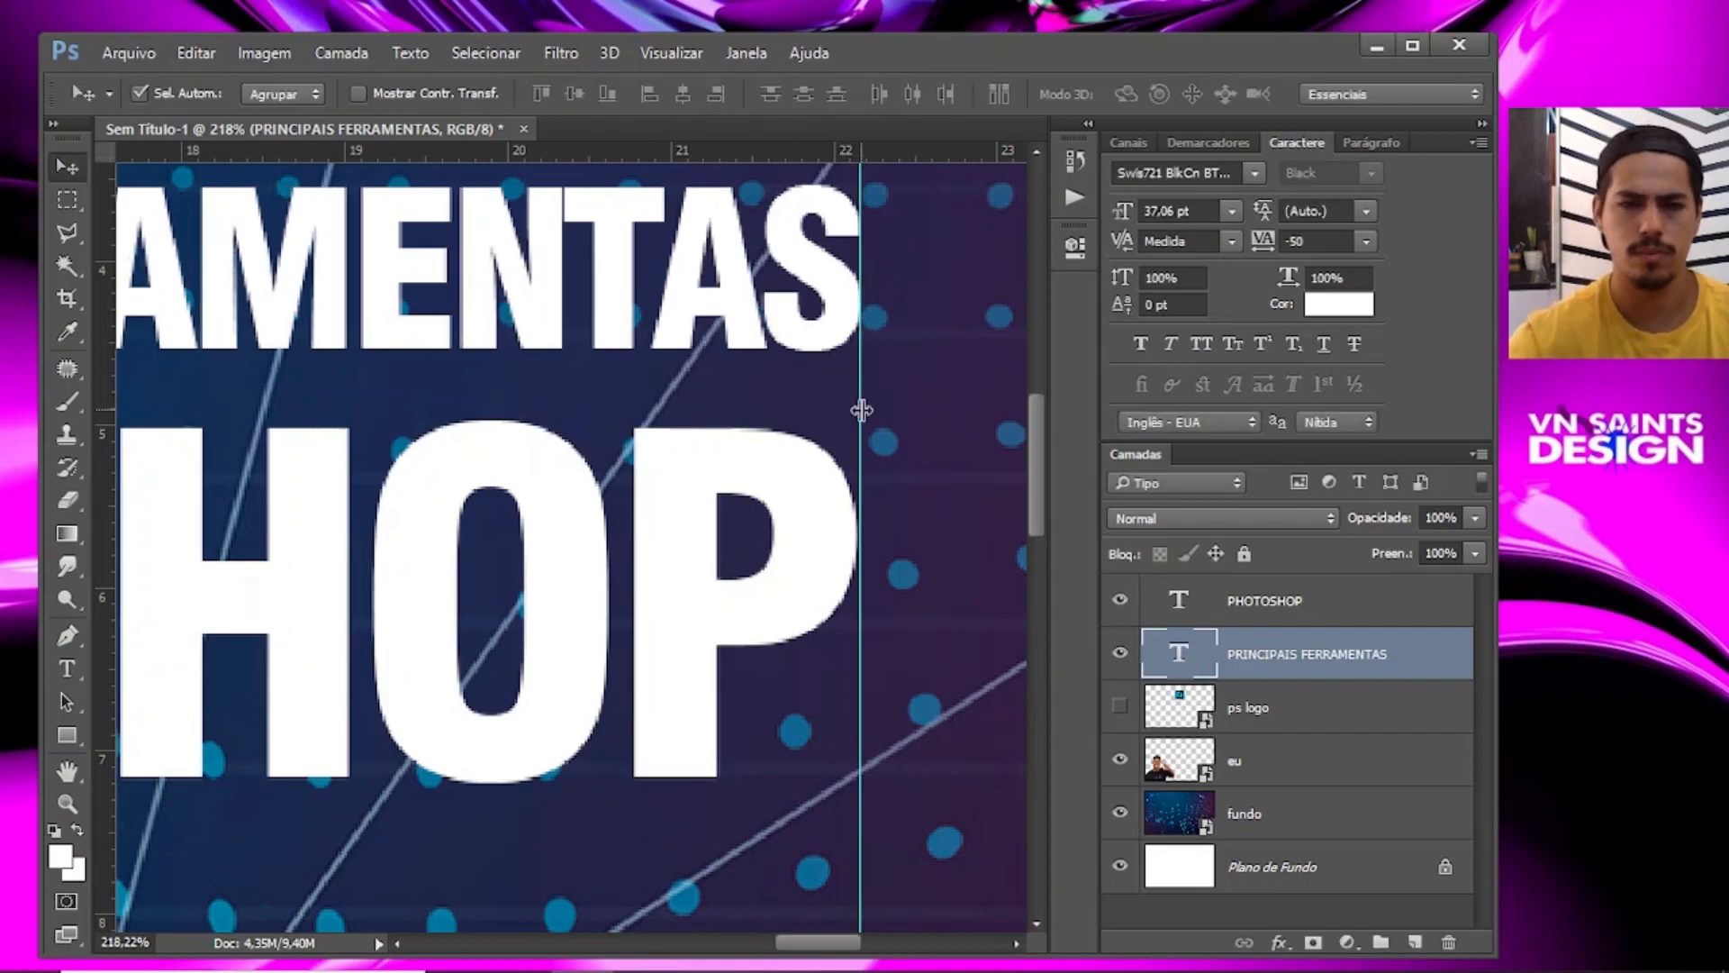
# Hide the guides and review the aligned two-line title against the whole canvas.
pyautogui.hotkey('ctrl', '0')
pyautogui.hotkey('ctrl', ';')
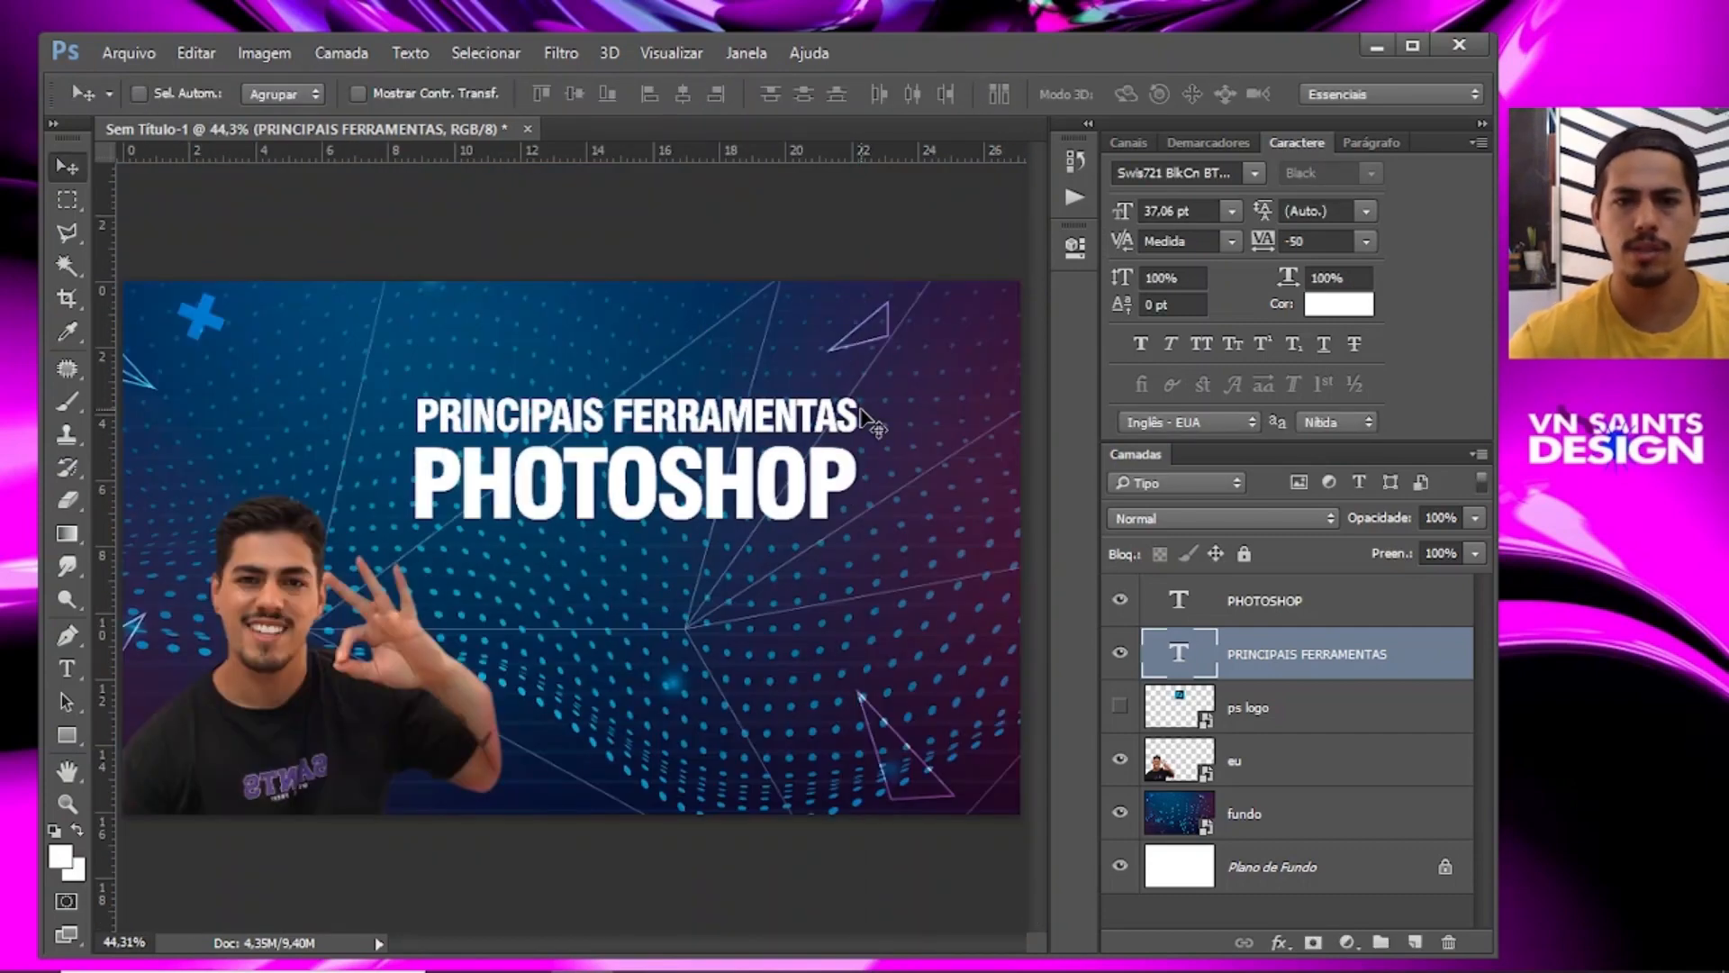
pyautogui.press('z')
pyautogui.moveTo(732, 452); pyautogui.dragTo(789, 450)
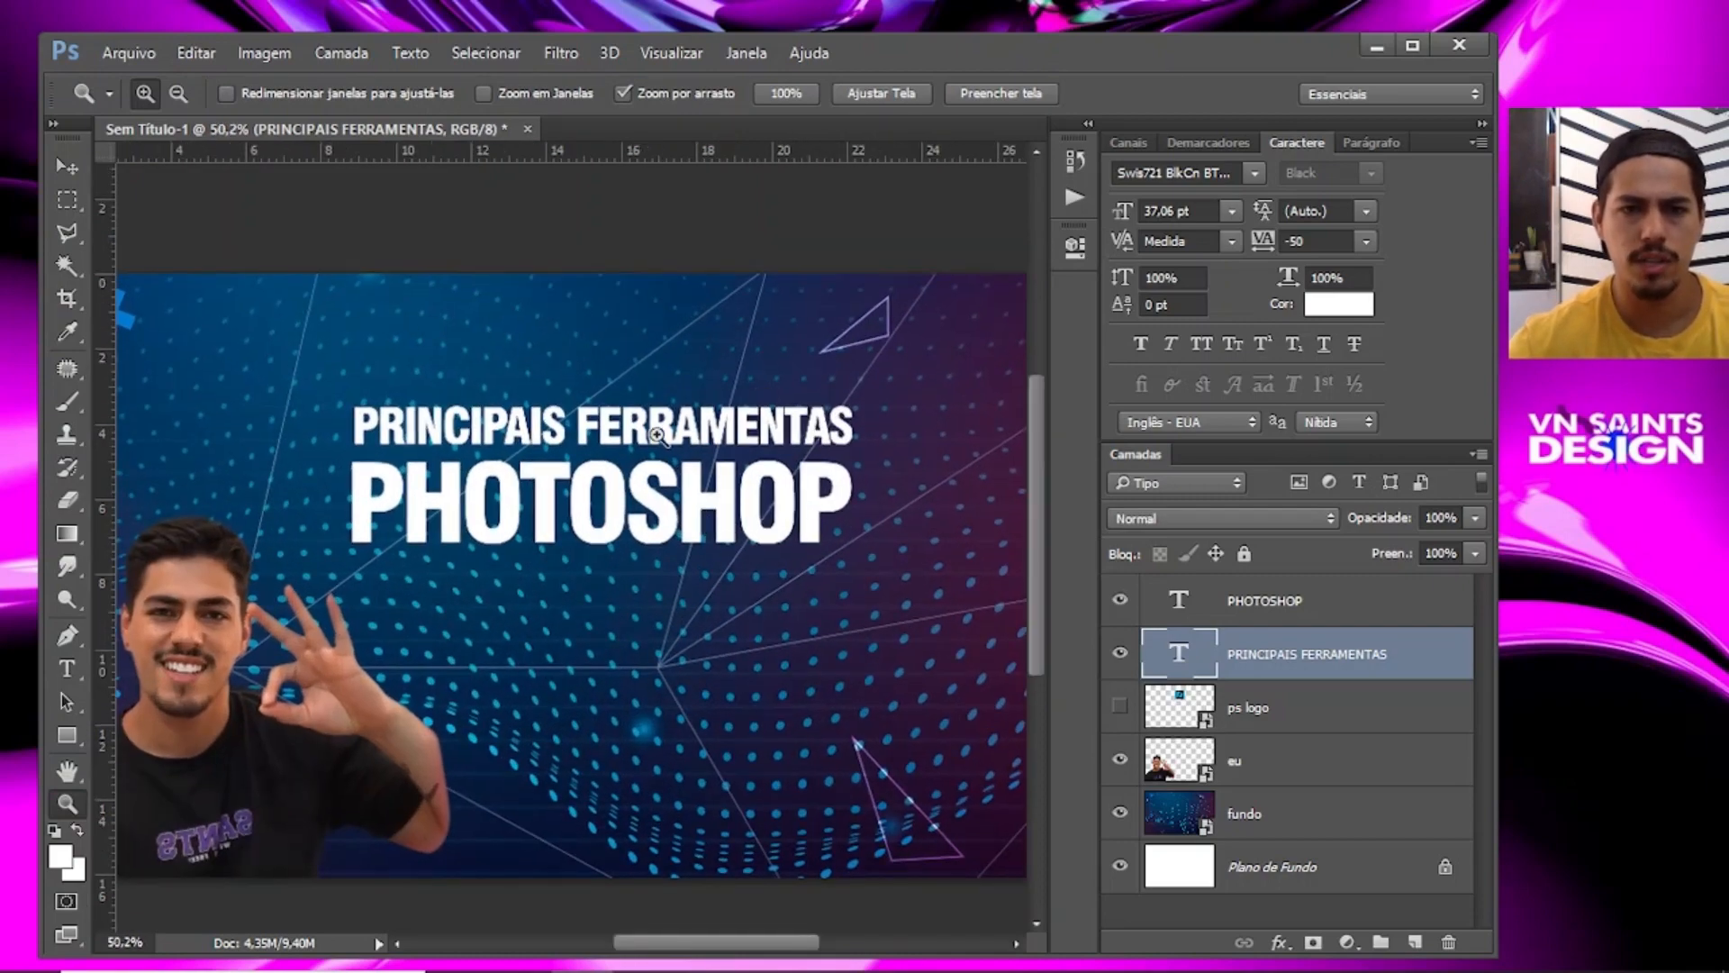
pyautogui.moveTo(552, 458)
pyautogui.mouseDown()
pyautogui.moveTo(598, 473)
pyautogui.moveTo(539, 464)
pyautogui.mouseUp()
pyautogui.hotkey('ctrl', '0')
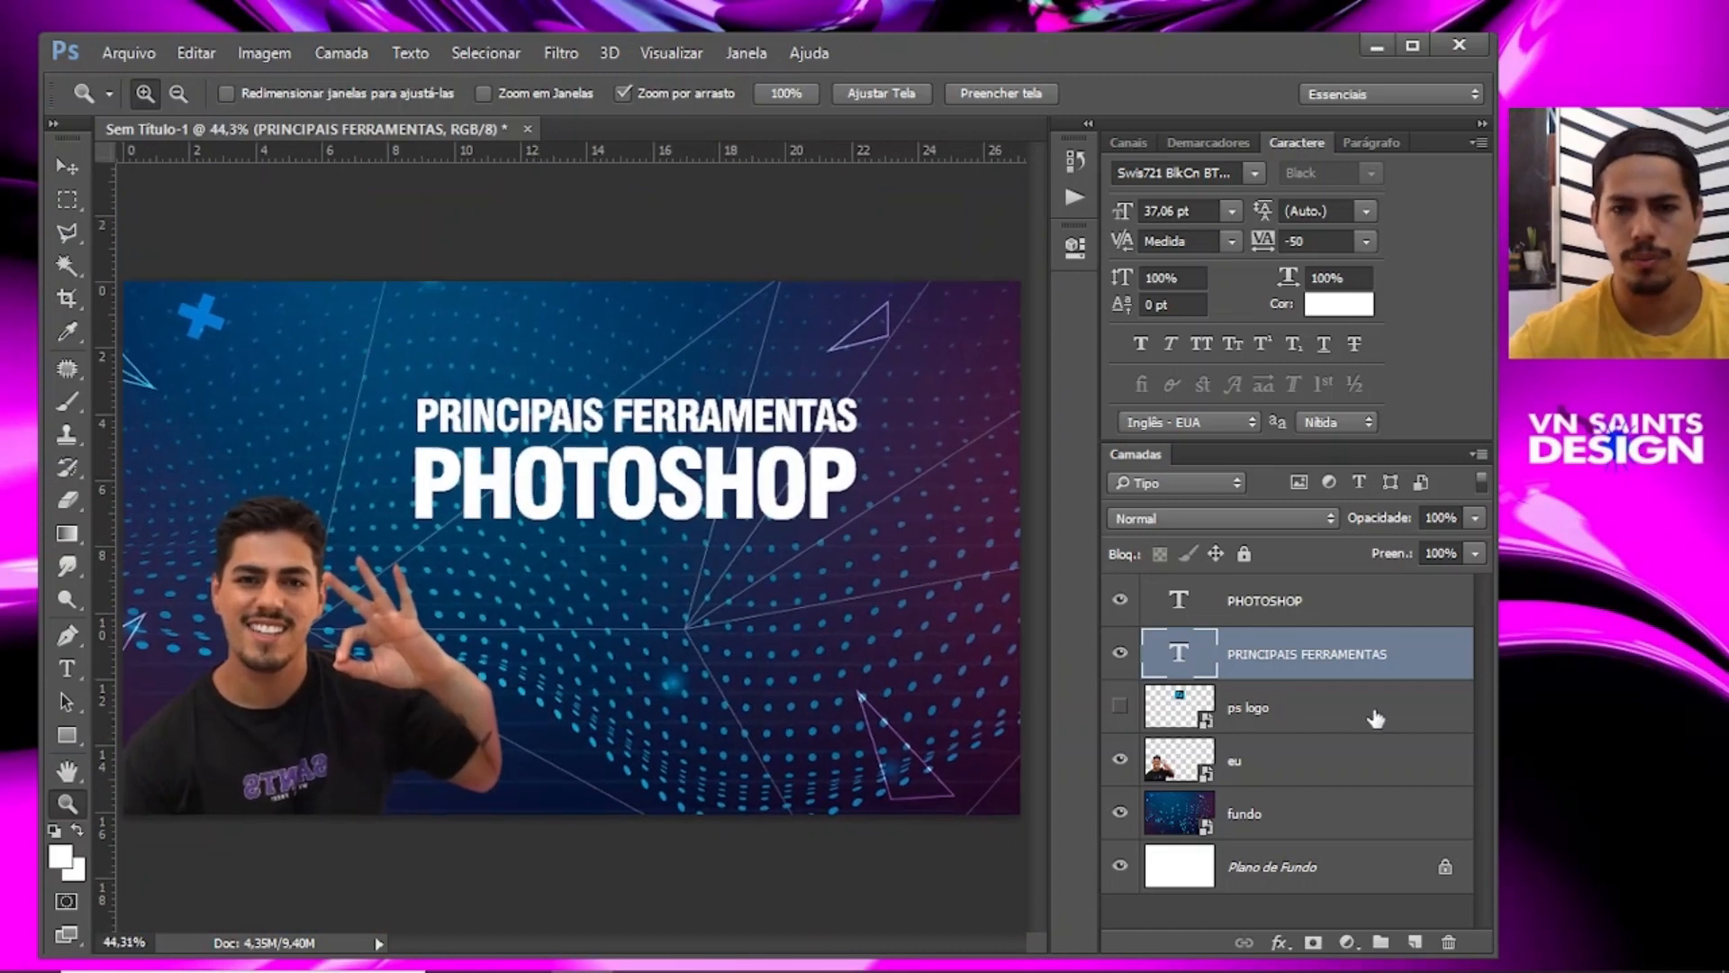
# Select both title text layers and move them together lower on the canvas, leaving room above for the logo.
pyautogui.keyDown('shift'); pyautogui.click(1332, 620); pyautogui.keyUp('shift')
pyautogui.press('v')
pyautogui.moveTo(650, 521); pyautogui.dragTo(650, 590)
pyautogui.press('z')
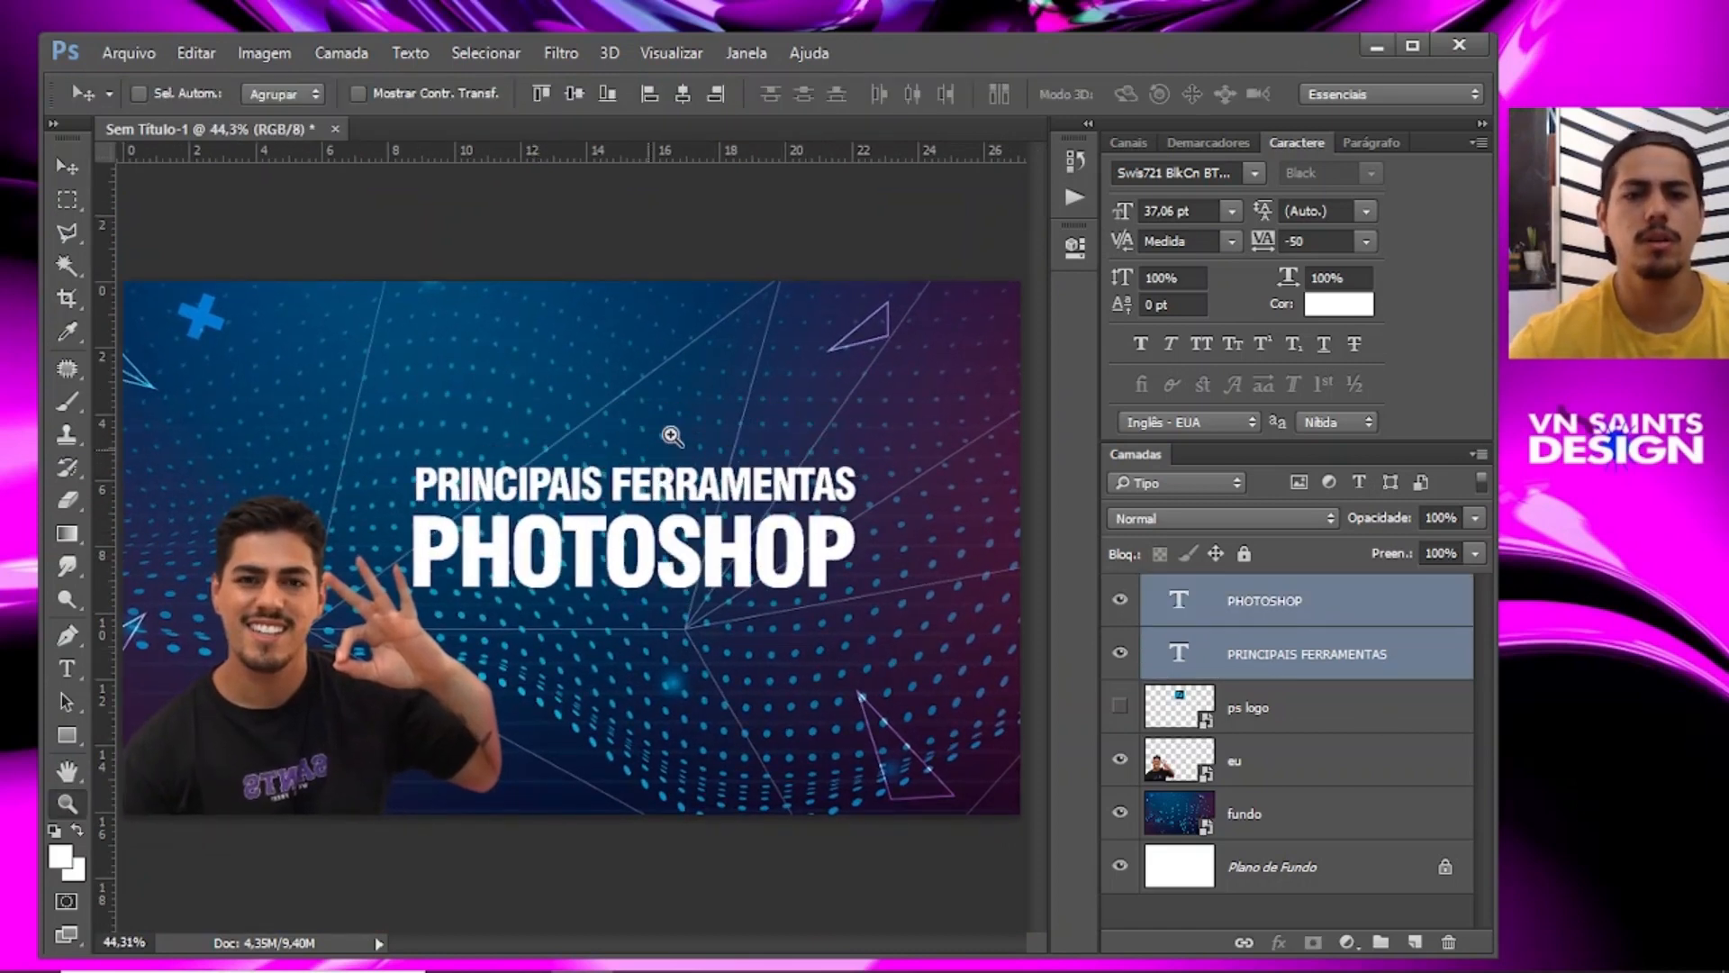
pyautogui.moveTo(672, 436); pyautogui.dragTo(645, 423)
pyautogui.moveTo(601, 594); pyautogui.dragTo(650, 594)
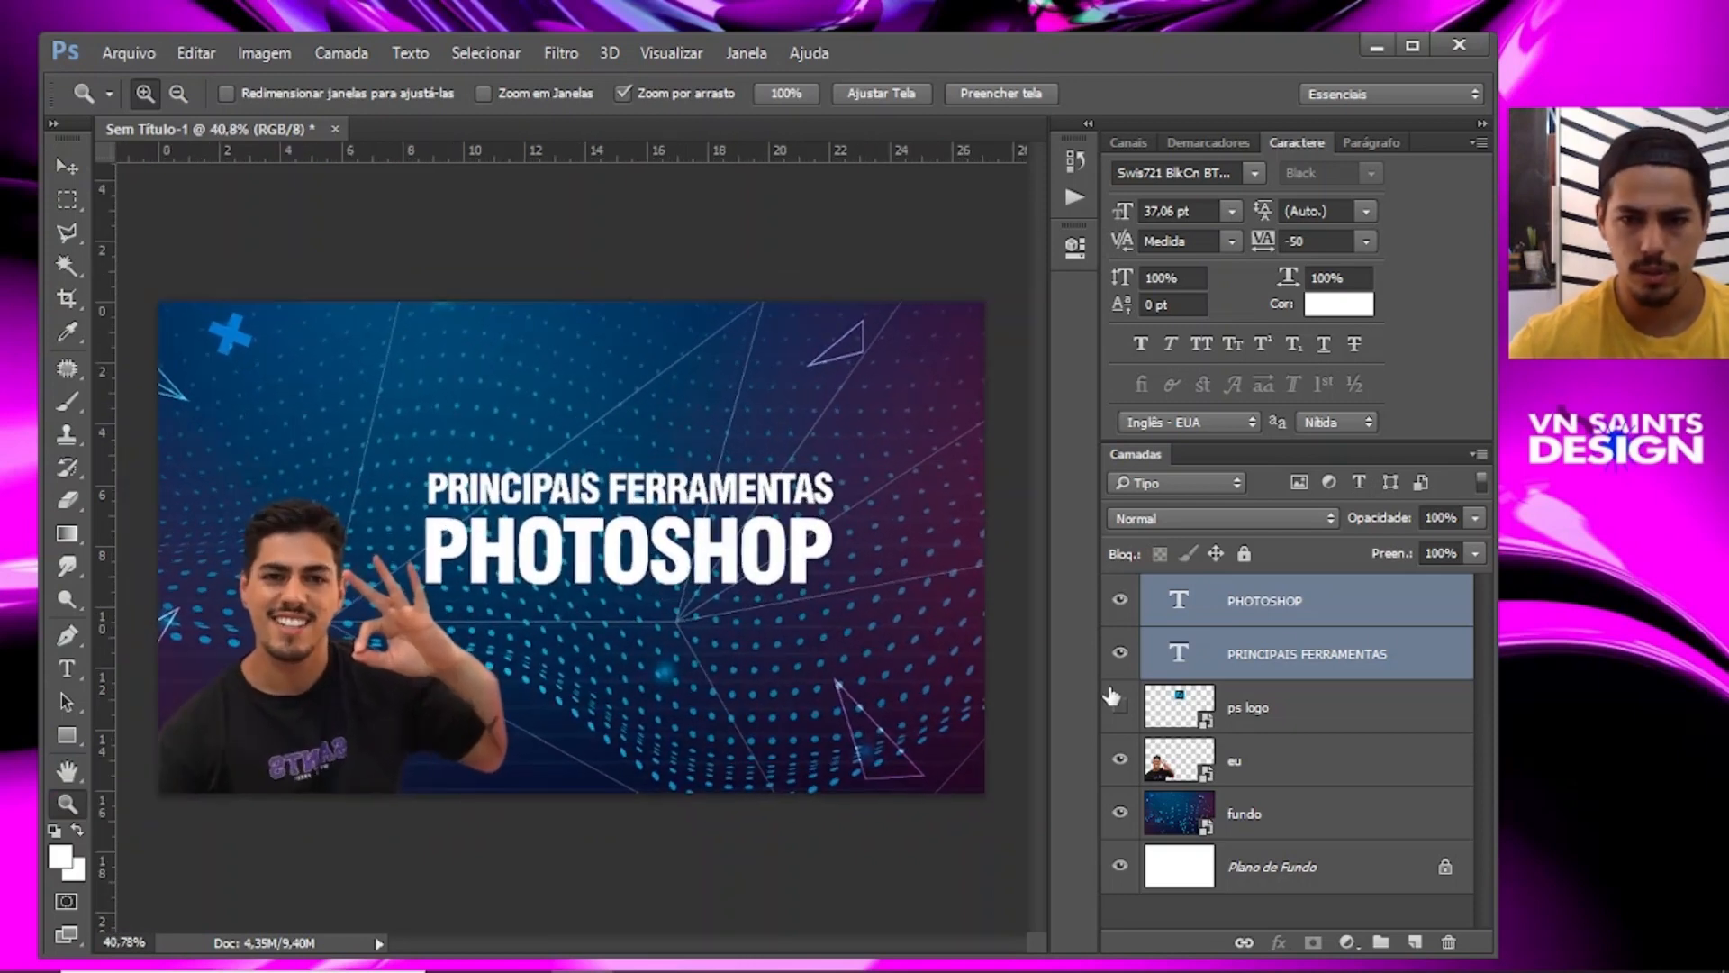
# Make the ps logo layer visible above the title, select it and check the full composition.
pyautogui.click(1121, 707)
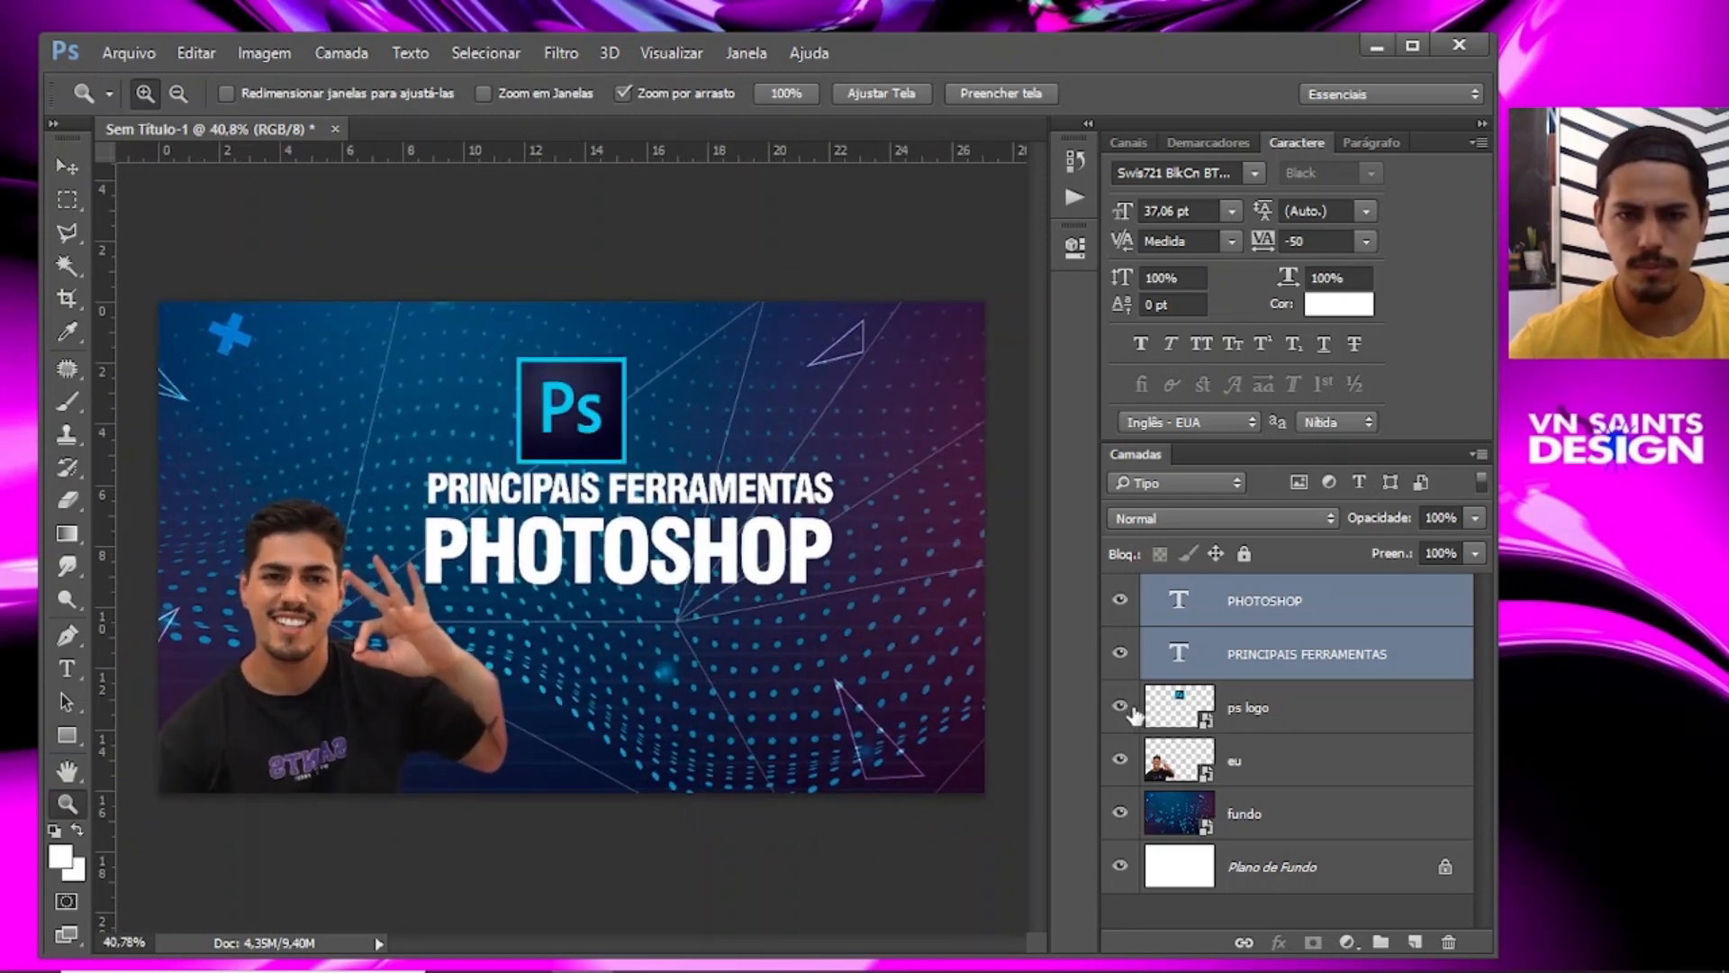
pyautogui.click(1181, 707)
pyautogui.press('v')
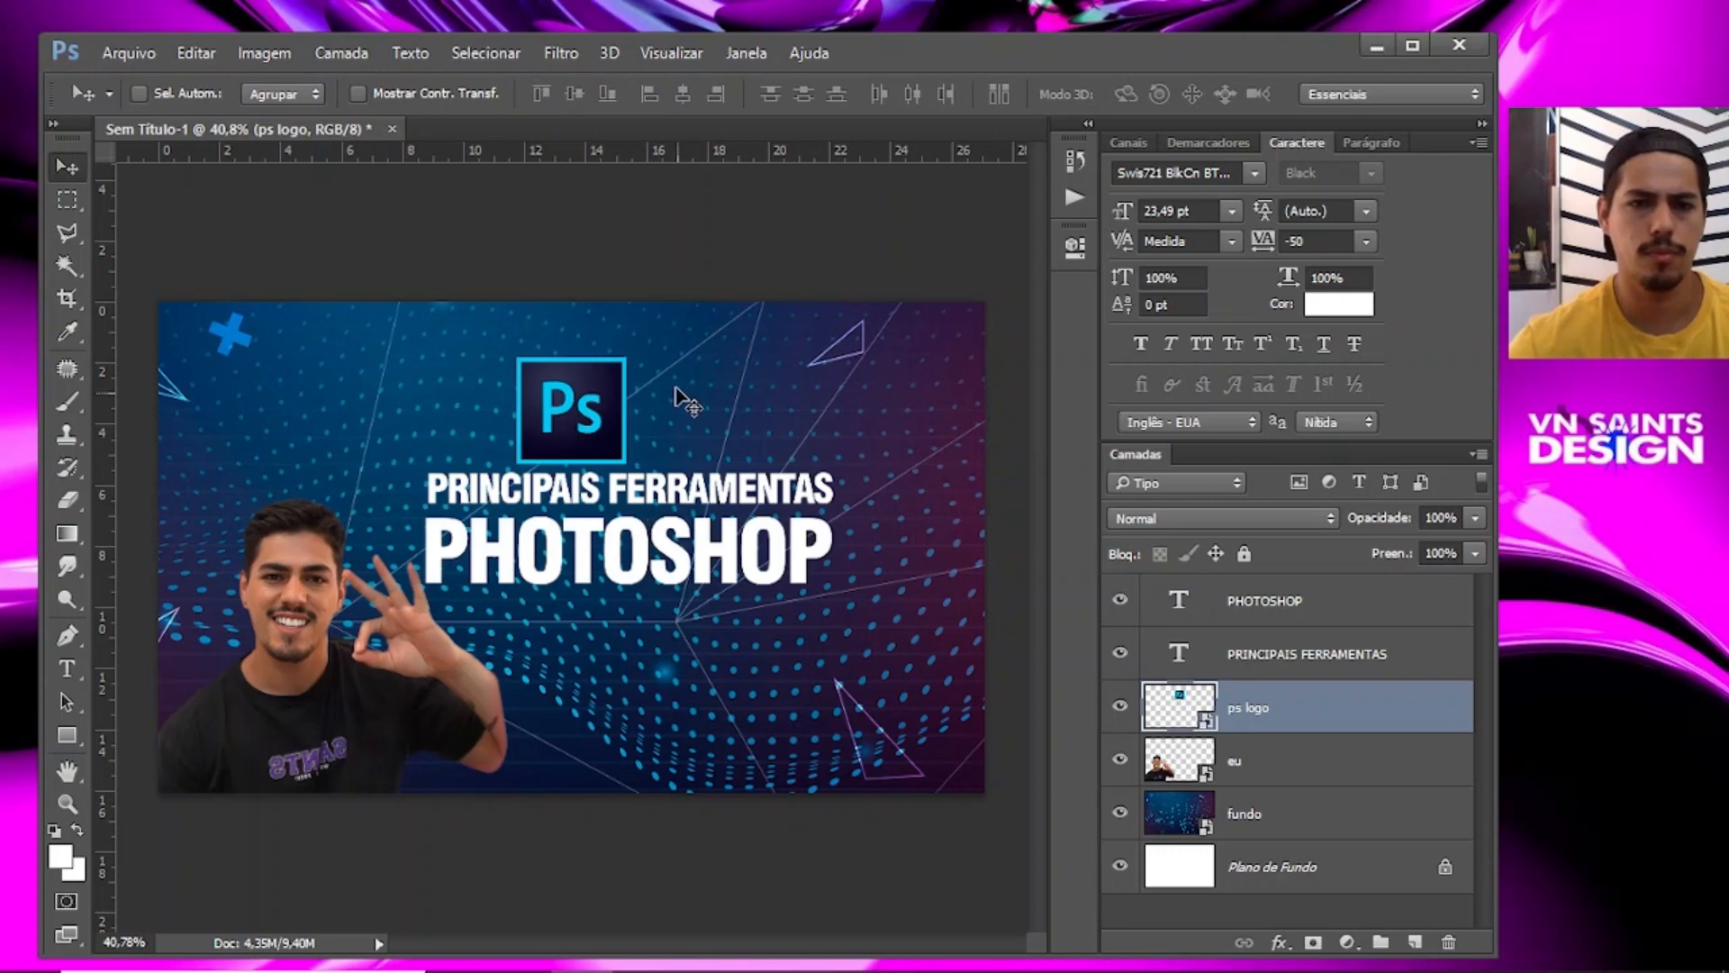
pyautogui.hotkey('ctrl', '0')
pyautogui.press('z')
pyautogui.moveTo(636, 354); pyautogui.dragTo(611, 353)
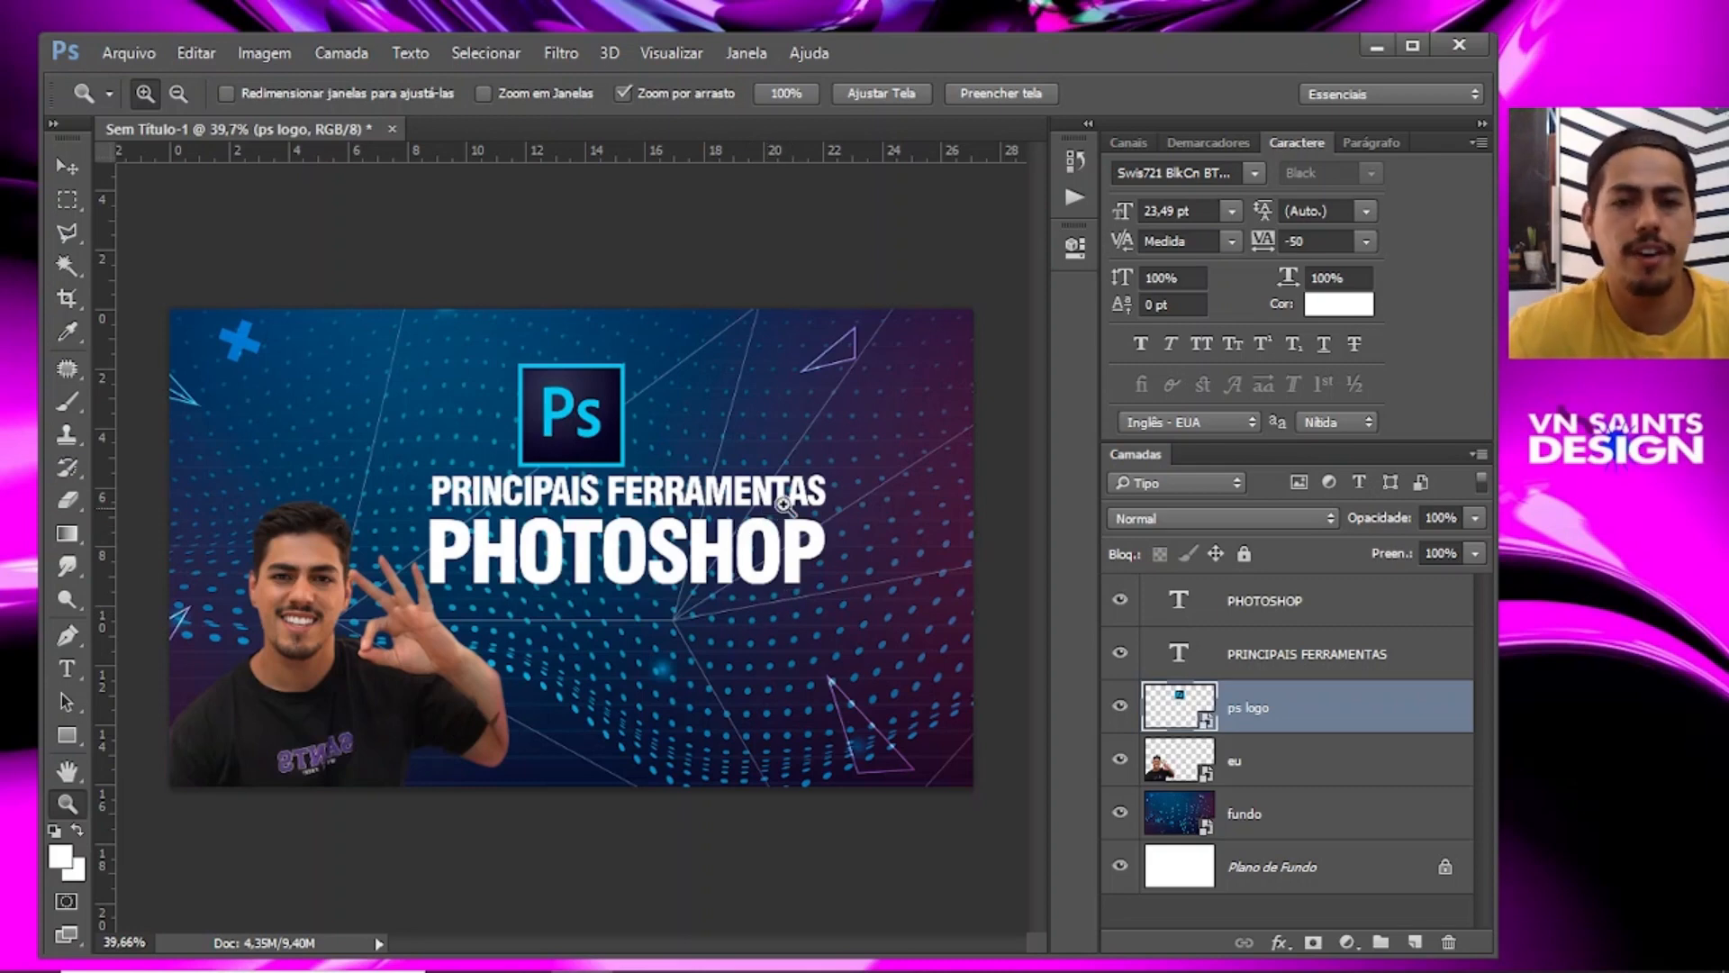
pyautogui.scroll(-3, 775, 468)
pyautogui.scroll(4, 526, 645)
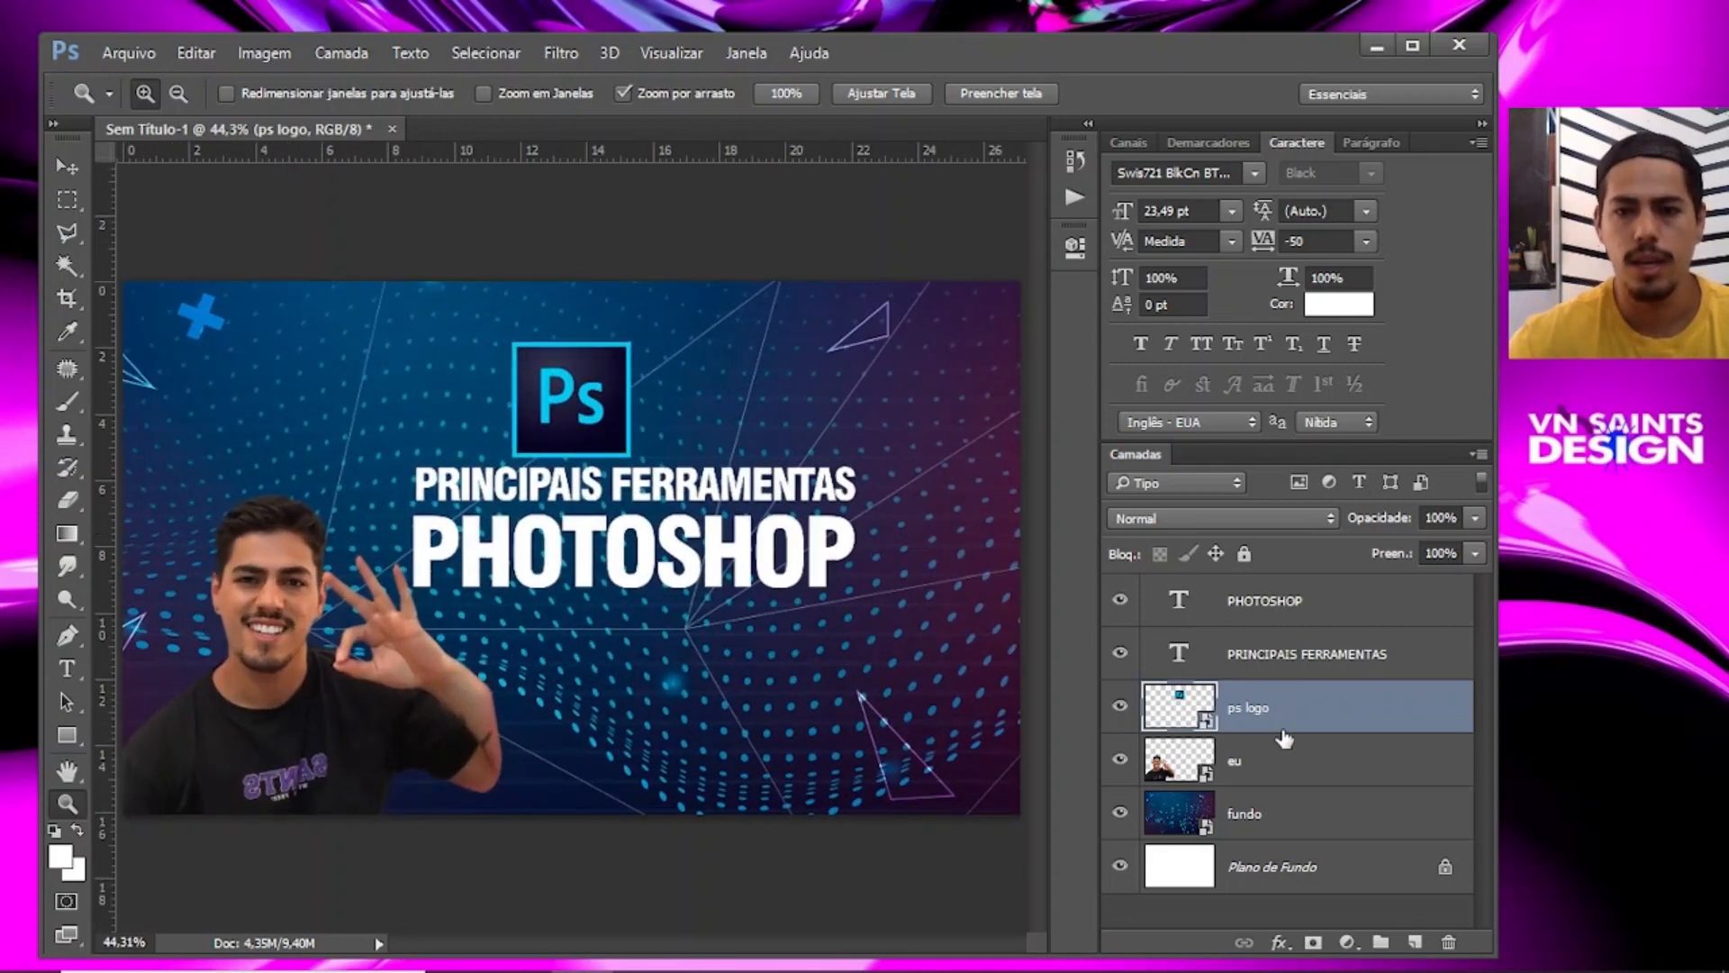
# Select the eu layer and inspect the cut-out photo up close.
pyautogui.click(1327, 757)
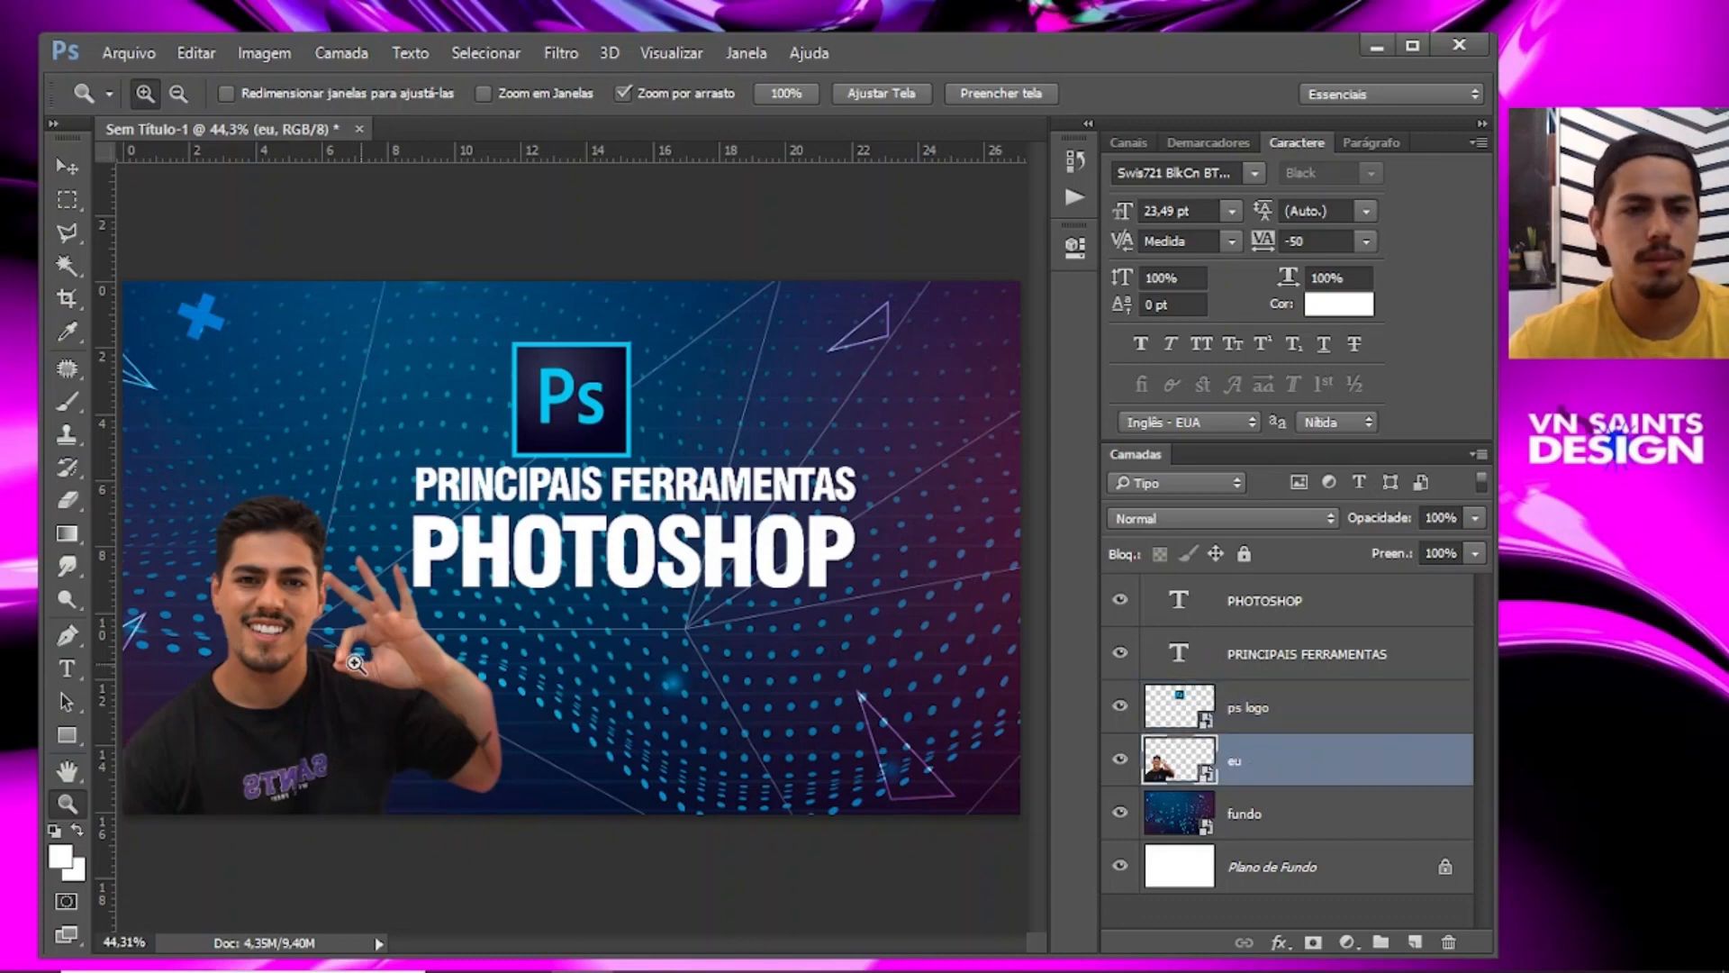
pyautogui.scroll(4, 207, 737)
pyautogui.scroll(-4, 546, 546)
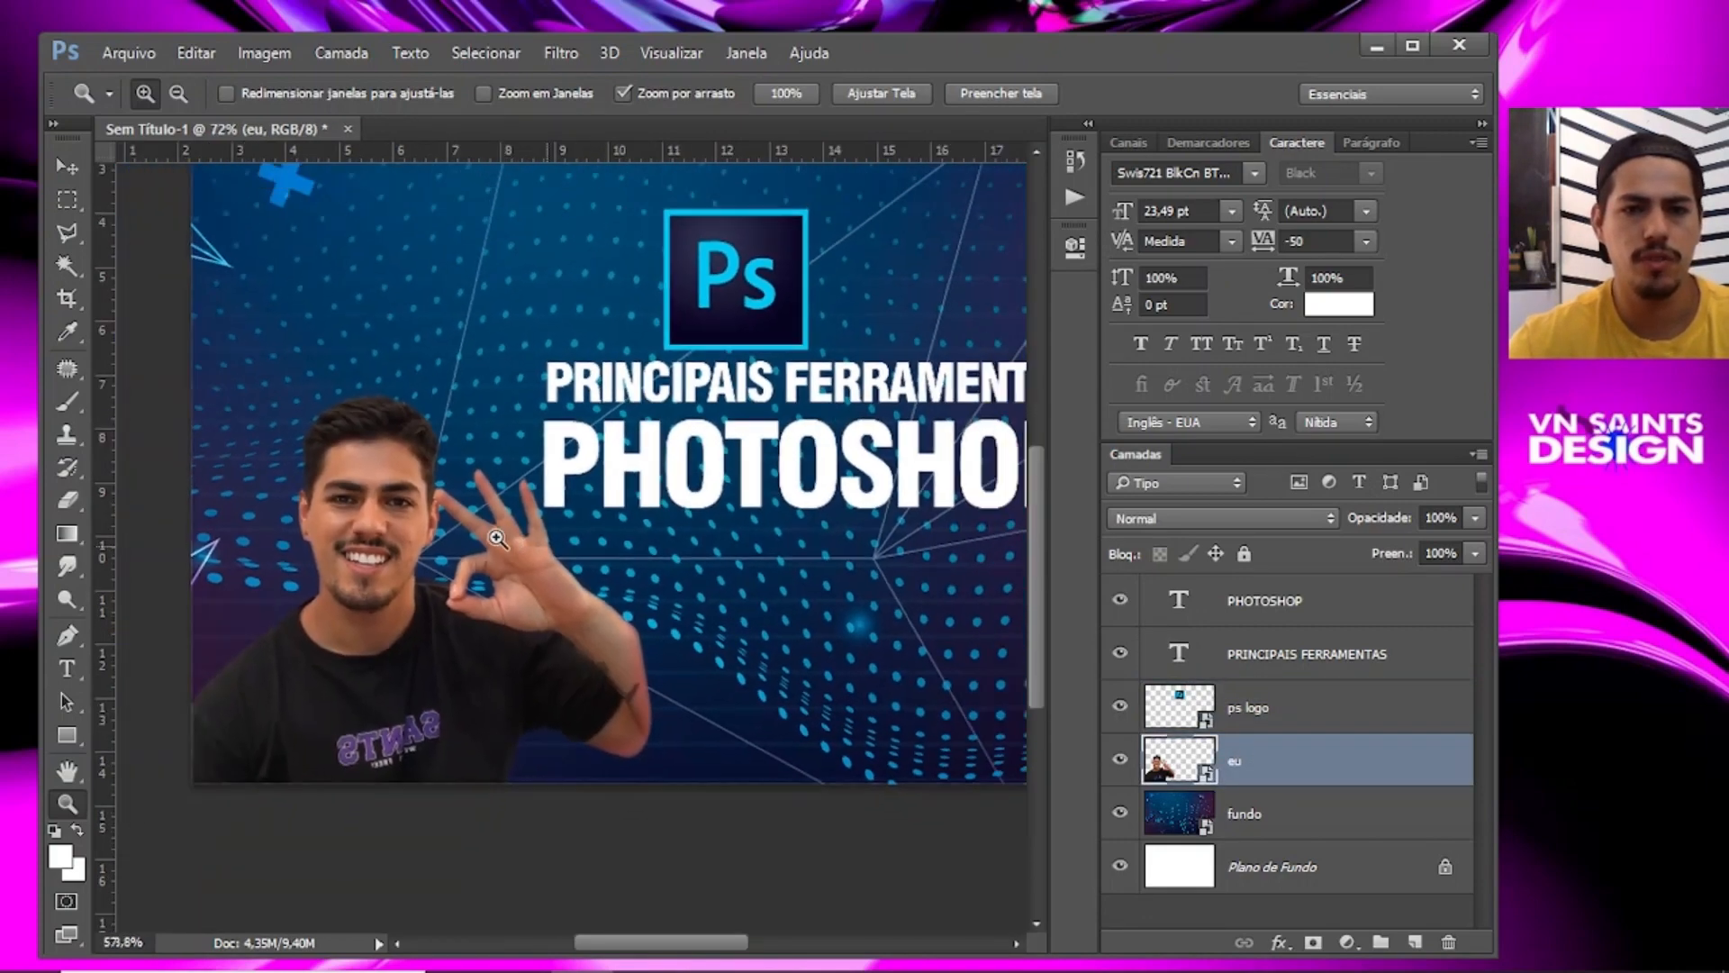
# Add a Curves adjustment layer directly above the fundo layer and lower its white point to output 207 to darken the background.
pyautogui.click(1265, 813)
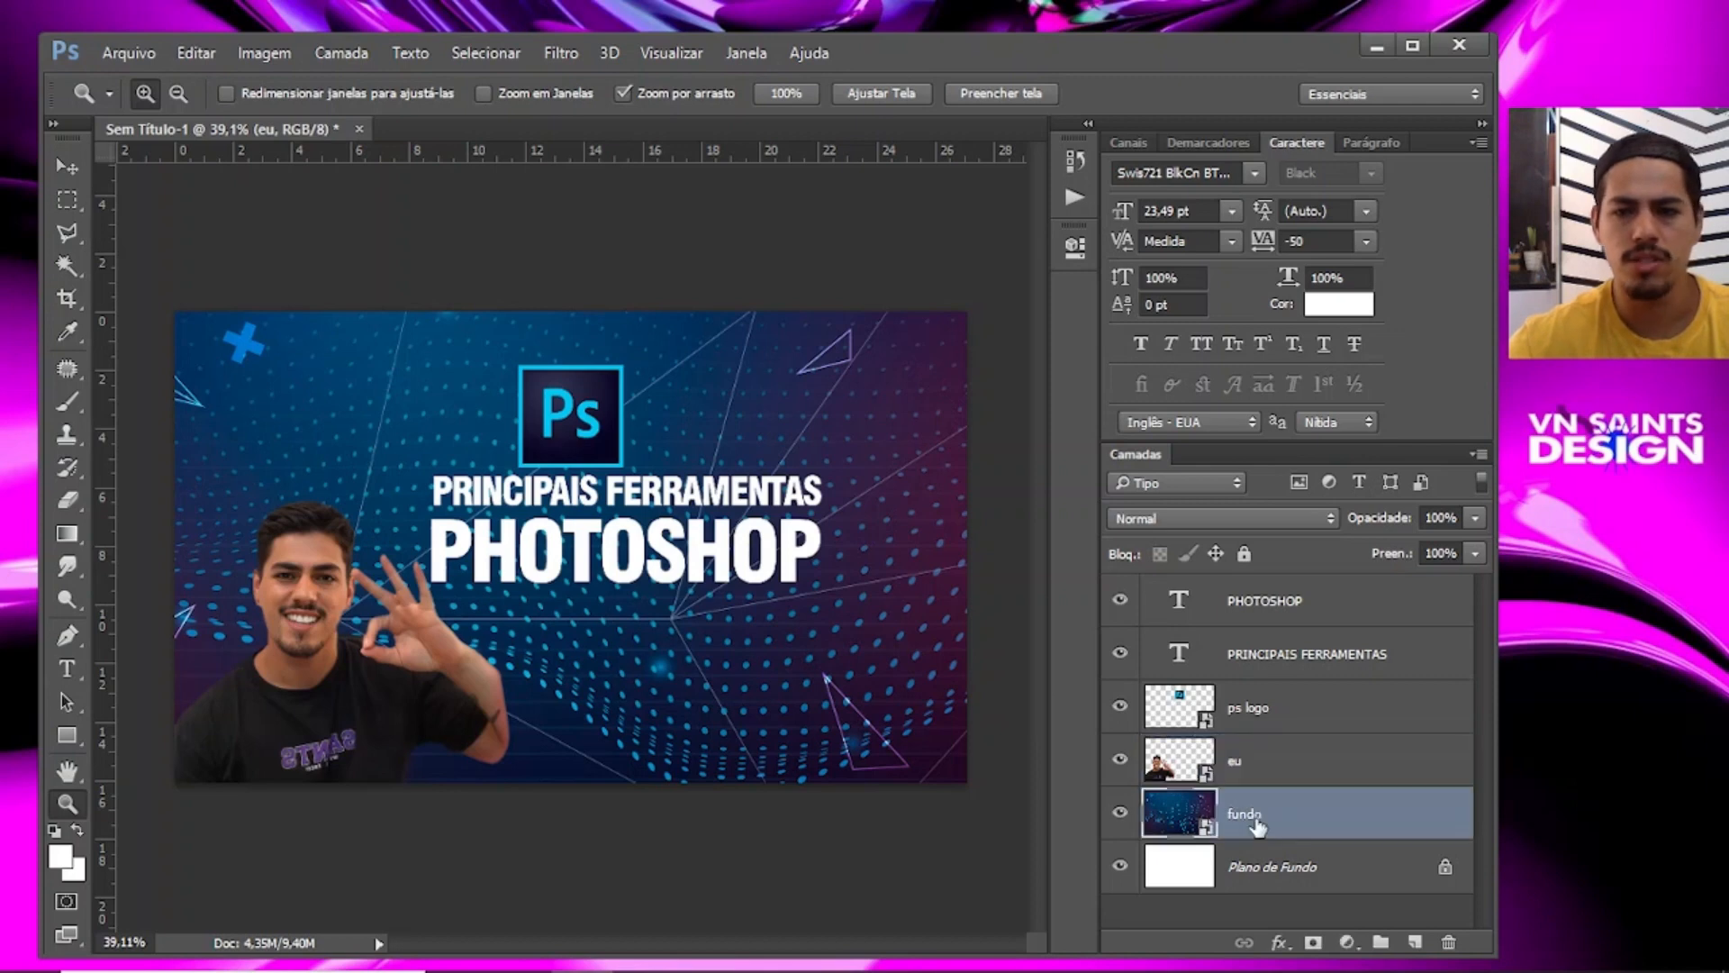
pyautogui.click(1119, 811)
pyautogui.click(1120, 811)
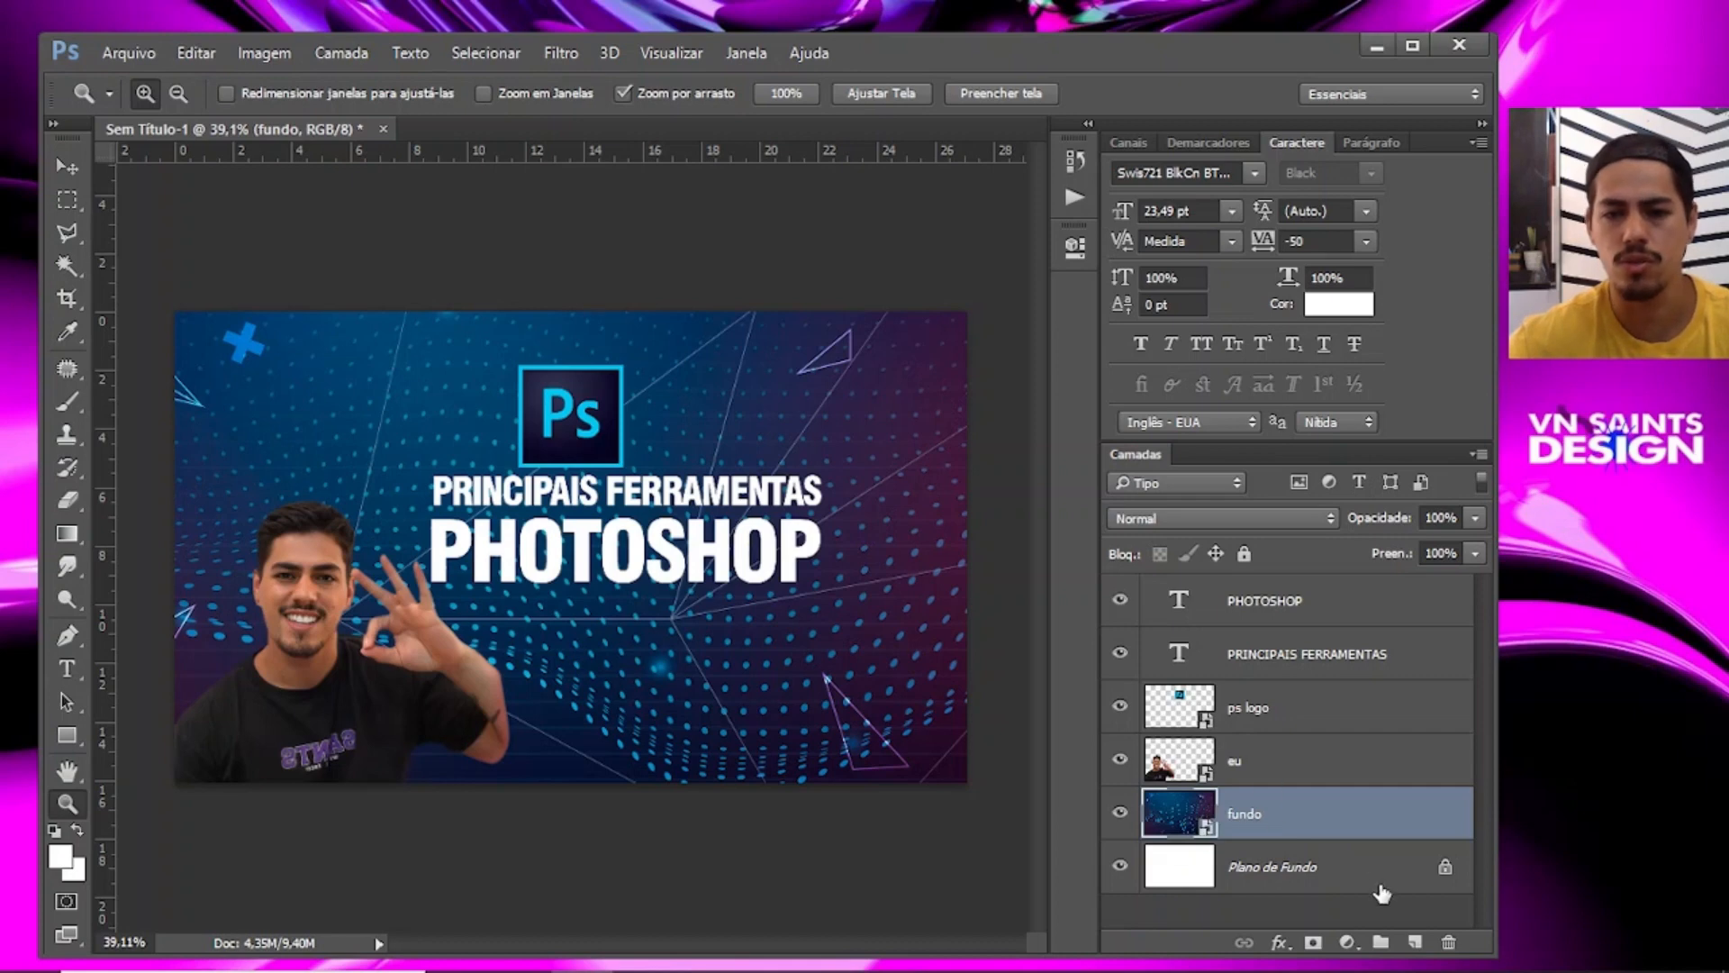
pyautogui.click(1349, 941)
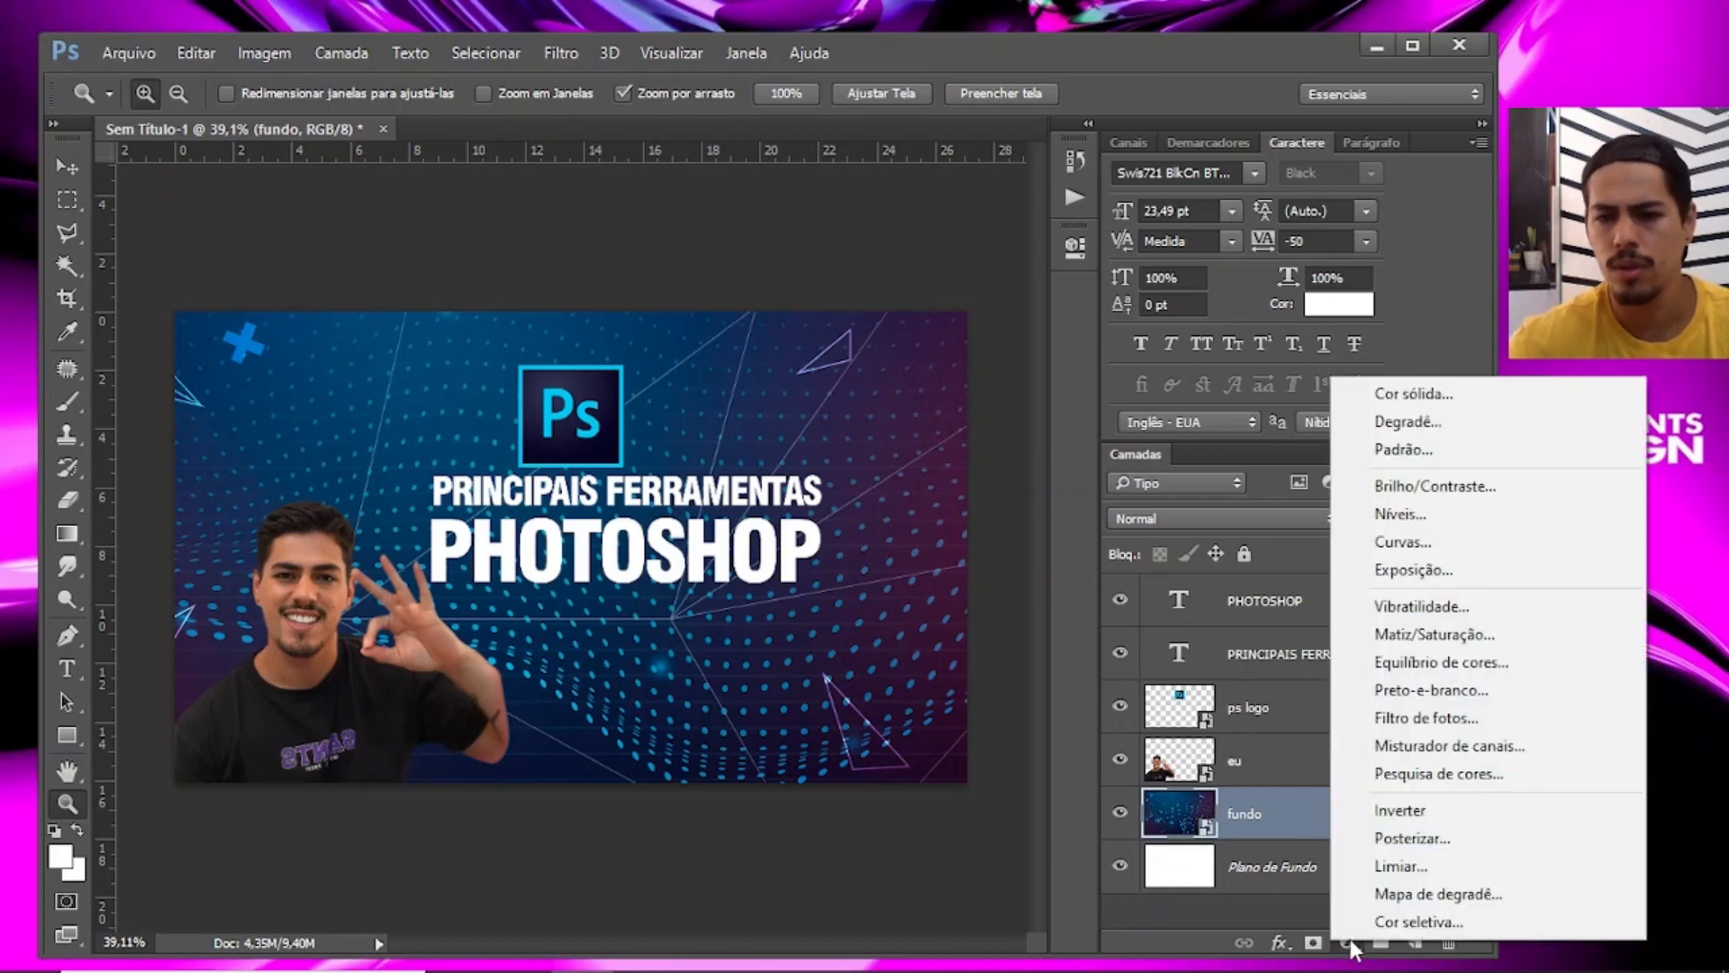
pyautogui.click(1295, 866)
pyautogui.click(1351, 939)
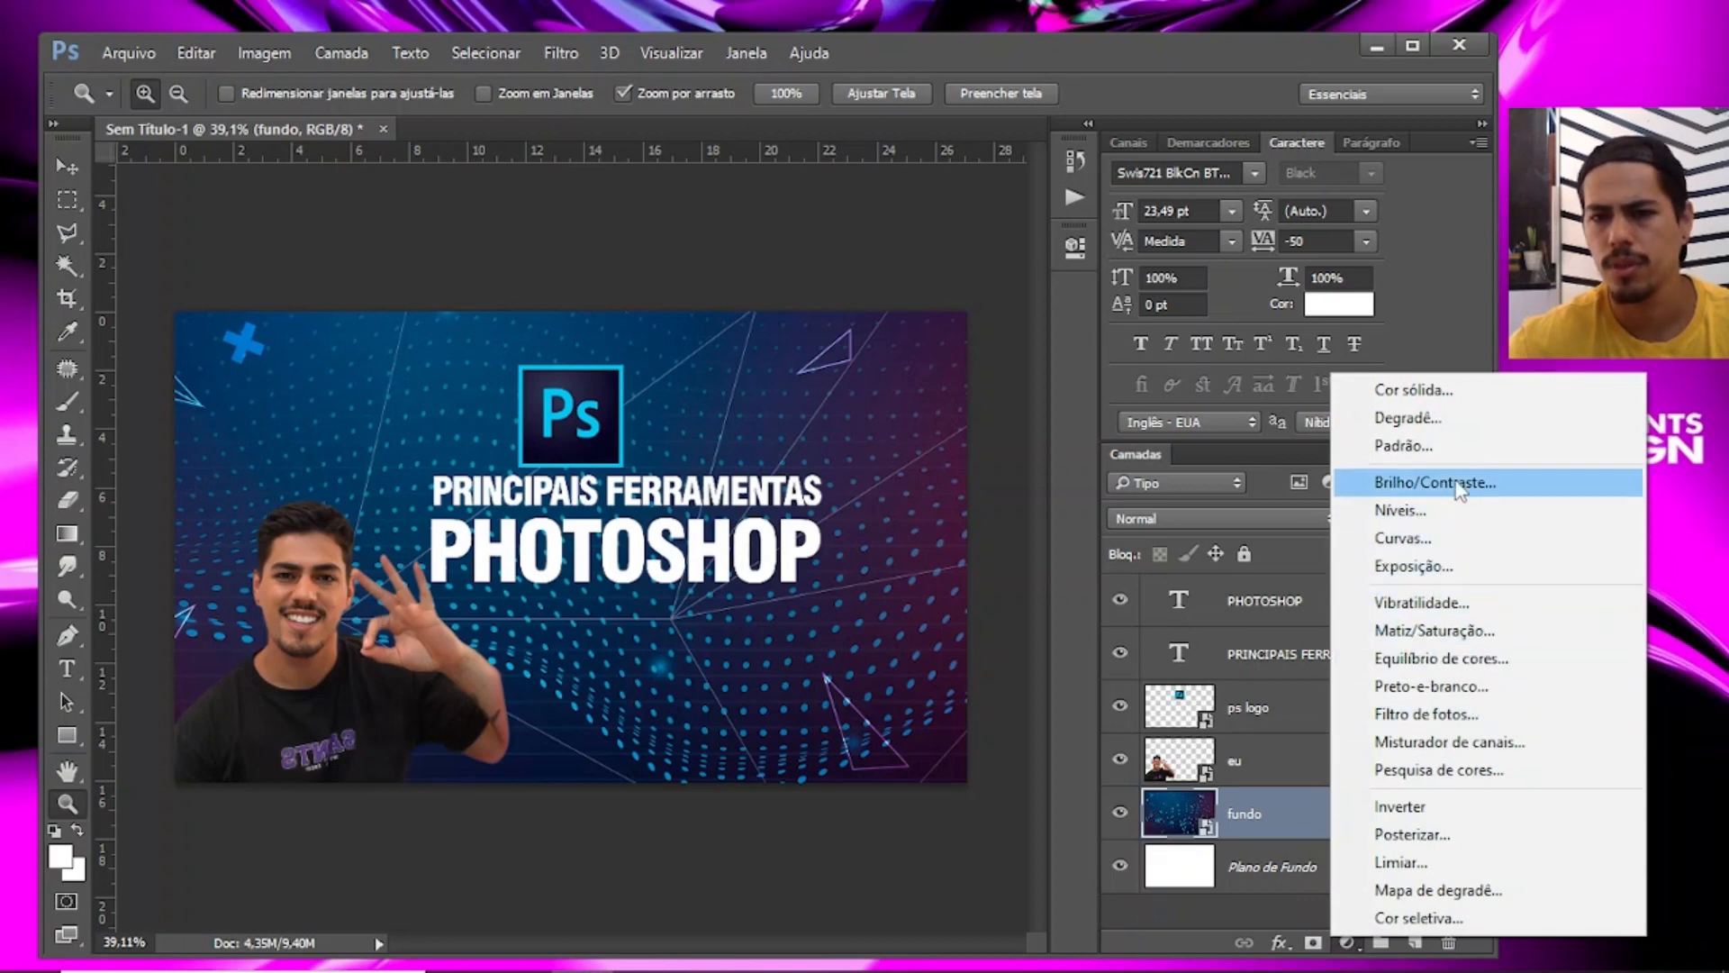
pyautogui.click(1453, 538)
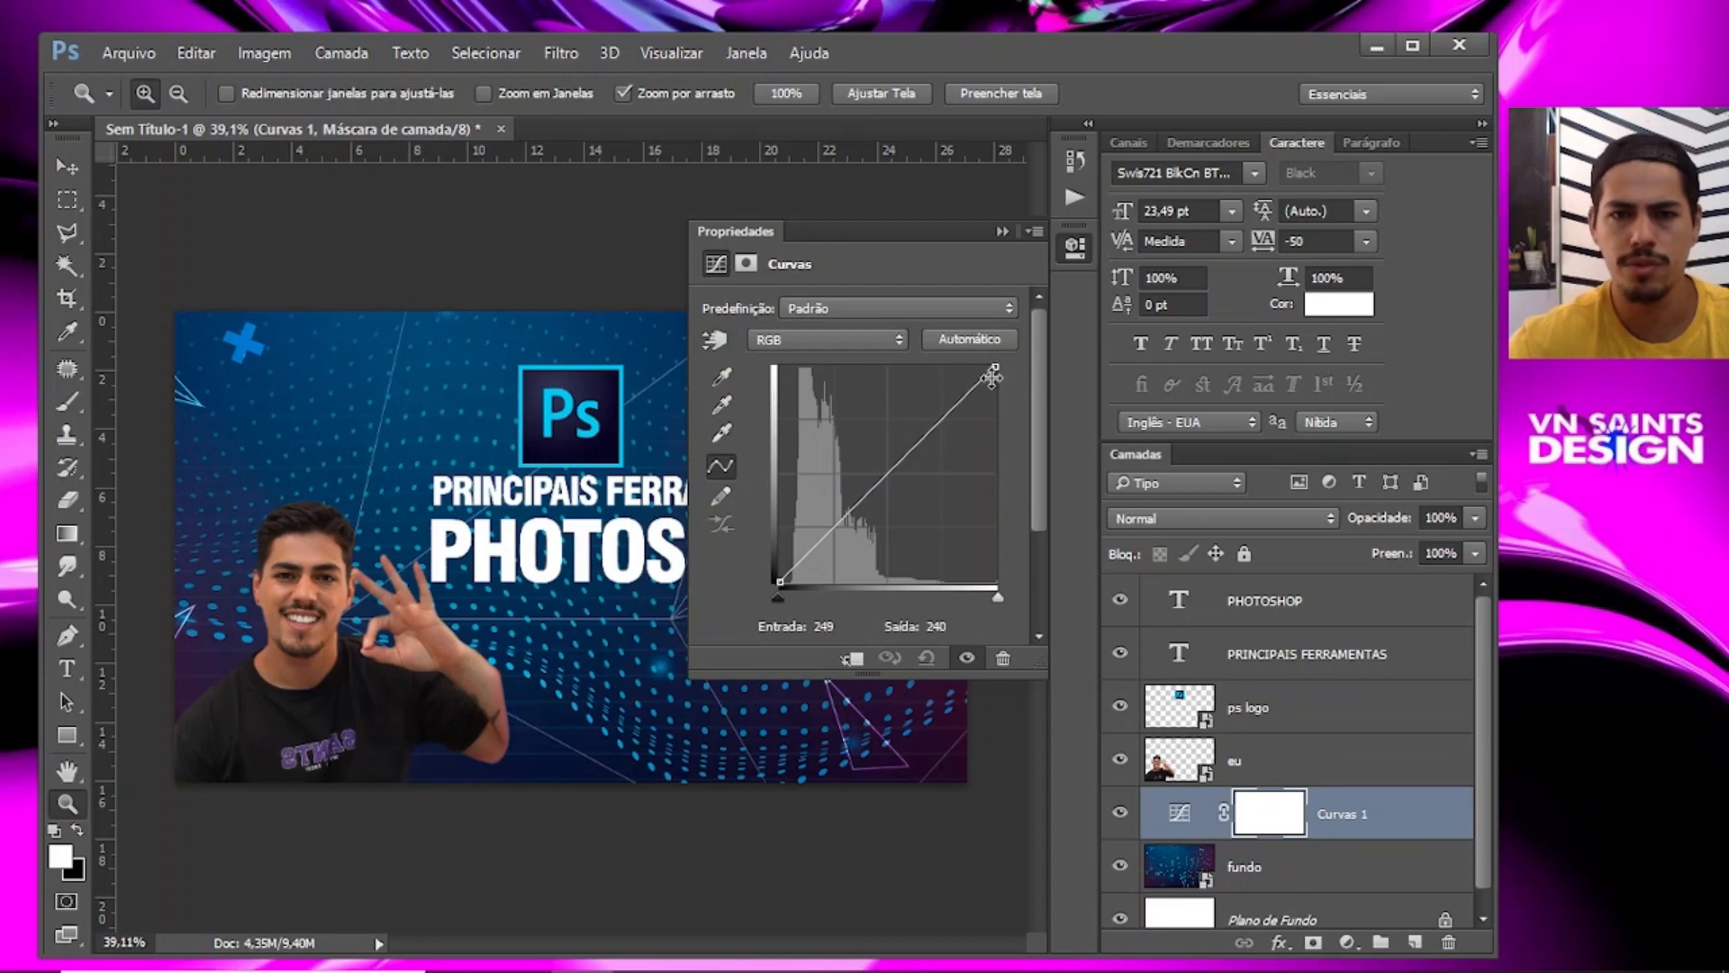
pyautogui.moveTo(996, 366); pyautogui.dragTo(1014, 410)
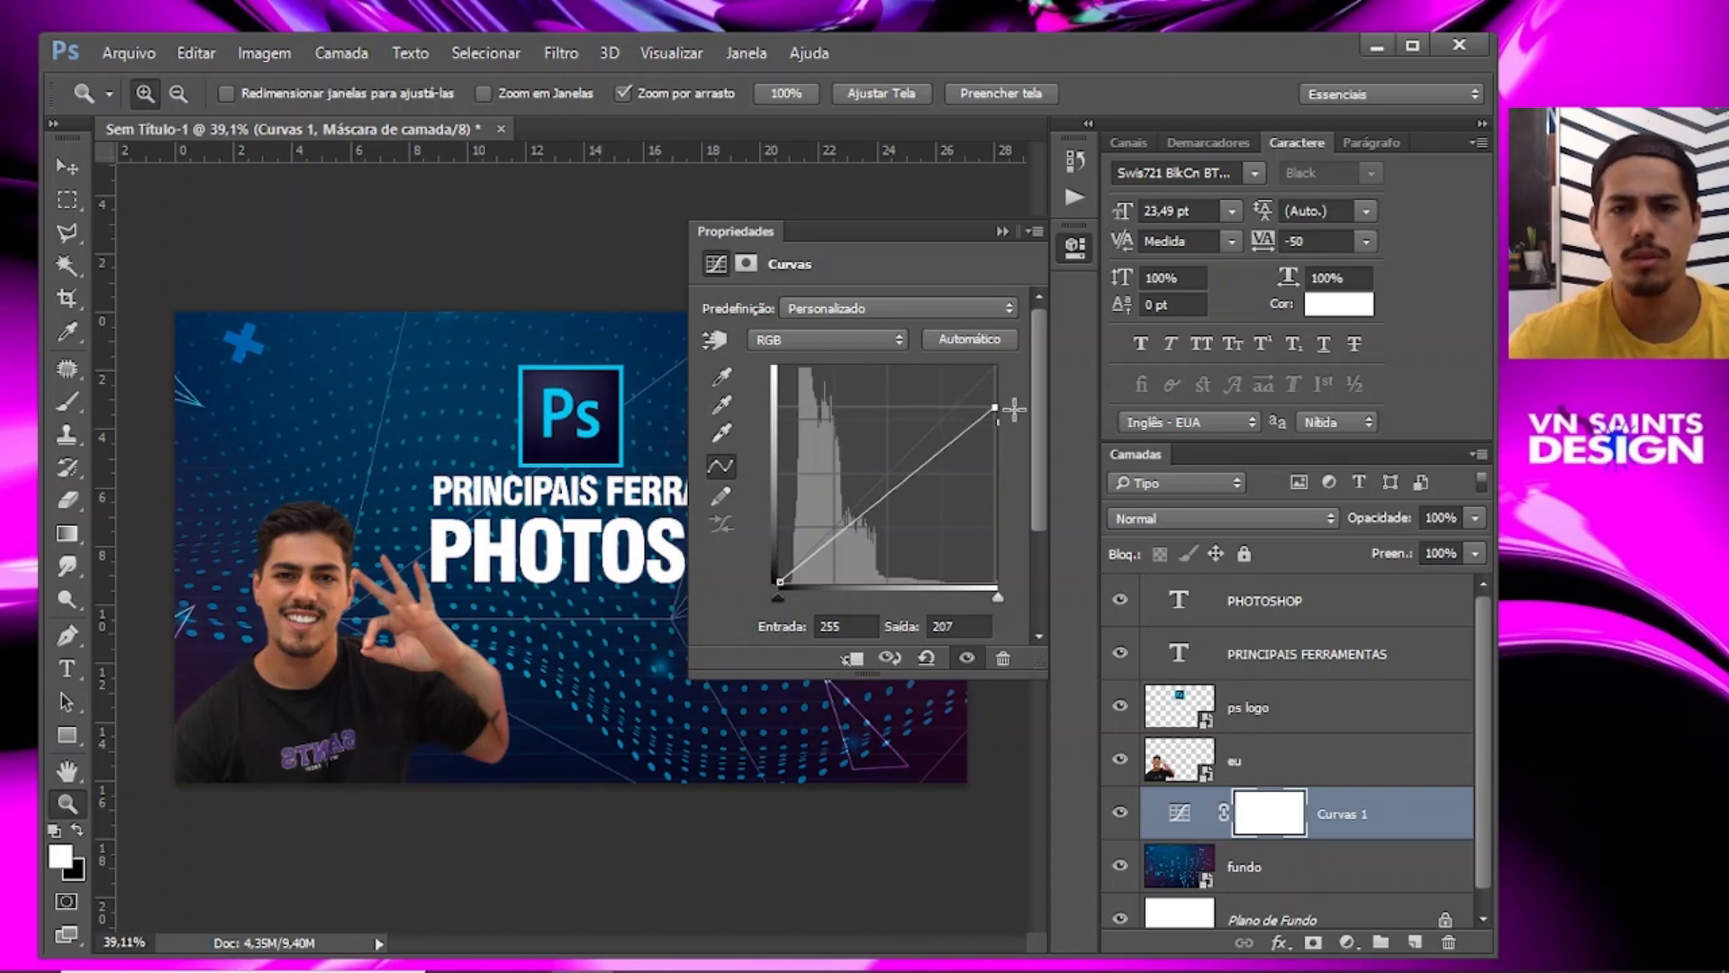
pyautogui.click(1002, 232)
# Compare the background with and without the Curves adjustment and recheck its settings.
pyautogui.click(1119, 815)
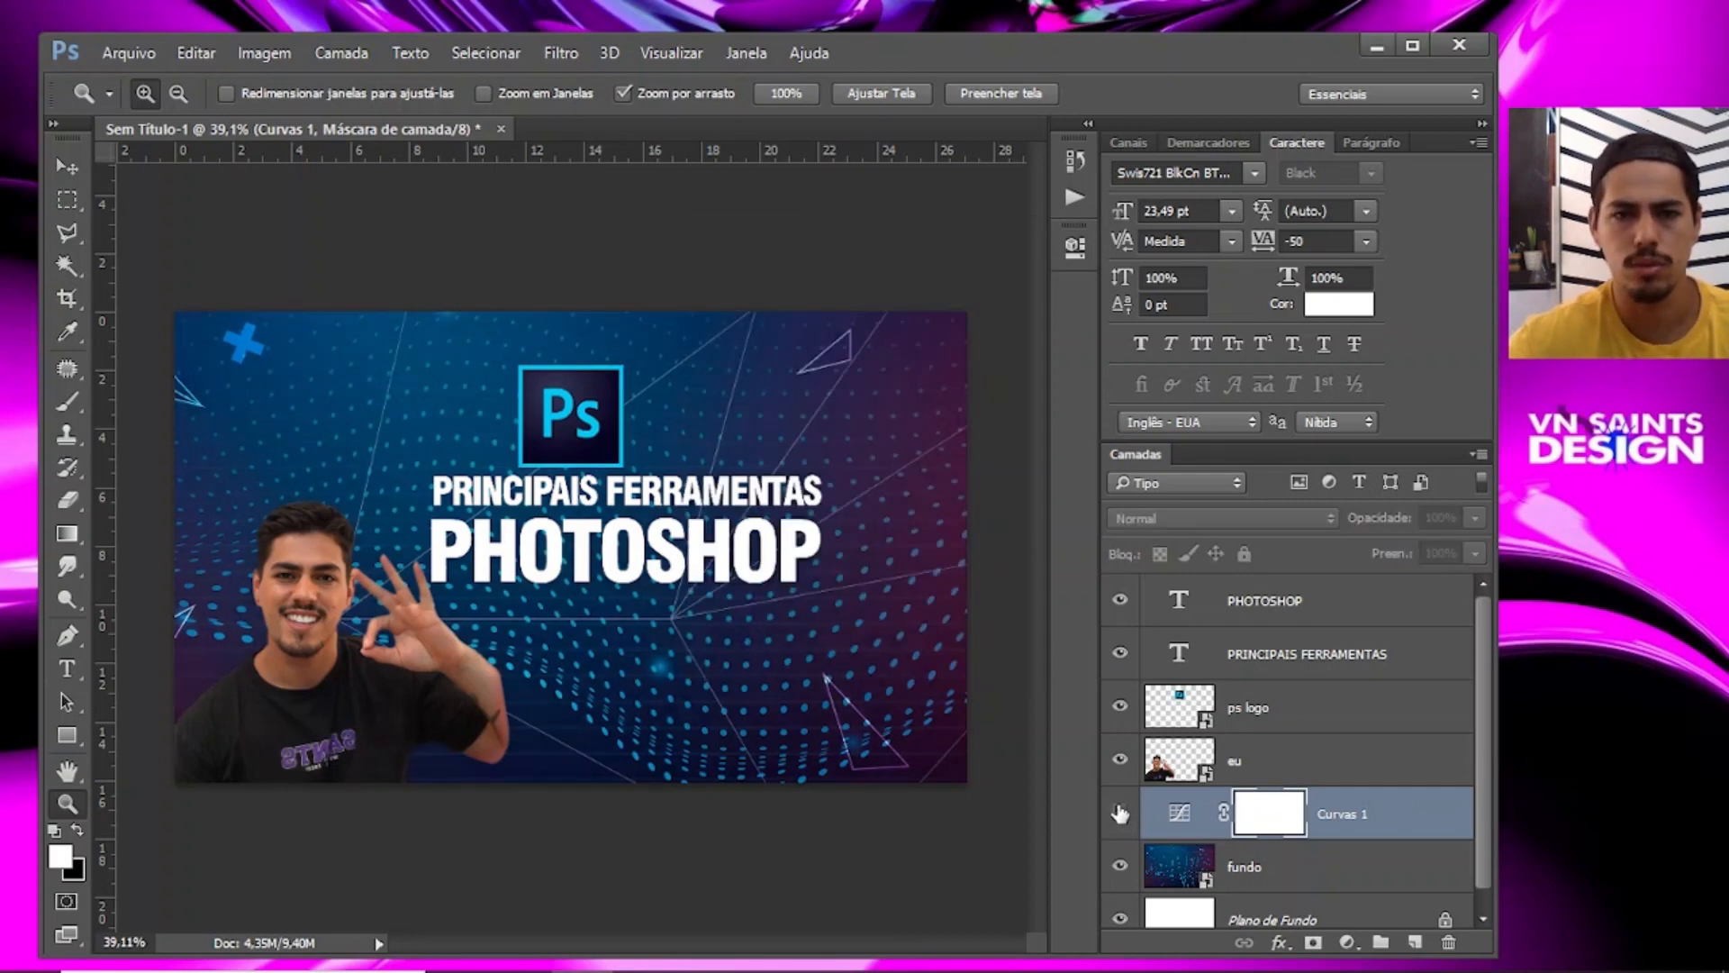
pyautogui.click(1119, 815)
pyautogui.moveTo(788, 328); pyautogui.dragTo(741, 441)
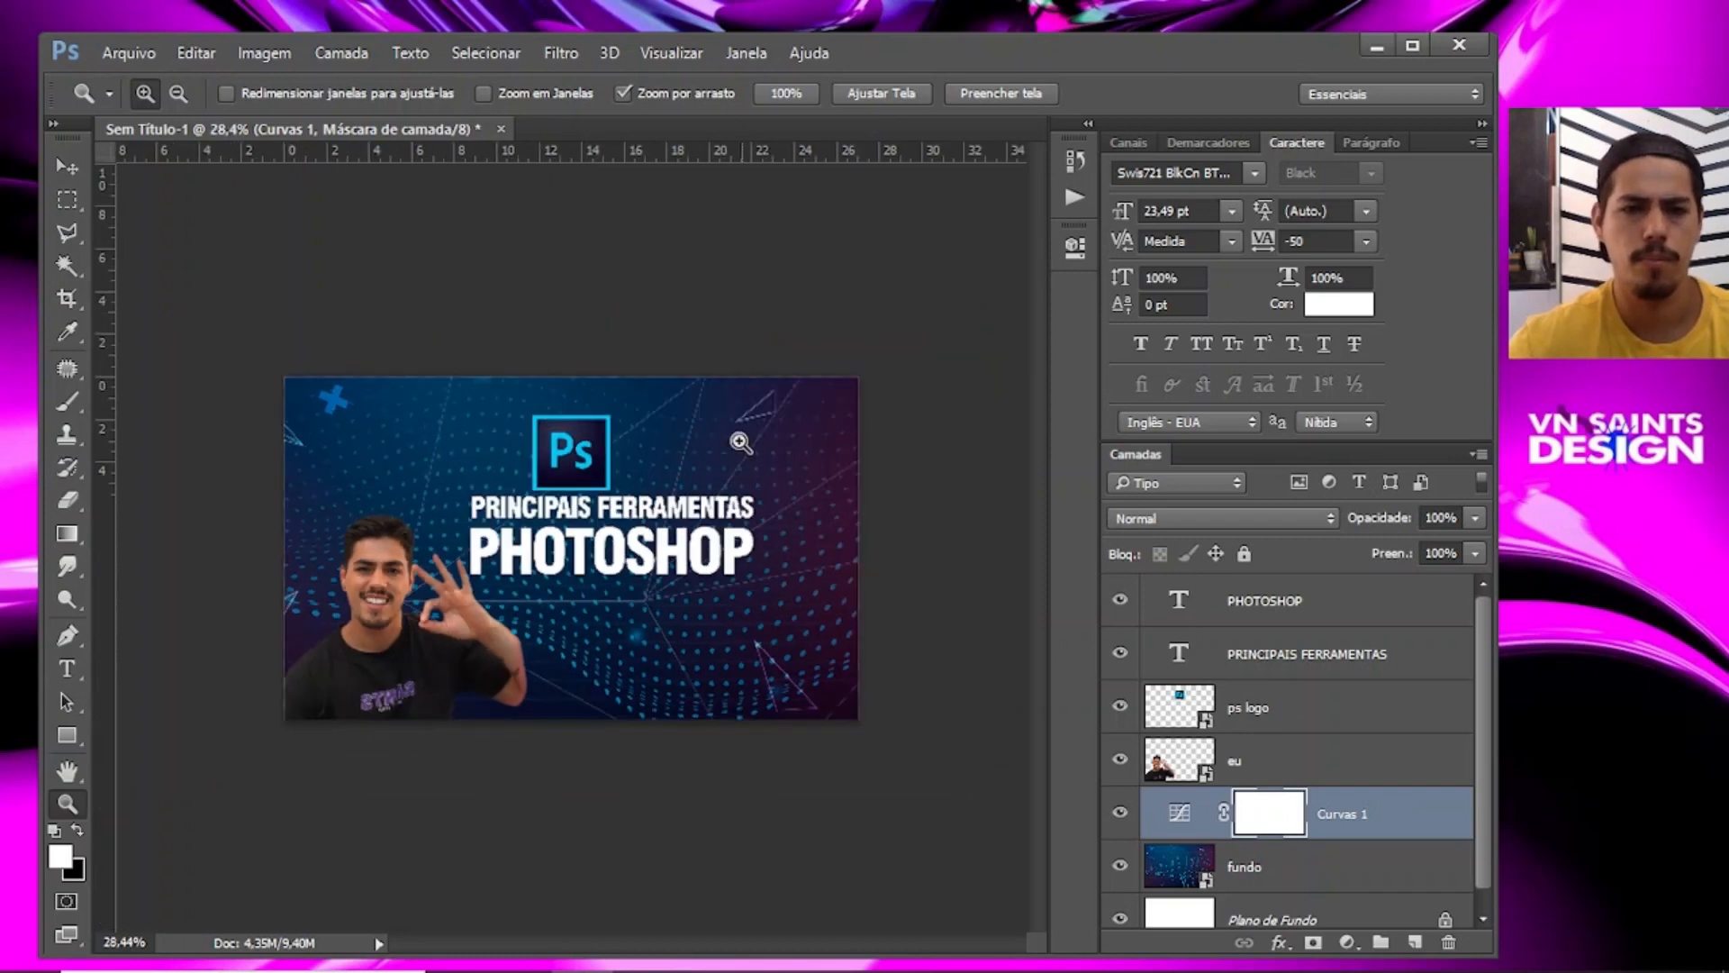
pyautogui.scroll(-1, 1441, 743)
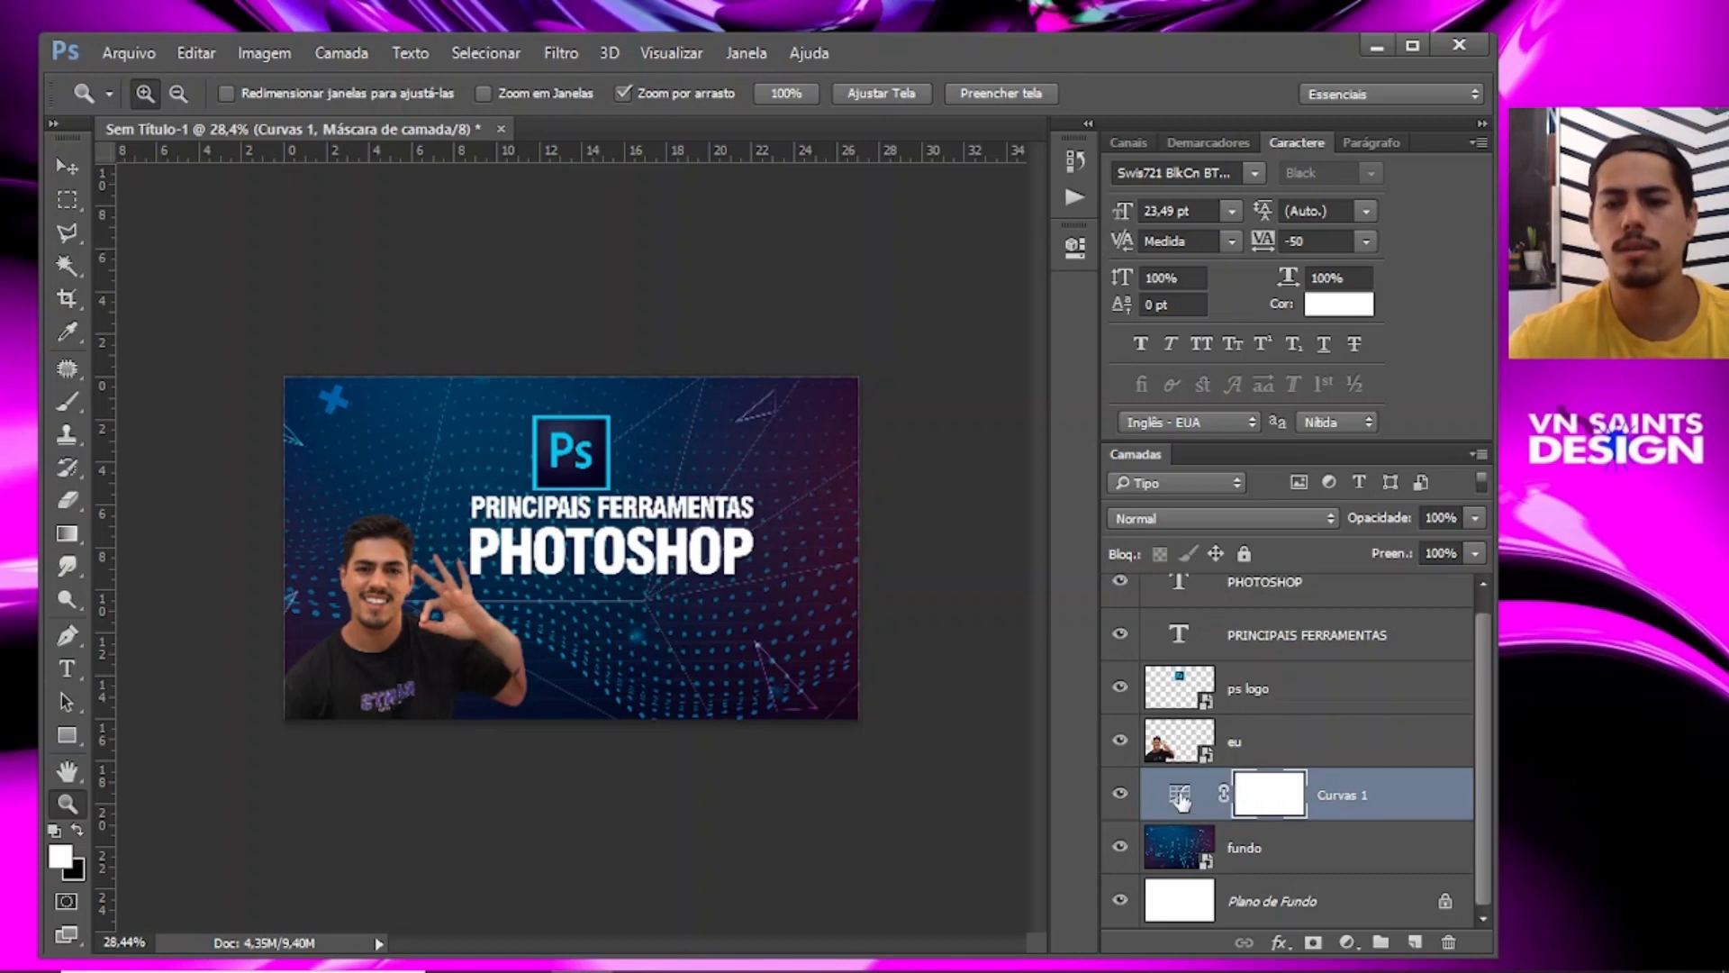
pyautogui.doubleClick(1180, 794)
pyautogui.click(1003, 231)
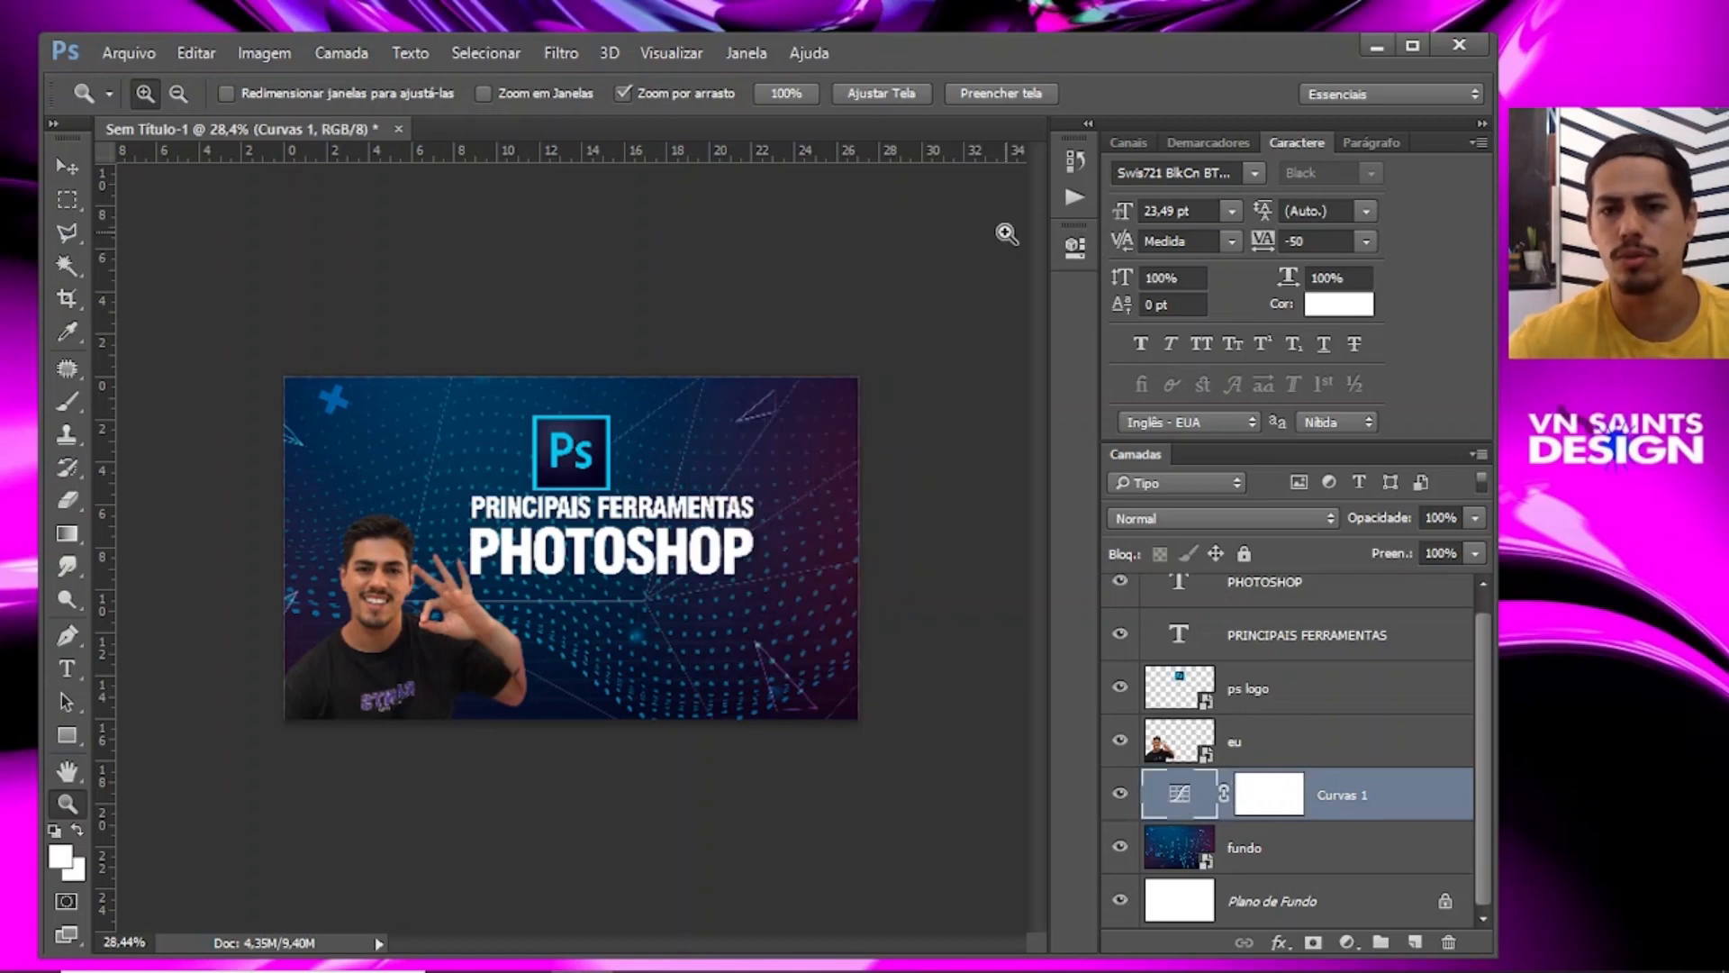
pyautogui.click(617, 617)
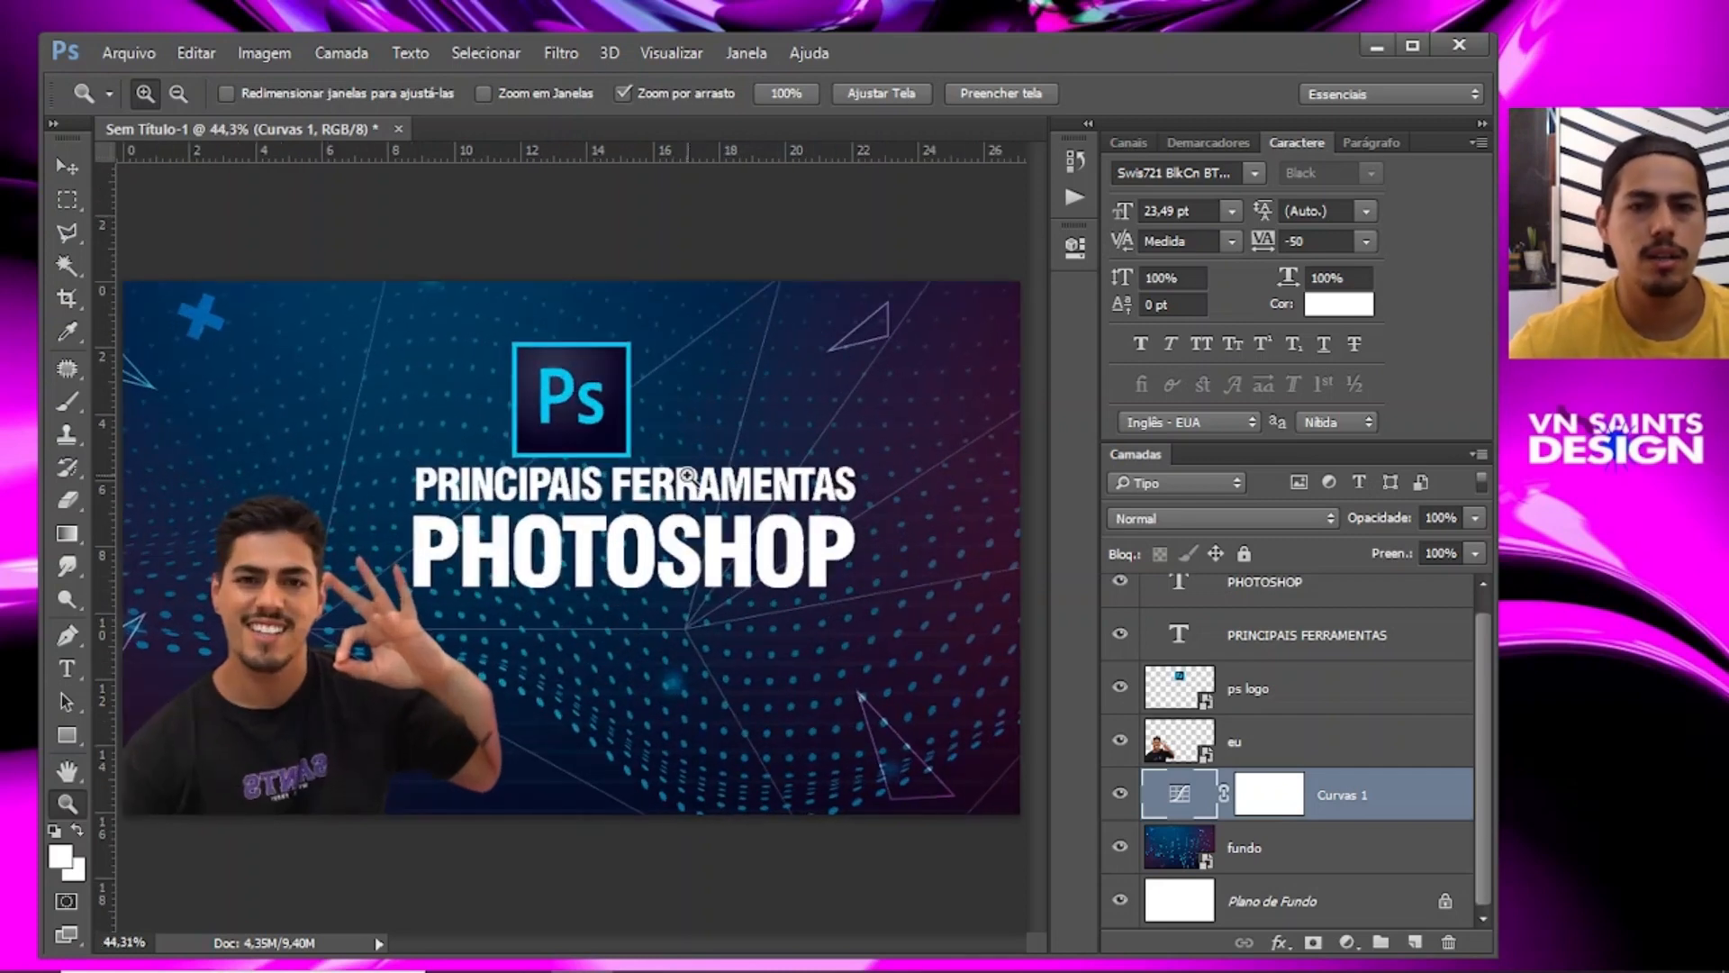
# Hide the ps logo layer to leave only the title text over the background.
pyautogui.moveTo(635, 457)
pyautogui.mouseDown()
pyautogui.moveTo(613, 454)
pyautogui.moveTo(637, 465)
pyautogui.mouseUp()
pyautogui.moveTo(678, 567); pyautogui.dragTo(828, 550)
pyautogui.scroll(1, 1300, 736)
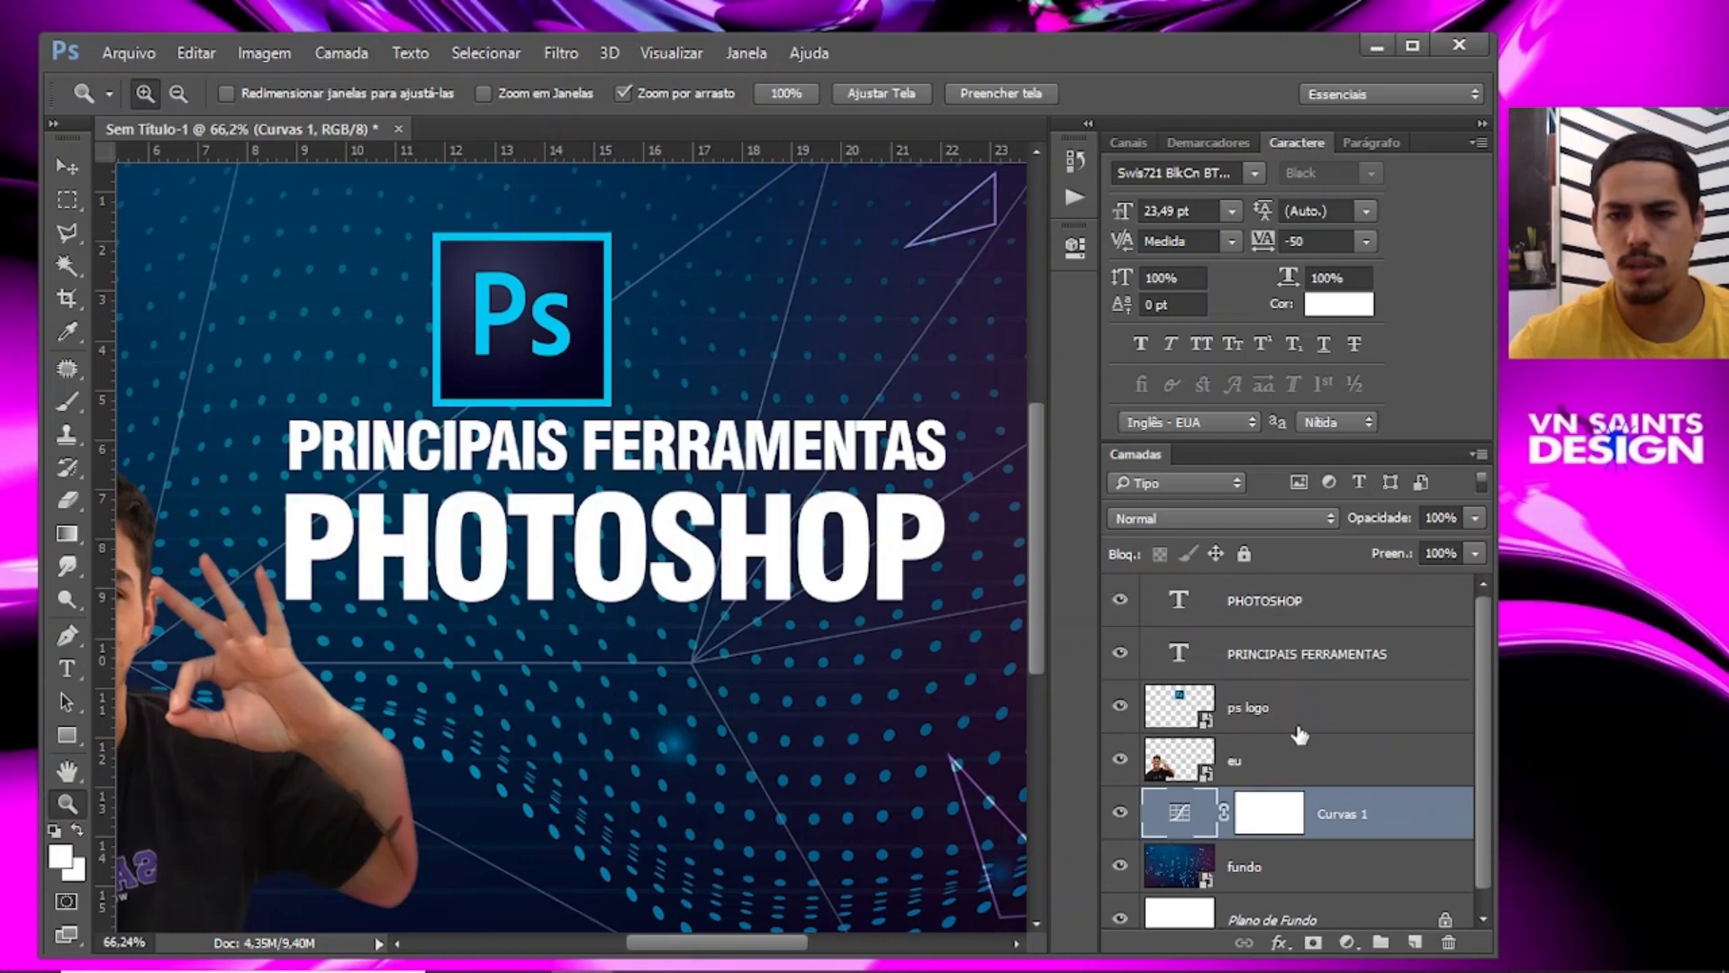
pyautogui.click(1121, 707)
# Duplicate the "PHOTOSHOP" and "PRINCIPAIS FERRAMENTAS" text layers and merge the two copies into one raster layer.
pyautogui.click(1311, 655)
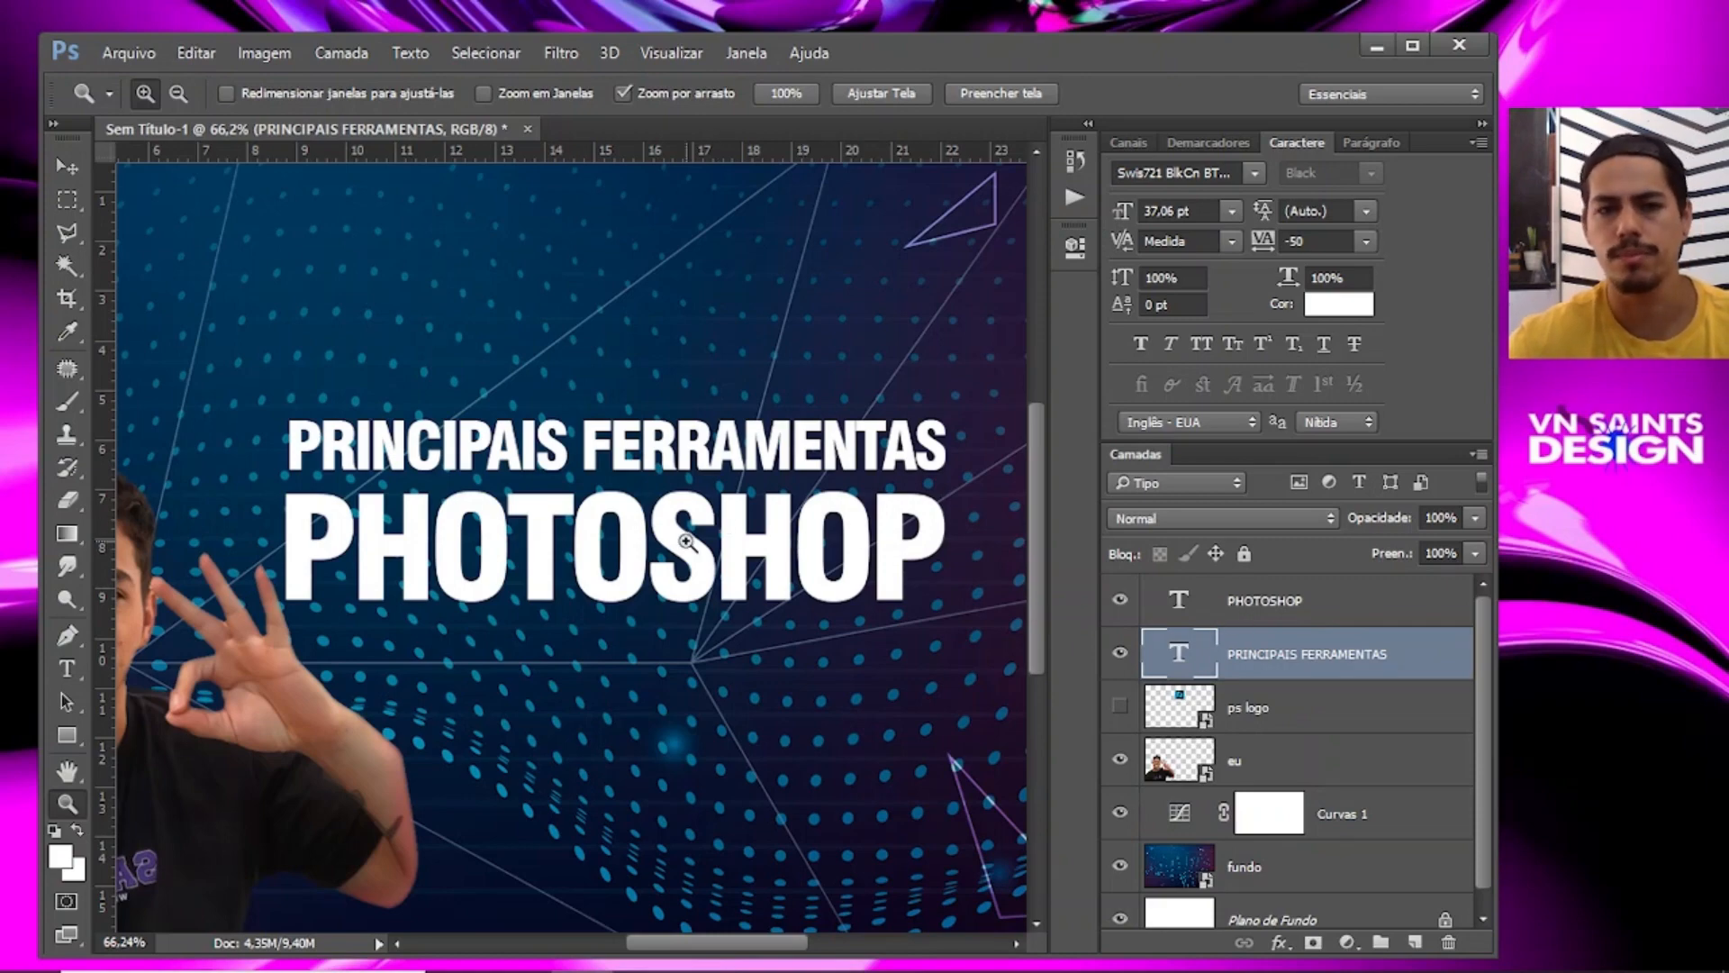
pyautogui.moveTo(609, 586); pyautogui.dragTo(574, 578)
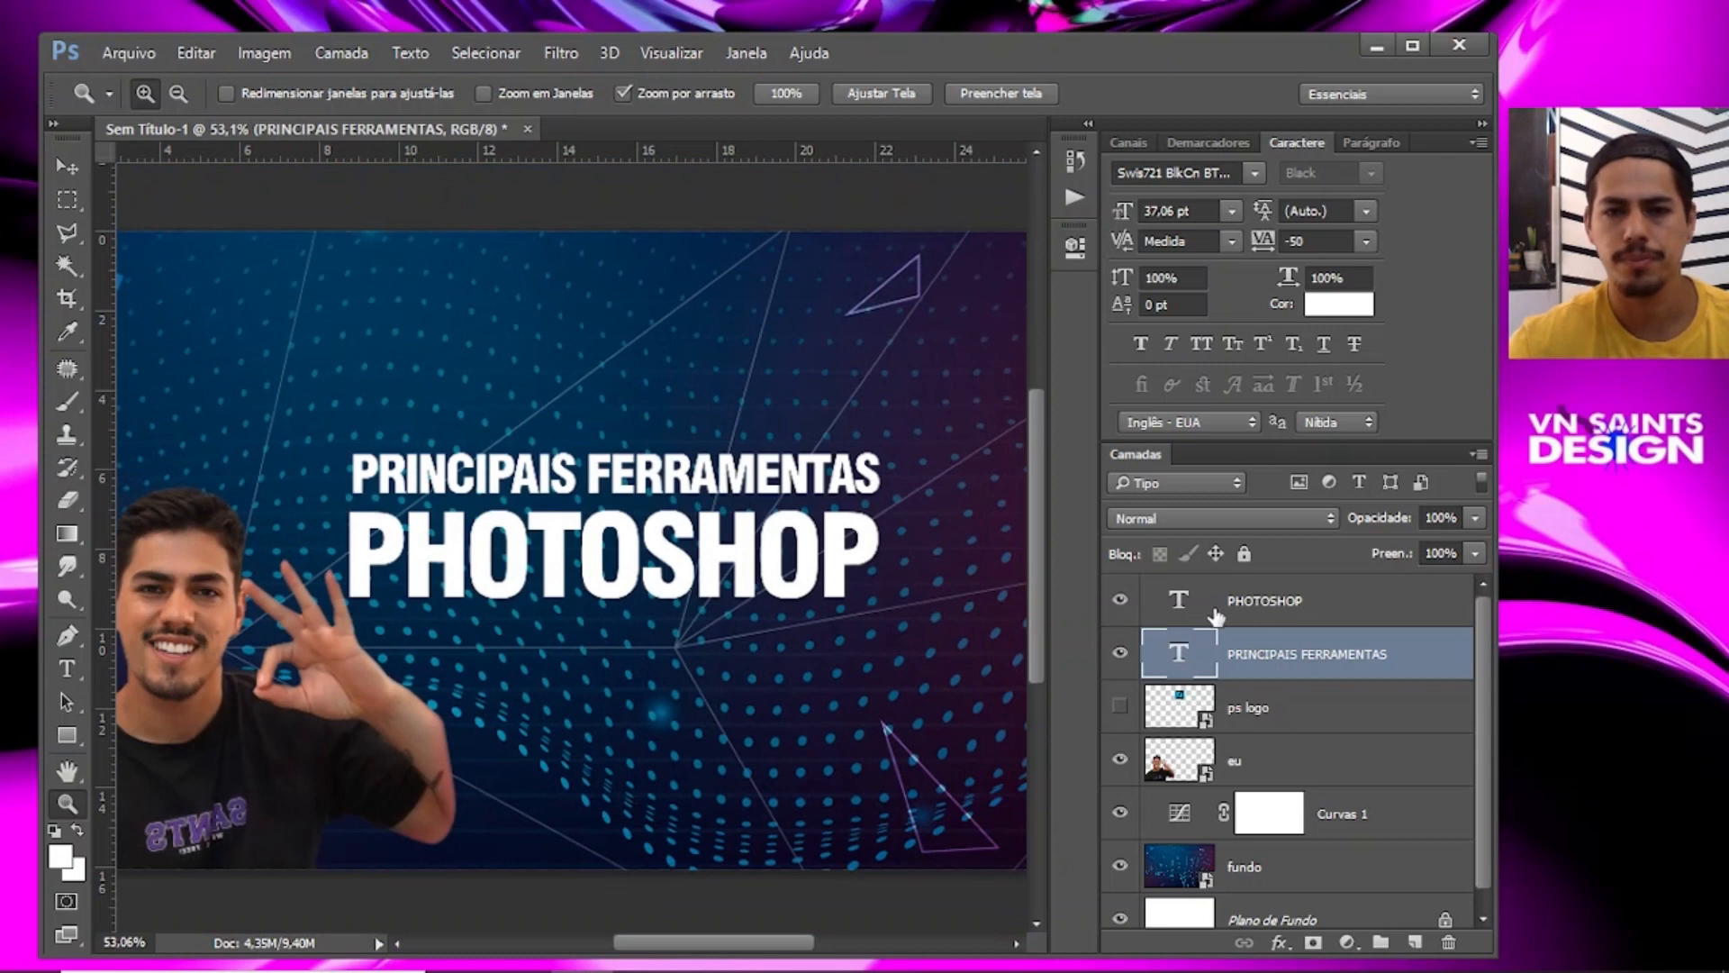
pyautogui.keyDown('shift'); pyautogui.click(1383, 618); pyautogui.keyUp('shift')
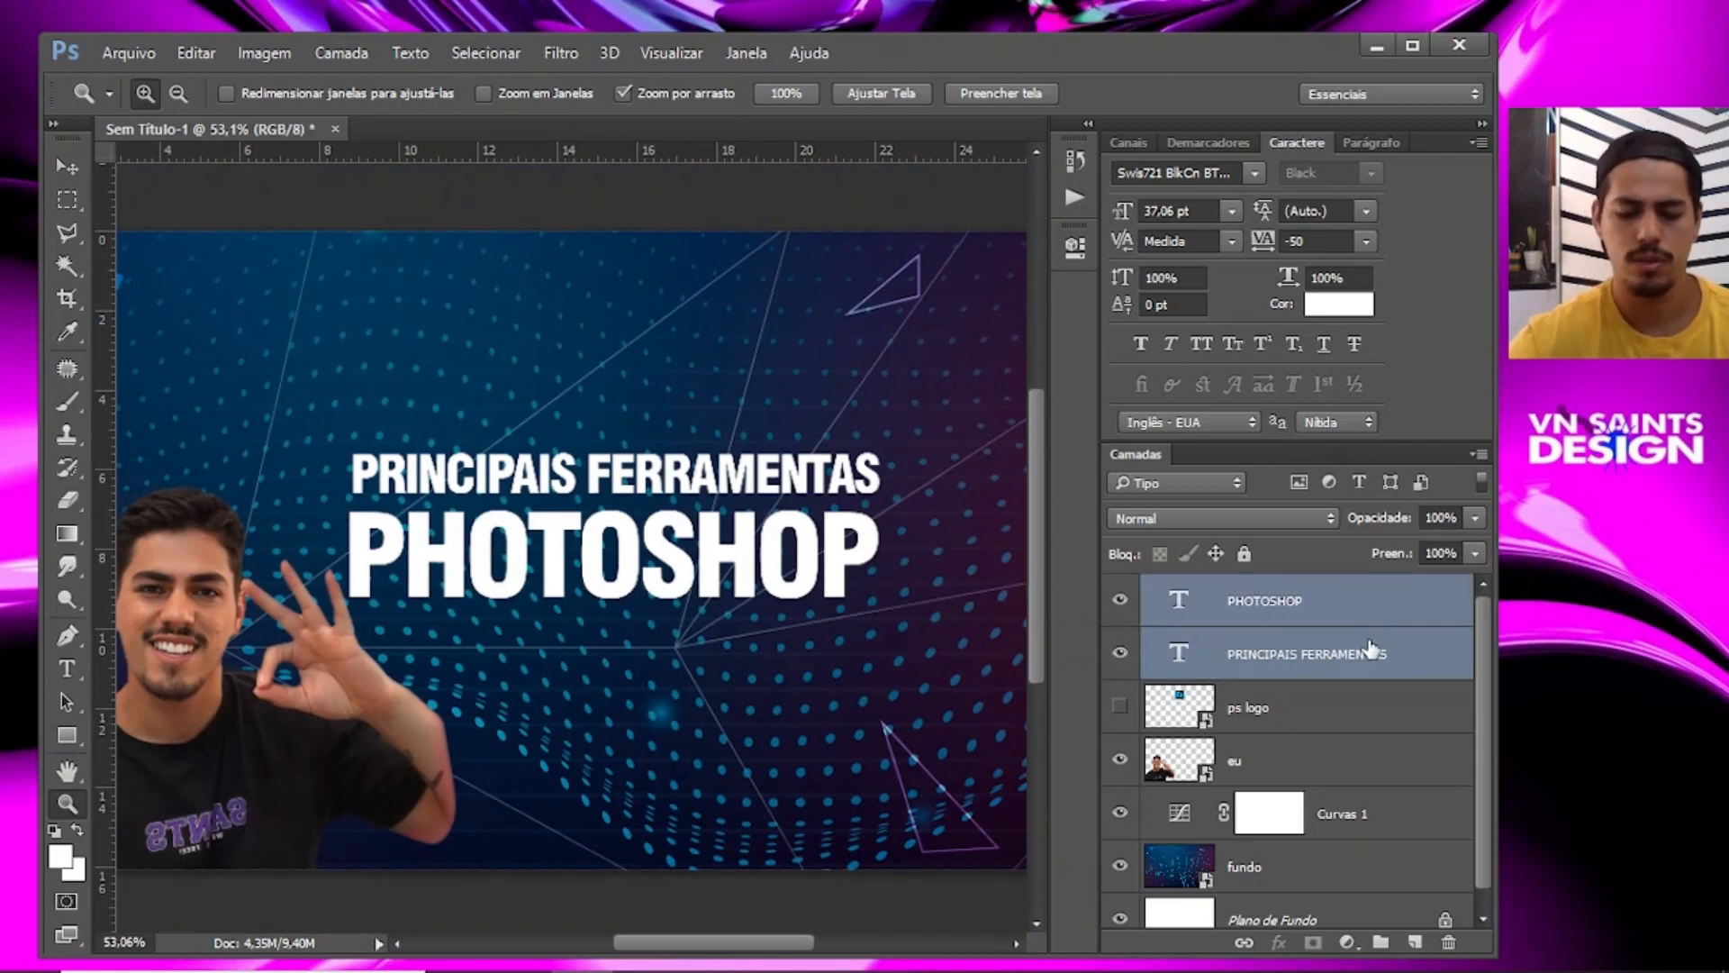
pyautogui.hotkey('ctrl', 'j')
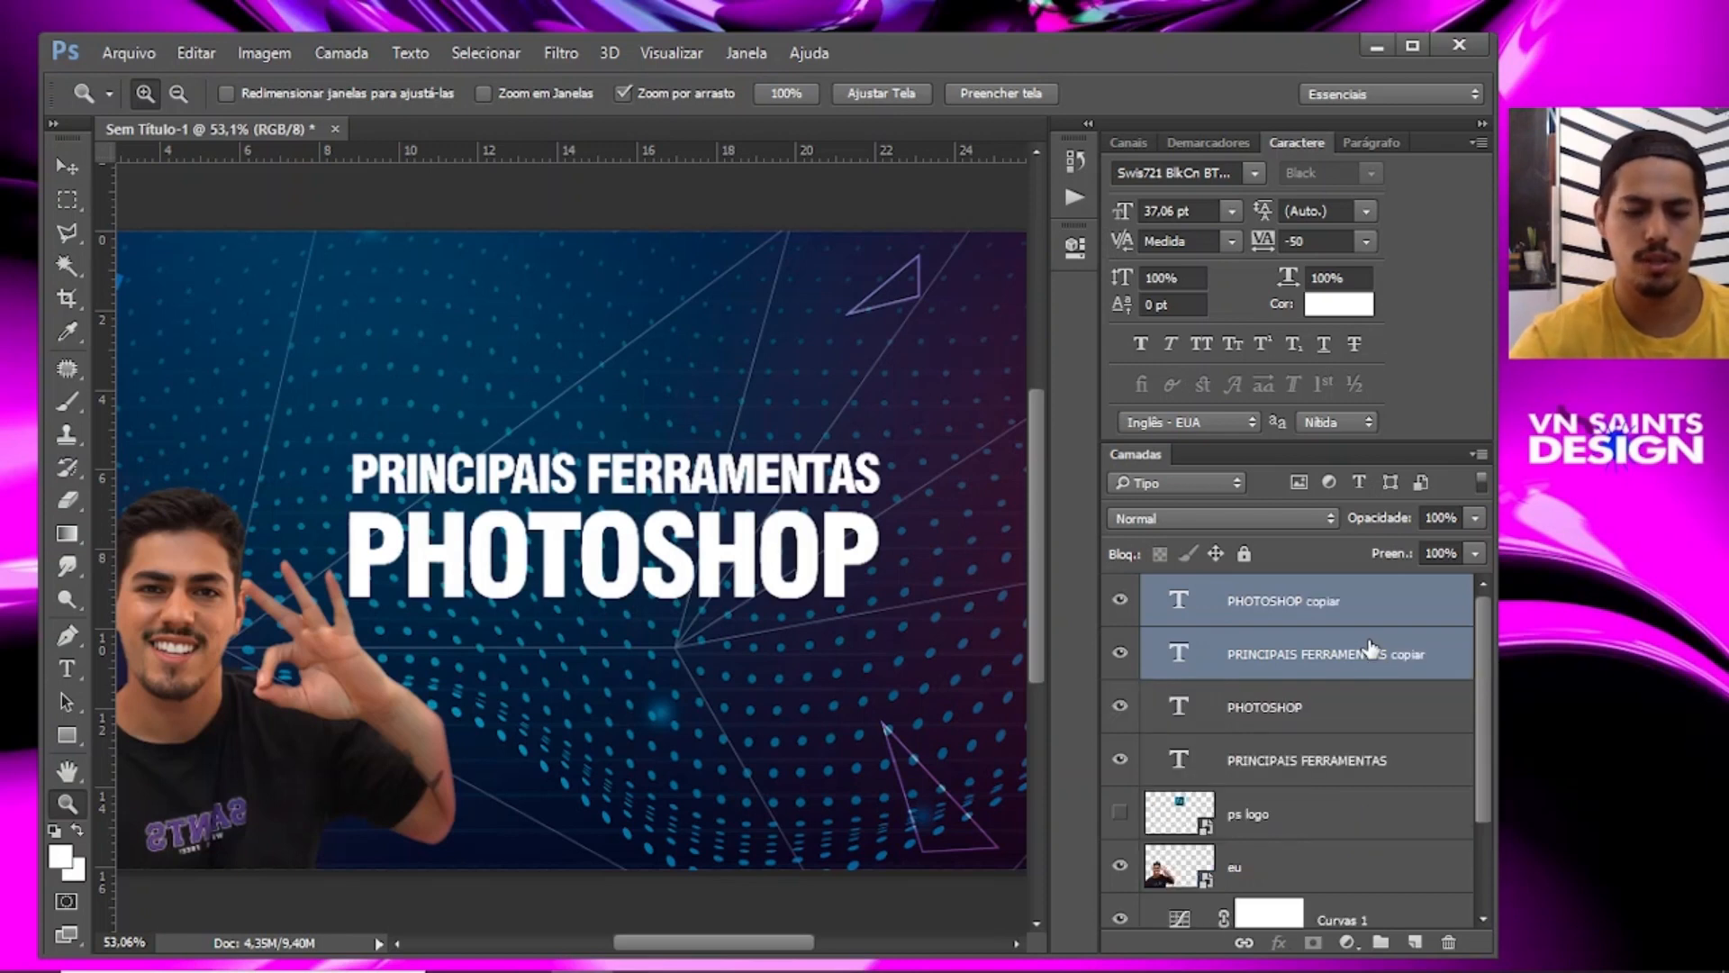
pyautogui.hotkey('ctrl', 'e')
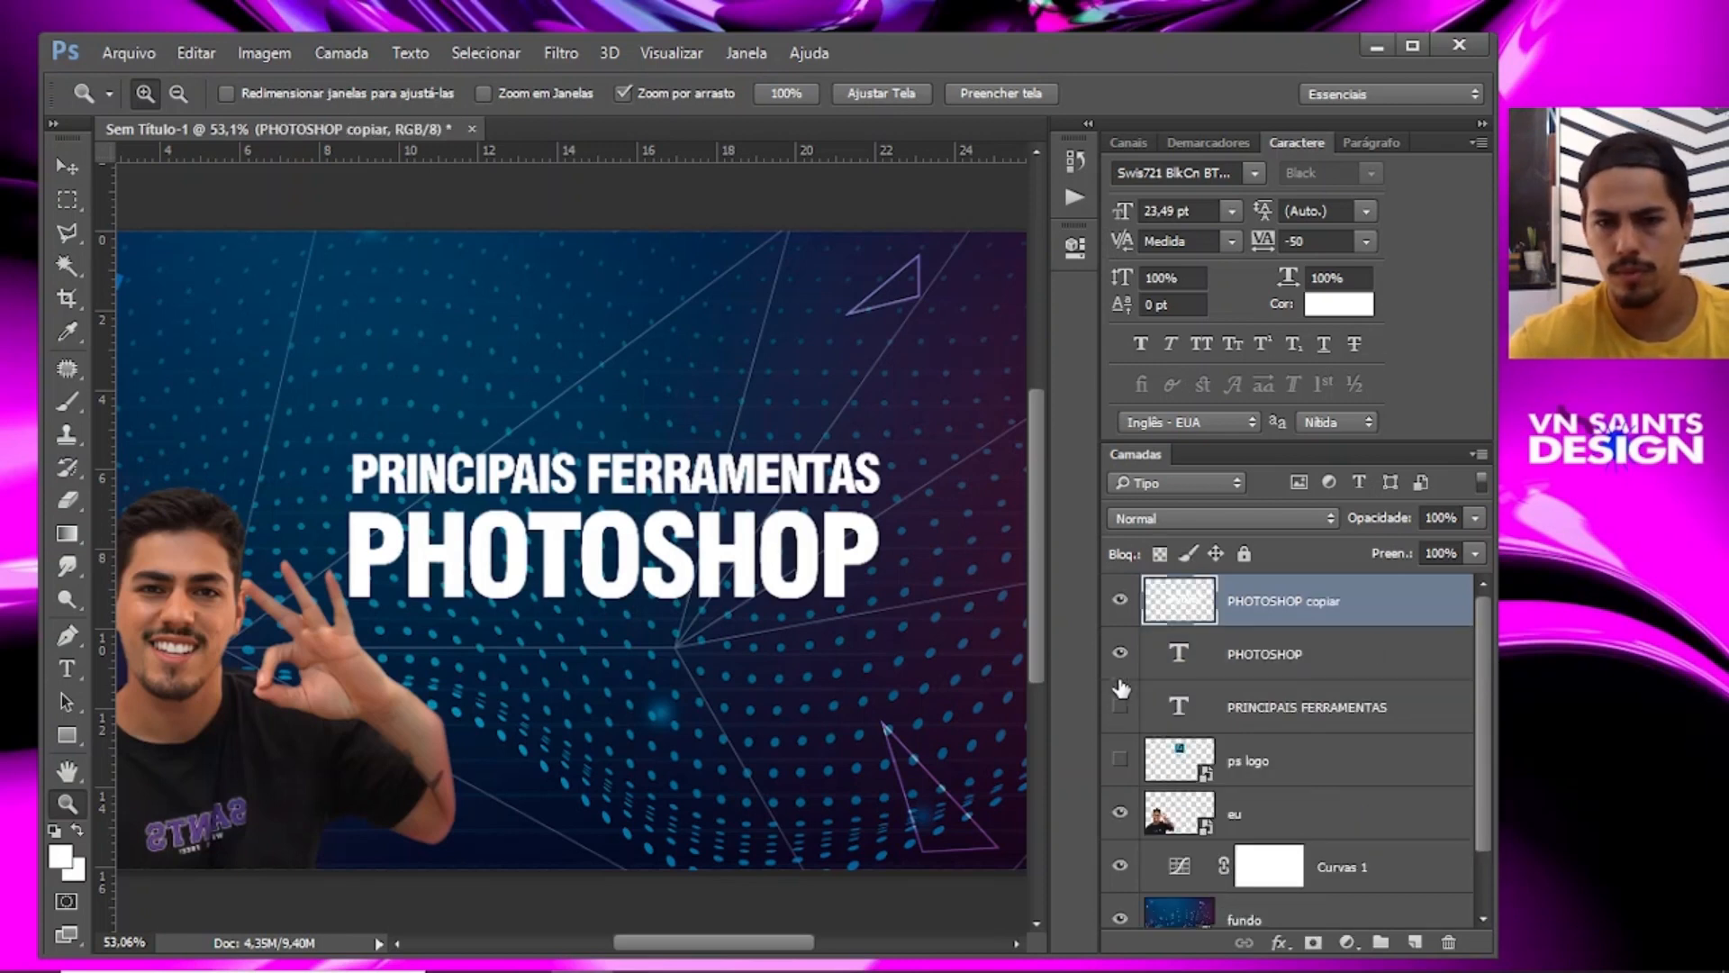
# Hide the original title text layers and inspect the merged title copy up close.
pyautogui.click(1120, 652)
pyautogui.click(1119, 599)
pyautogui.click(1120, 602)
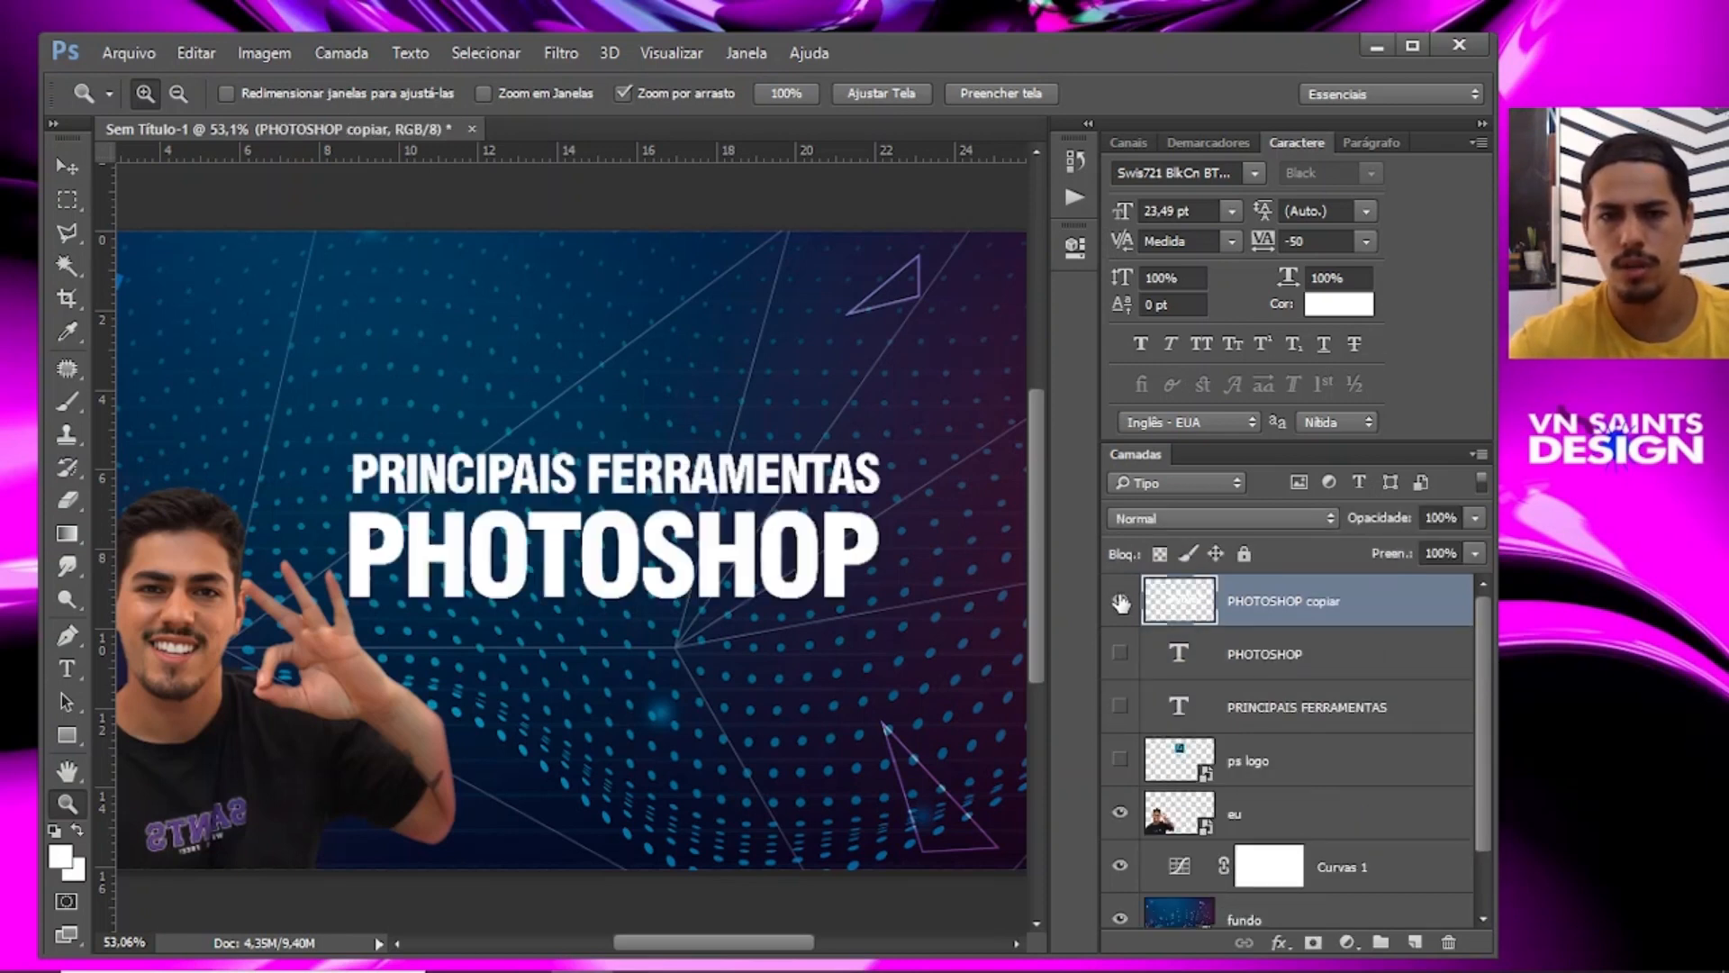
pyautogui.click(880, 551)
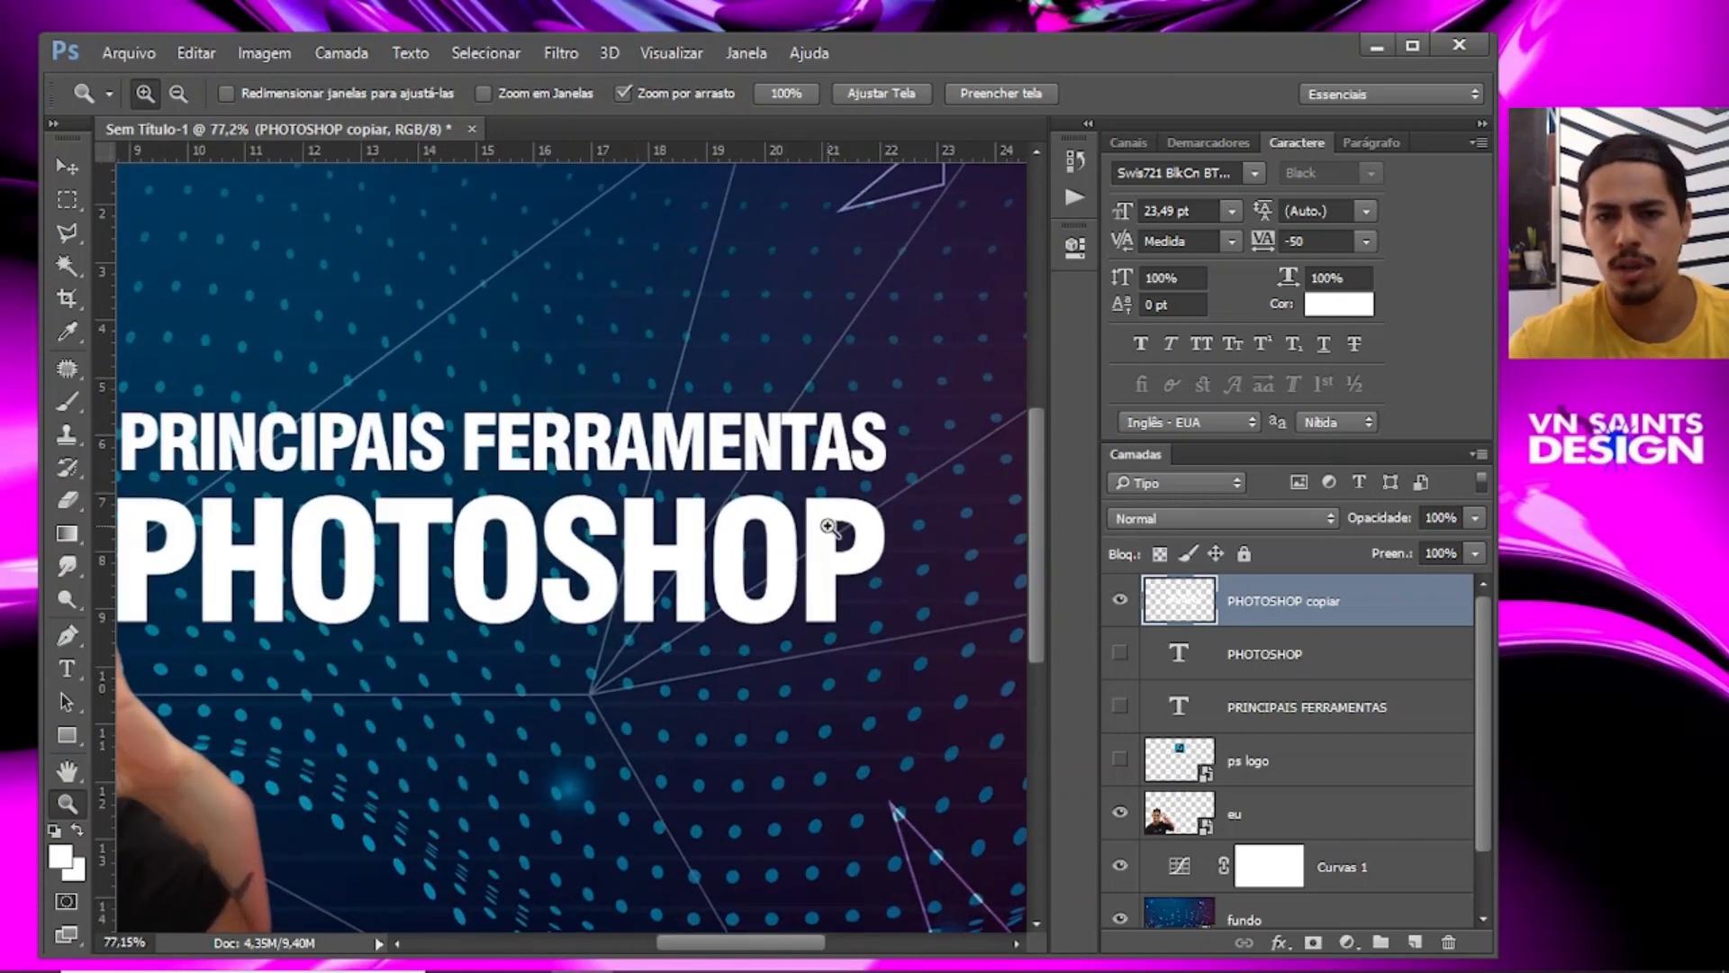
pyautogui.moveTo(828, 526); pyautogui.dragTo(946, 567)
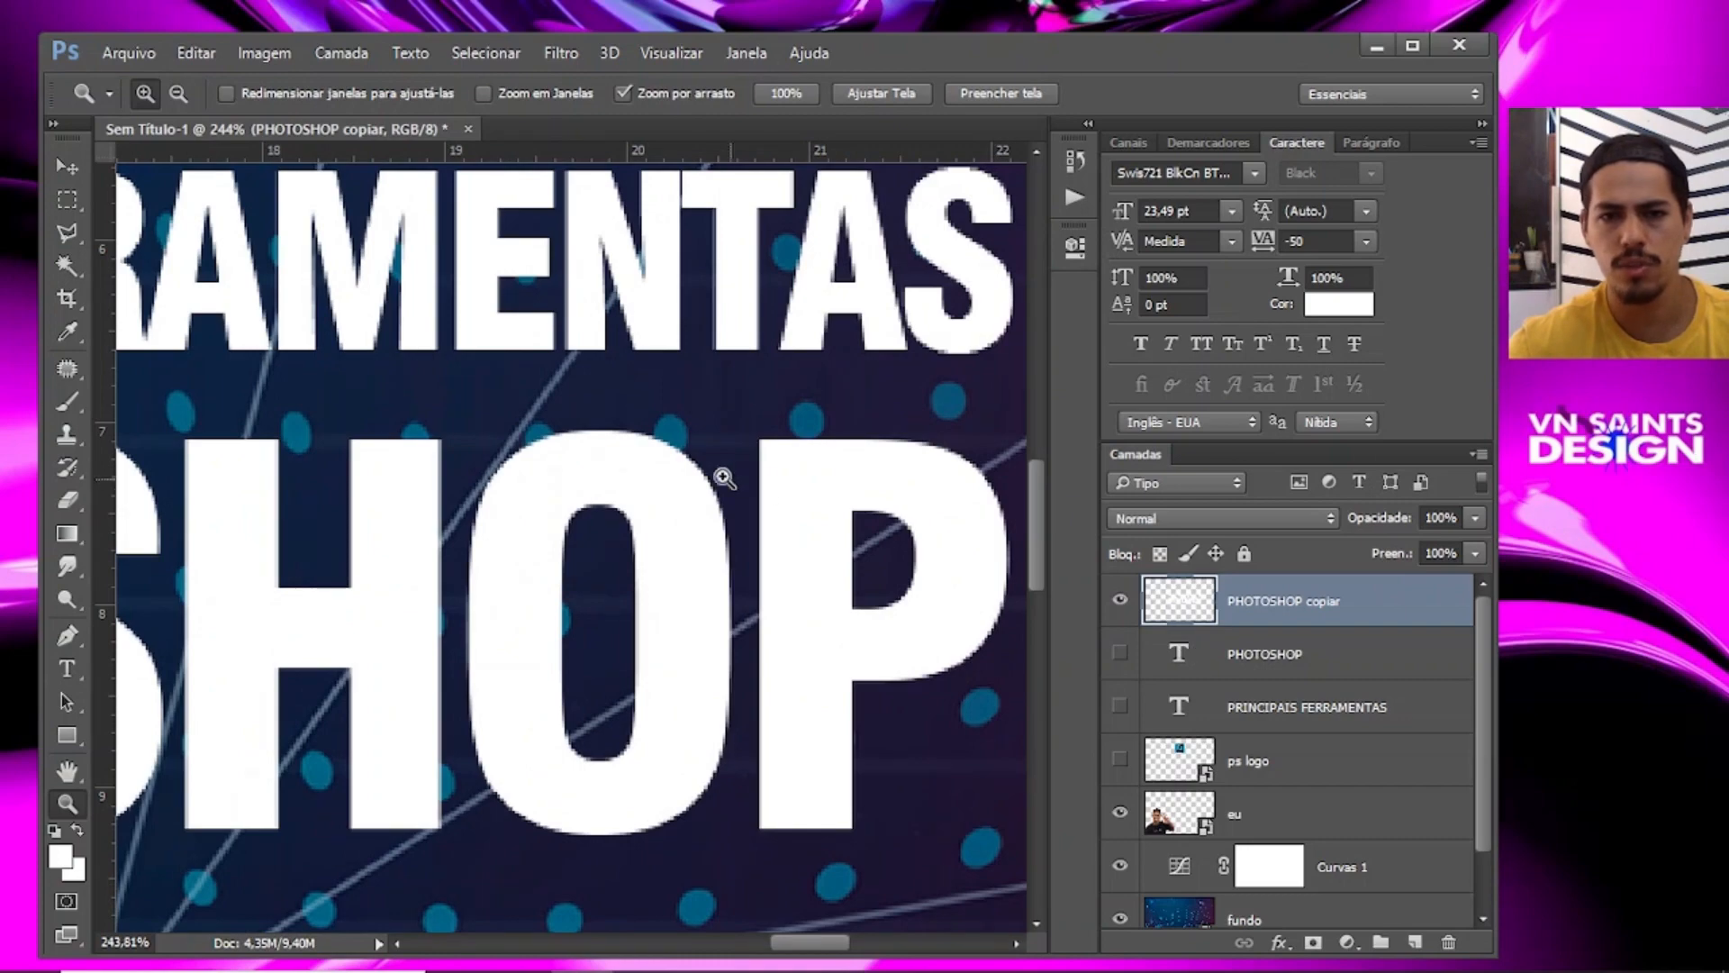
# Inspect the letter edges of the merged title copy up close, especially around "HOP".
pyautogui.moveTo(675, 446); pyautogui.dragTo(716, 459)
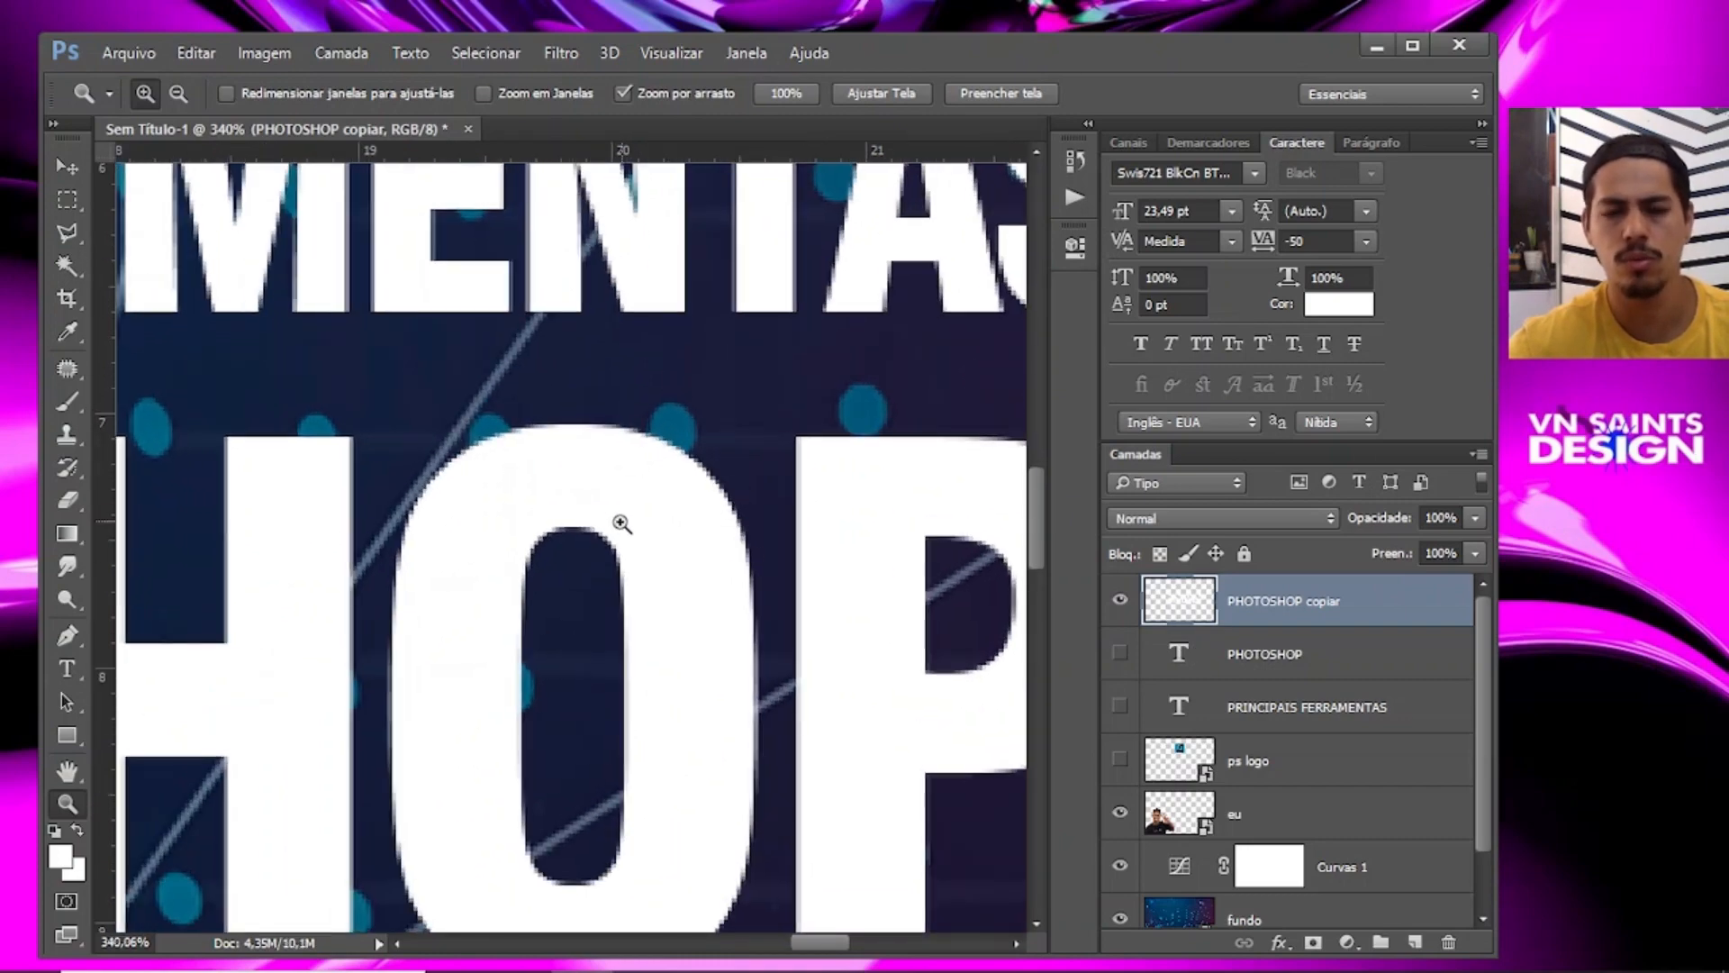
pyautogui.moveTo(618, 513); pyautogui.dragTo(571, 513)
pyautogui.moveTo(460, 526); pyautogui.dragTo(625, 451)
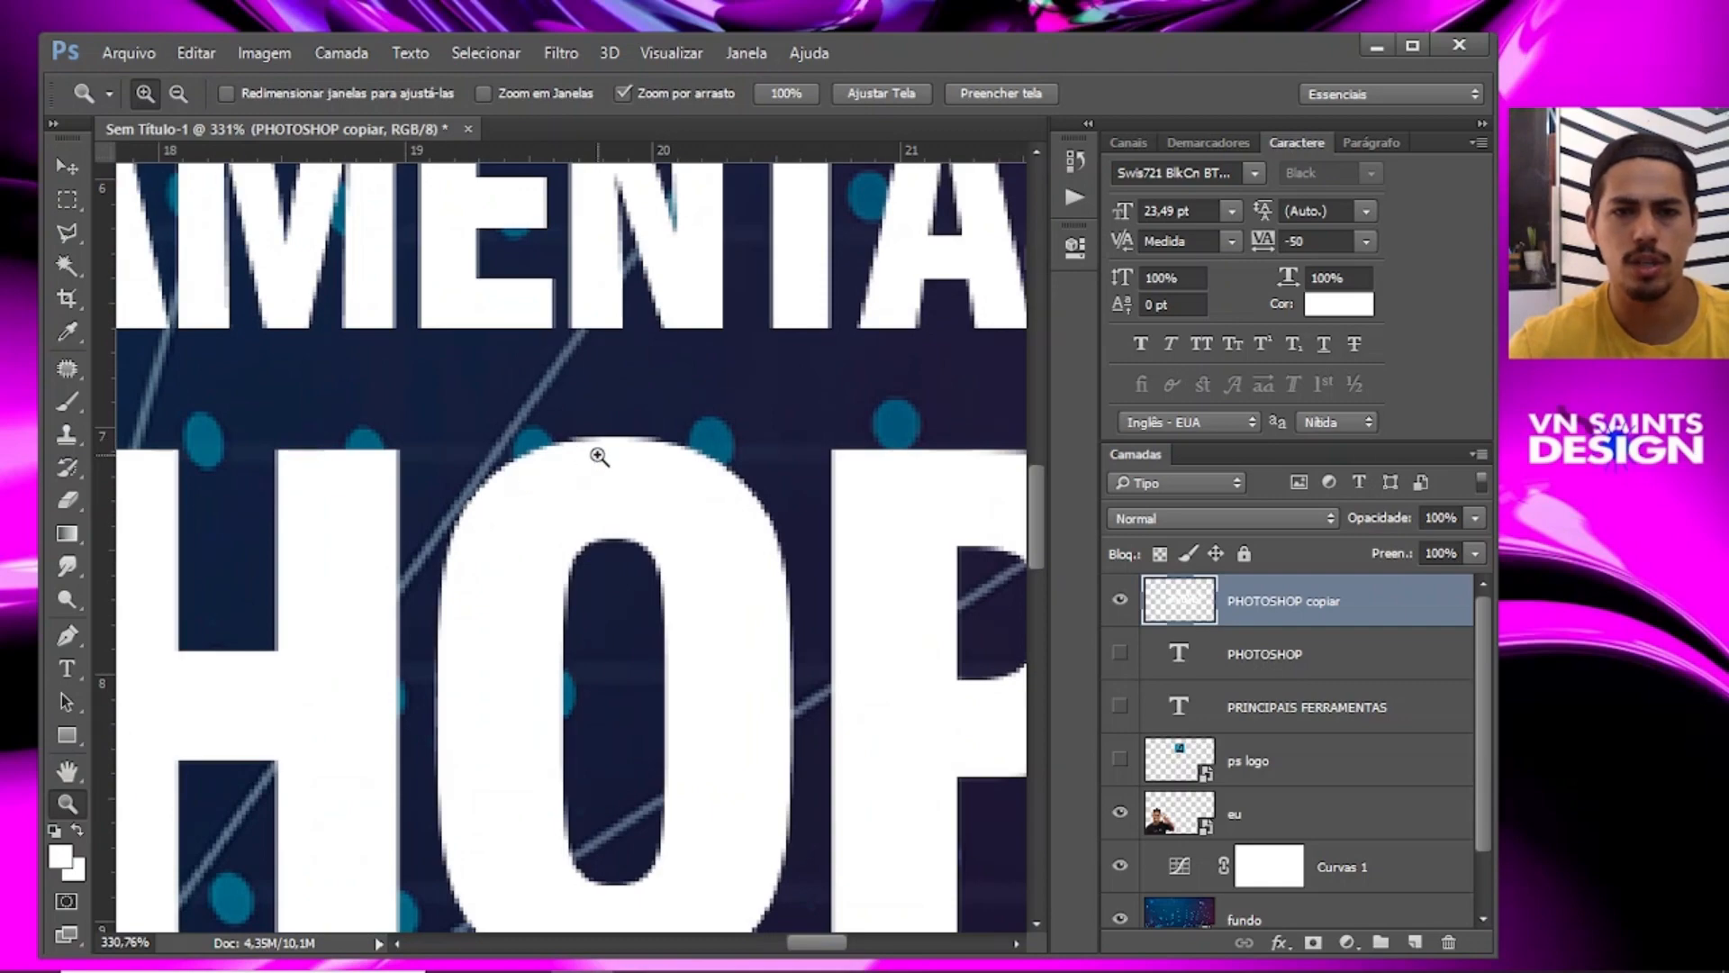
pyautogui.moveTo(729, 397); pyautogui.dragTo(554, 429)
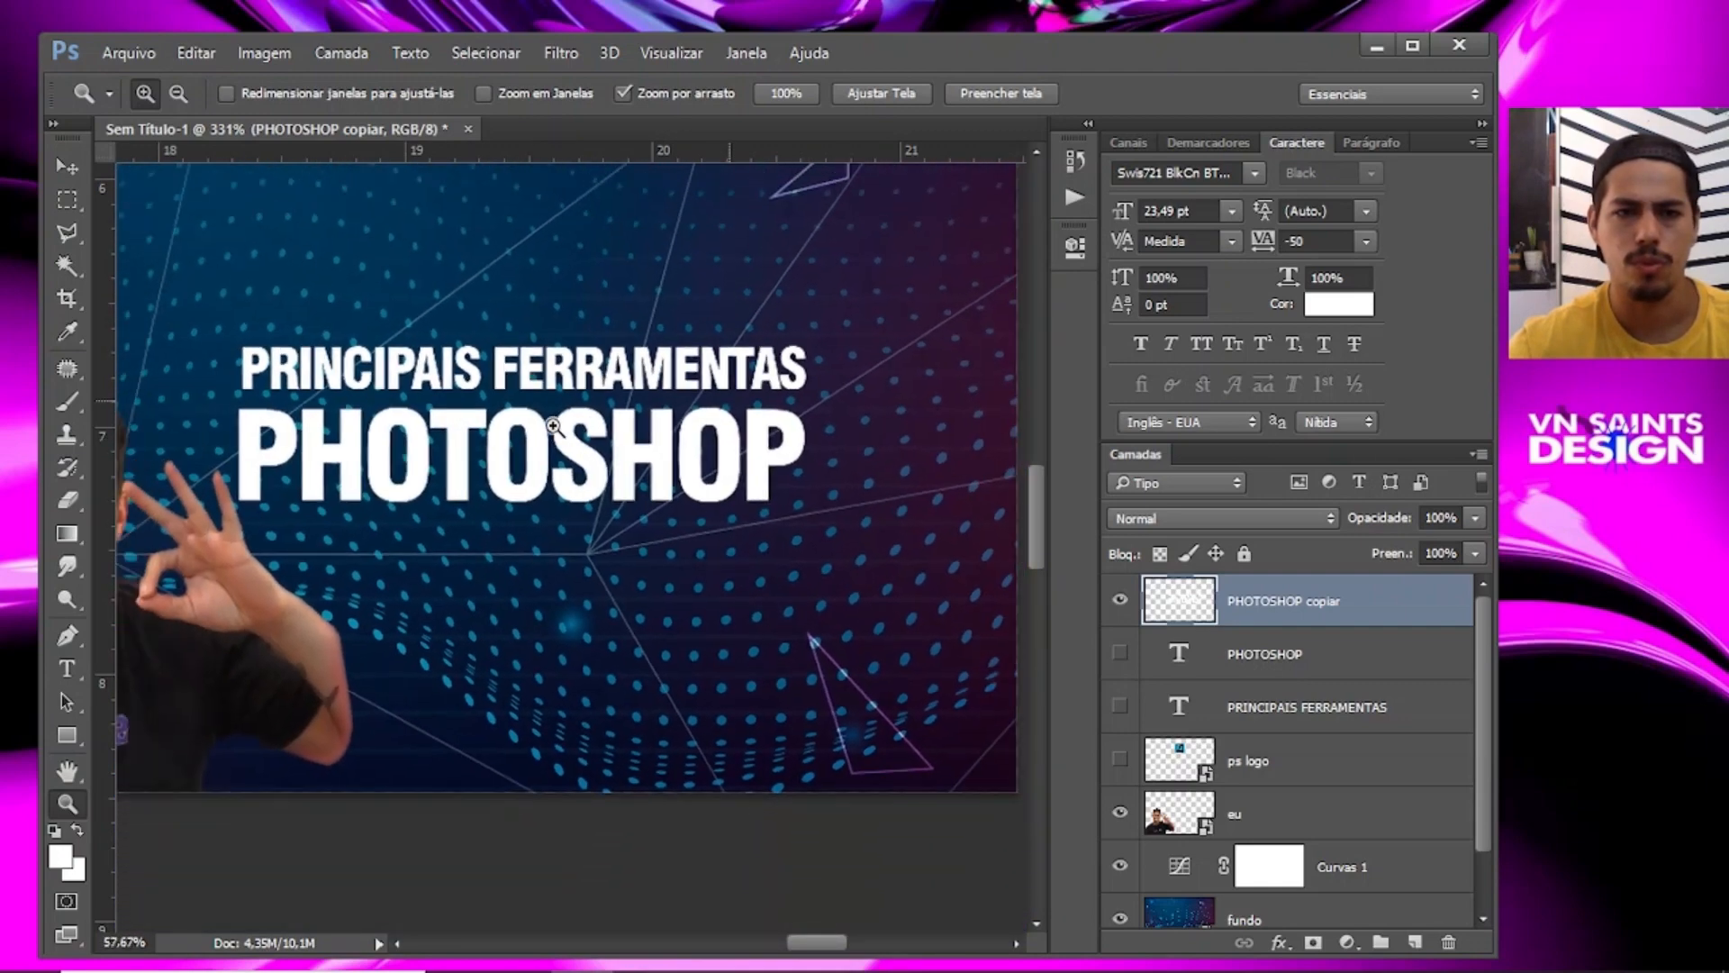
# Compare the merged title copy with the two original text layers by alternating their visibility.
pyautogui.click(1120, 653)
pyautogui.click(1119, 706)
pyautogui.click(1122, 601)
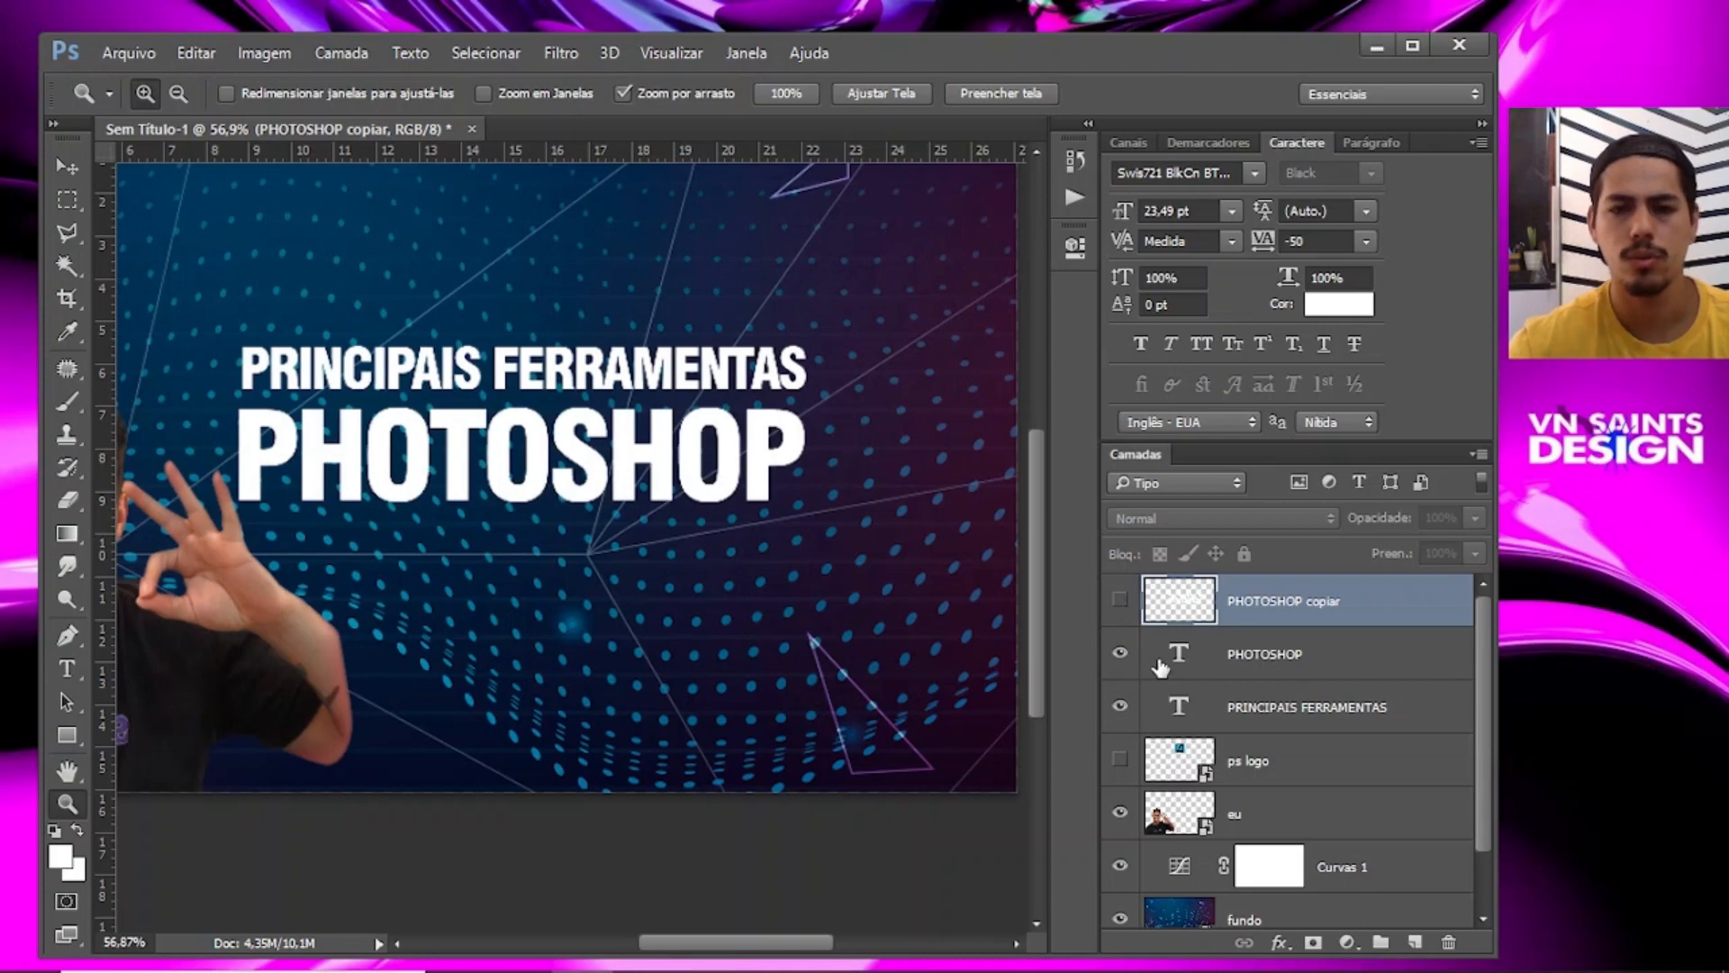
pyautogui.click(1120, 653)
pyautogui.click(1119, 706)
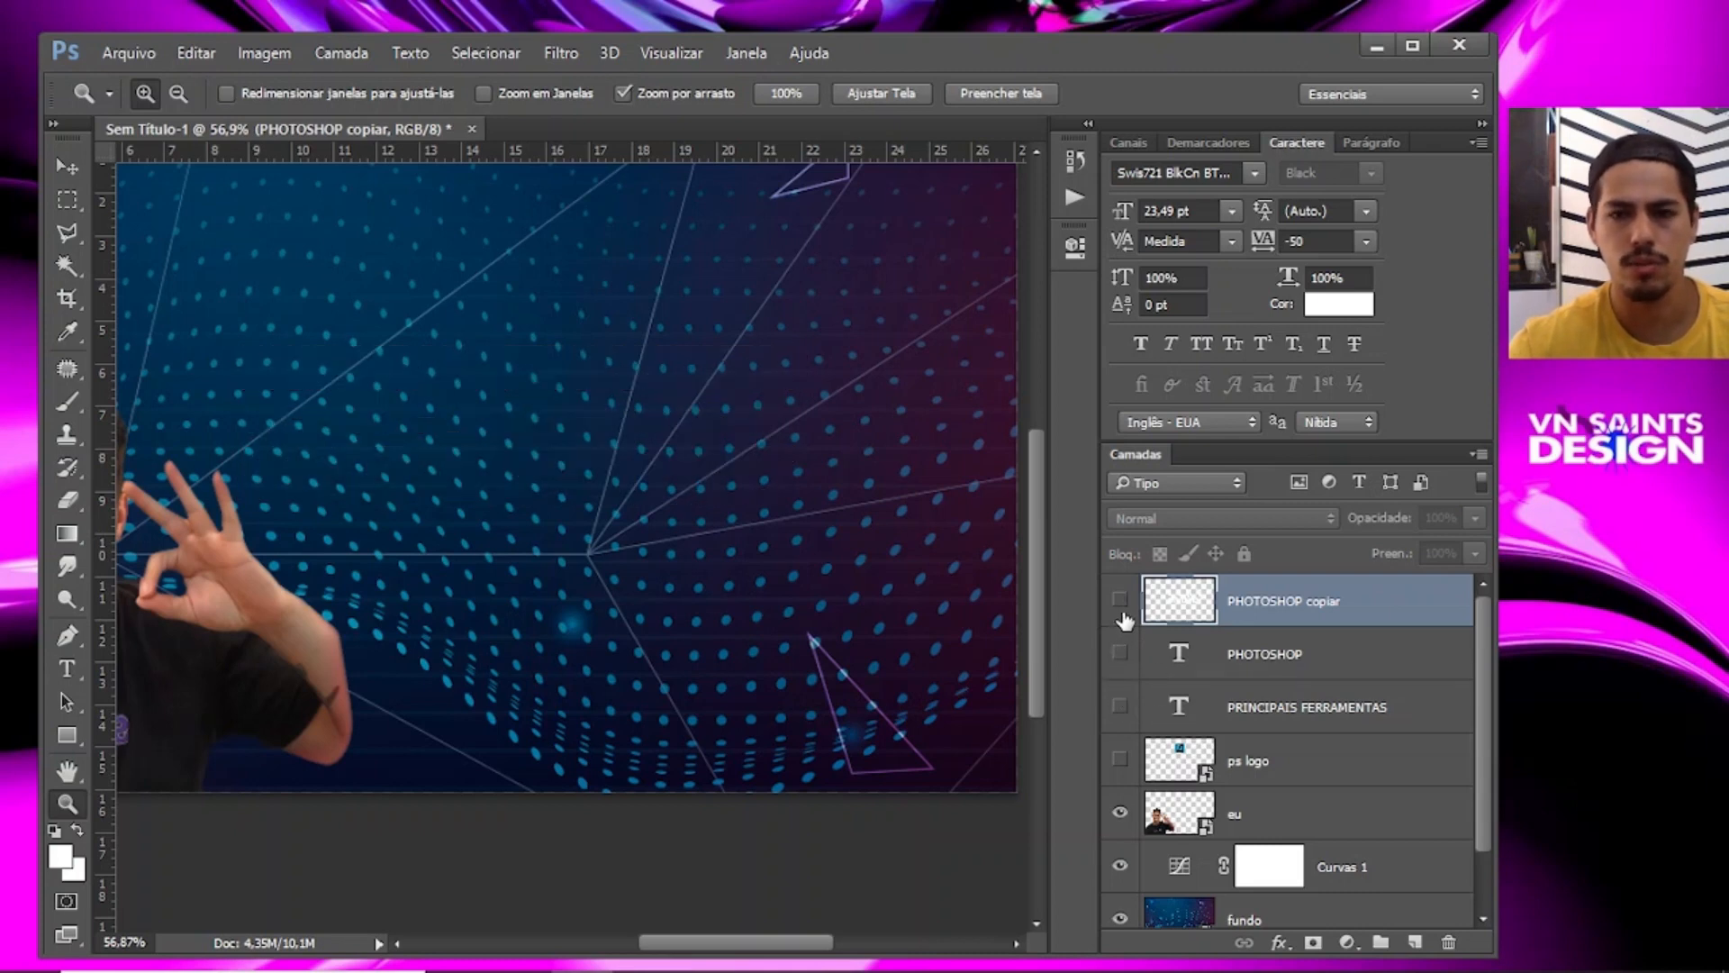
pyautogui.click(1120, 600)
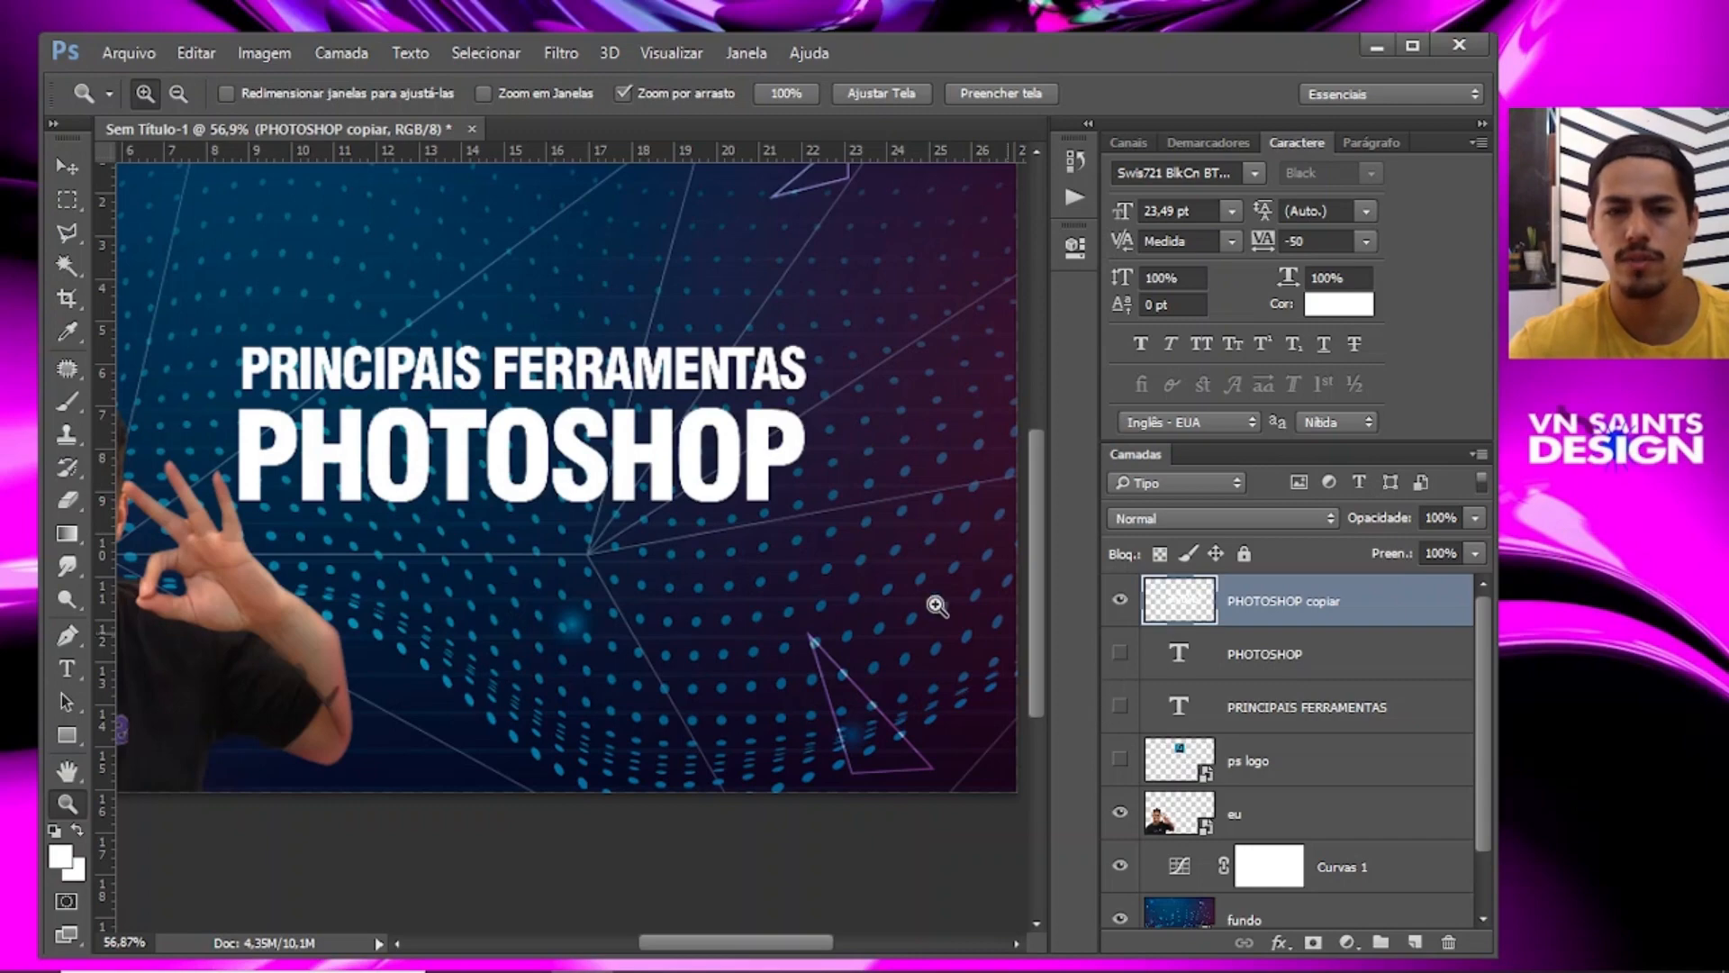
pyautogui.moveTo(861, 514); pyautogui.dragTo(777, 554)
pyautogui.moveTo(707, 501); pyautogui.dragTo(792, 503)
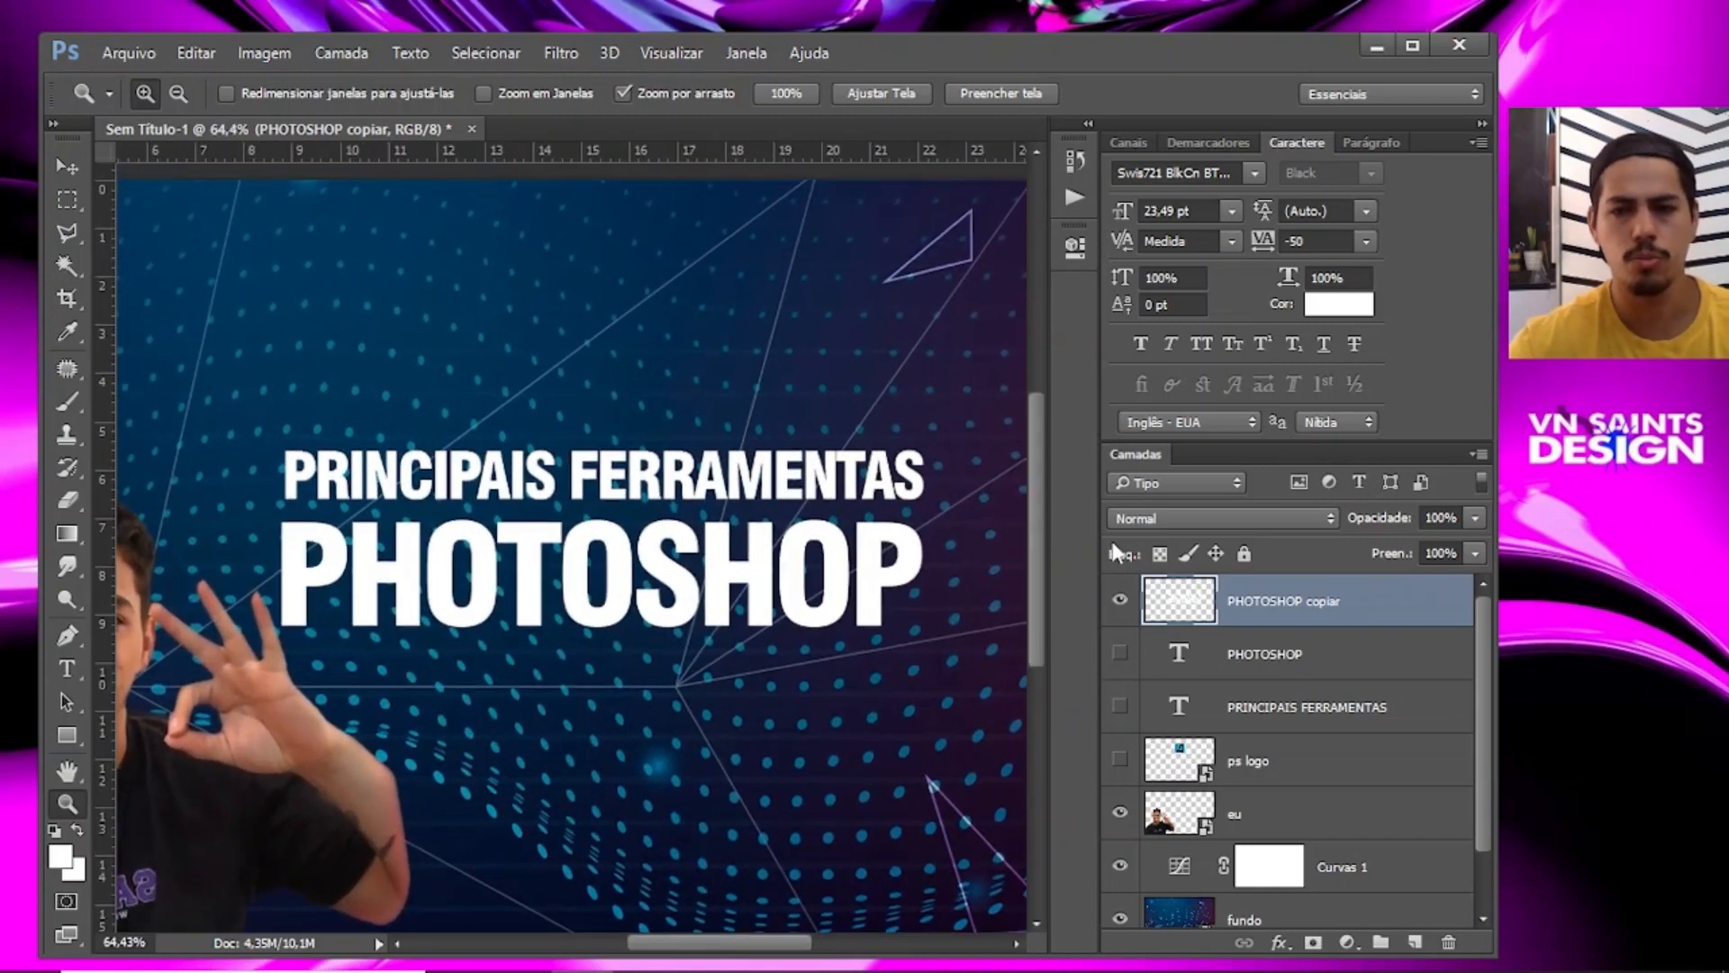
pyautogui.click(1121, 601)
pyautogui.click(1121, 601)
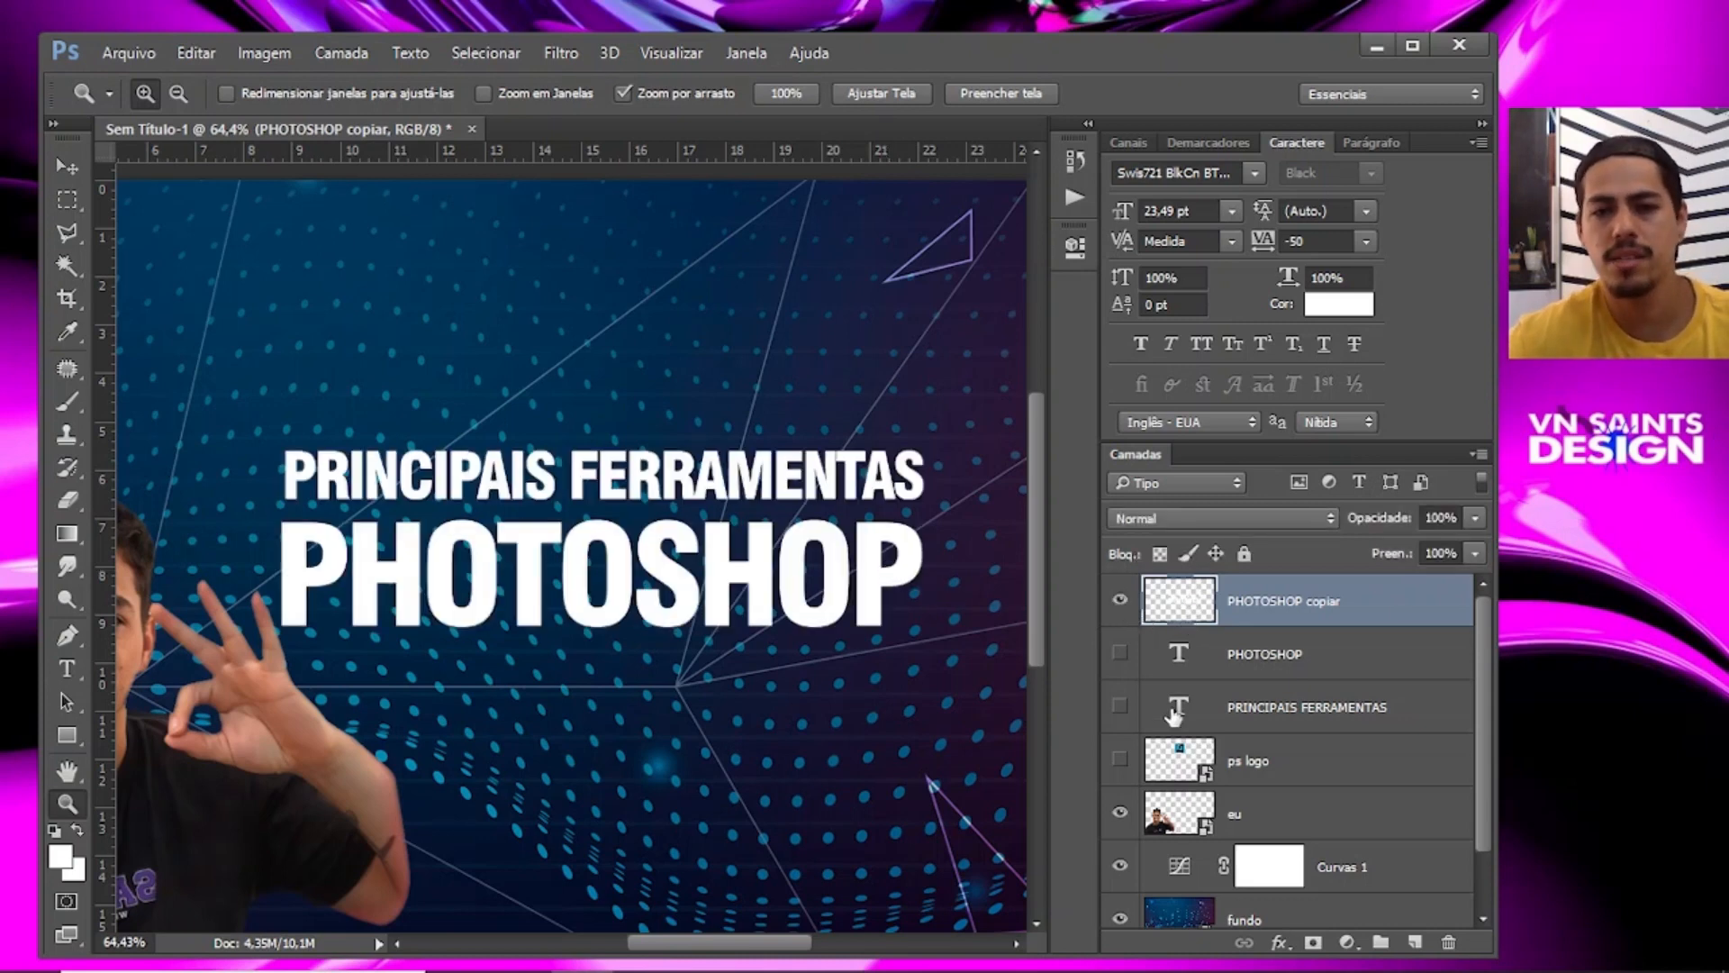
# Try converting the original "PHOTOSHOP" text layer to a smart object and undo the conversion.
pyautogui.click(1120, 653)
pyautogui.click(1121, 707)
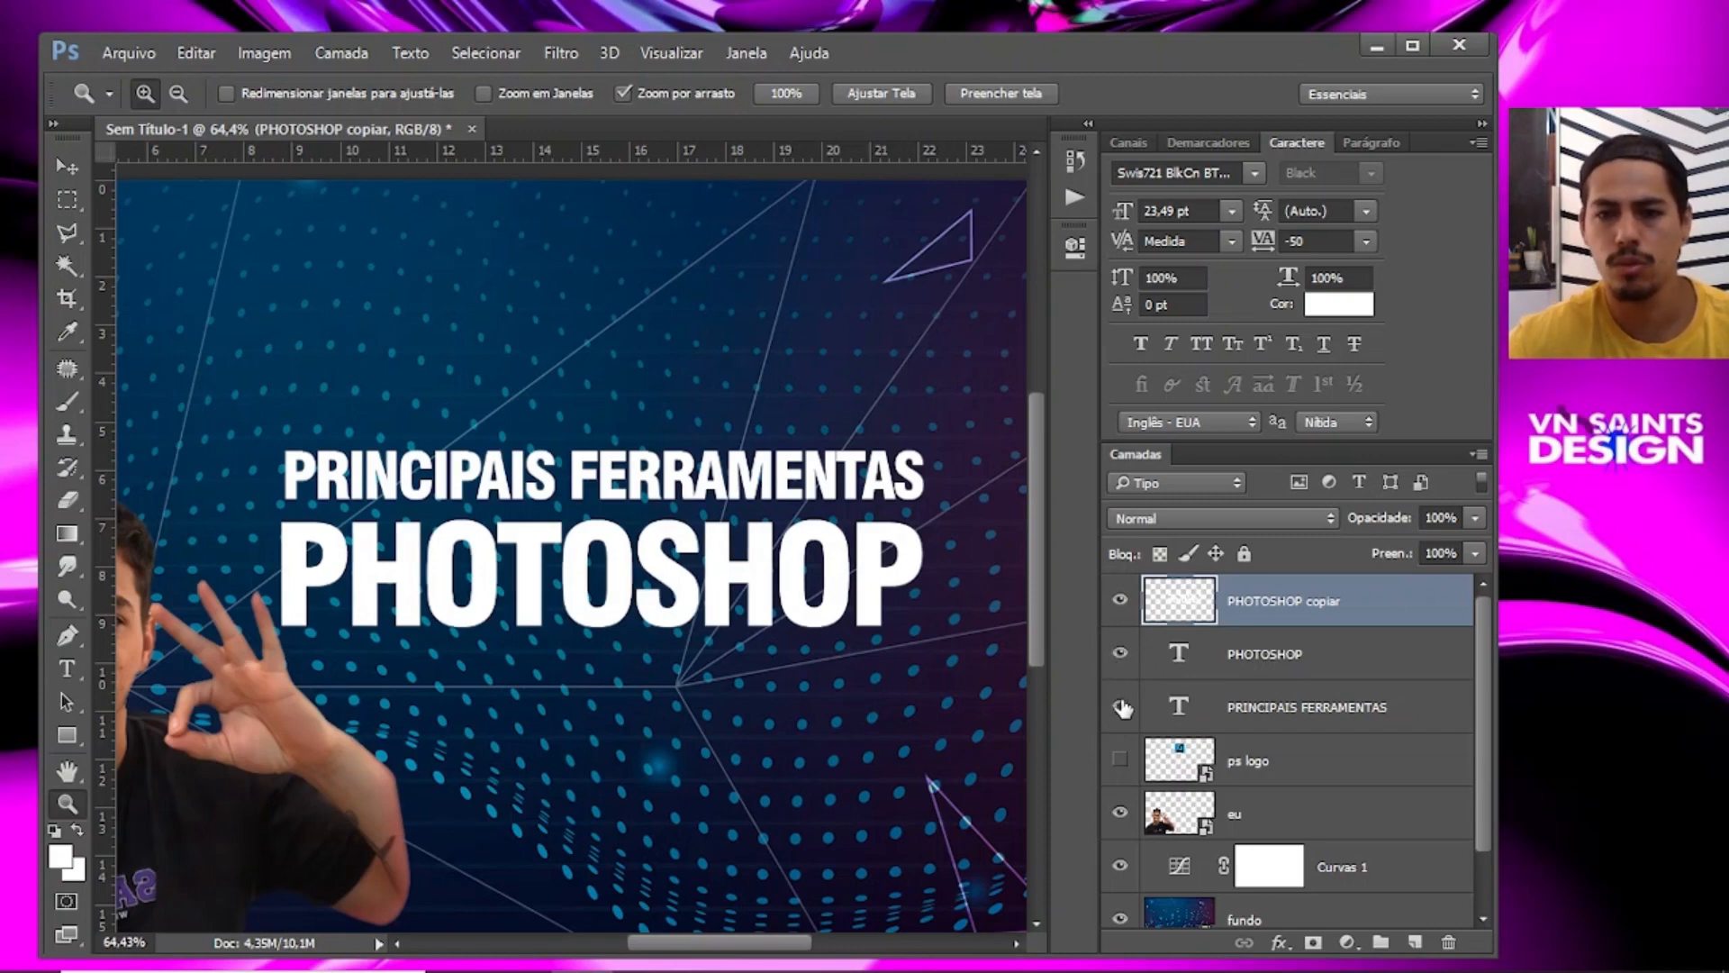
pyautogui.rightClick(1337, 662)
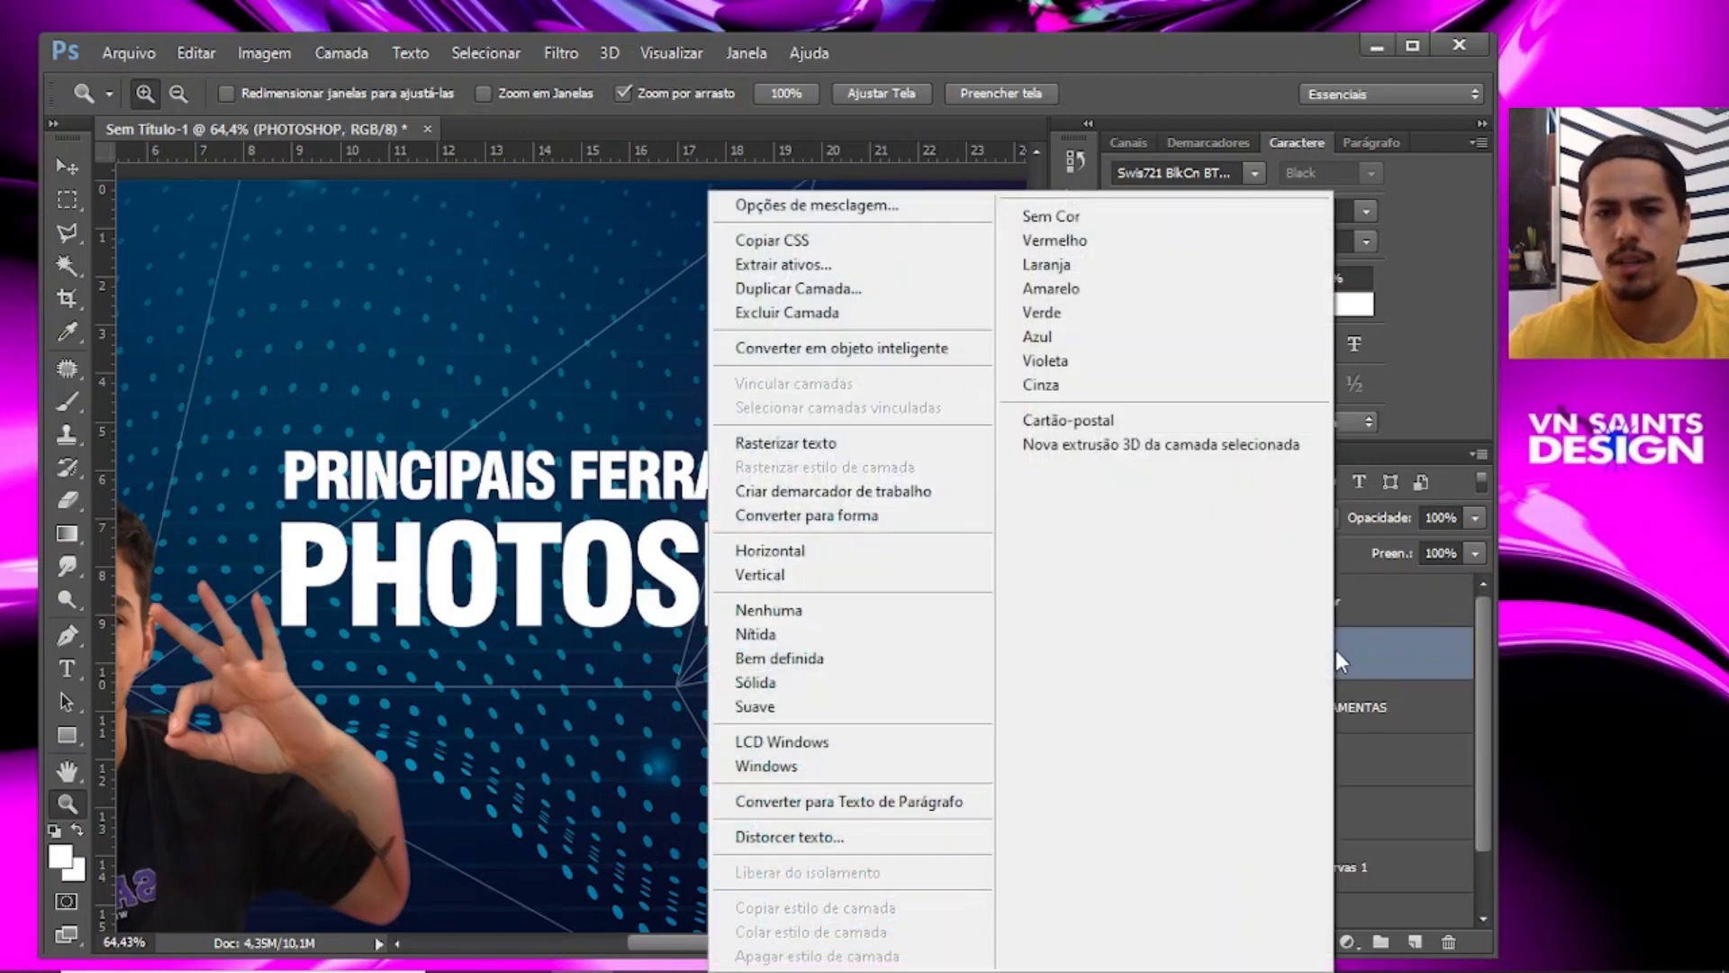
pyautogui.click(890, 356)
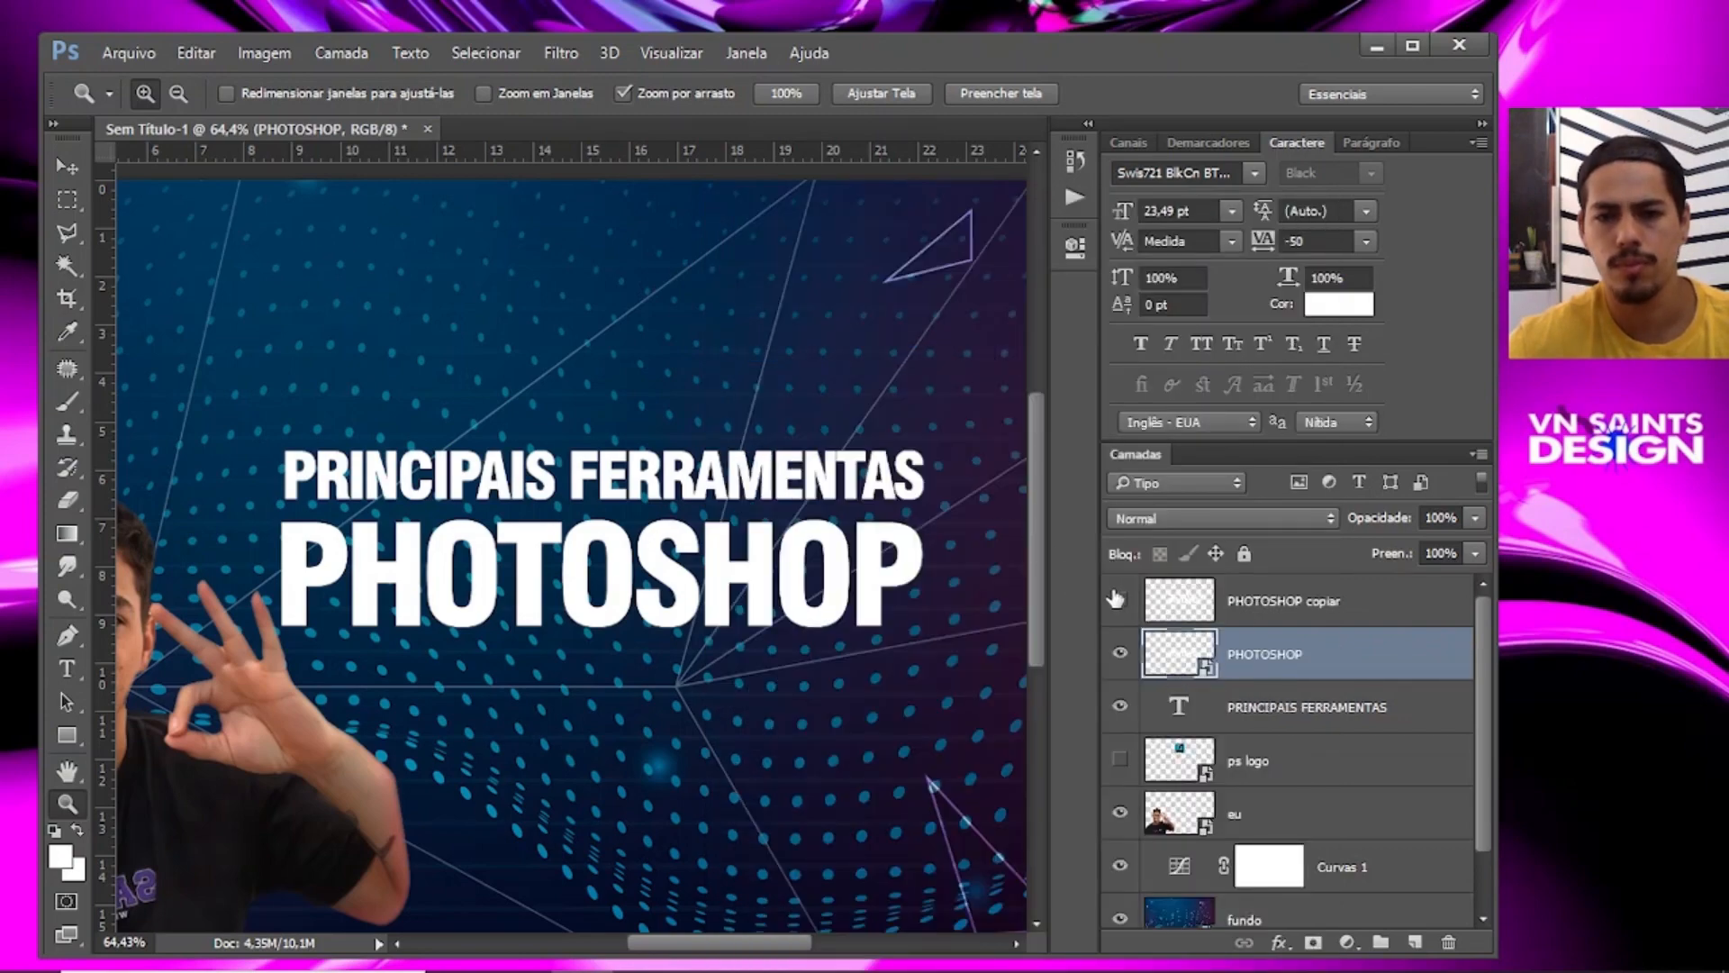
pyautogui.click(1119, 599)
pyautogui.moveTo(815, 560)
pyautogui.mouseDown()
pyautogui.moveTo(937, 586)
pyautogui.moveTo(911, 603)
pyautogui.moveTo(798, 572)
pyautogui.mouseUp()
pyautogui.click(1119, 654)
pyautogui.hotkey('ctrl', 'z')
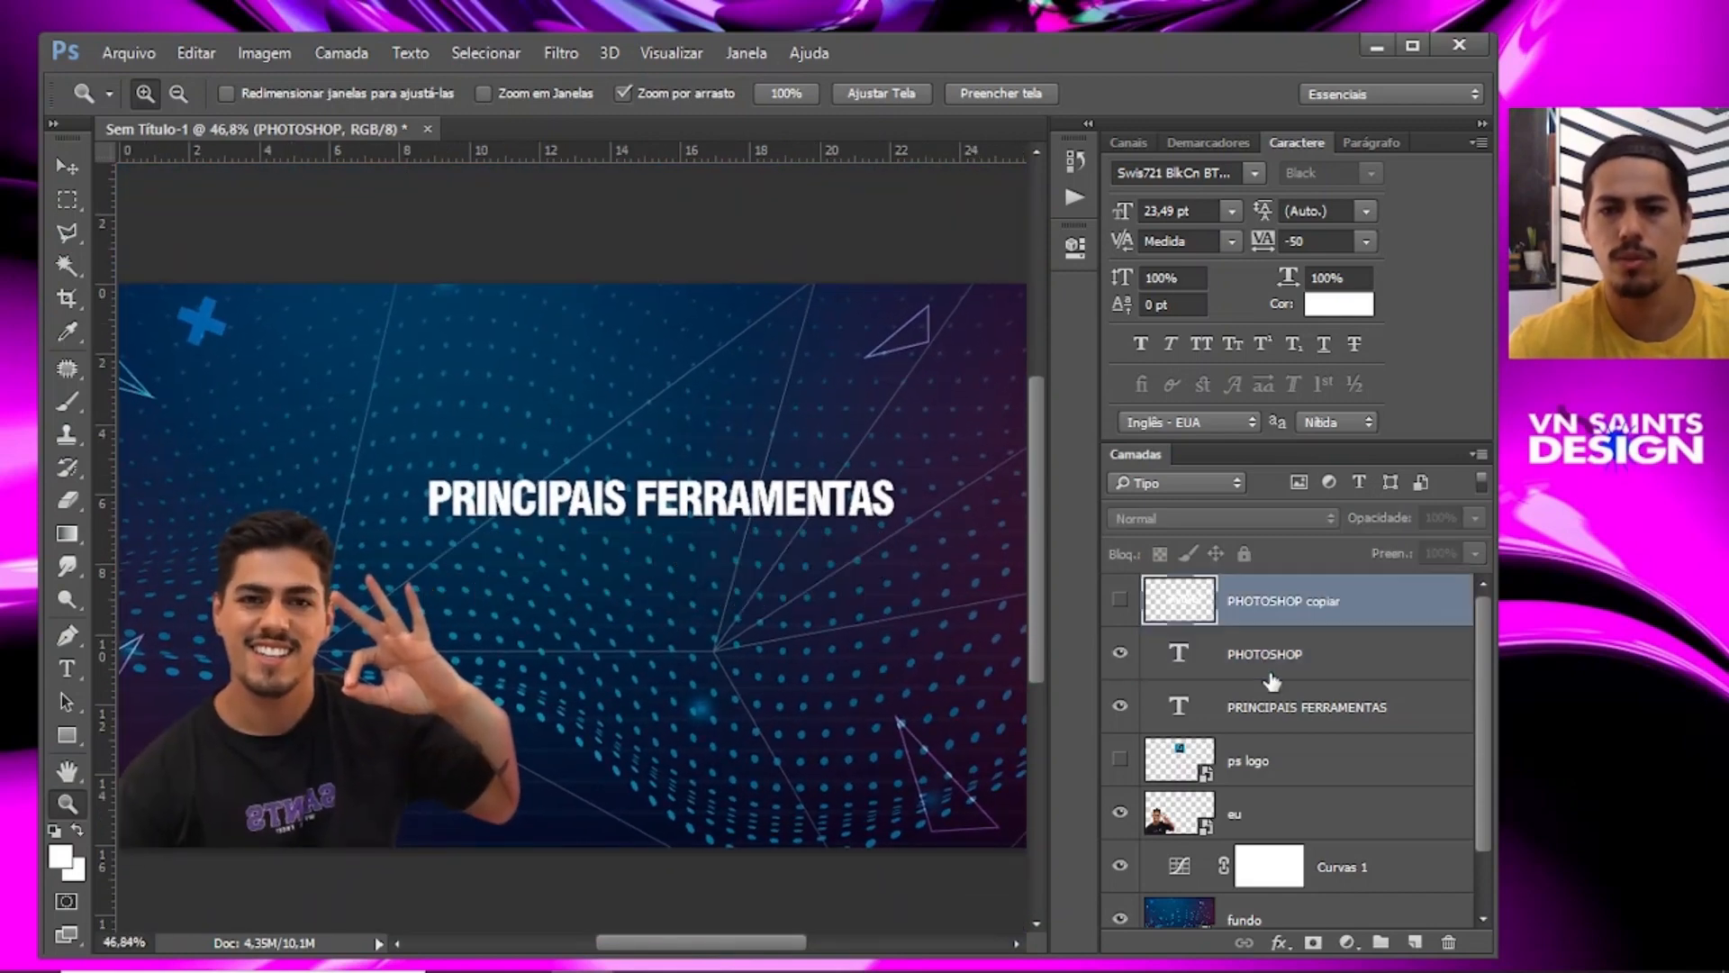
# Hide both original title text layers and show the merged "PHOTOSHOP copiar" layer again.
pyautogui.moveTo(1120, 711); pyautogui.dragTo(1120, 653)
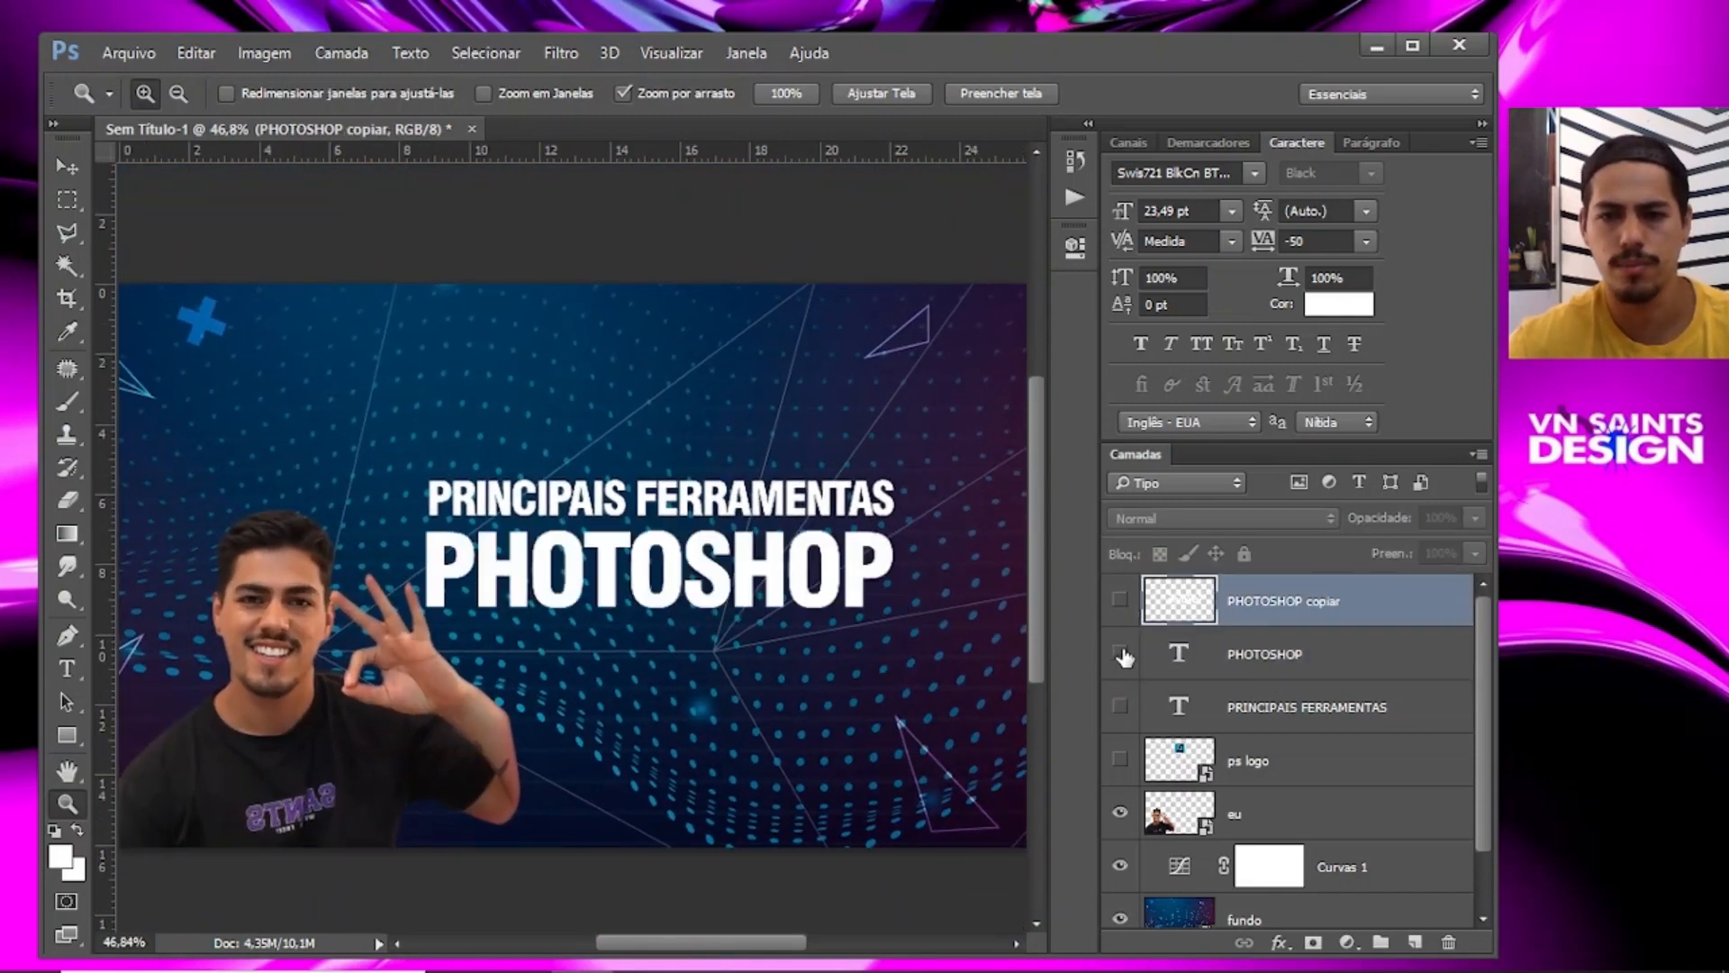
pyautogui.click(1119, 600)
pyautogui.moveTo(544, 555); pyautogui.dragTo(783, 551)
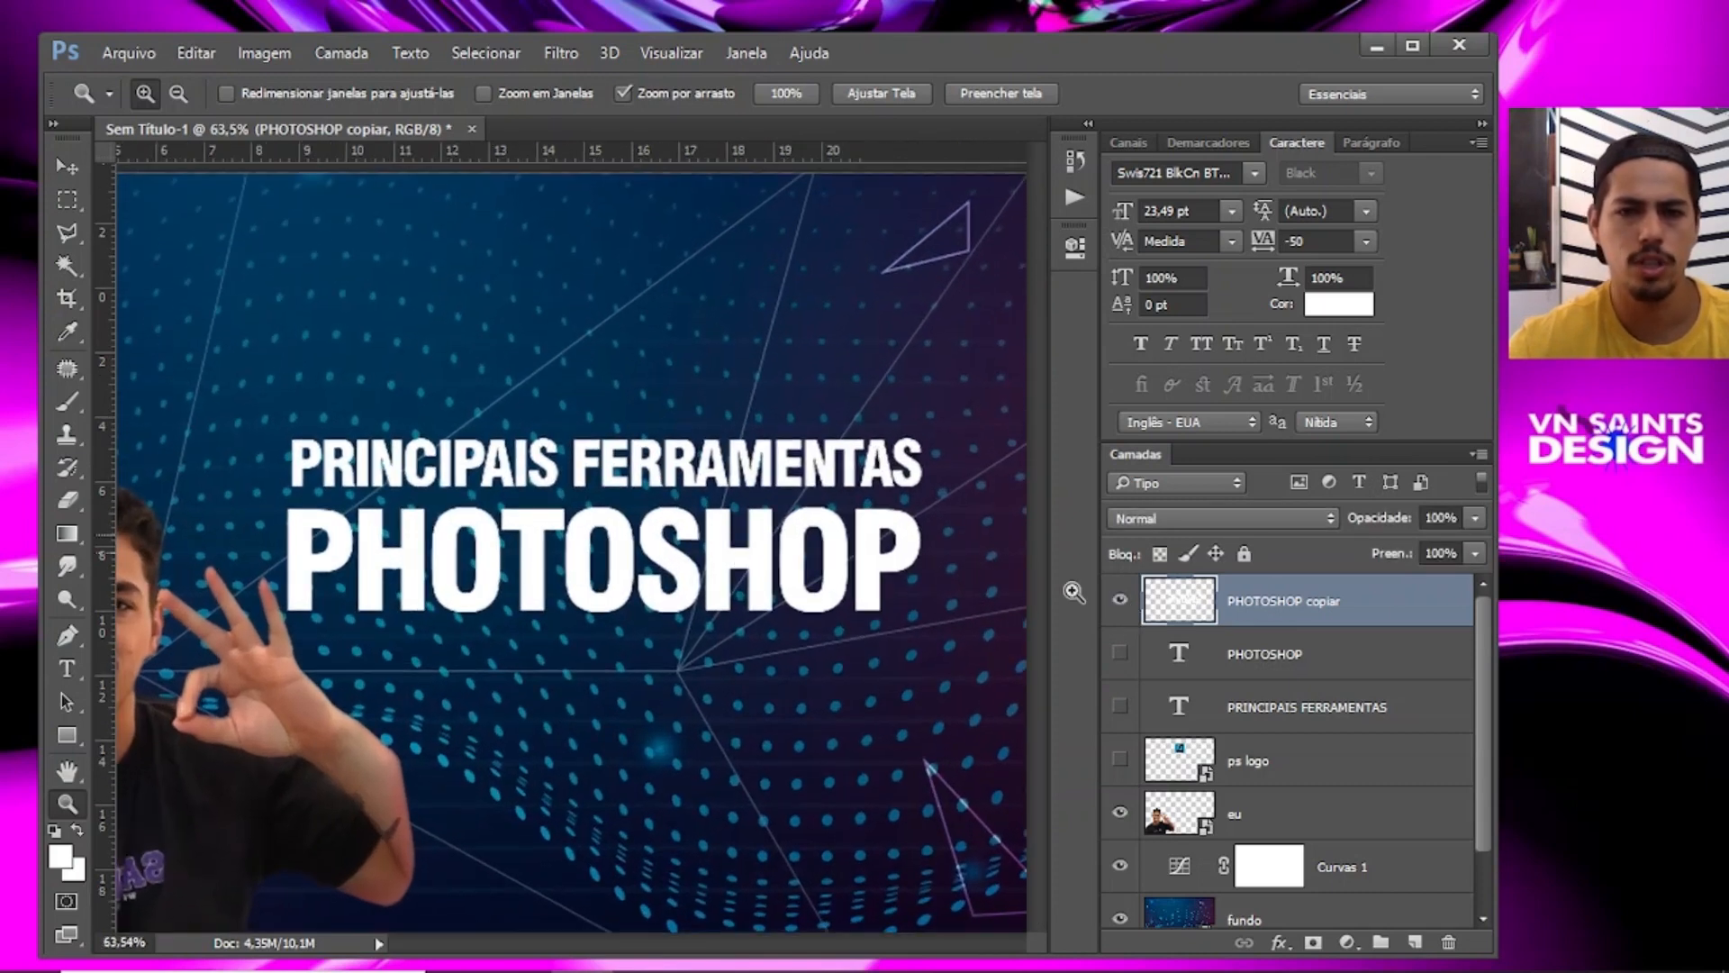
# Open the layer style settings of the merged "PHOTOSHOP copiar" layer and place the dialog clear of the canvas.
pyautogui.doubleClick(1428, 609)
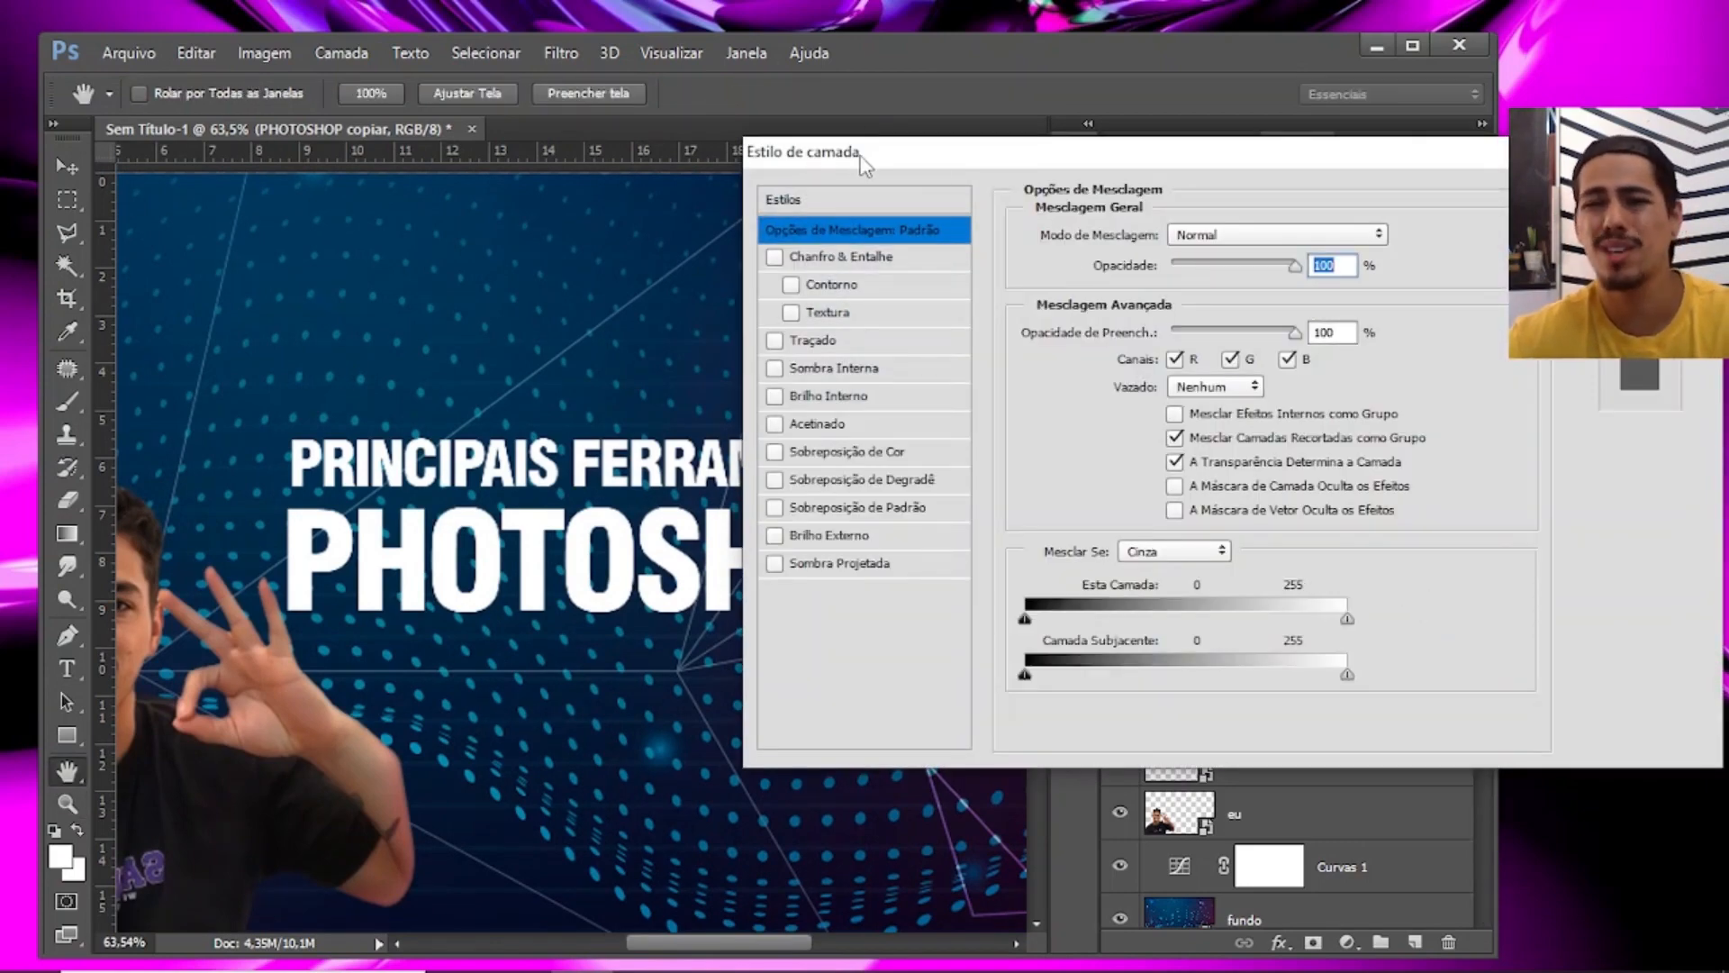
pyautogui.moveTo(1294, 165); pyautogui.dragTo(925, 114)
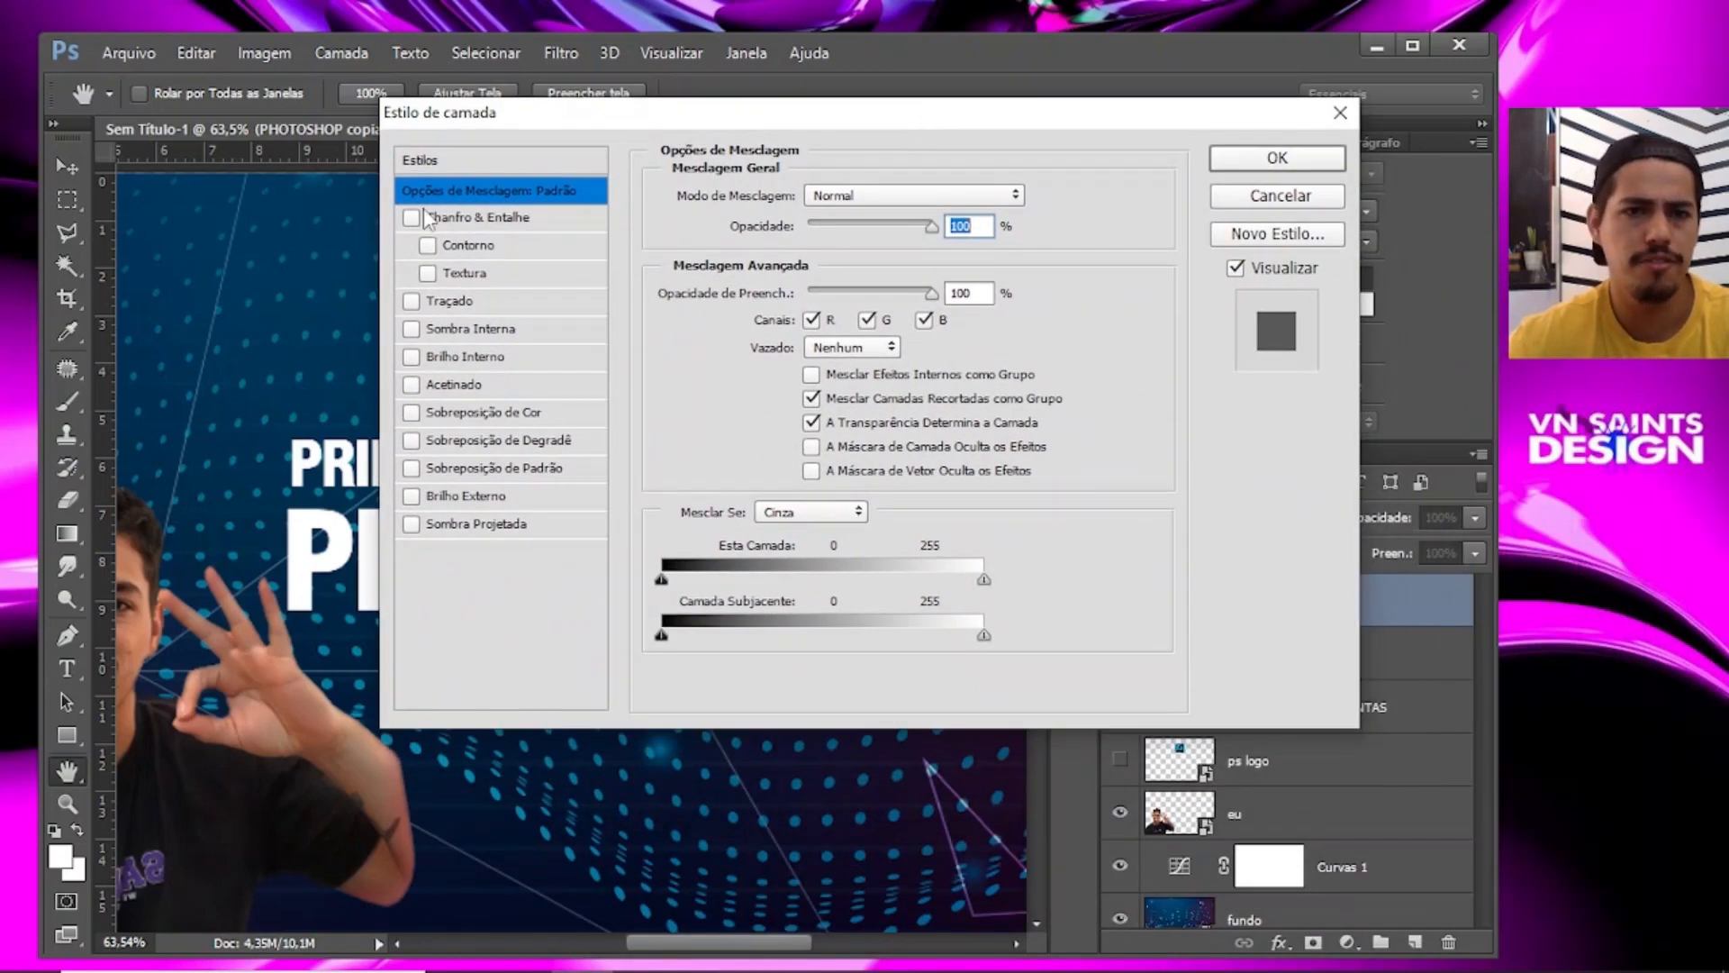
pyautogui.moveTo(729, 115); pyautogui.dragTo(728, 18)
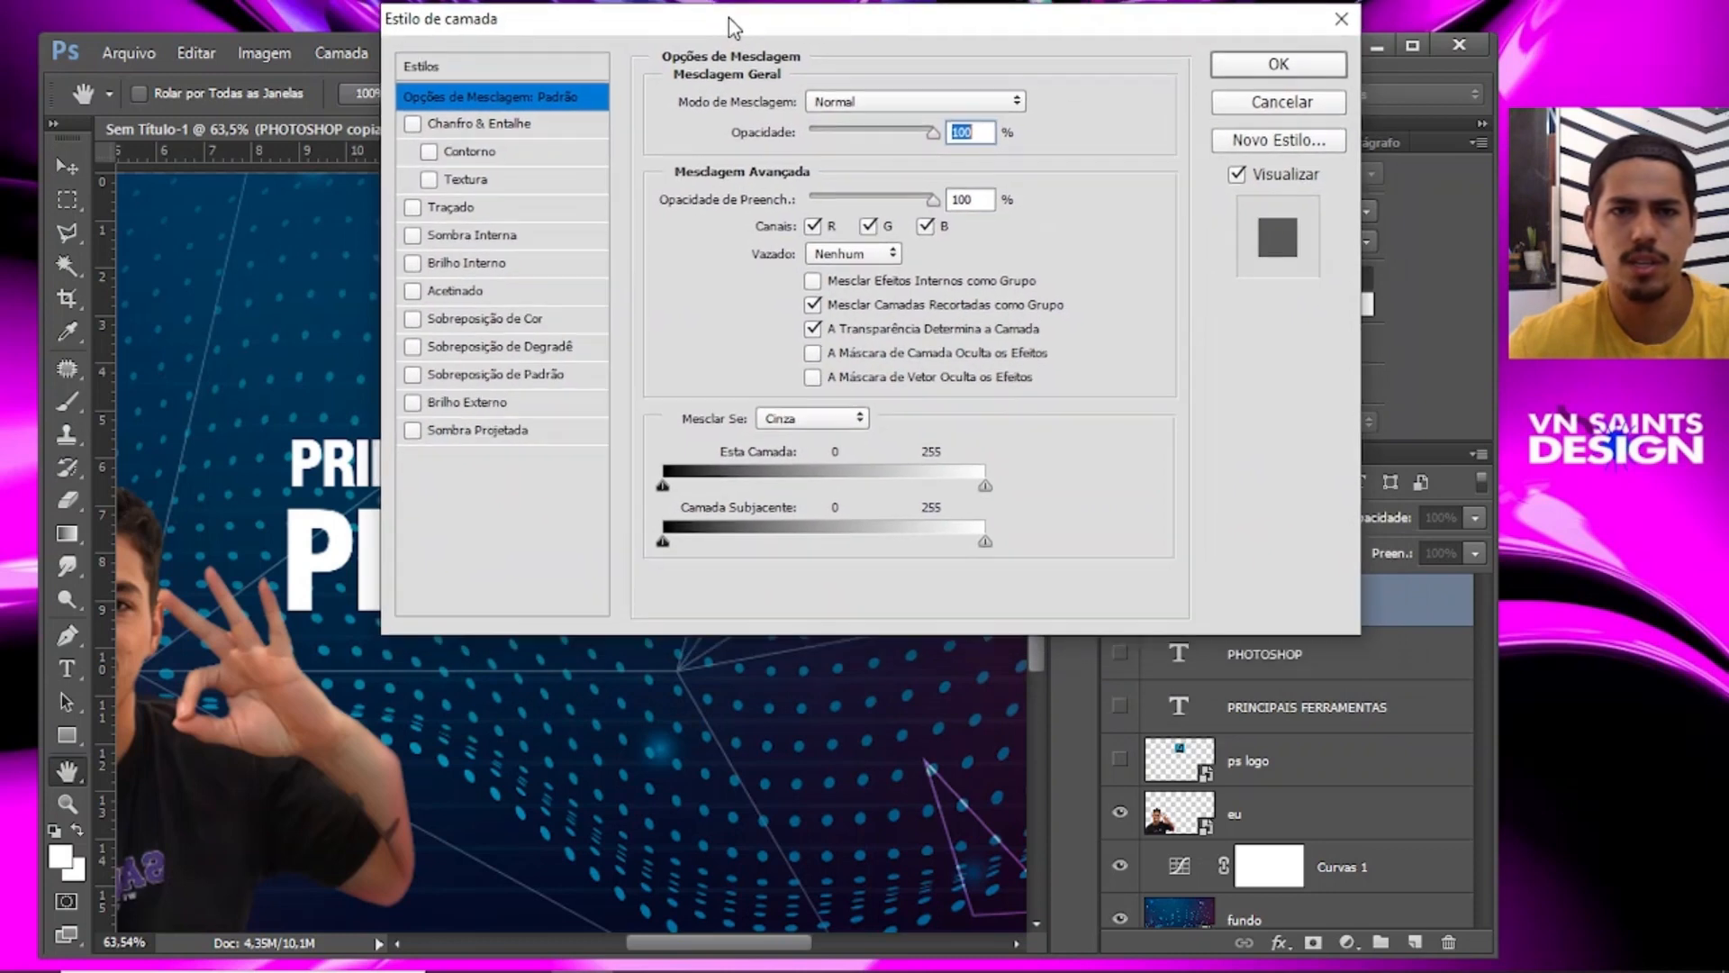
# Try the Drop Shadow, Outer Glow, Inner Glow and Inner Shadow effects on the merged title.
pyautogui.click(414, 431)
pyautogui.click(415, 432)
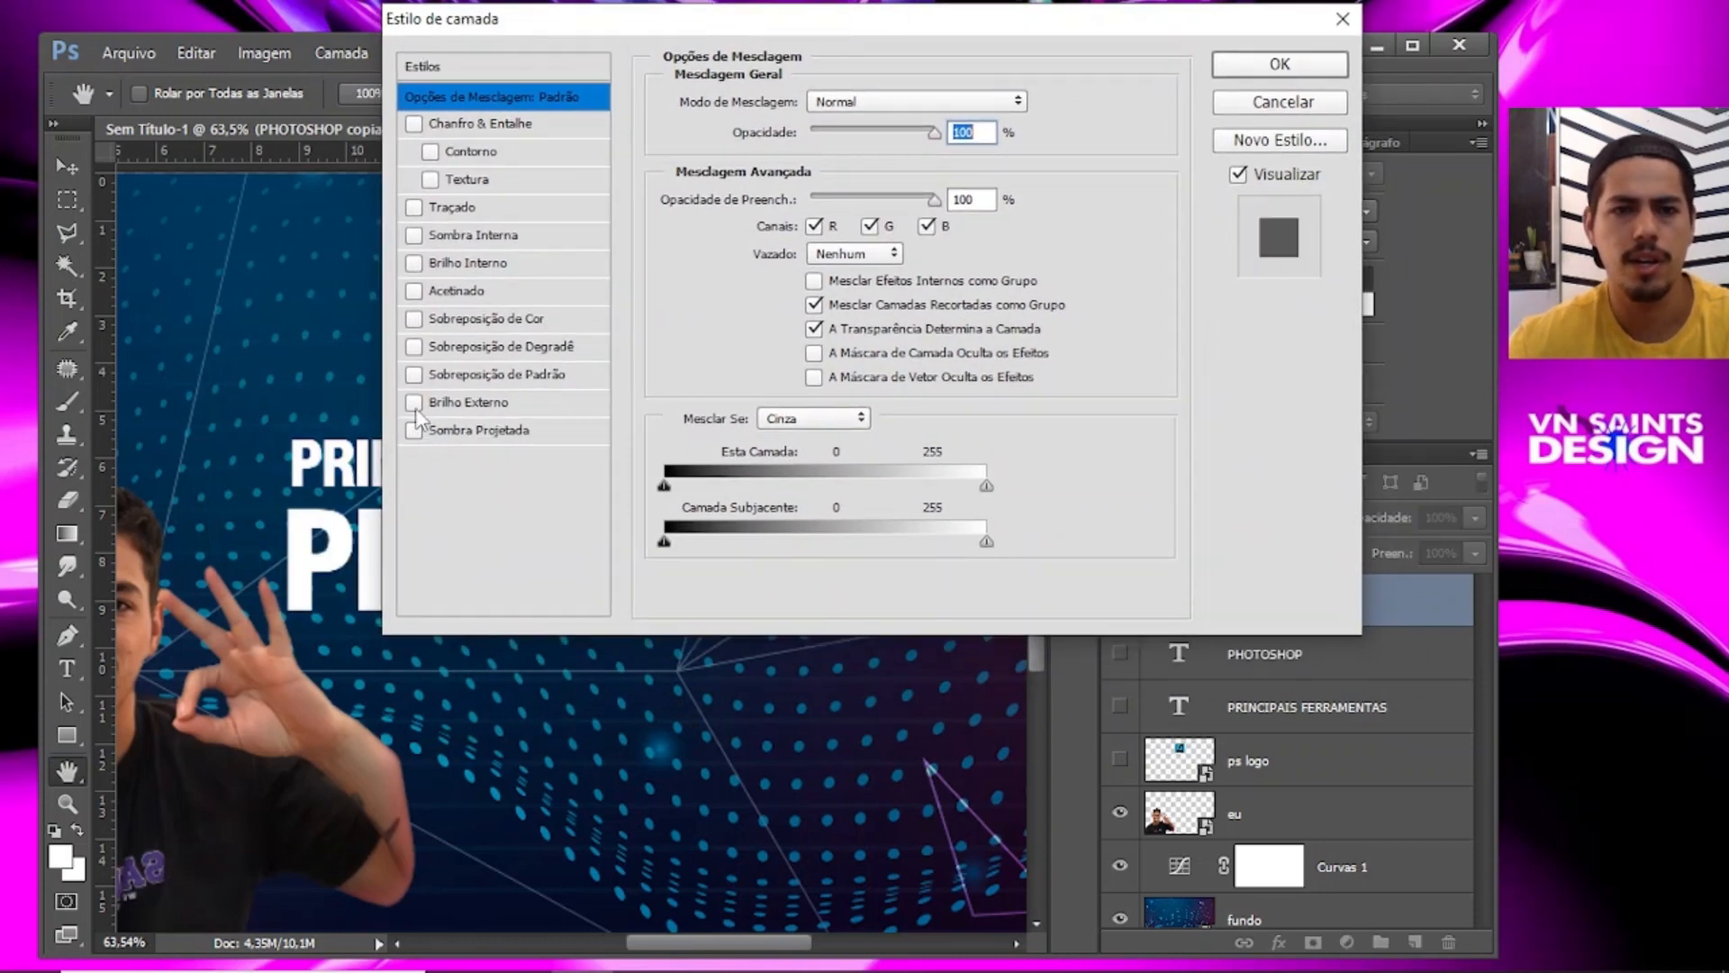
pyautogui.click(416, 404)
pyautogui.click(413, 431)
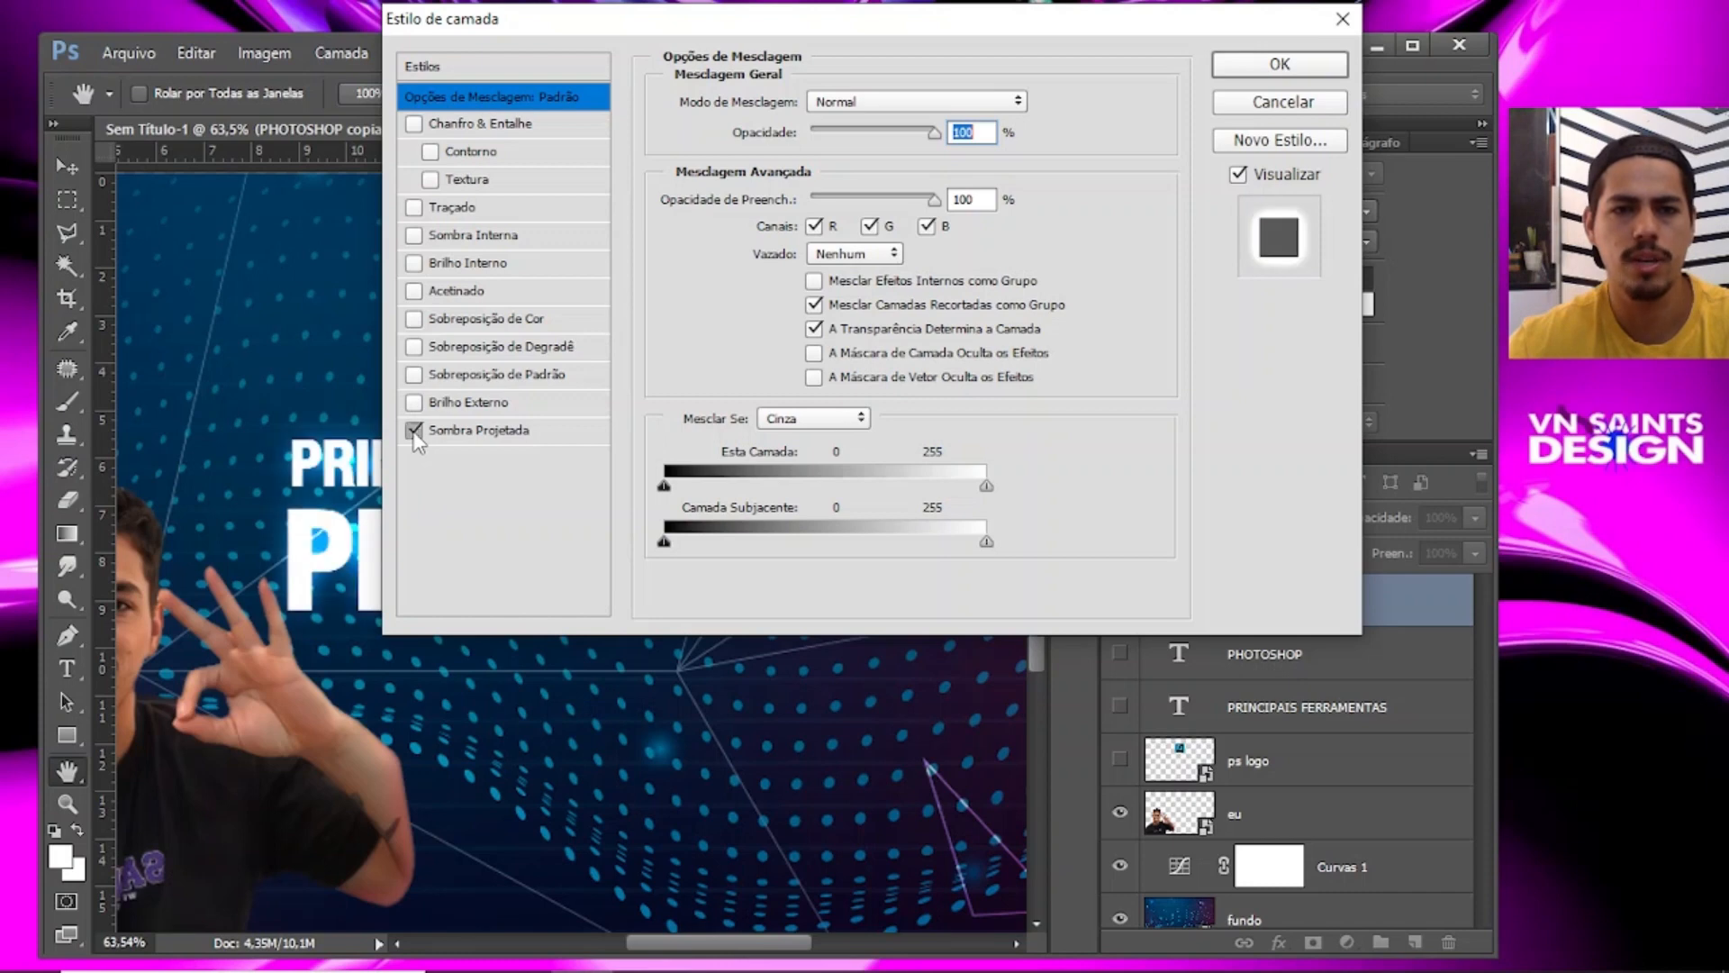
pyautogui.click(413, 430)
pyautogui.click(414, 263)
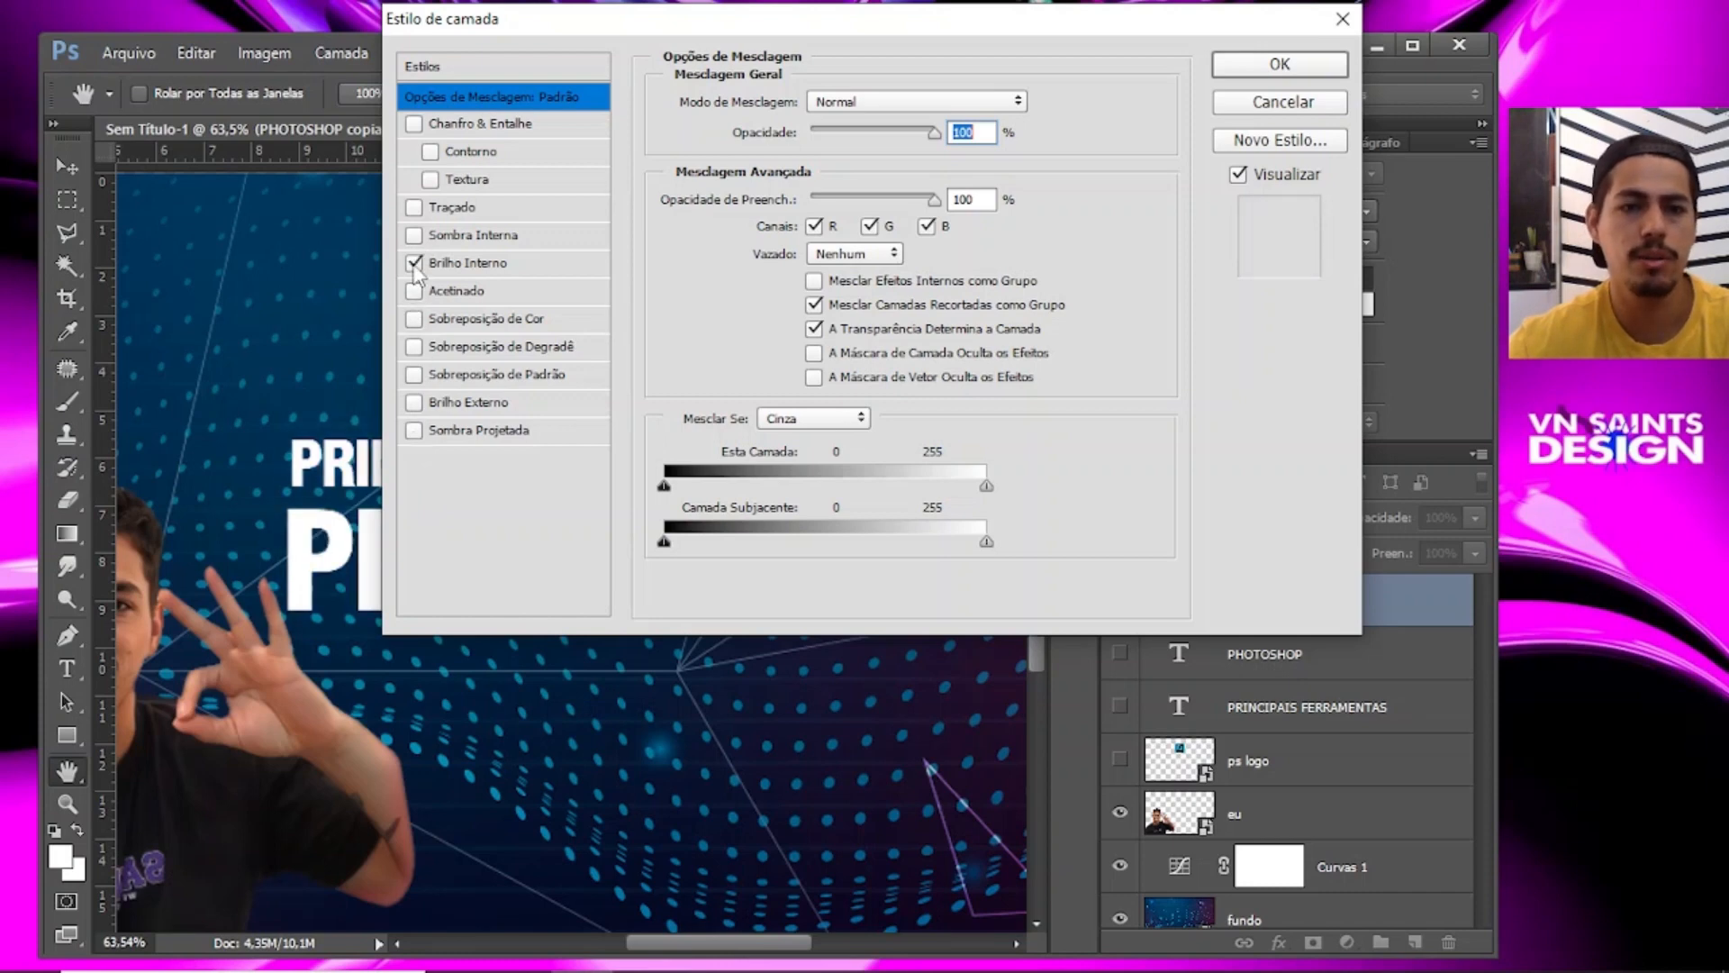
pyautogui.click(414, 263)
pyautogui.click(413, 237)
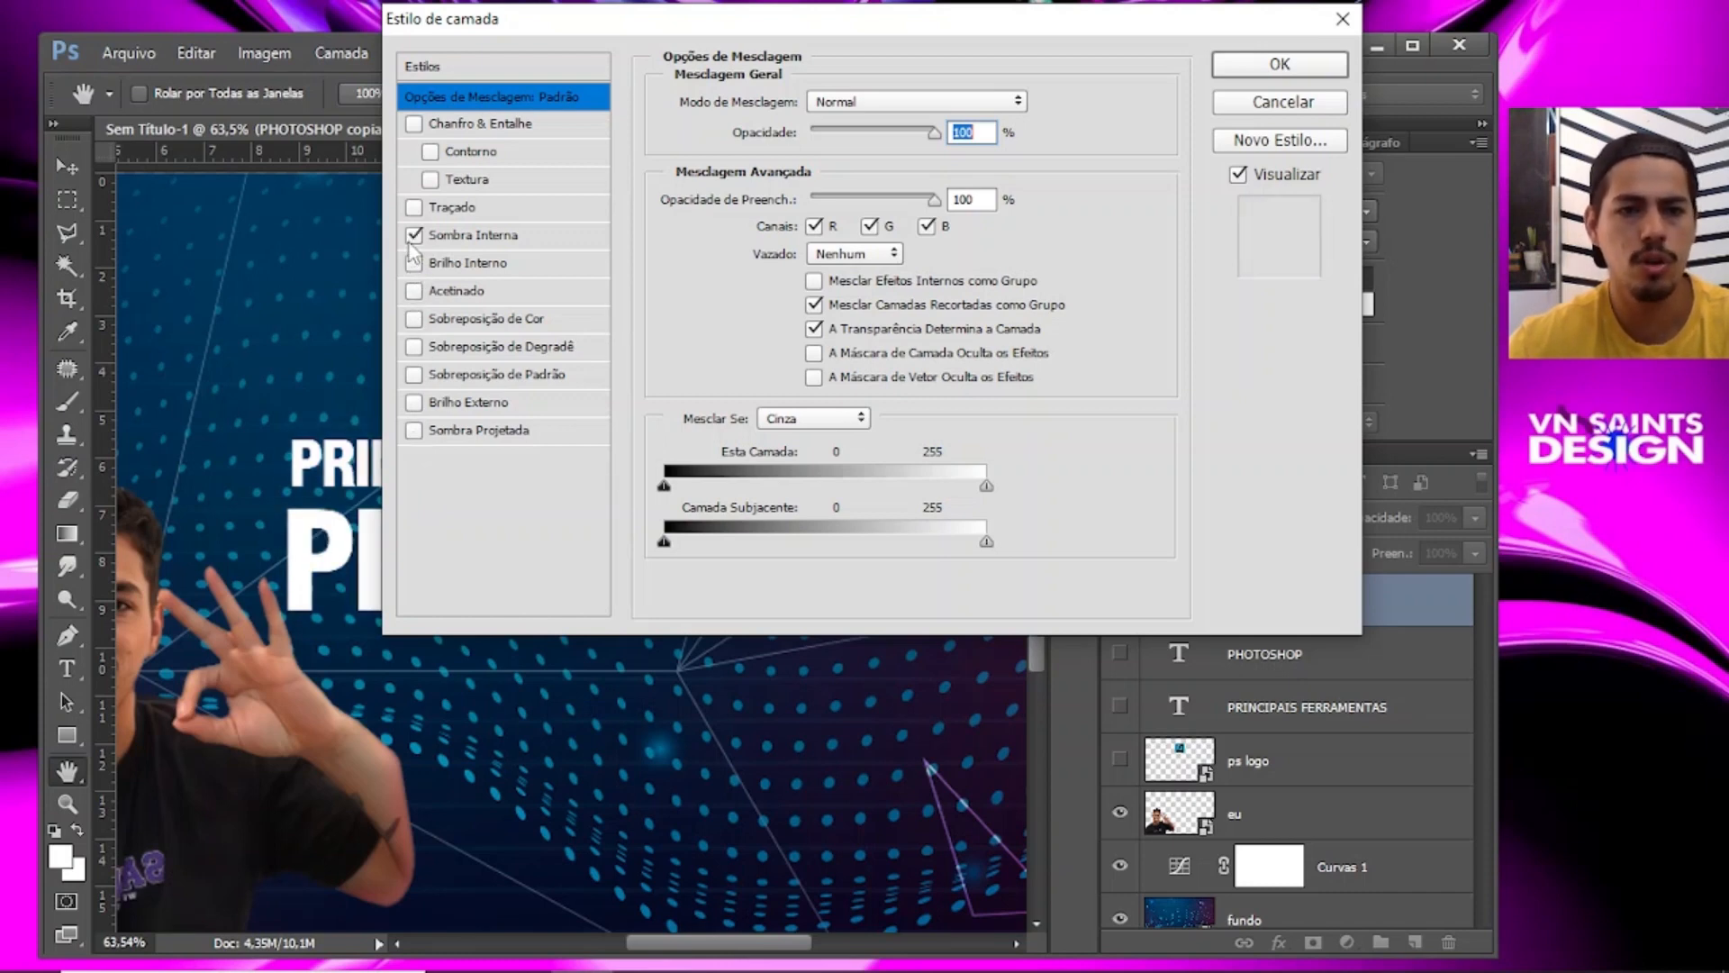
# Enable a Drop Shadow on the merged title and set its colour to dark grey #222222.
pyautogui.click(414, 431)
pyautogui.click(476, 432)
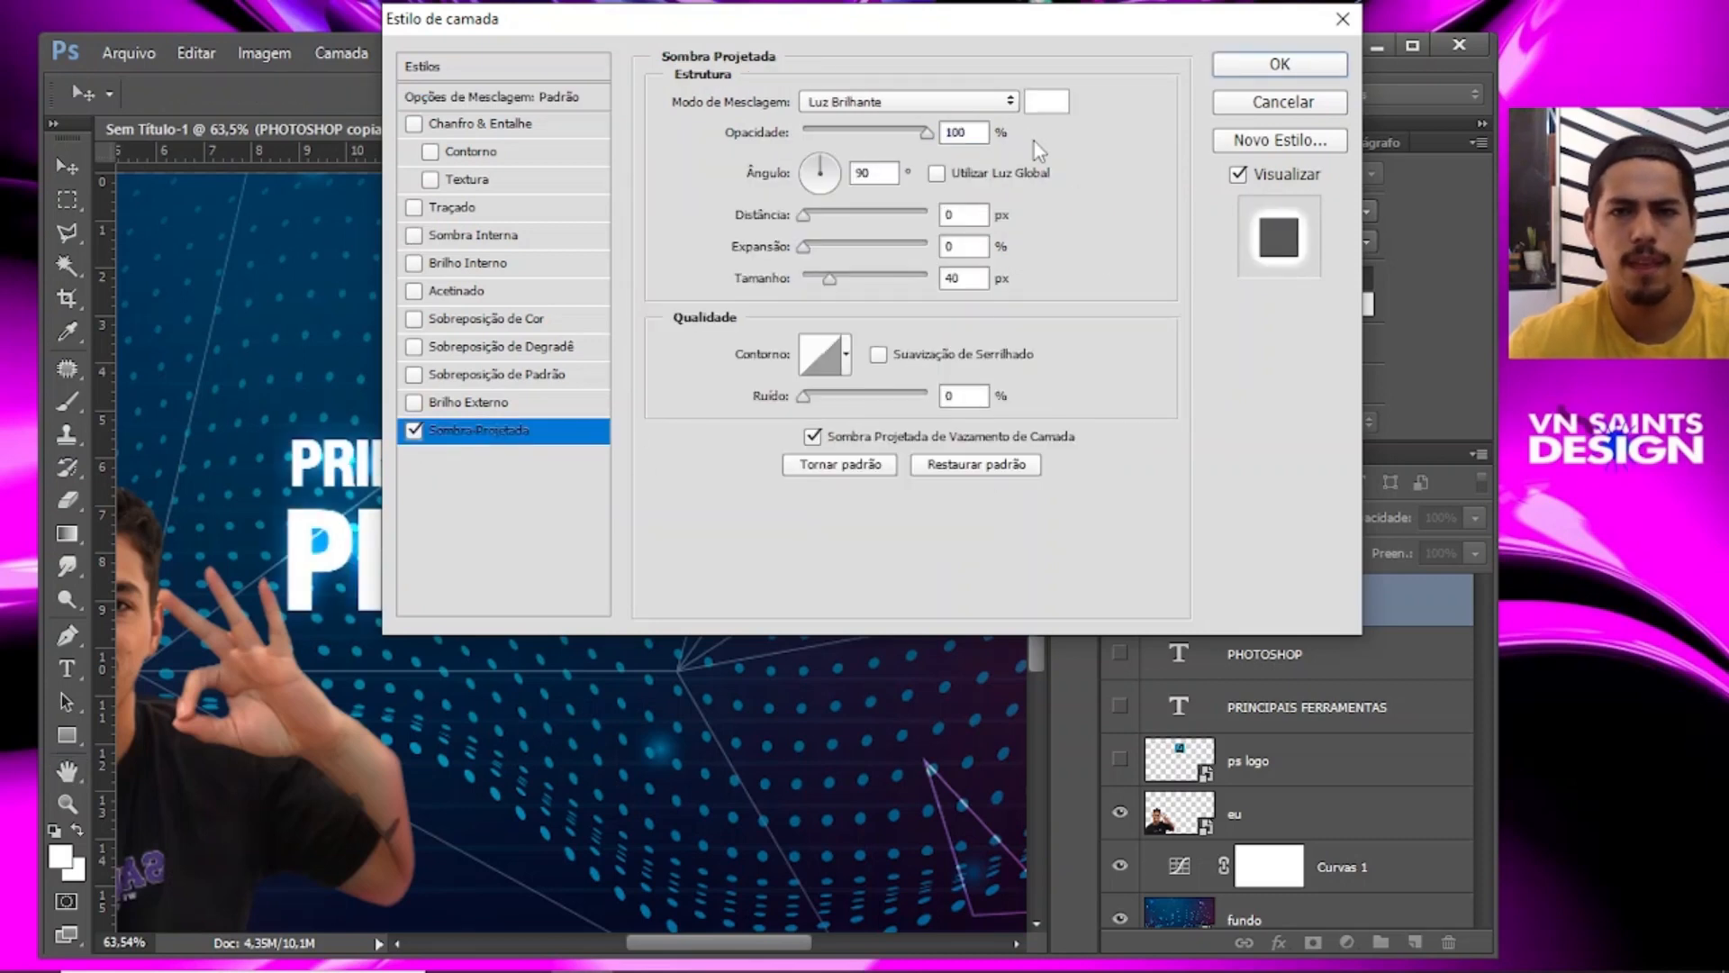
pyautogui.click(1047, 101)
pyautogui.moveTo(1053, 559); pyautogui.dragTo(1005, 597)
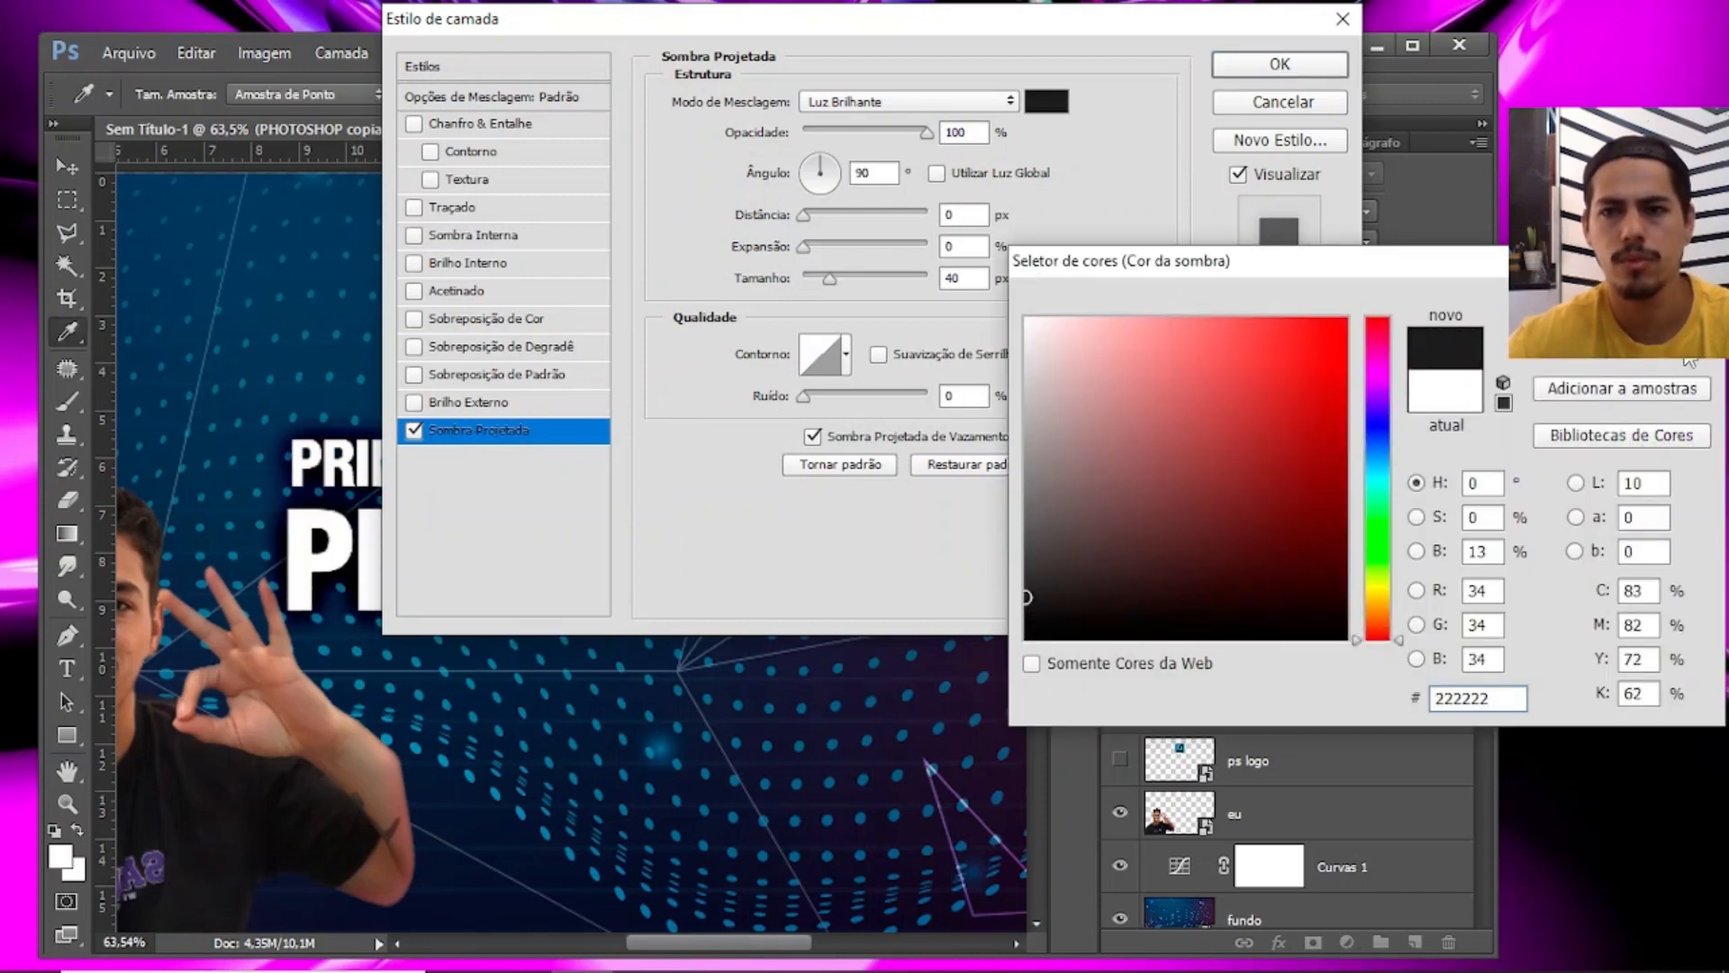
pyautogui.click(1621, 295)
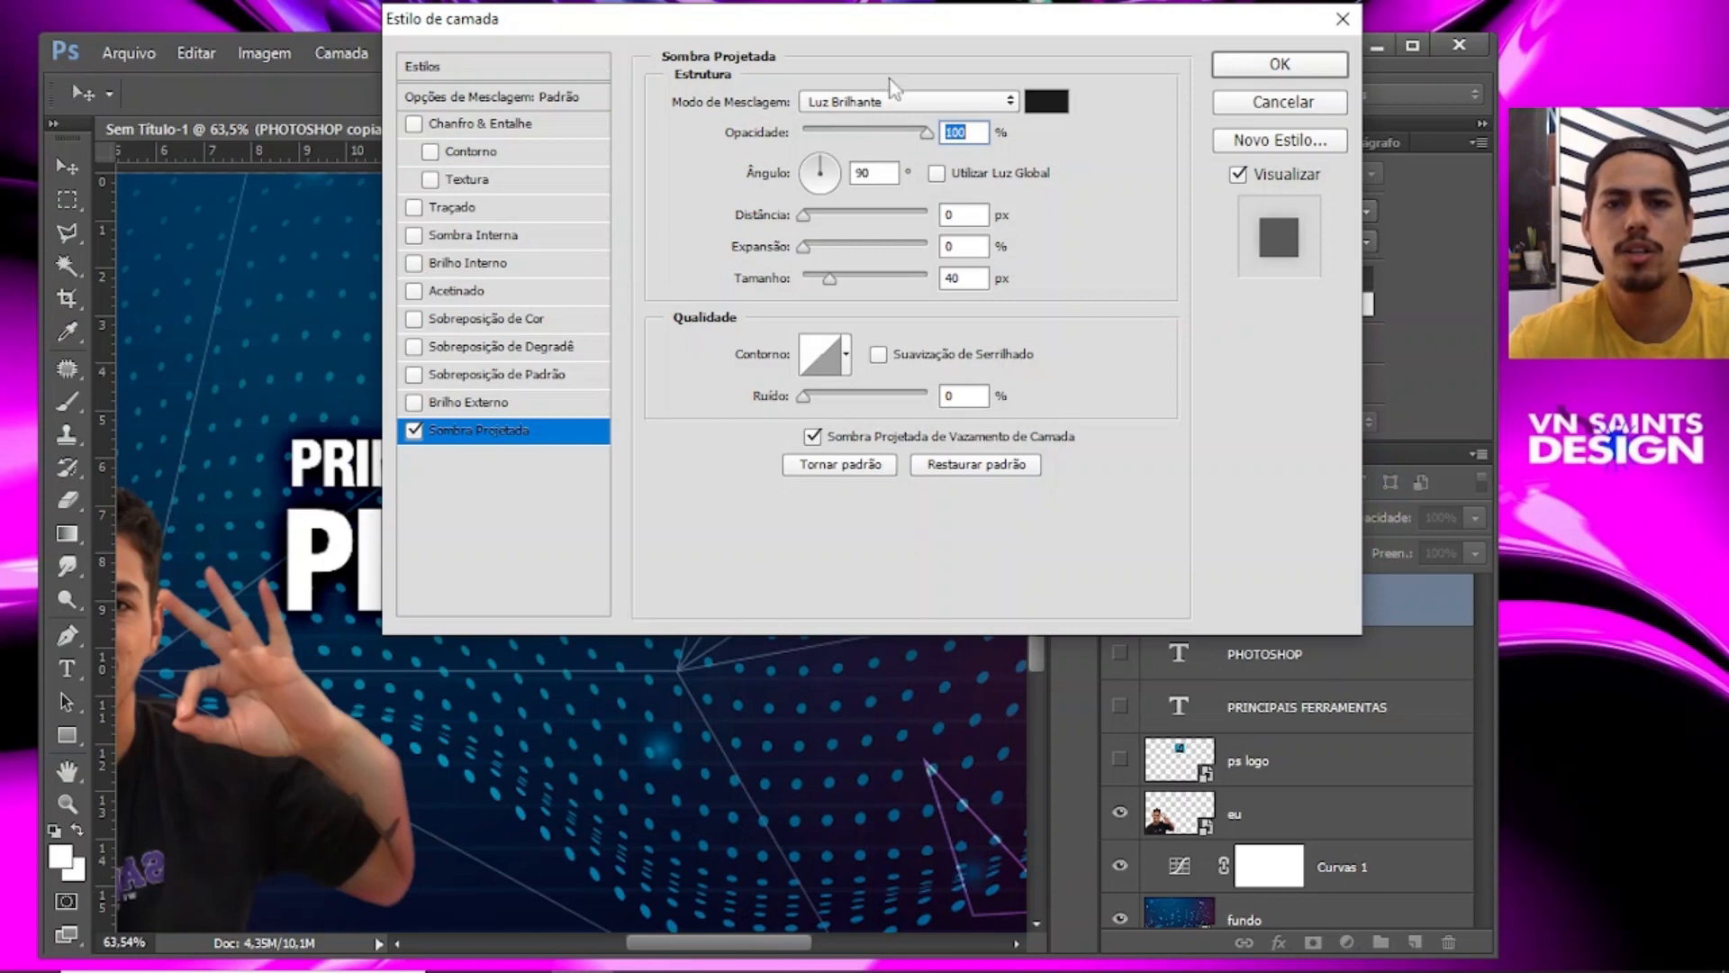
# Set the title's drop shadow to Multiply blend mode with 87% opacity and apply the layer style.
pyautogui.click(856, 102)
pyautogui.click(838, 184)
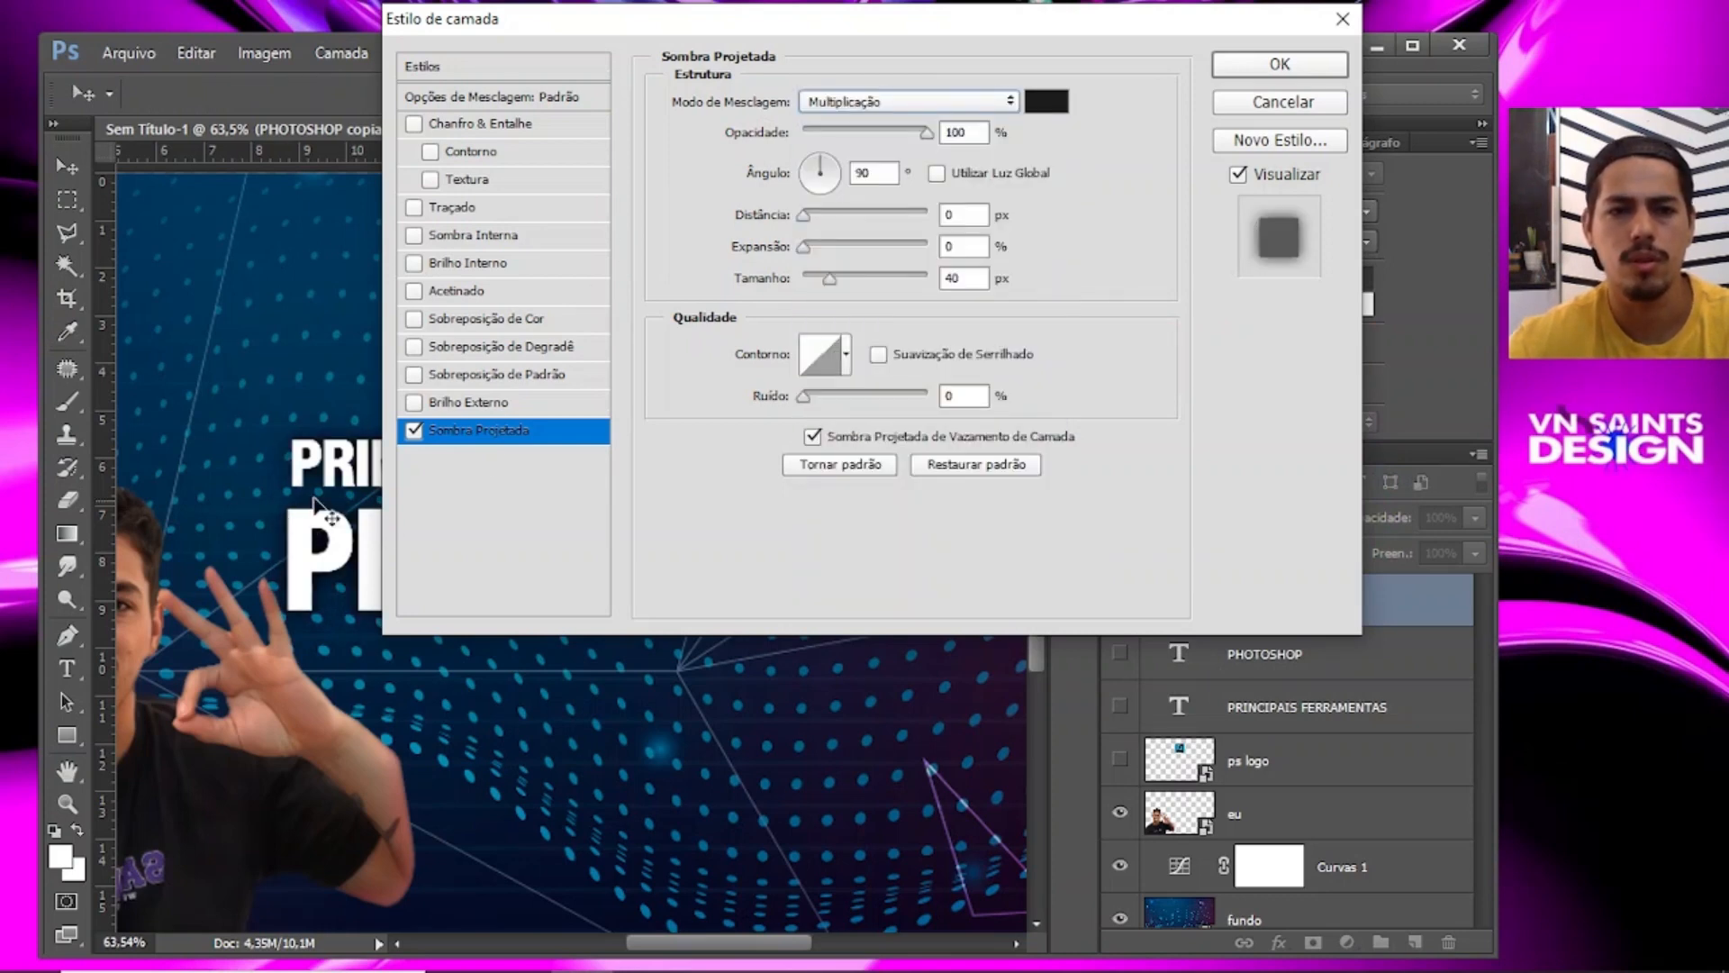
pyautogui.moveTo(886, 134)
pyautogui.mouseDown()
pyautogui.moveTo(817, 128)
pyautogui.moveTo(911, 138)
pyautogui.mouseUp()
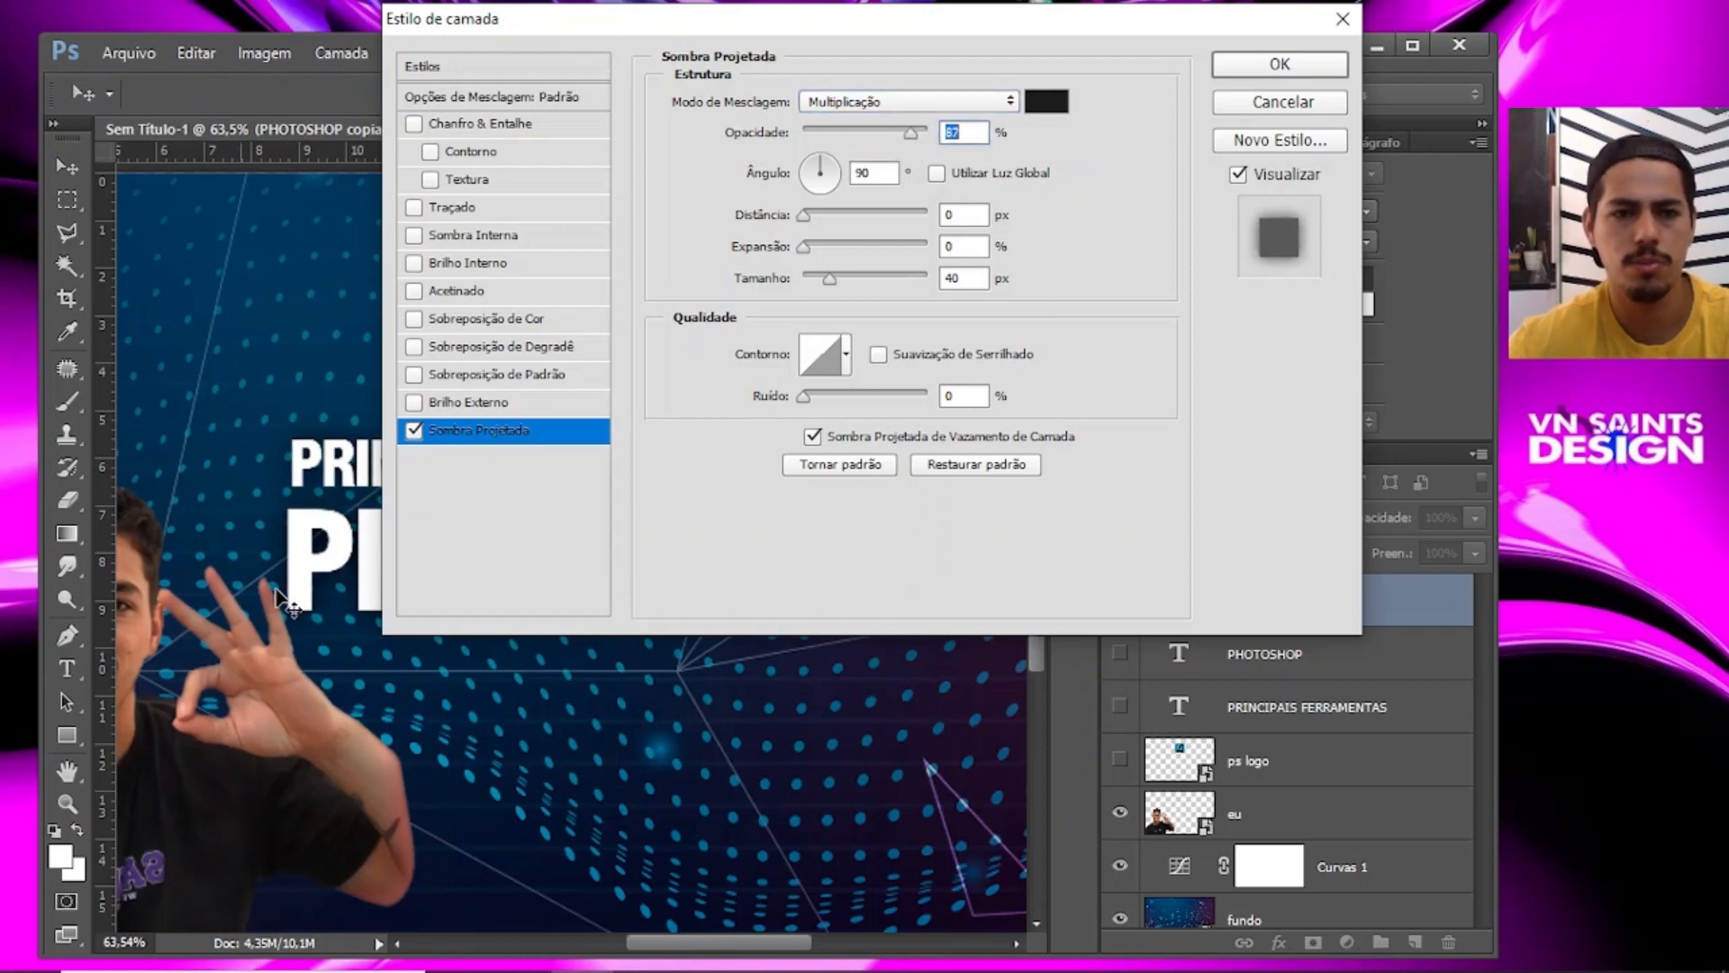
pyautogui.click(1308, 77)
# Soften the merged title's drop shadow by setting its opacity to 80% and its size to 24 px.
pyautogui.press('z')
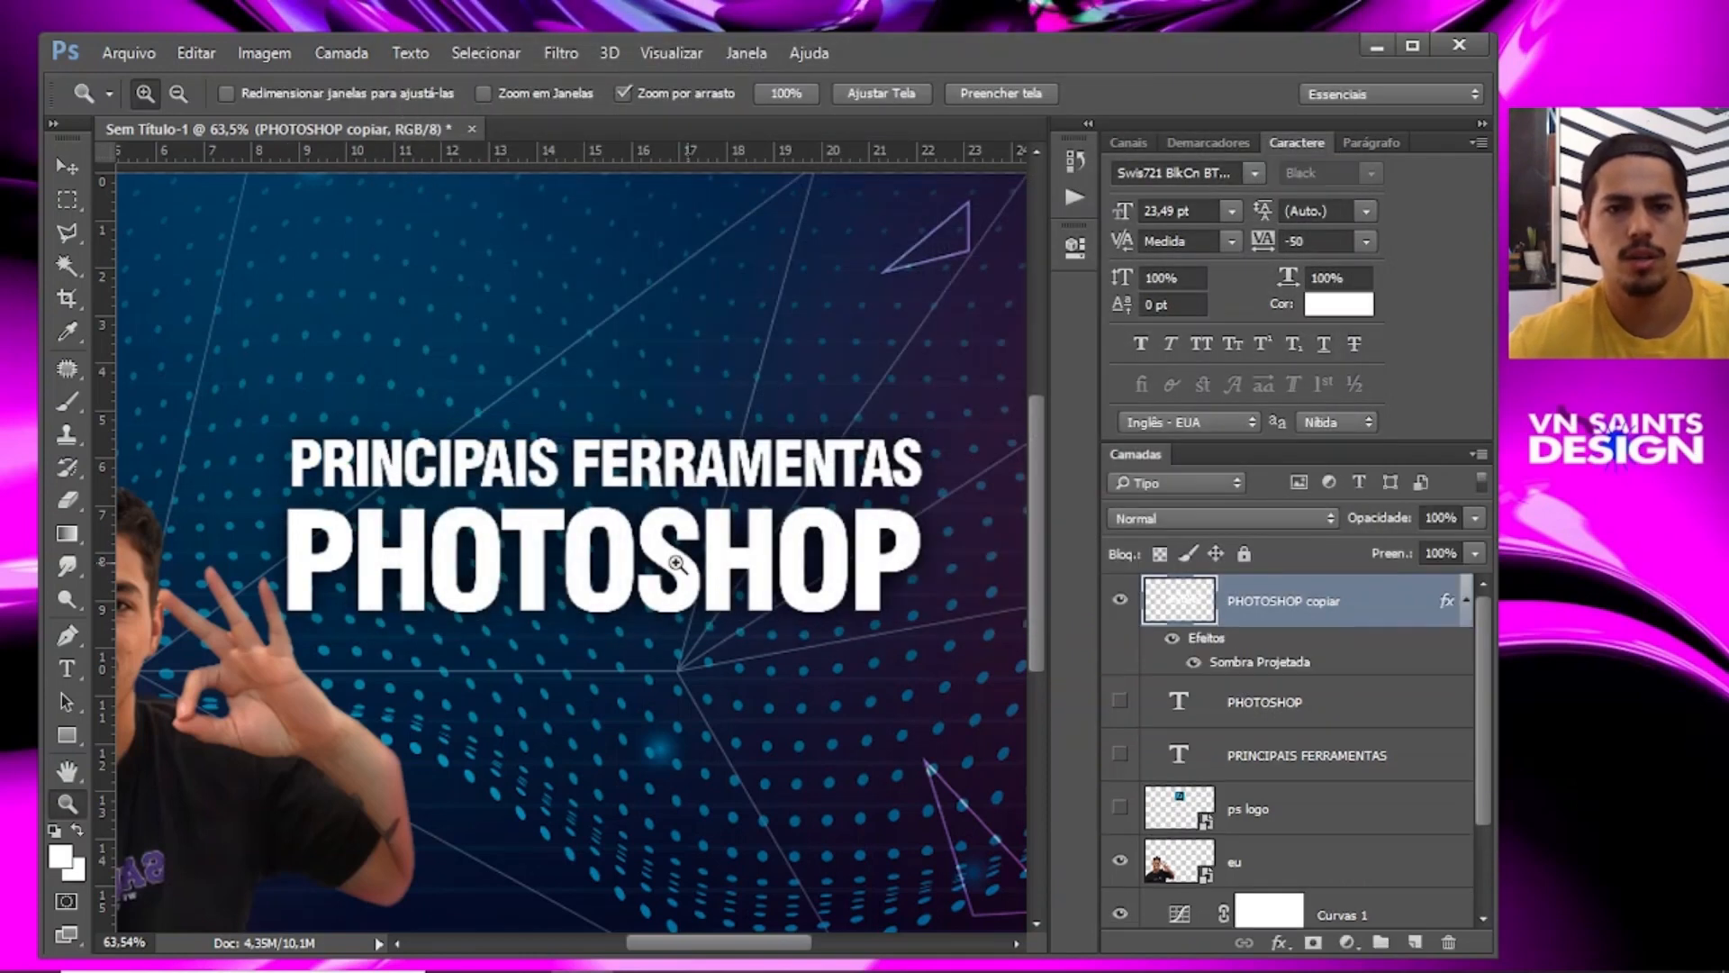
pyautogui.click(557, 548)
pyautogui.moveTo(556, 548); pyautogui.dragTo(680, 491)
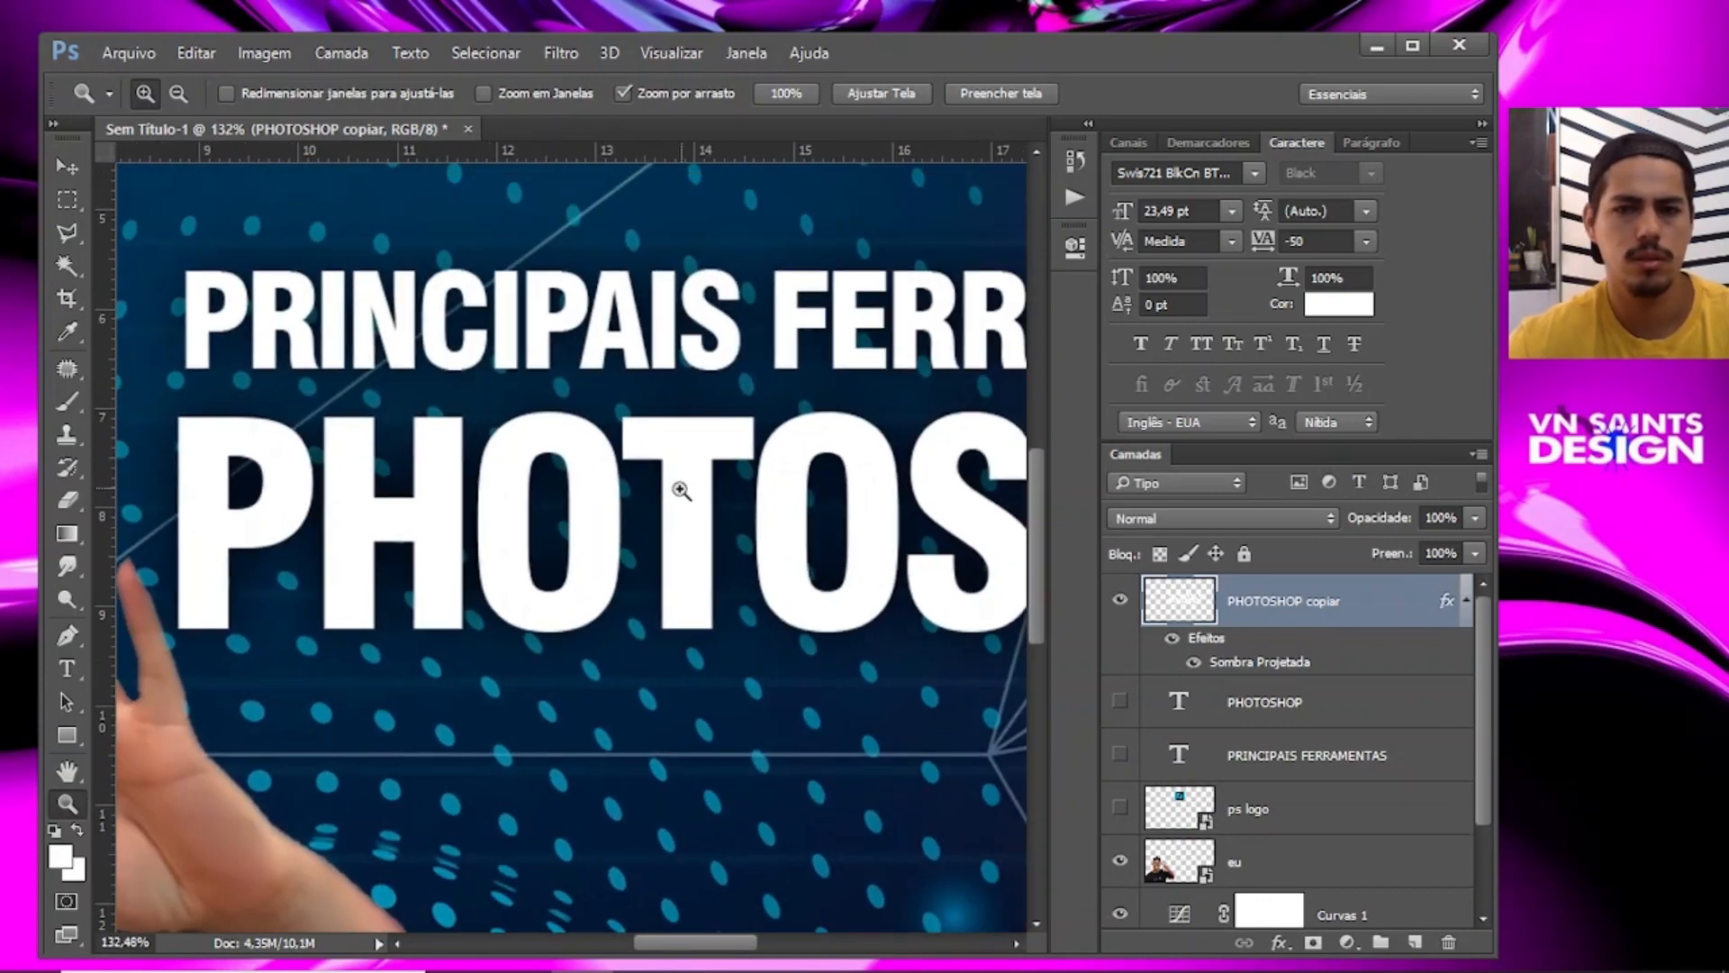
pyautogui.doubleClick(1407, 603)
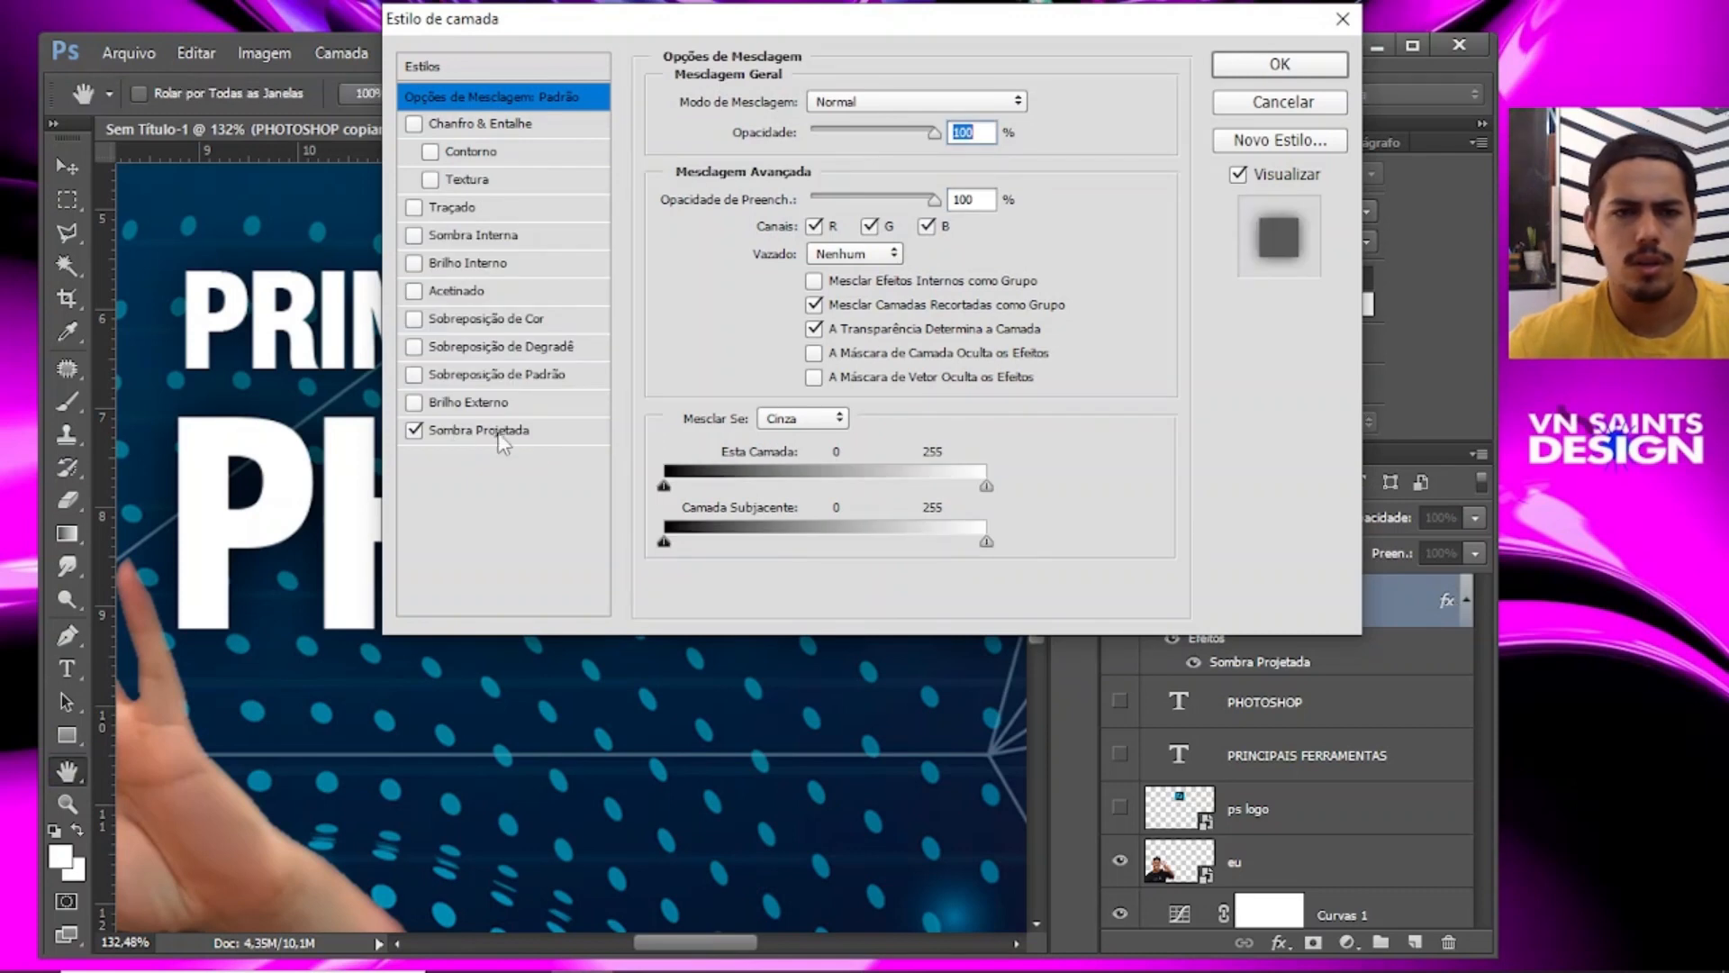
pyautogui.click(511, 433)
pyautogui.moveTo(914, 144); pyautogui.dragTo(1033, 157)
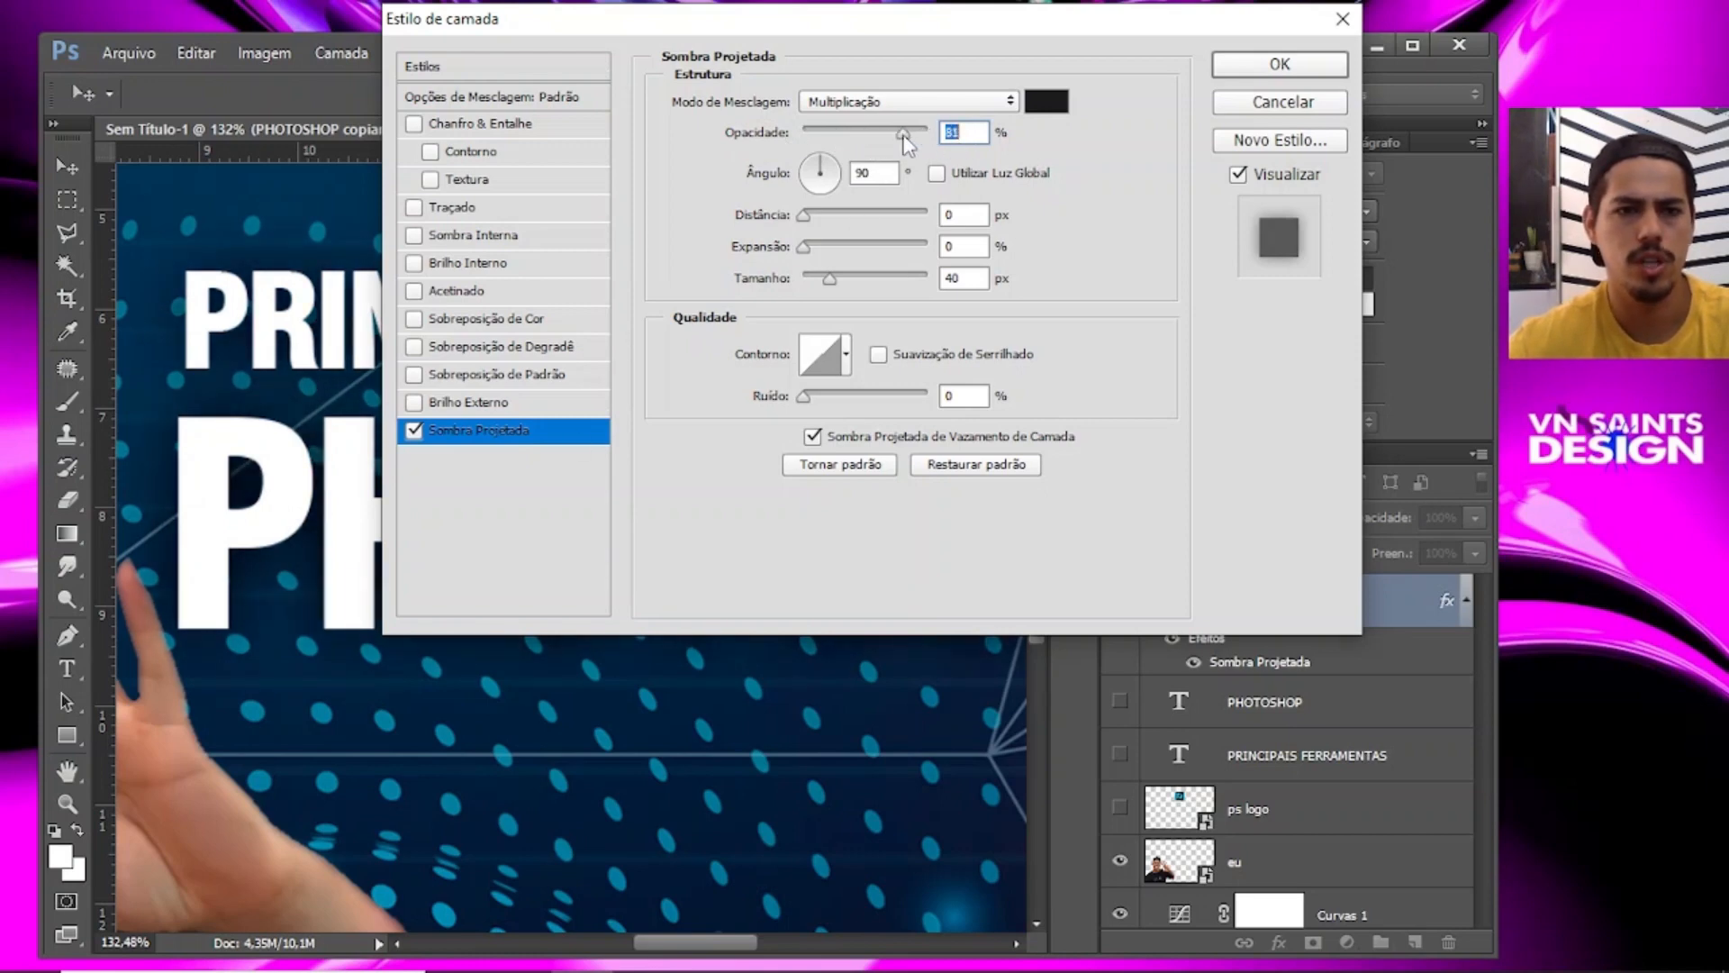
pyautogui.moveTo(903, 135); pyautogui.dragTo(901, 134)
pyautogui.moveTo(830, 279)
pyautogui.mouseDown()
pyautogui.moveTo(887, 287)
pyautogui.moveTo(821, 269)
pyautogui.mouseUp()
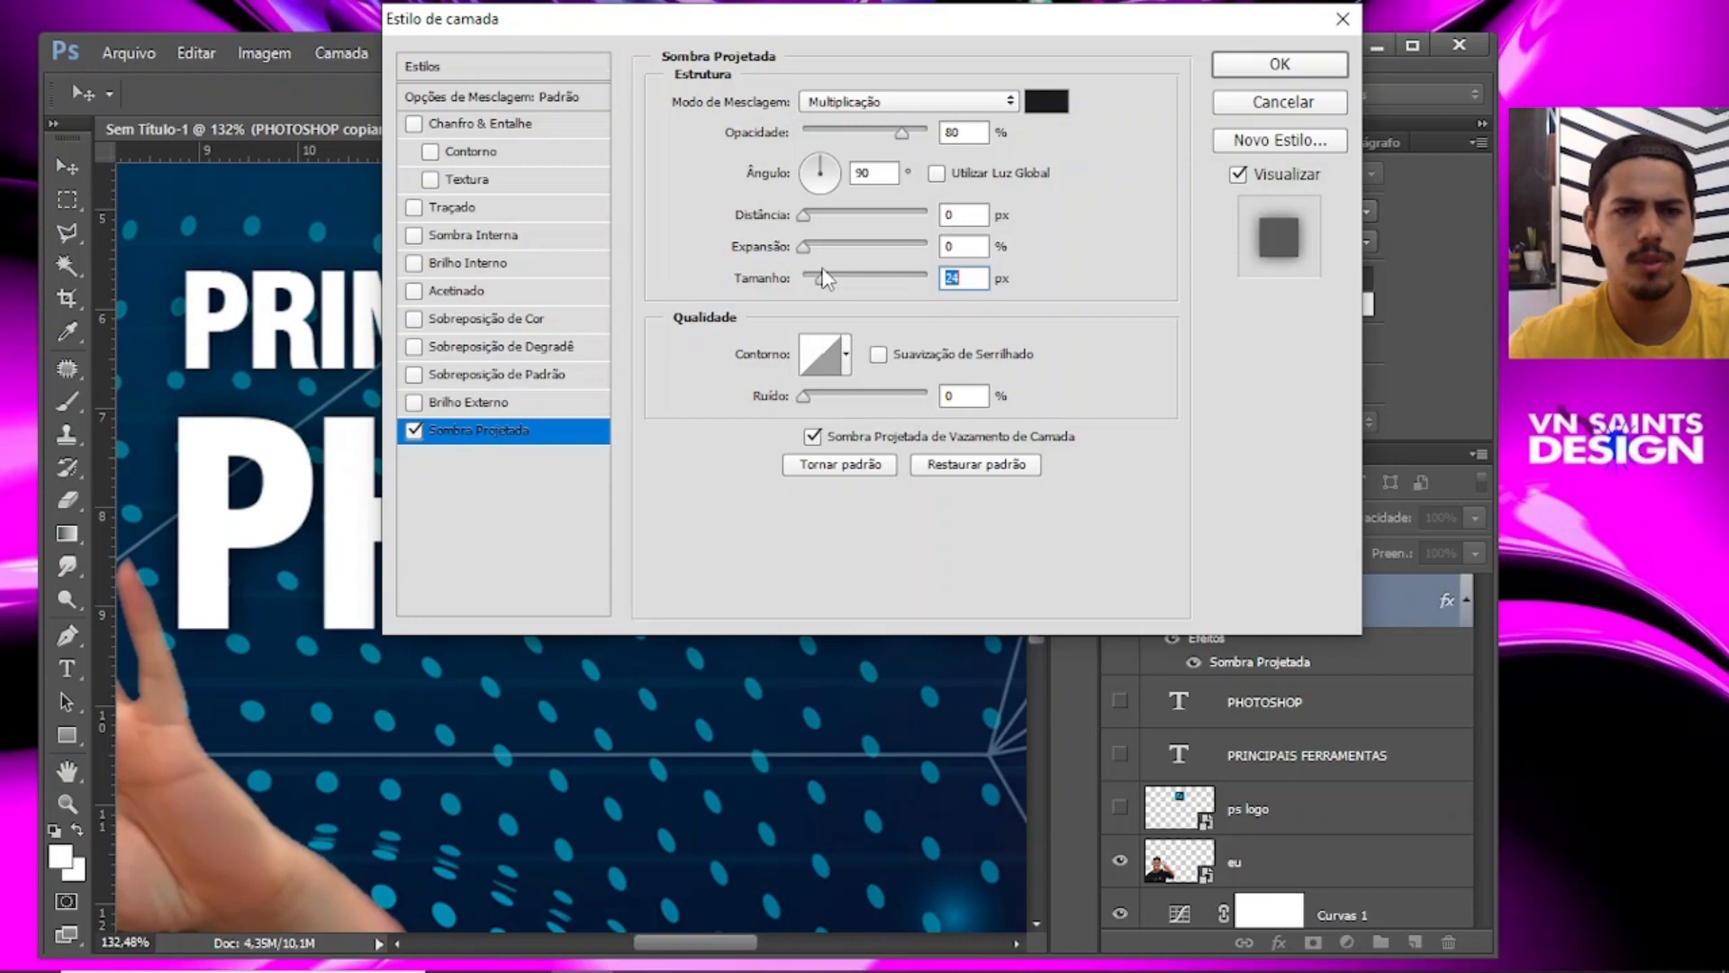
pyautogui.click(1272, 65)
# Select the "eu" portrait layer and compare the composition with it hidden and shown.
pyautogui.press('z')
pyautogui.moveTo(699, 432); pyautogui.dragTo(557, 441)
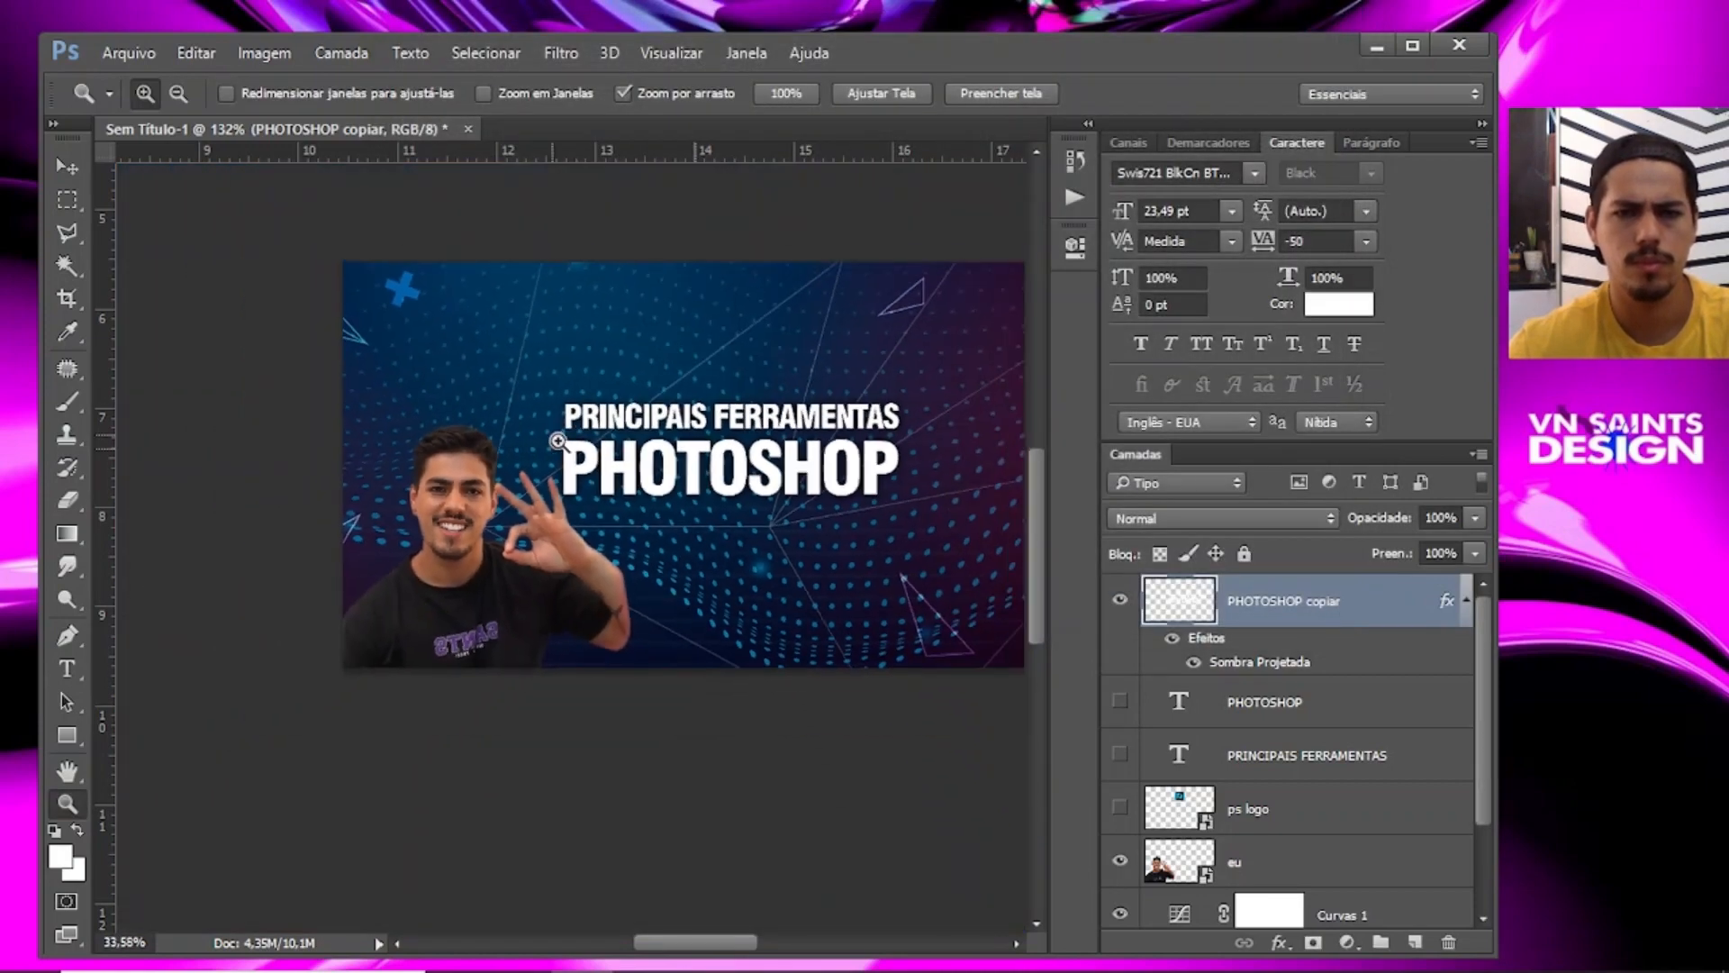
pyautogui.scroll(1, 609, 586)
pyautogui.scroll(3, 611, 584)
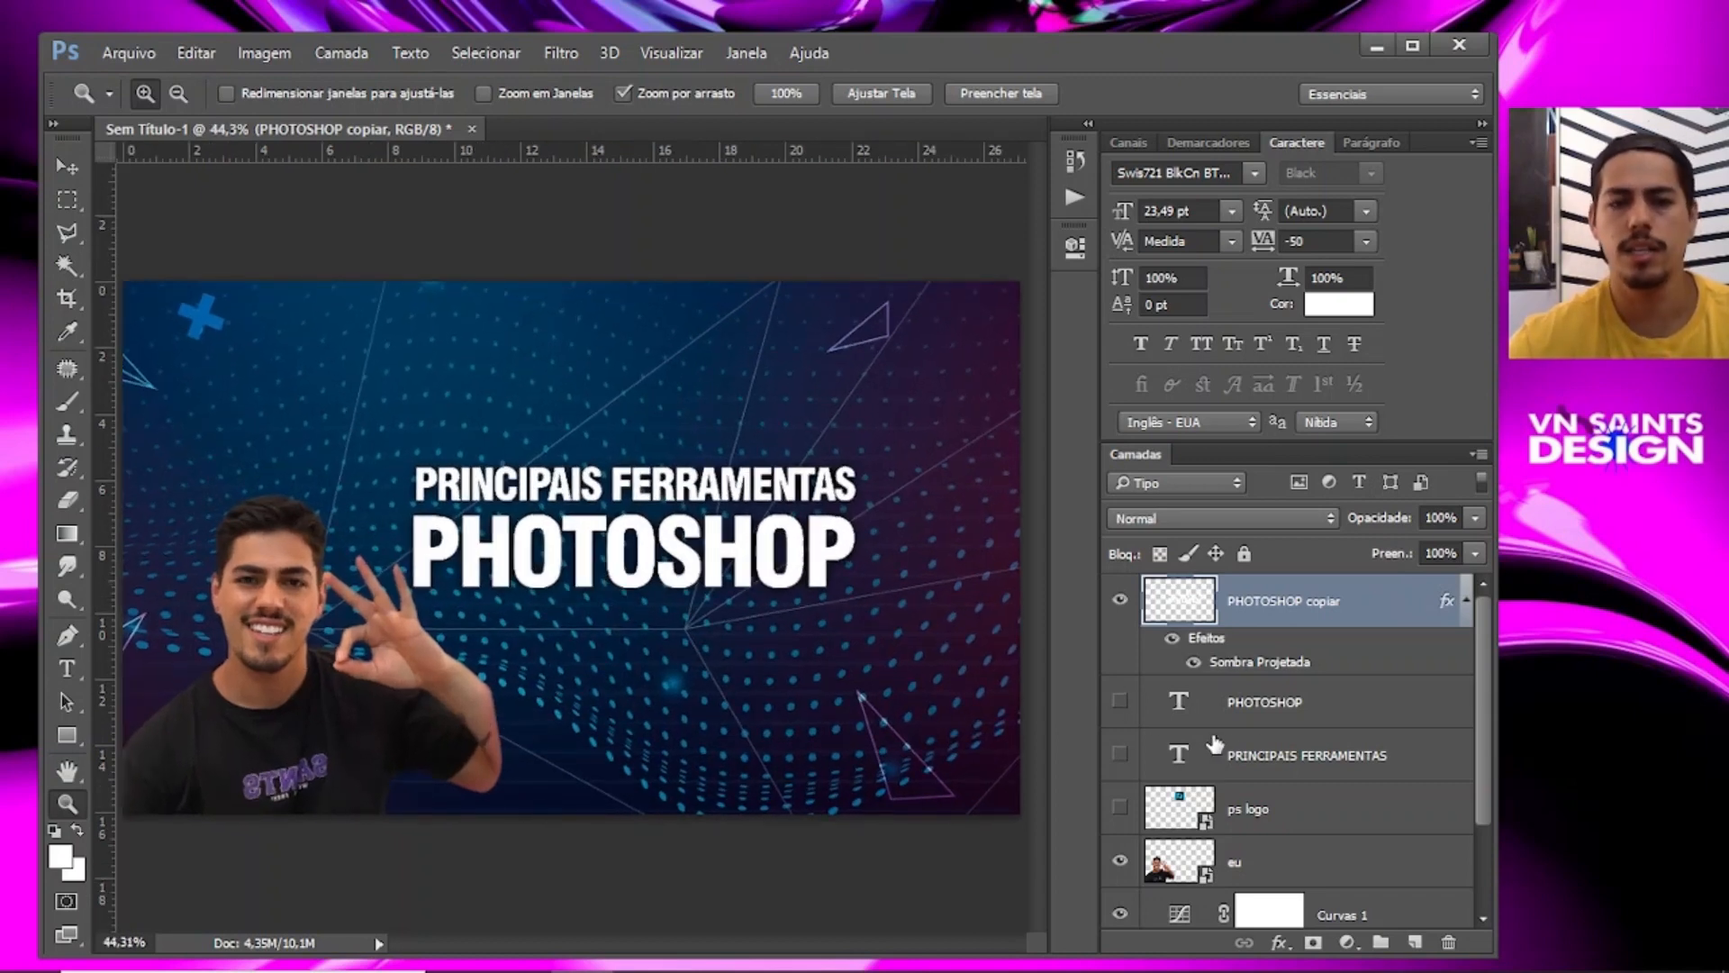
pyautogui.scroll(-2, 1333, 730)
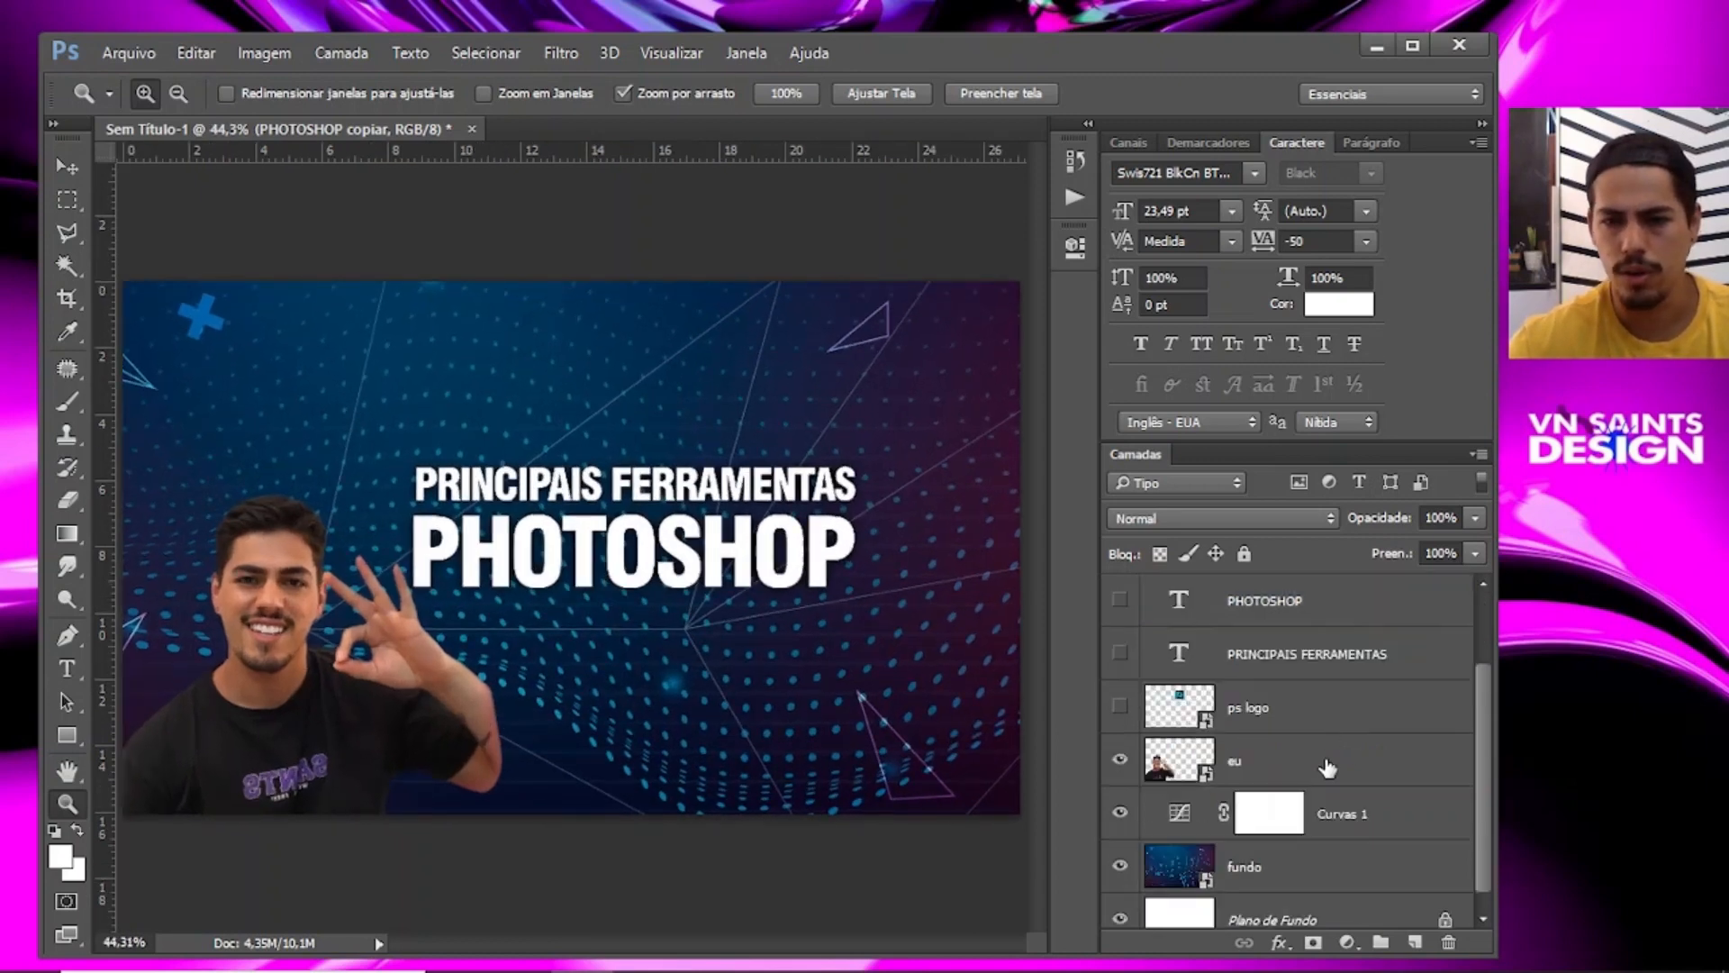
pyautogui.click(1246, 772)
pyautogui.click(1120, 760)
pyautogui.click(1120, 760)
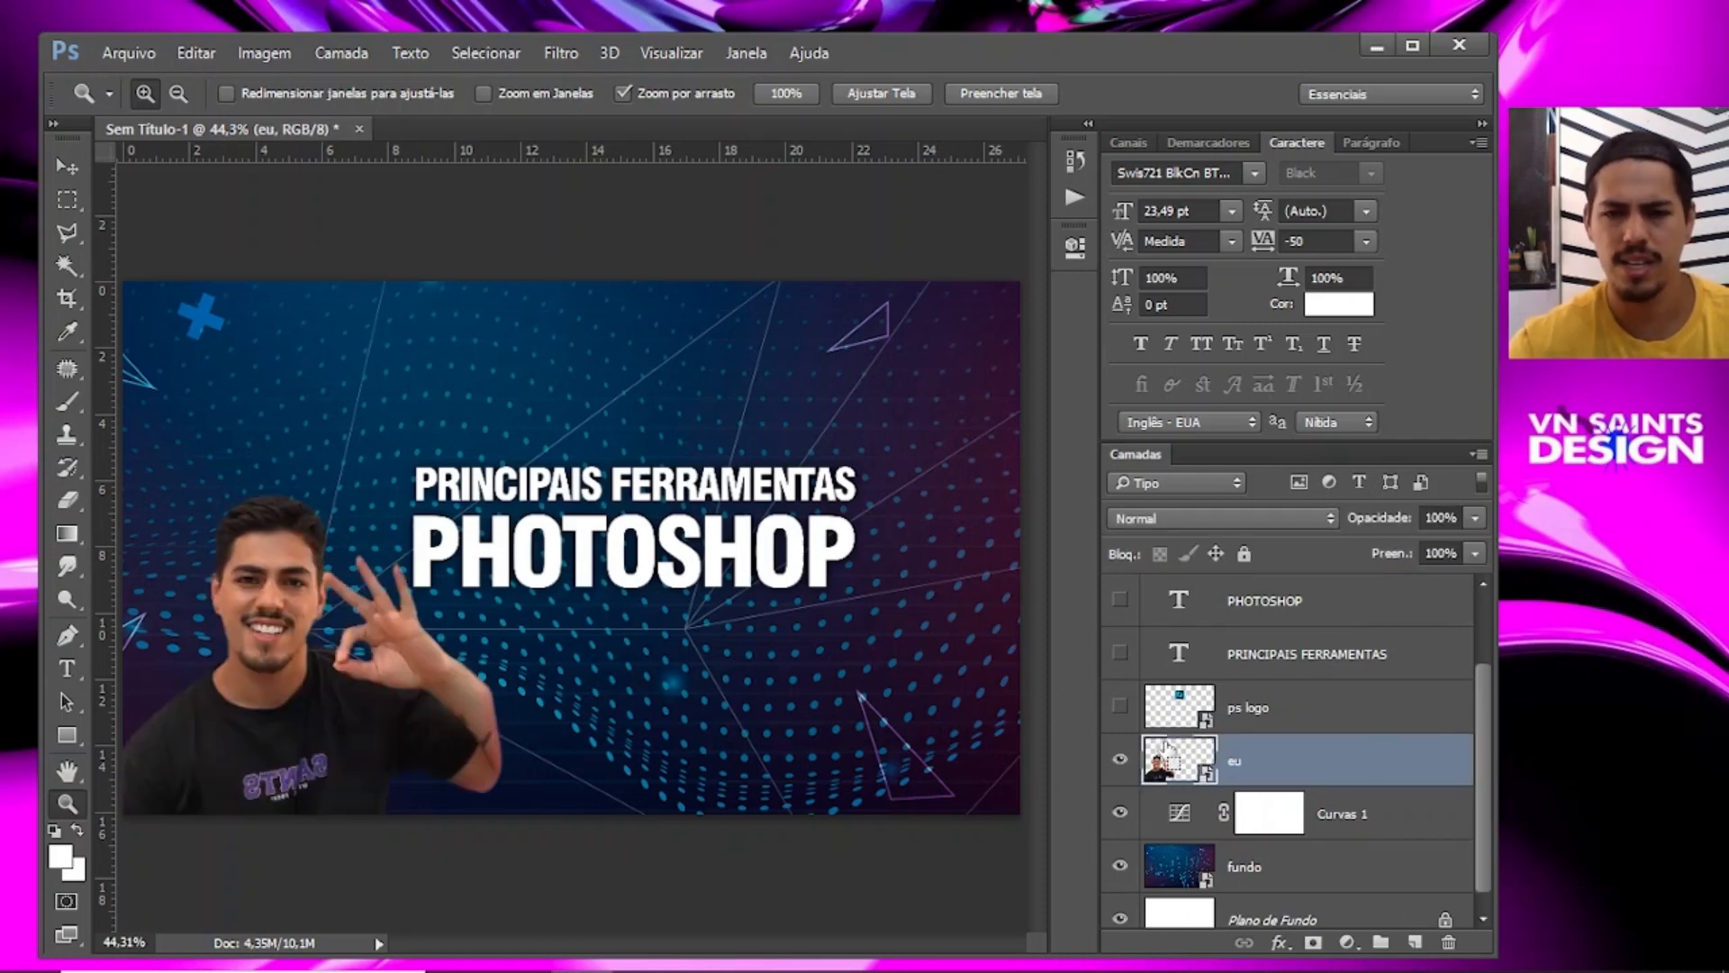
# Duplicate the "eu" portrait layer and enable an Outer Glow (Brilho Externo) on the copy.
pyautogui.hotkey('ctrl', 'j')
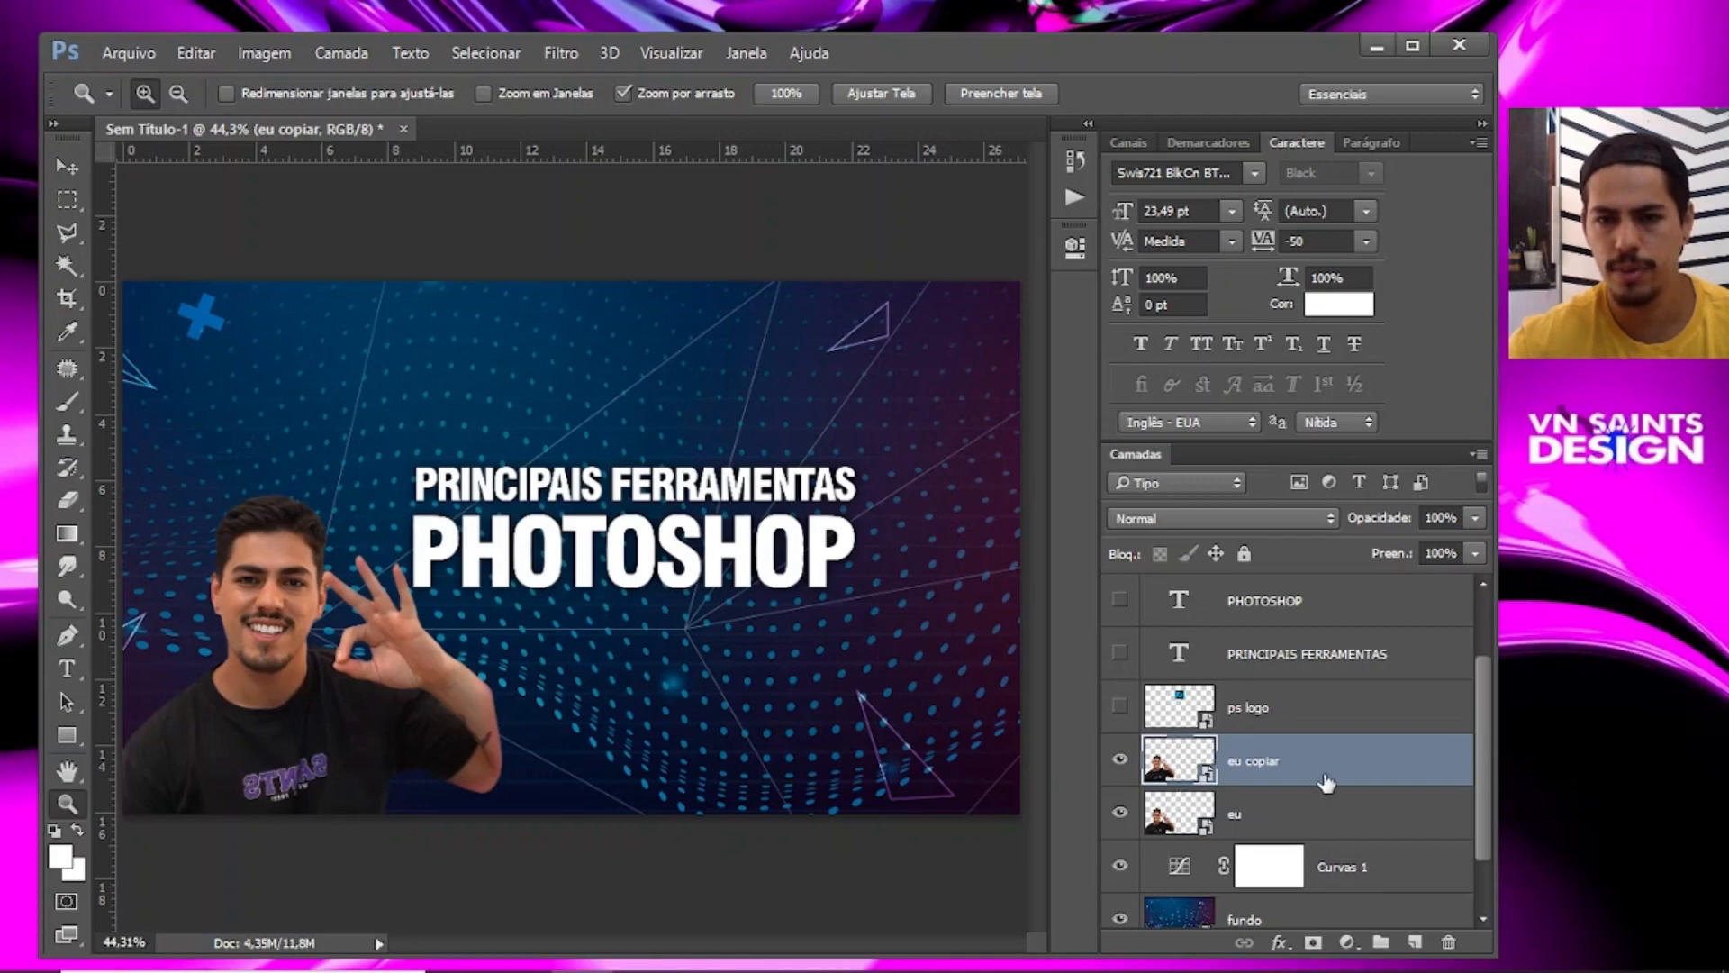
pyautogui.doubleClick(1422, 759)
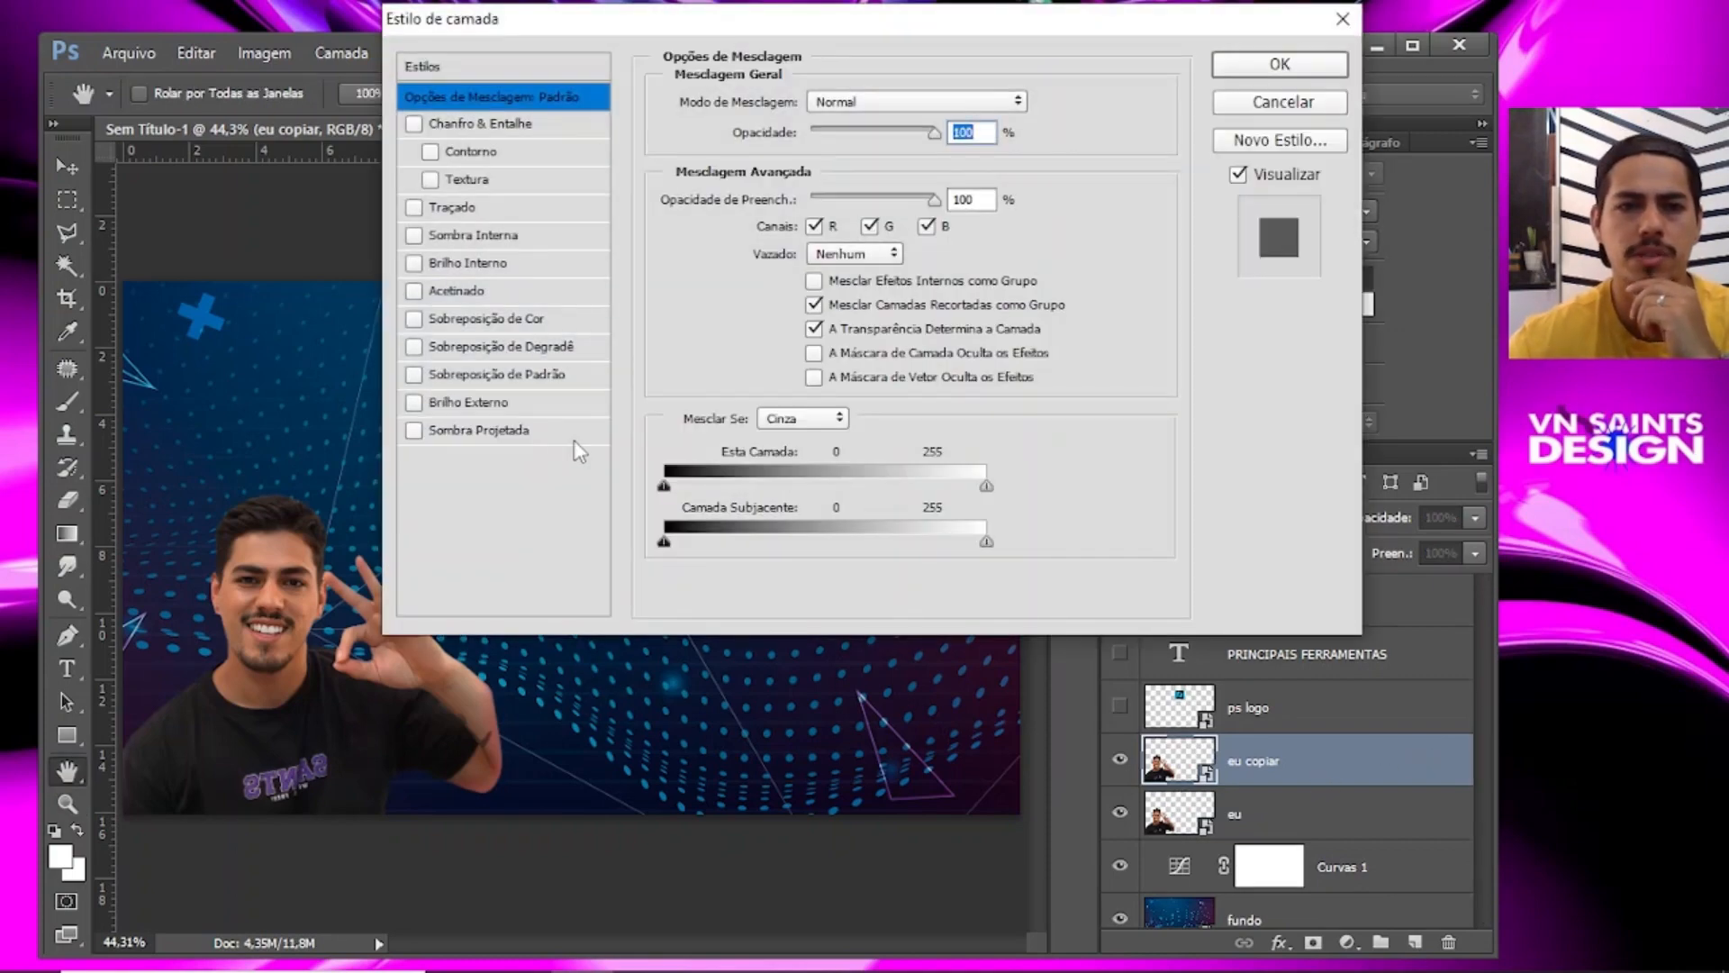
pyautogui.click(414, 403)
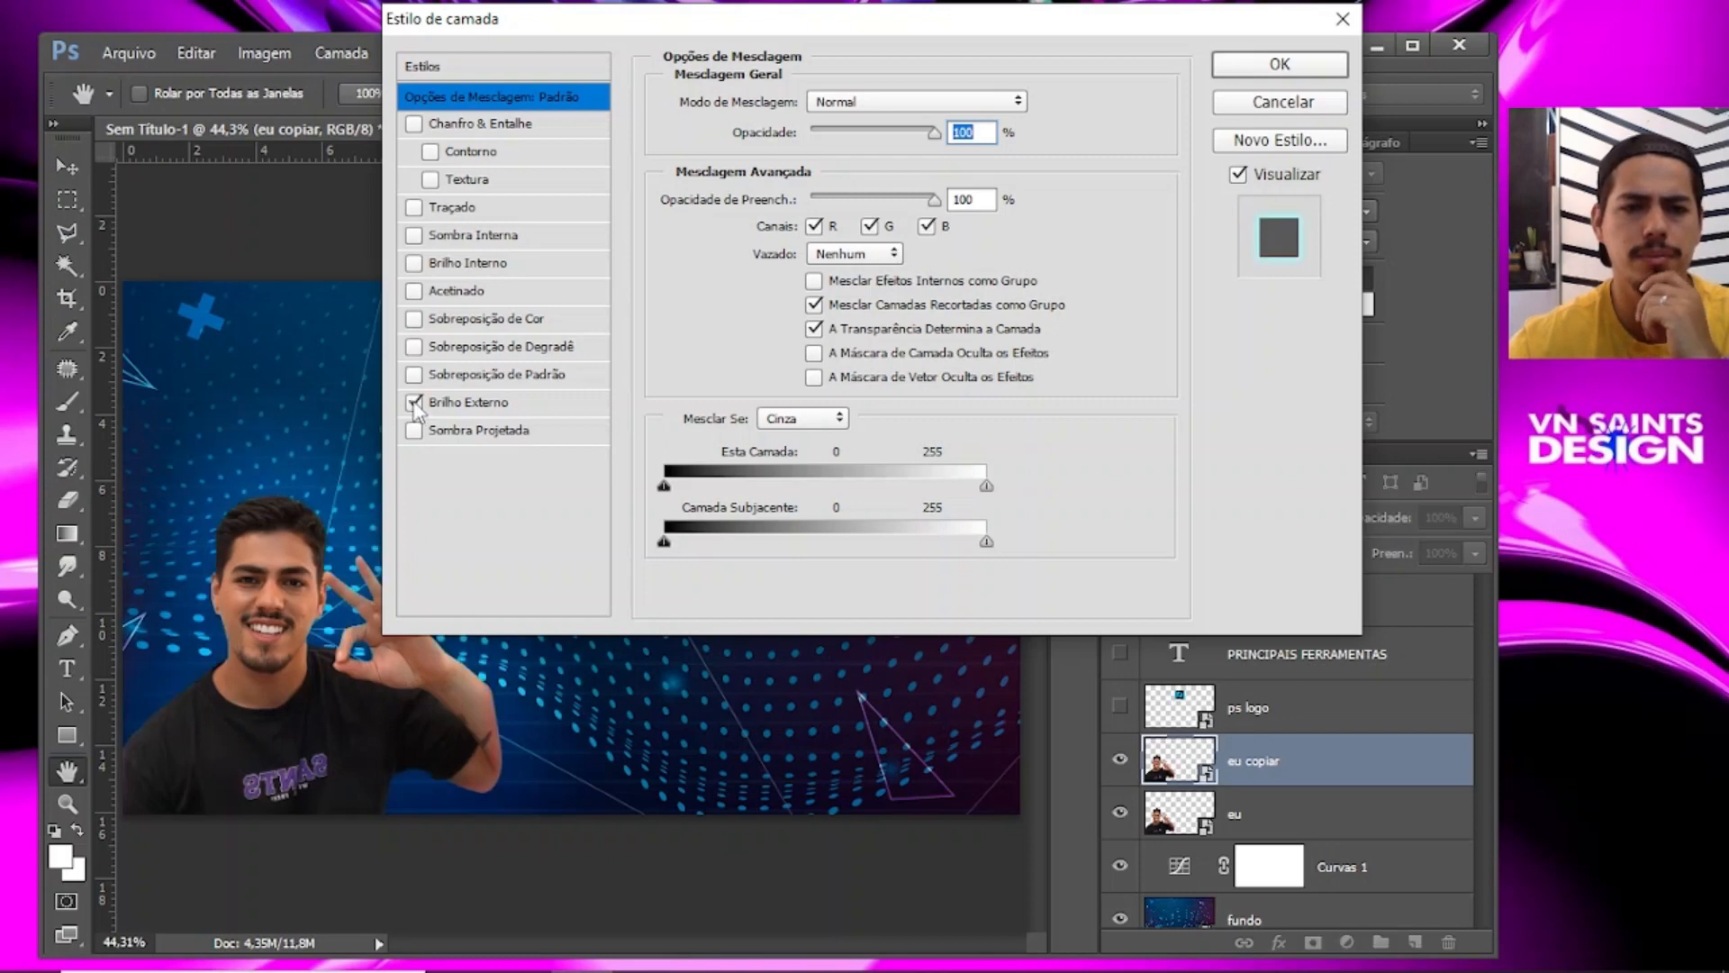
pyautogui.click(506, 410)
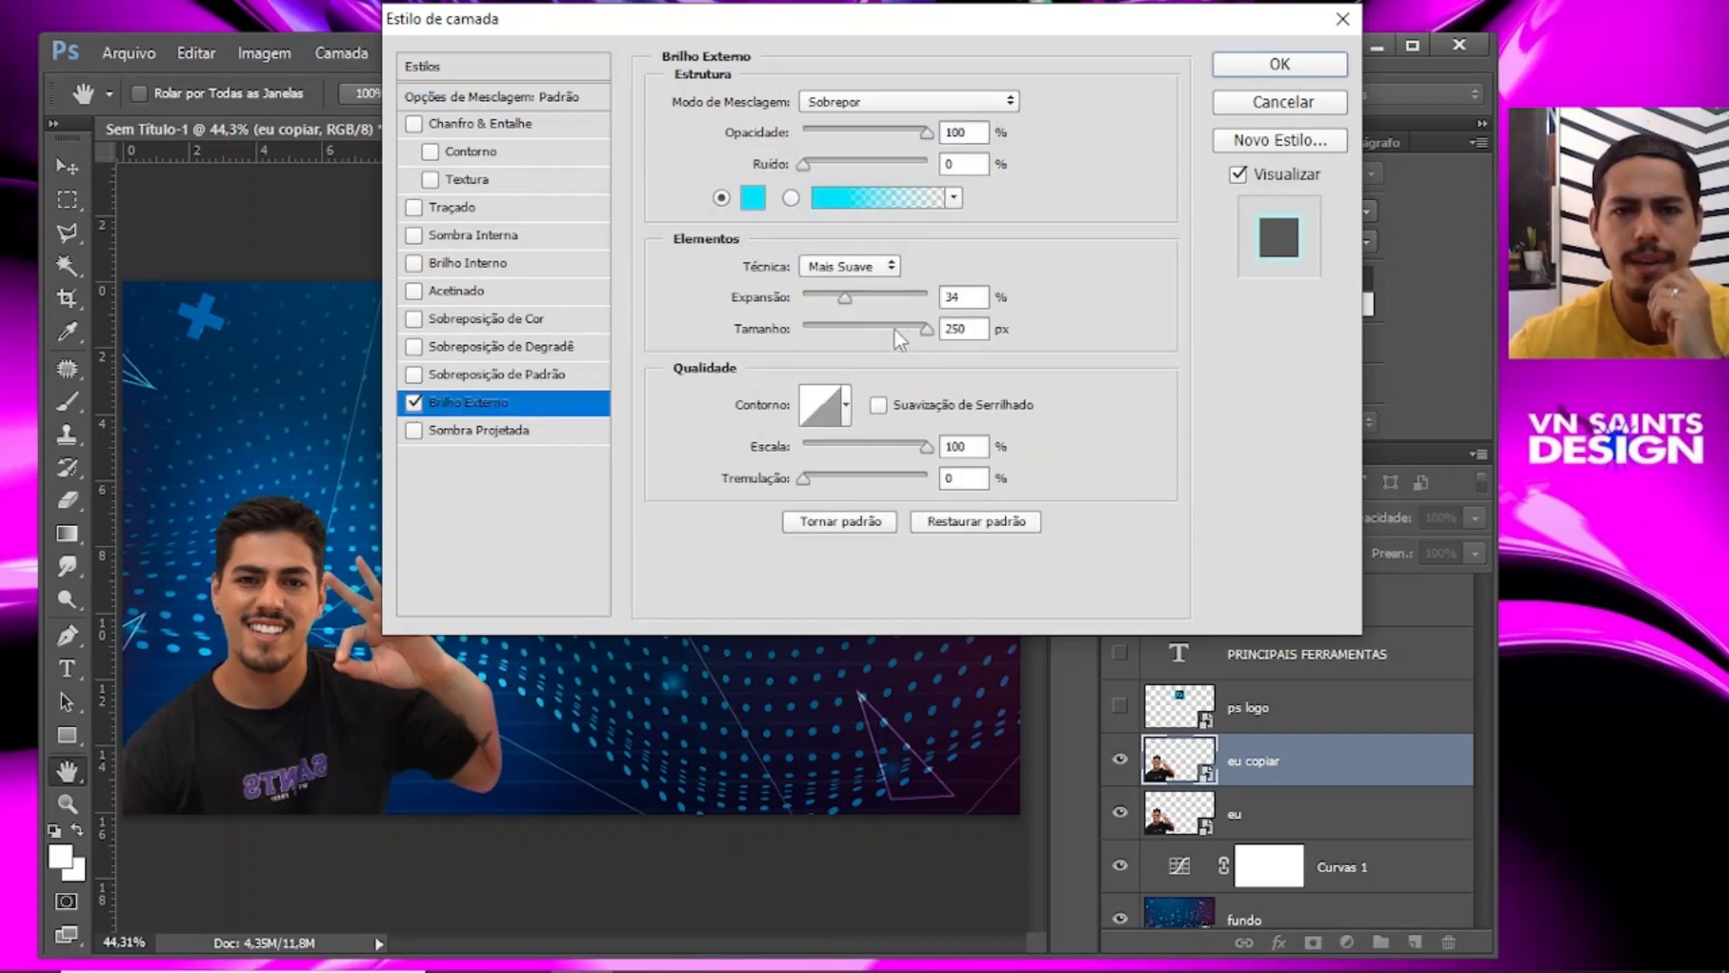
# Reduce the portrait copy's Outer Glow size to 24 px, keep the Sobrepor (Overlay) blend mode and apply the style.
pyautogui.moveTo(898, 339); pyautogui.dragTo(820, 321)
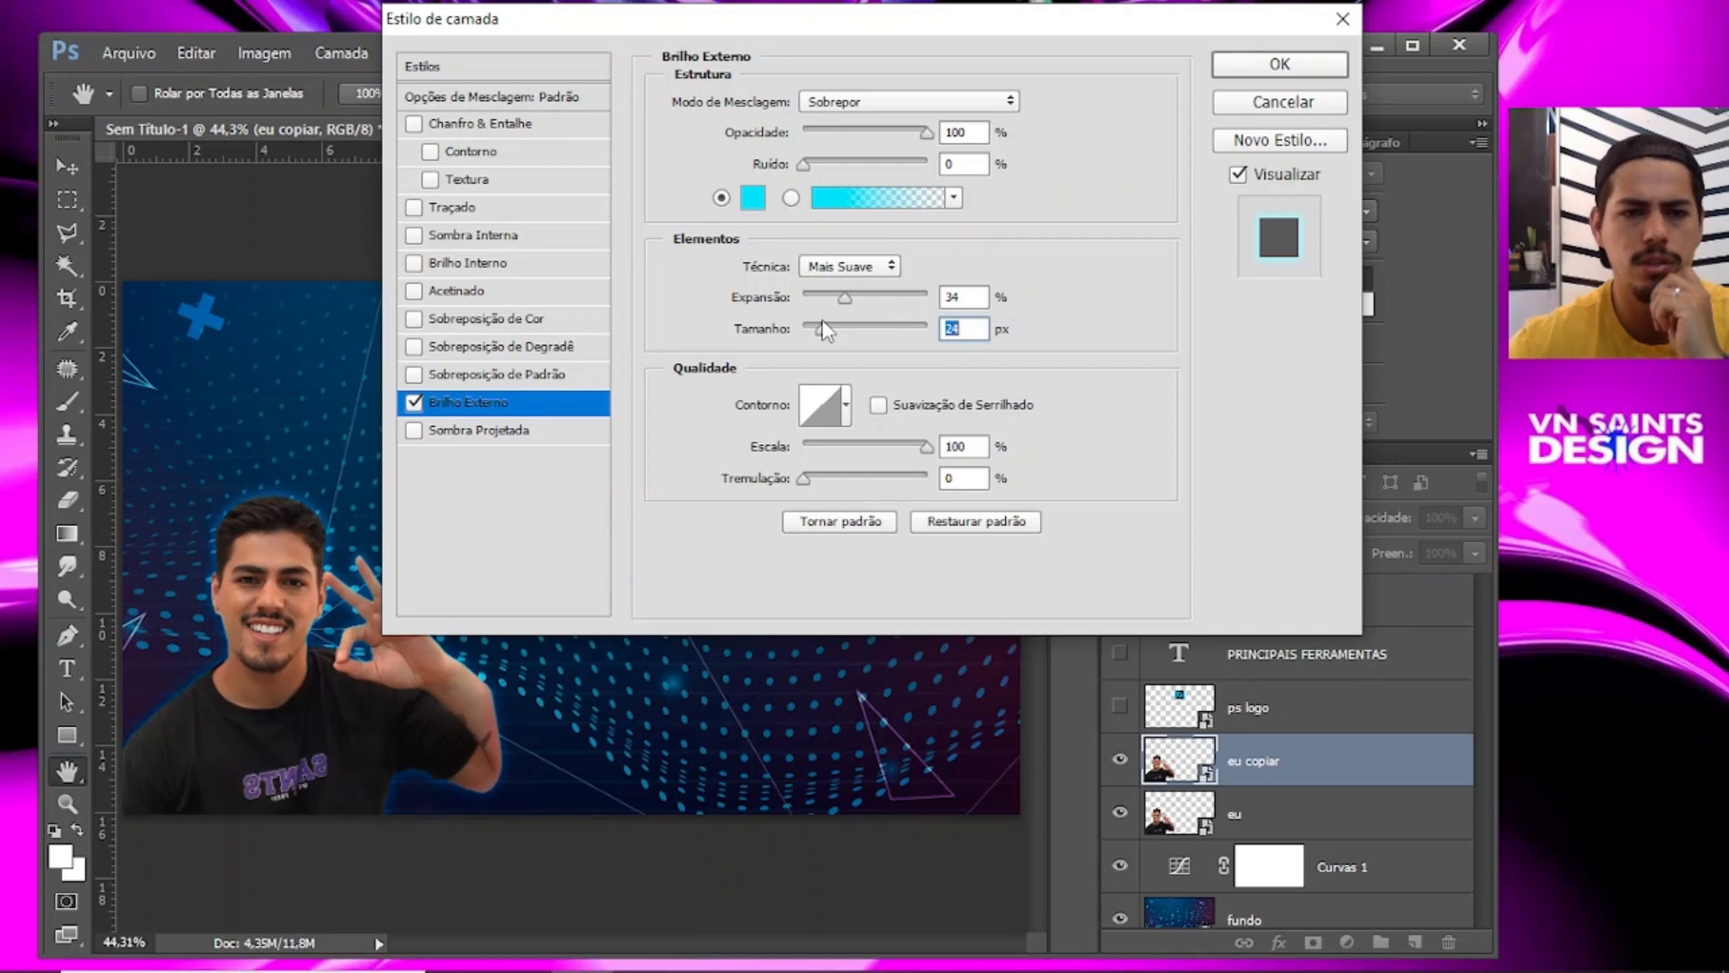
pyautogui.click(865, 103)
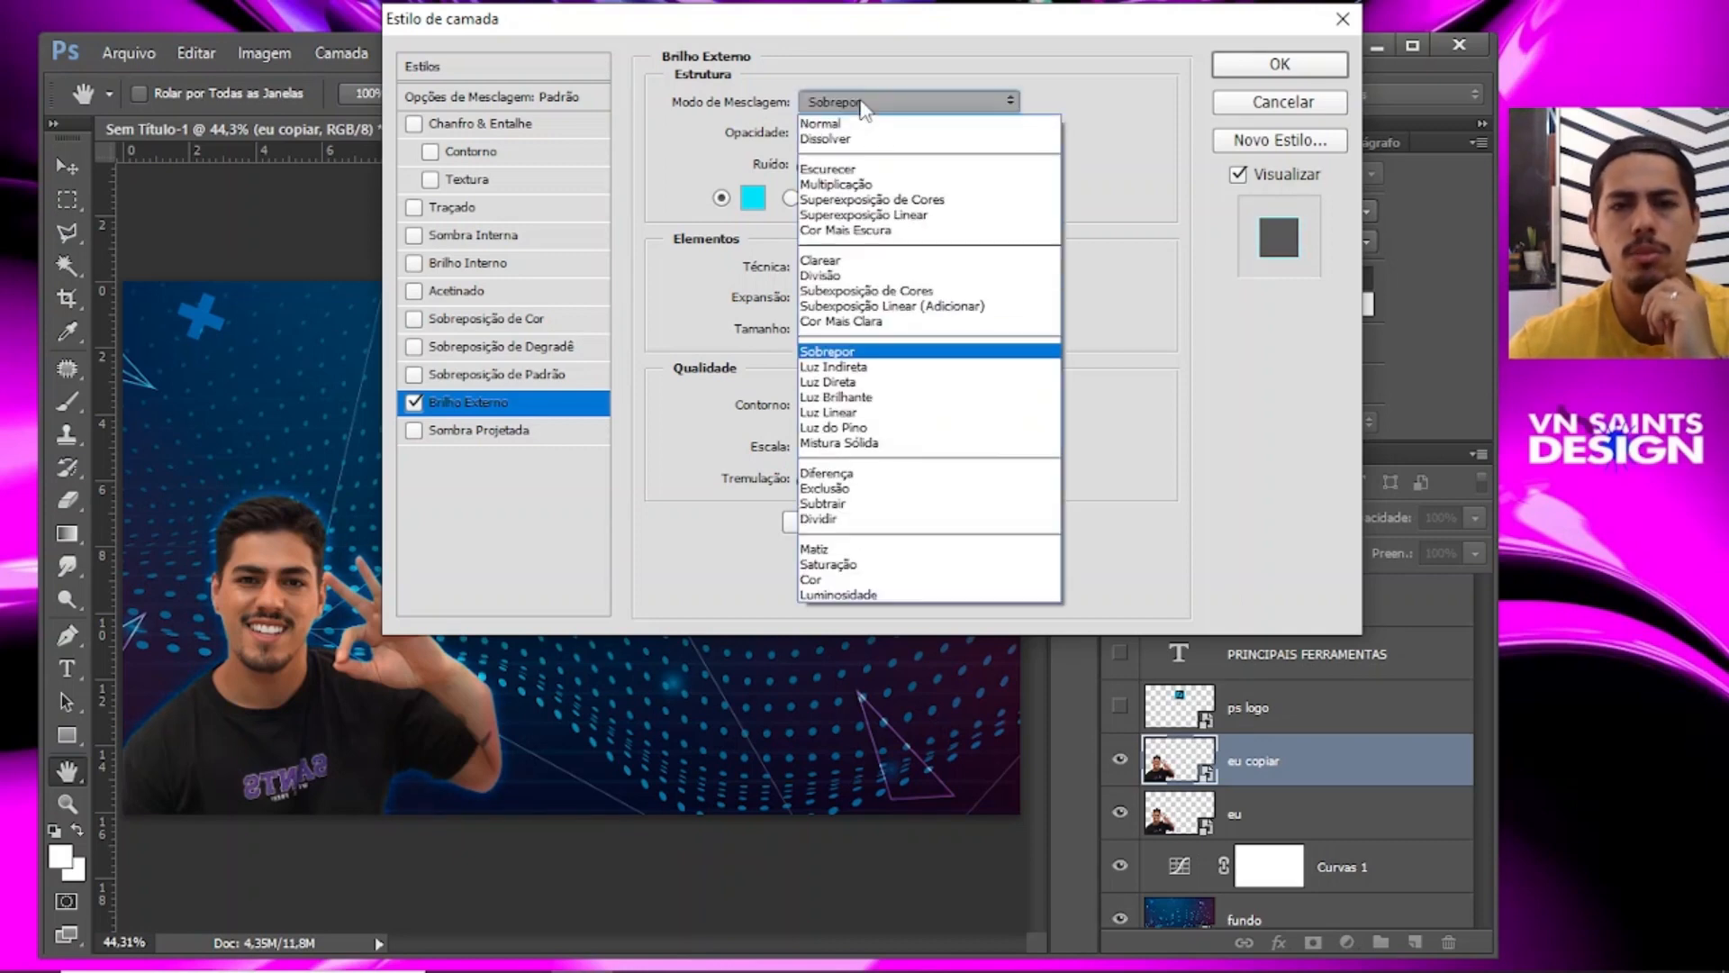
pyautogui.click(866, 356)
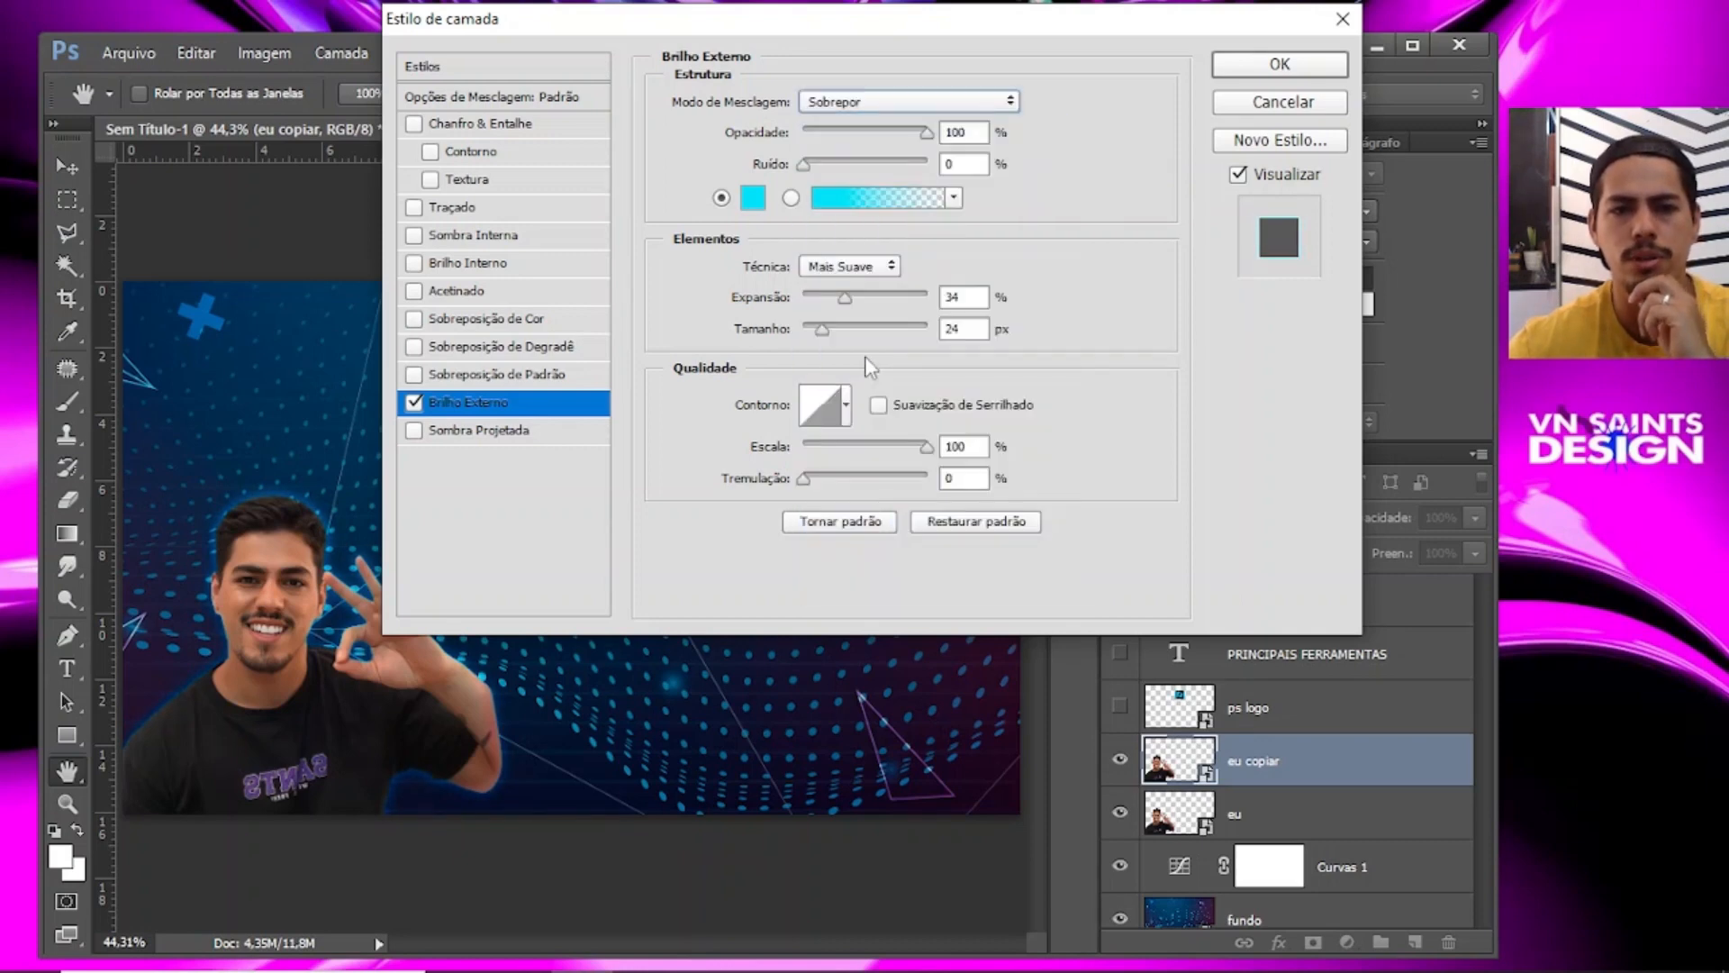
pyautogui.click(1297, 70)
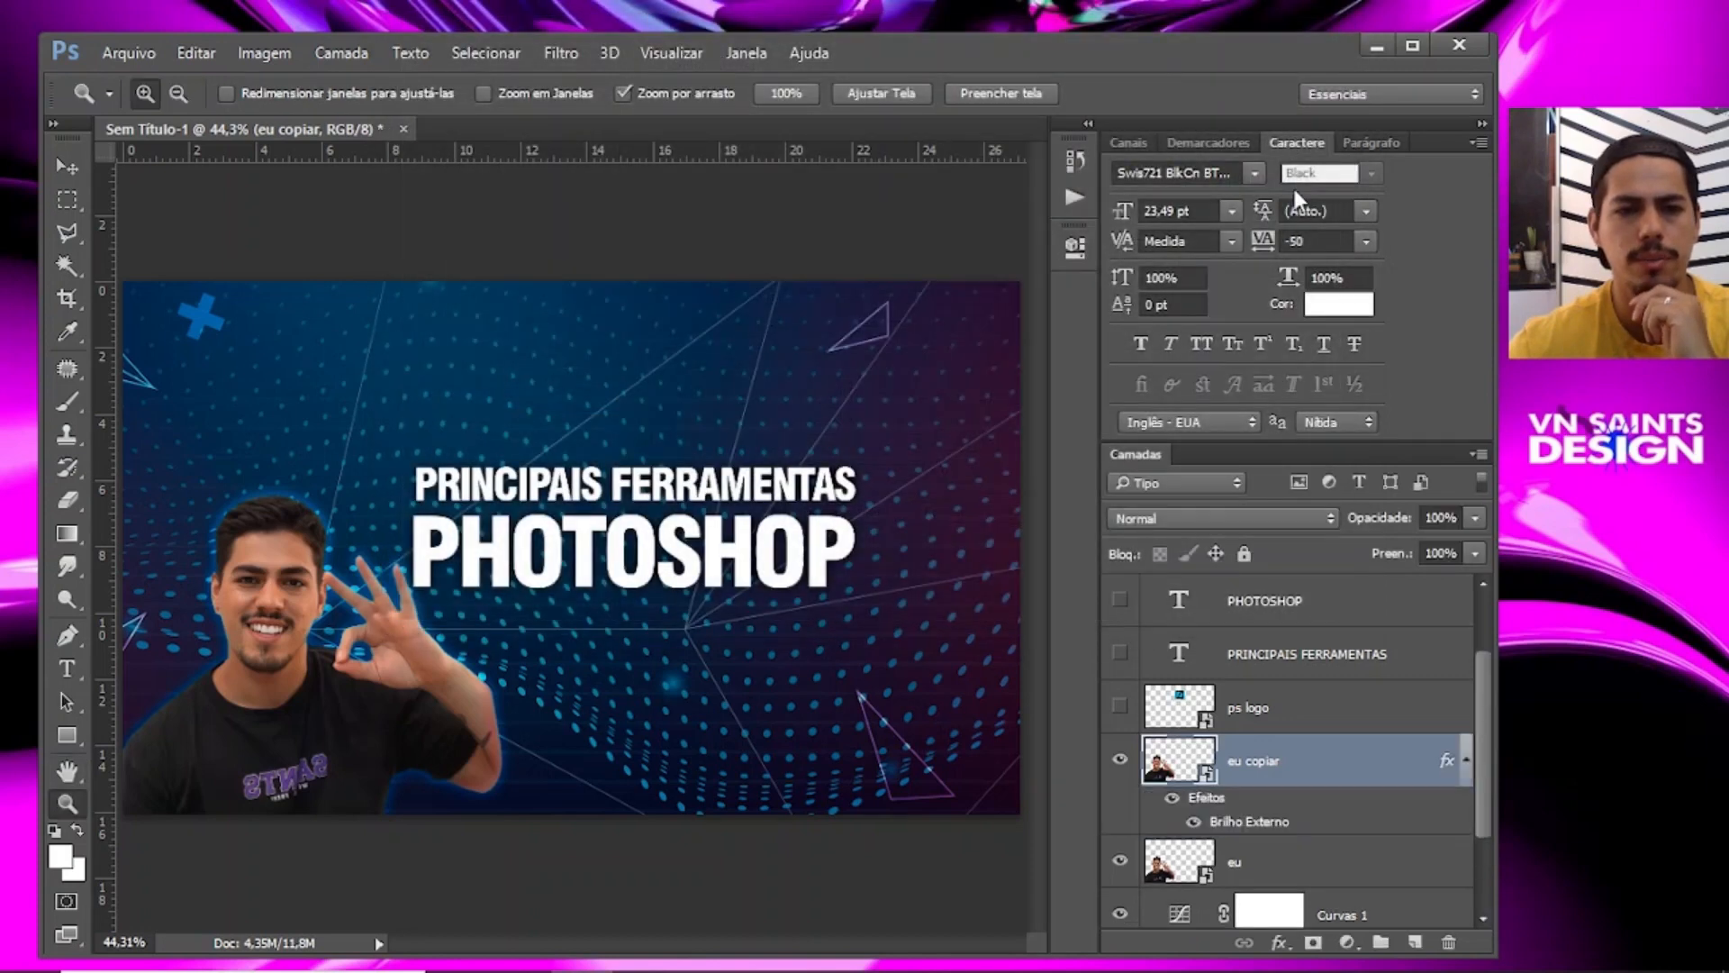
# Enable an Outer Glow on the original "eu" portrait layer and show its settings.
pyautogui.scroll(-2, 1246, 876)
pyautogui.click(1427, 768)
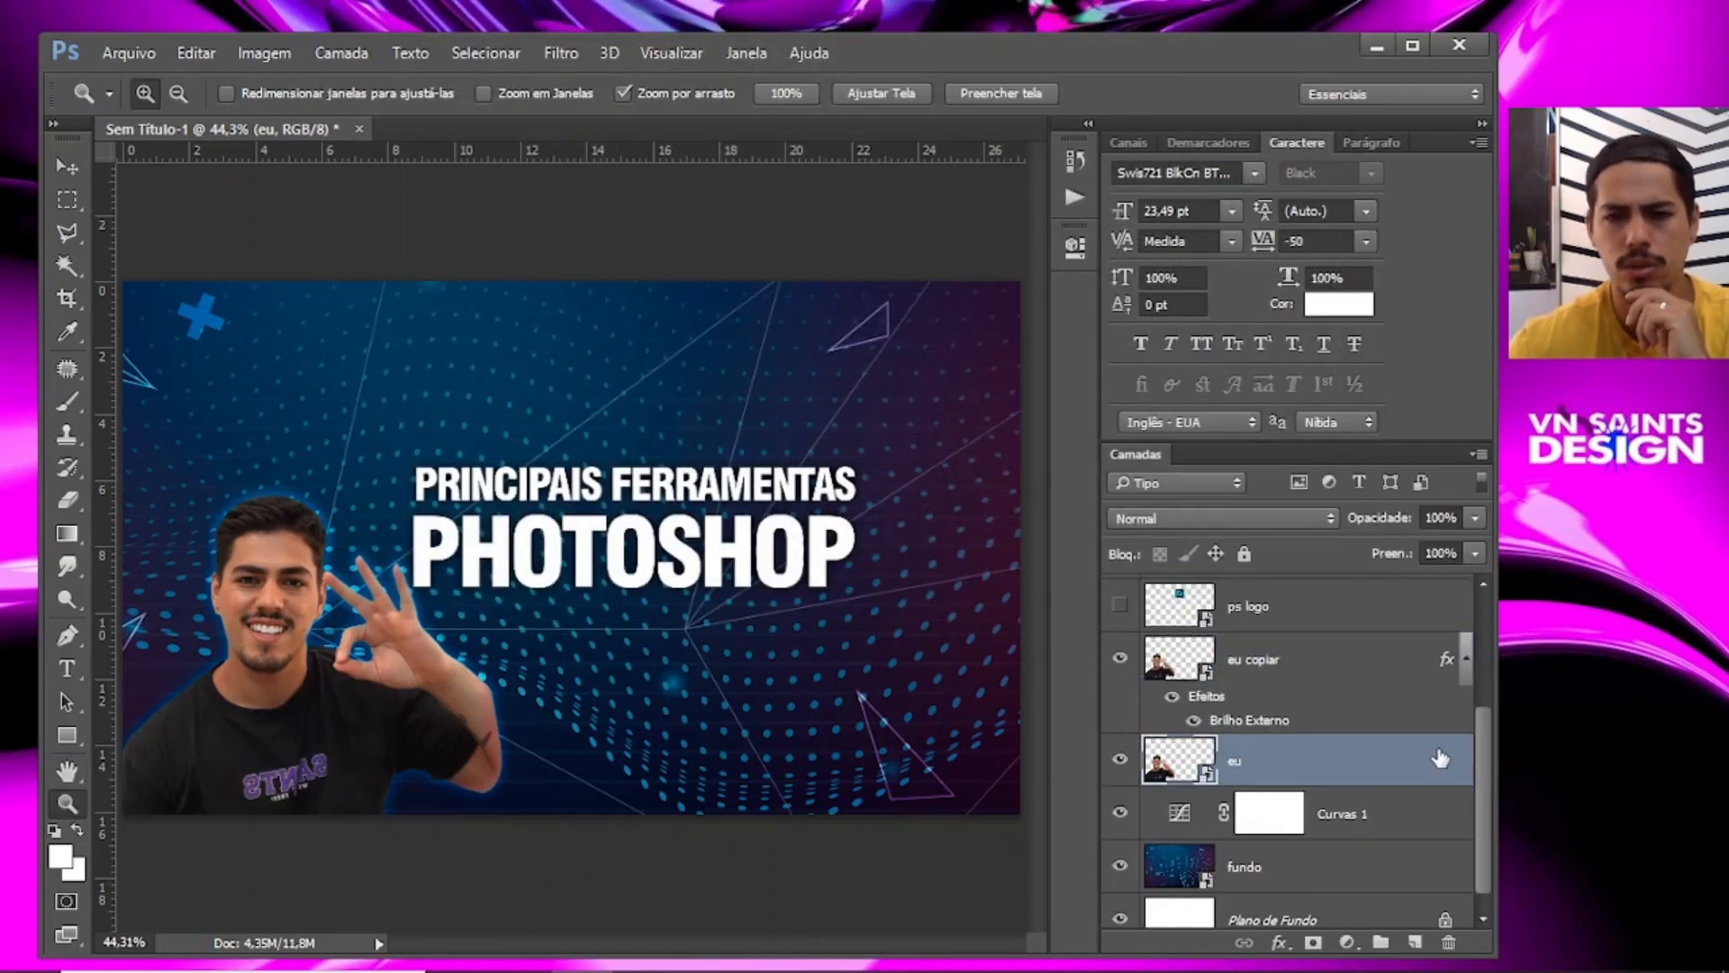
pyautogui.doubleClick(1439, 761)
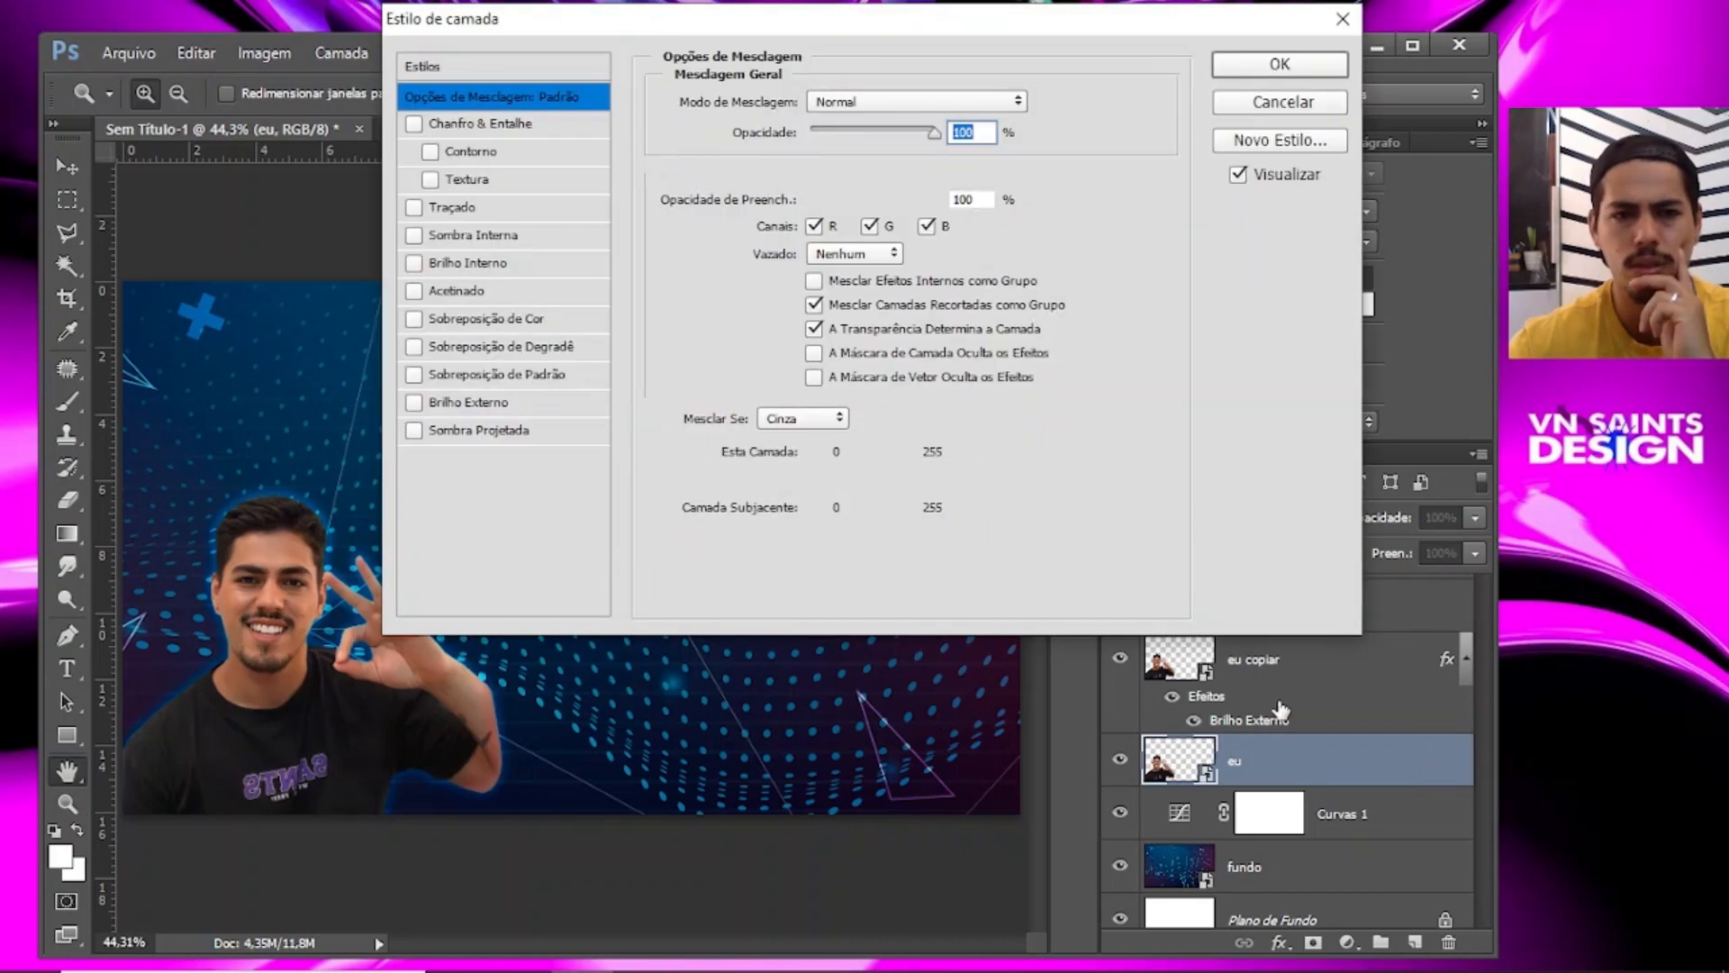
pyautogui.click(420, 403)
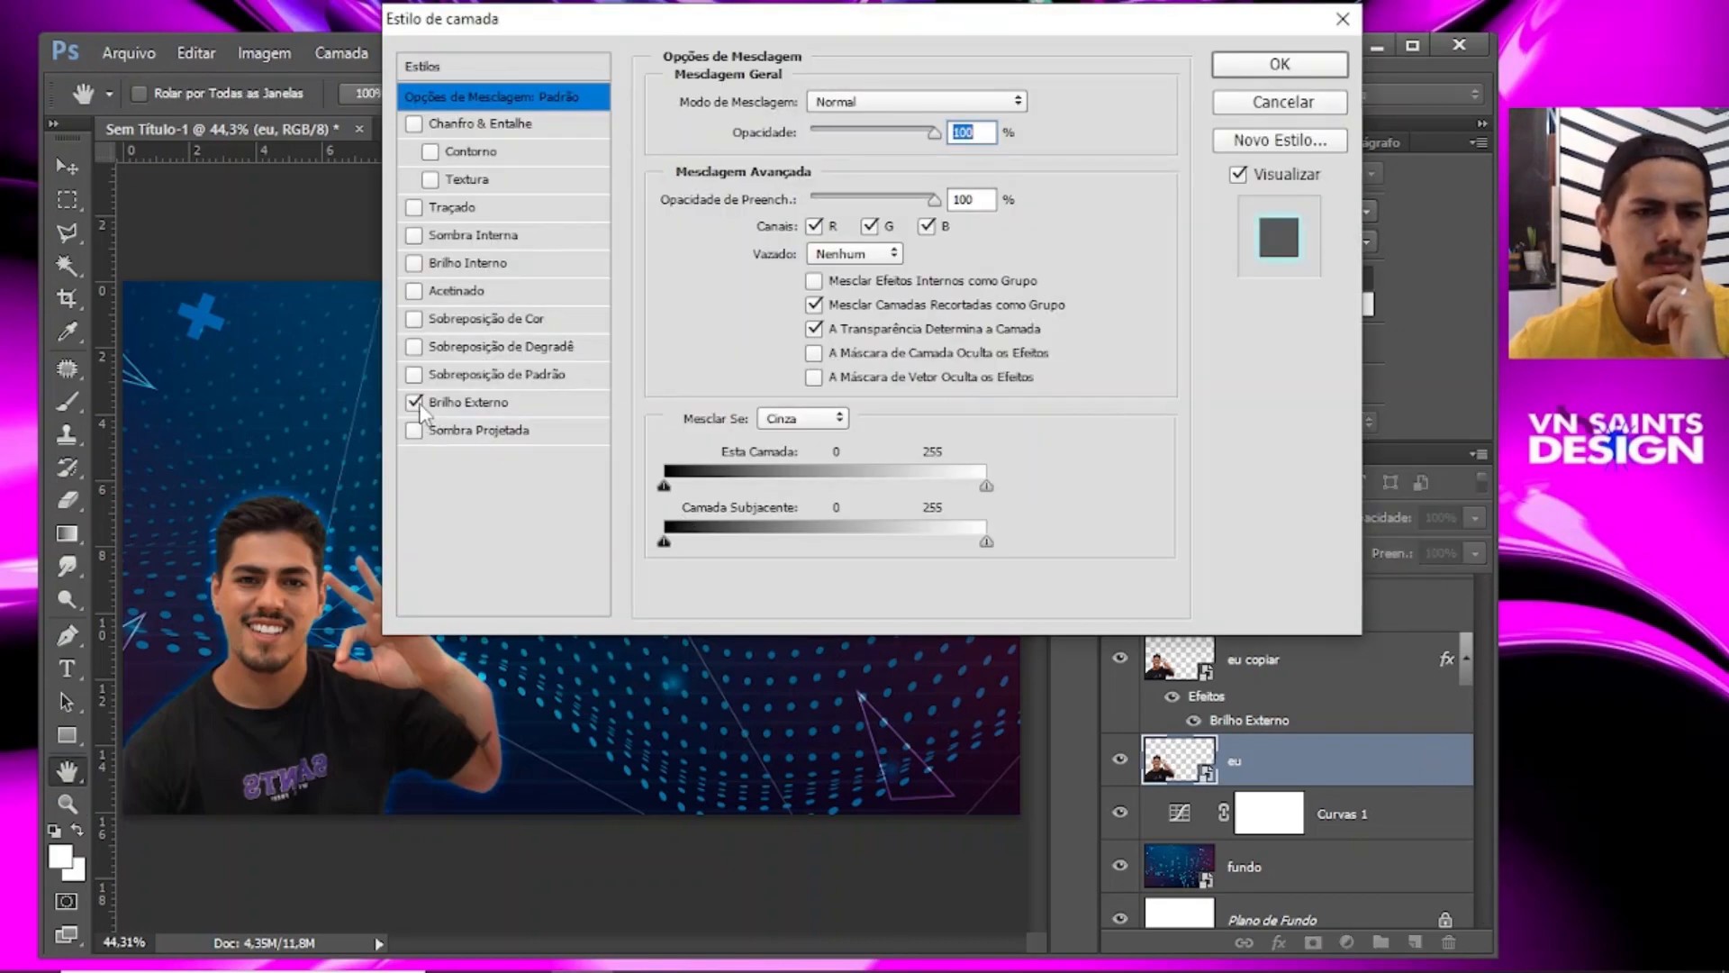
pyautogui.click(517, 402)
# Change the original portrait's Outer Glow colour to a vivid magenta-purple, keep the size at 250 px and apply the style.
pyautogui.click(753, 197)
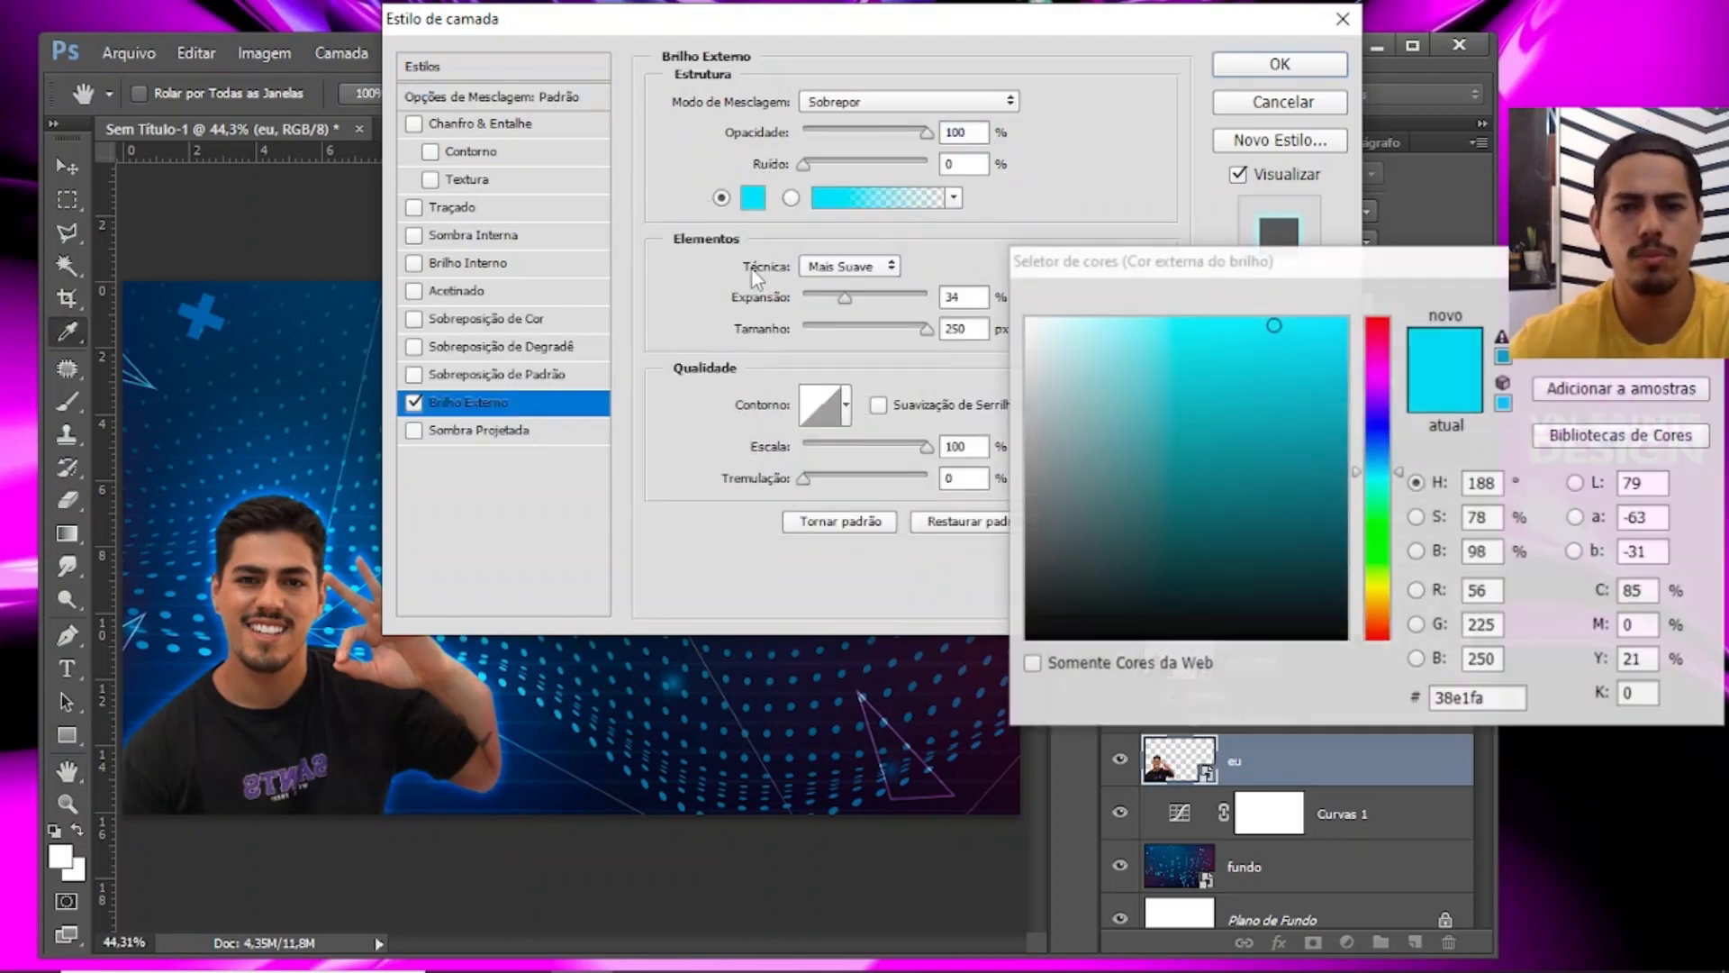
pyautogui.moveTo(1378, 473); pyautogui.dragTo(1378, 383)
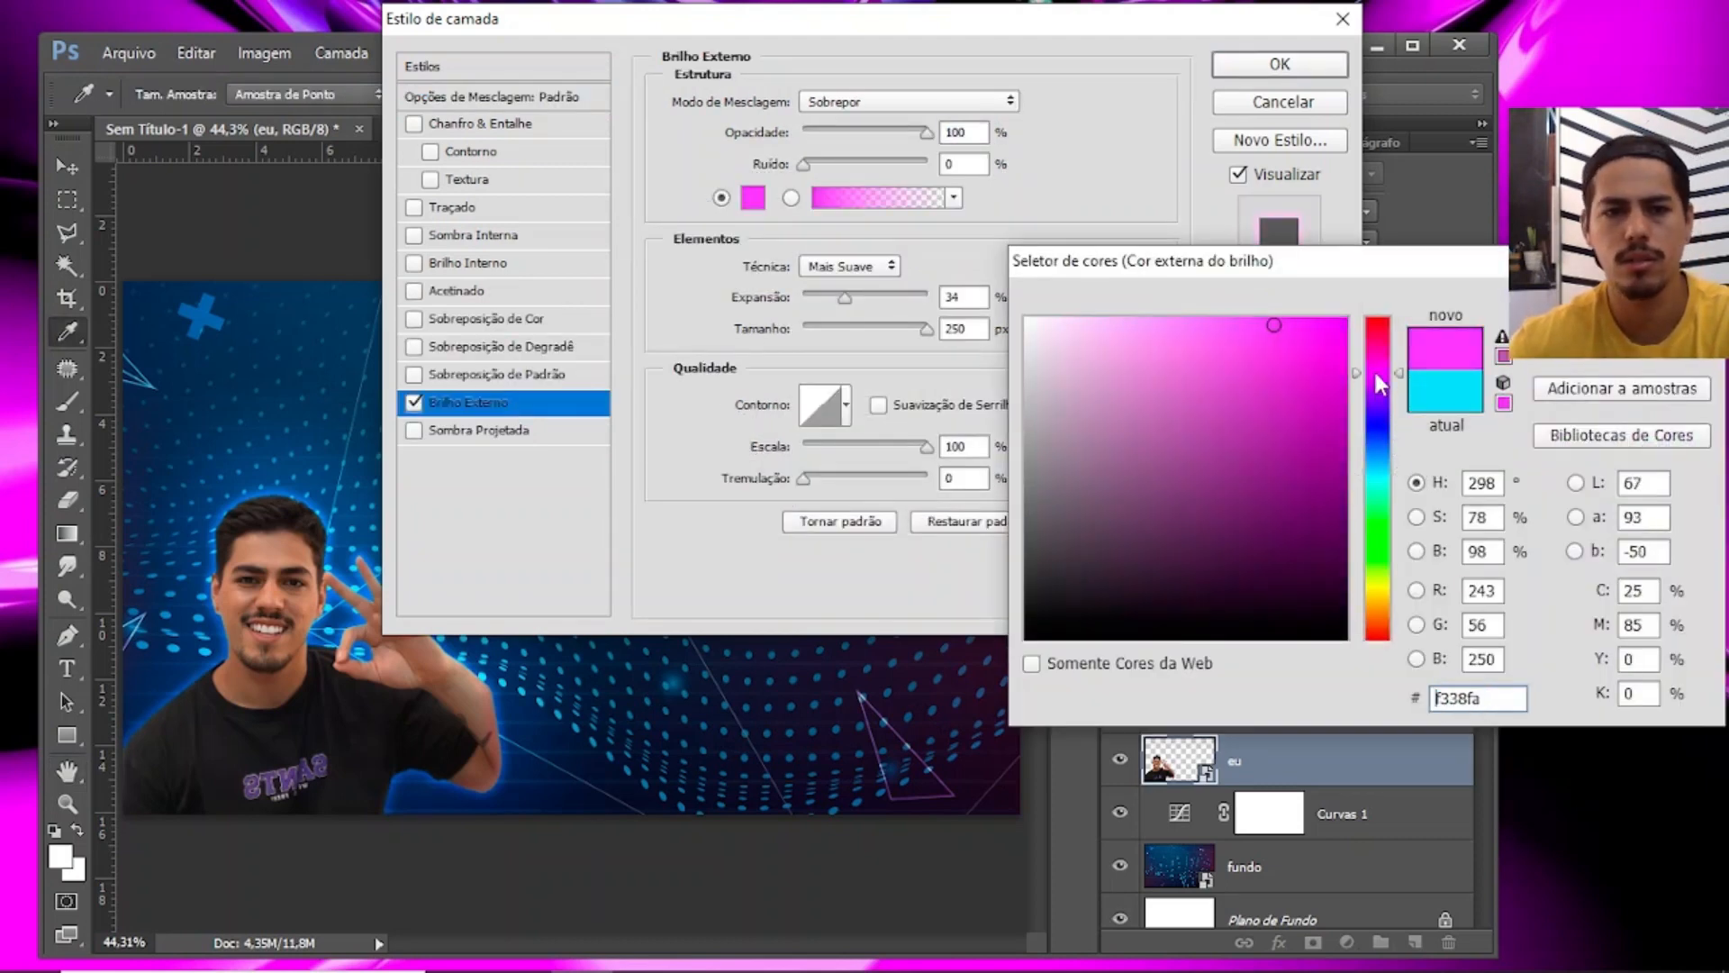
pyautogui.moveTo(1286, 353); pyautogui.dragTo(1285, 330)
pyautogui.moveTo(1378, 373); pyautogui.dragTo(1376, 388)
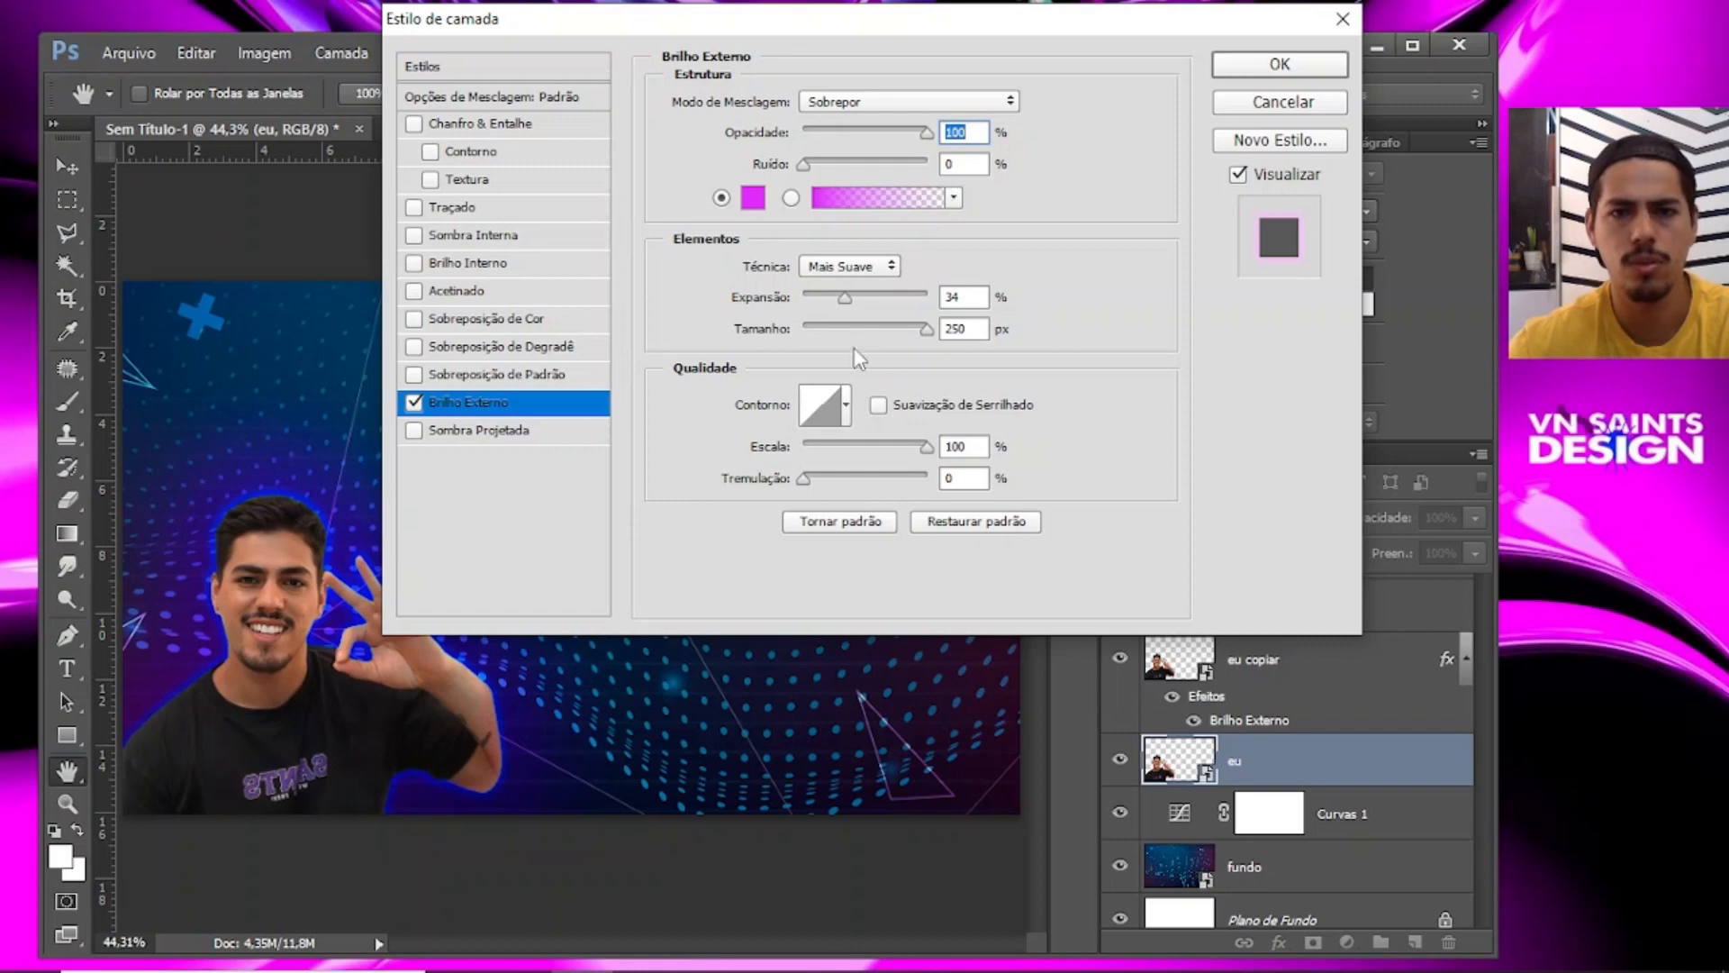
pyautogui.moveTo(927, 330); pyautogui.dragTo(899, 330)
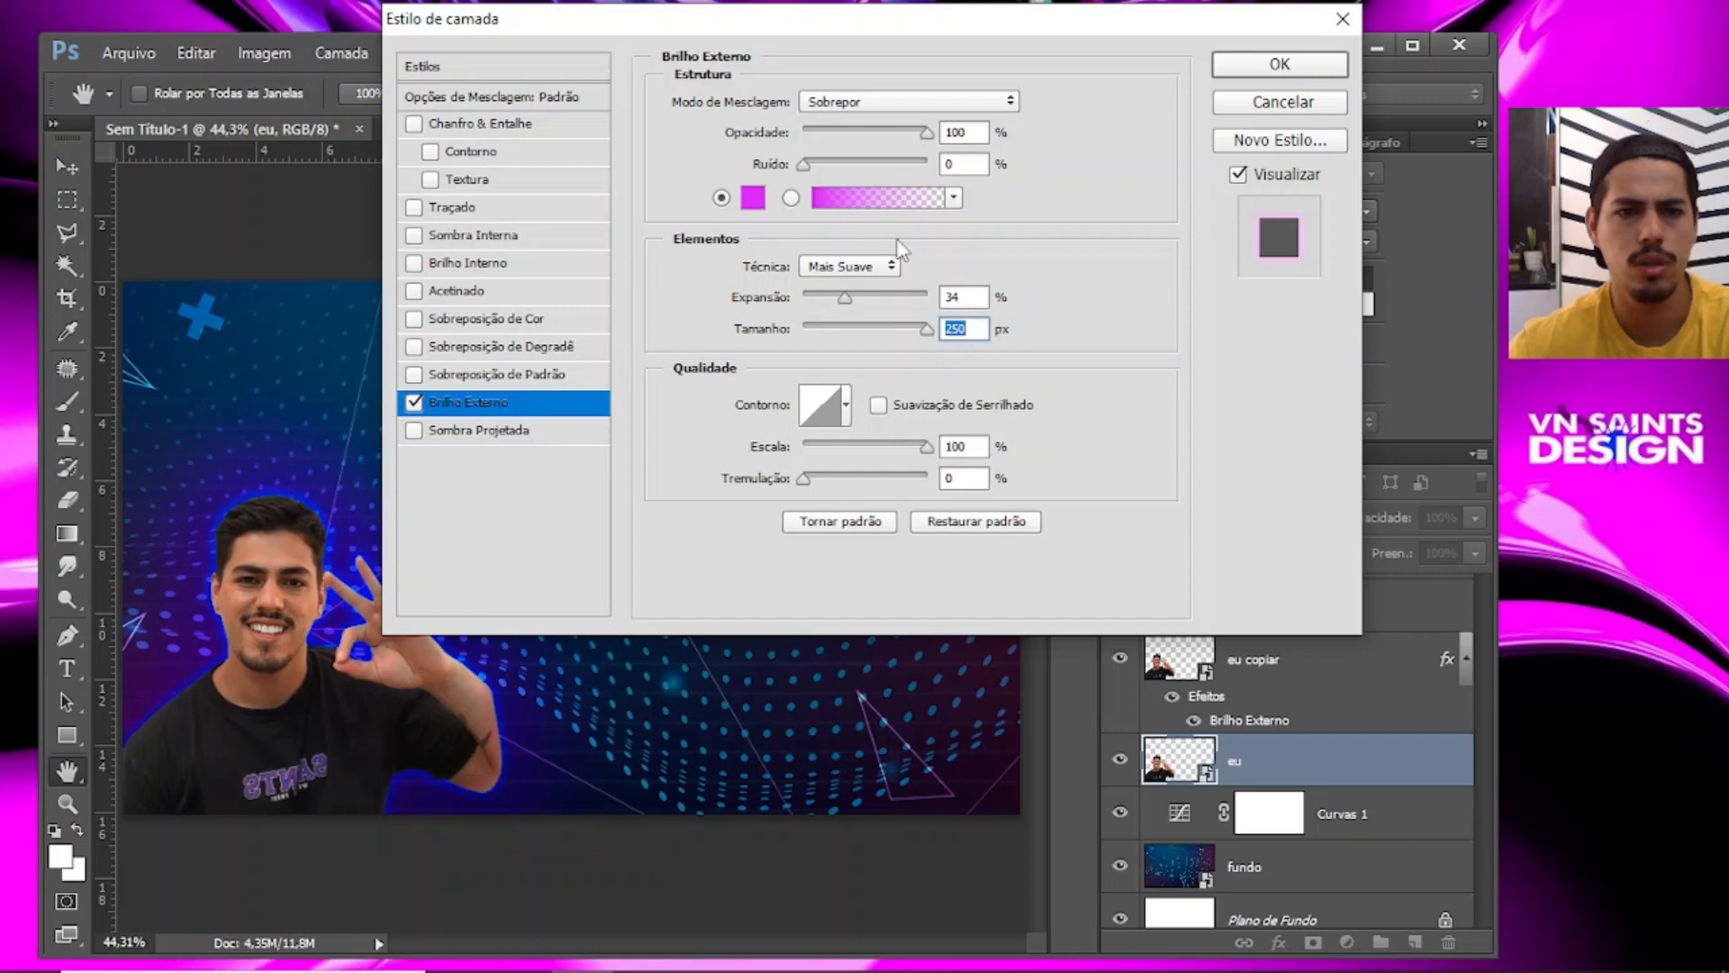
pyautogui.click(1280, 64)
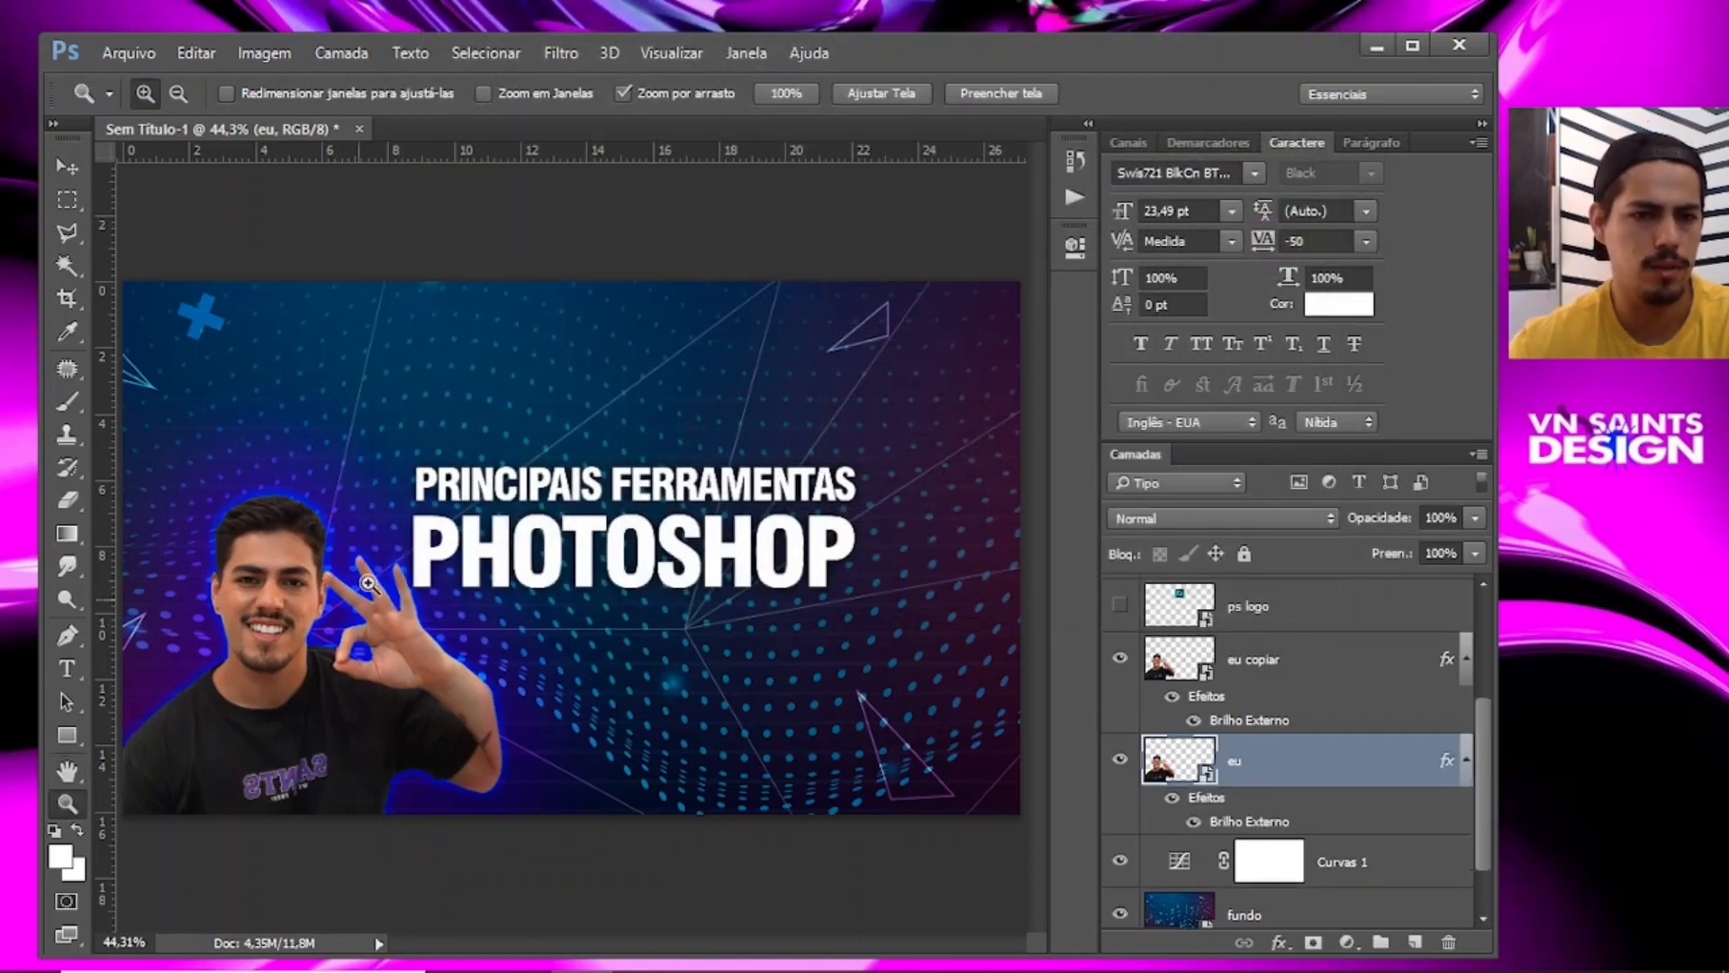
# Set the Outer Glow colour of the "eu copiar" layer to white #ffffff.
pyautogui.click(1378, 659)
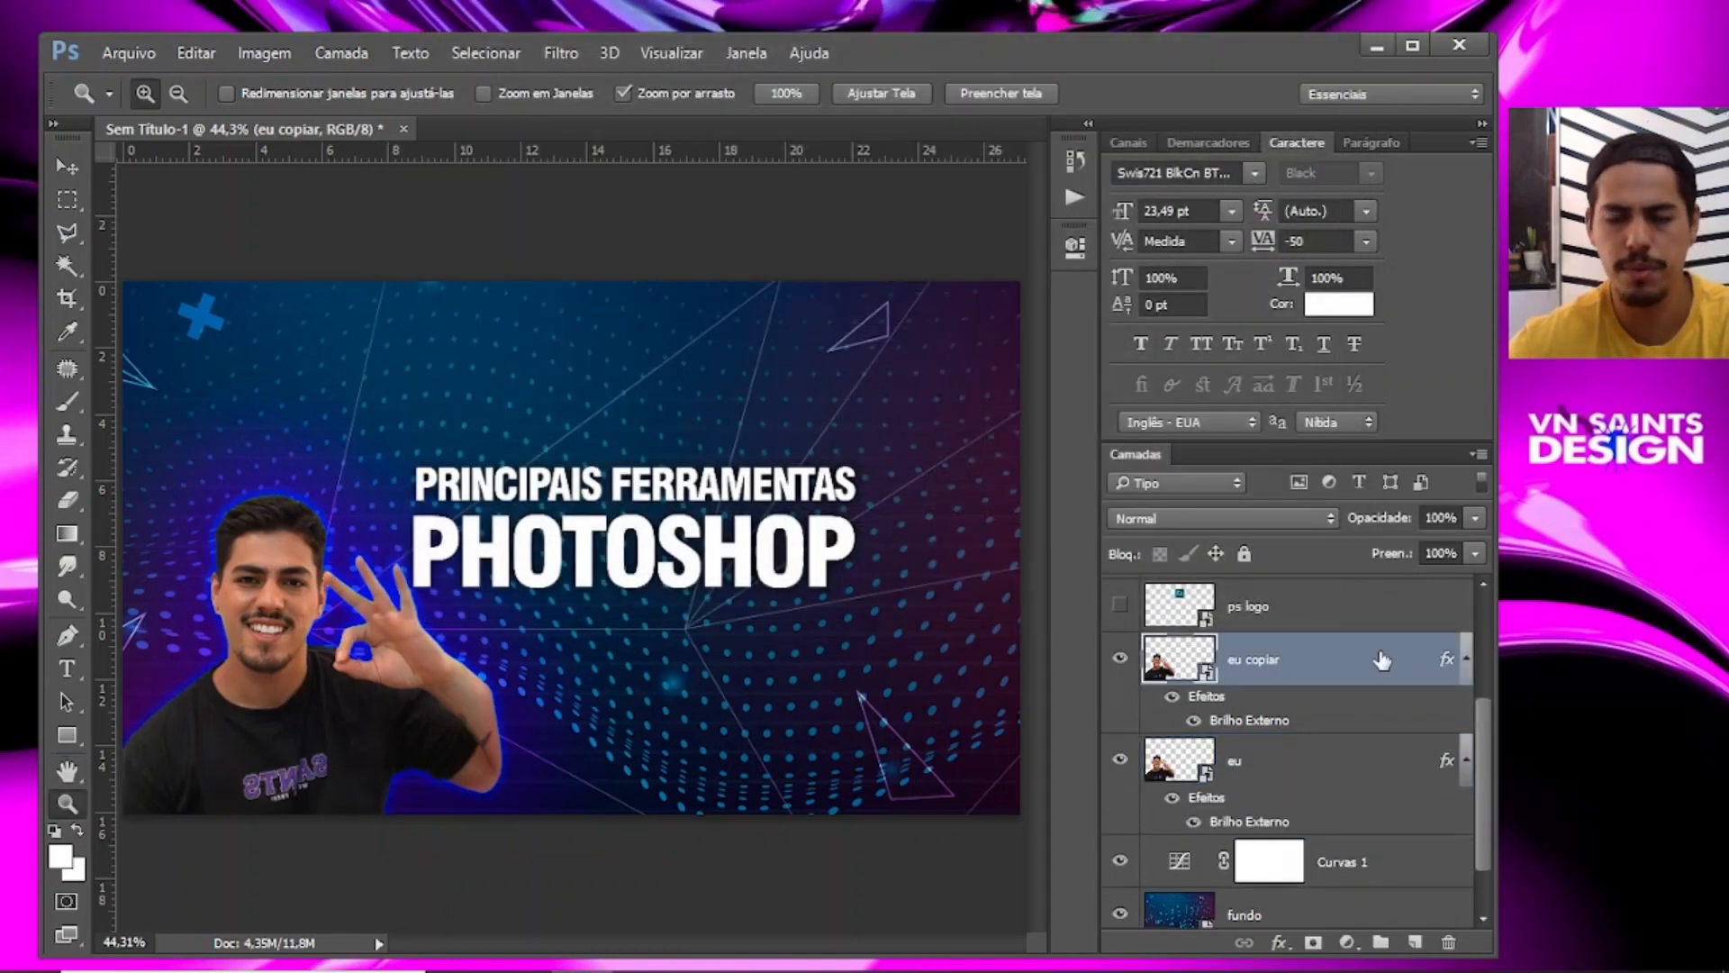
pyautogui.doubleClick(1380, 660)
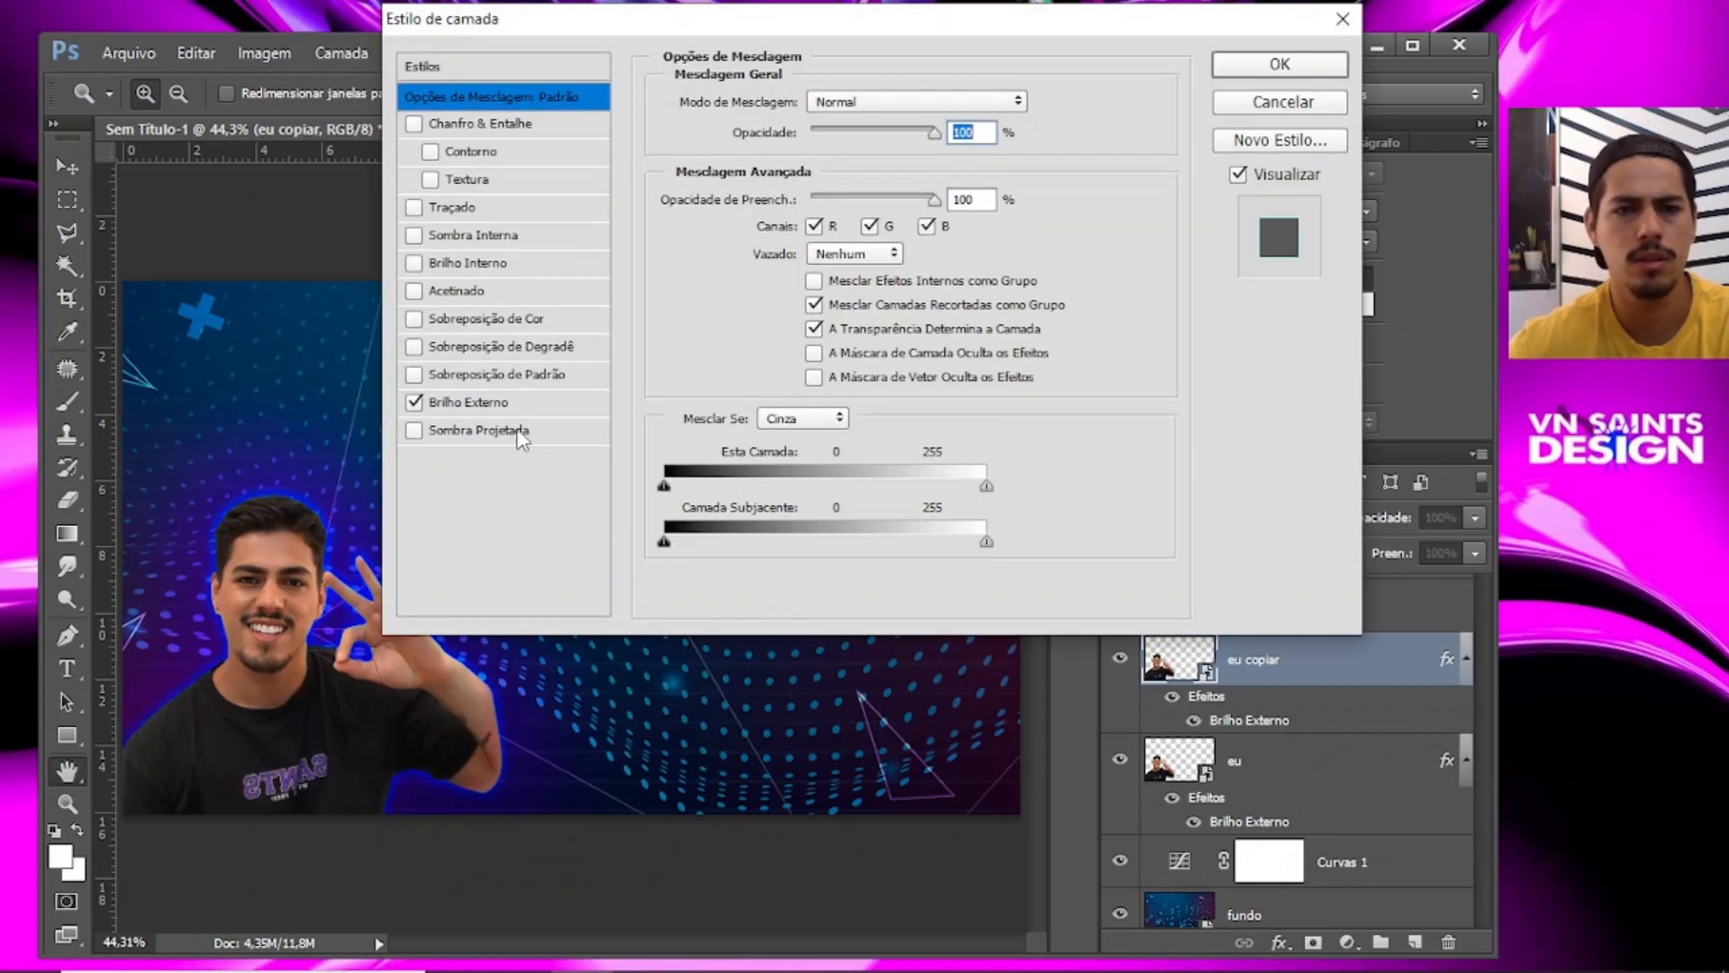
pyautogui.click(569, 396)
pyautogui.click(753, 198)
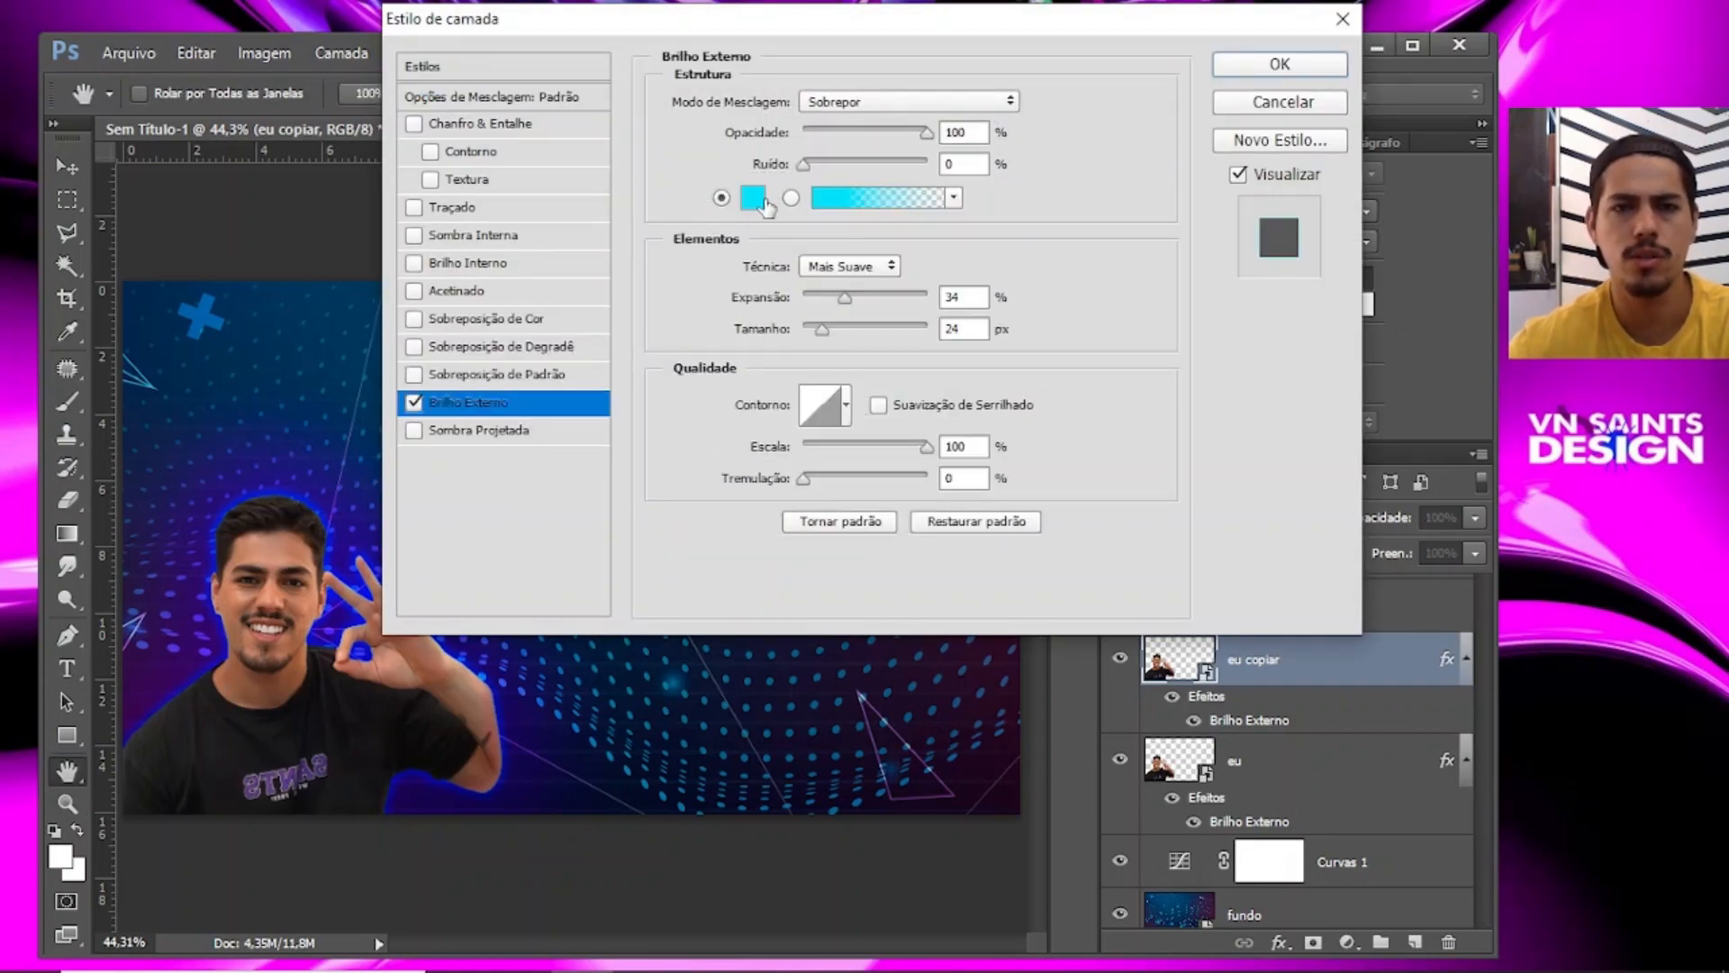
pyautogui.write('ffffff')
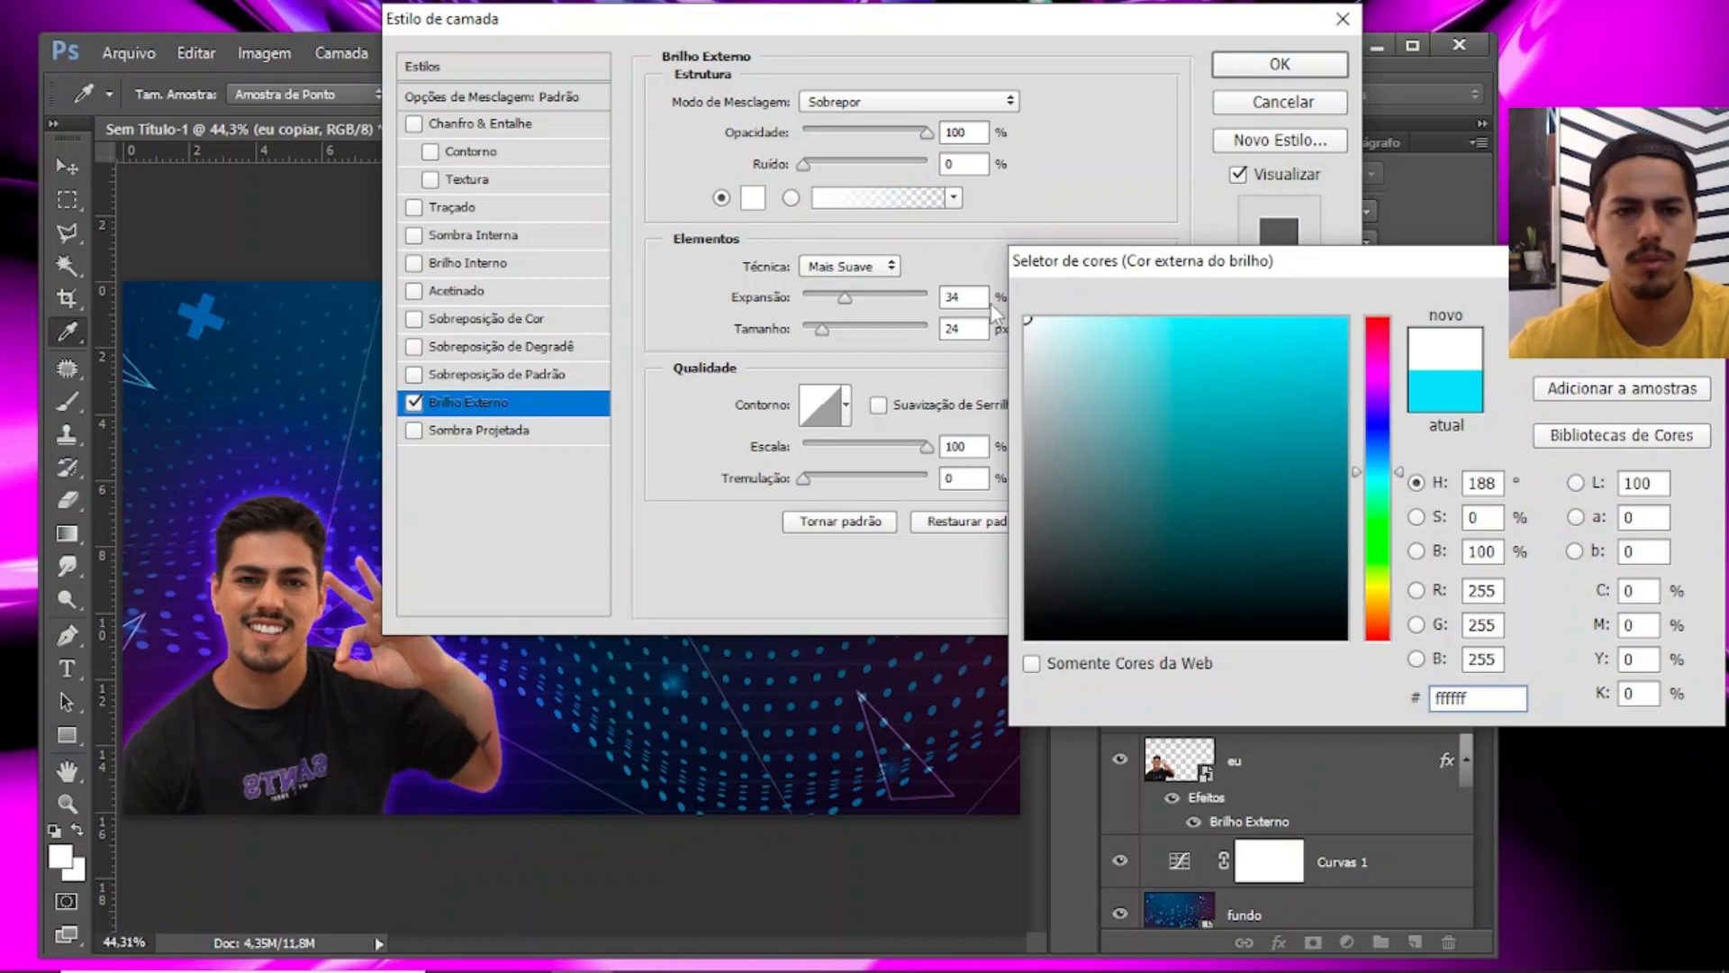
pyautogui.press('Return')
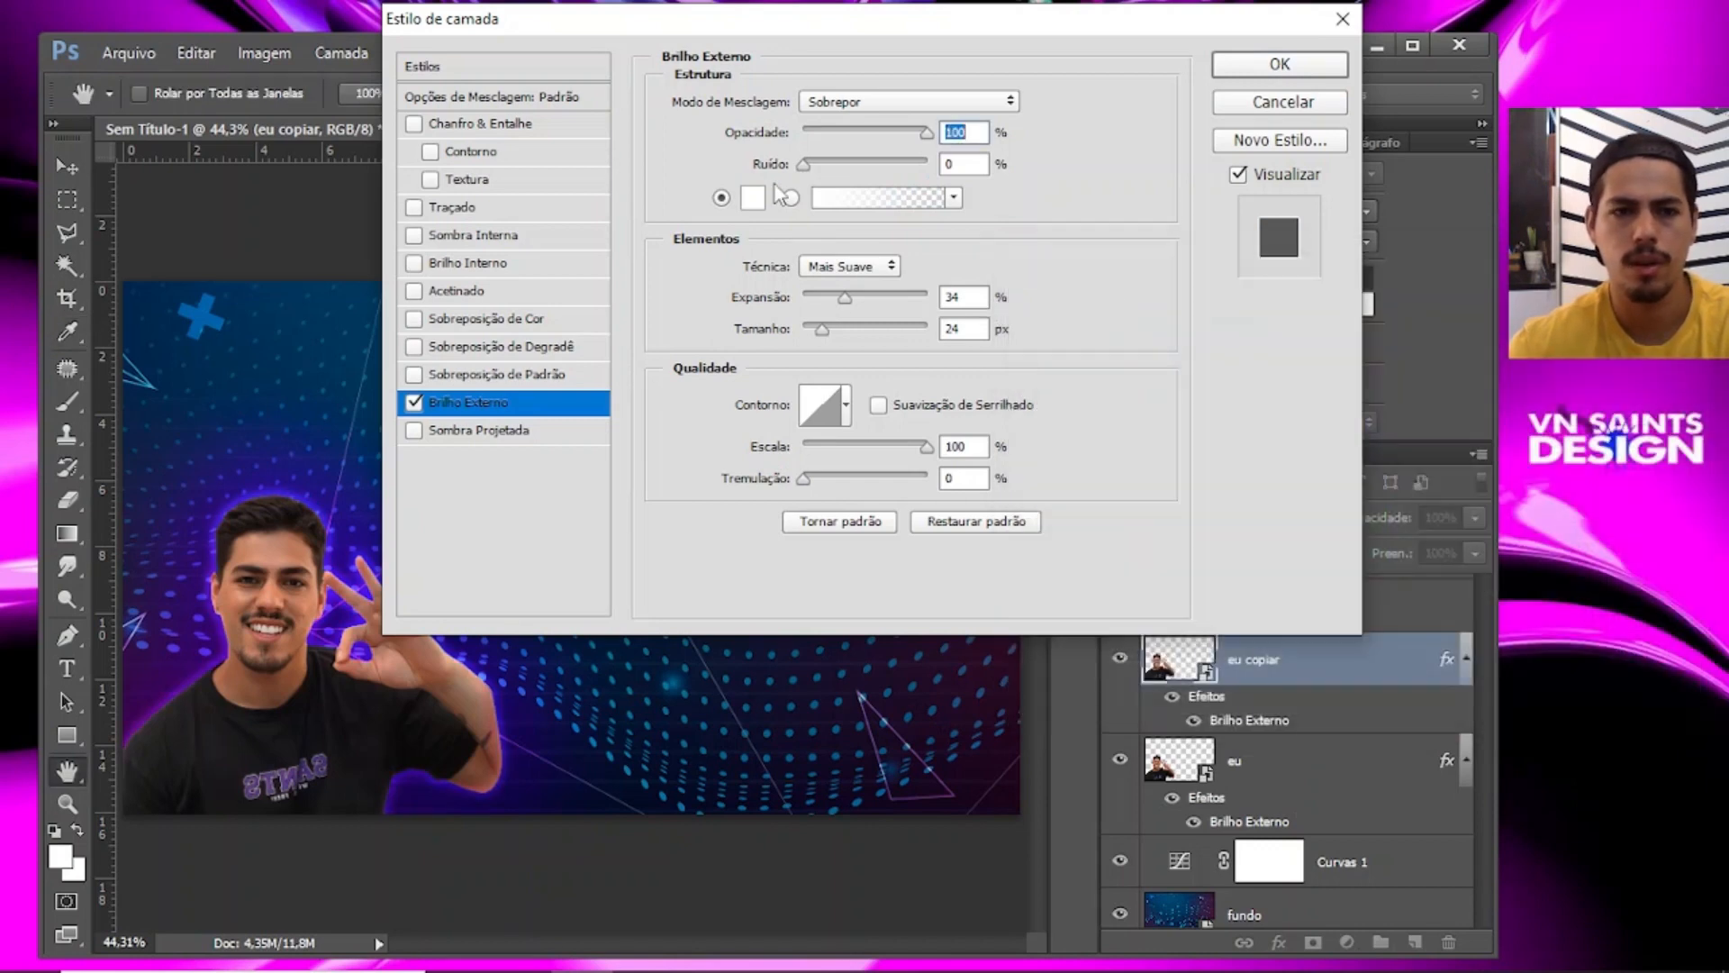
# Set the portrait copy's Outer Glow to Clarear (Lighten) blend mode at 24 px size and apply the style.
pyautogui.click(854, 101)
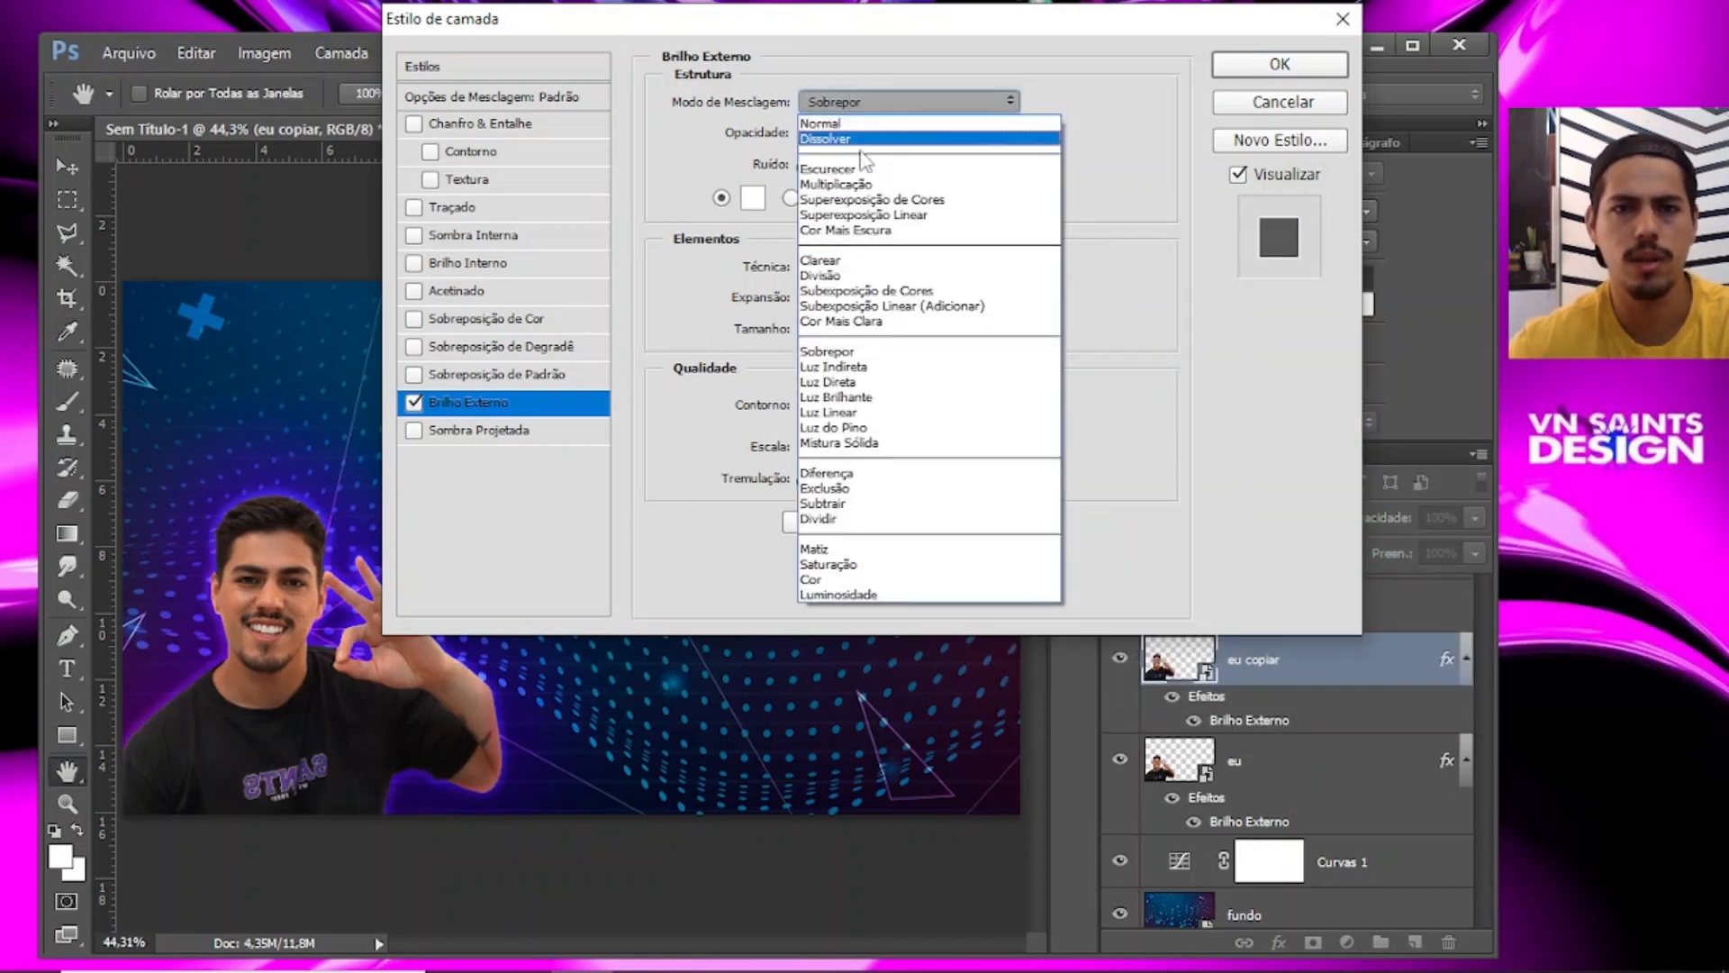
pyautogui.click(865, 261)
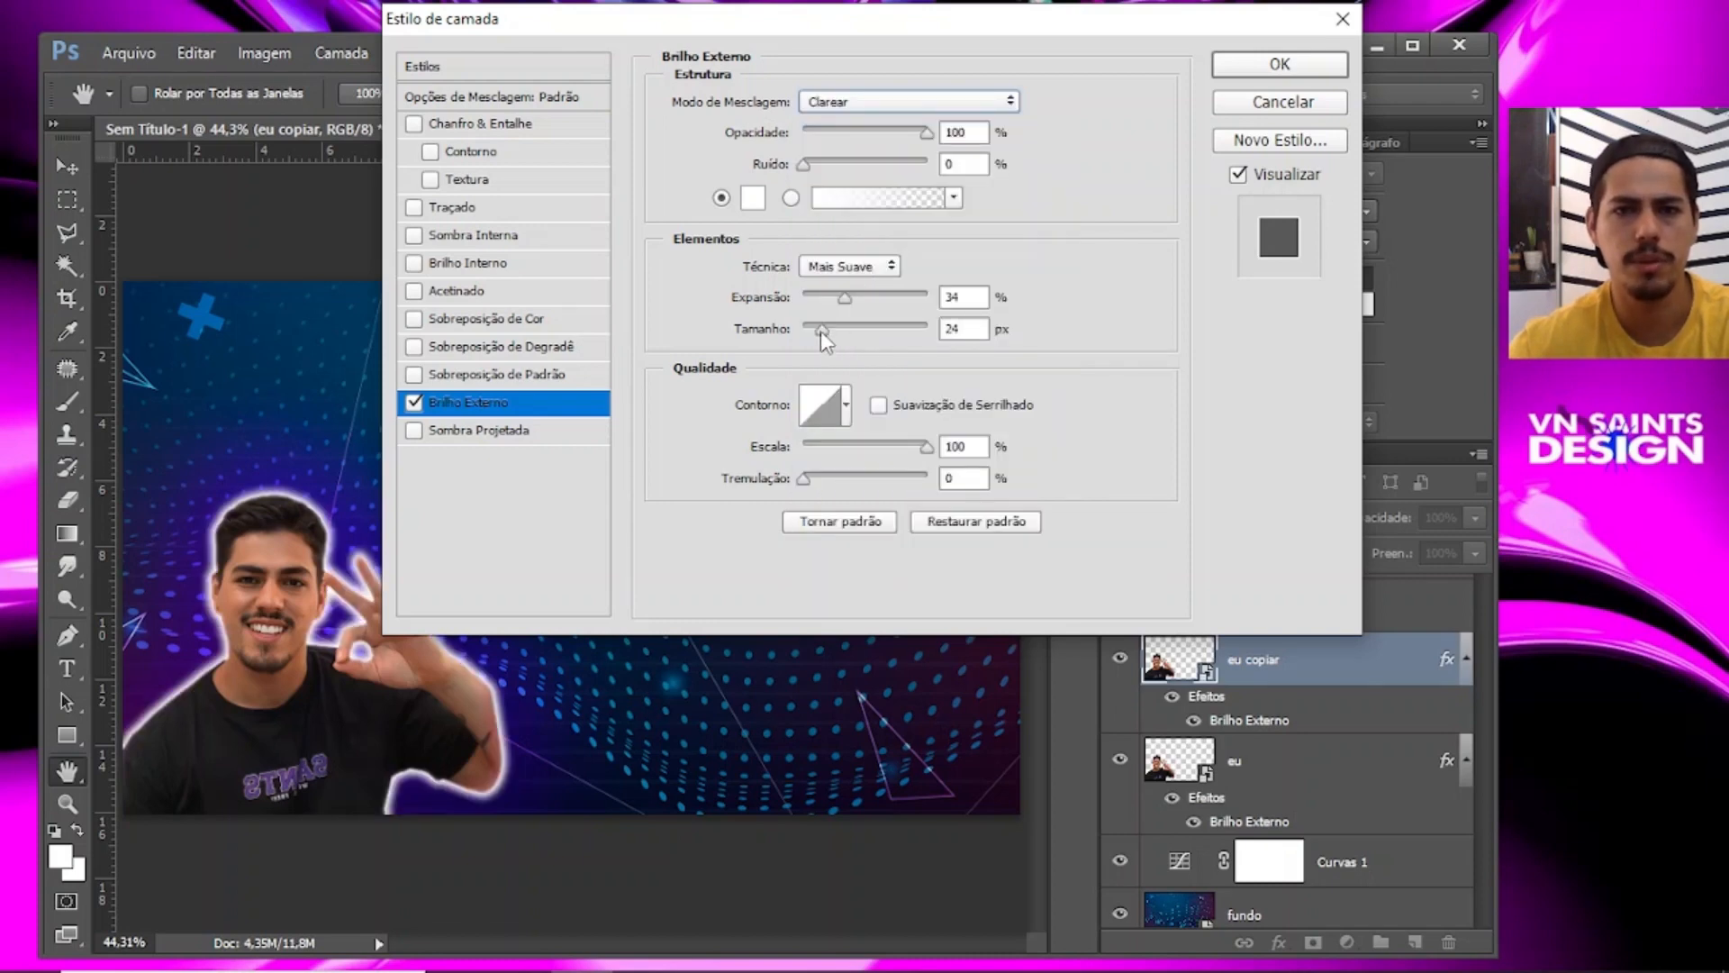
pyautogui.moveTo(820, 332); pyautogui.dragTo(822, 334)
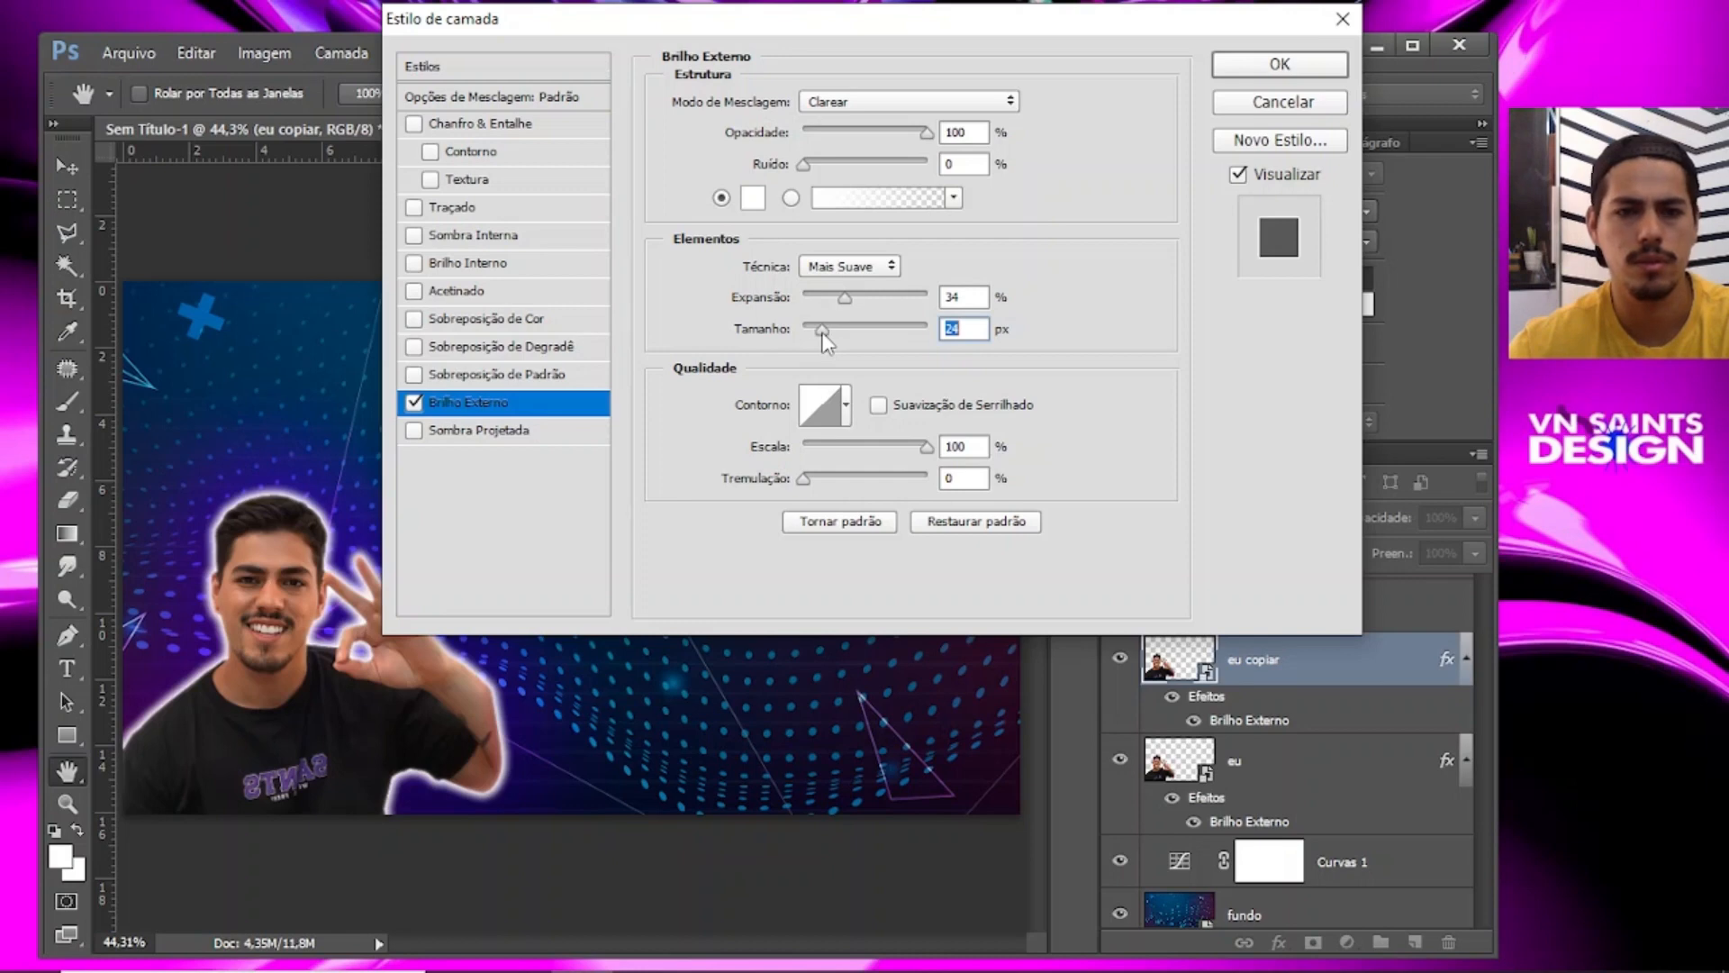
pyautogui.click(1256, 65)
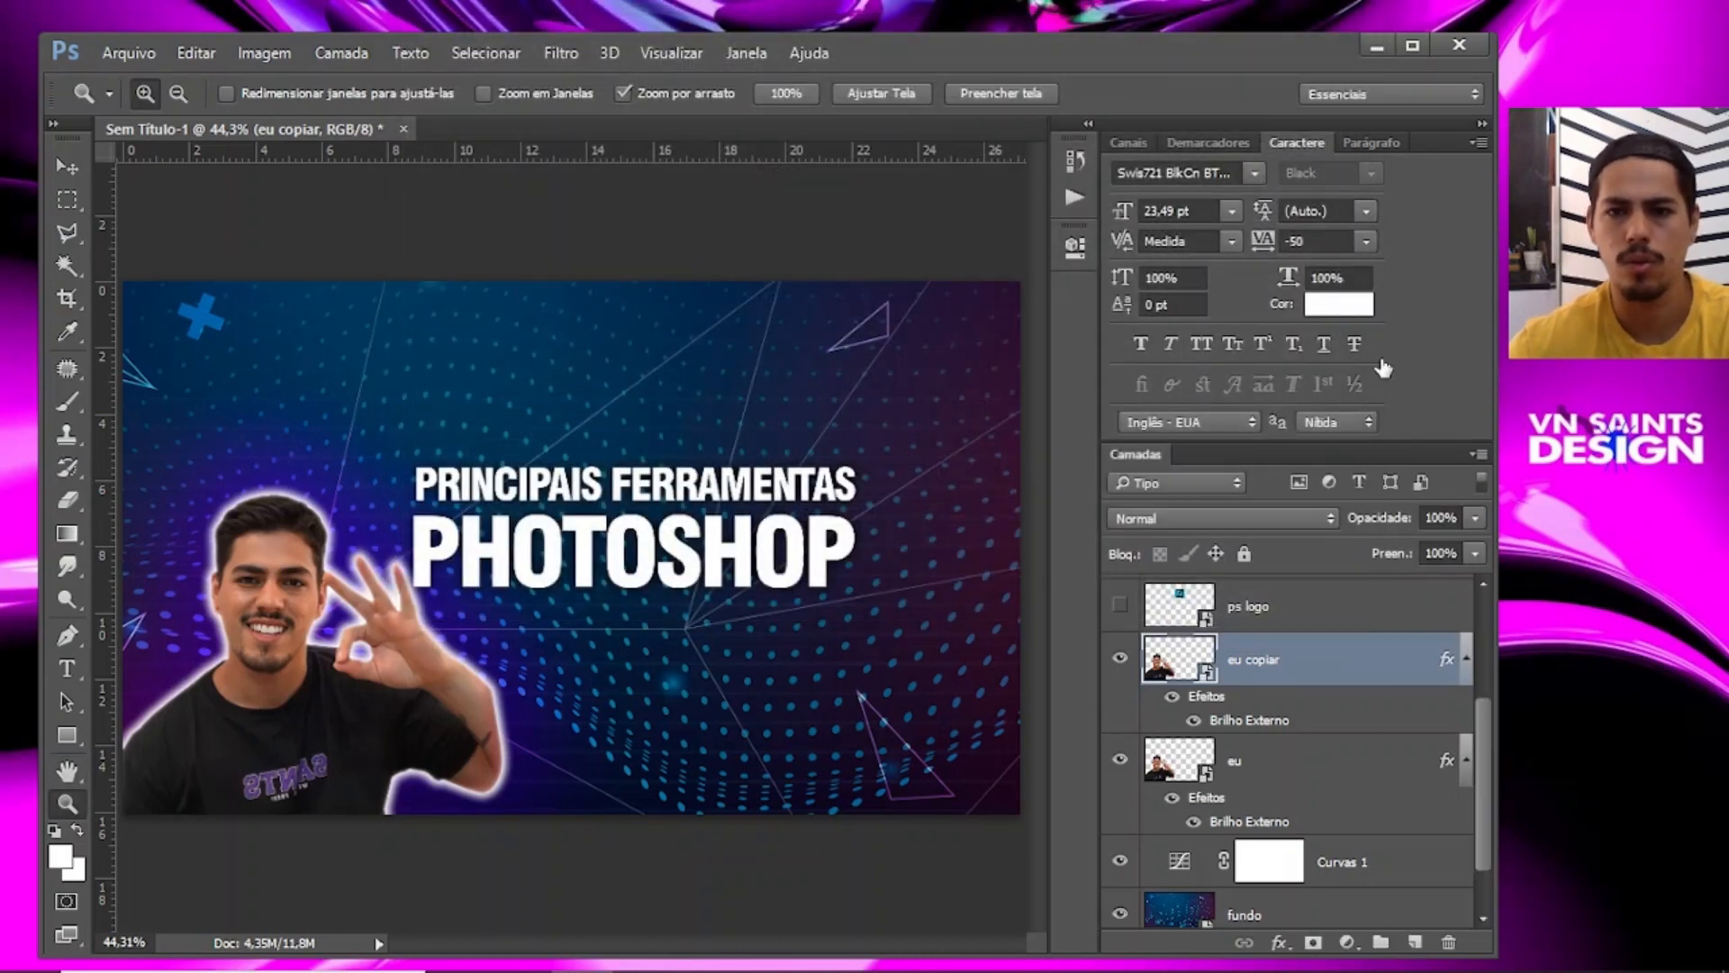
# Set the original "eu" layer's Outer Glow to Clarear (Lighten) blend mode with 53% opacity and 147 px size.
pyautogui.click(1392, 764)
pyautogui.doubleClick(1392, 763)
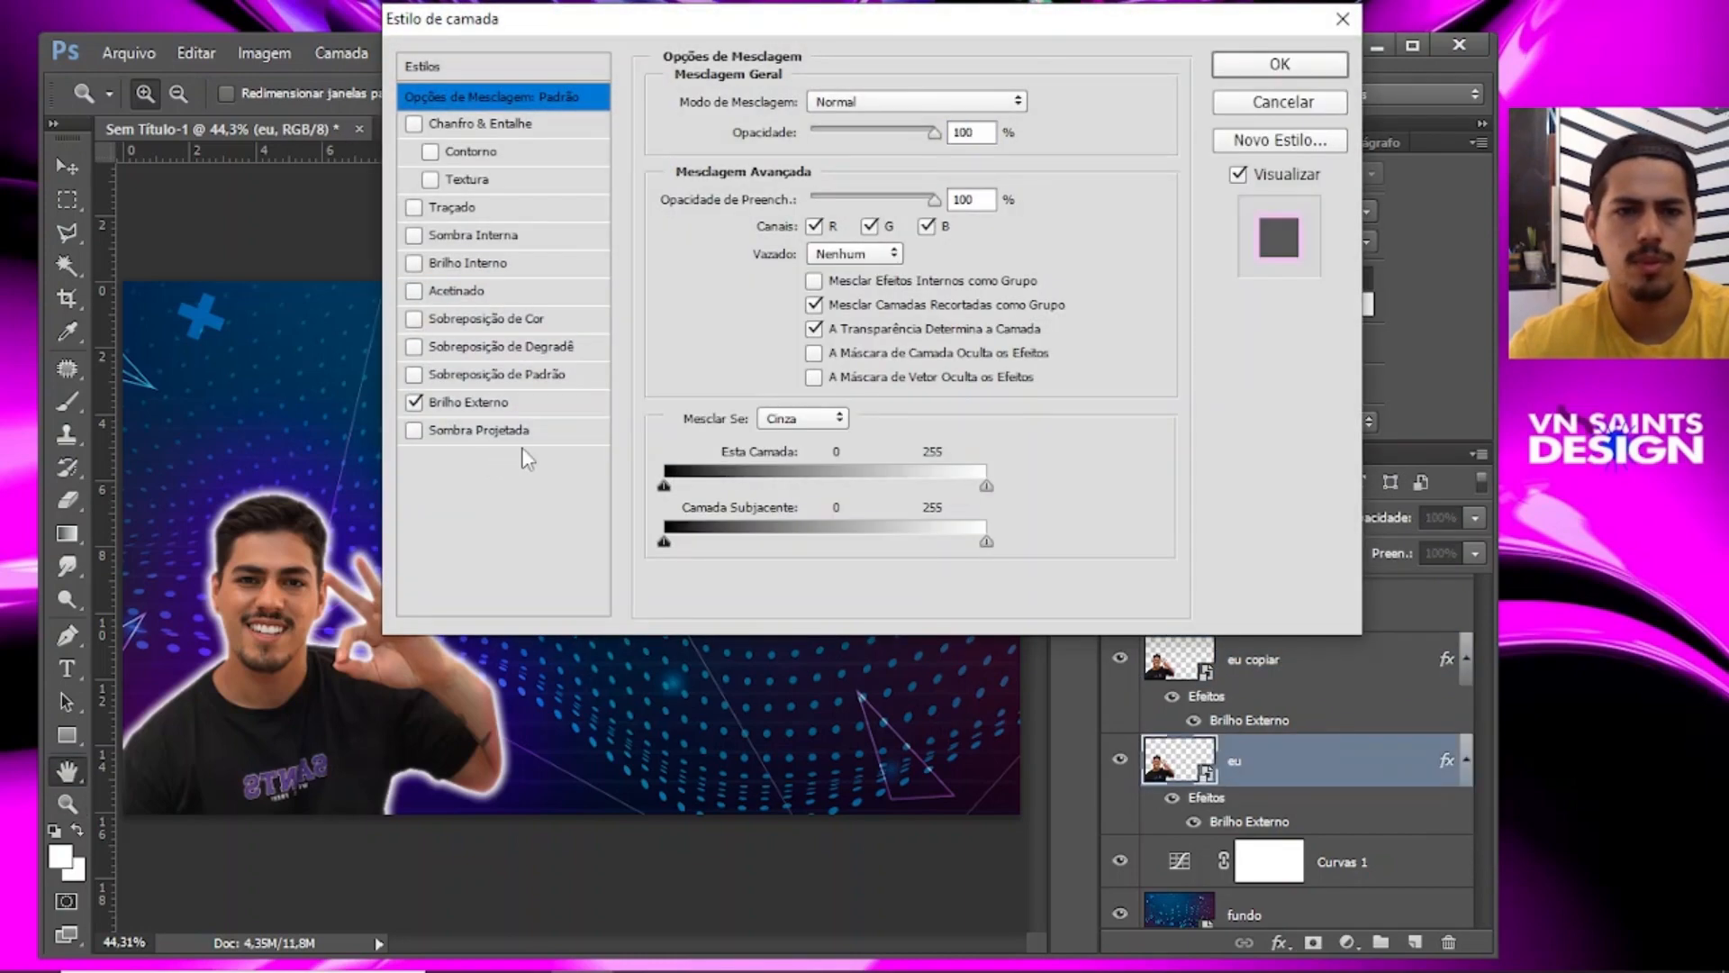
pyautogui.click(545, 403)
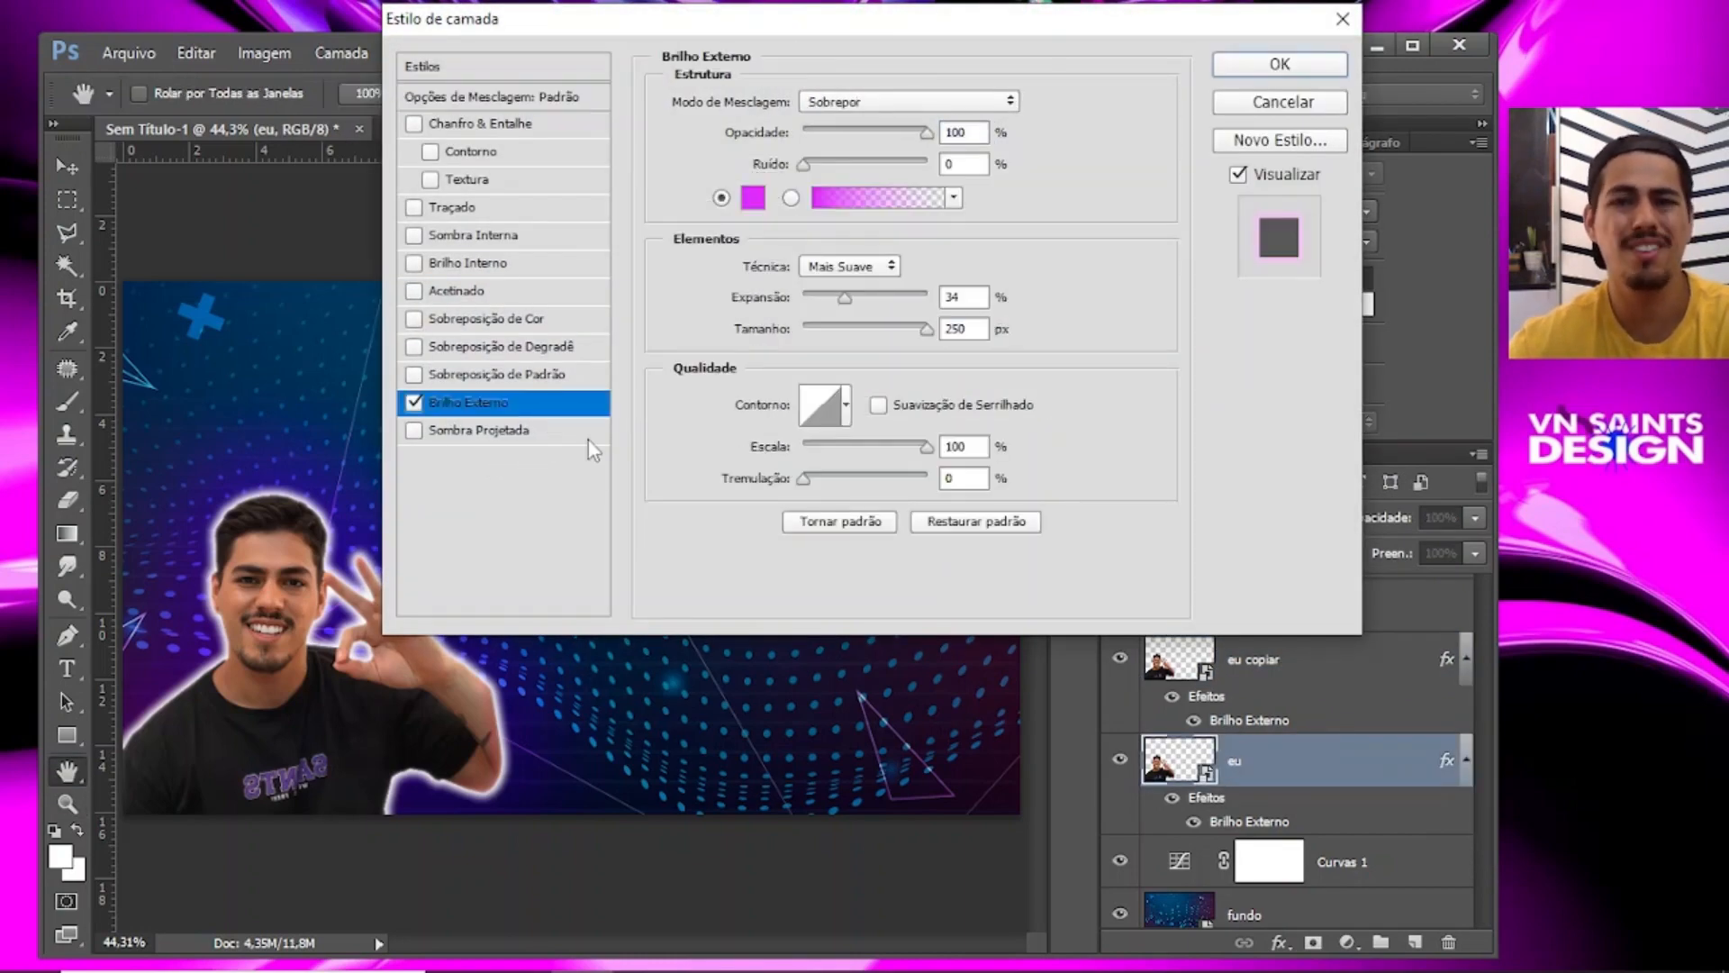
pyautogui.click(851, 101)
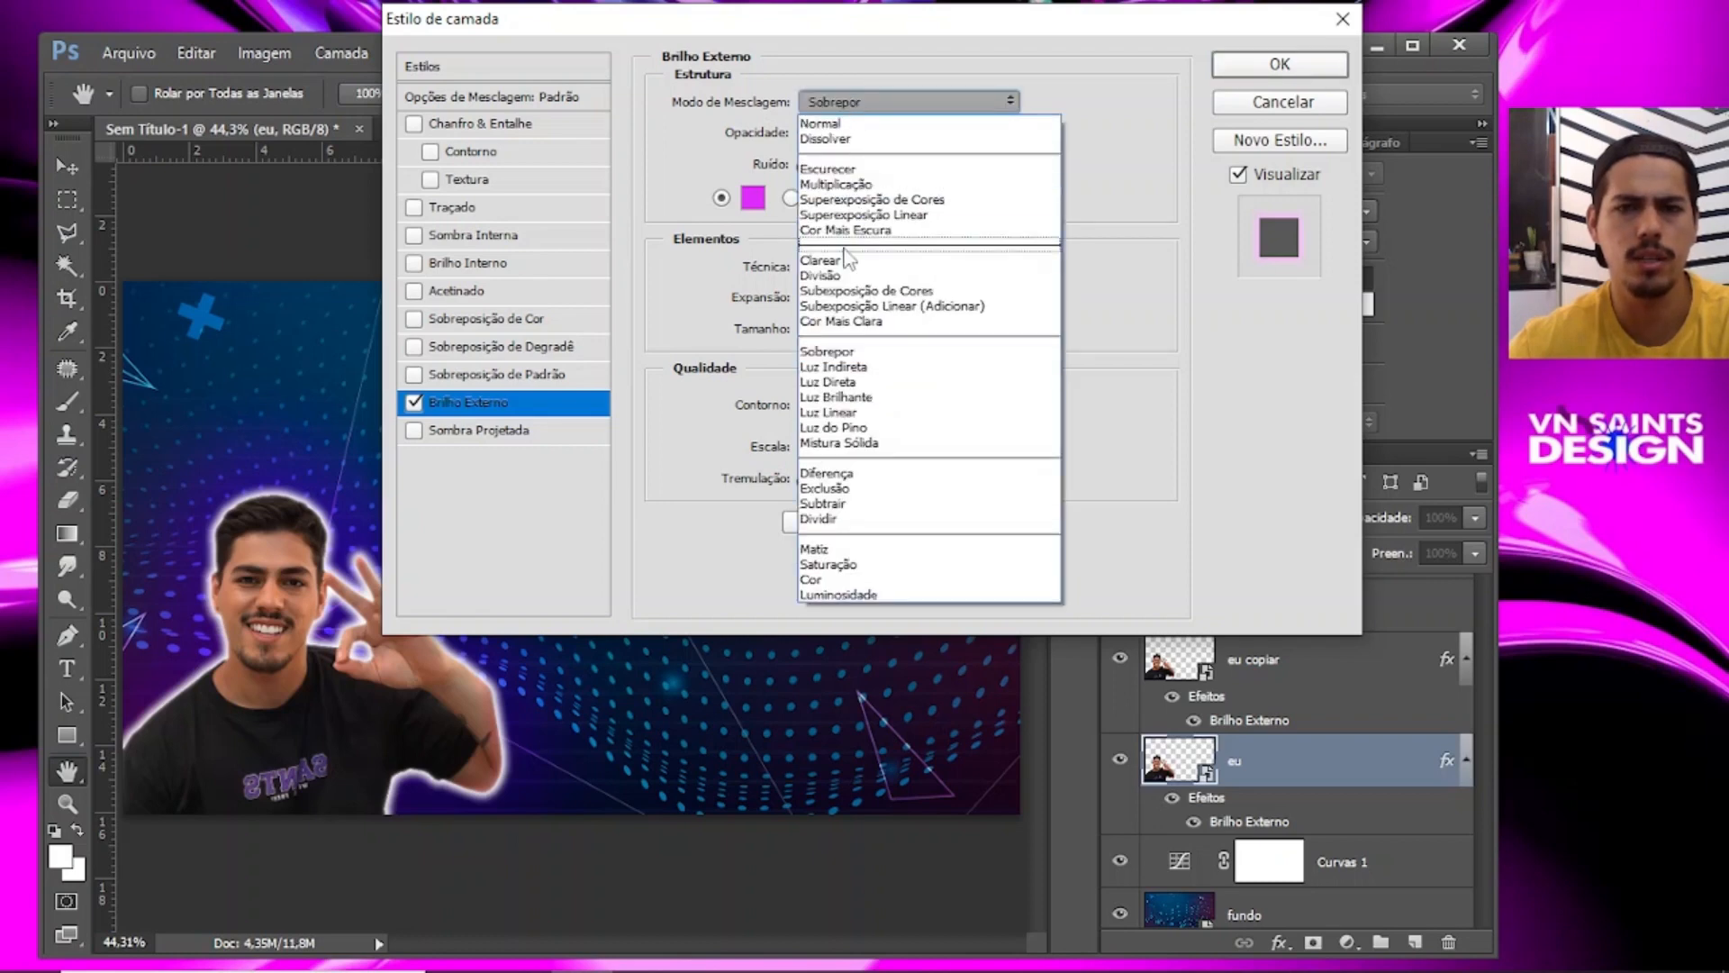
pyautogui.click(844, 259)
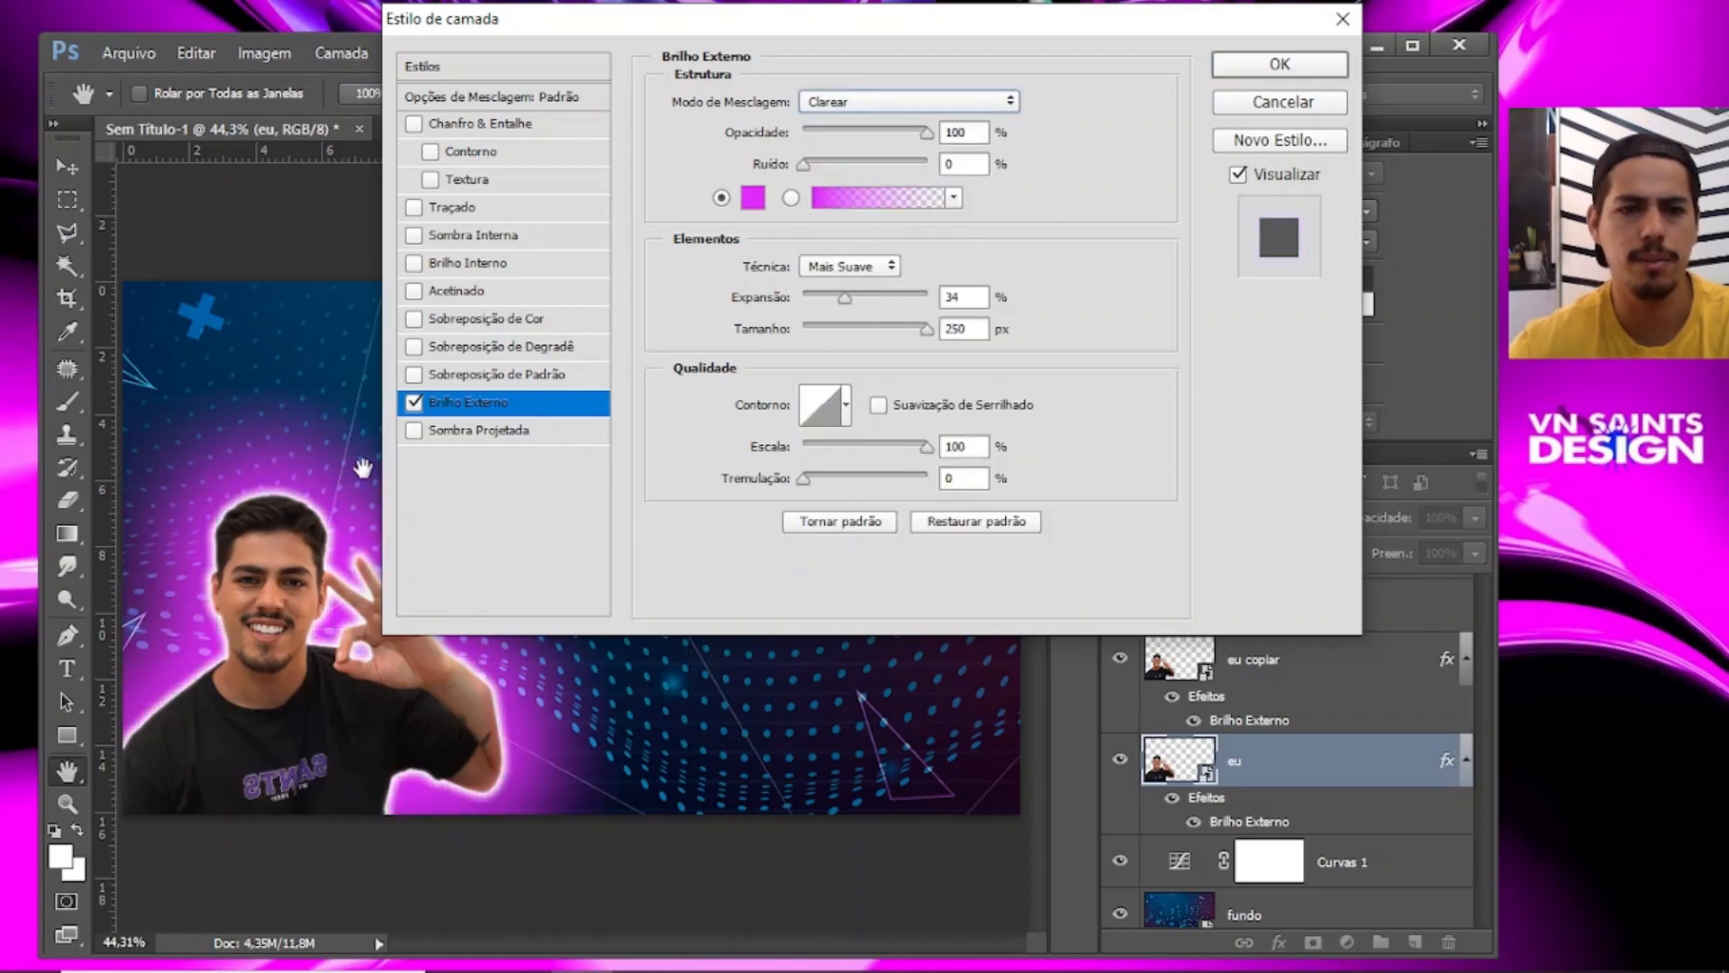
pyautogui.click(867, 129)
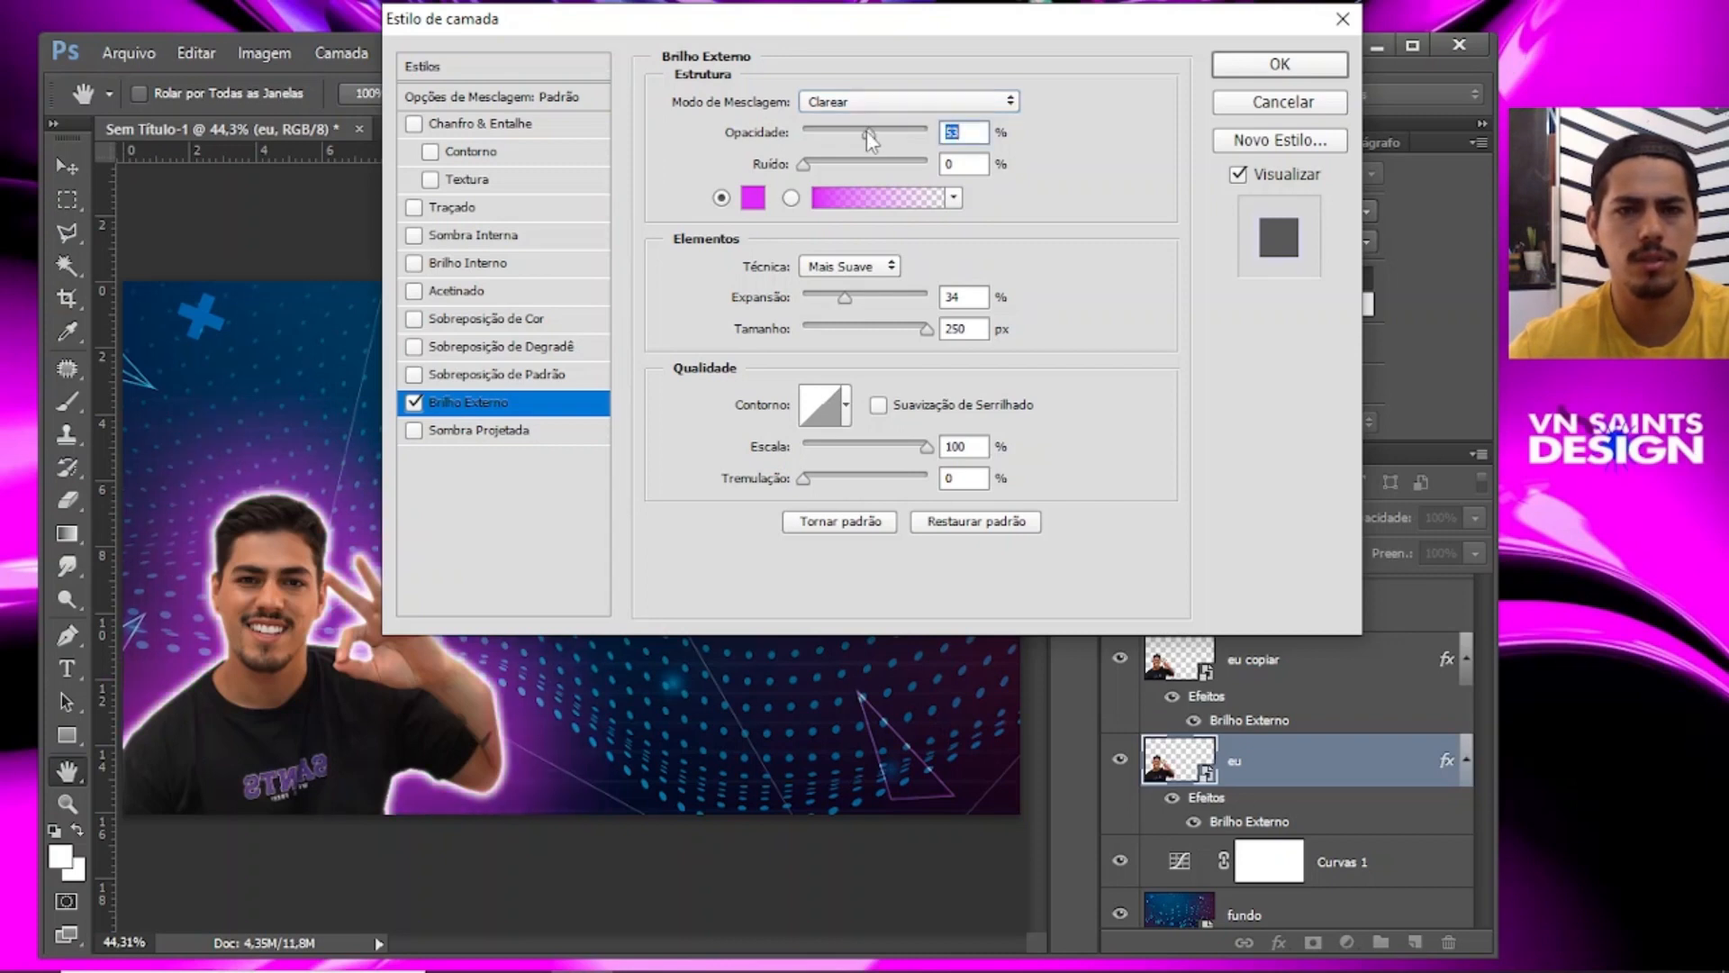
pyautogui.click(878, 327)
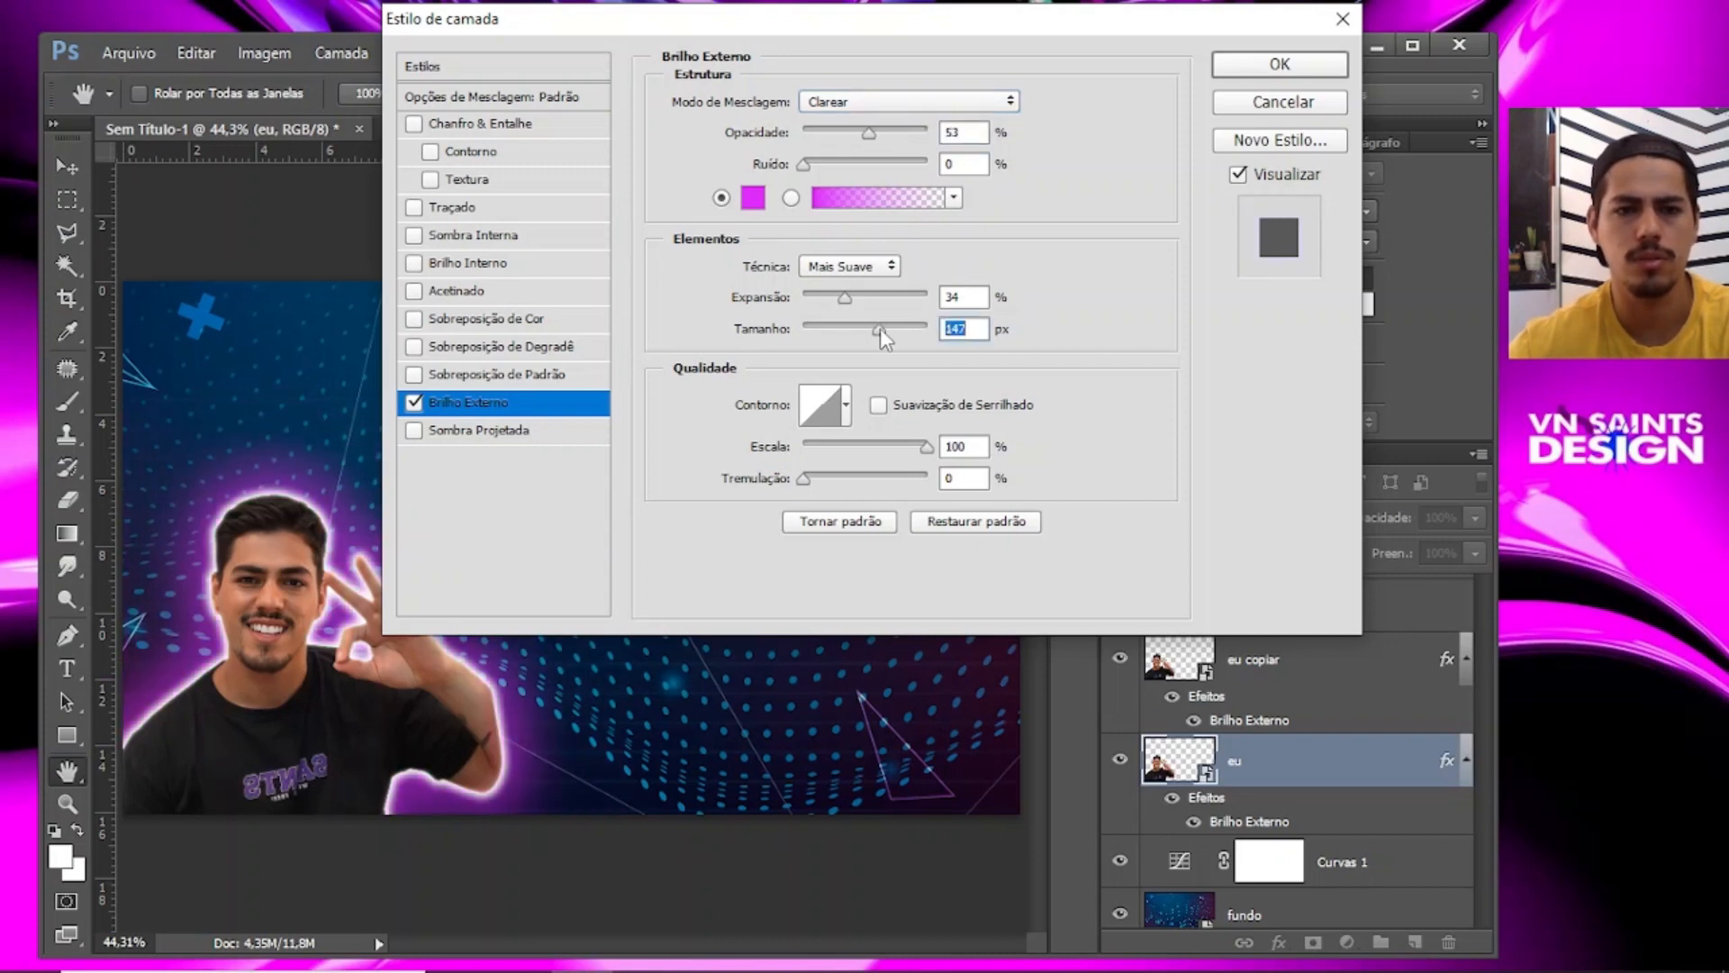
# Try the Divisão, Sobrepor and Escurecer blend modes on the "eu" layer's Outer Glow, return it to Clarear and apply the style.
pyautogui.click(883, 103)
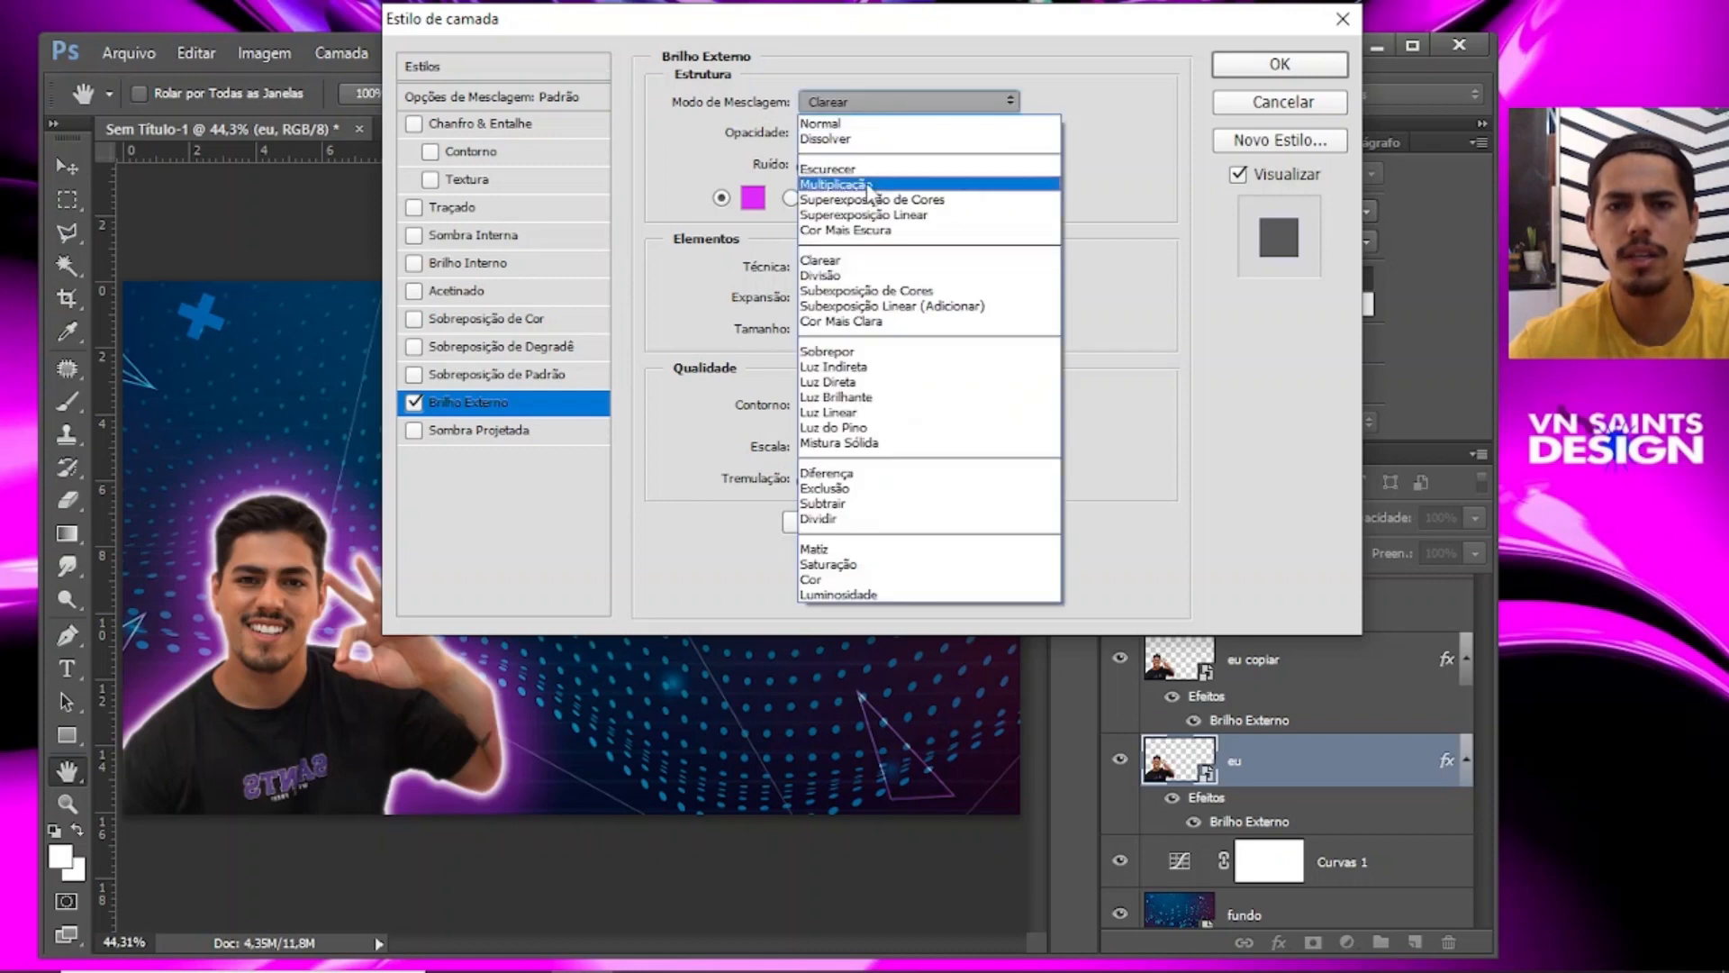
pyautogui.click(863, 276)
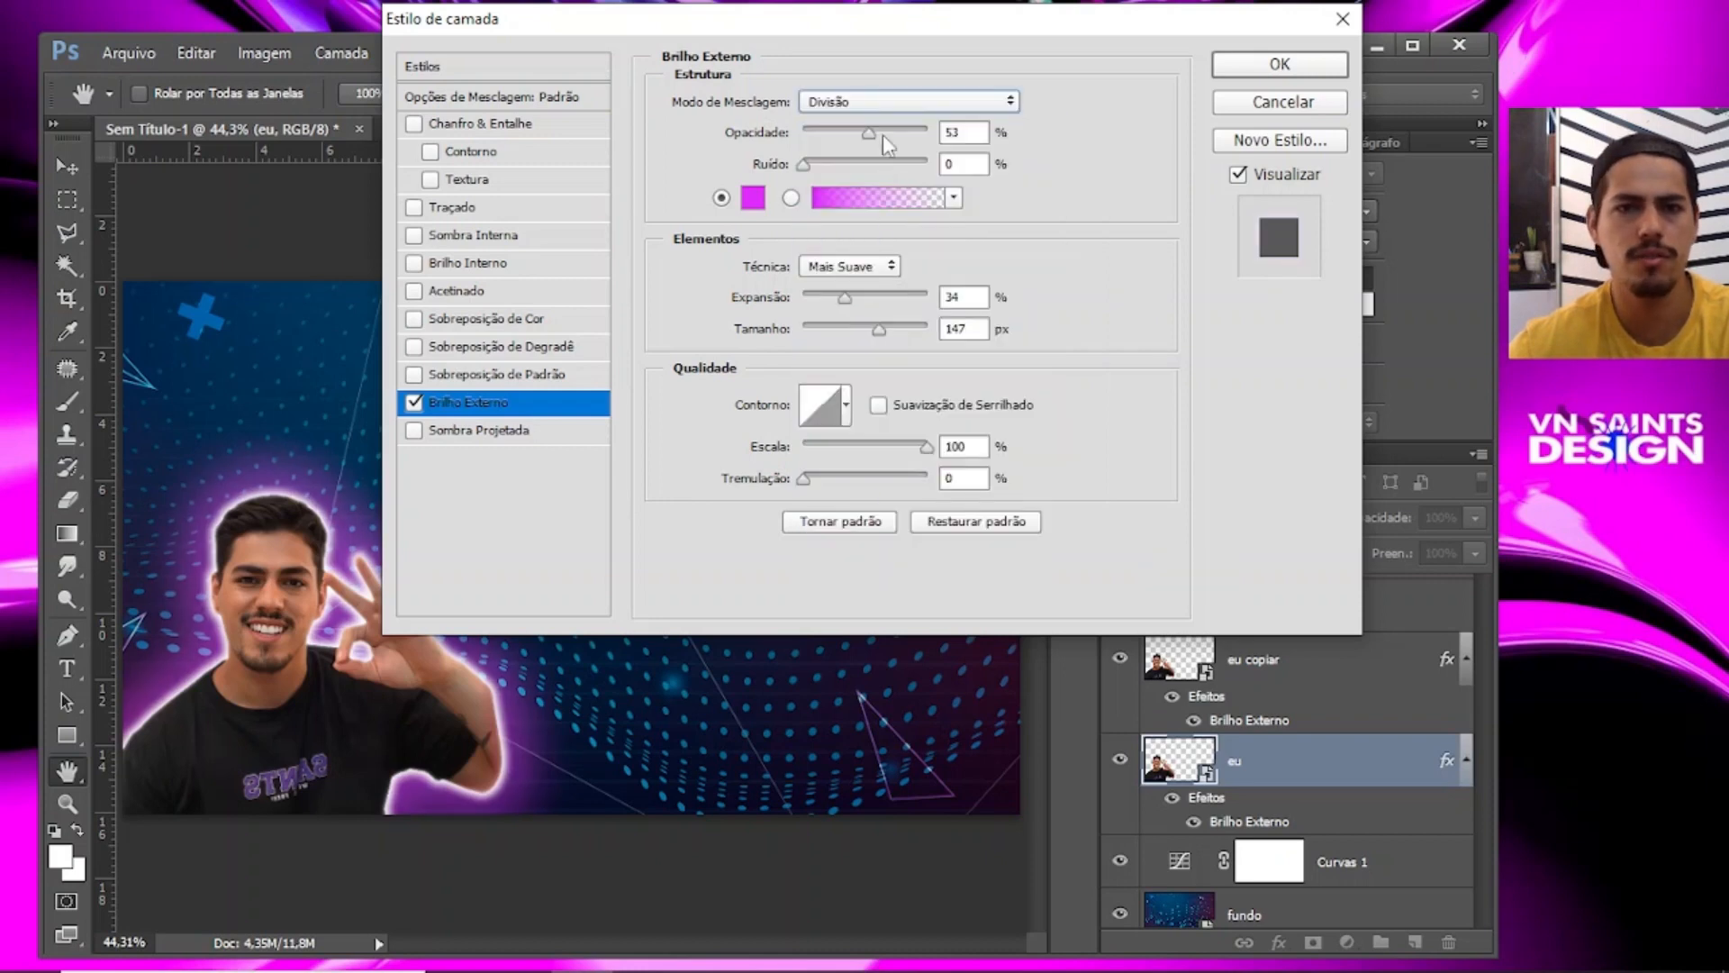
pyautogui.click(881, 107)
pyautogui.click(845, 355)
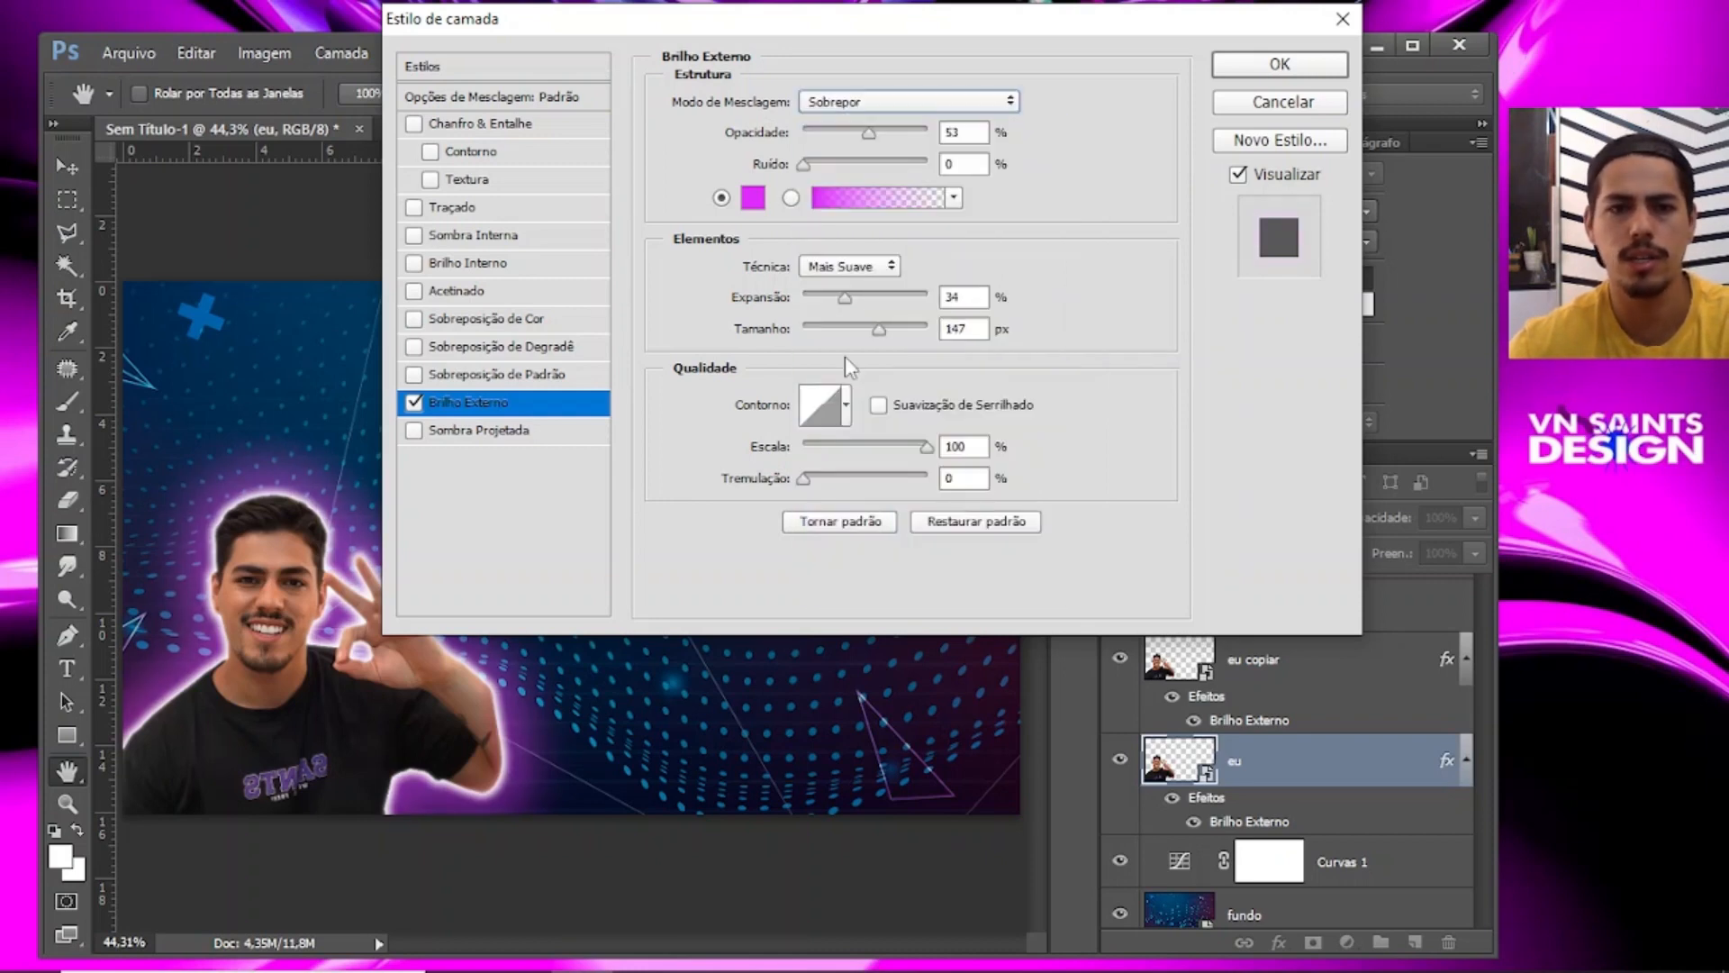
pyautogui.click(865, 101)
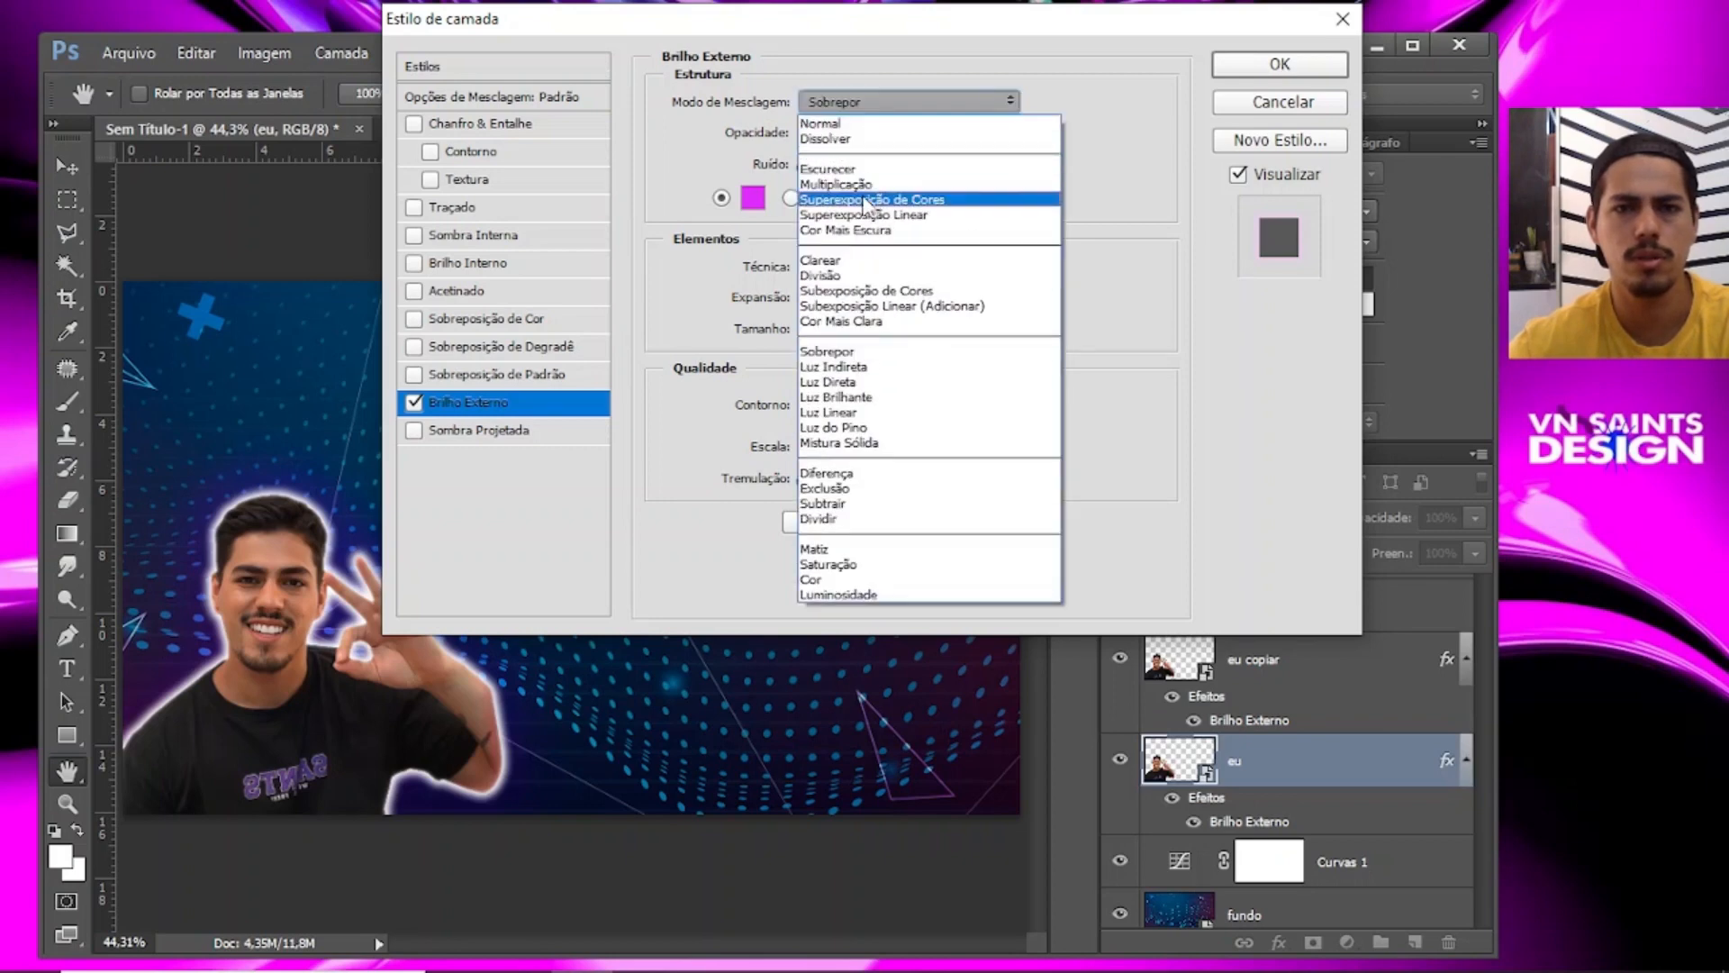
pyautogui.click(865, 170)
pyautogui.click(866, 104)
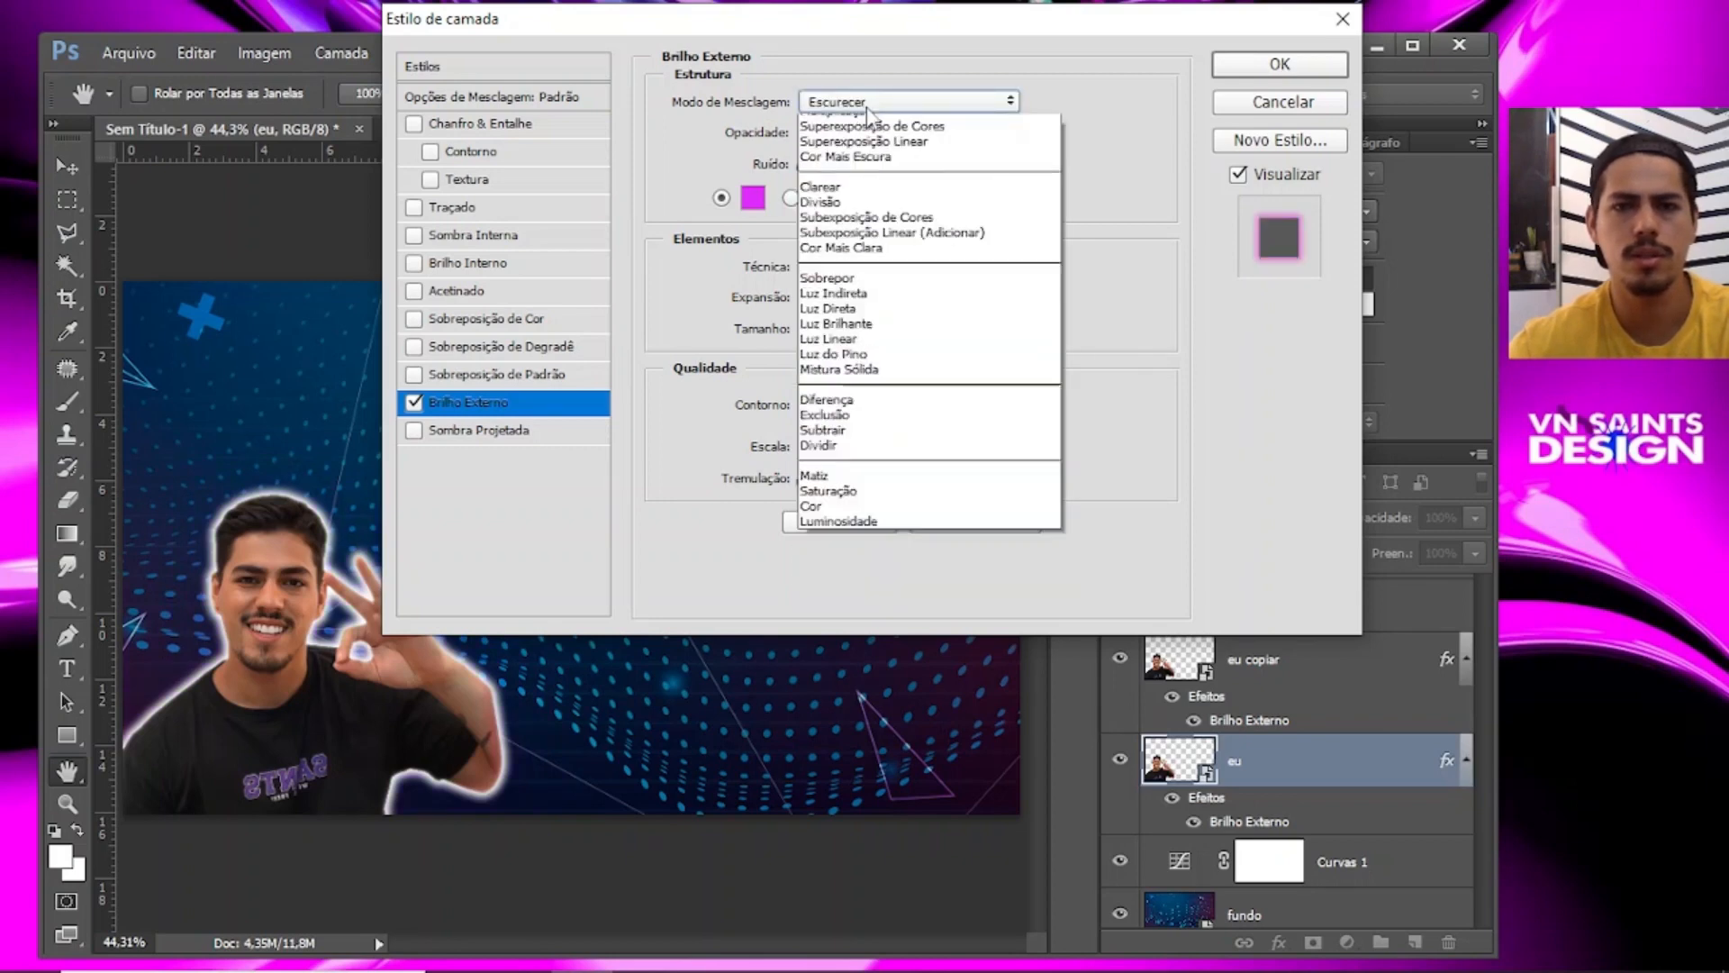
pyautogui.click(864, 262)
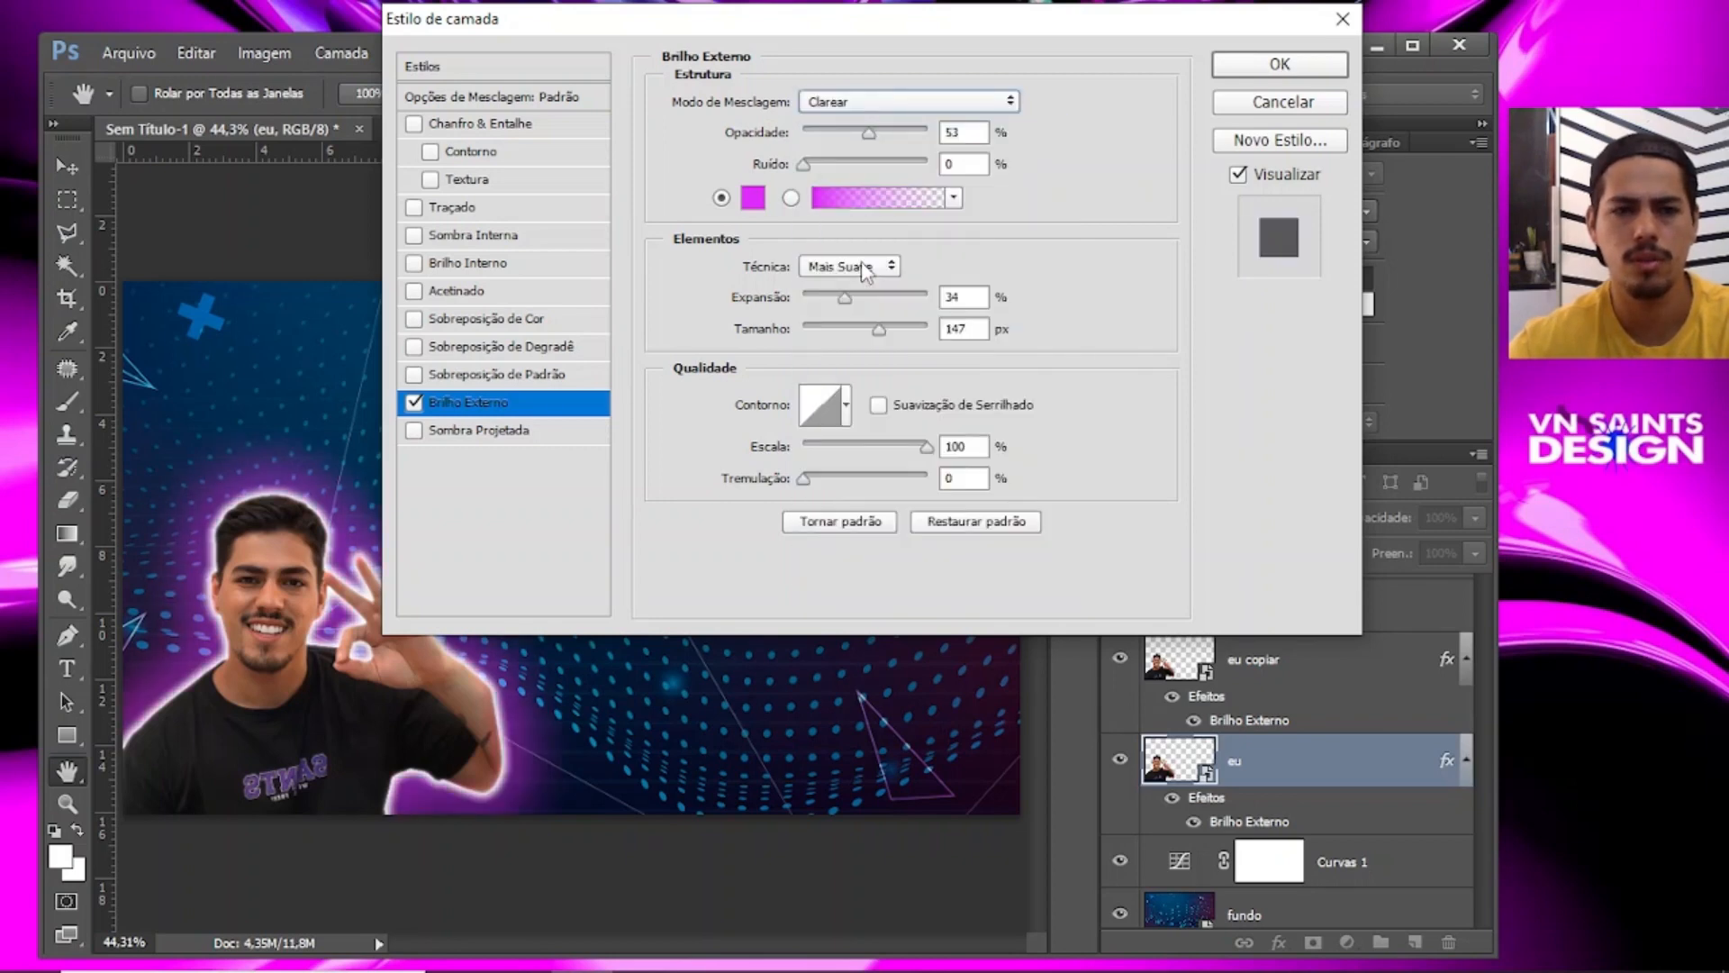
pyautogui.click(1289, 76)
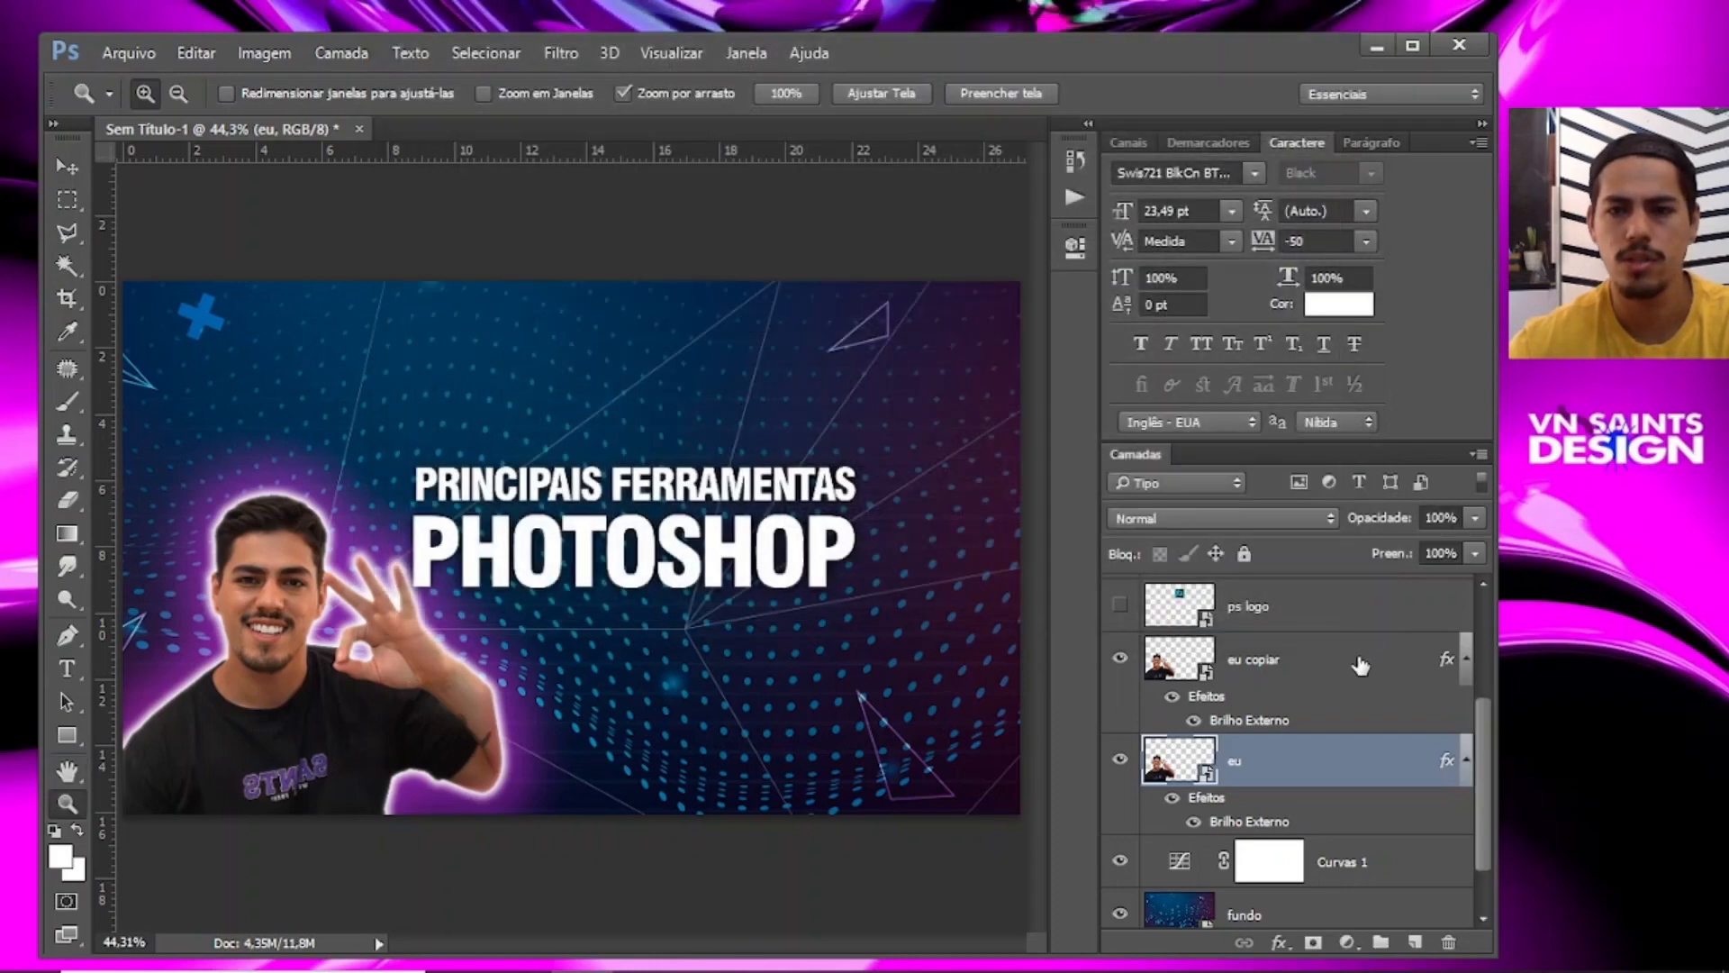
# Set the Outer Glow opacity of the "eu copiar" layer to 69% and apply the style.
pyautogui.click(1360, 665)
pyautogui.doubleClick(1360, 665)
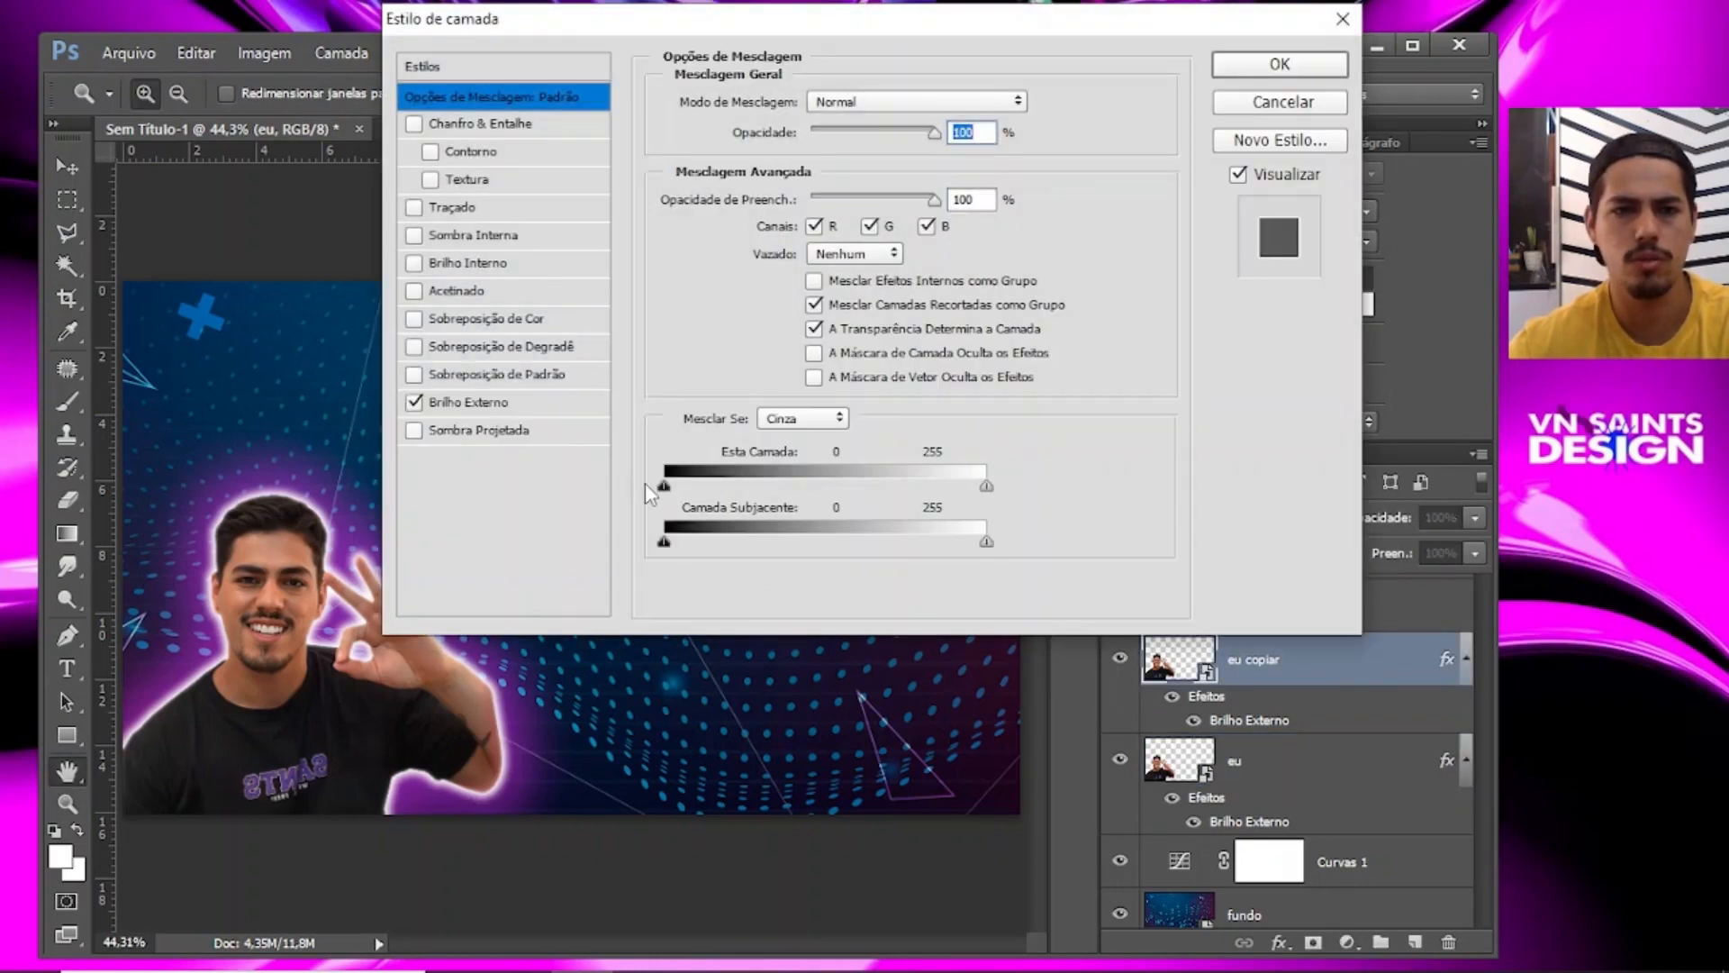
pyautogui.click(529, 402)
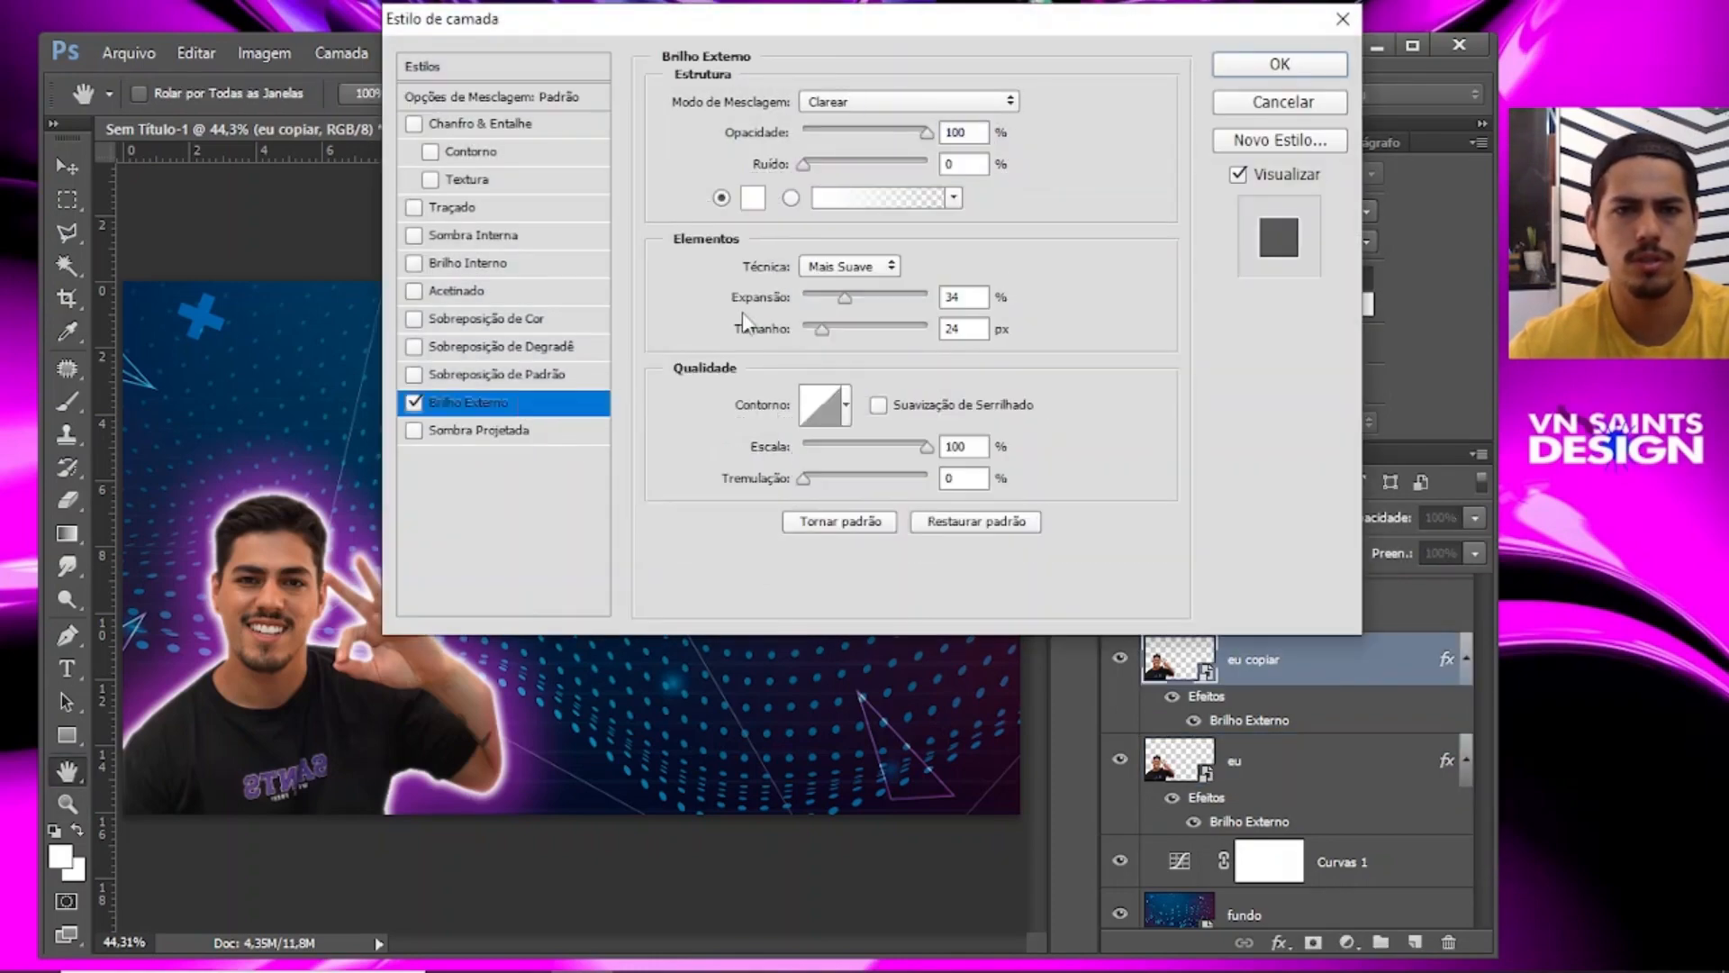
pyautogui.click(890, 132)
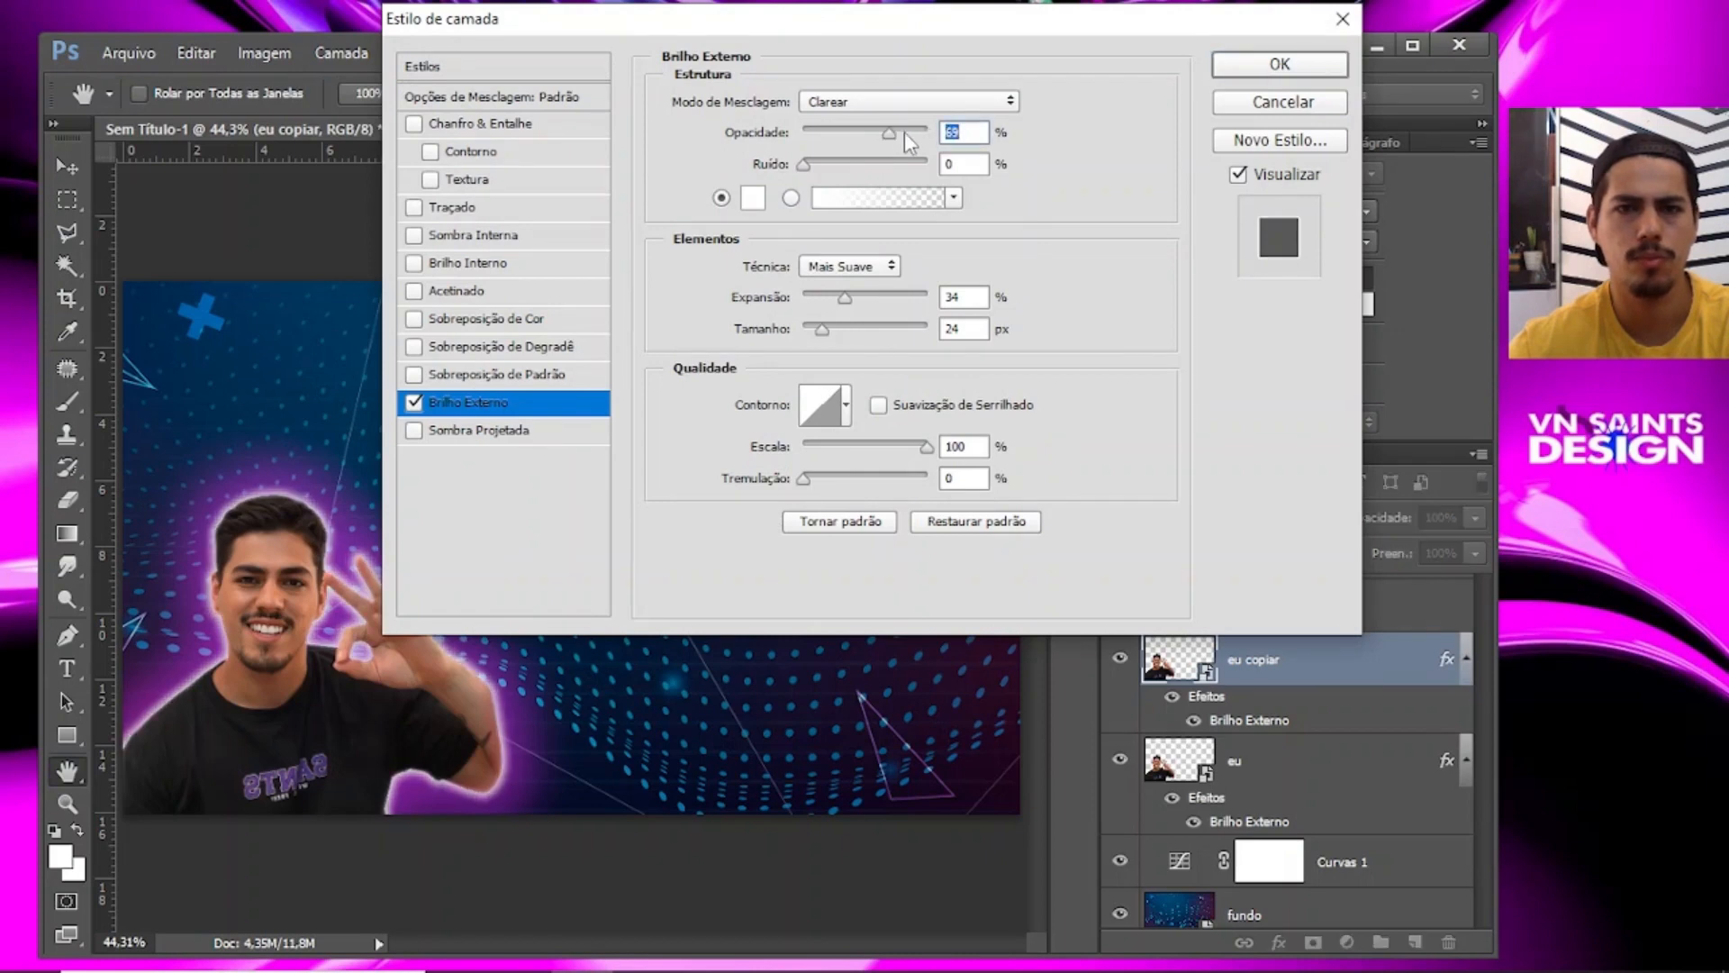
pyautogui.click(1280, 64)
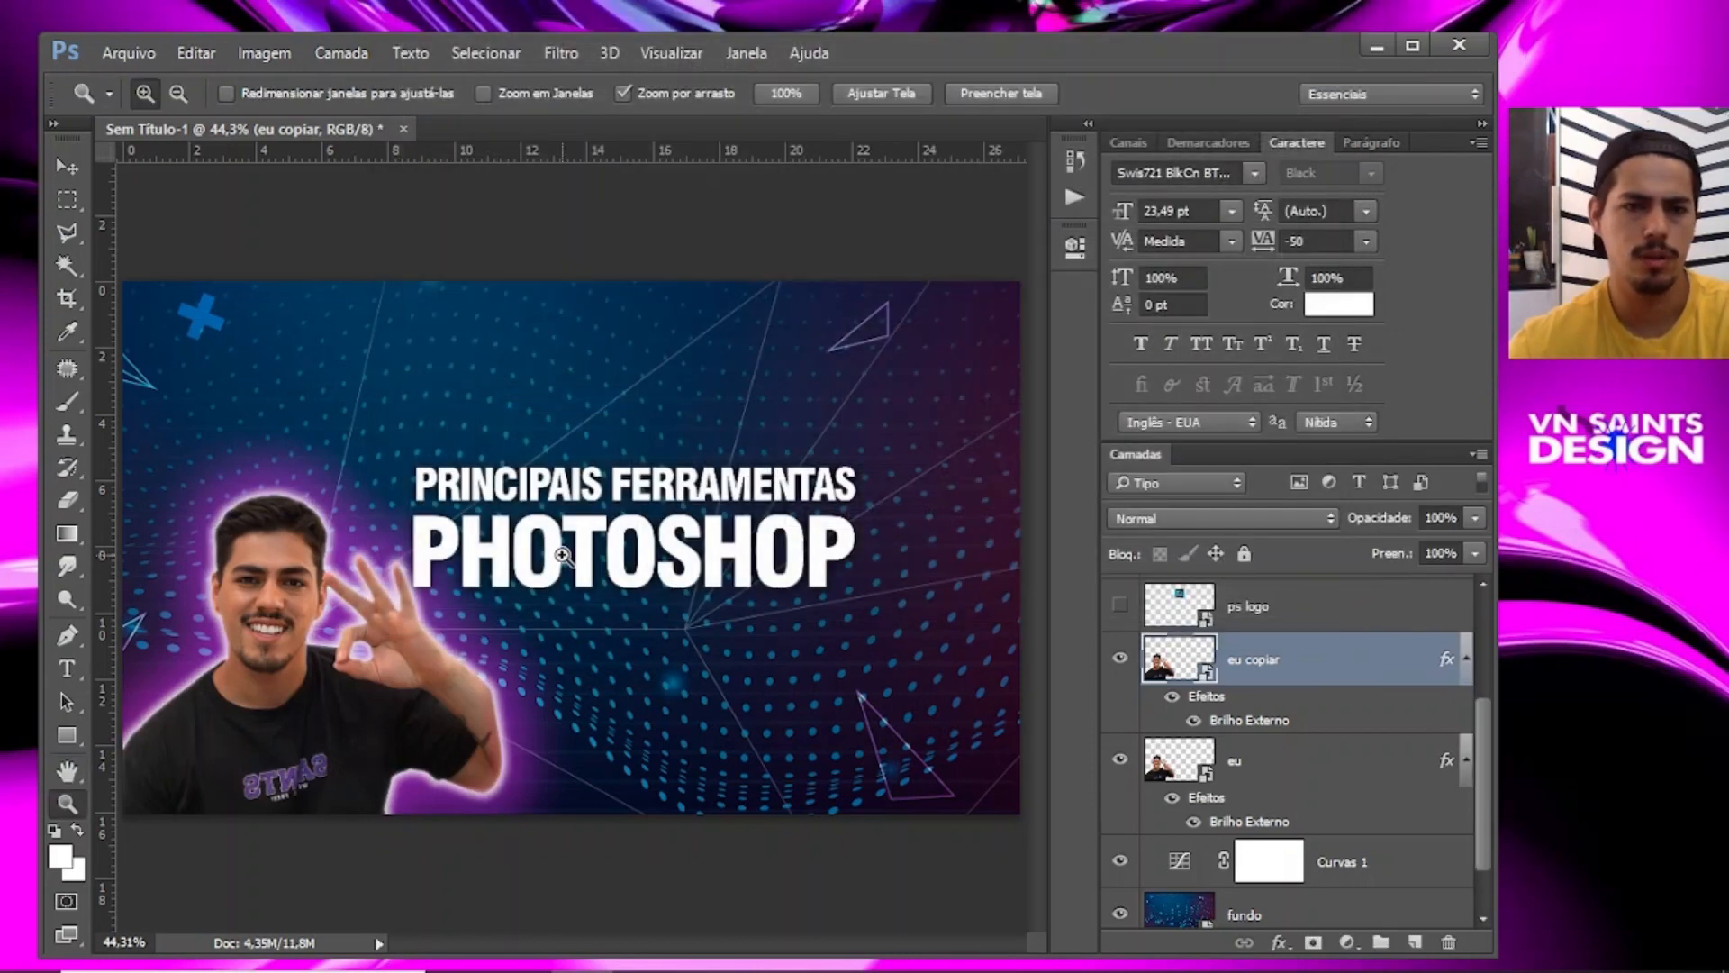
# Show the "ps logo" layer and move the logo up so it sits centred above the title.
pyautogui.moveTo(595, 495)
pyautogui.mouseDown()
pyautogui.moveTo(558, 498)
pyautogui.moveTo(576, 502)
pyautogui.mouseUp()
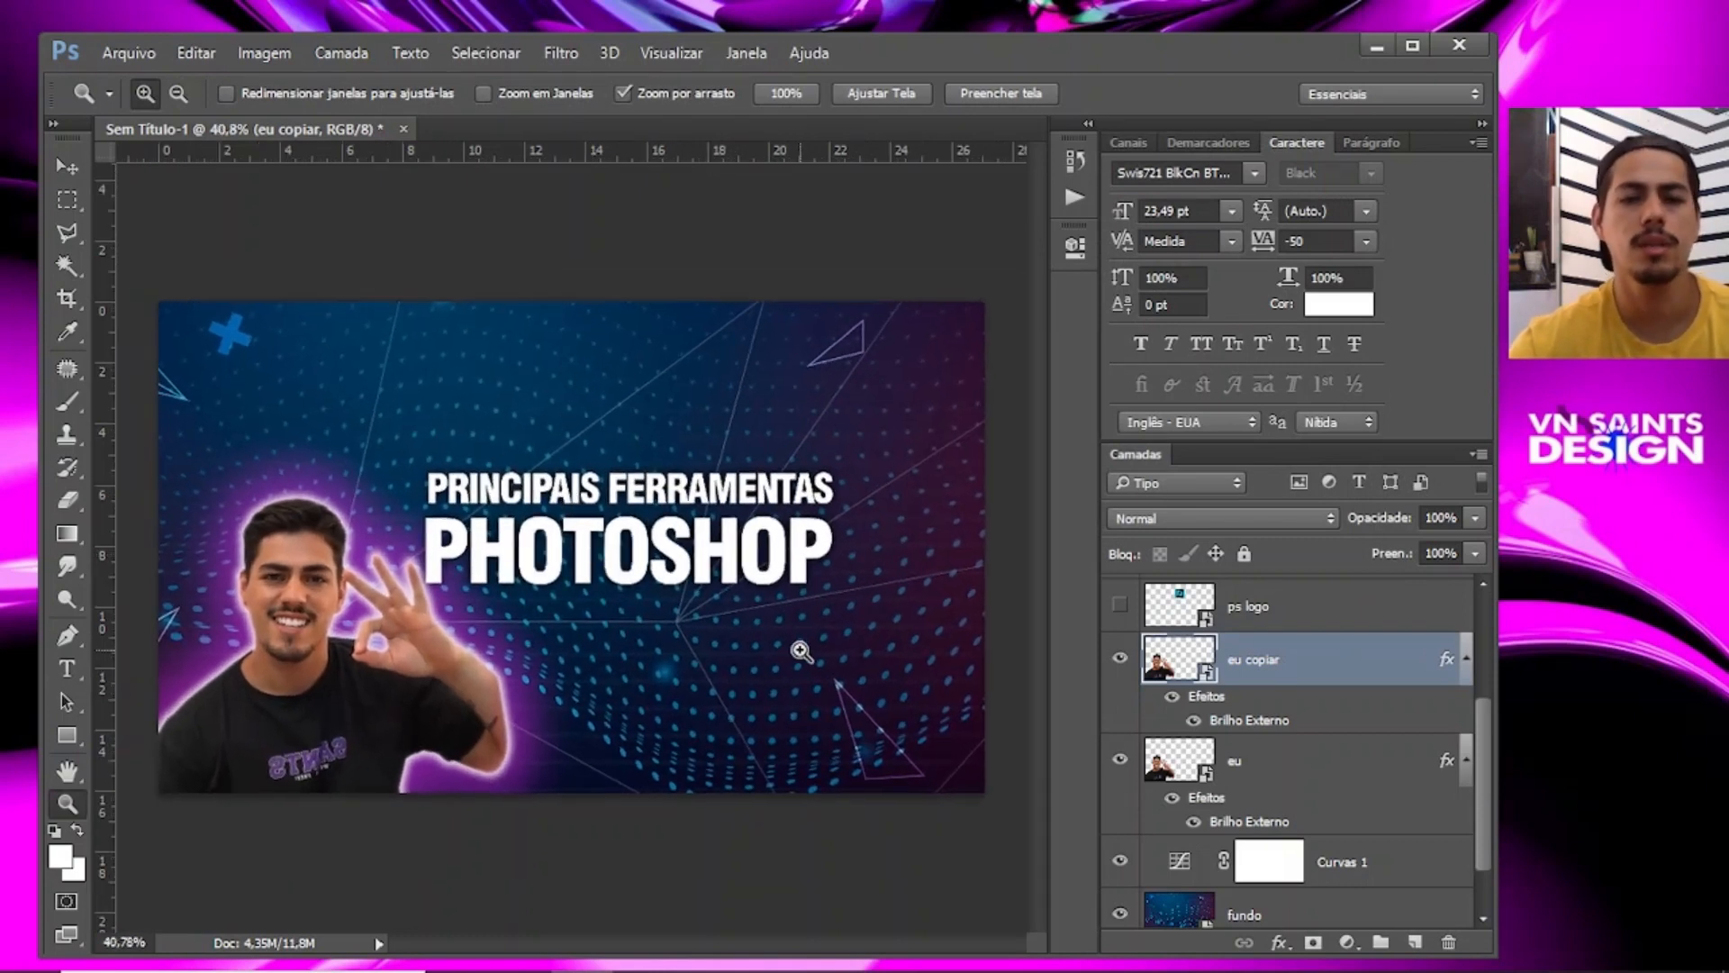
pyautogui.scroll(3, 1233, 659)
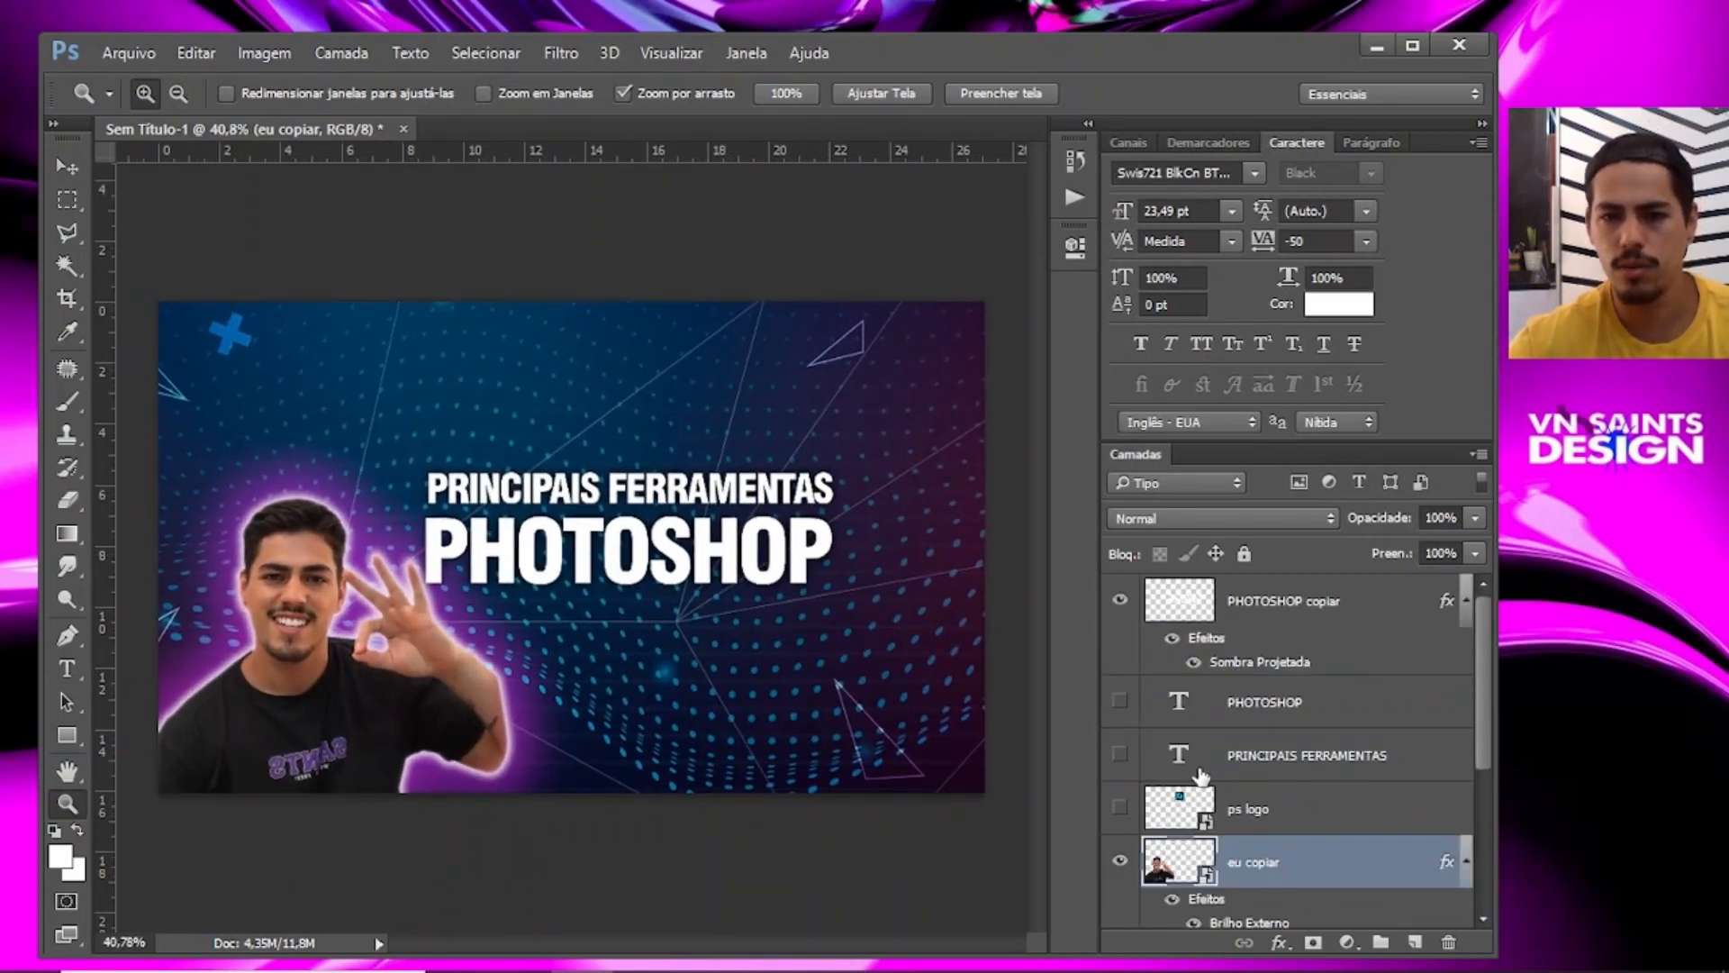
pyautogui.scroll(-3, 1201, 774)
pyautogui.scroll(2, 1157, 653)
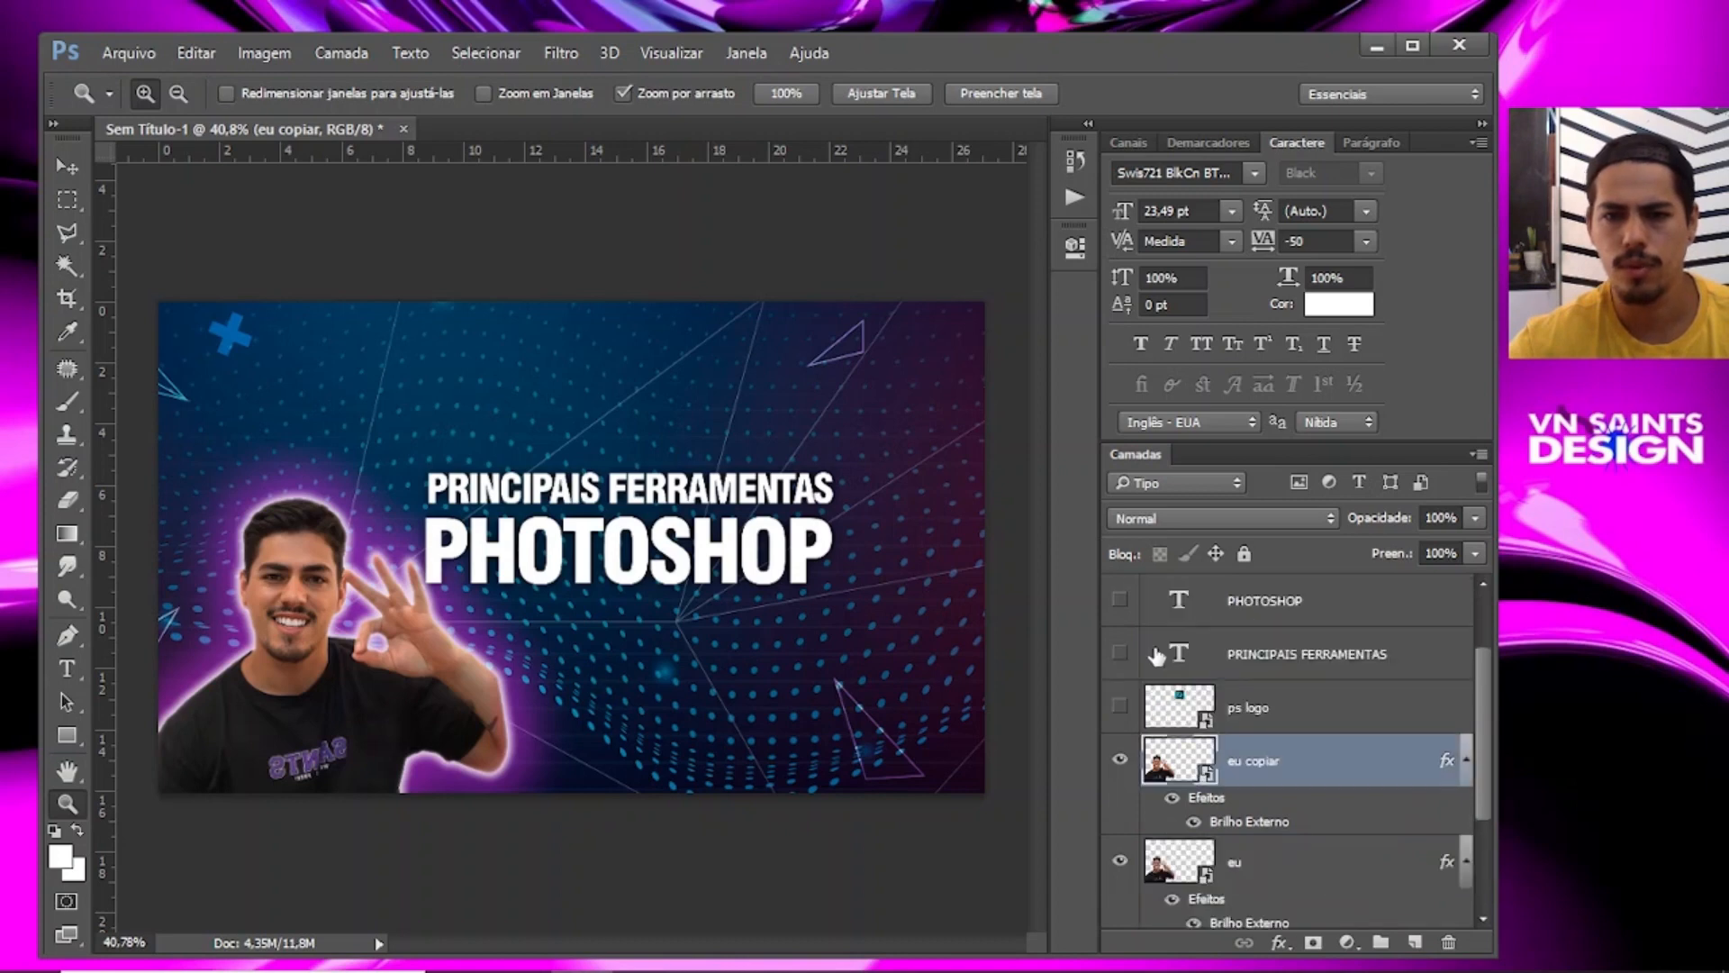
pyautogui.click(1120, 707)
pyautogui.click(1187, 709)
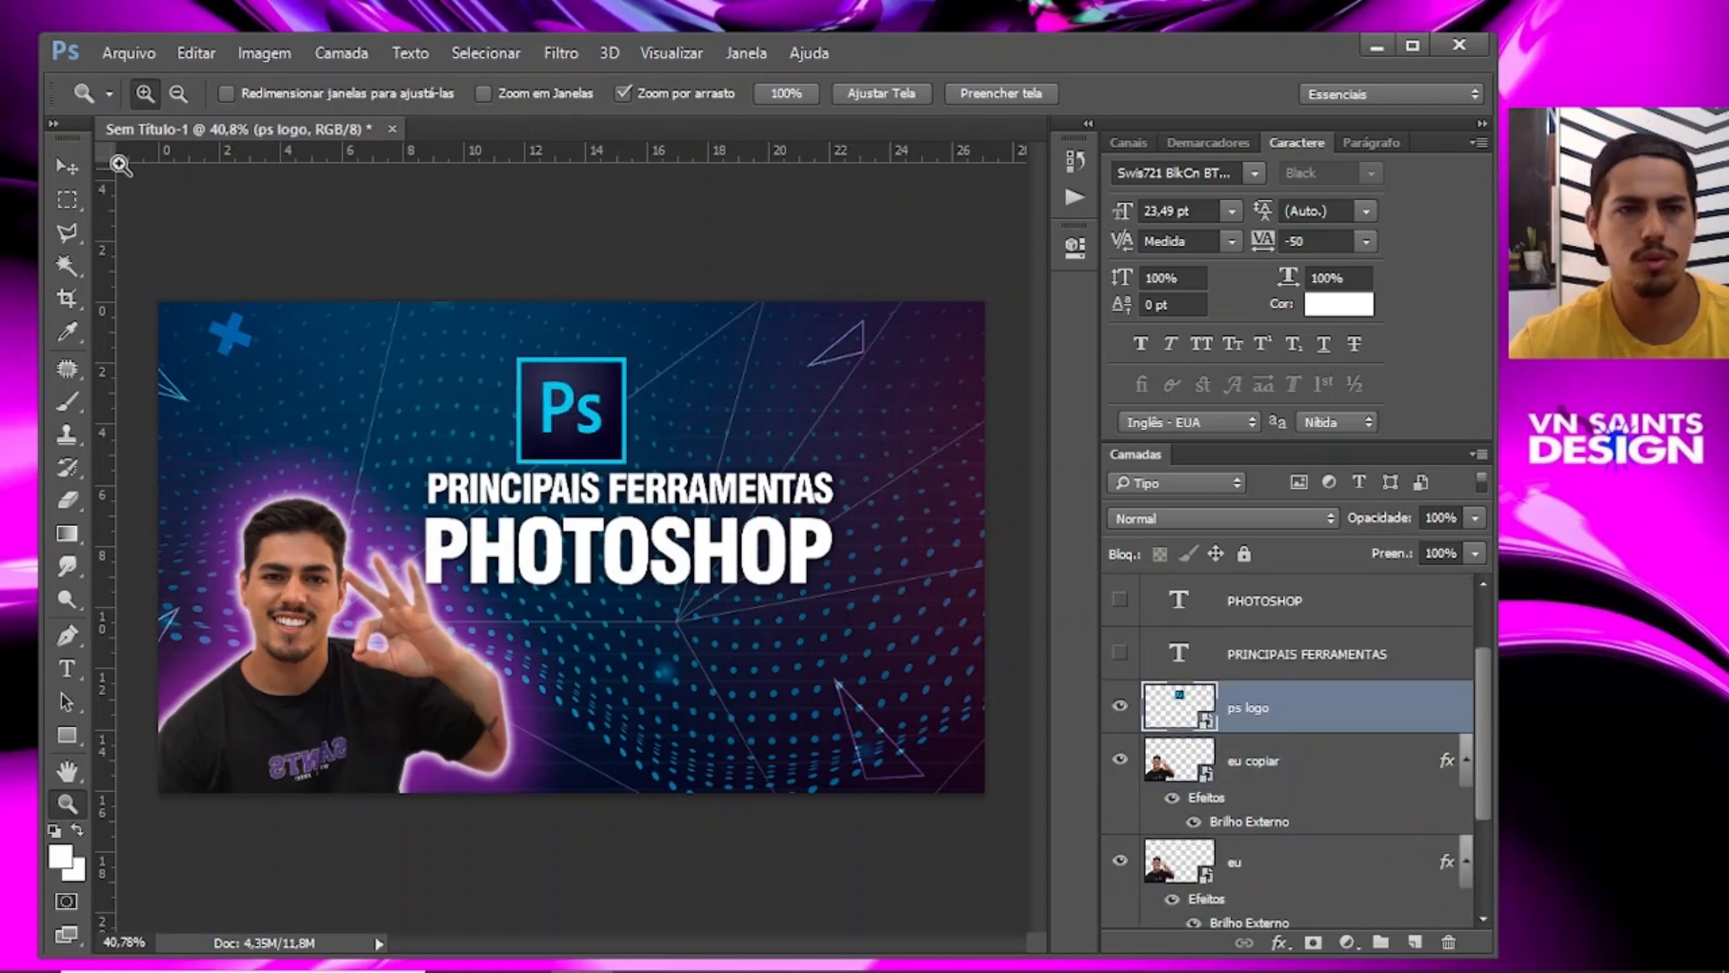
pyautogui.click(68, 167)
pyautogui.moveTo(677, 380); pyautogui.dragTo(732, 363)
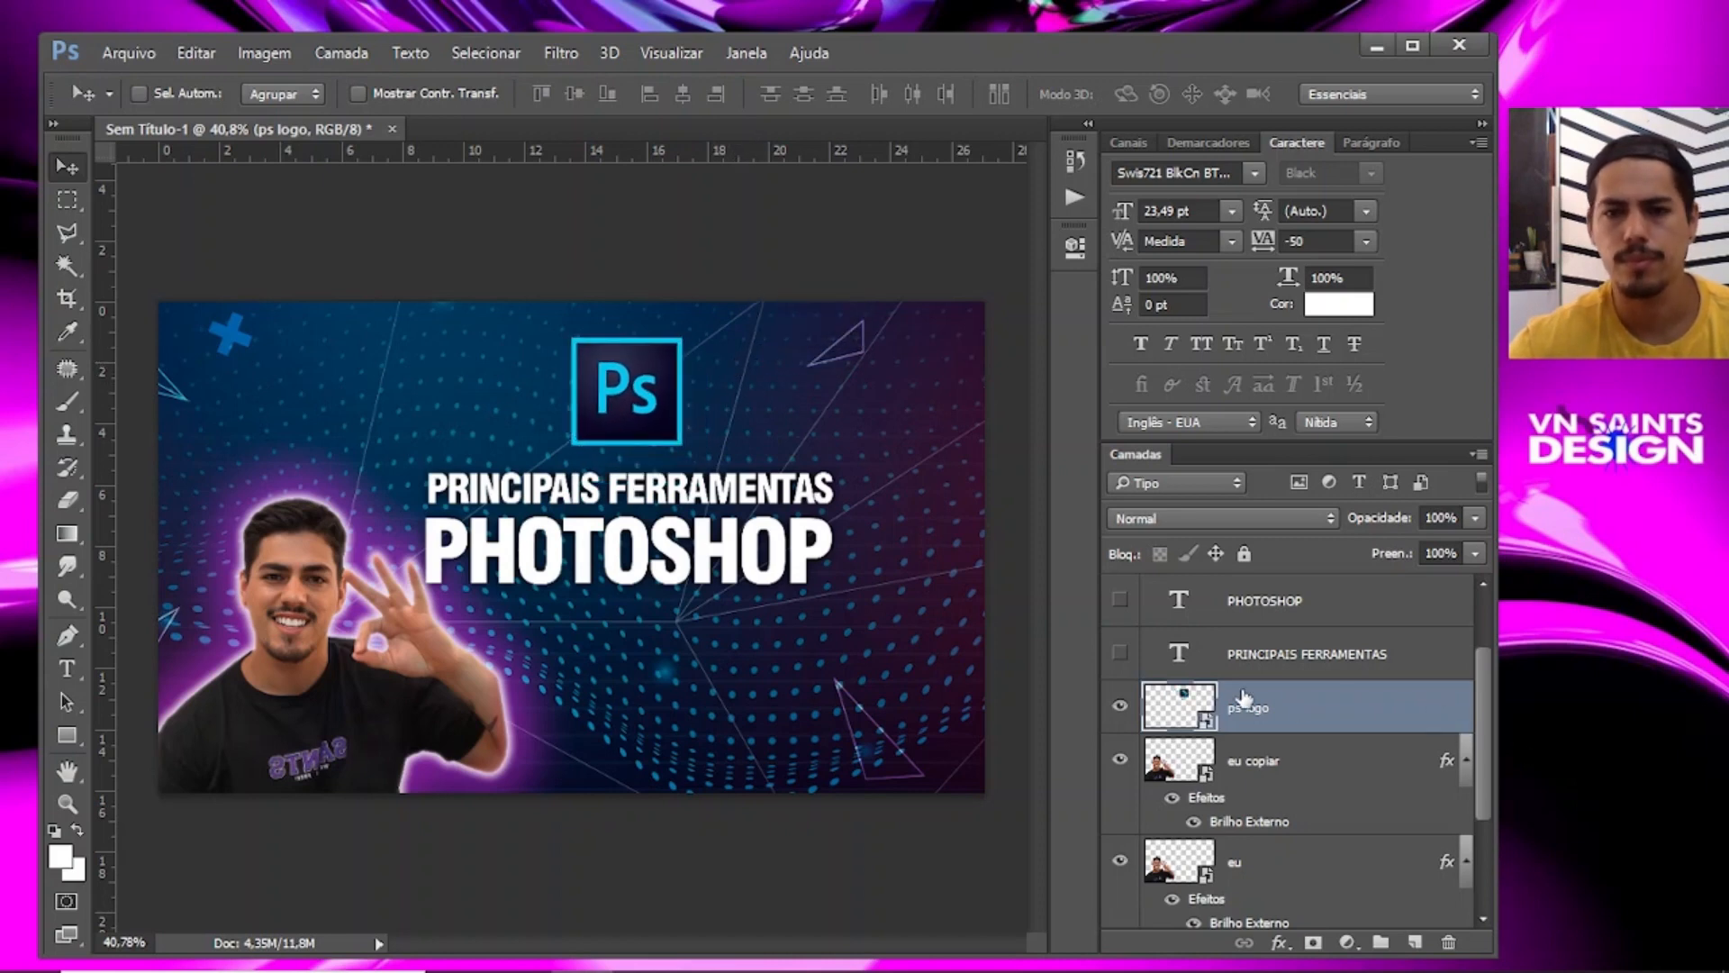
# Rasterize the "ps logo" layer, duplicate it and select the copy.
pyautogui.rightClick(1435, 709)
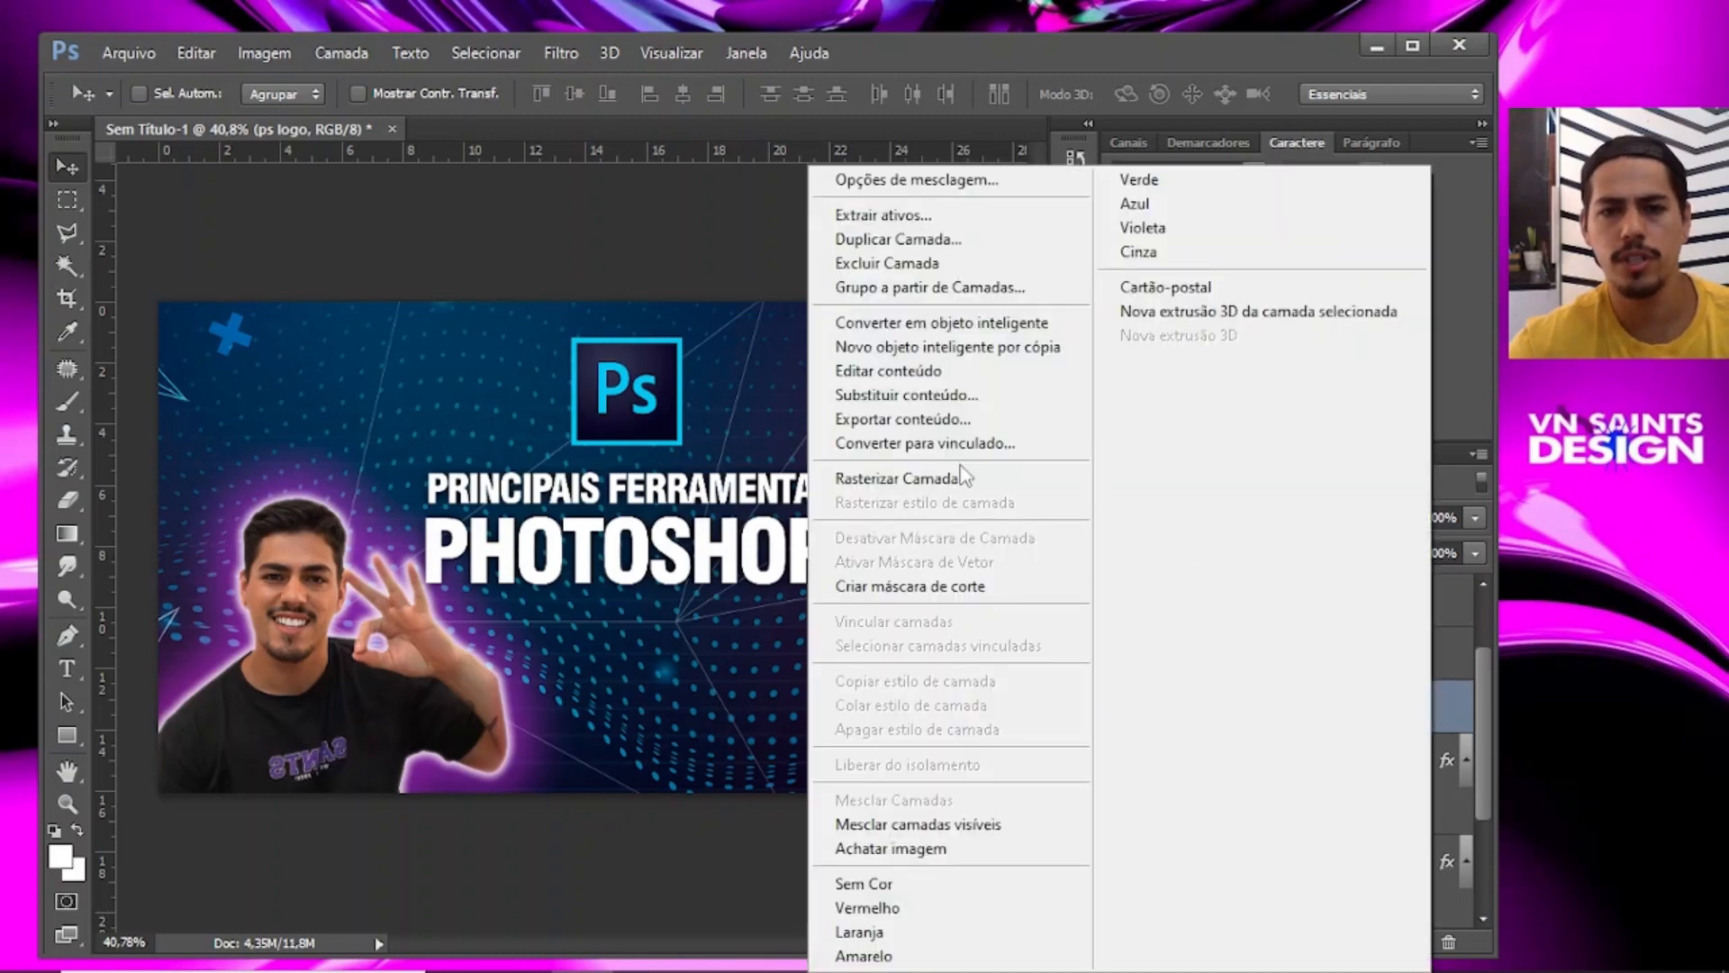
pyautogui.click(966, 481)
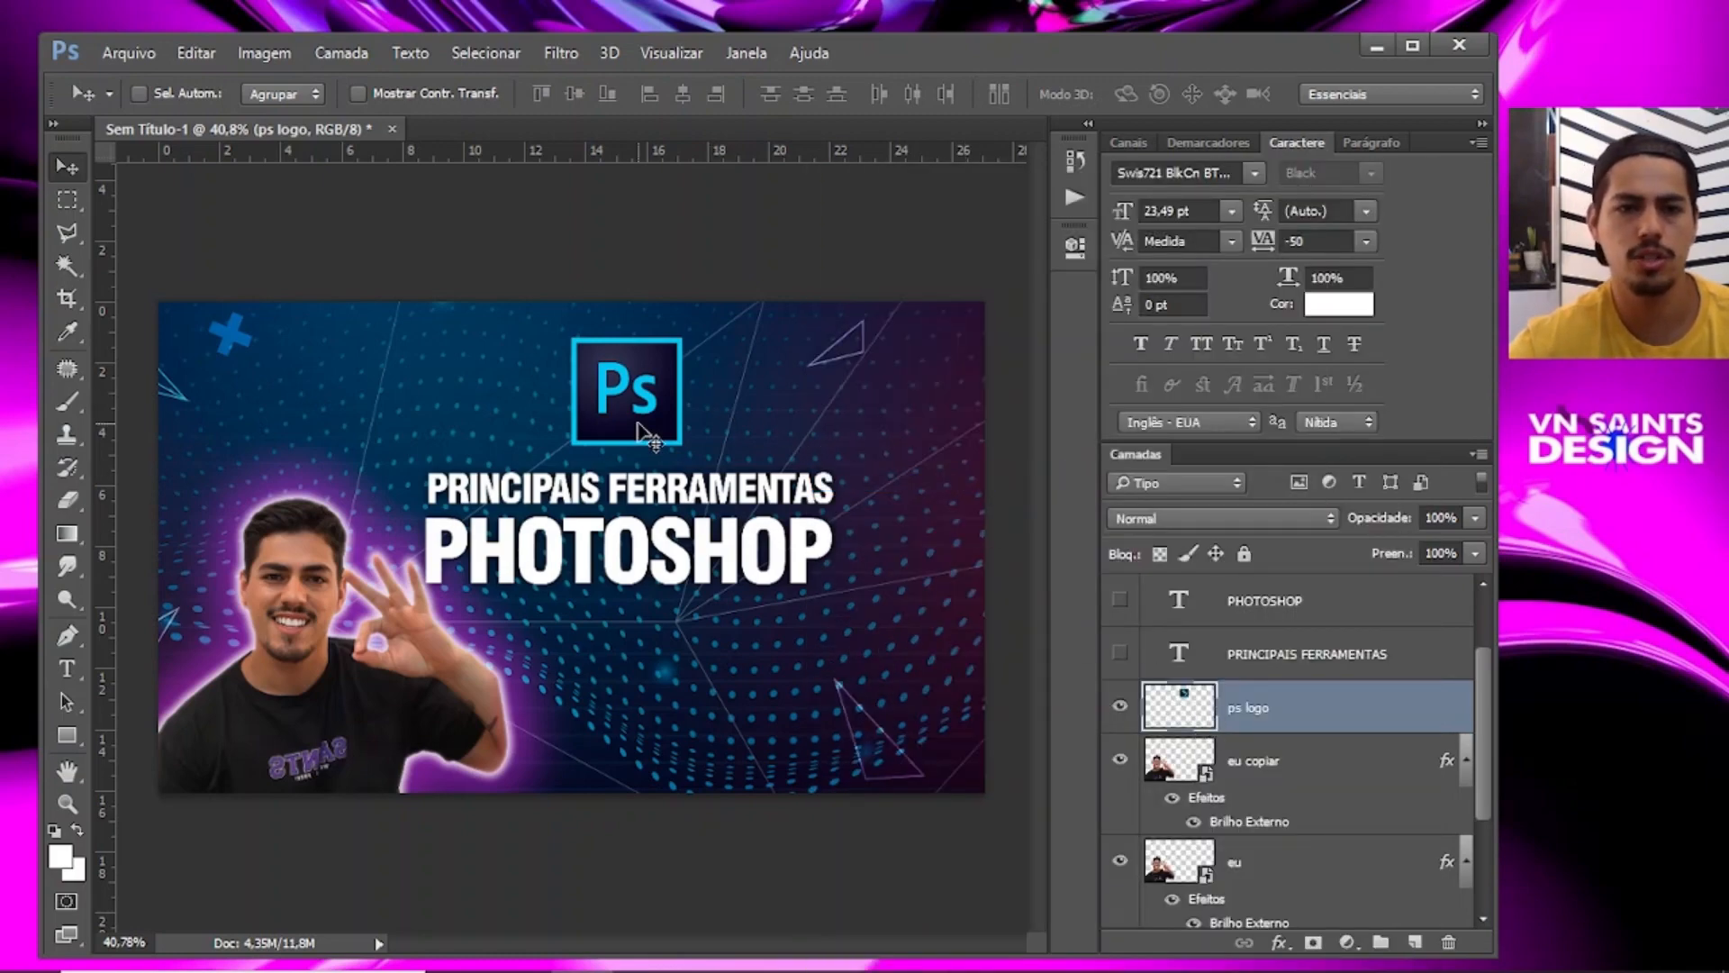
pyautogui.press('z')
pyautogui.moveTo(652, 438); pyautogui.dragTo(577, 414)
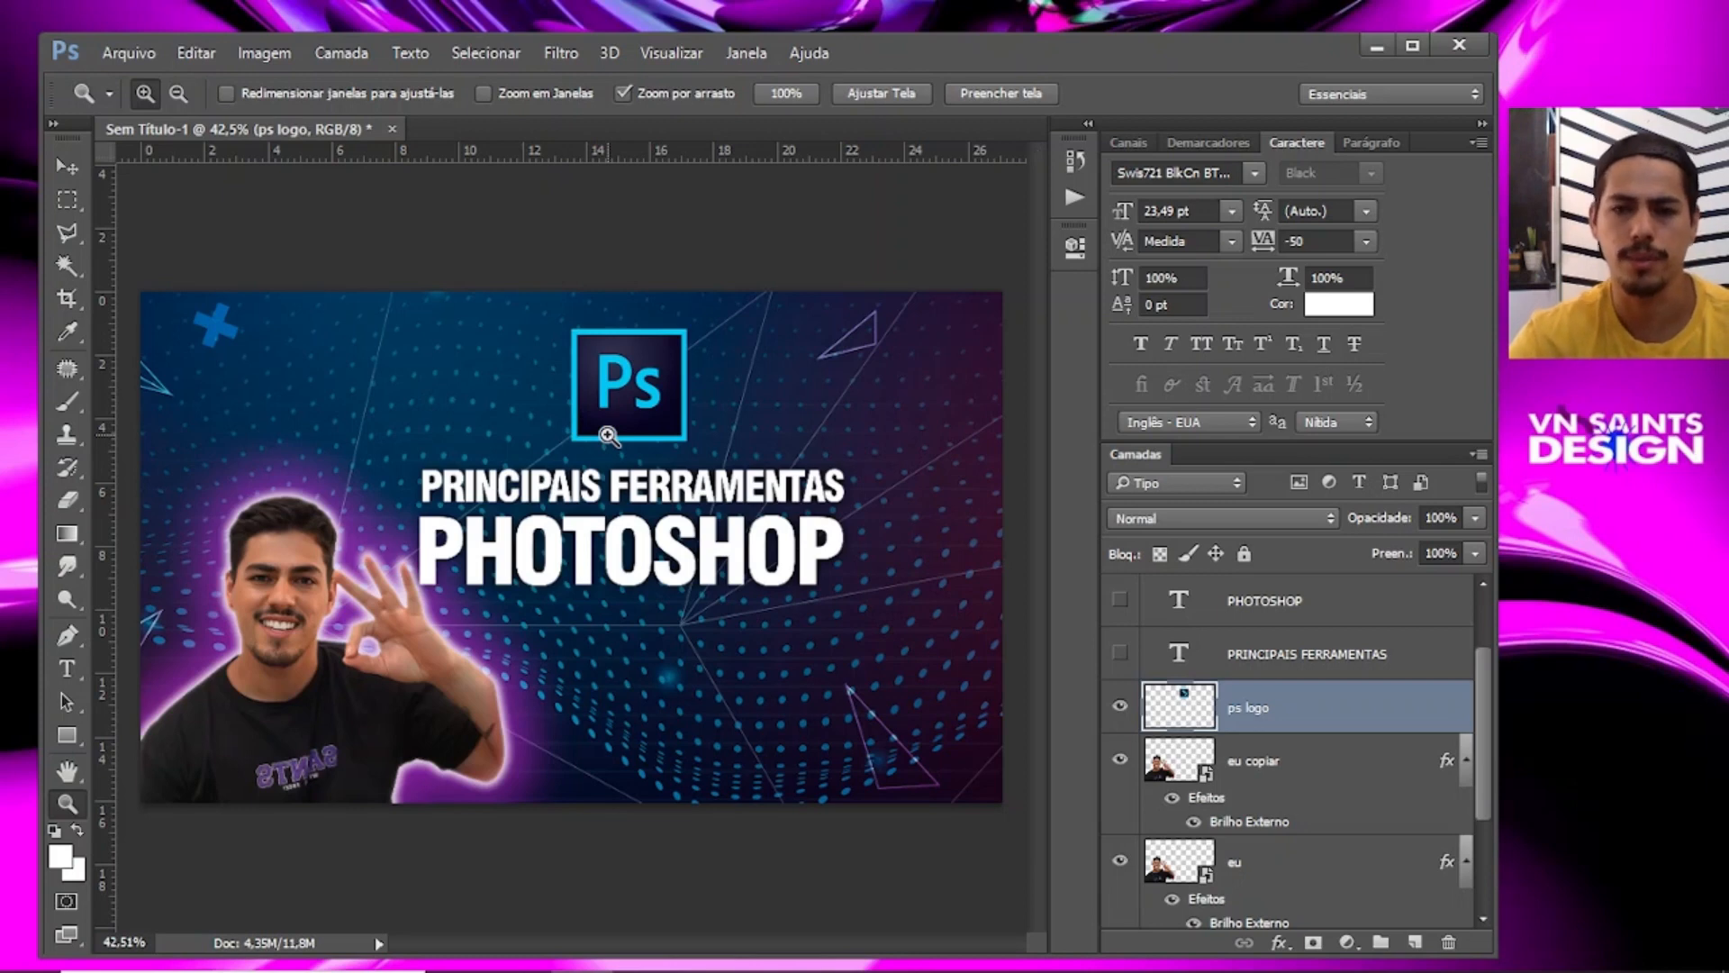
pyautogui.hotkey('ctrl', 'j')
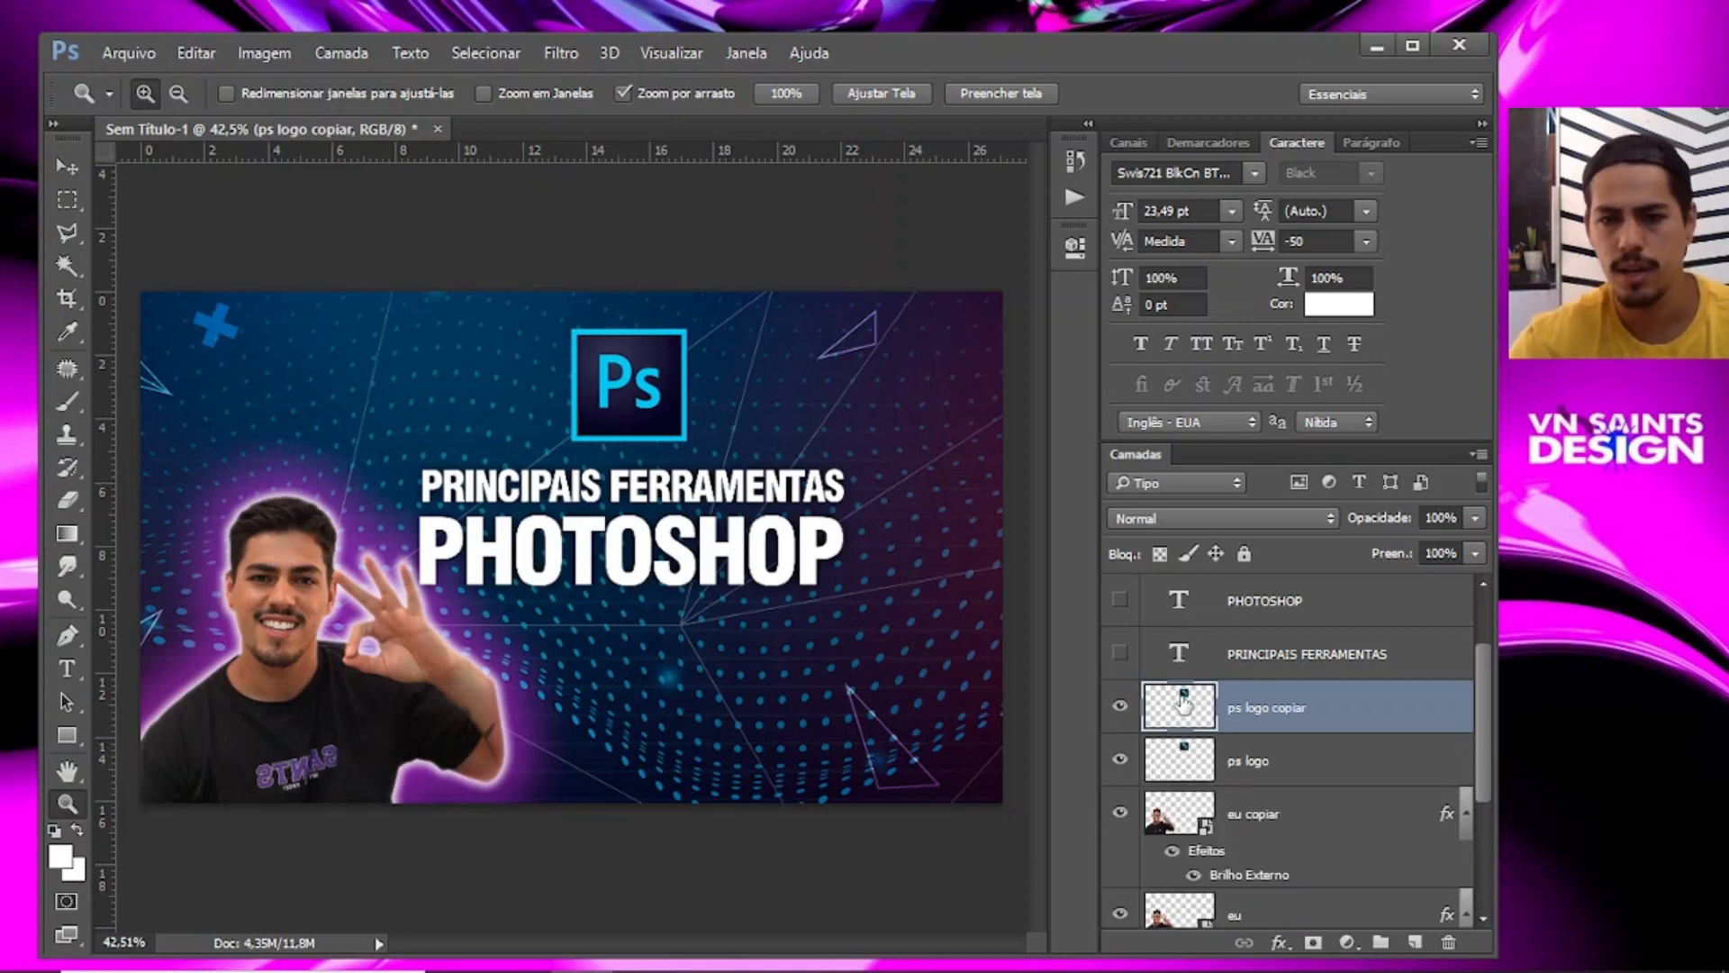
pyautogui.click(1180, 753)
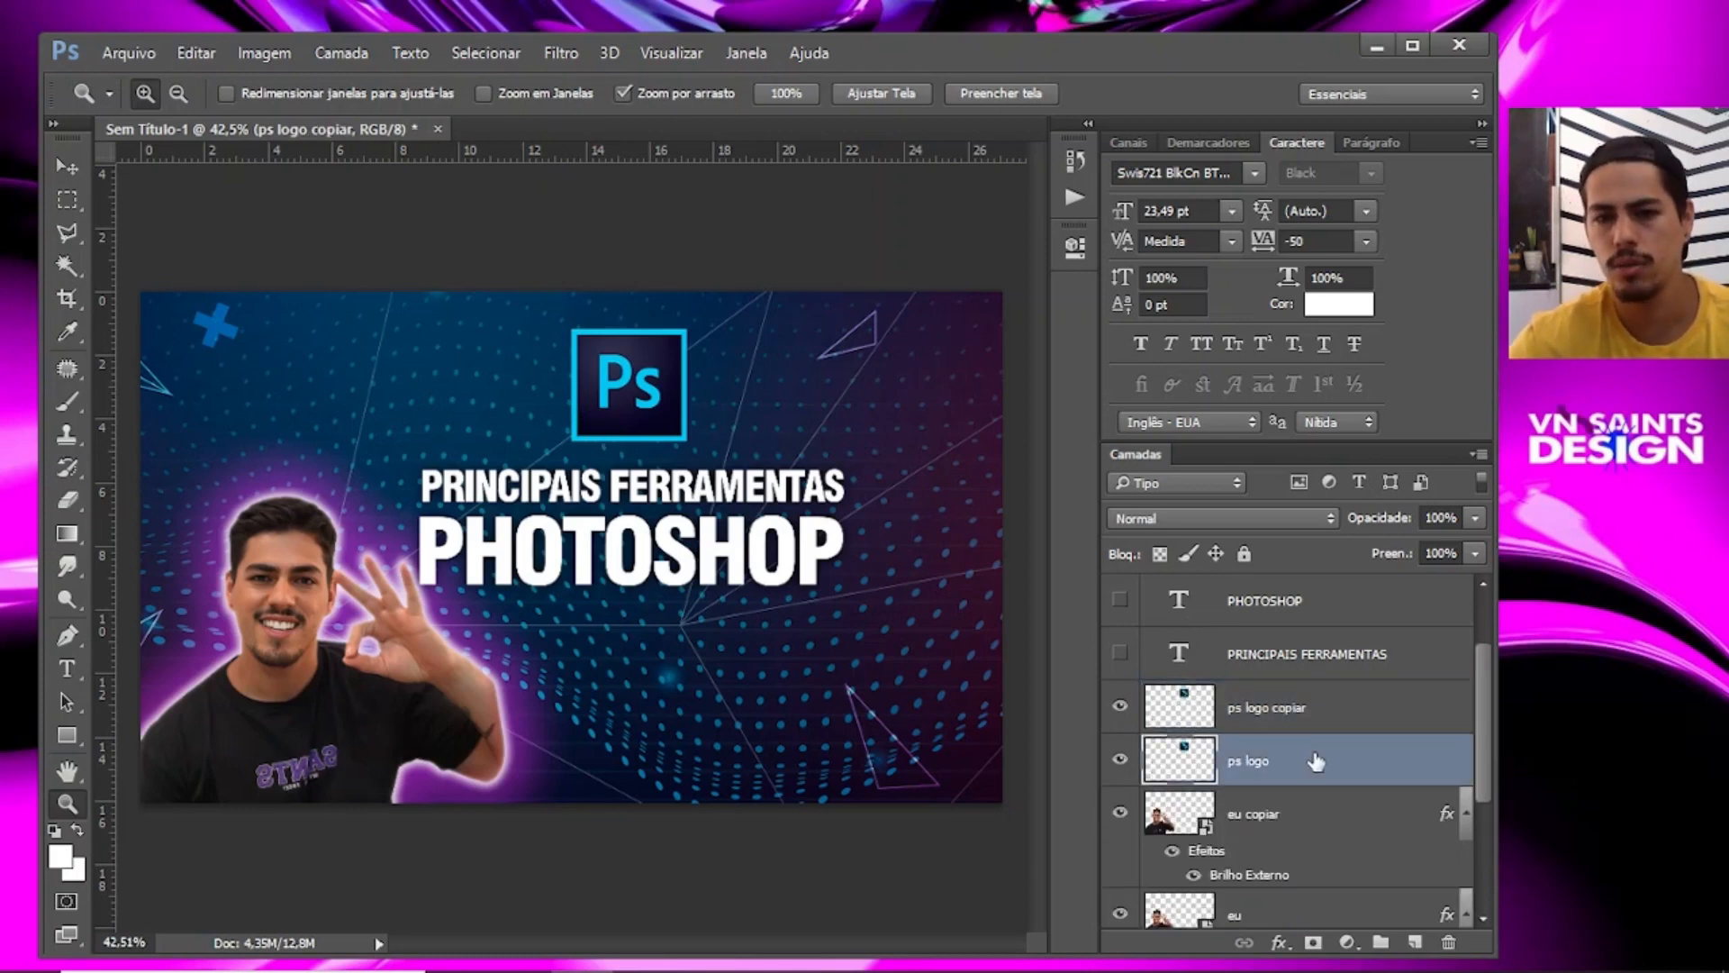
pyautogui.click(1315, 711)
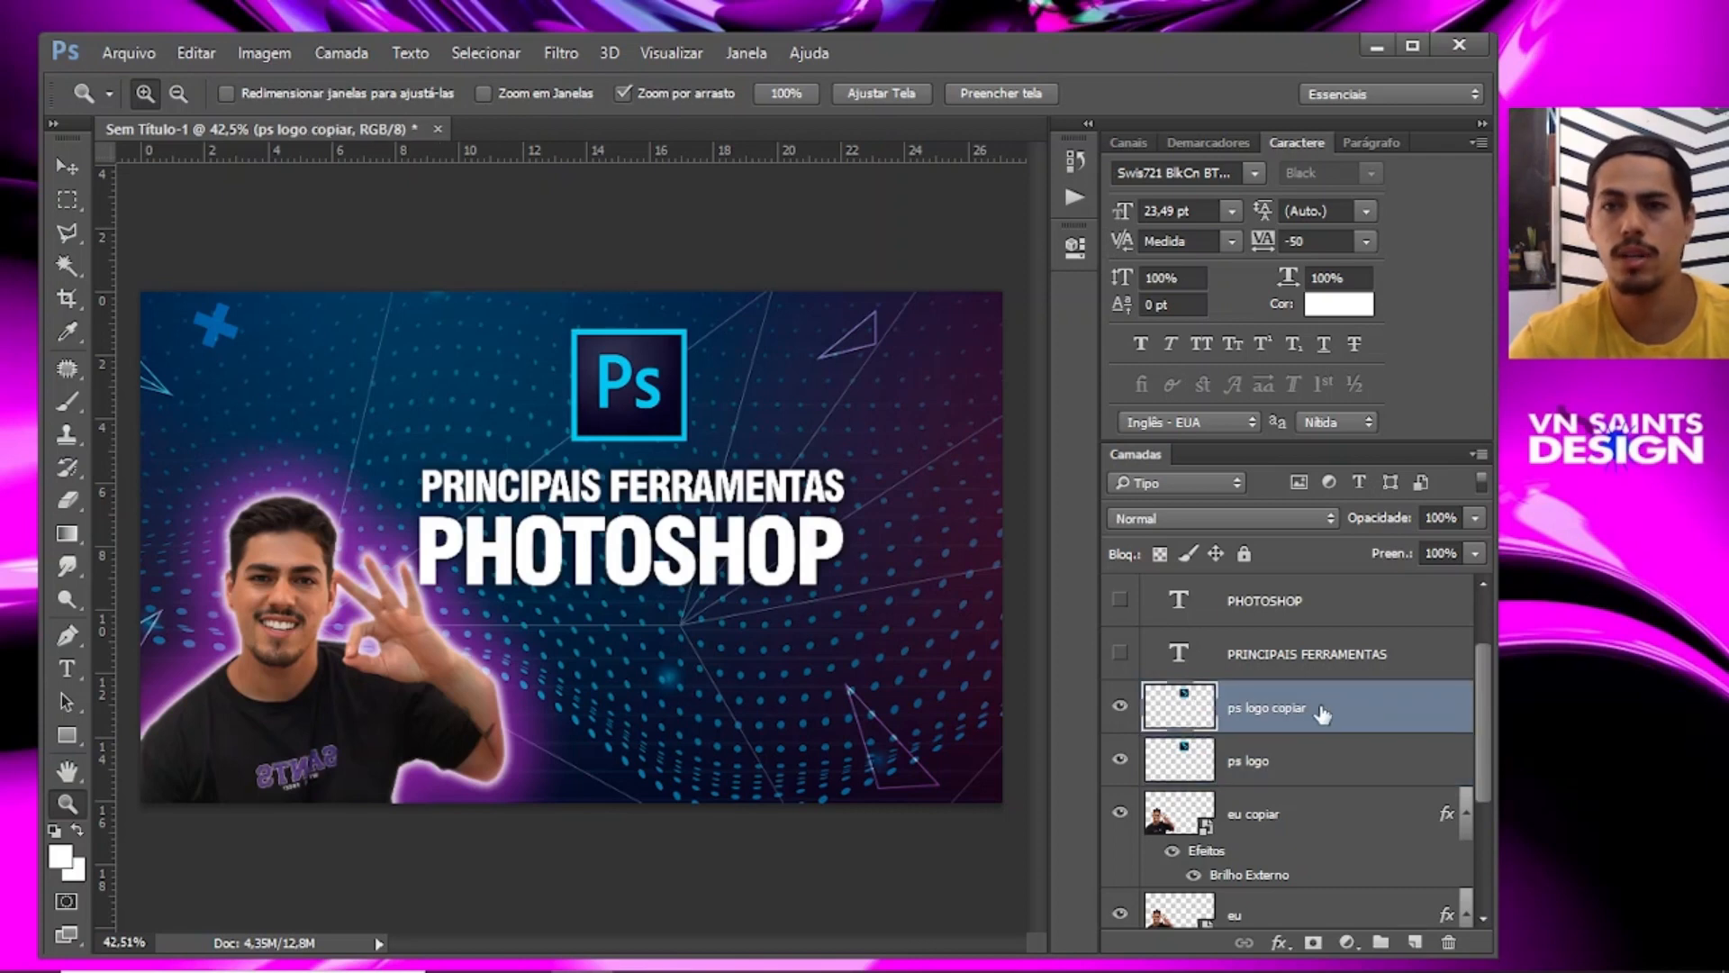
# Apply a Motion Blur to the logo copy with an angle of -30° and a distance of 26 pixels.
pyautogui.click(563, 52)
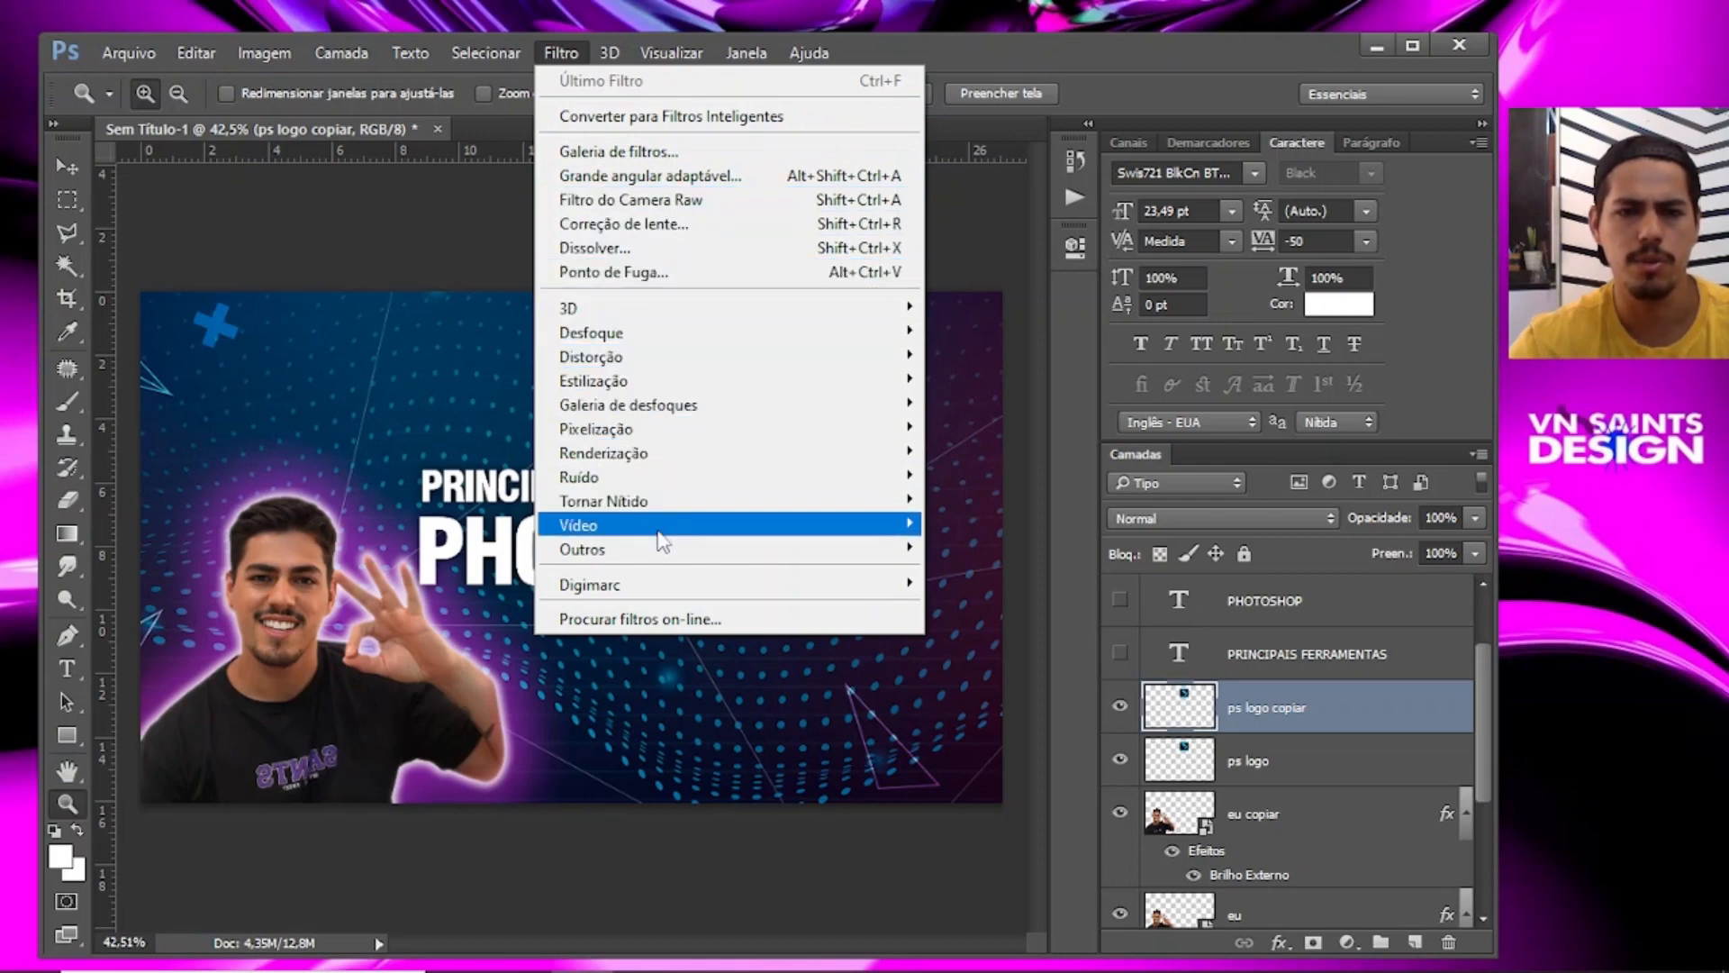
pyautogui.moveTo(617, 479)
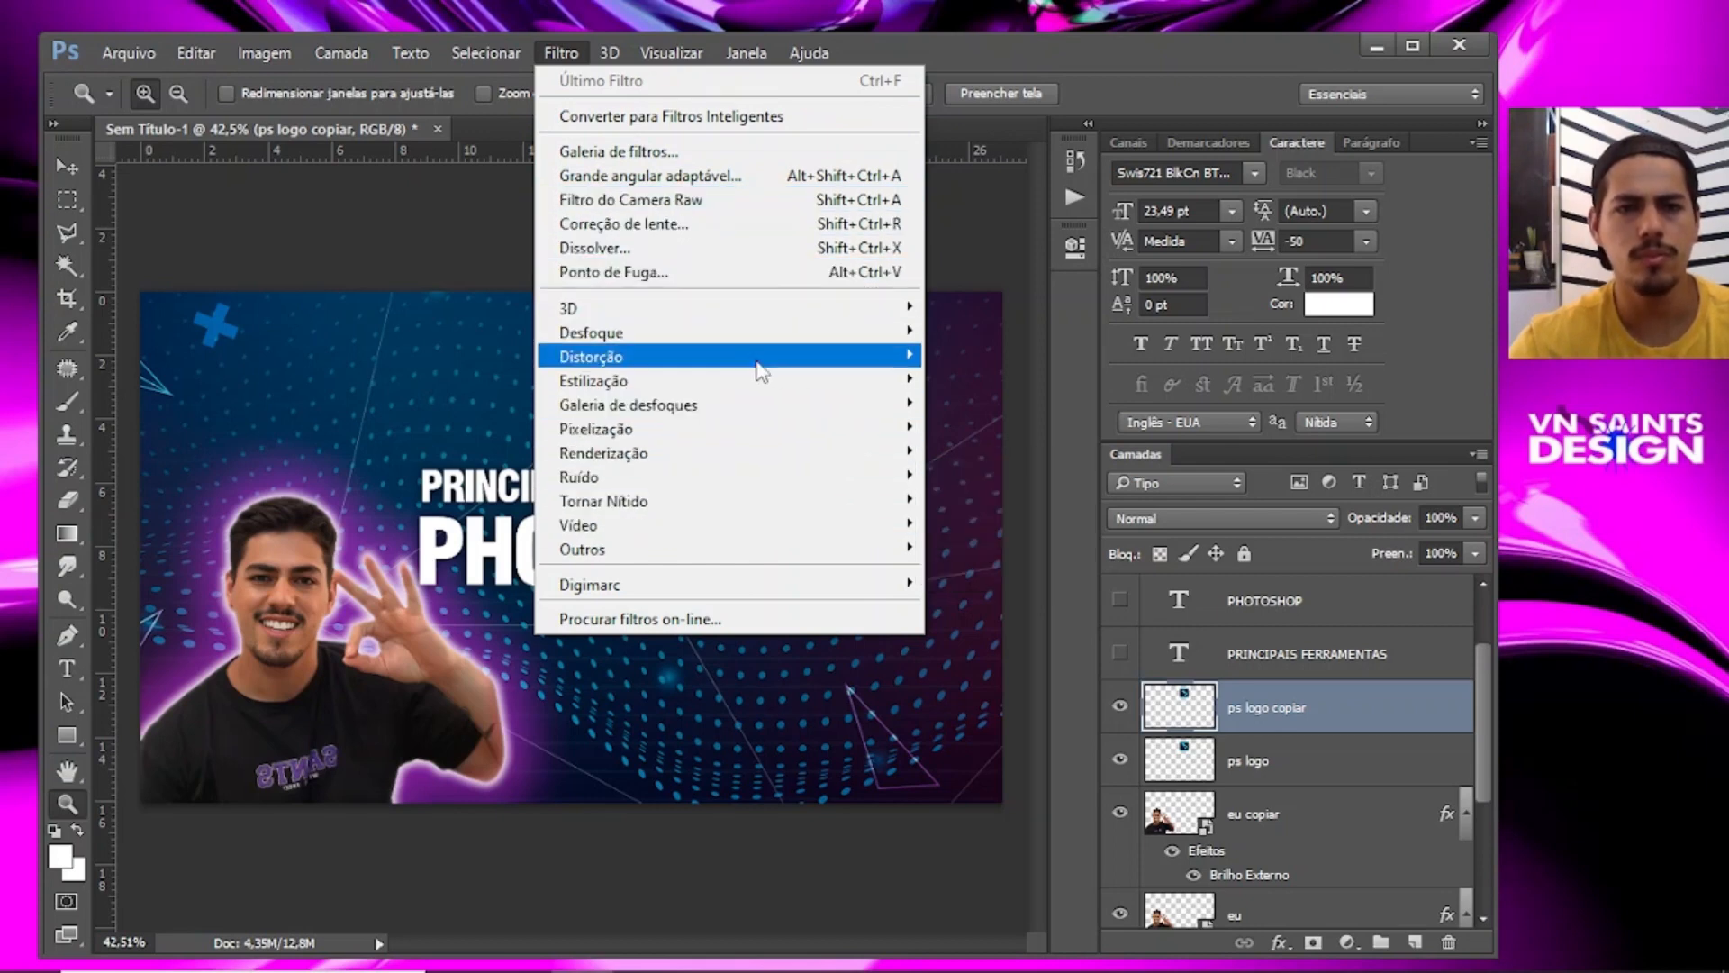
pyautogui.moveTo(707, 350)
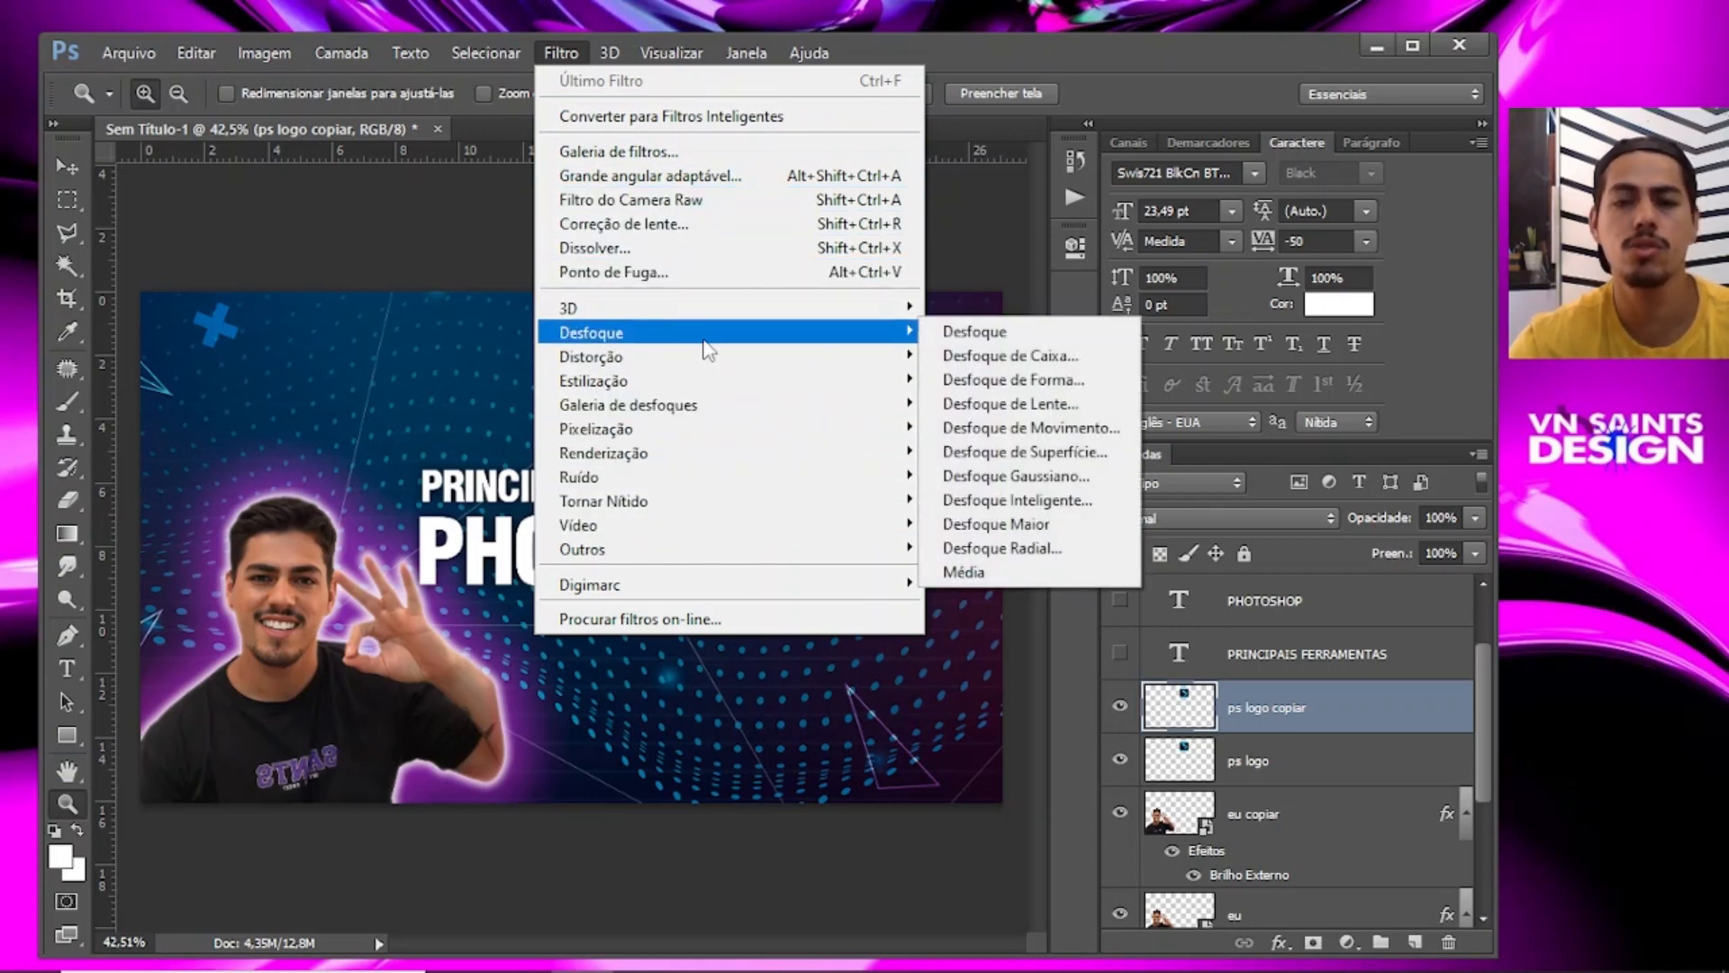
pyautogui.click(1081, 433)
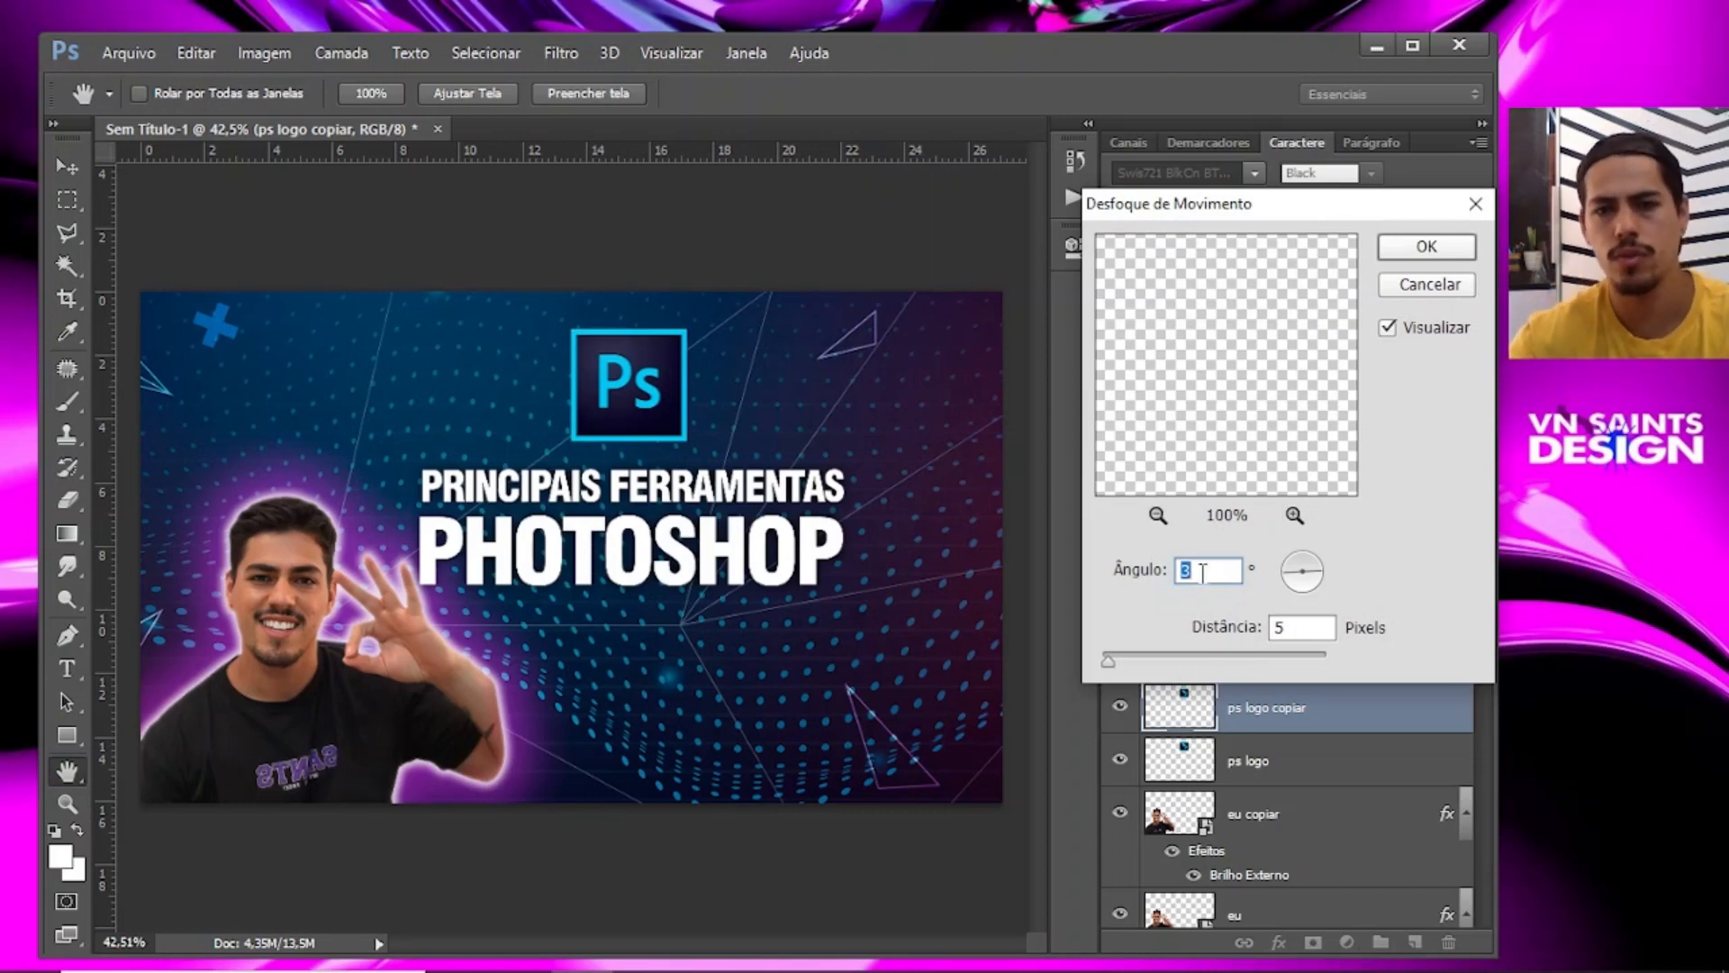
pyautogui.moveTo(1108, 662); pyautogui.dragTo(1143, 664)
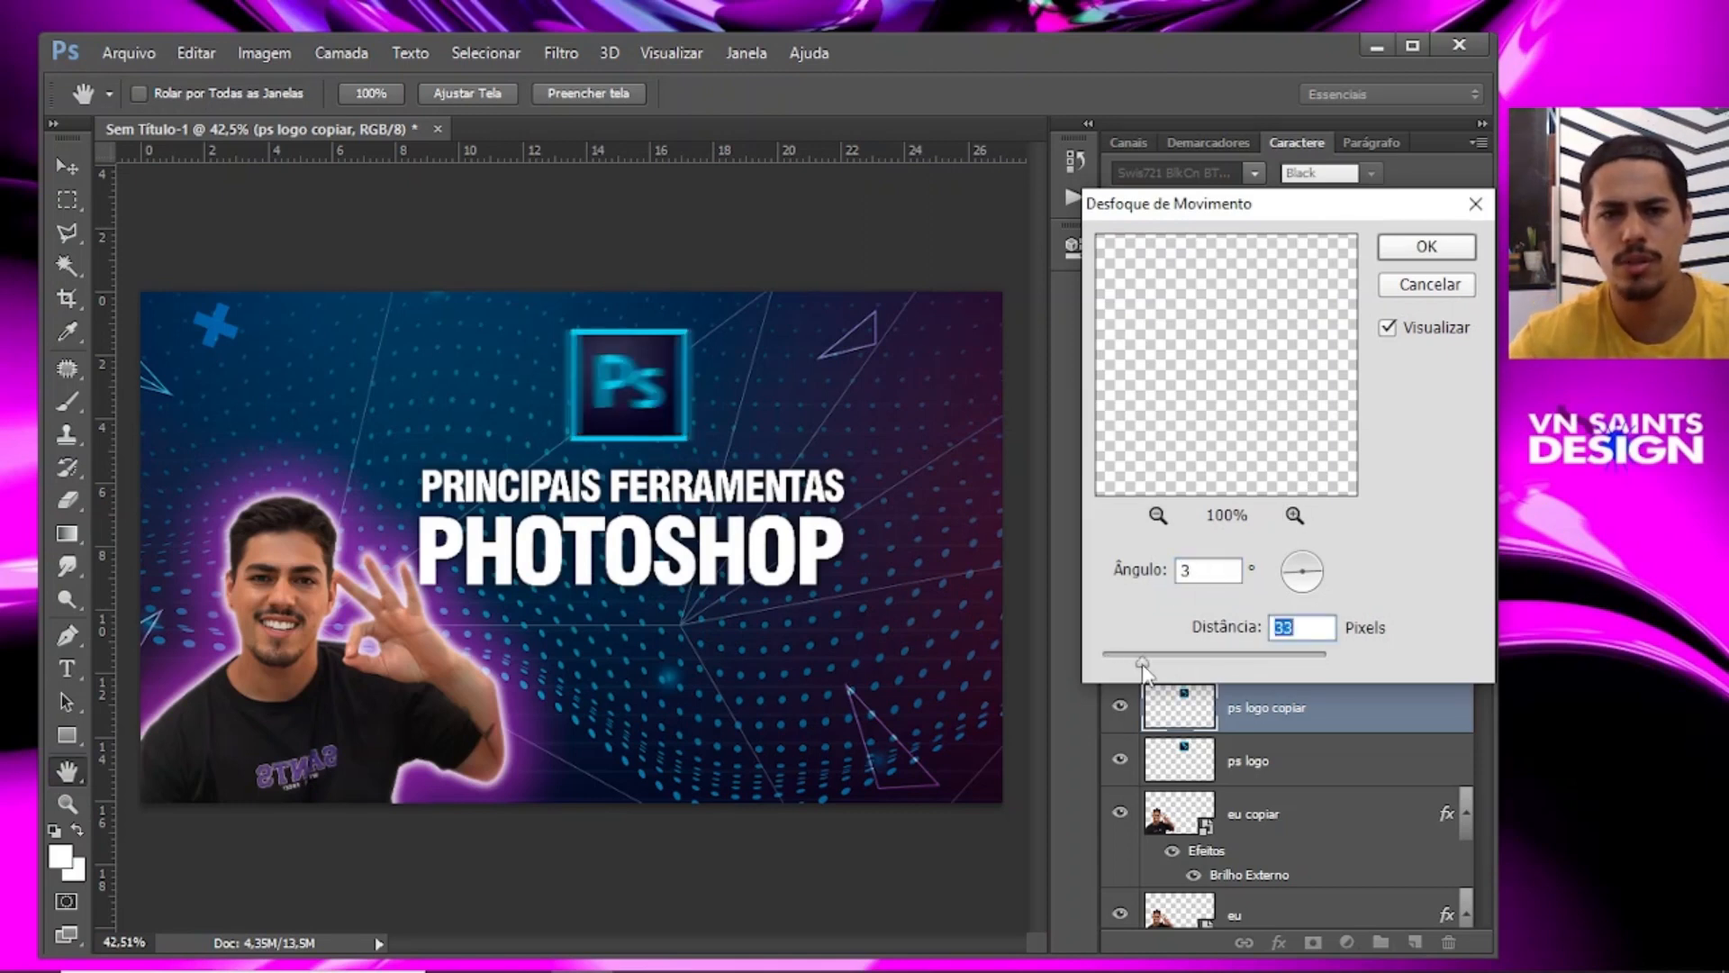
pyautogui.moveTo(1313, 580); pyautogui.dragTo(1304, 584)
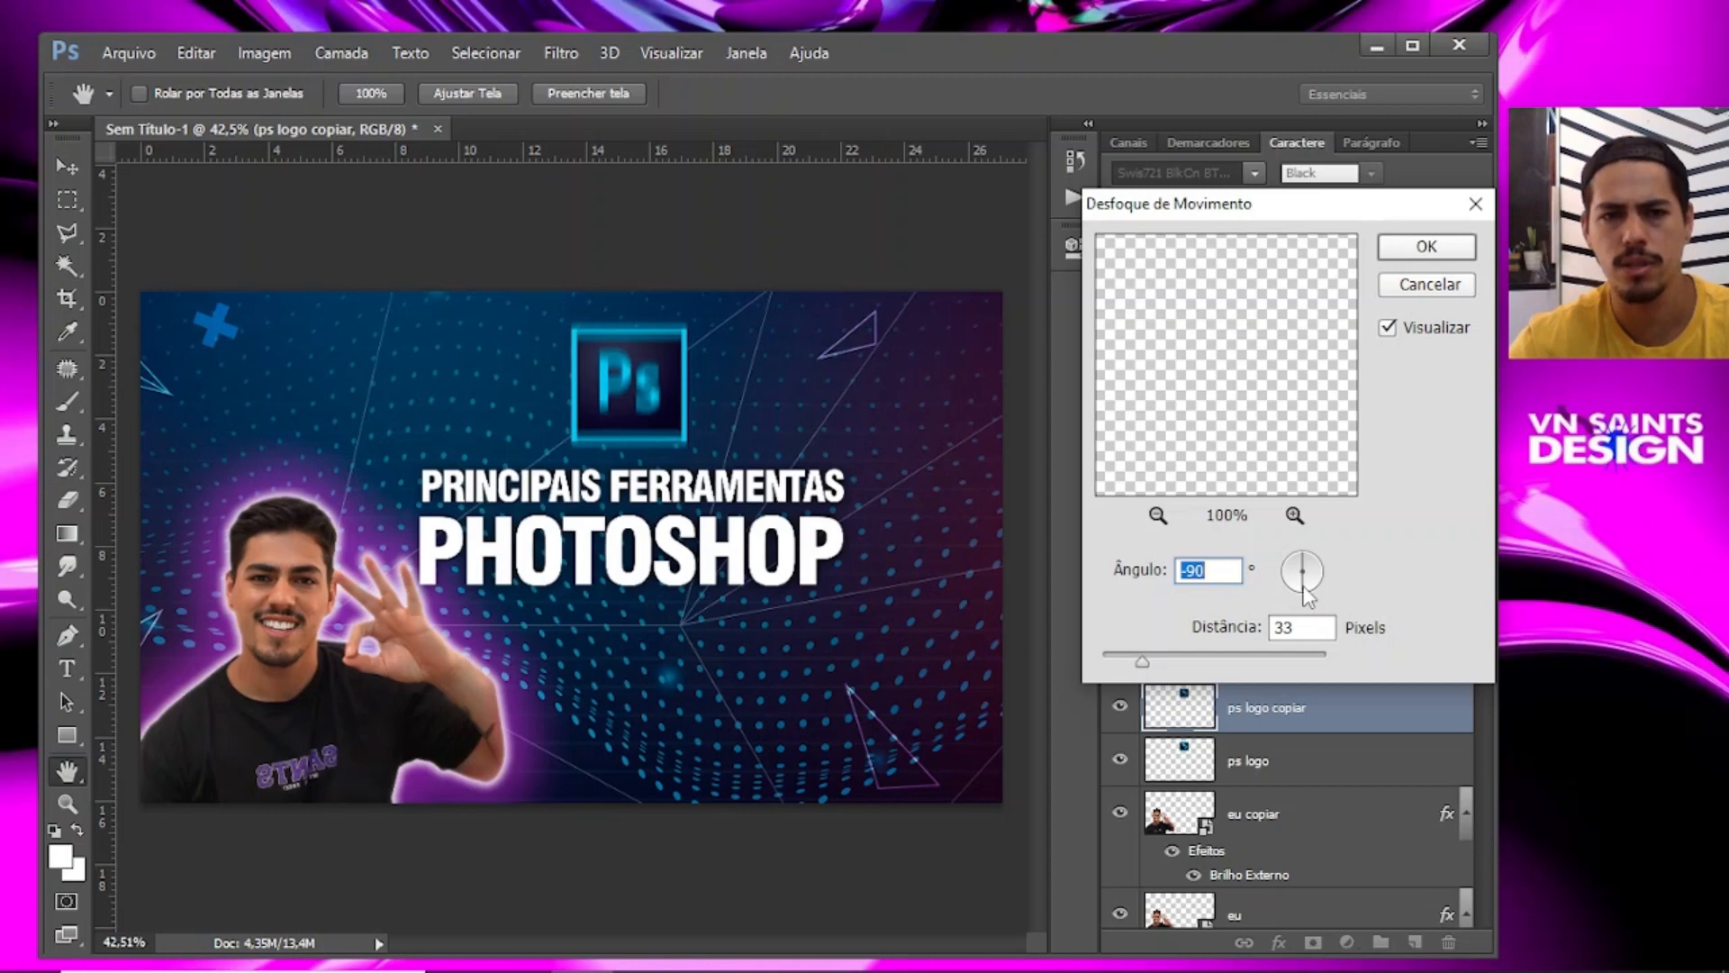
pyautogui.moveTo(1308, 595); pyautogui.dragTo(1318, 585)
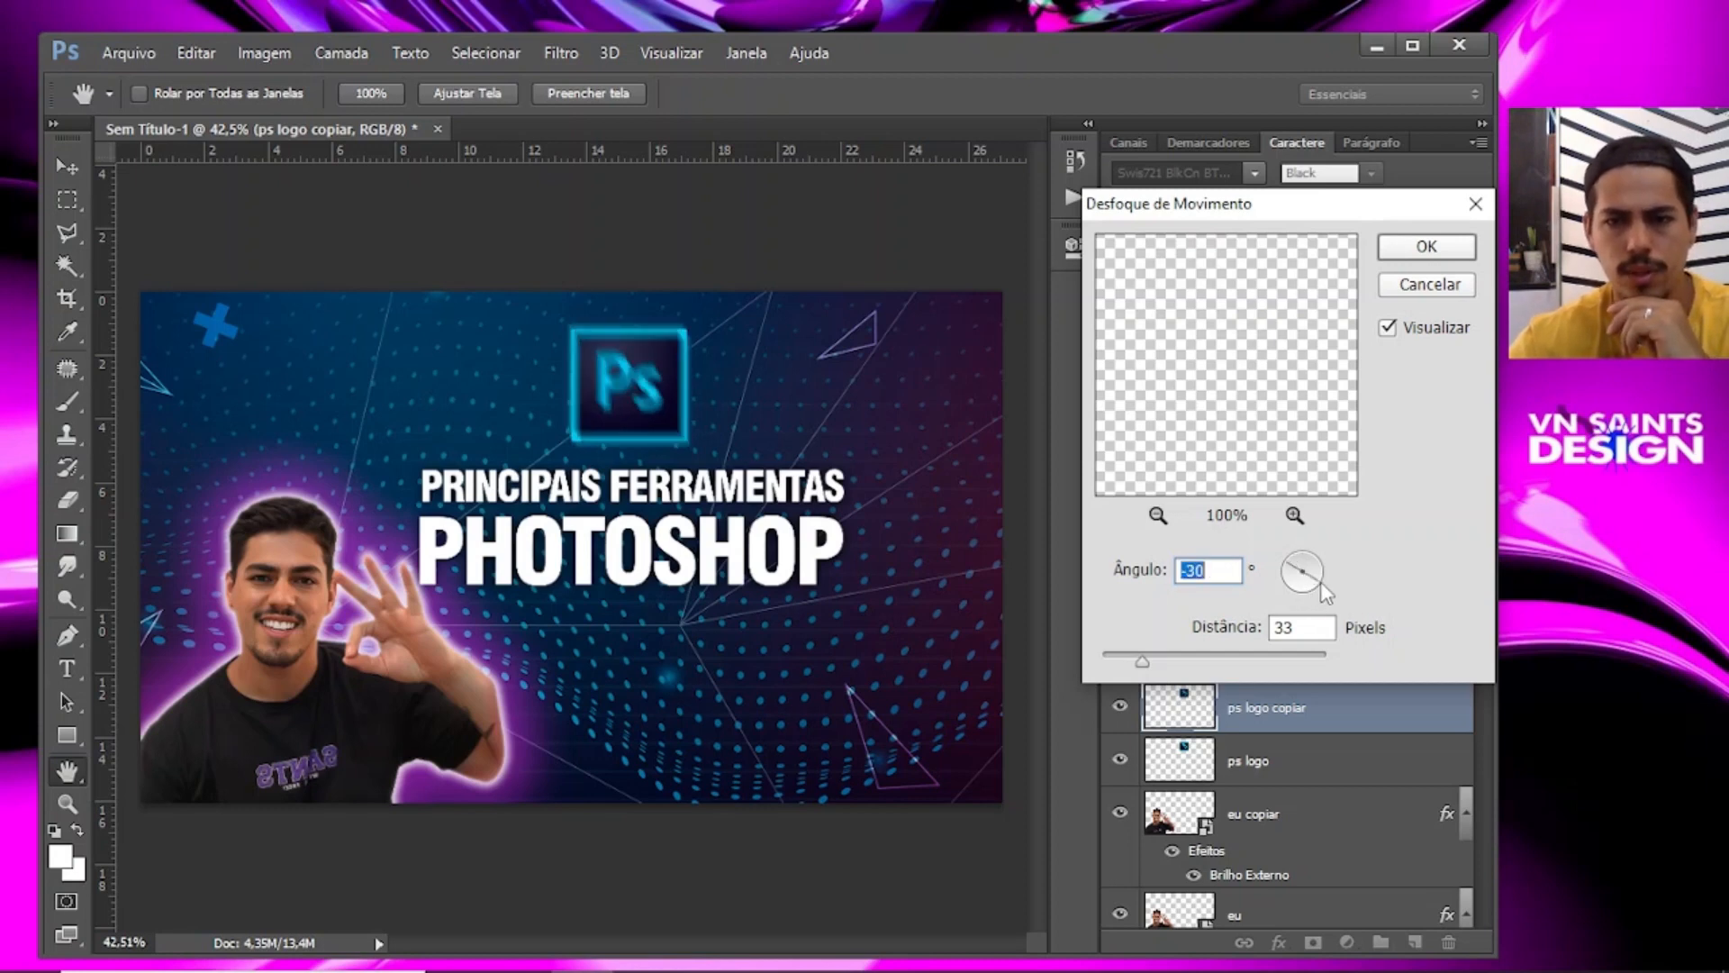
pyautogui.moveTo(1142, 661)
pyautogui.mouseDown()
pyautogui.moveTo(1207, 666)
pyautogui.moveTo(1144, 656)
pyautogui.mouseUp()
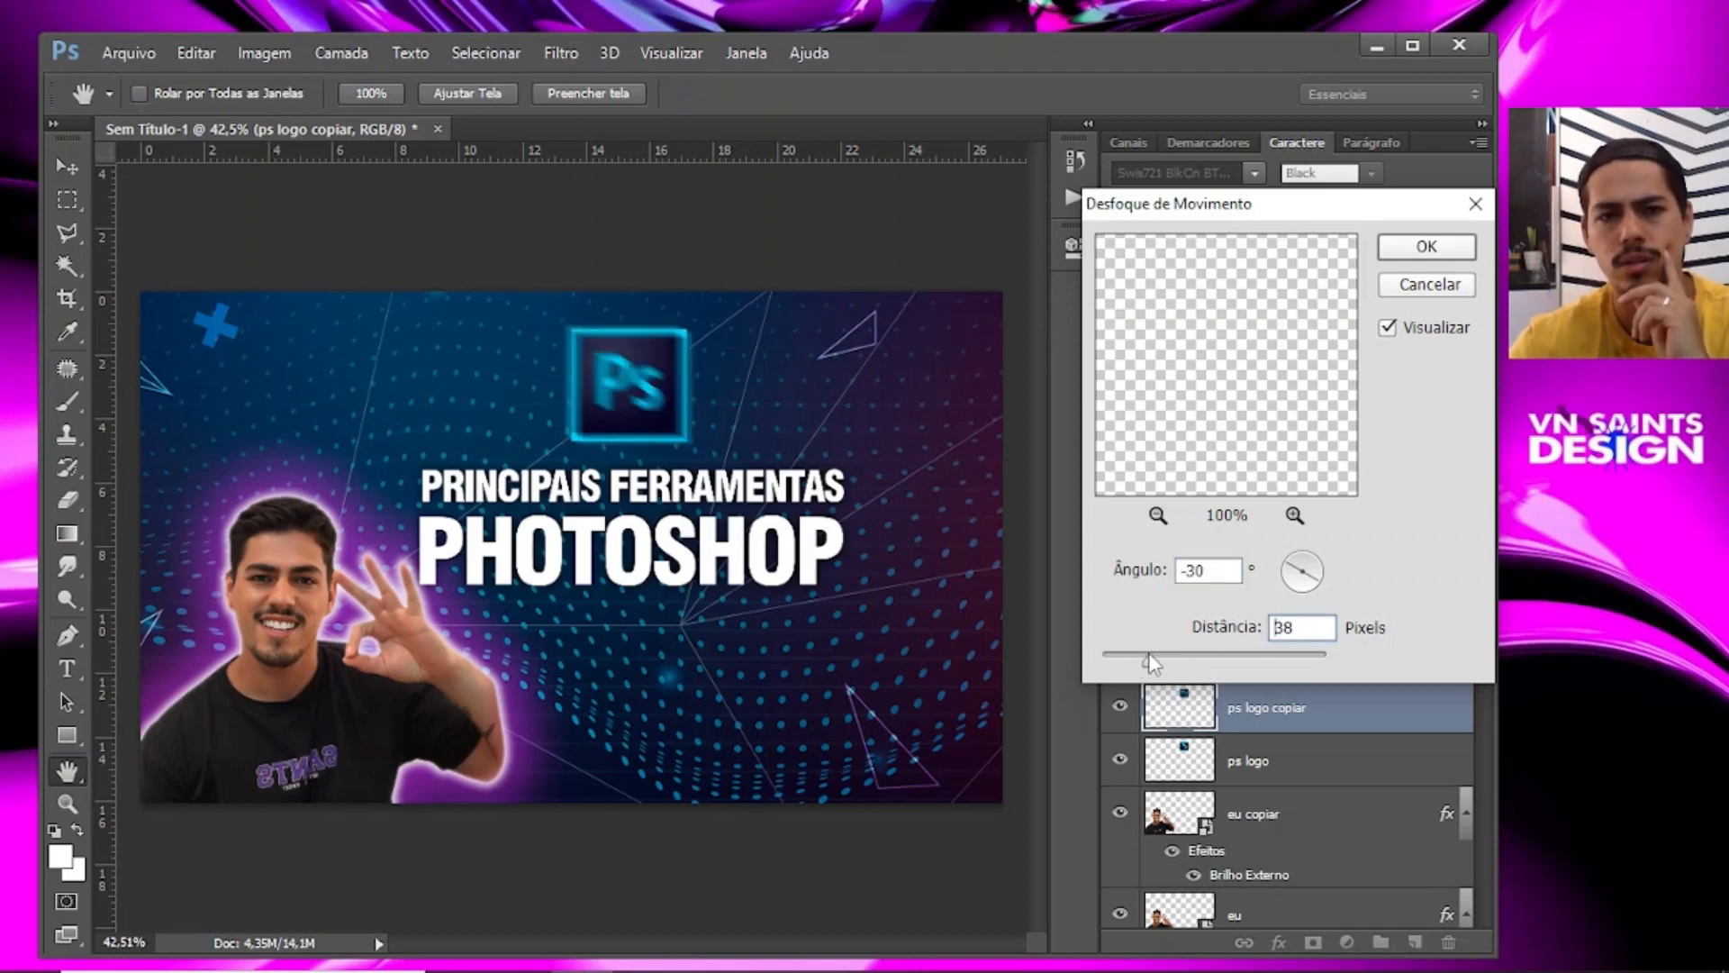
pyautogui.moveTo(1150, 657); pyautogui.dragTo(1133, 653)
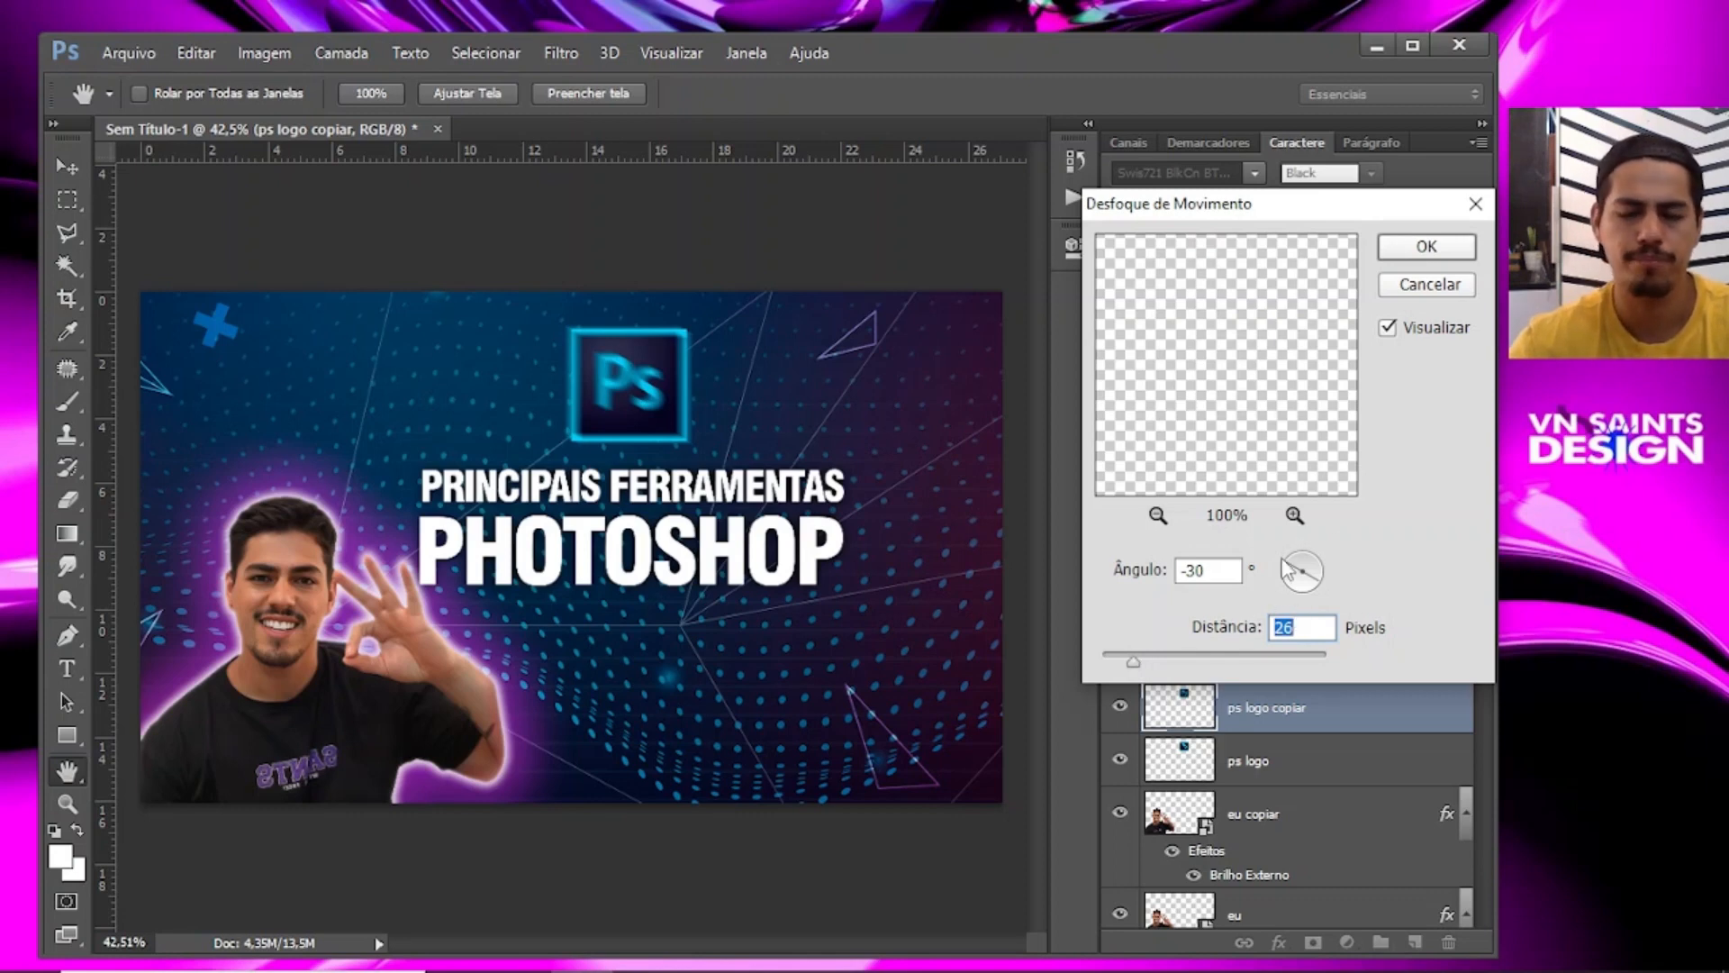
pyautogui.click(1426, 247)
# Move the blurred logo copy below the word PHOTOSHOP and rotate it 9.36° clockwise.
pyautogui.press('z')
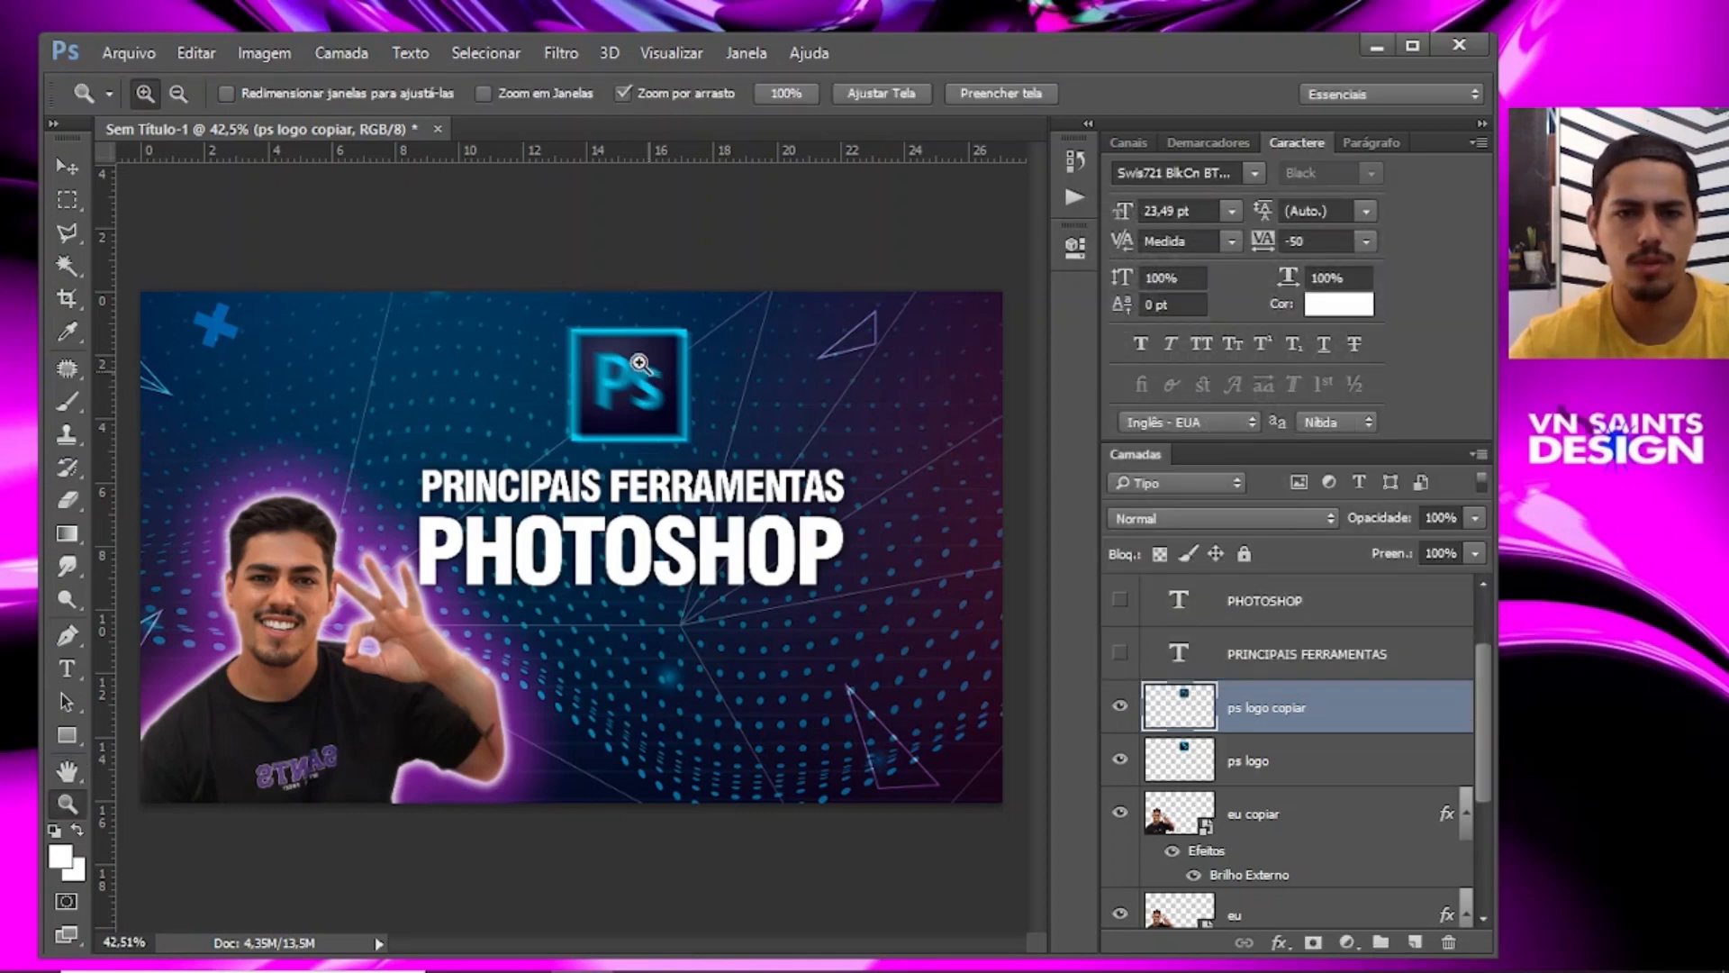
pyautogui.press('v')
pyautogui.moveTo(709, 392); pyautogui.dragTo(689, 684)
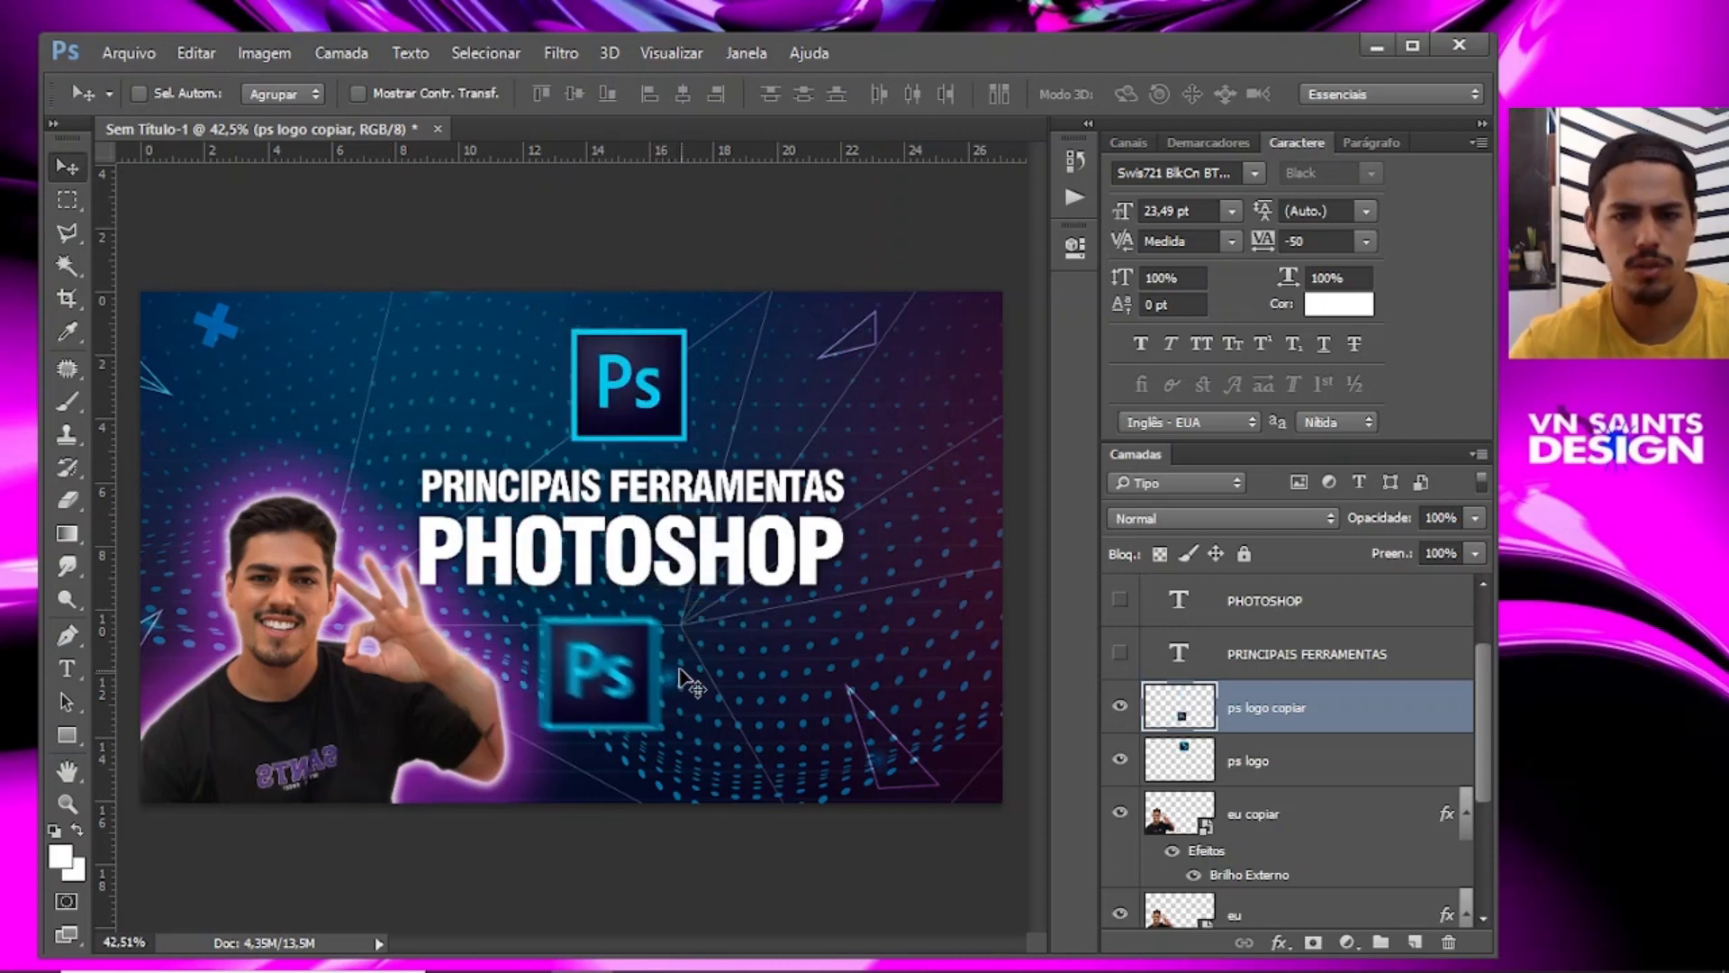
pyautogui.hotkey('ctrl', 't')
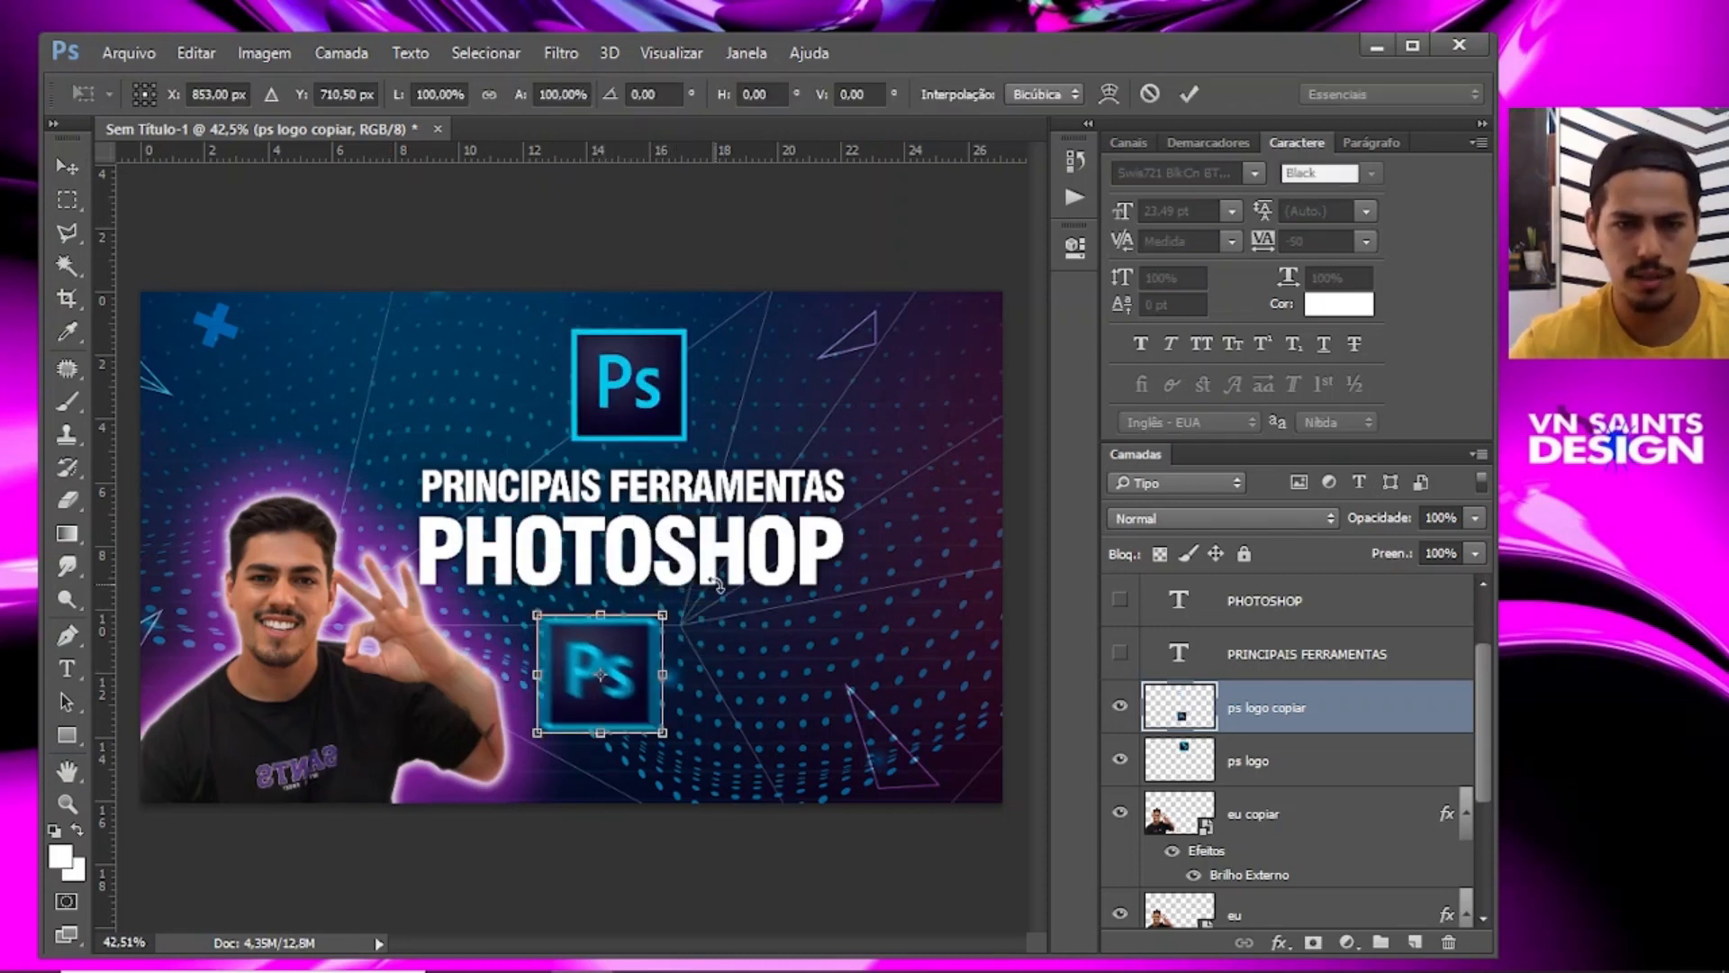
pyautogui.moveTo(717, 585); pyautogui.dragTo(740, 609)
pyautogui.press('Return')
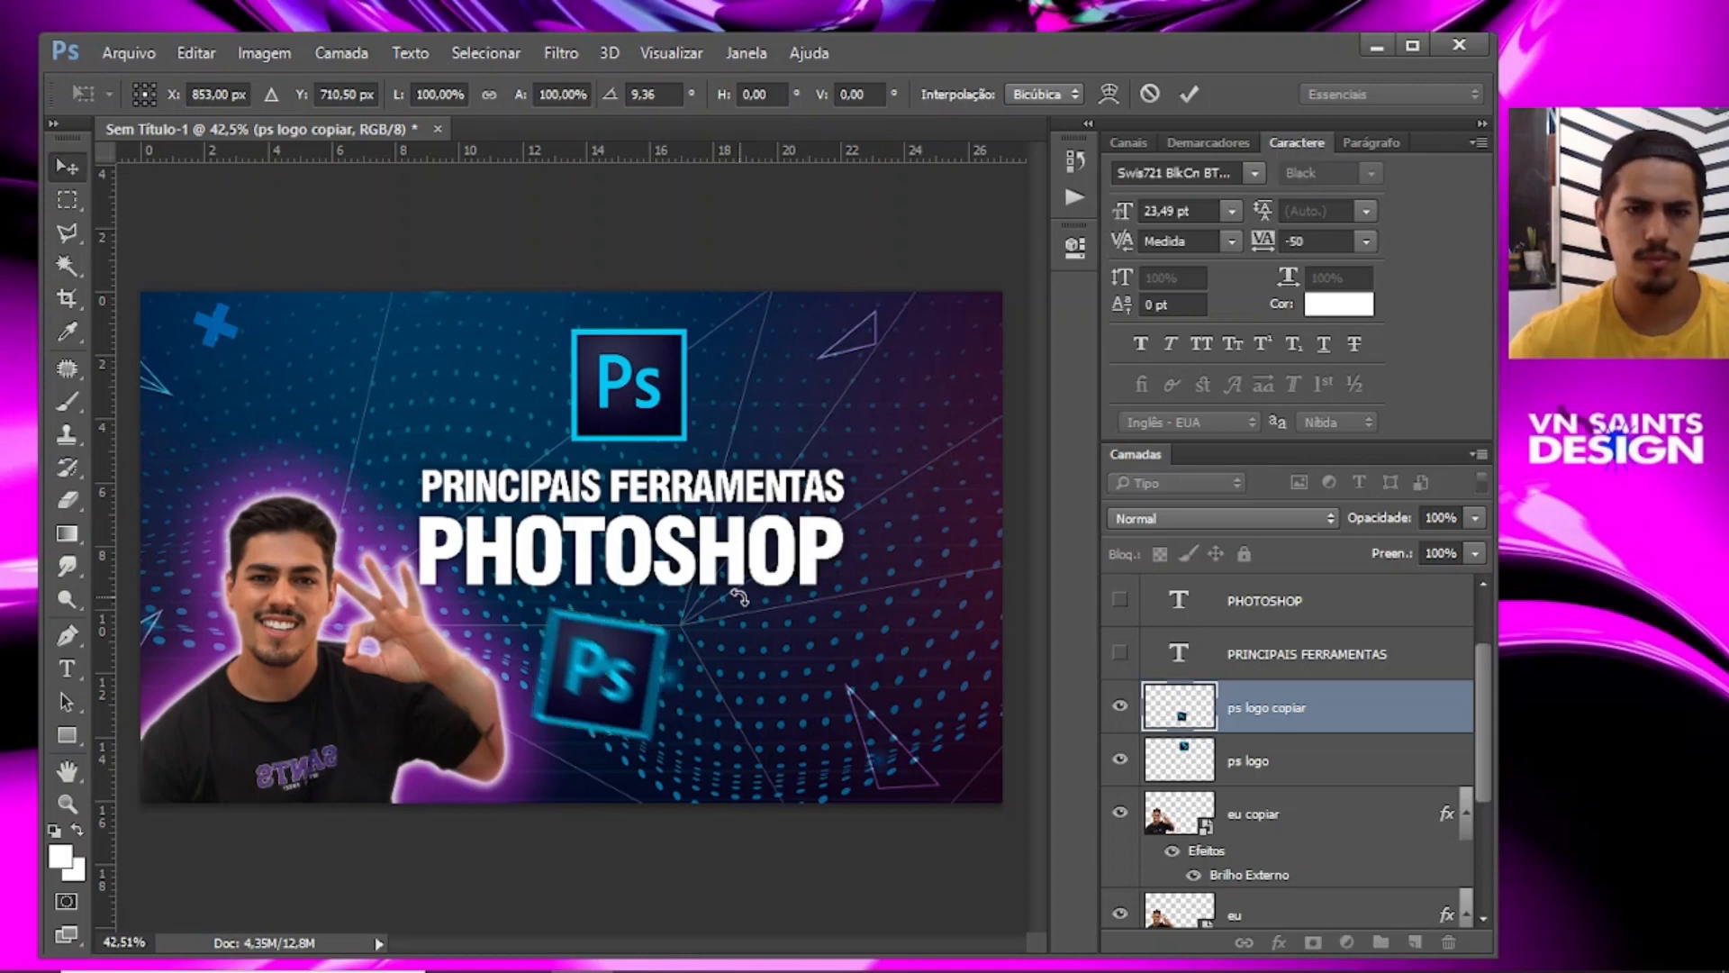
# Move the blurred logo copy down beside the portrait so that it overlaps the man's elbow.
pyautogui.moveTo(689, 707); pyautogui.dragTo(619, 755)
pyautogui.press('z')
pyautogui.moveTo(496, 775); pyautogui.dragTo(473, 564)
pyautogui.press('space')
pyautogui.press('v')
pyautogui.press('z')
pyautogui.moveTo(595, 614); pyautogui.dragTo(666, 602)
pyautogui.moveTo(1333, 727); pyautogui.dragTo(1334, 733)
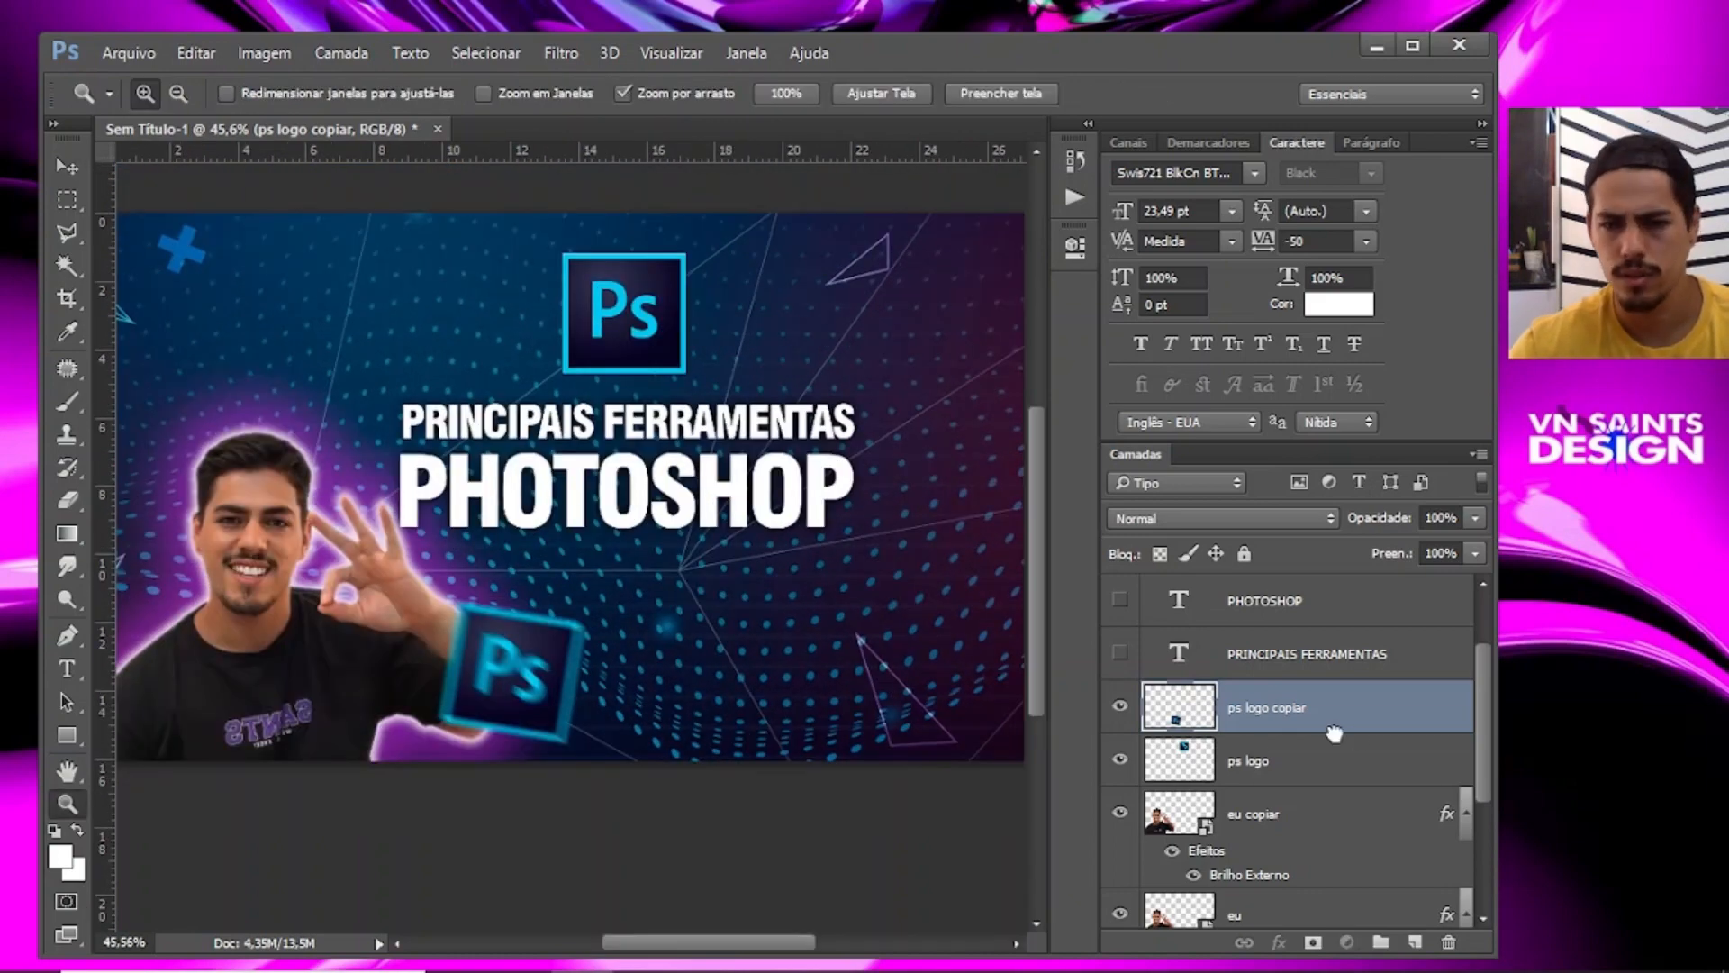
# Duplicate the "ps logo" layer three times and hide all of these sharp logos except the topmost new copy.
pyautogui.click(1119, 762)
pyautogui.click(1305, 765)
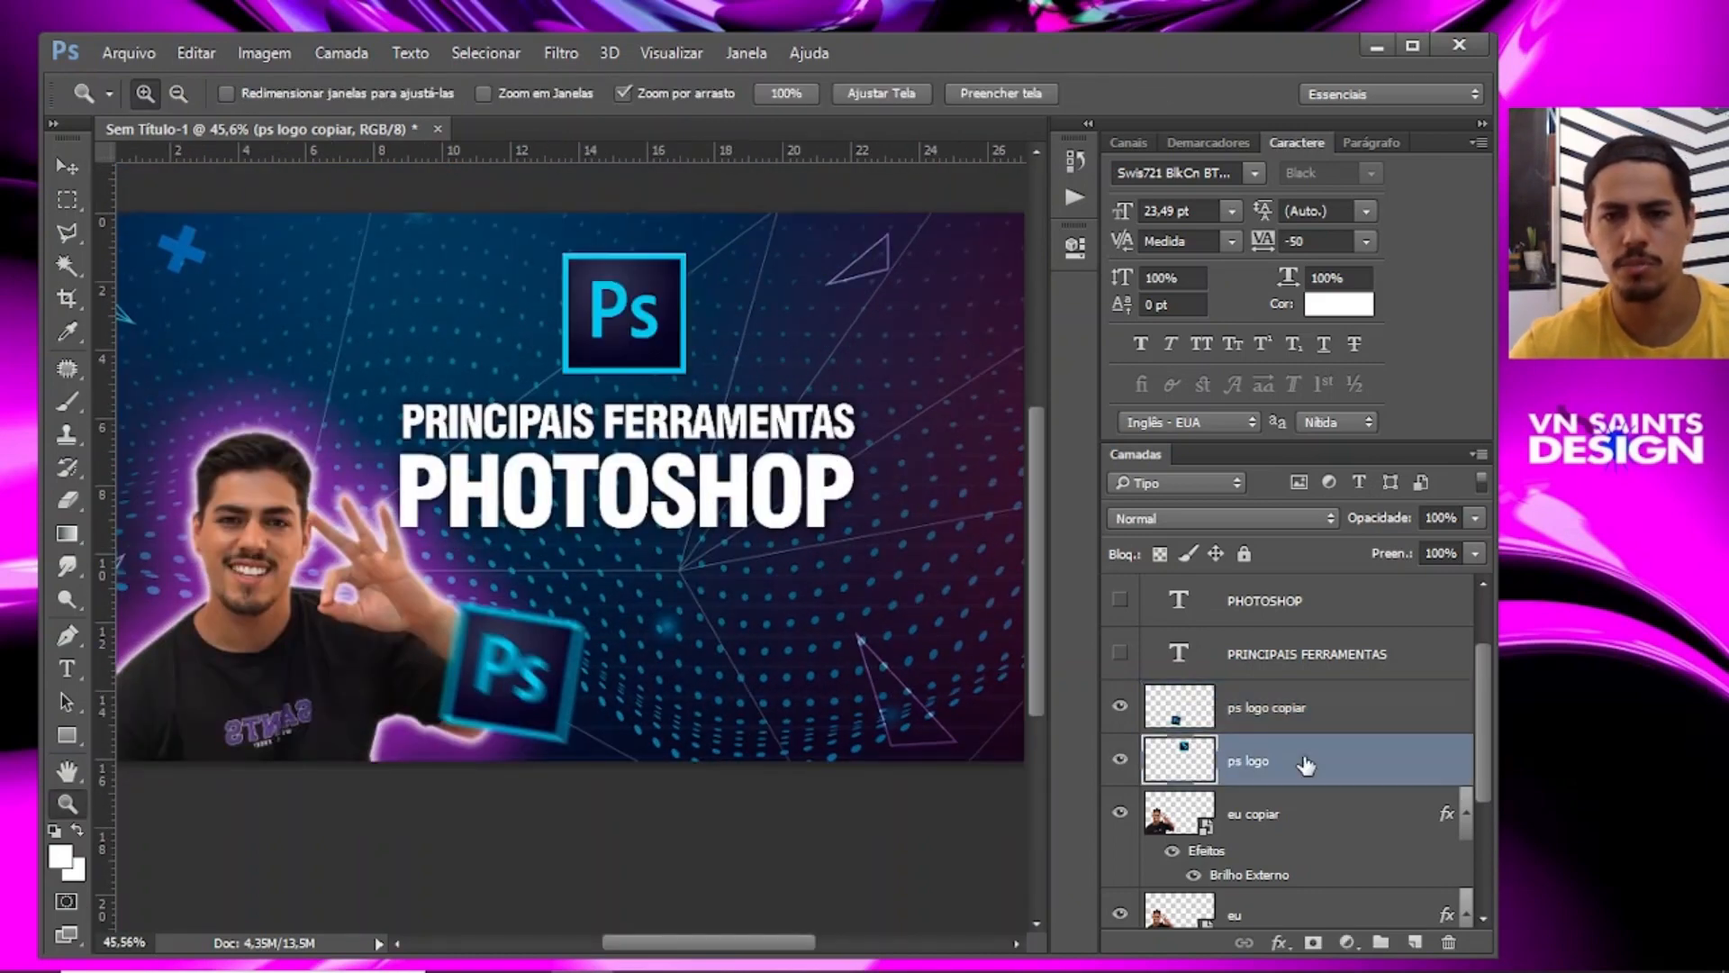
pyautogui.hotkey('ctrl', 'j')
pyautogui.hotkey('ctrl', 'j')
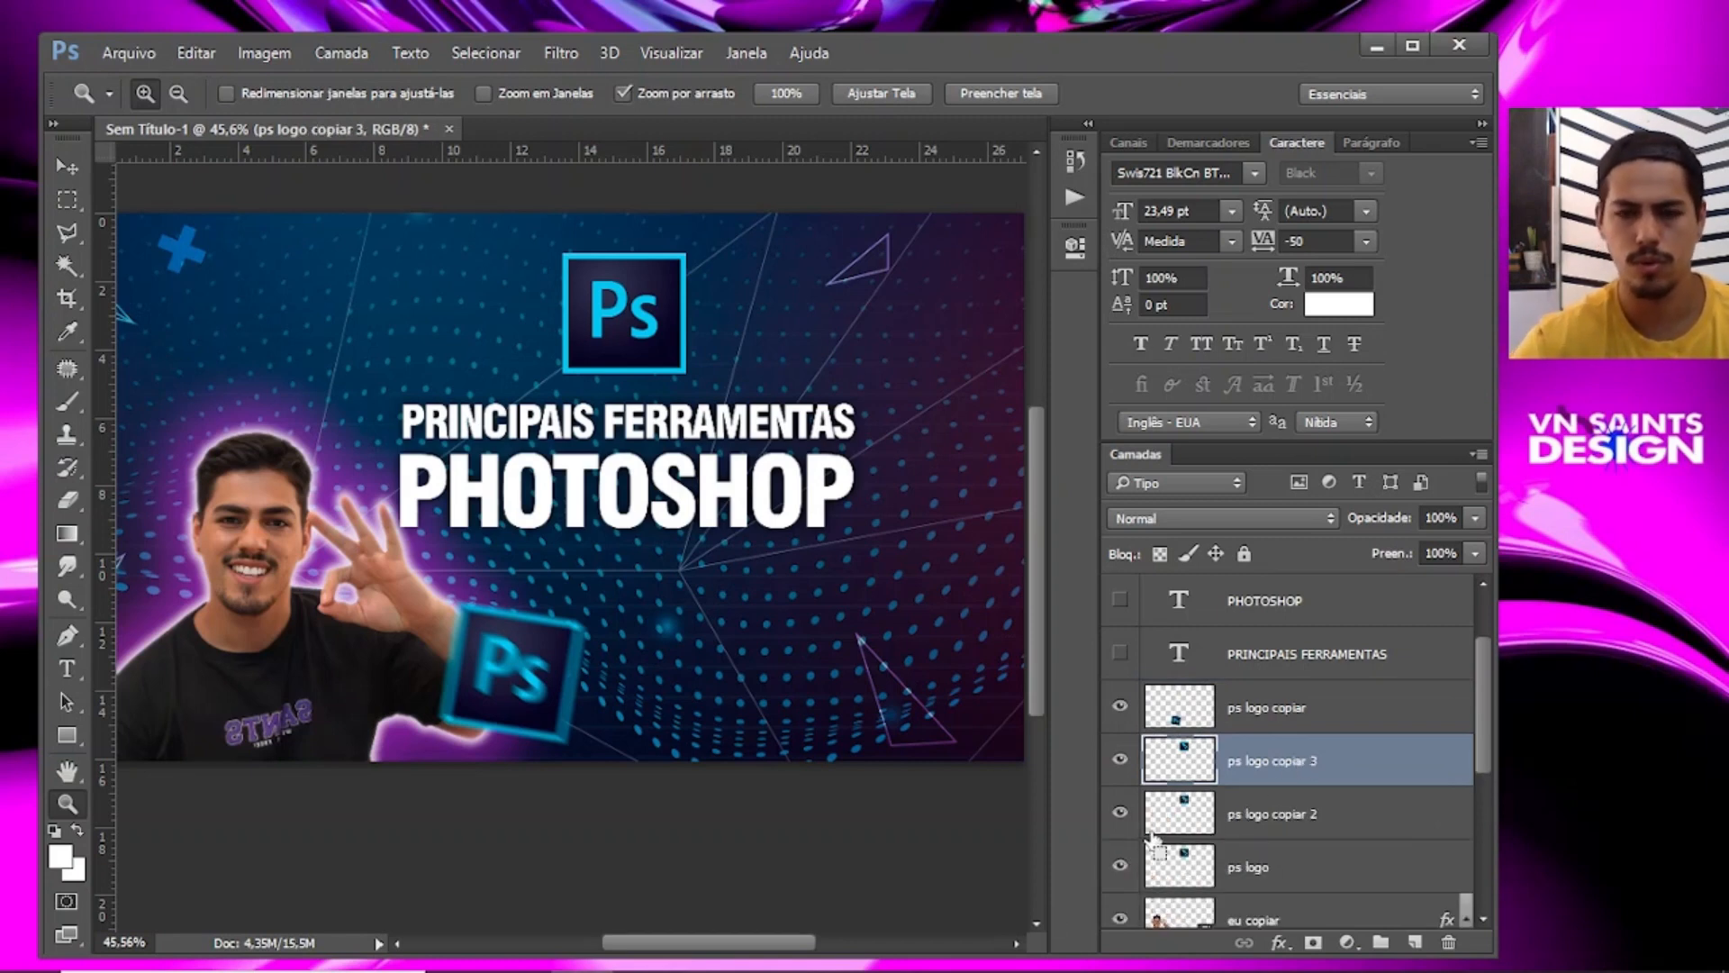
pyautogui.hotkey('ctrl', 'j')
pyautogui.moveTo(1126, 914); pyautogui.dragTo(1121, 838)
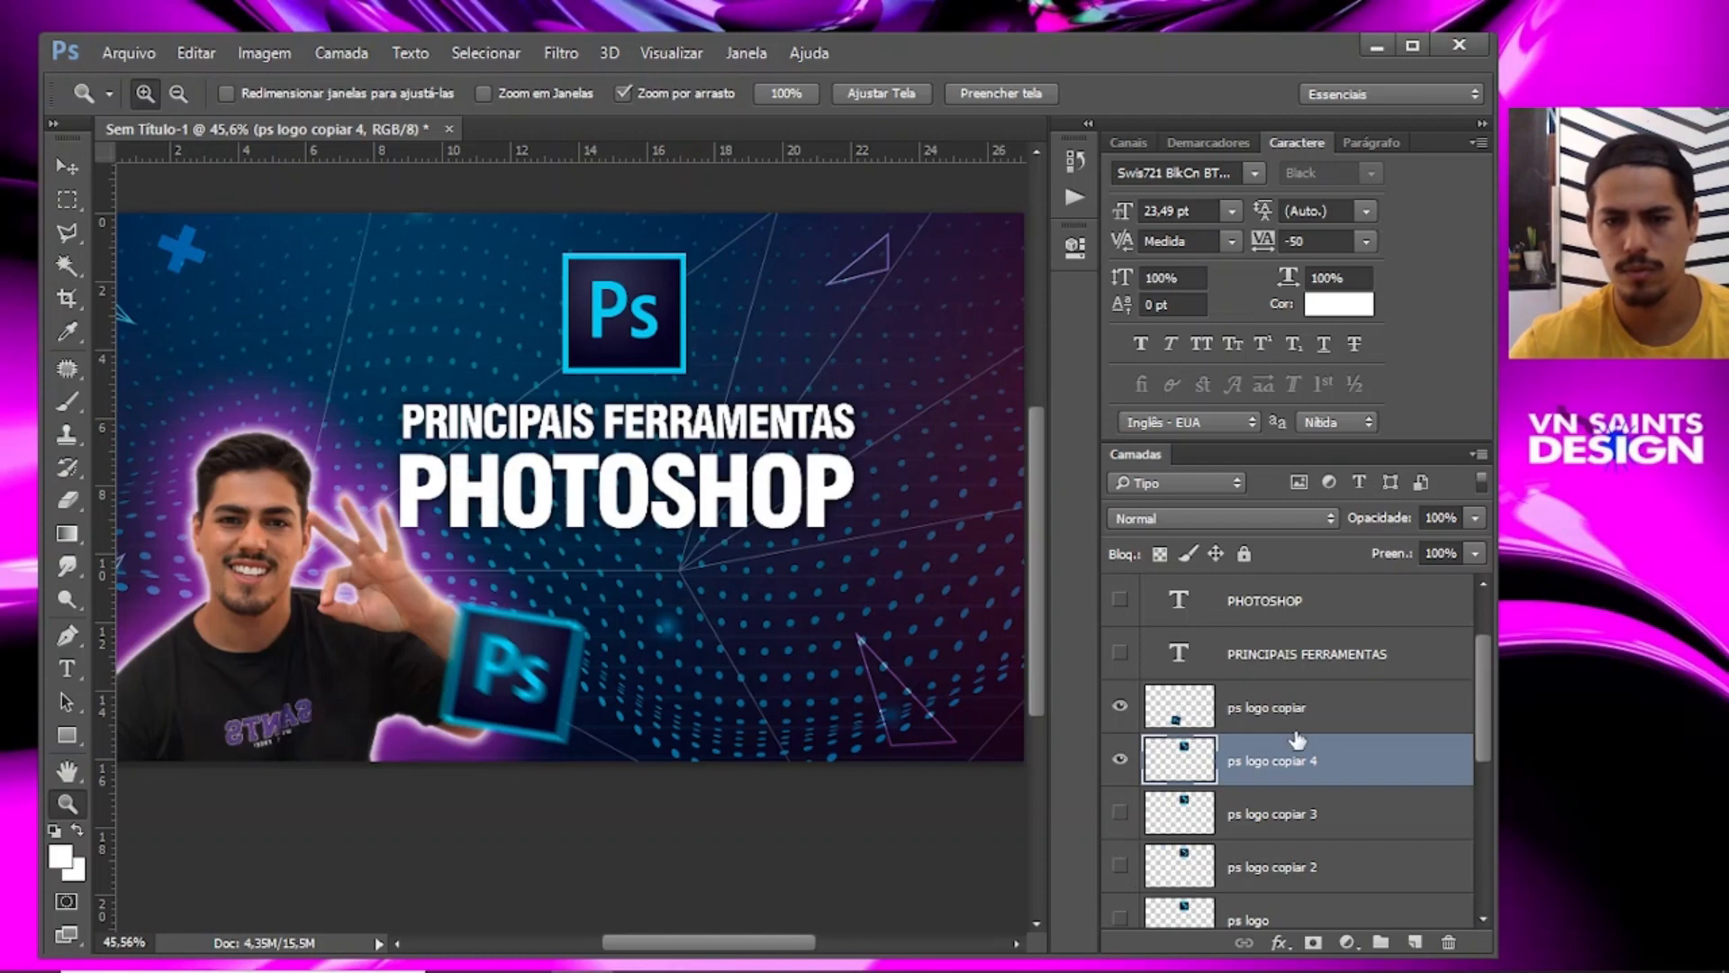
pyautogui.click(1121, 759)
pyautogui.click(1121, 759)
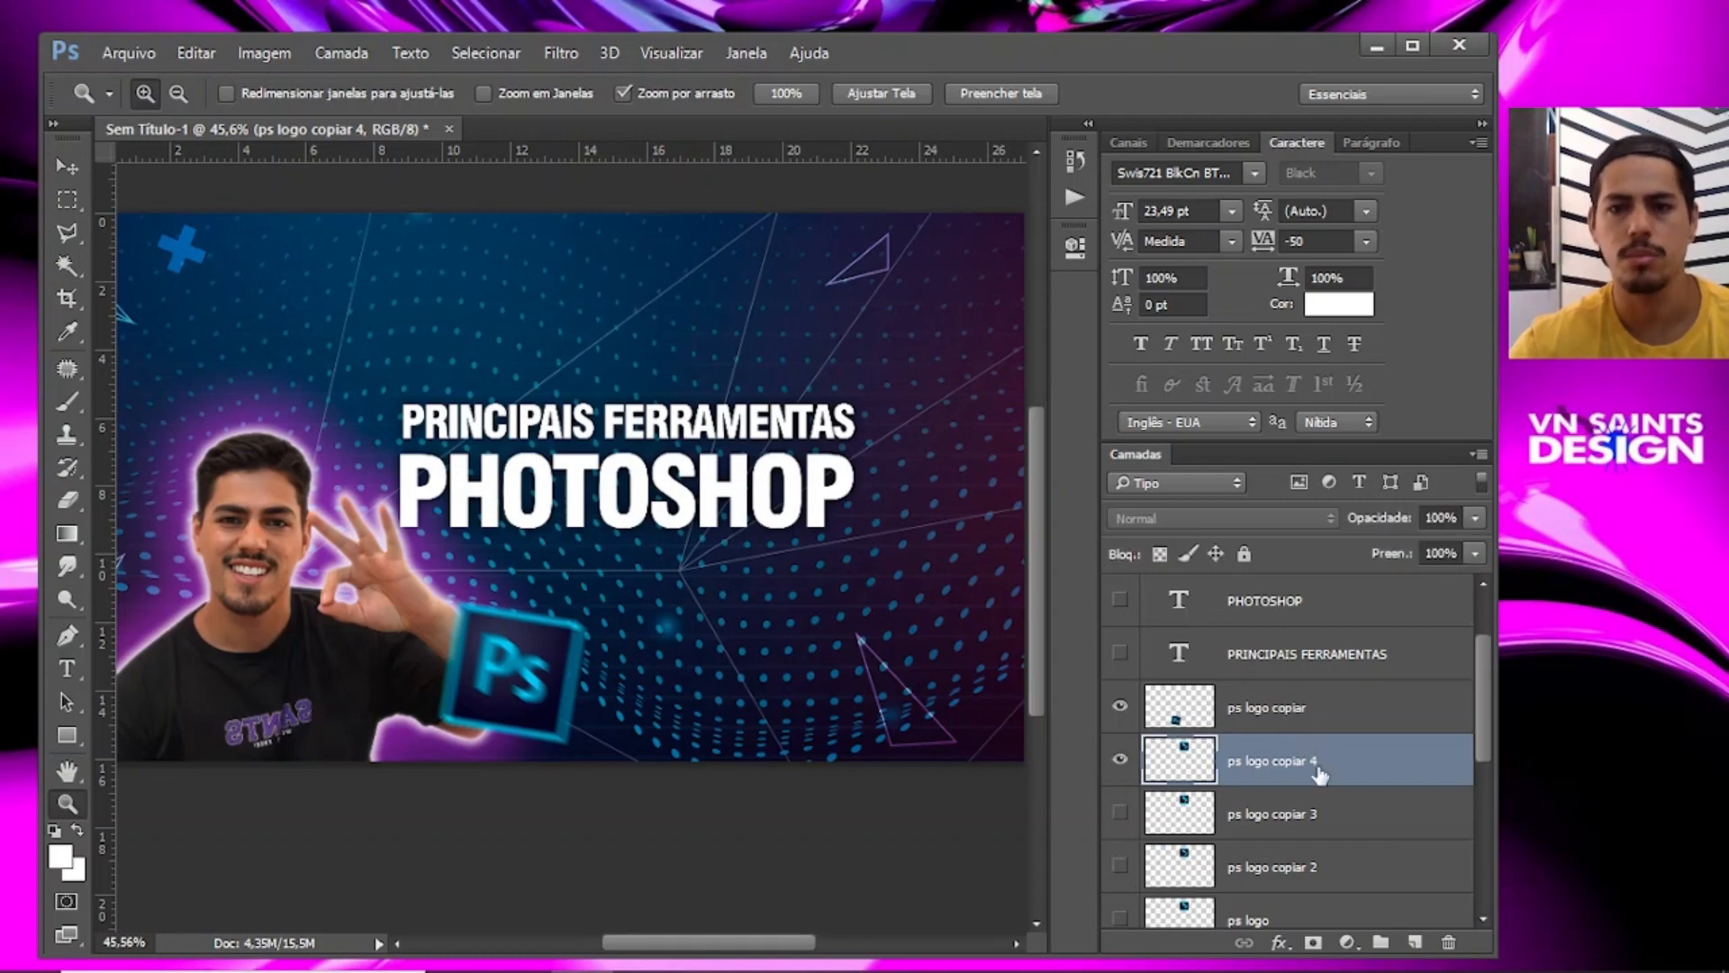
# Apply a Motion Blur to the "ps logo copiar 4" layer with an angle of -30° and a distance of 26 pixels.
pyautogui.click(561, 53)
pyautogui.click(622, 74)
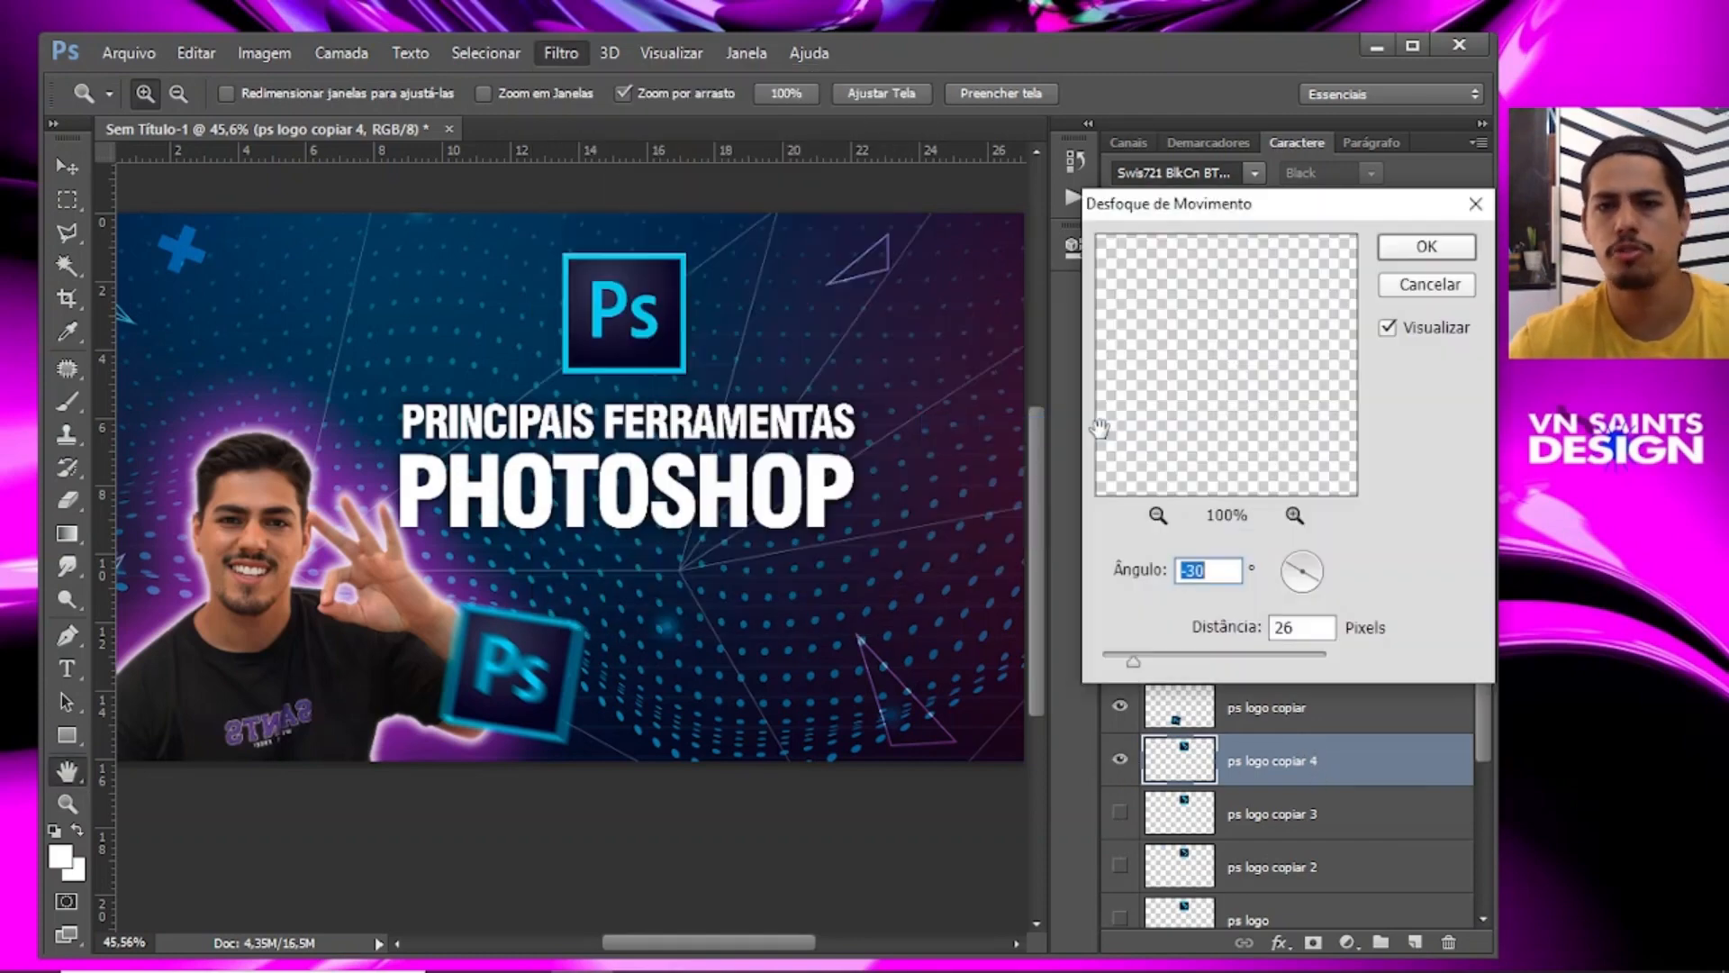
pyautogui.press('Tab')
pyautogui.click(1426, 248)
# Shrink the newly blurred logo, tilt it clockwise and place it partly behind the final letter of PHOTOSHOP.
pyautogui.press('v')
pyautogui.moveTo(682, 306); pyautogui.dragTo(915, 393)
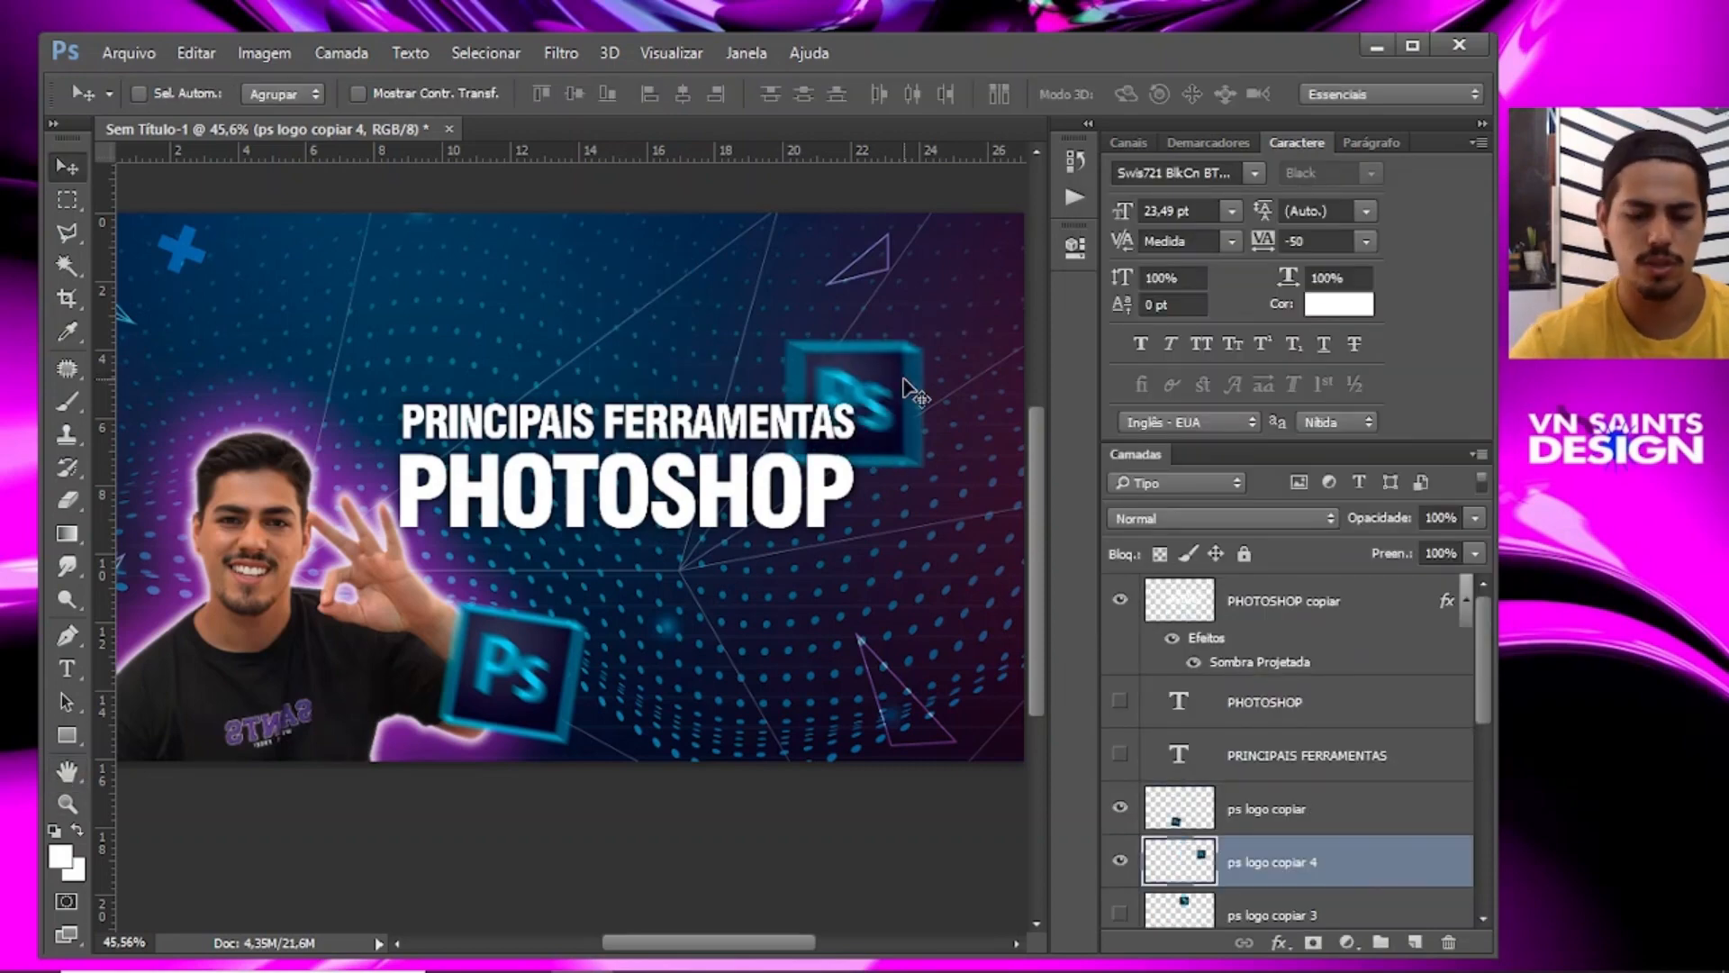
pyautogui.hotkey('ctrl', 't')
pyautogui.moveTo(905, 295); pyautogui.dragTo(934, 306)
pyautogui.moveTo(805, 326); pyautogui.dragTo(834, 370)
pyautogui.press('Return')
pyautogui.press('z')
pyautogui.moveTo(675, 518); pyautogui.dragTo(637, 505)
pyautogui.hotkey('ctrl', '0')
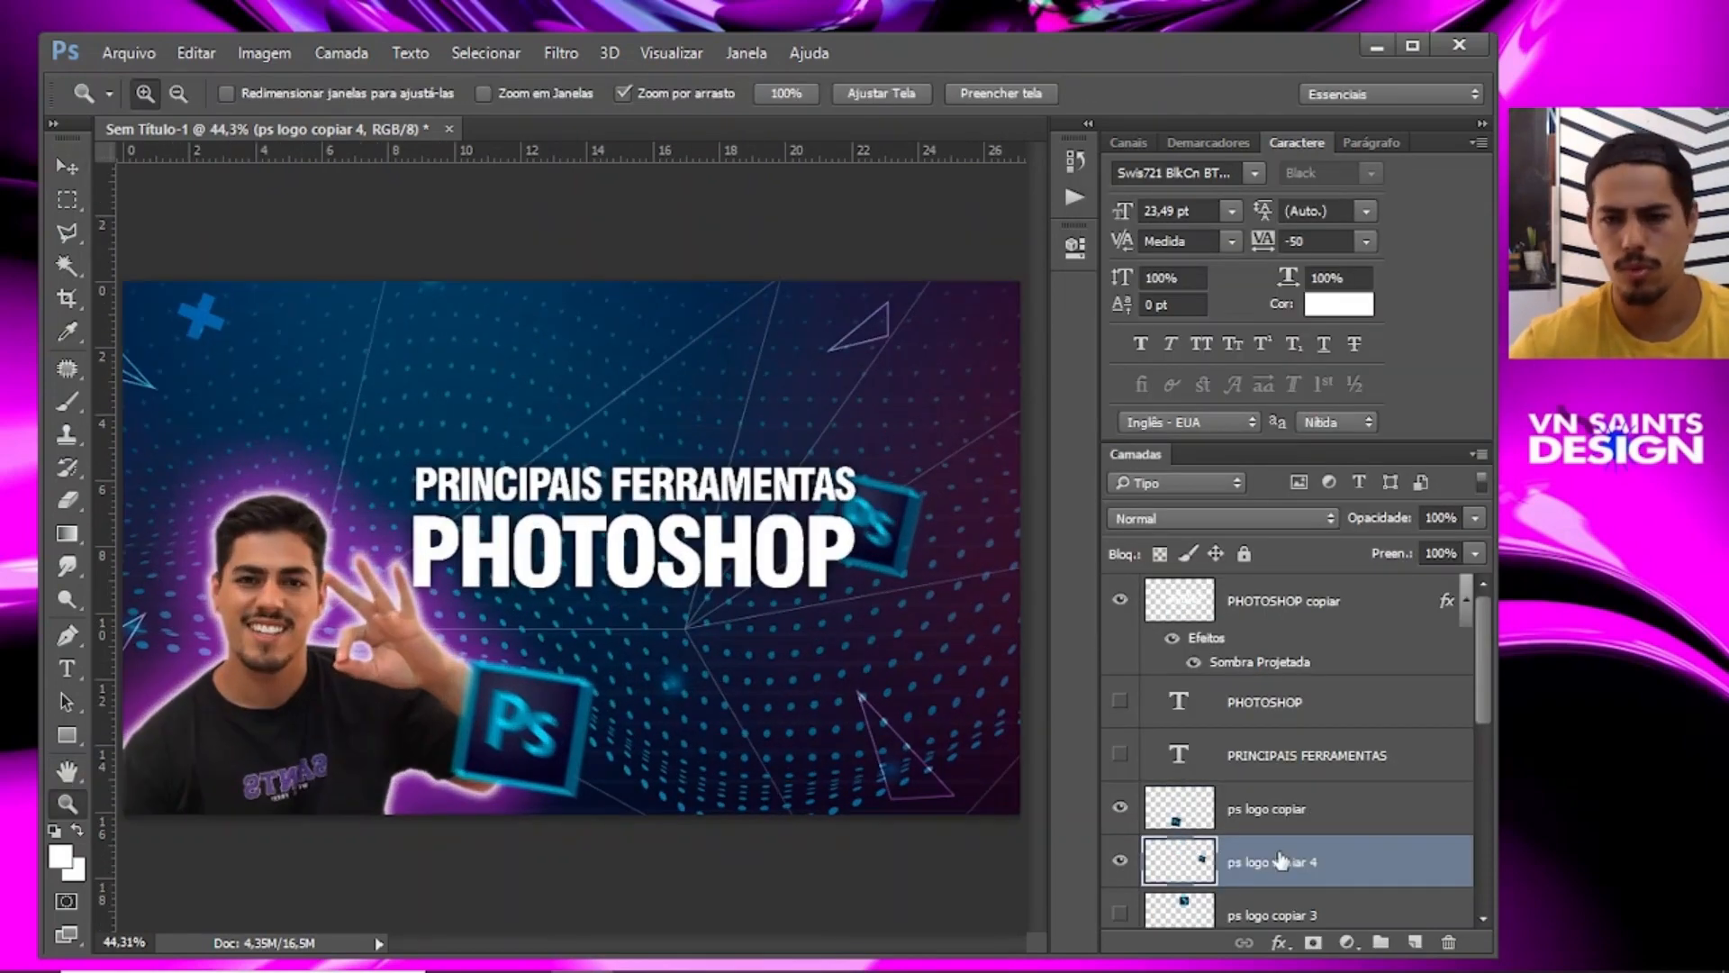
# Show the "ps logo copiar 3" layer and apply a Motion Blur to it.
pyautogui.scroll(-2, 1278, 861)
pyautogui.click(1120, 812)
pyautogui.click(1261, 813)
pyautogui.click(561, 53)
pyautogui.moveTo(720, 332)
pyautogui.click(1081, 437)
pyautogui.click(1426, 247)
# Scale down the "ps logo copiar 3" logo, tilt it clockwise and place it just above the title.
pyautogui.hotkey('ctrl', 't')
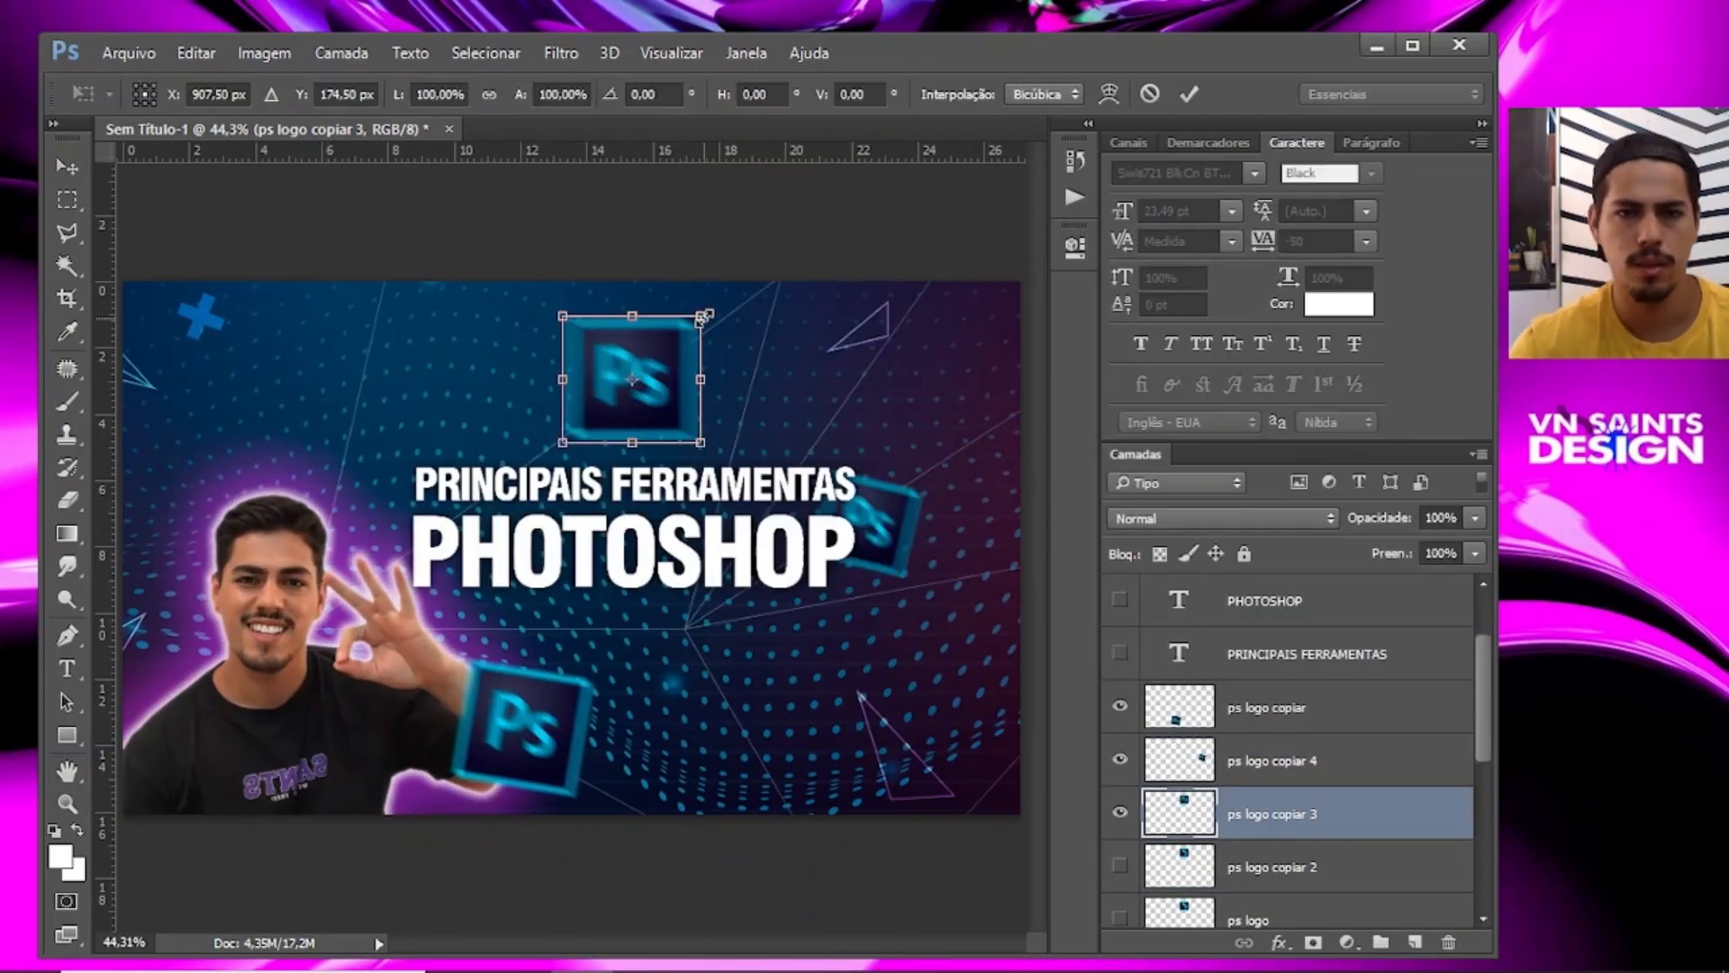
pyautogui.moveTo(703, 313); pyautogui.dragTo(650, 361)
pyautogui.press('Return')
pyautogui.moveTo(684, 346); pyautogui.dragTo(651, 418)
pyautogui.press('v')
pyautogui.press('z')
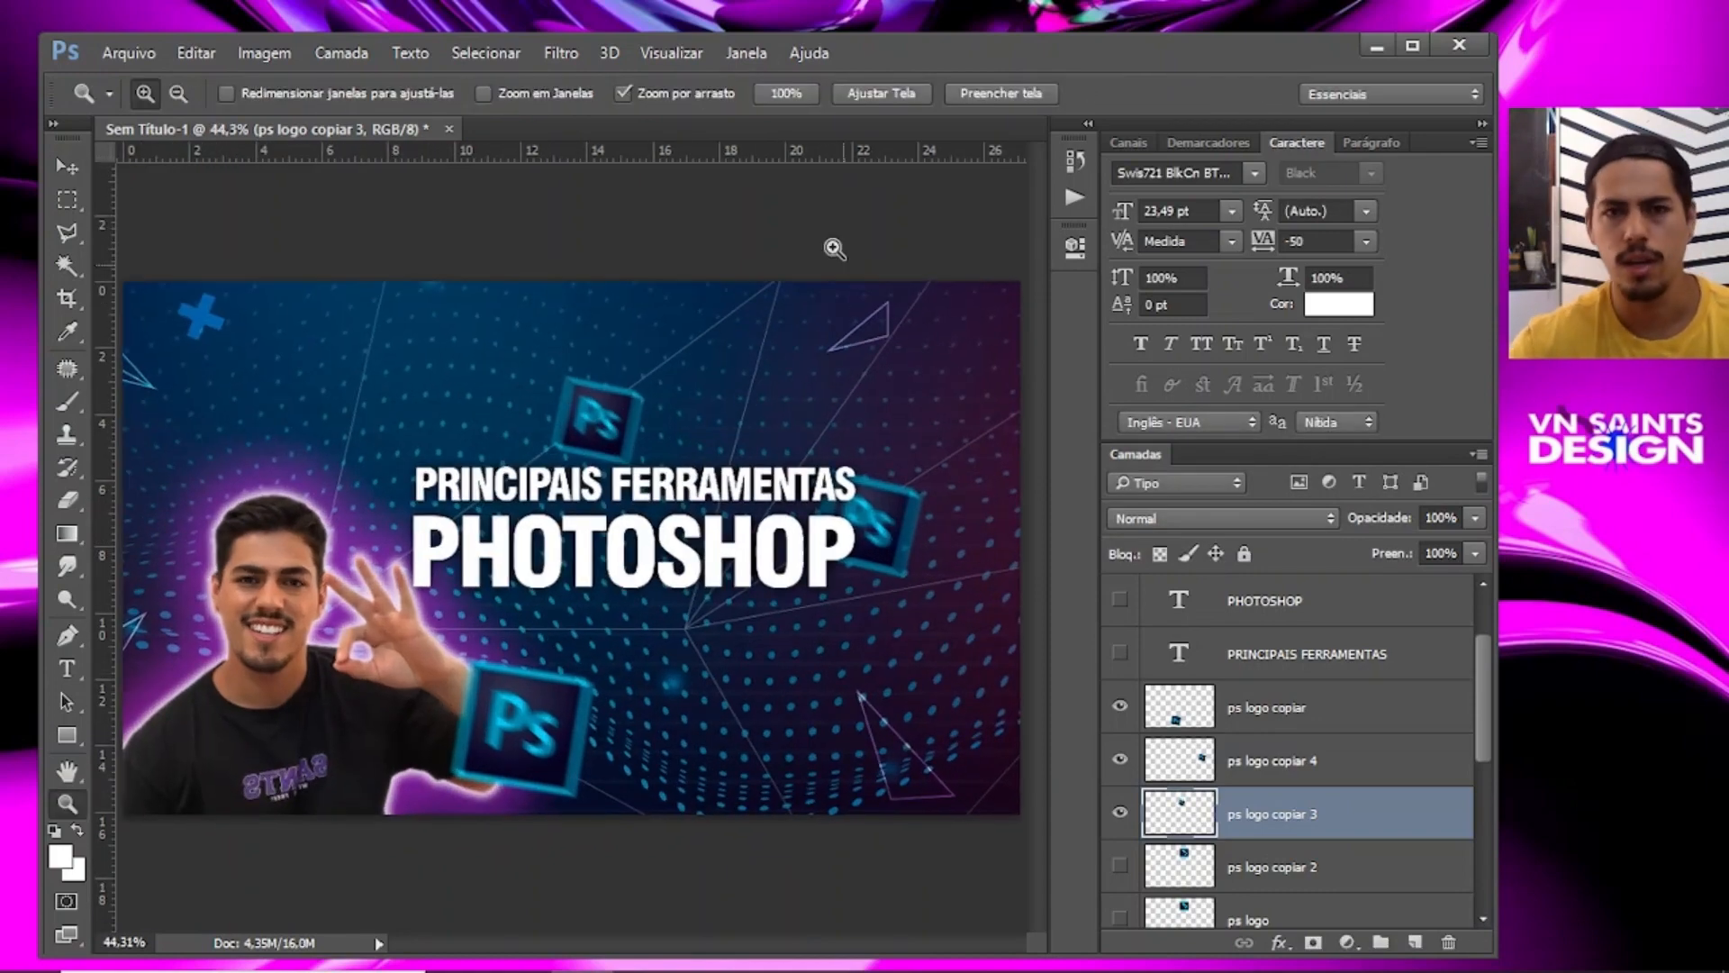
pyautogui.click(561, 53)
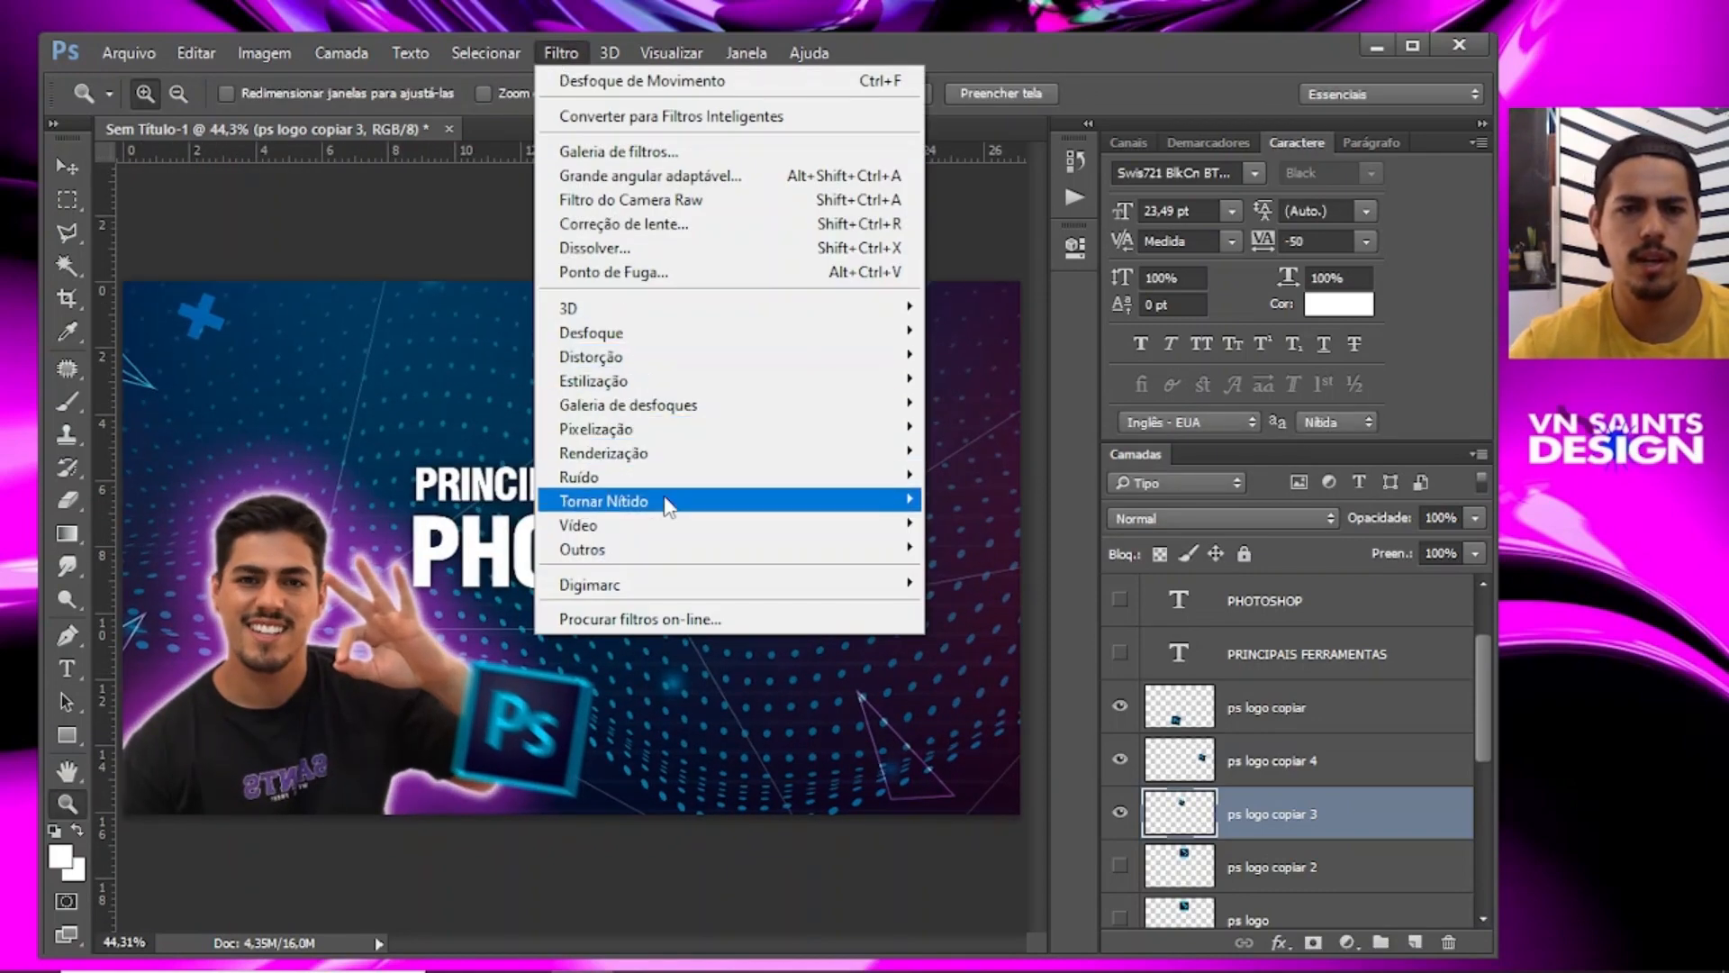
pyautogui.moveTo(664, 344)
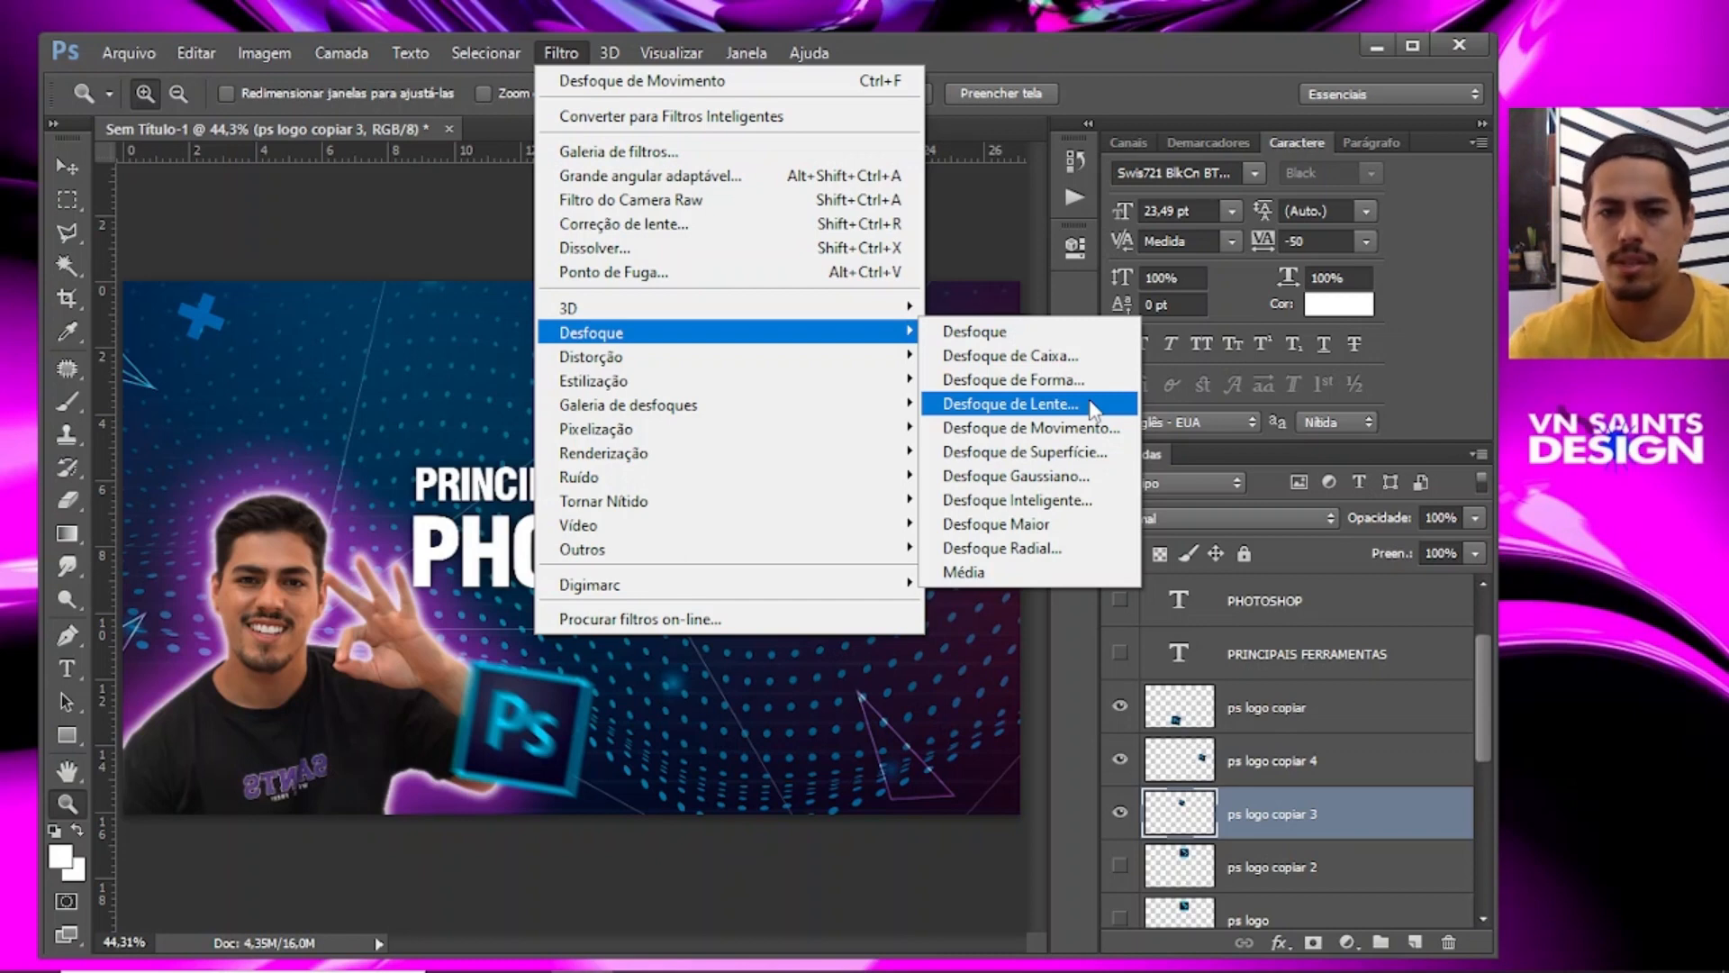
pyautogui.click(505, 370)
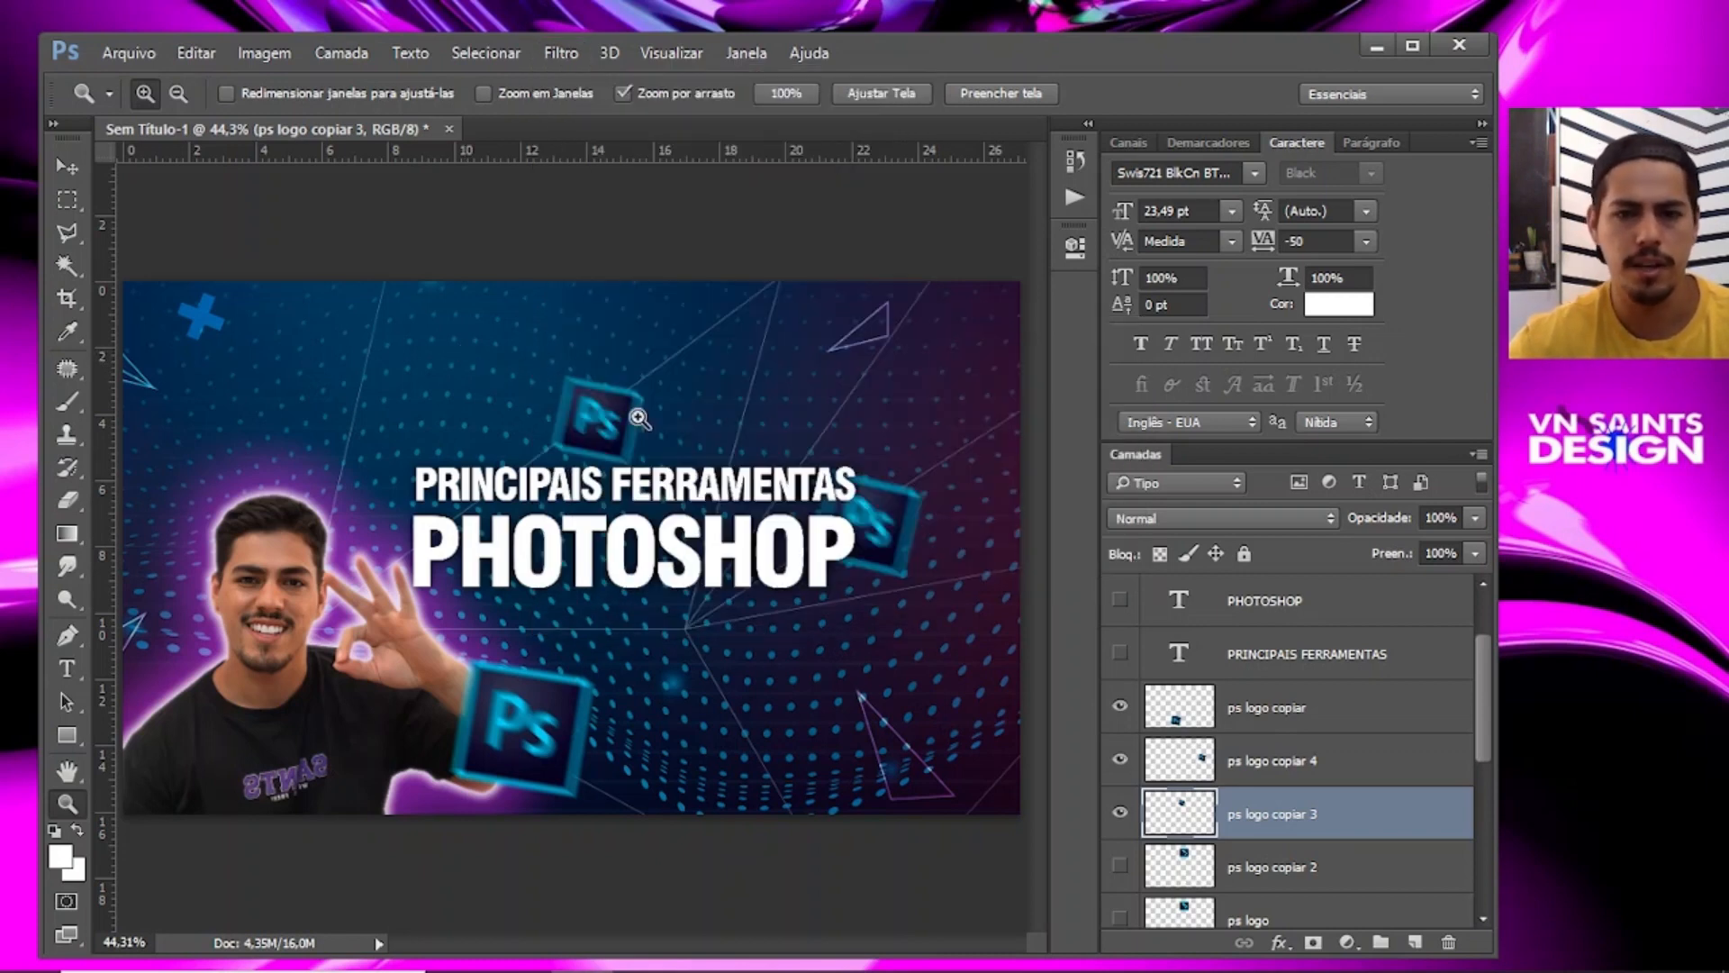
# Try an Unsharp Mask on the "fundo" layer with amount 65%, radius 8.4 pixels and threshold 42 levels.
pyautogui.scroll(-3, 1281, 815)
pyautogui.scroll(-2, 1281, 816)
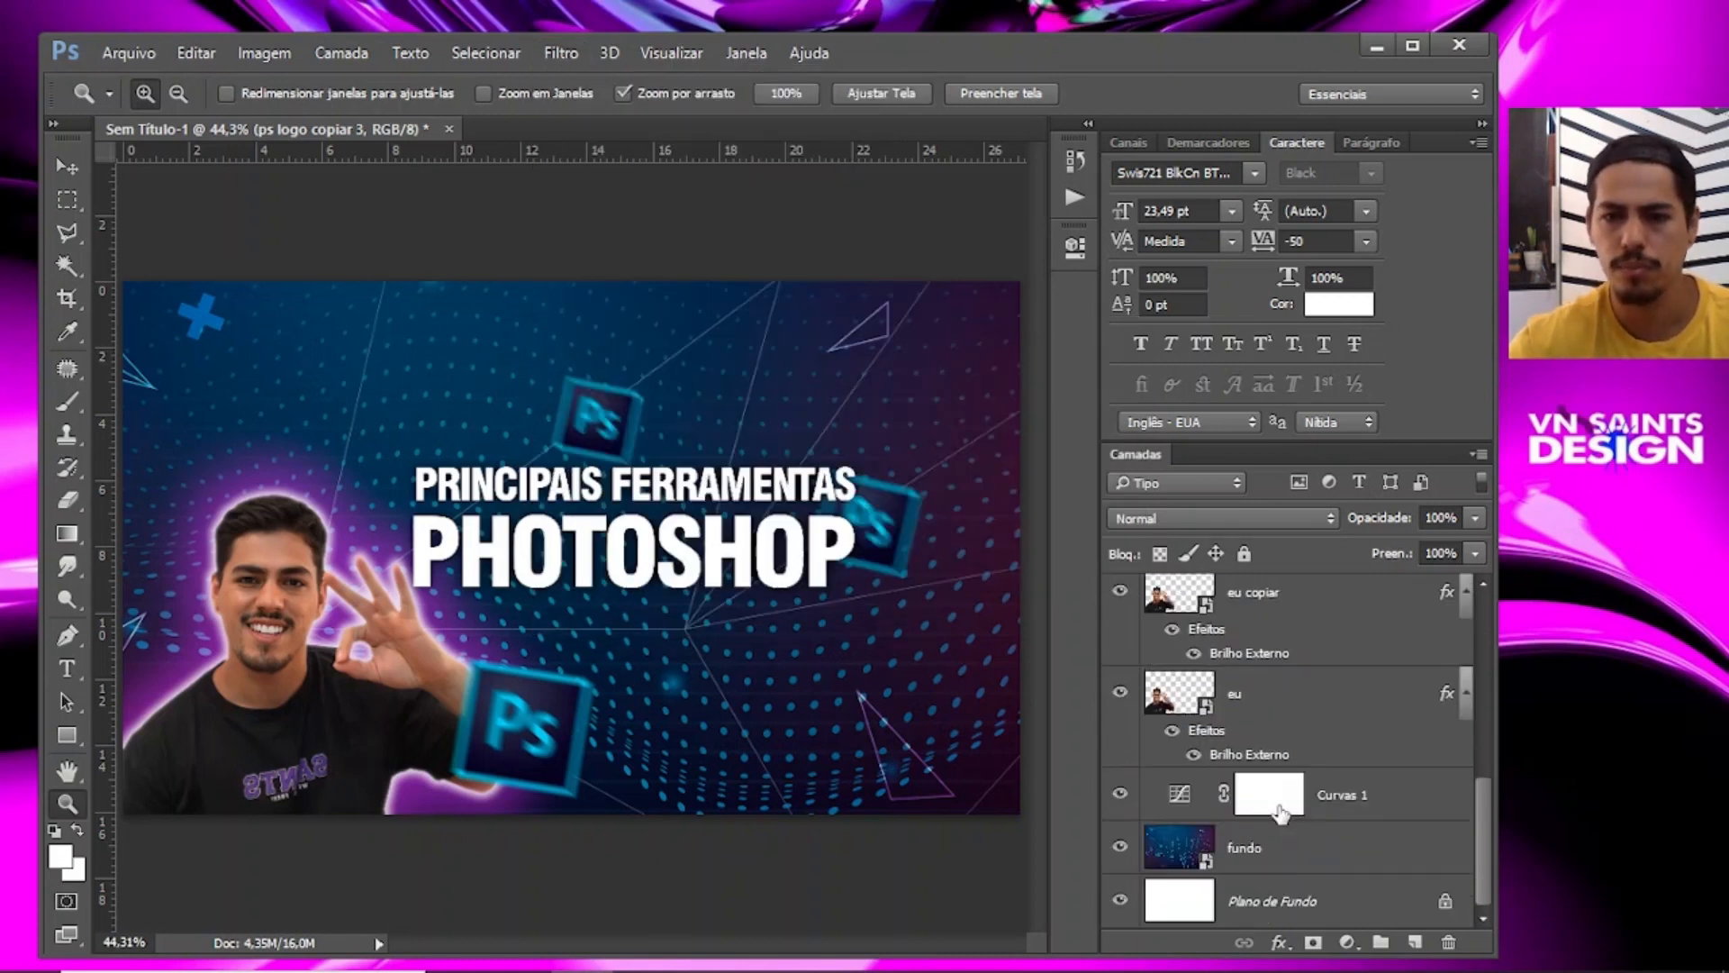
pyautogui.click(1288, 857)
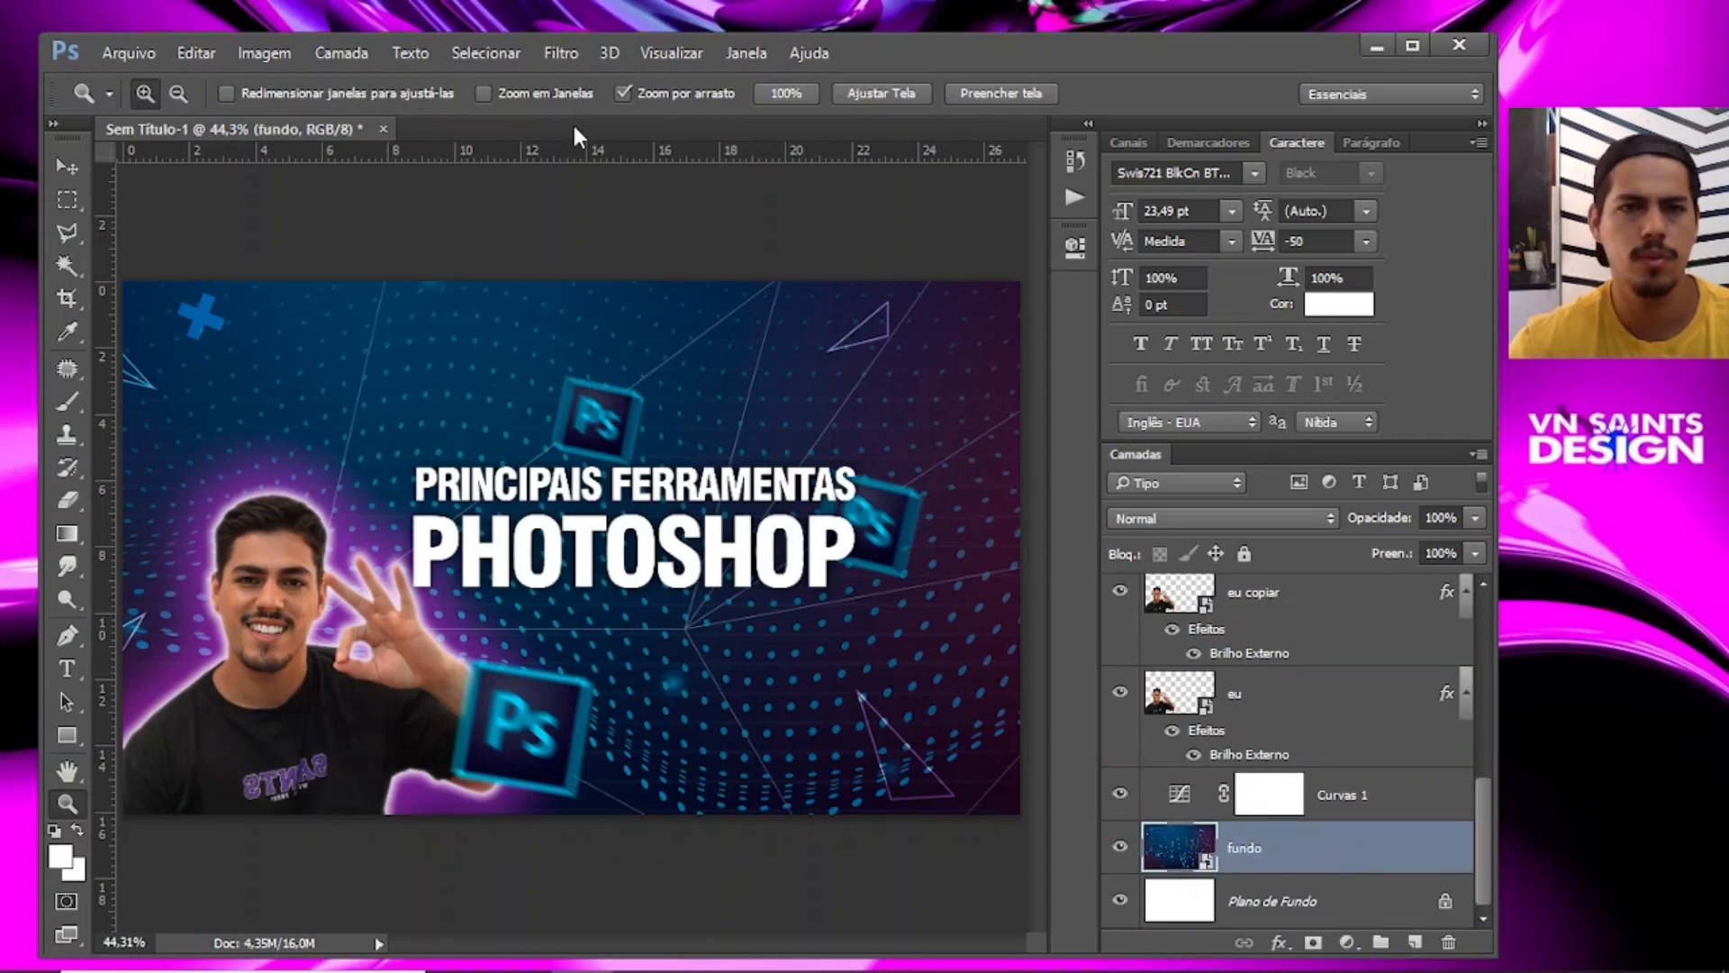
pyautogui.click(566, 52)
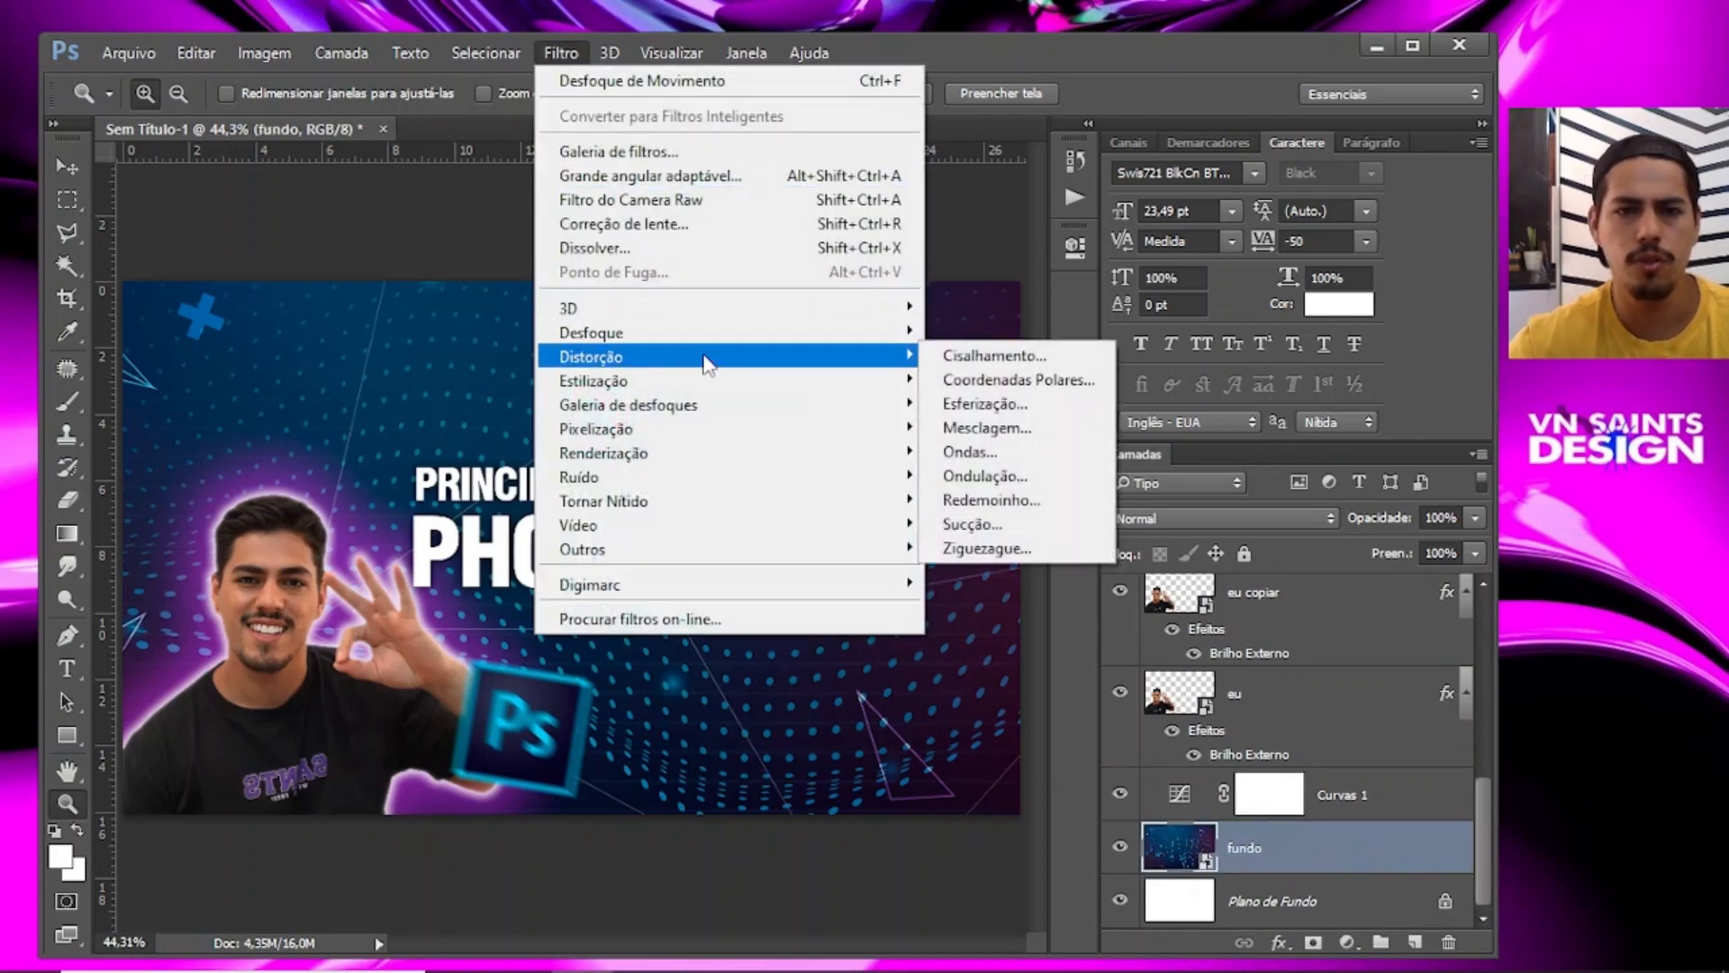
pyautogui.moveTo(739, 510)
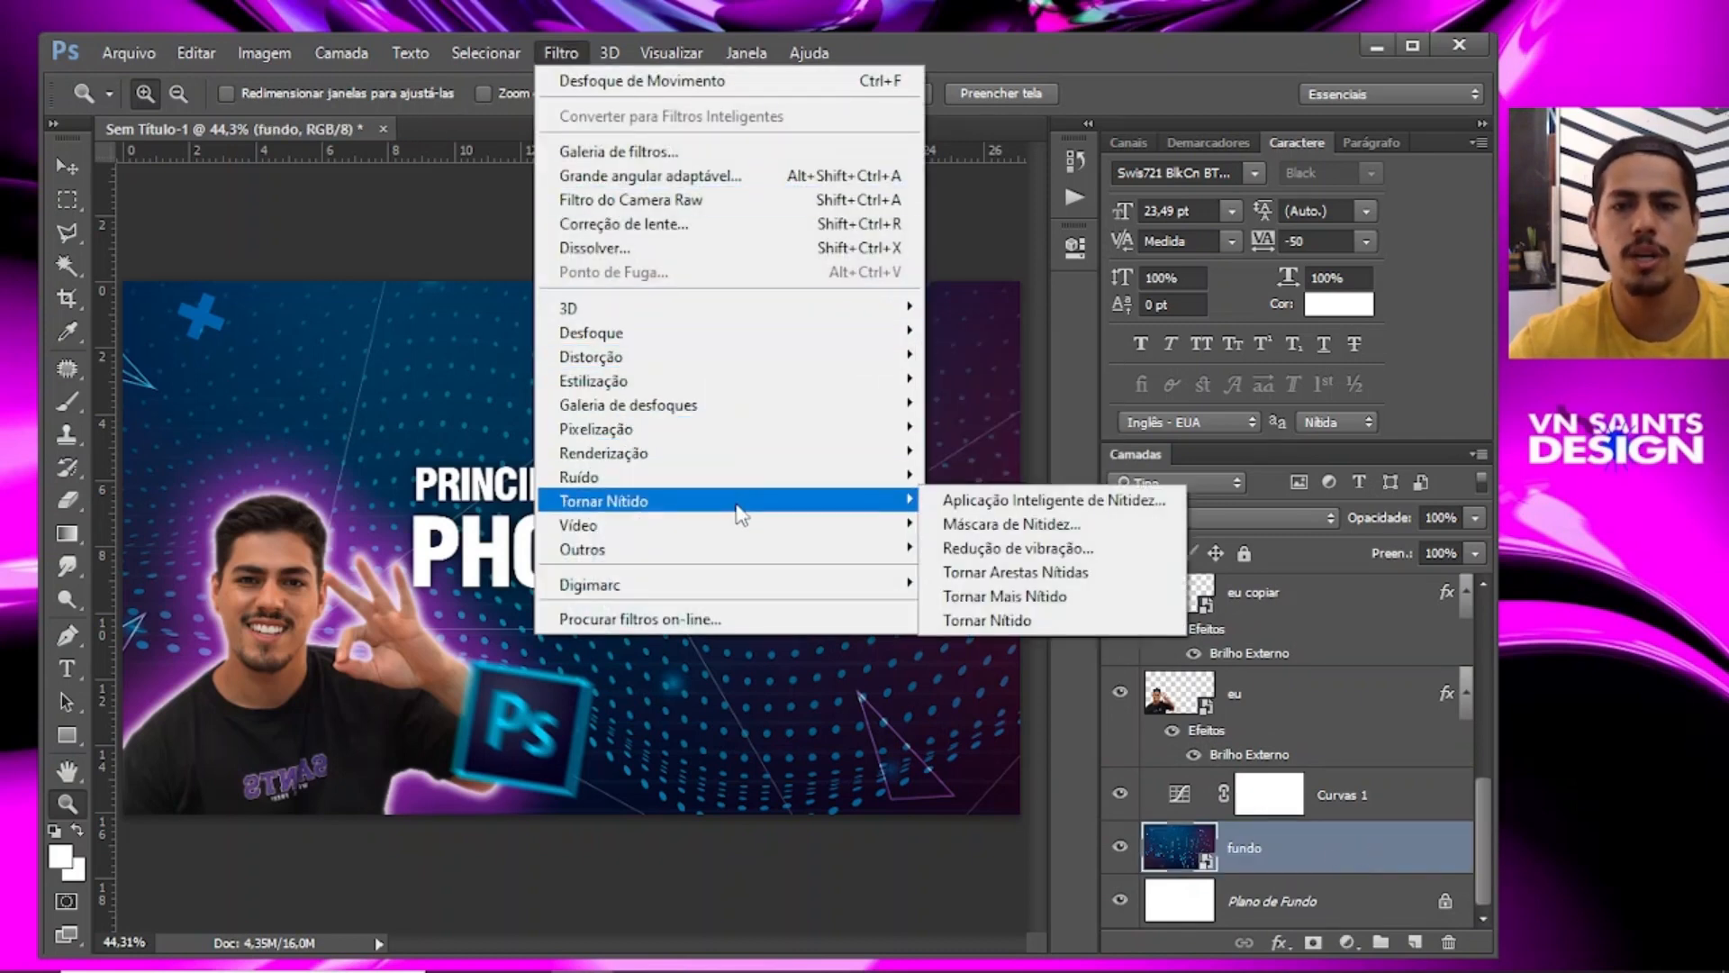
pyautogui.click(1036, 526)
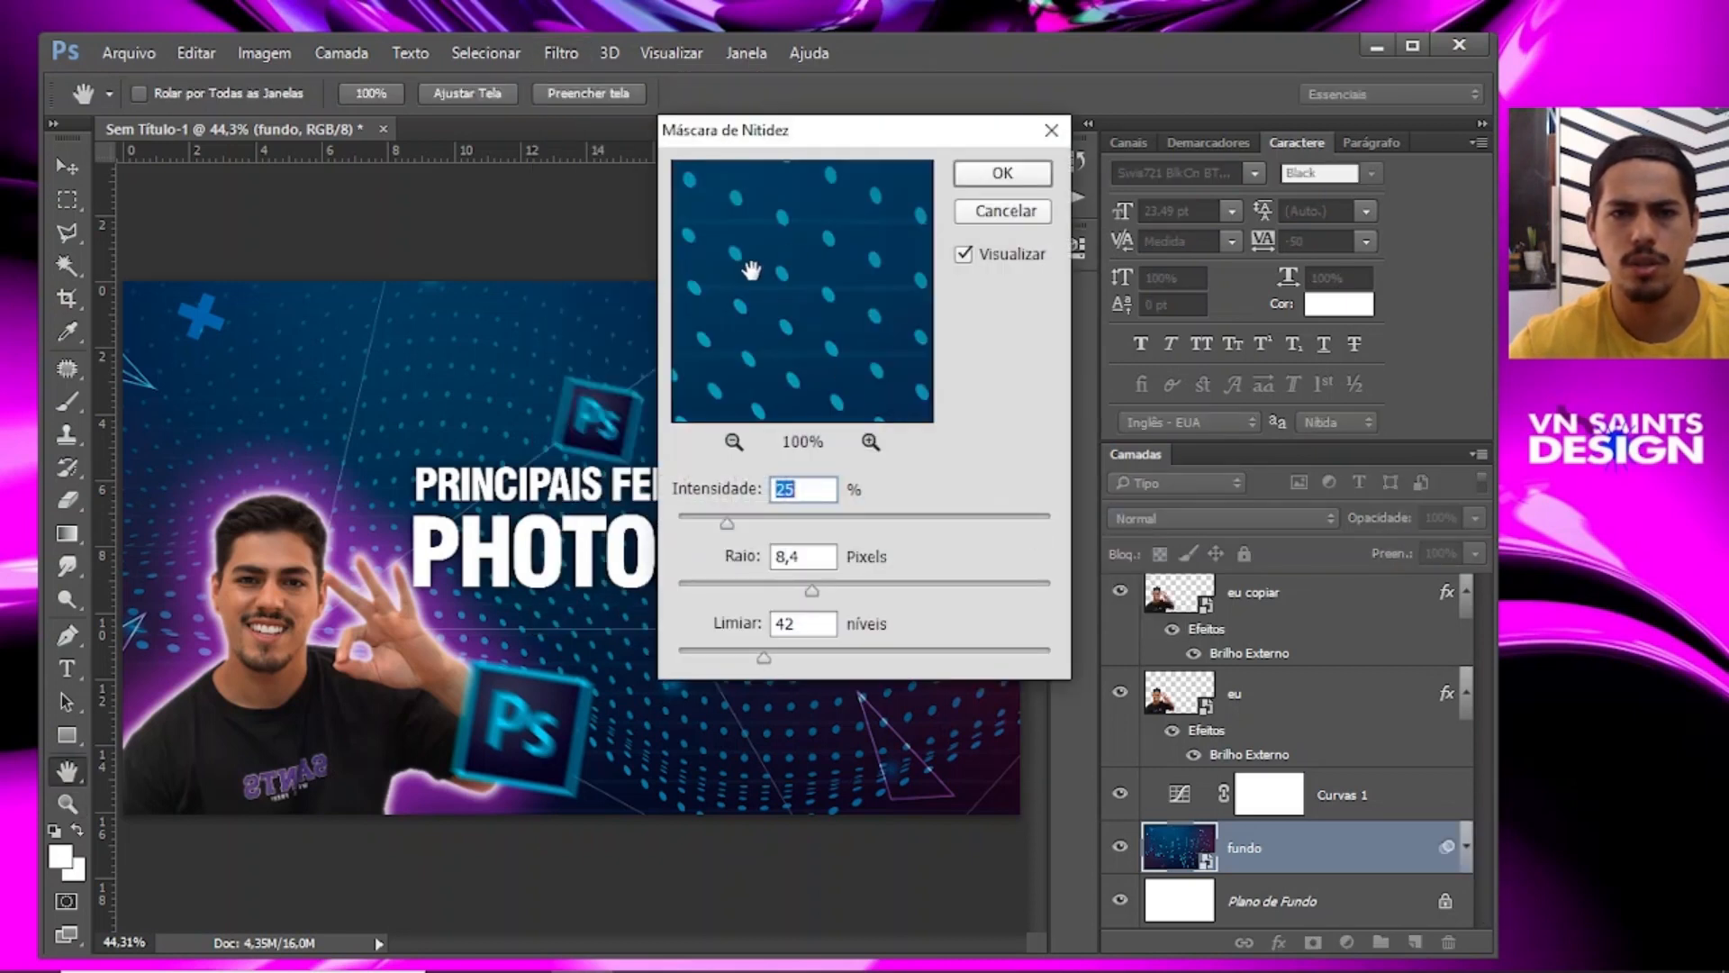
pyautogui.click(787, 517)
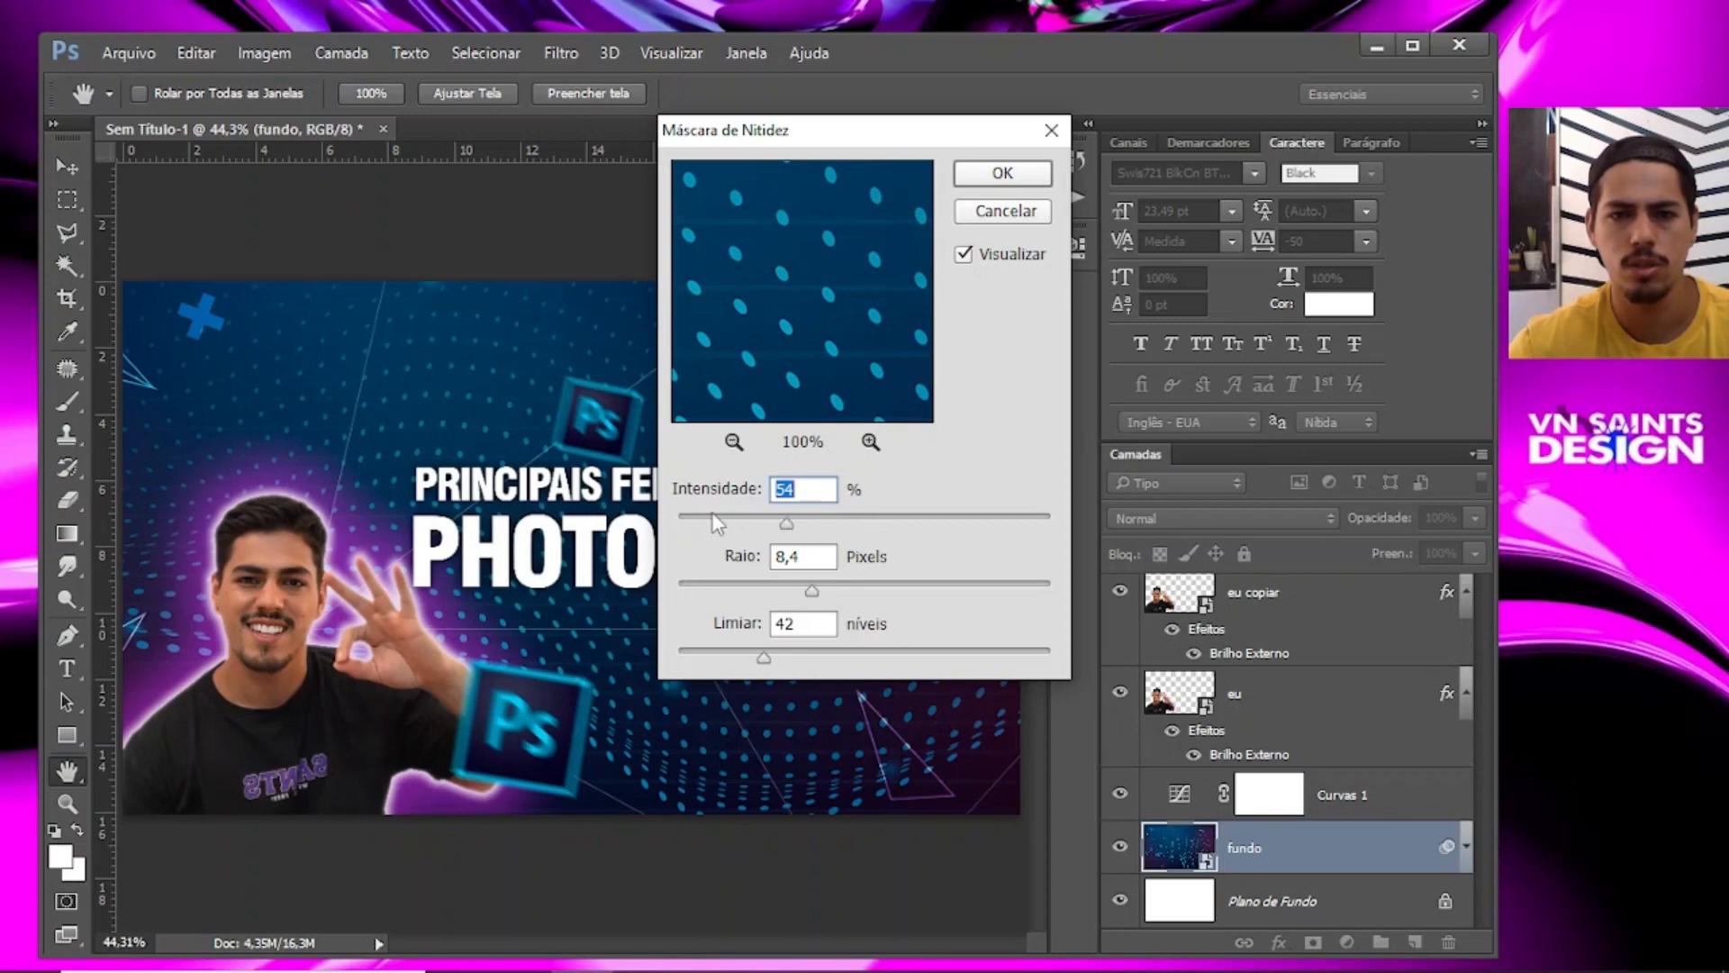
pyautogui.moveTo(788, 528); pyautogui.dragTo(809, 529)
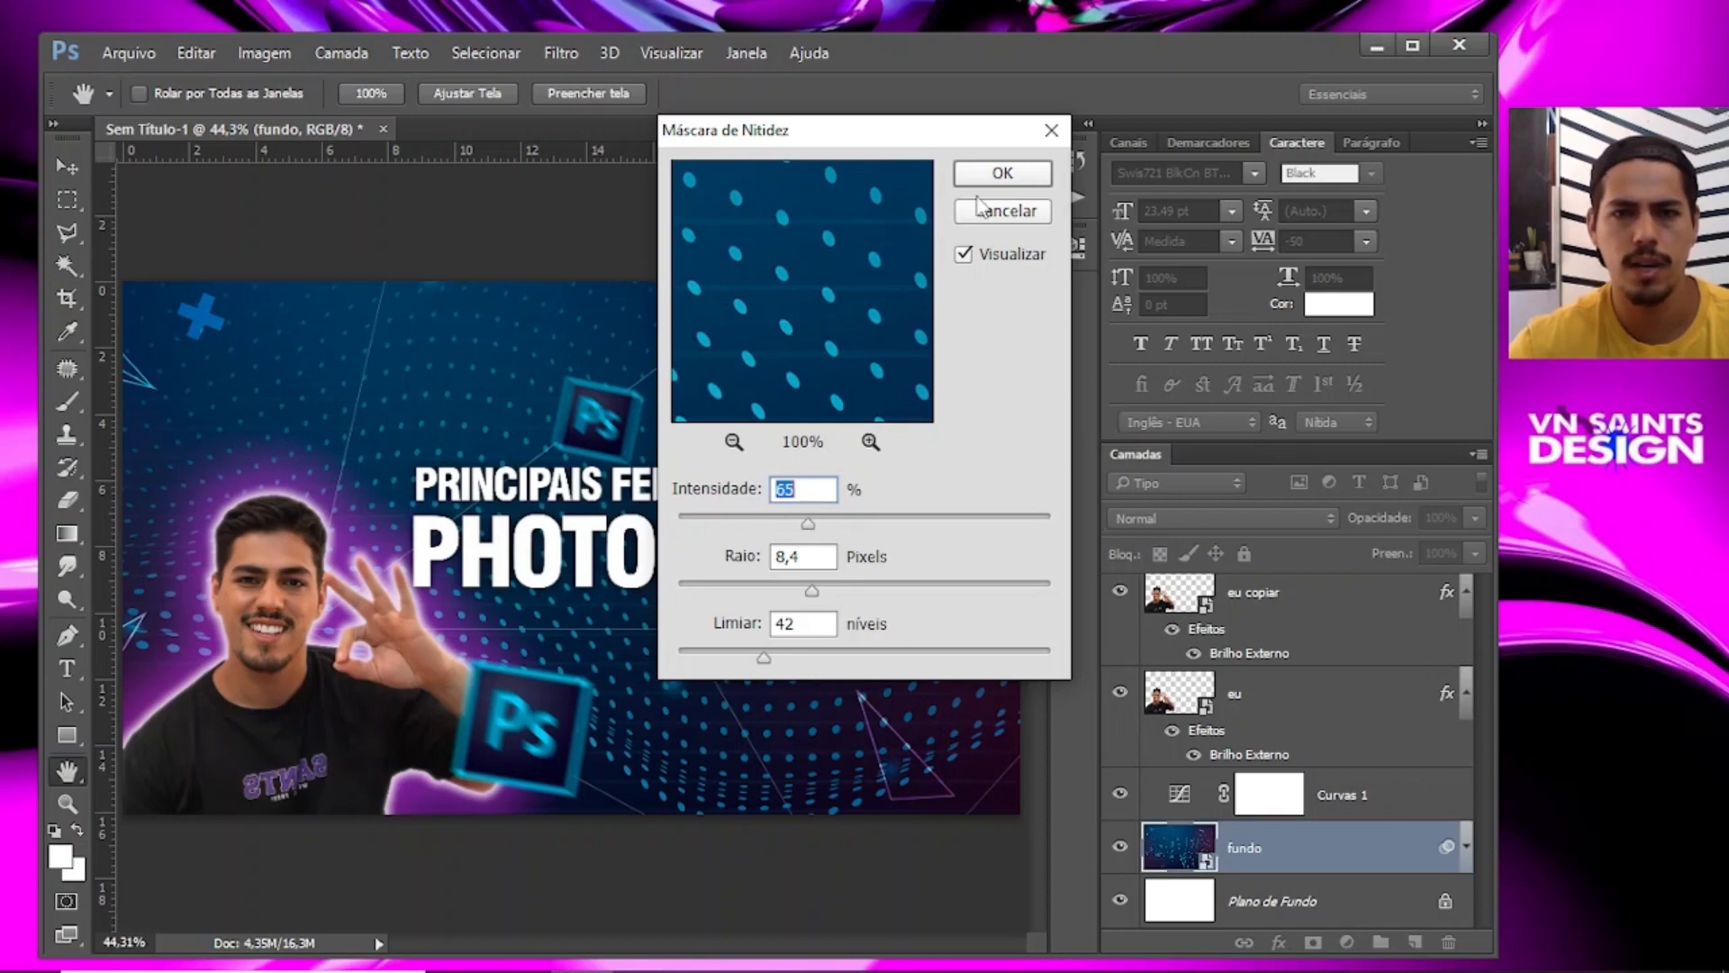
pyautogui.click(995, 173)
pyautogui.press('z')
pyautogui.moveTo(664, 402)
pyautogui.mouseDown()
pyautogui.moveTo(842, 428)
pyautogui.moveTo(674, 416)
pyautogui.mouseUp()
pyautogui.moveTo(682, 421)
pyautogui.mouseDown()
pyautogui.moveTo(815, 430)
pyautogui.moveTo(761, 398)
pyautogui.moveTo(675, 399)
pyautogui.mouseUp()
pyautogui.hotkey('alt', '.')
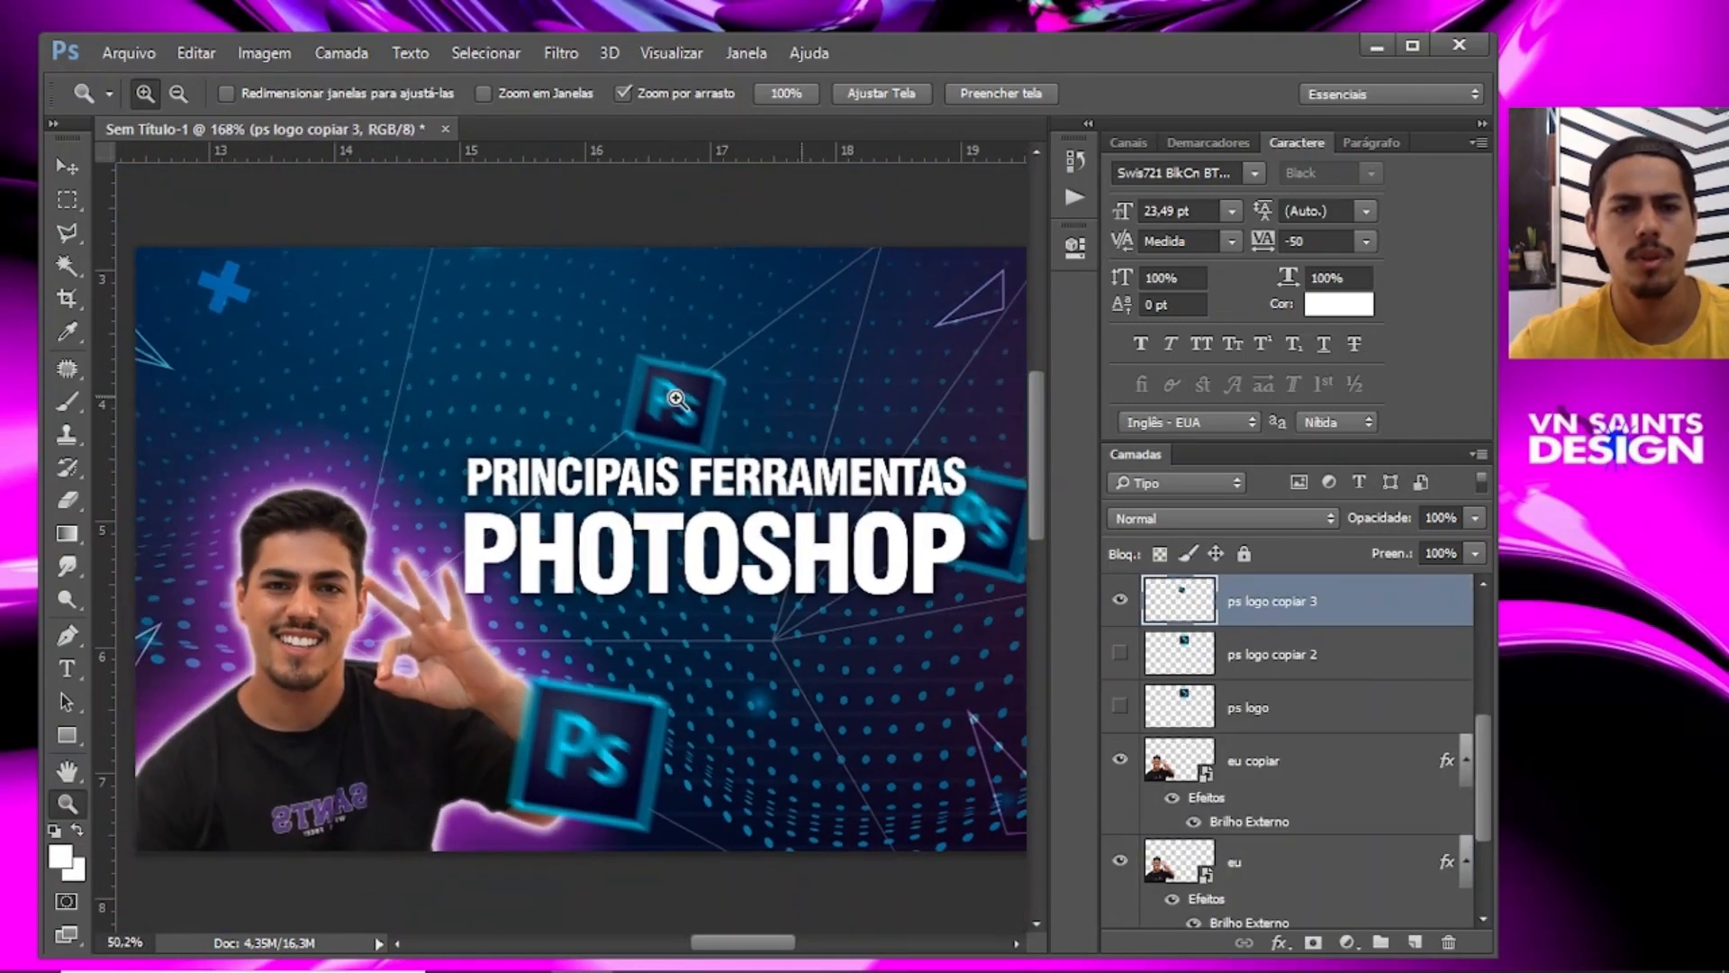
pyautogui.click(1288, 767)
pyautogui.moveTo(568, 543); pyautogui.dragTo(527, 544)
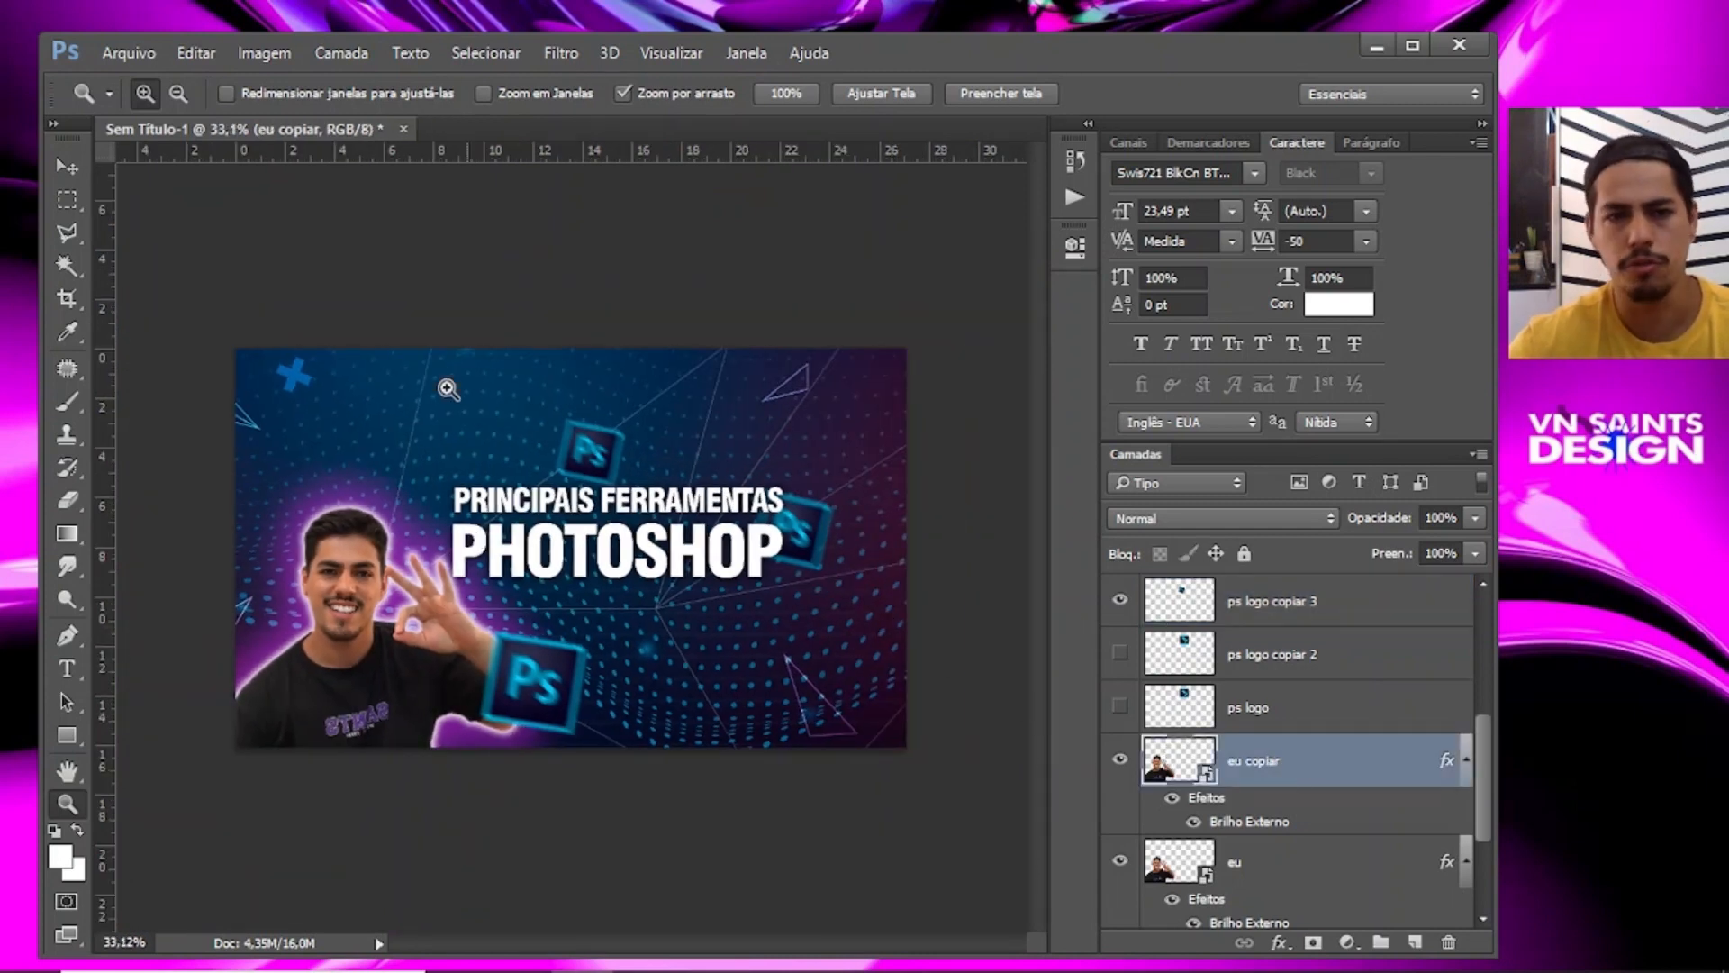
# Duplicate the "fundo" background layer.
pyautogui.scroll(-3, 1318, 764)
pyautogui.click(1328, 847)
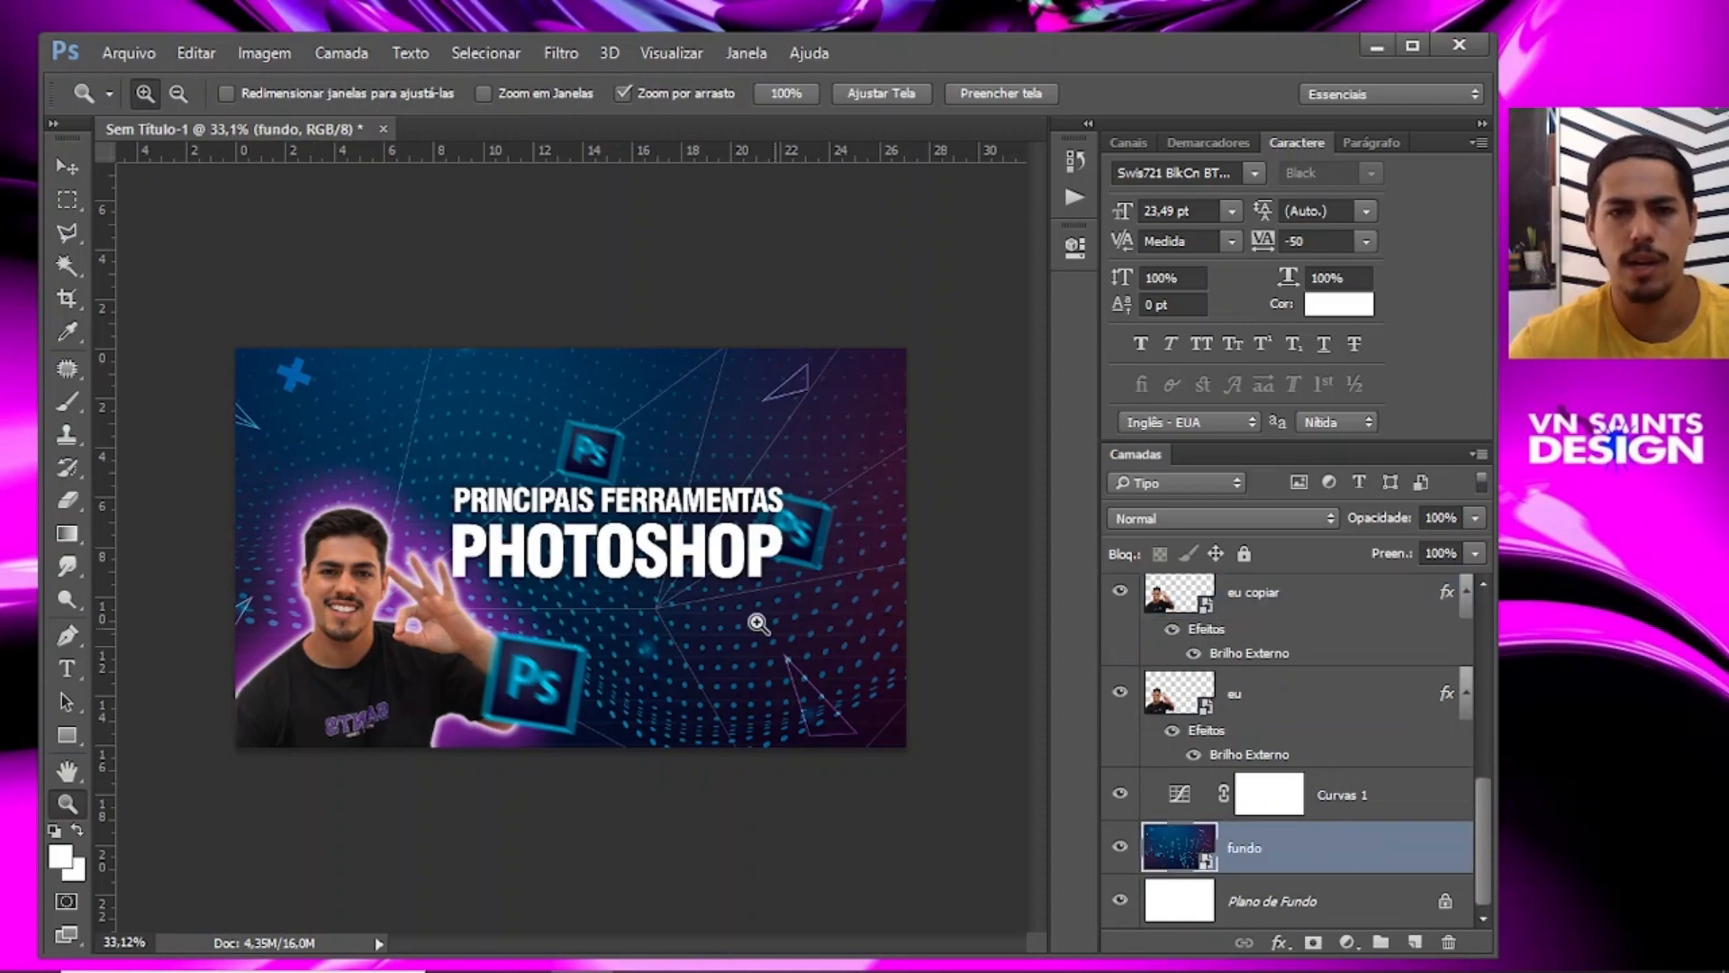
pyautogui.moveTo(657, 491)
pyautogui.mouseDown()
pyautogui.moveTo(746, 492)
pyautogui.moveTo(680, 486)
pyautogui.mouseUp()
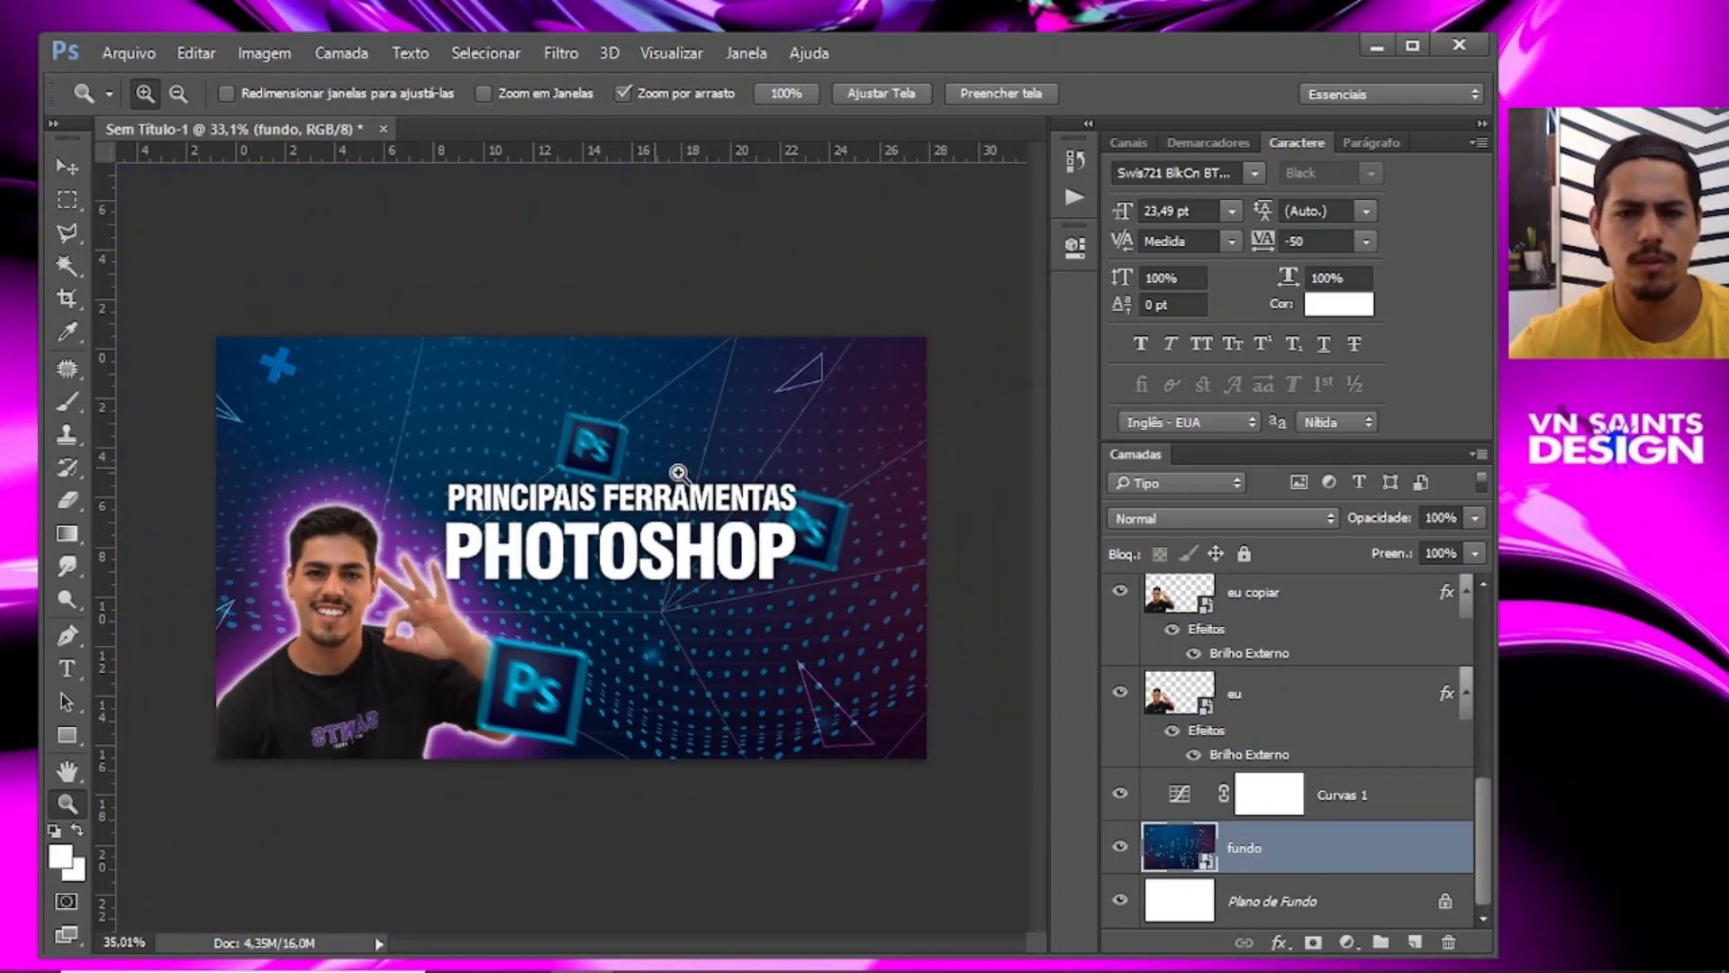
pyautogui.hotkey('ctrl', 'j')
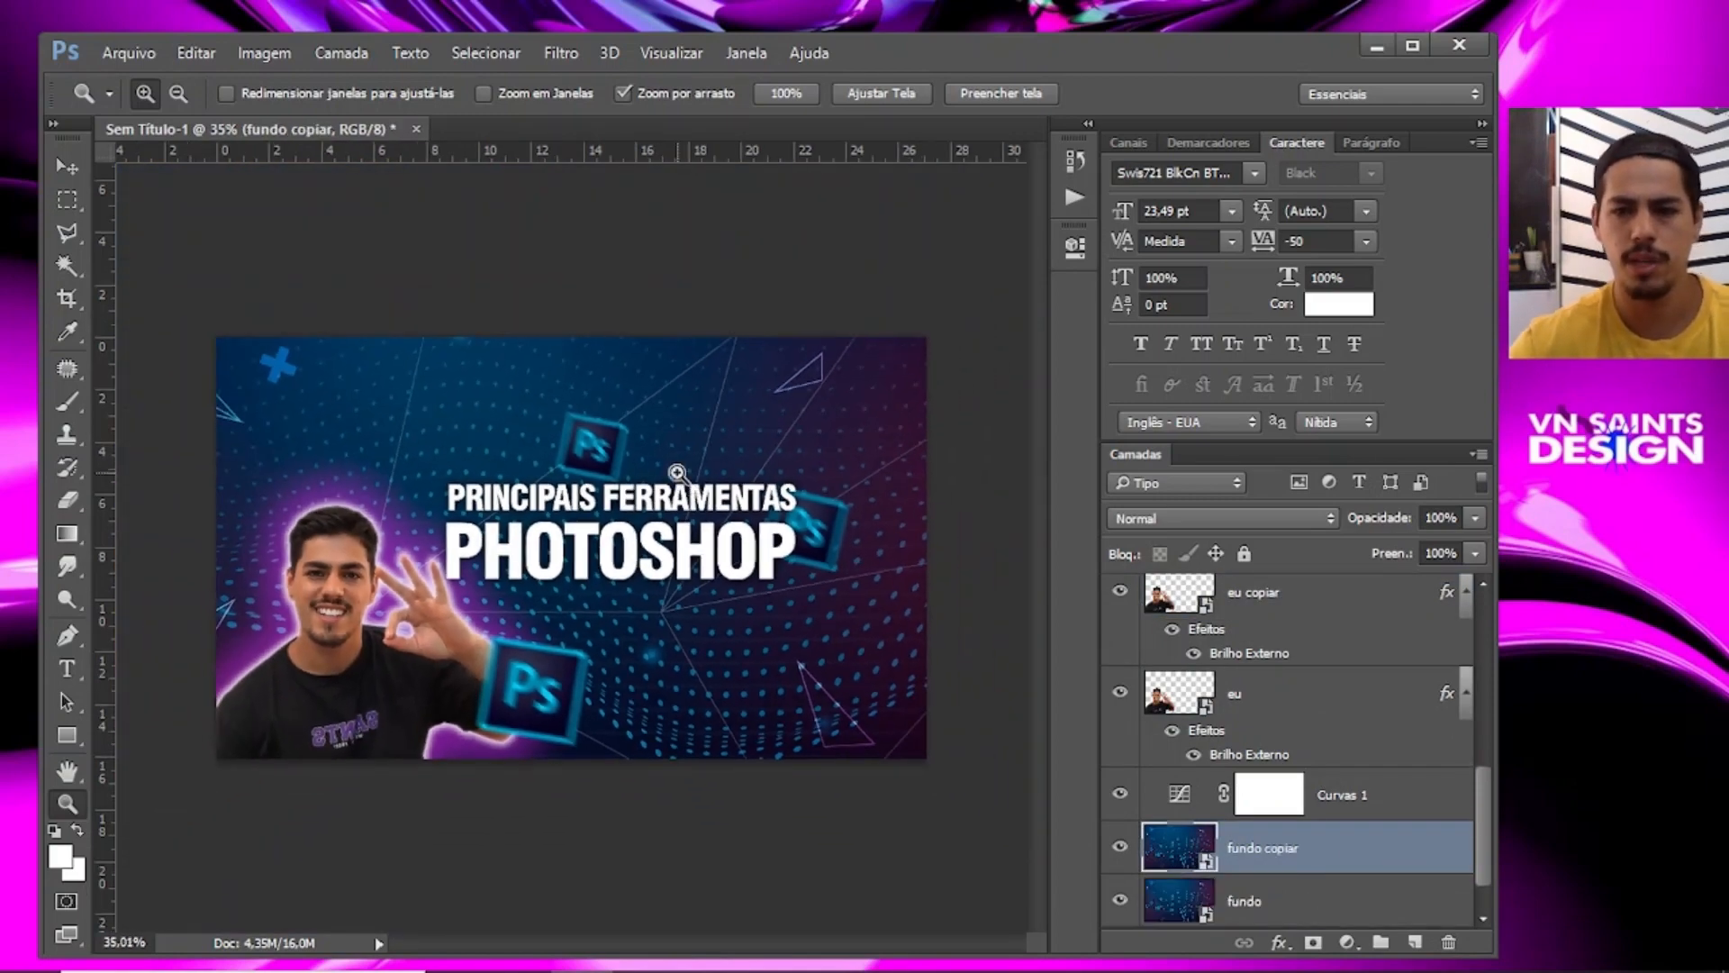
# Apply a Gaussian Blur with a radius of 2.7 pixels to the "fundo copiar" layer.
pyautogui.click(571, 52)
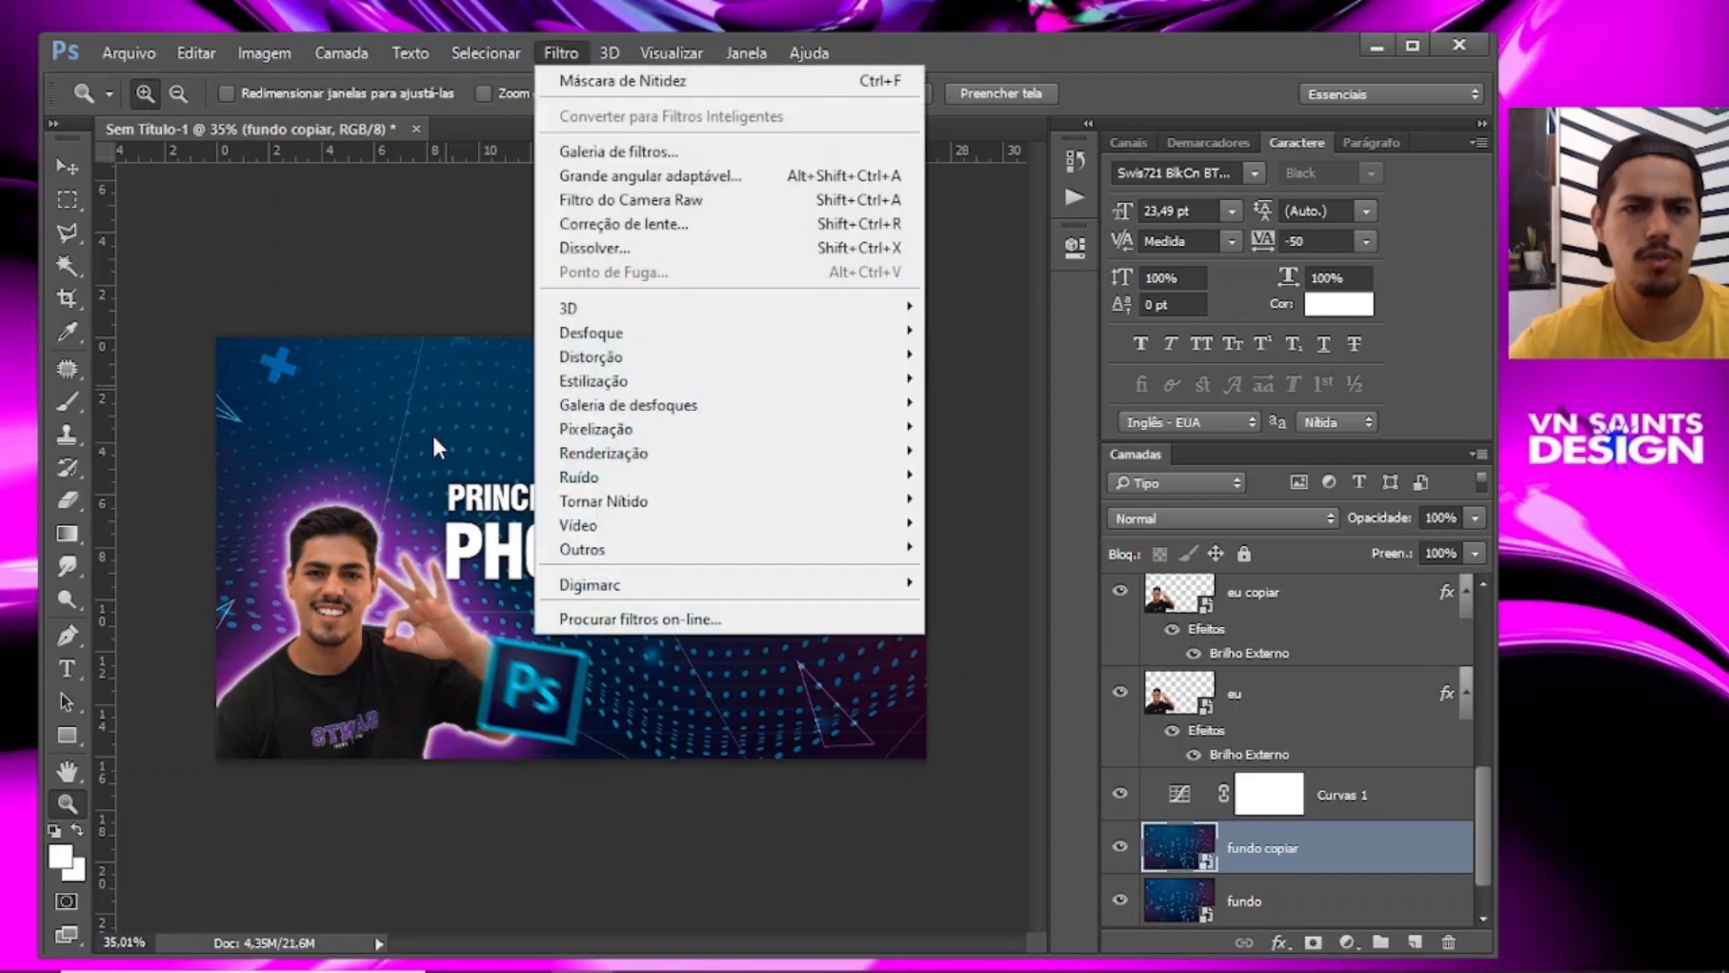
pyautogui.click(430, 431)
pyautogui.moveTo(522, 464); pyautogui.dragTo(643, 459)
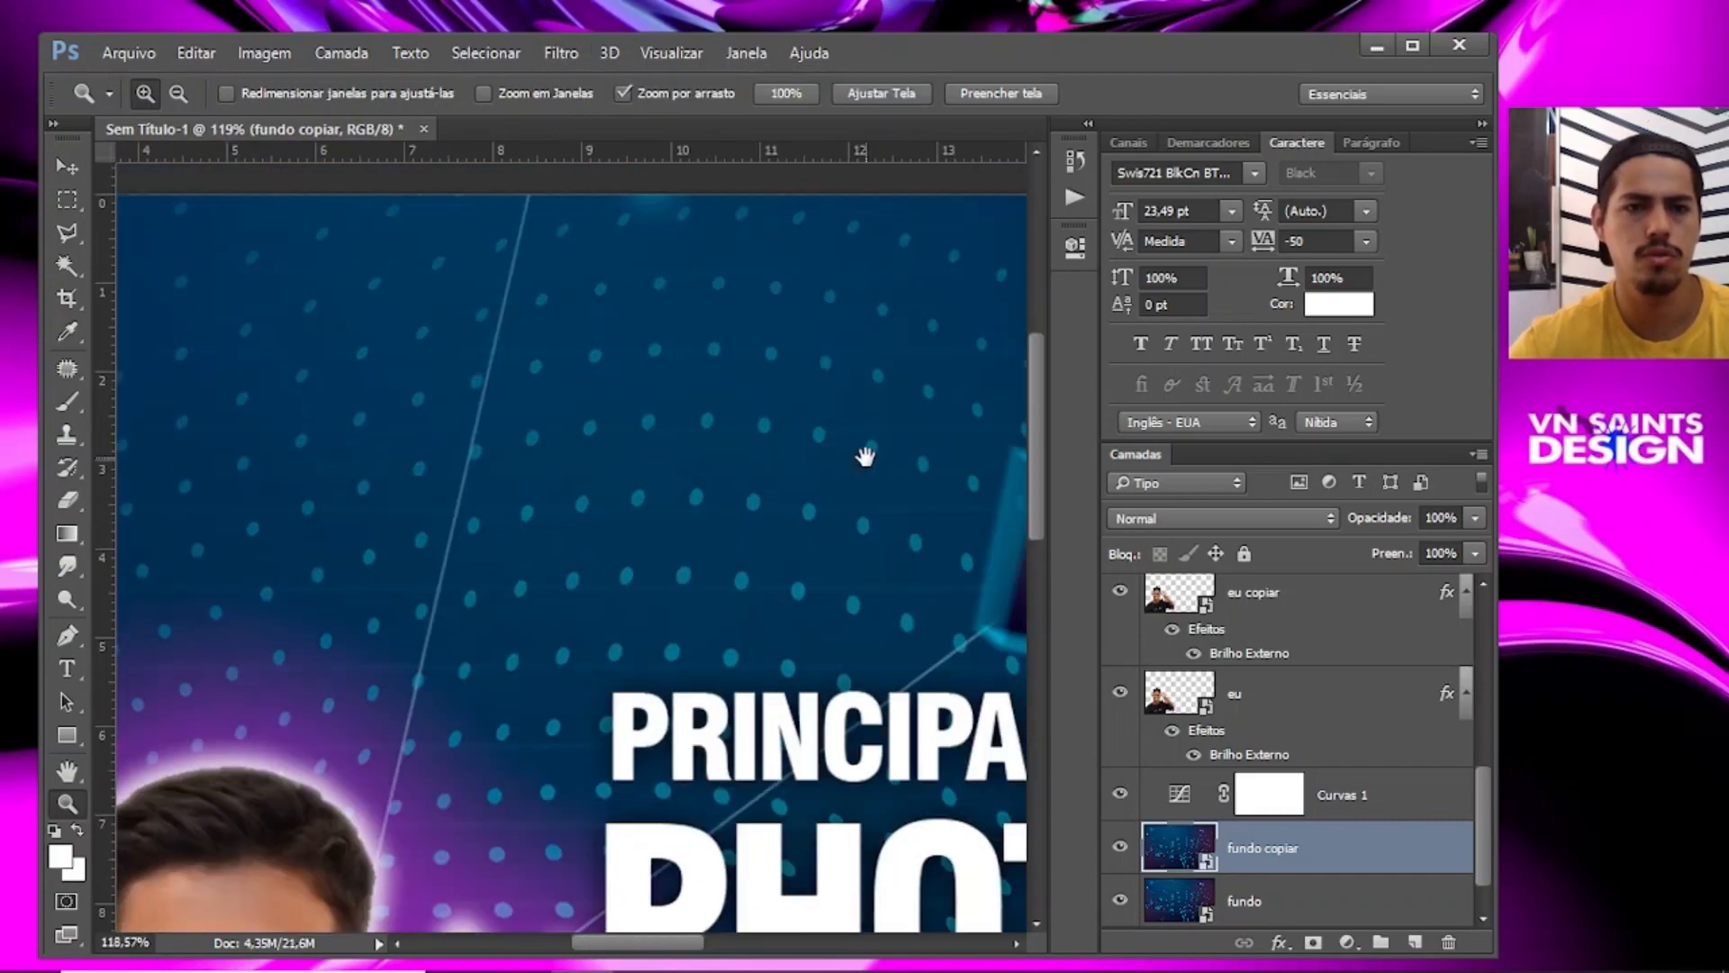
pyautogui.click(568, 53)
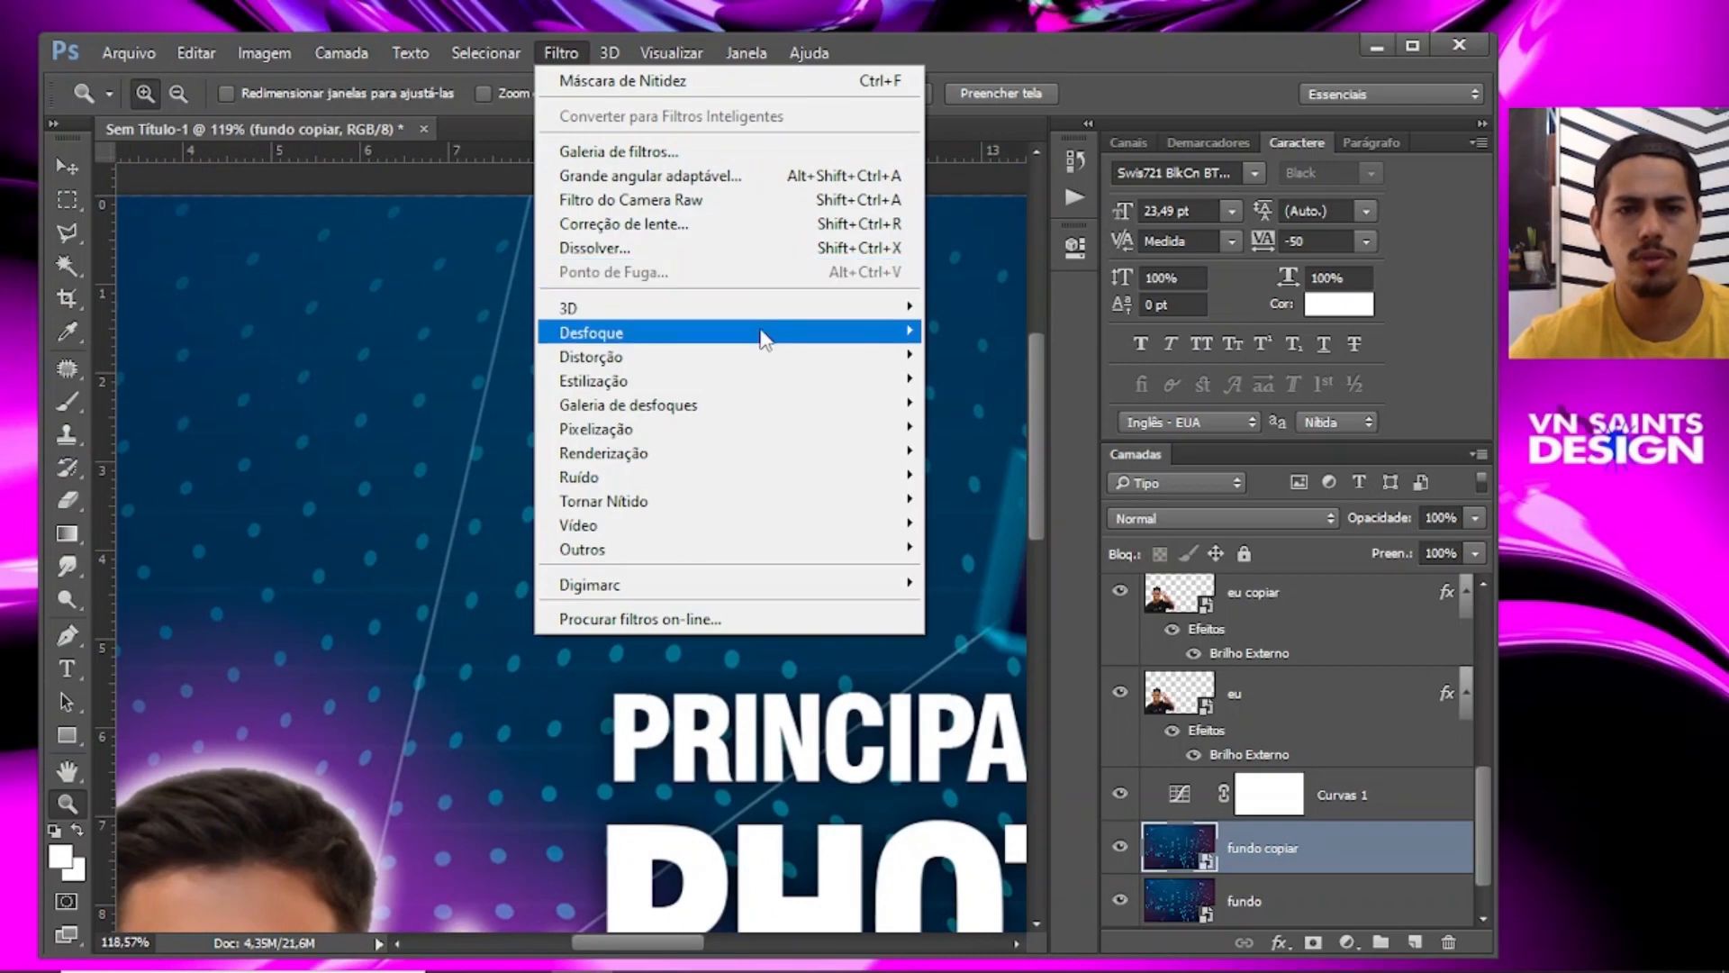
pyautogui.moveTo(810, 332)
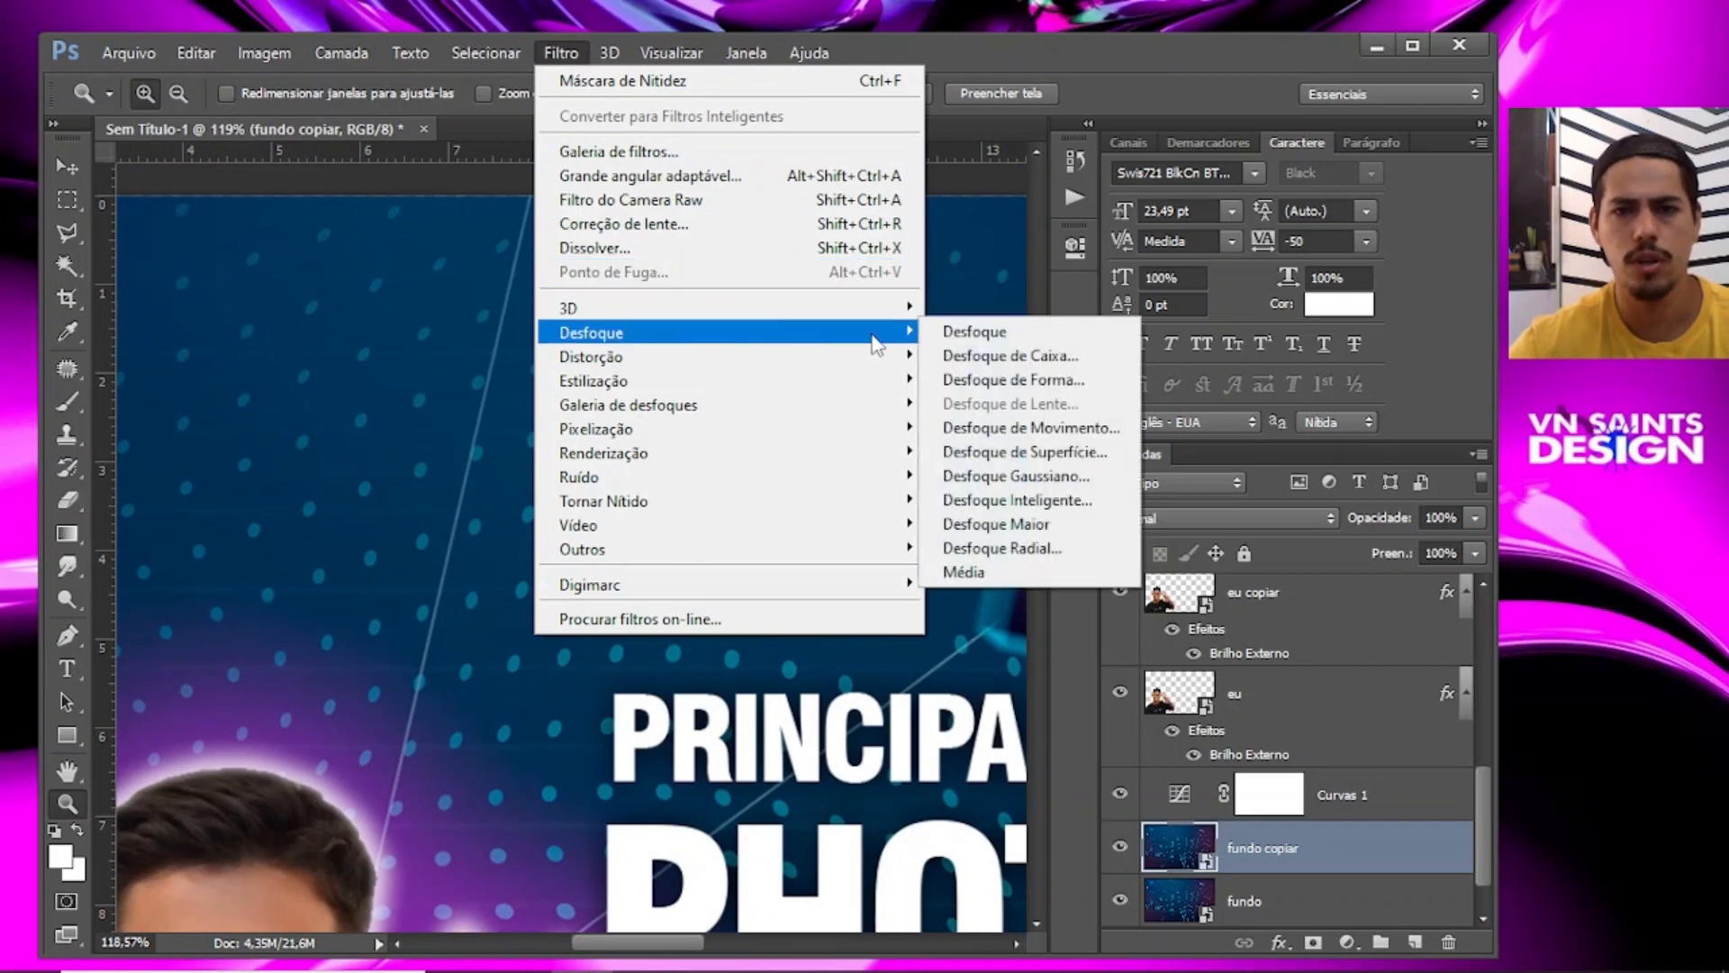
pyautogui.click(1094, 475)
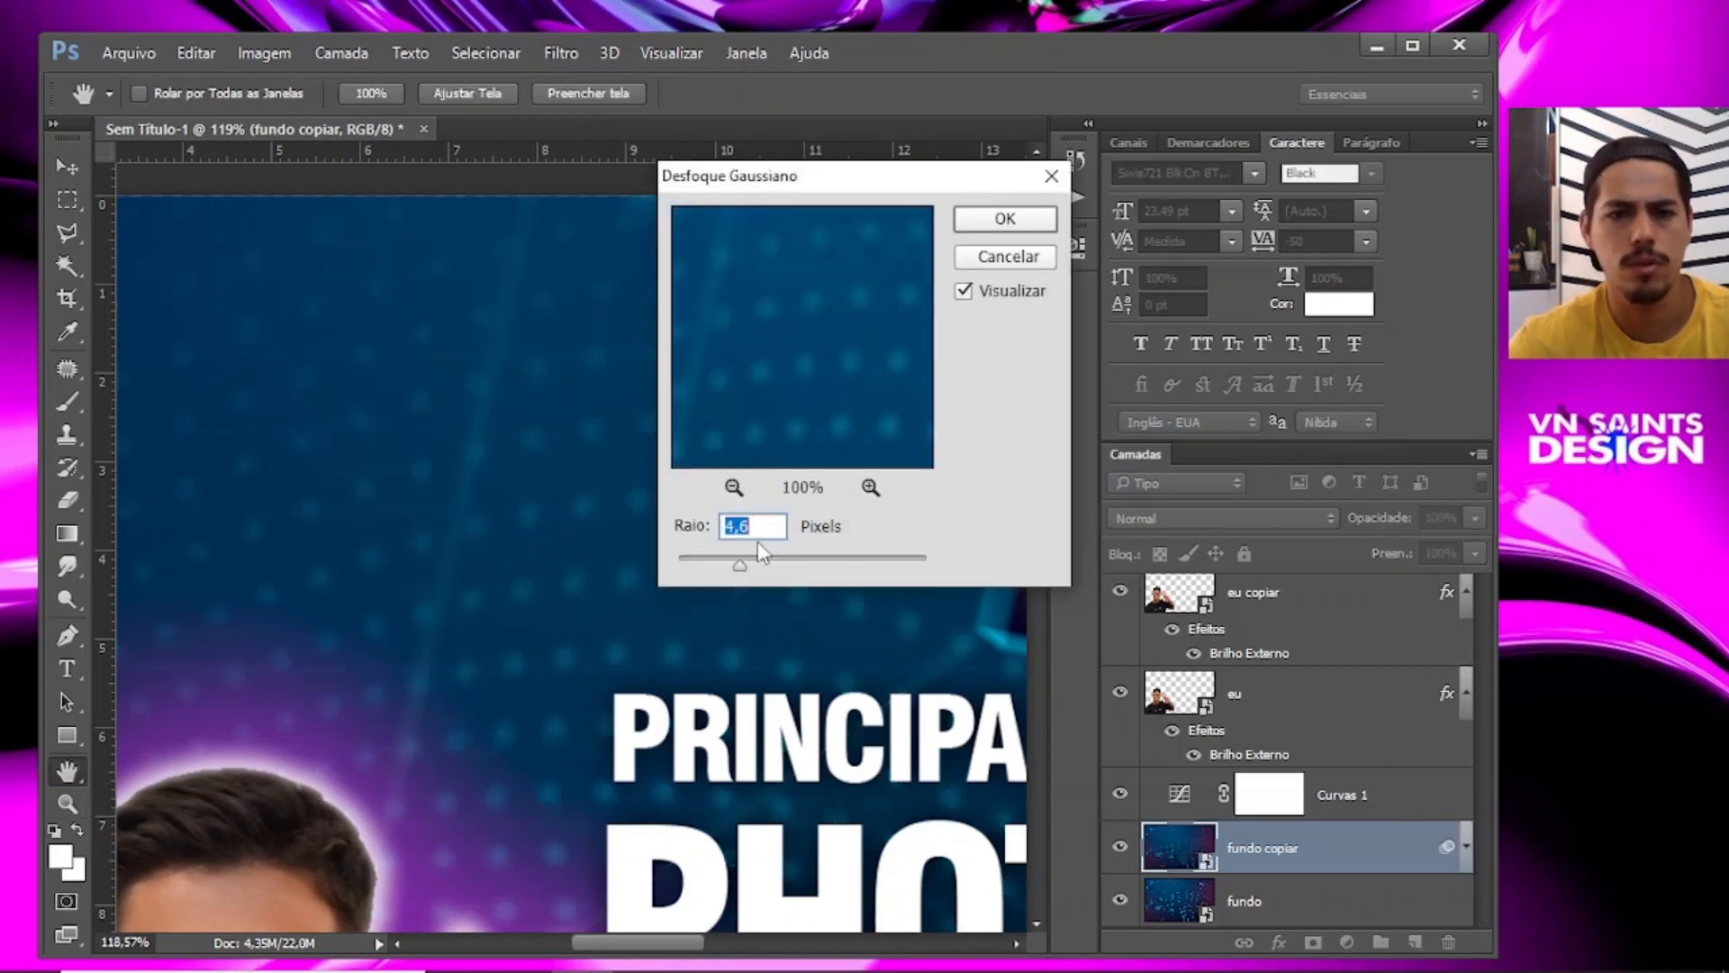
pyautogui.click(715, 561)
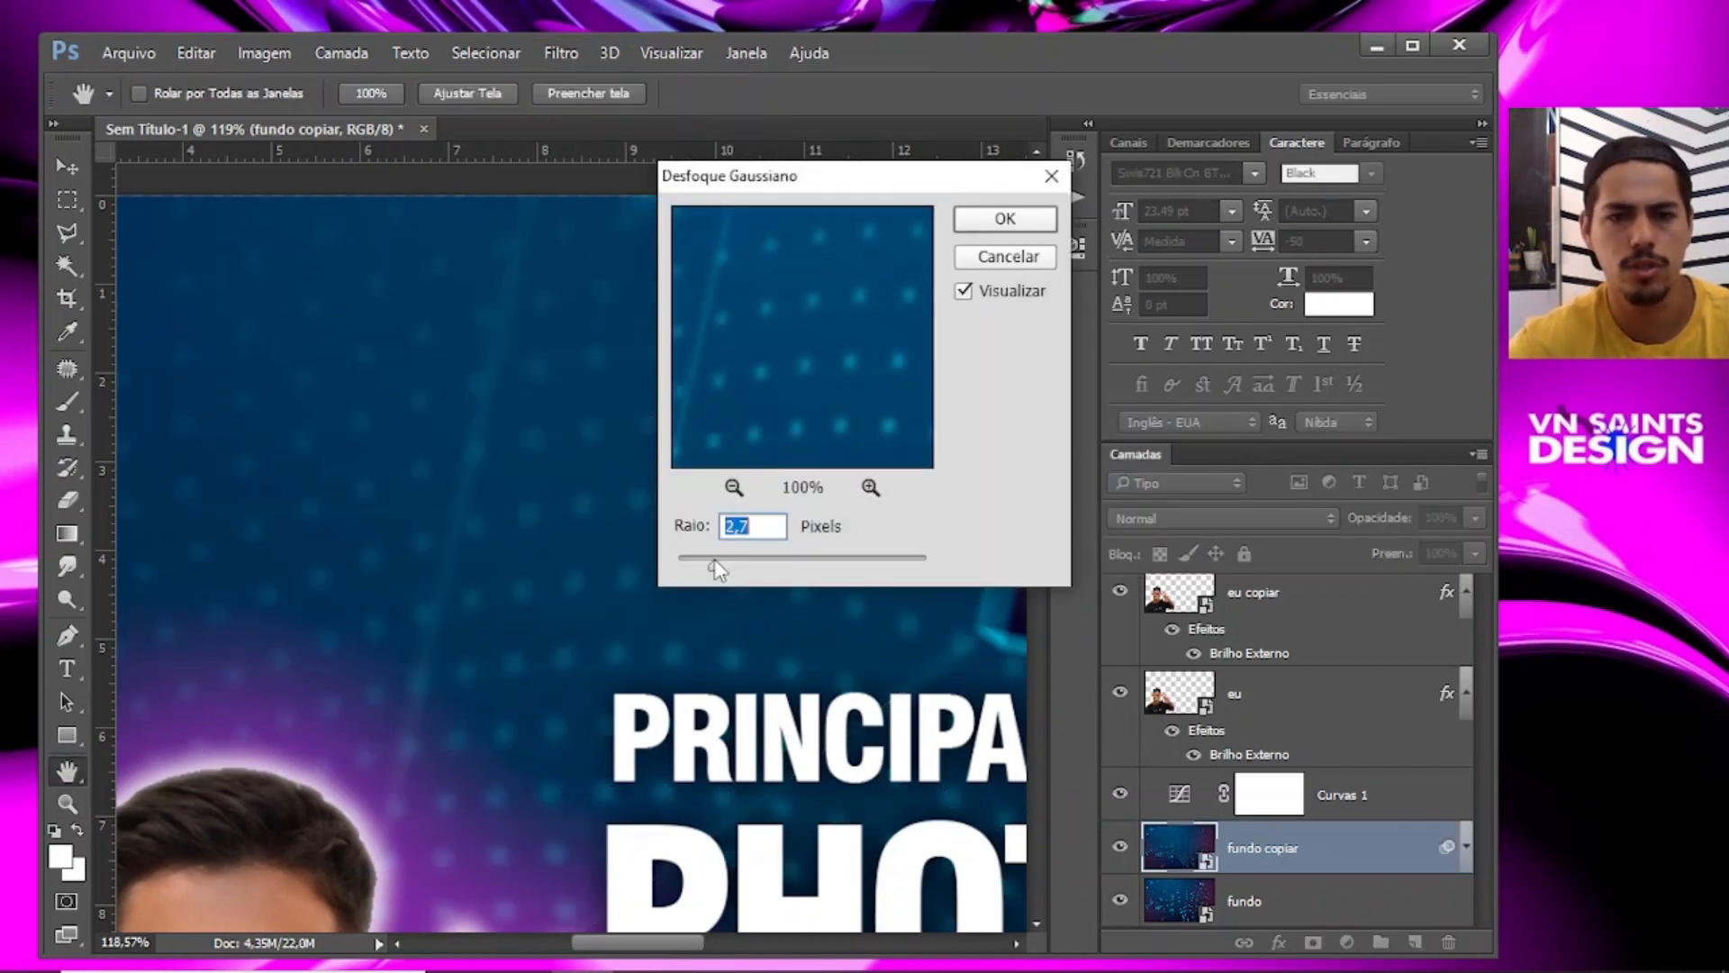
pyautogui.click(962, 294)
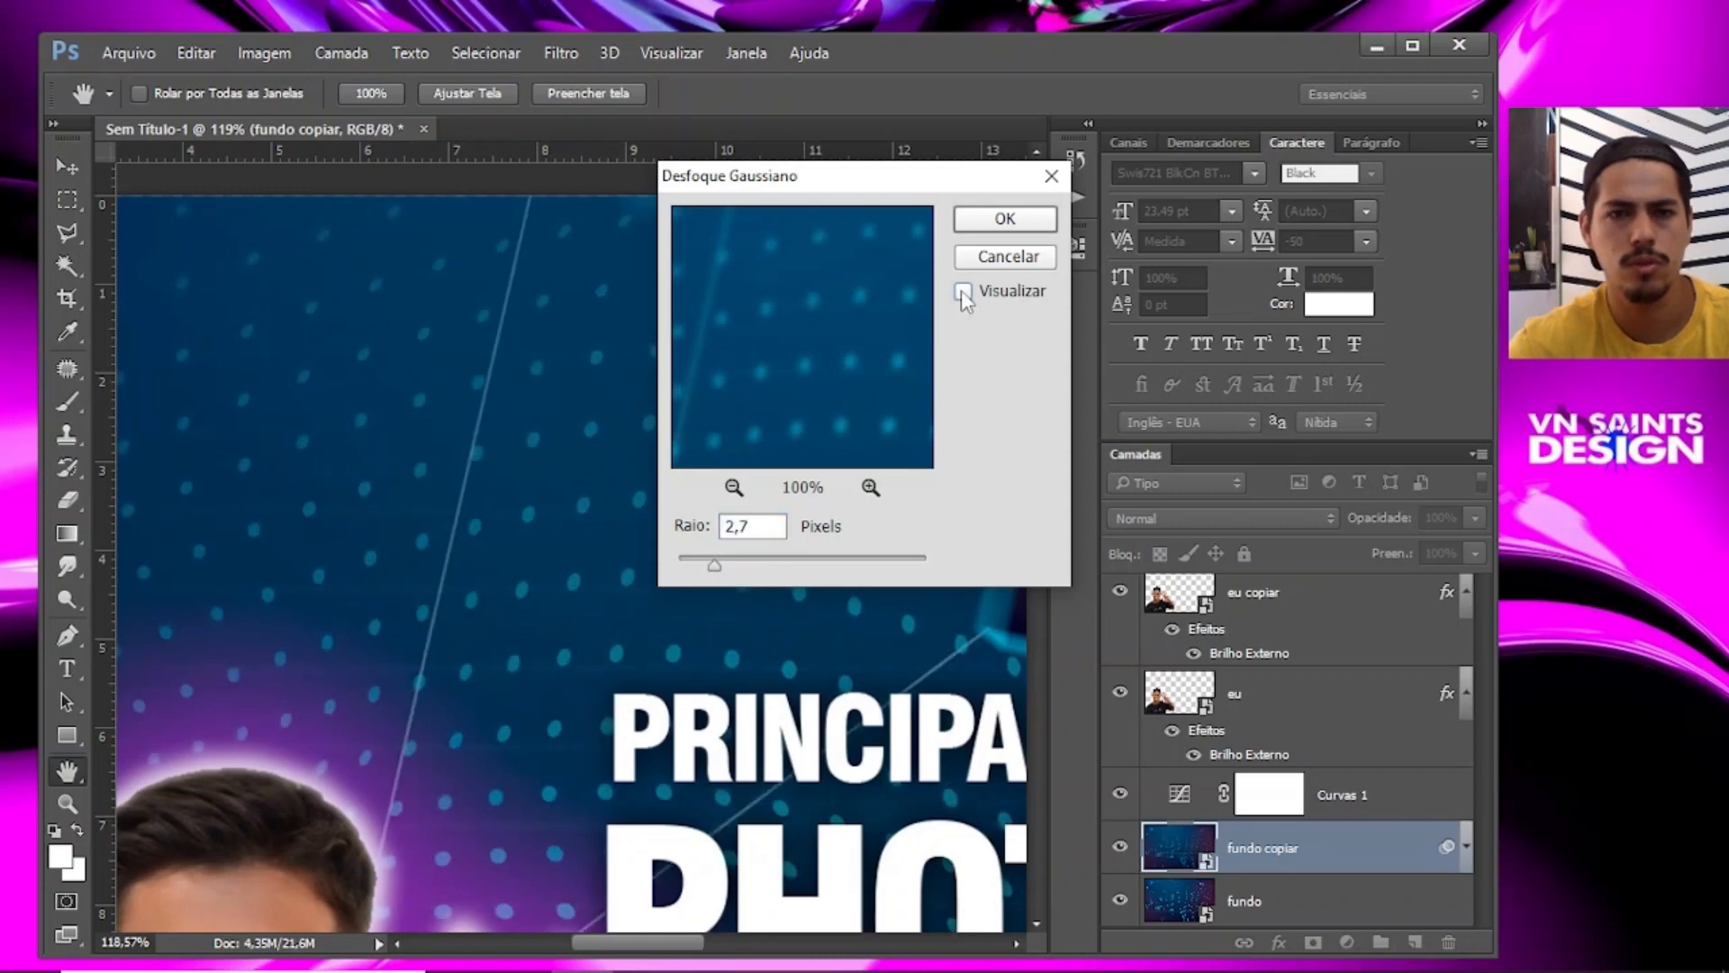
pyautogui.click(1013, 224)
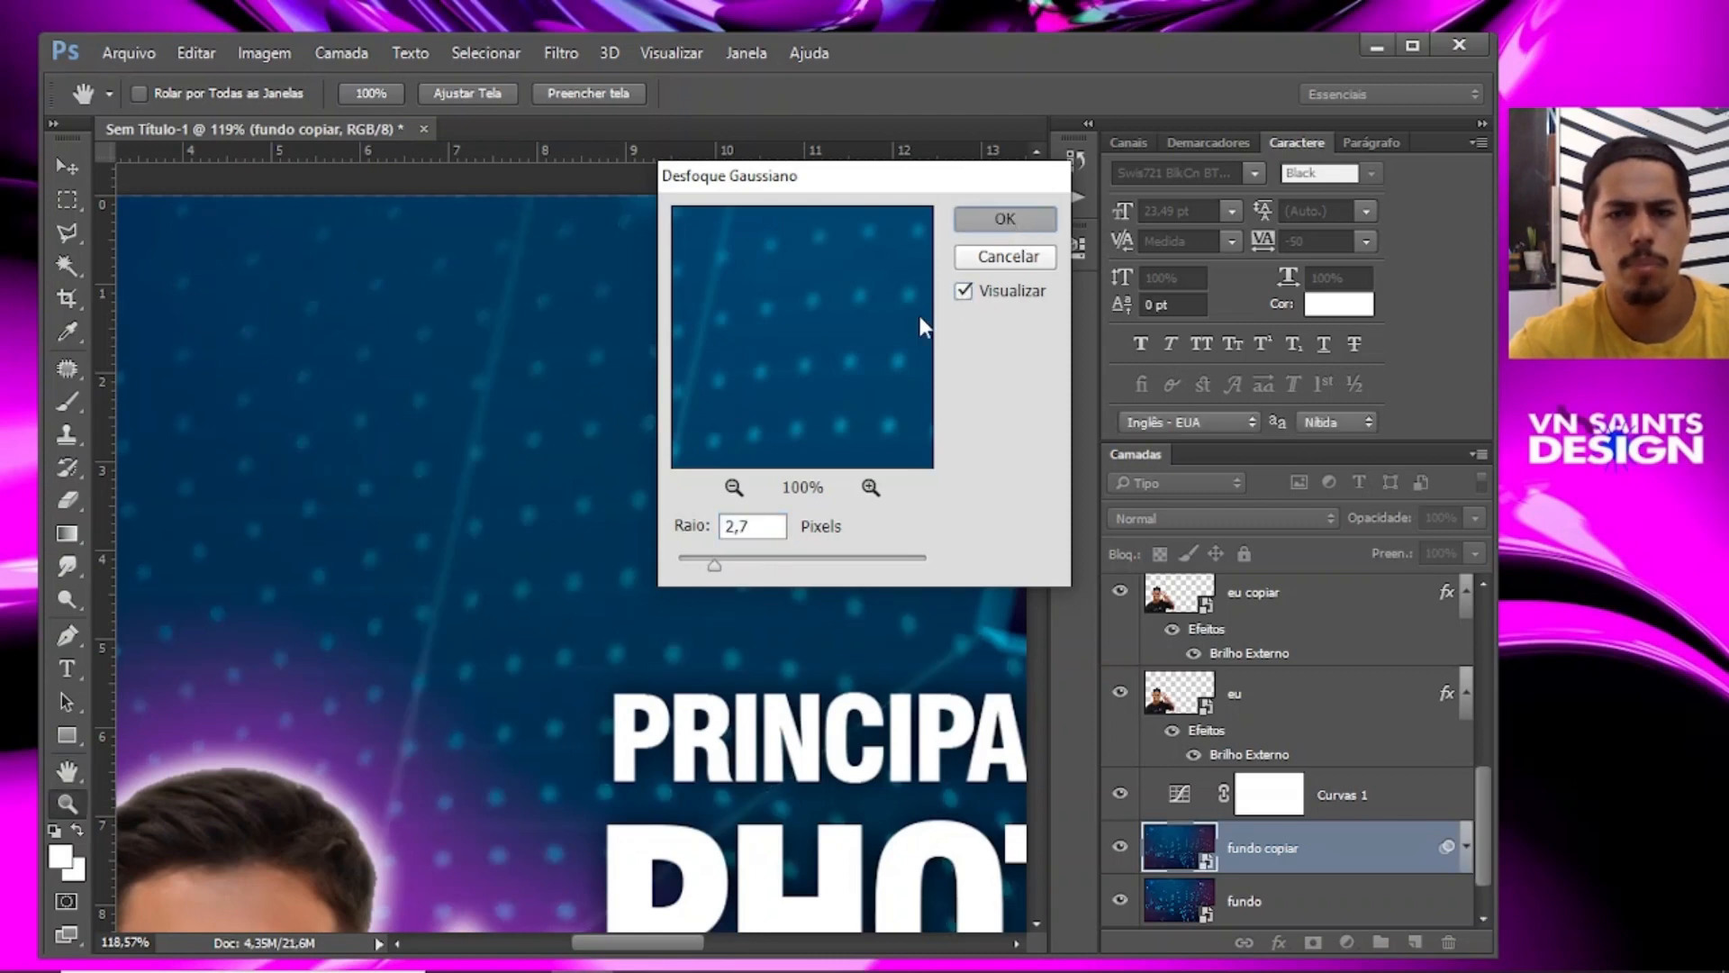
pyautogui.press('z')
pyautogui.moveTo(603, 436); pyautogui.dragTo(400, 428)
pyautogui.moveTo(872, 528); pyautogui.dragTo(707, 518)
pyautogui.moveTo(635, 589); pyautogui.dragTo(728, 601)
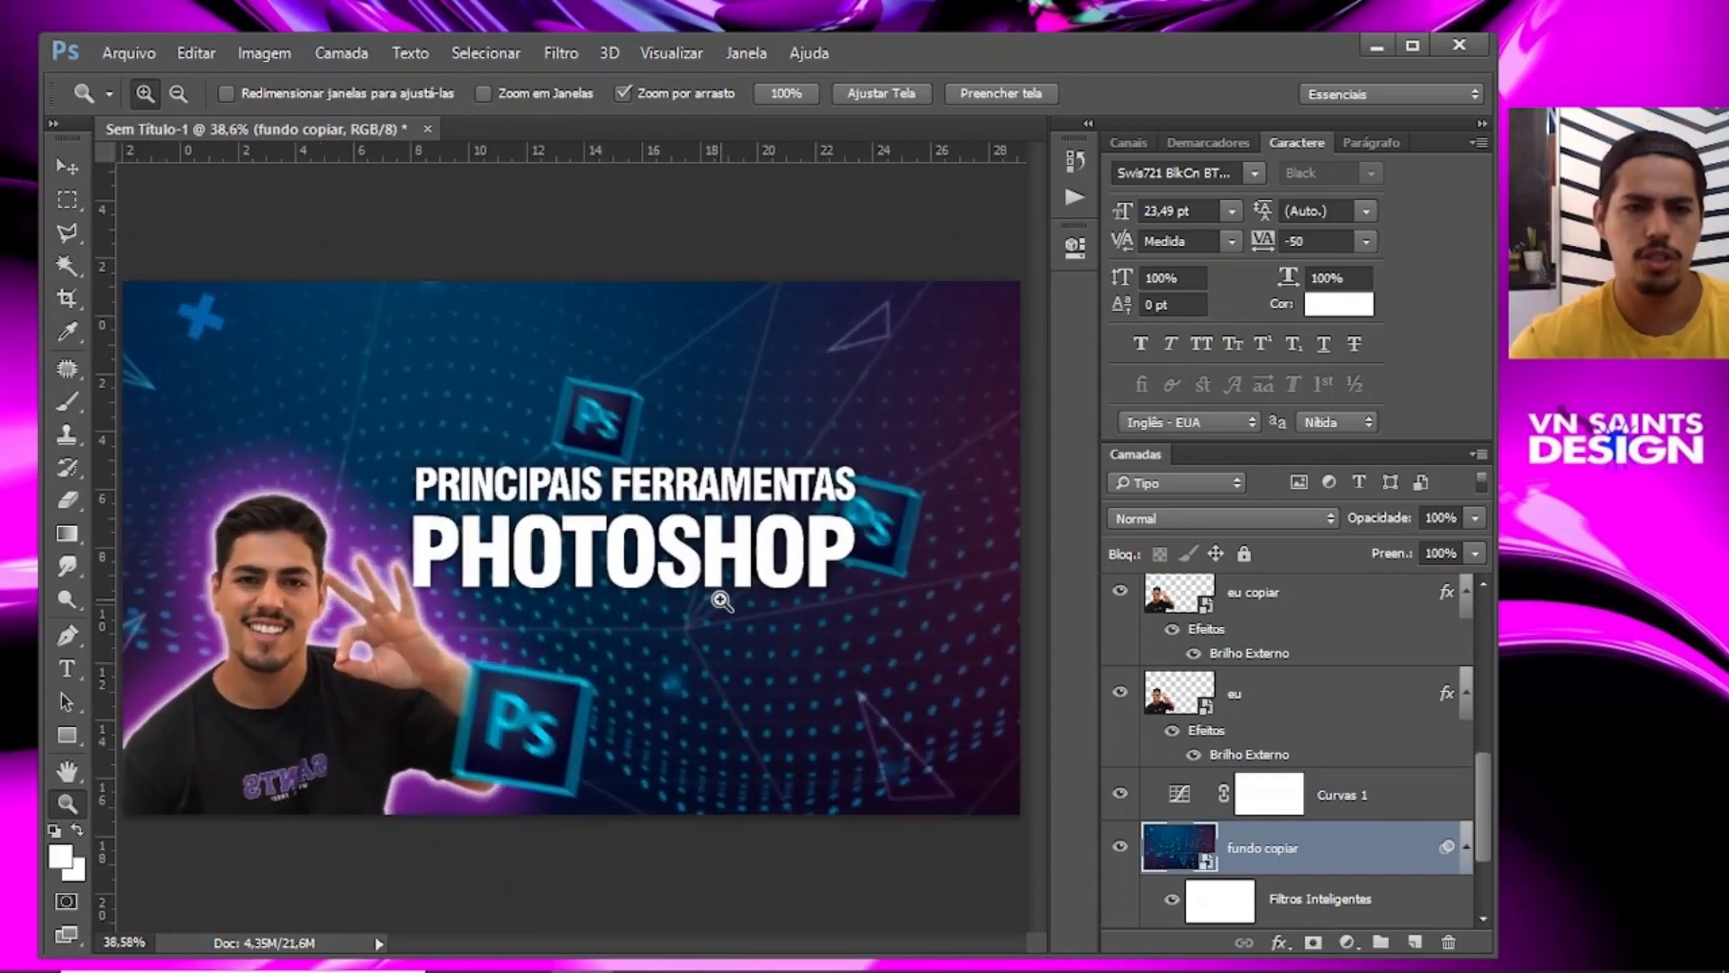
pyautogui.moveTo(457, 568); pyautogui.dragTo(501, 566)
pyautogui.moveTo(527, 457); pyautogui.dragTo(477, 457)
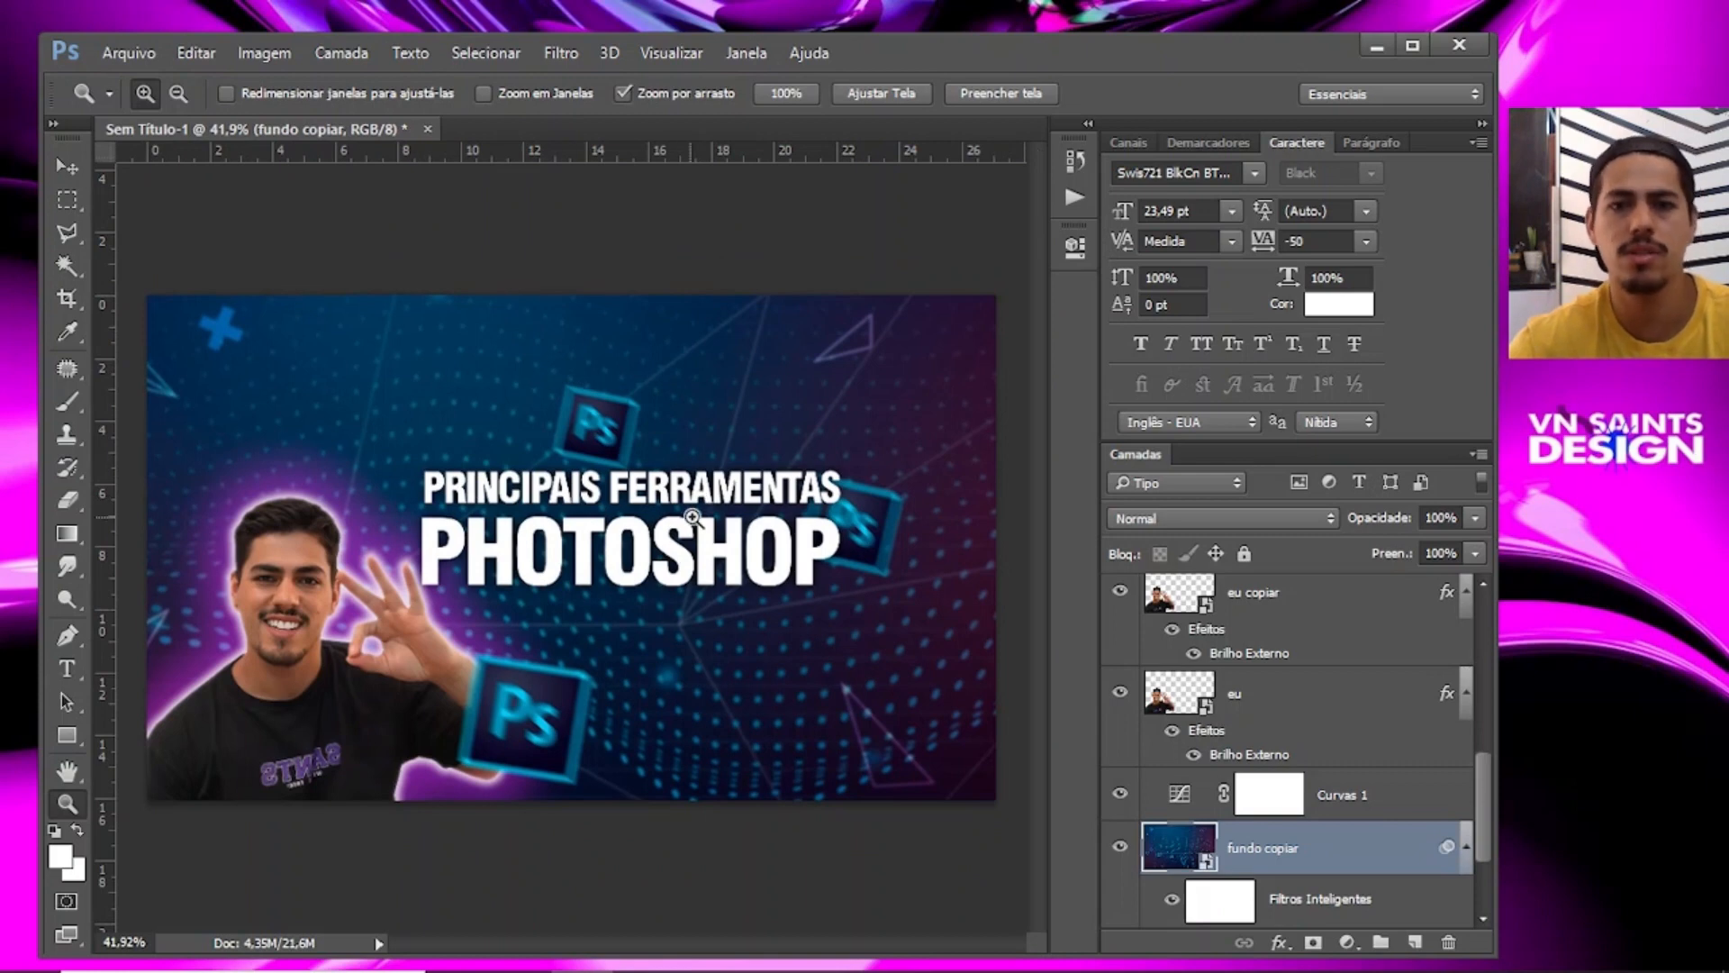
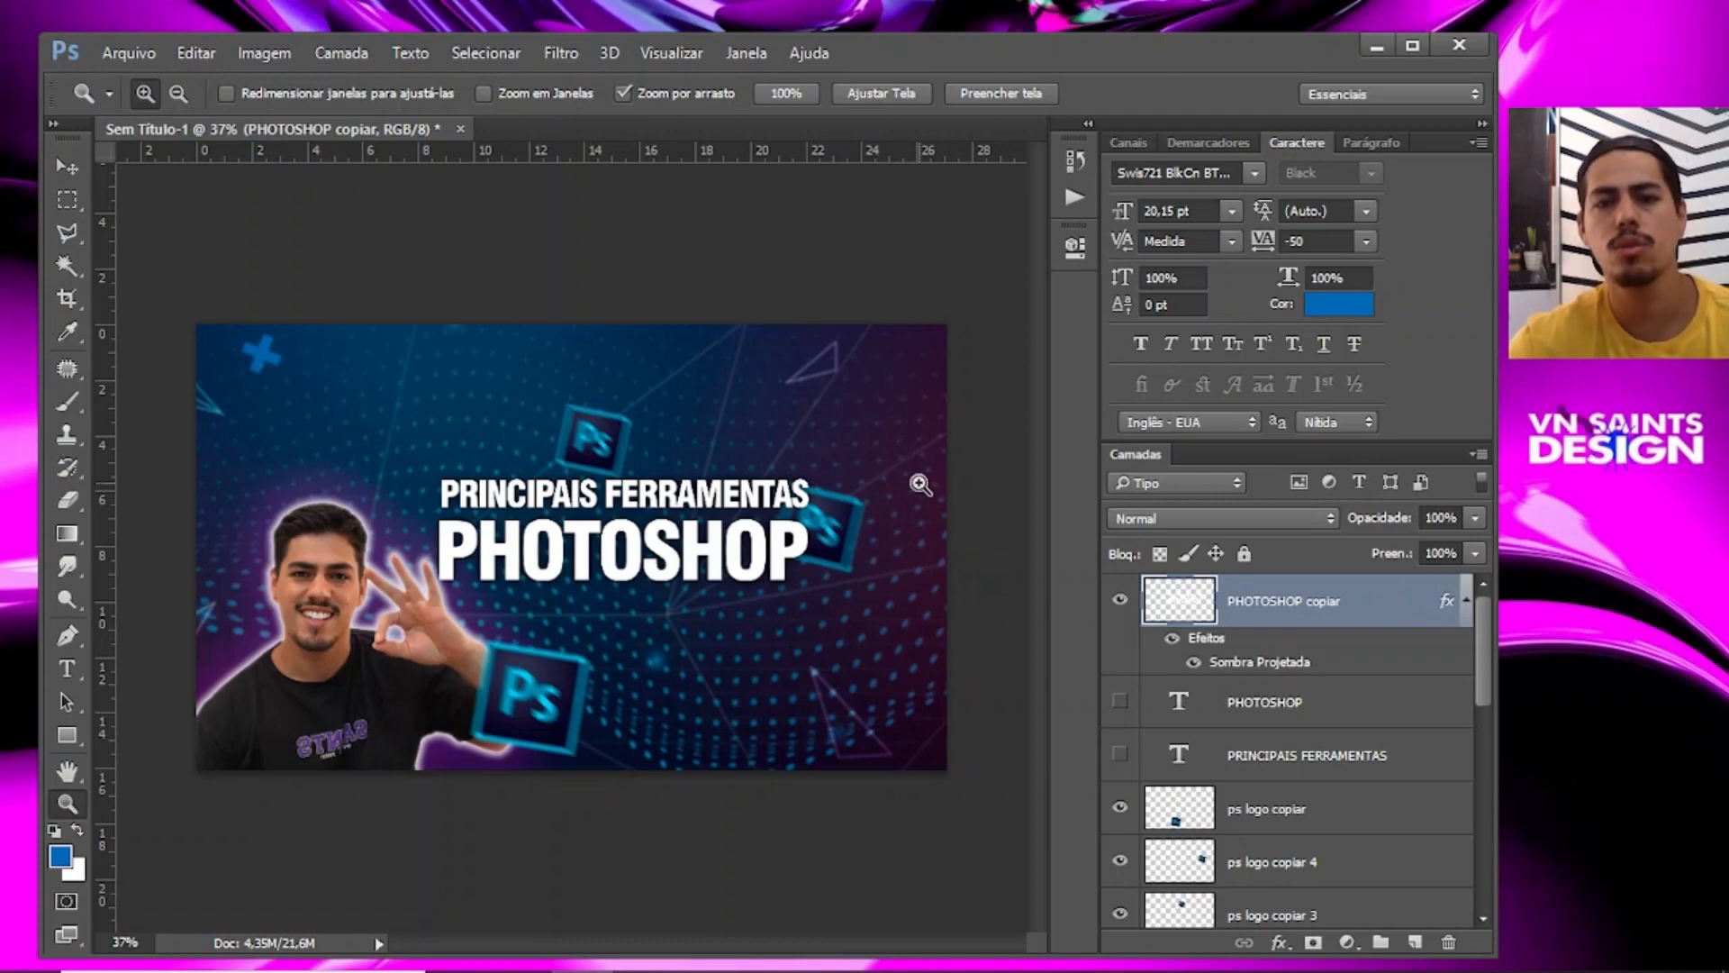
# Create a new empty layer directly above the "Curvas 1" adjustment layer.
pyautogui.moveTo(919, 486); pyautogui.dragTo(944, 560)
pyautogui.scroll(-8, 1350, 793)
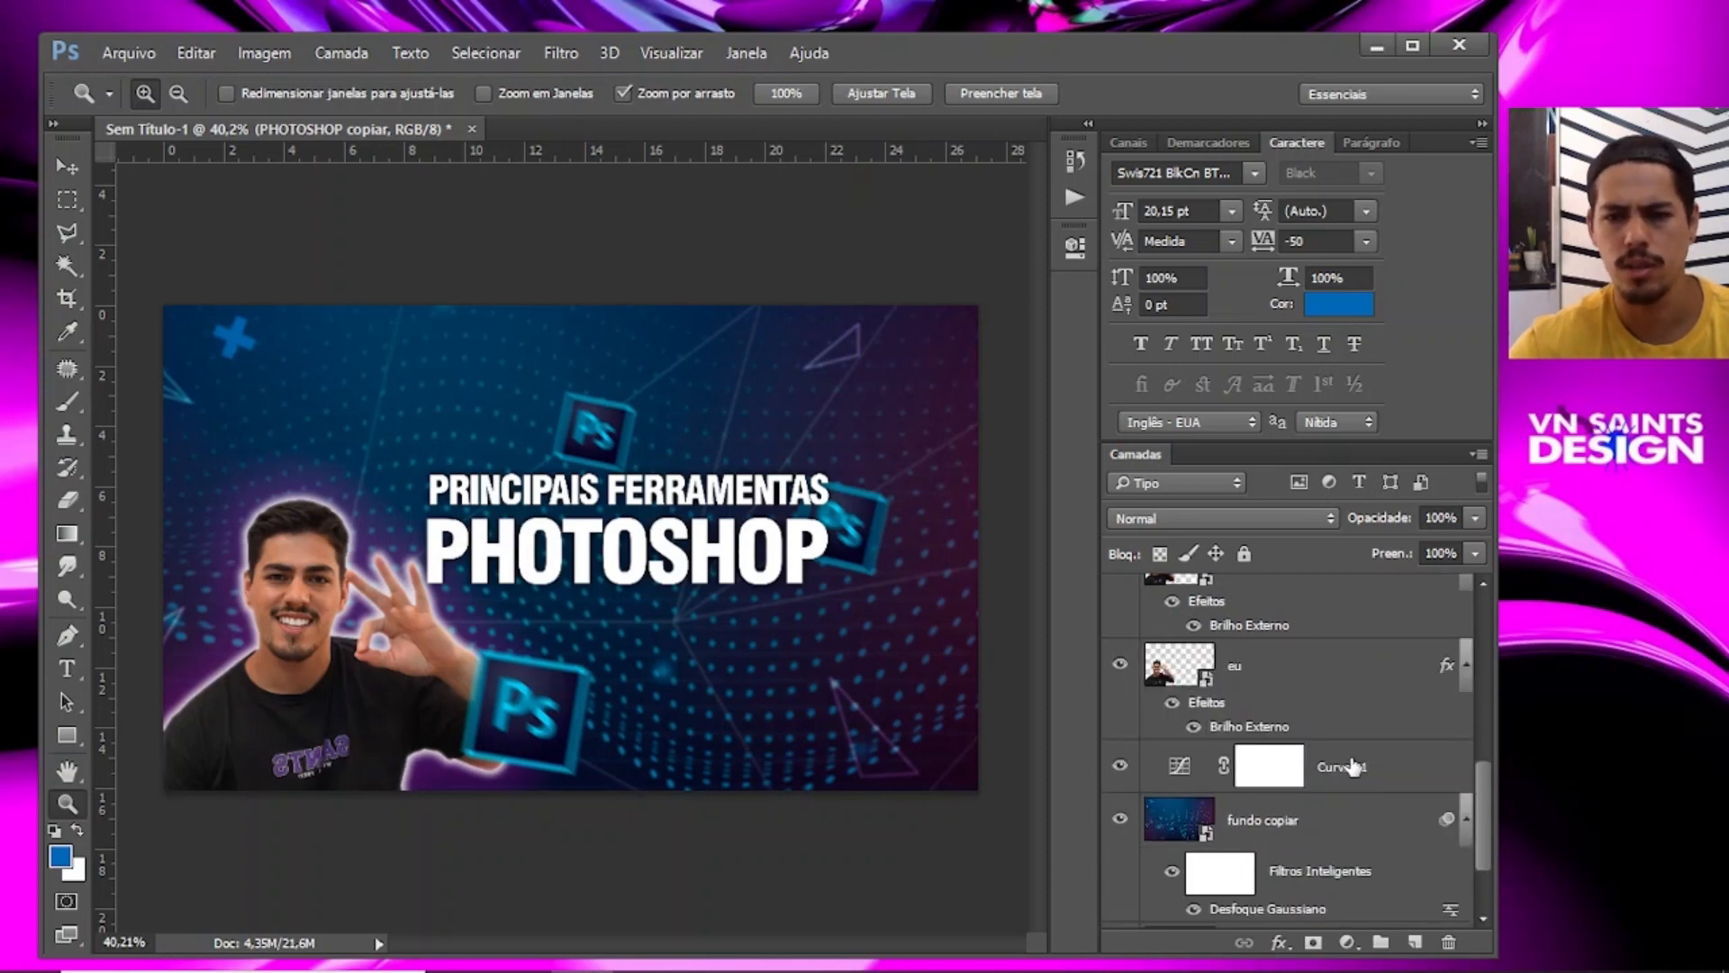
pyautogui.click(1171, 821)
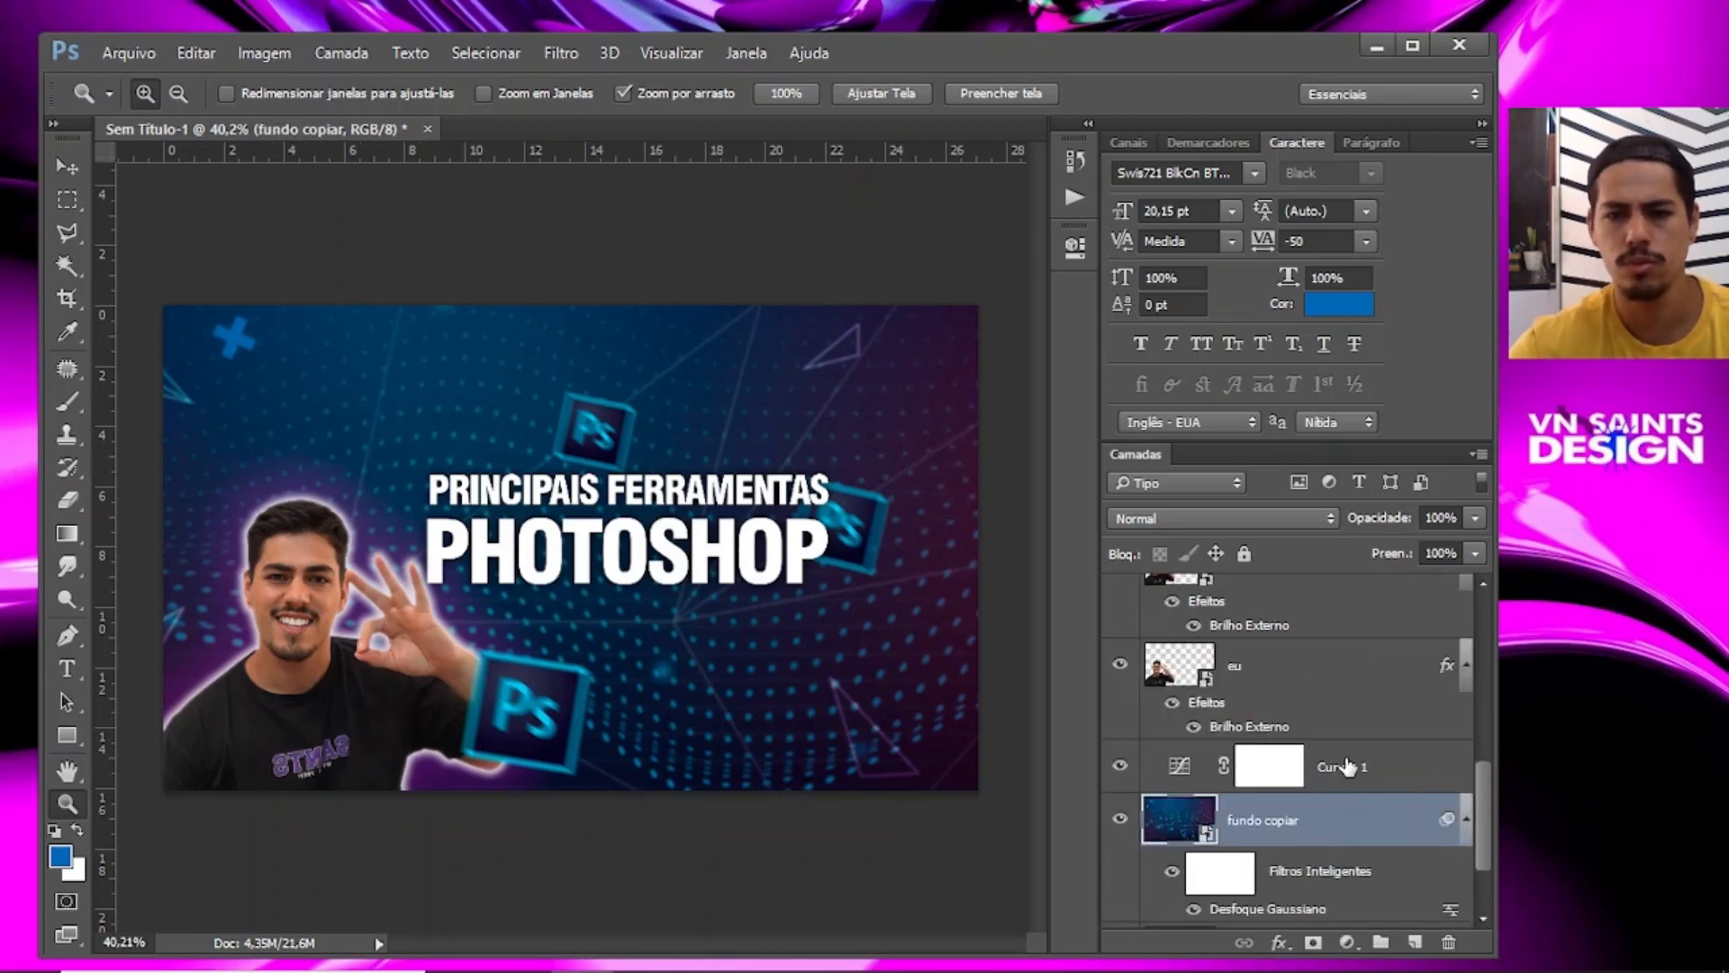
pyautogui.click(1349, 766)
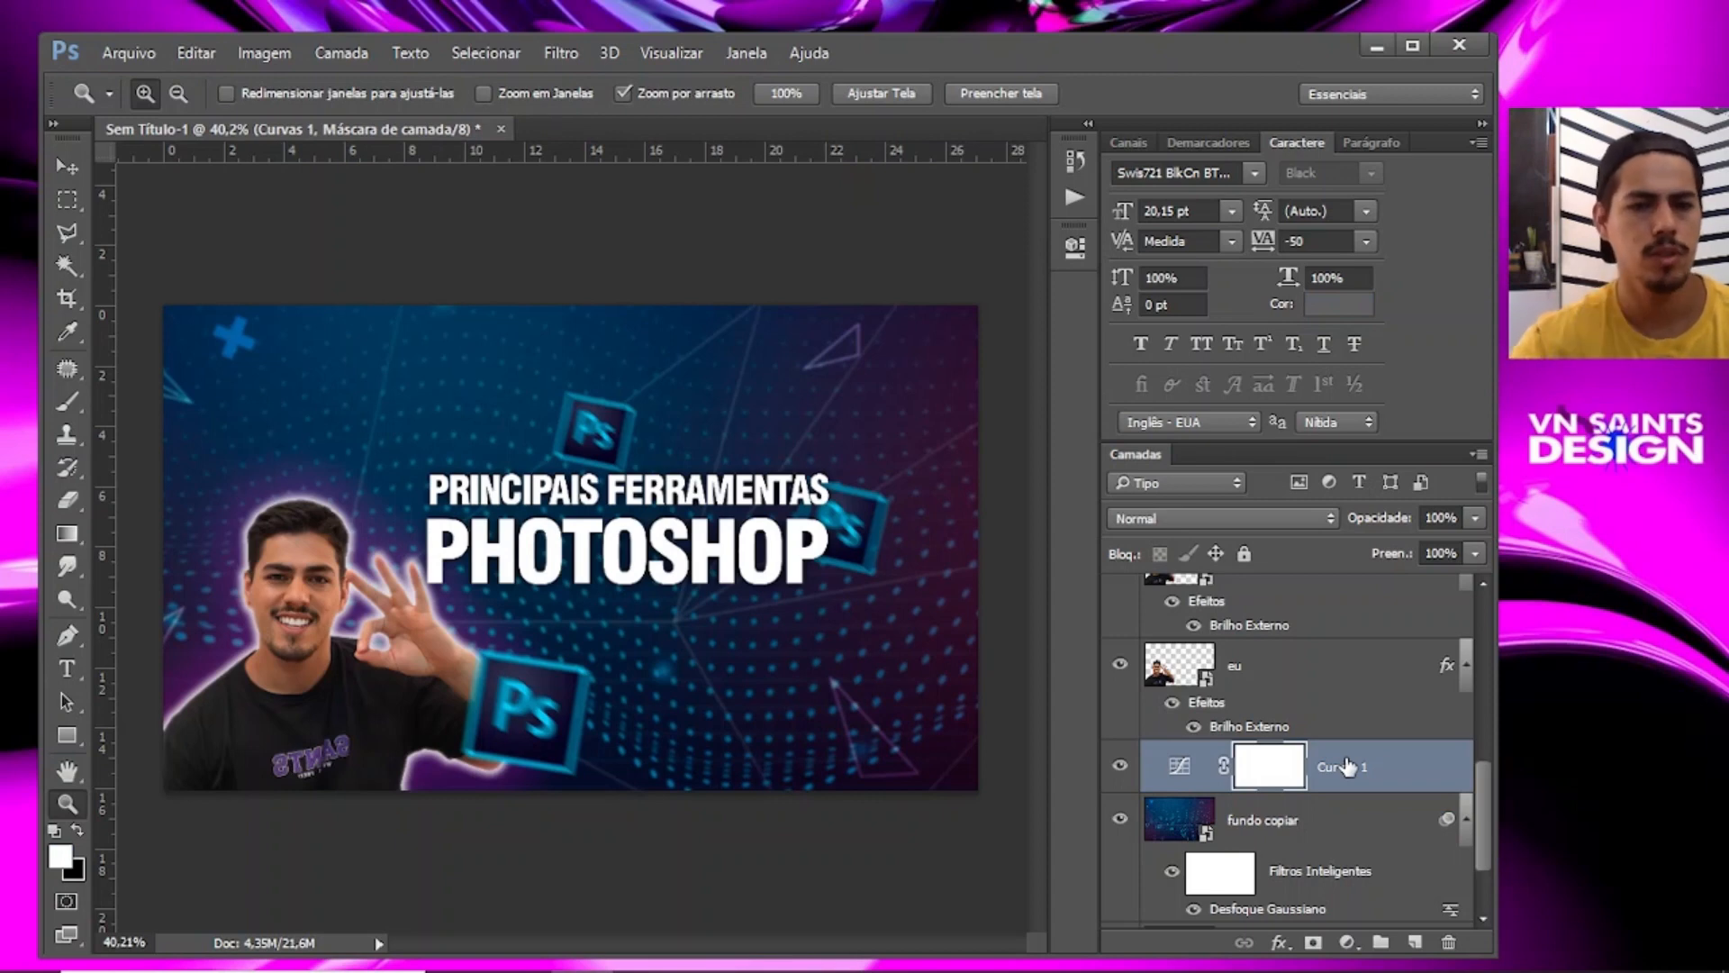
pyautogui.hotkey('ctrl', 'shift', 'n')
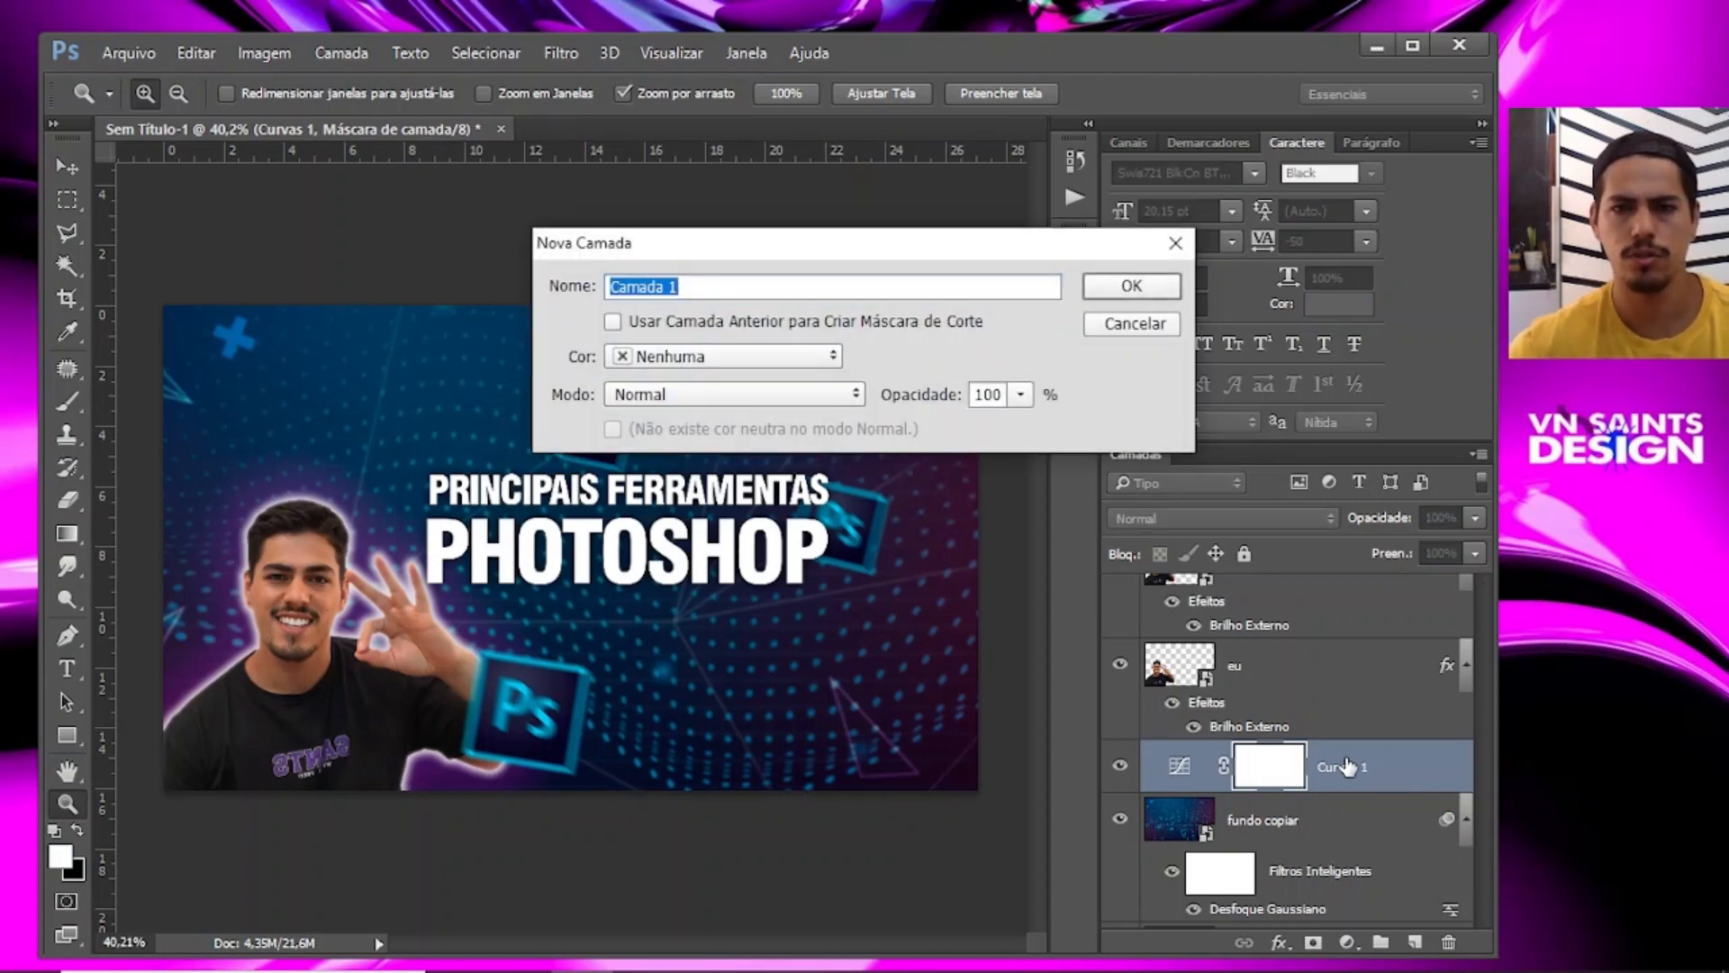
pyautogui.press('Return')
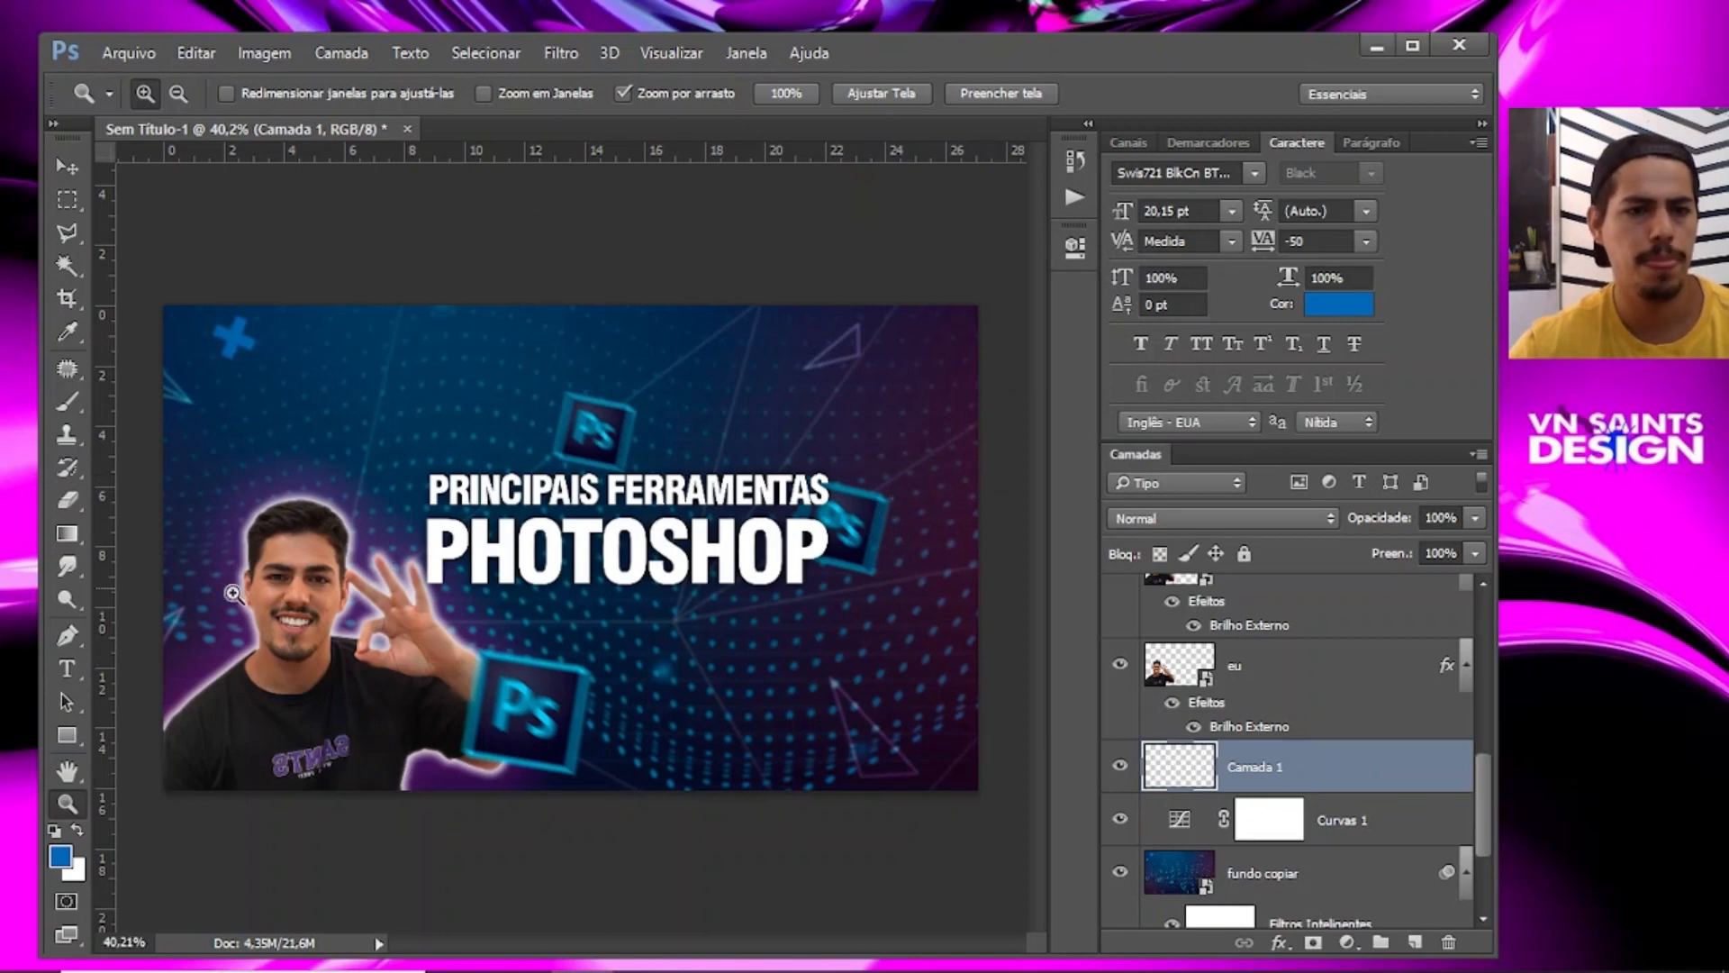
# Fill "Camada 1" with a brighter blue foreground-to-transparent linear gradient running from the canvas's right edge inward past the middle.
pyautogui.click(60, 856)
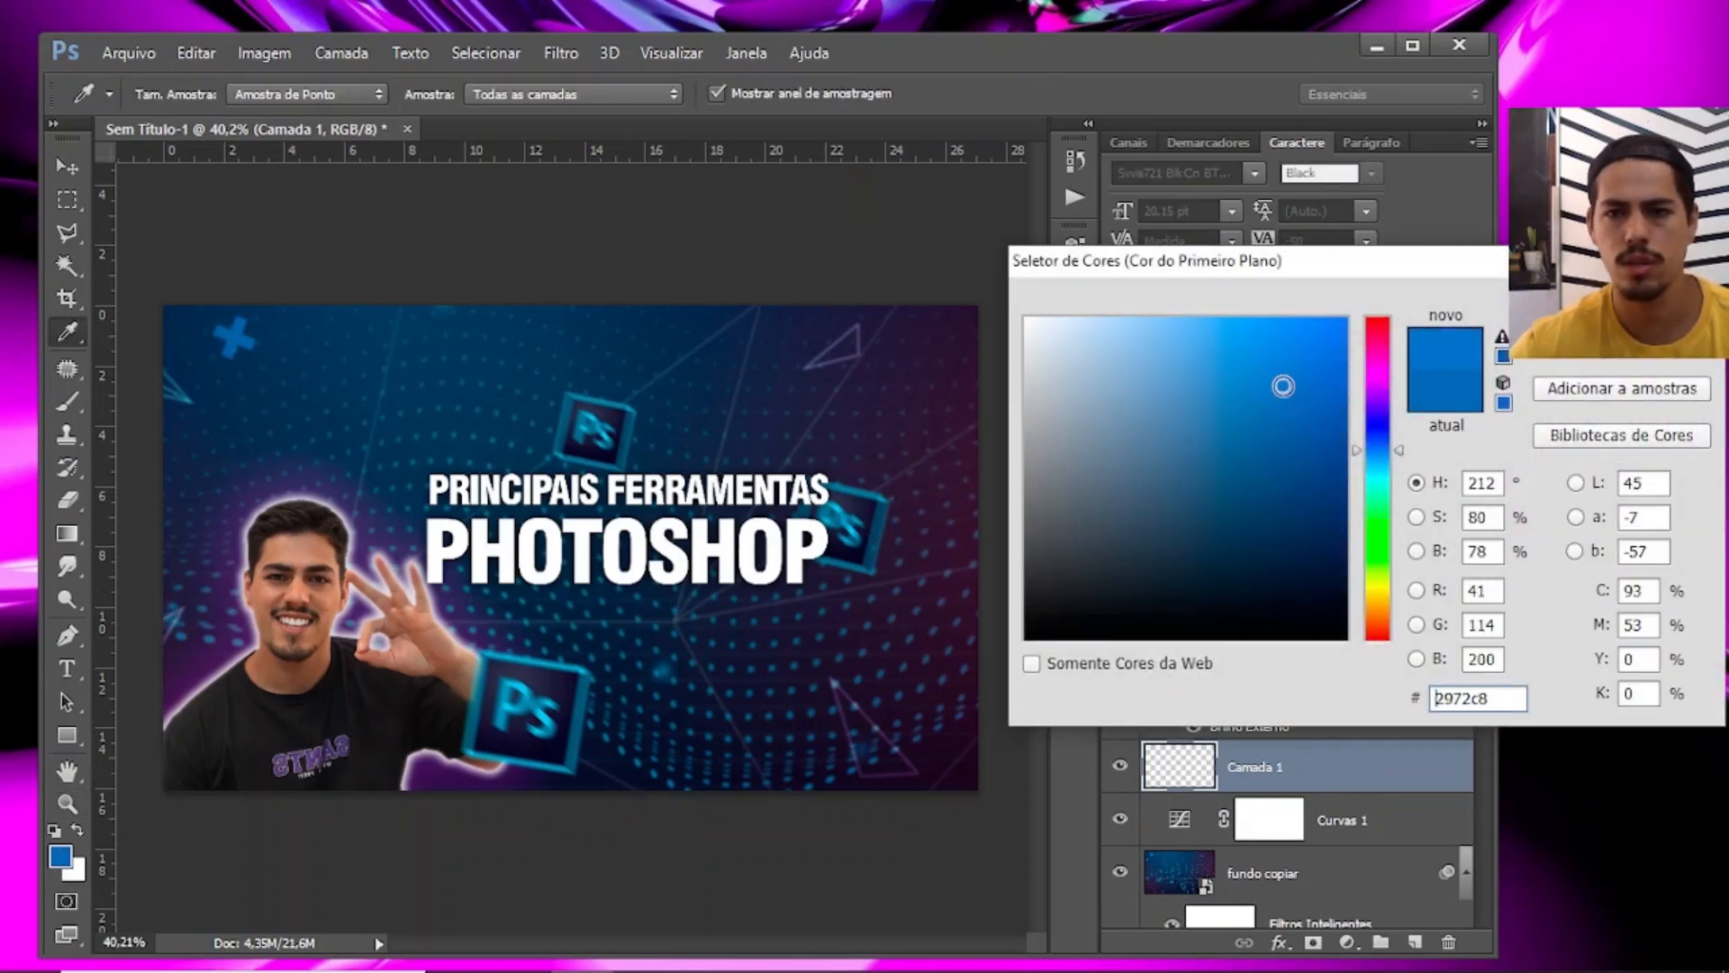
pyautogui.moveTo(1284, 386); pyautogui.dragTo(1290, 367)
pyautogui.press('Return')
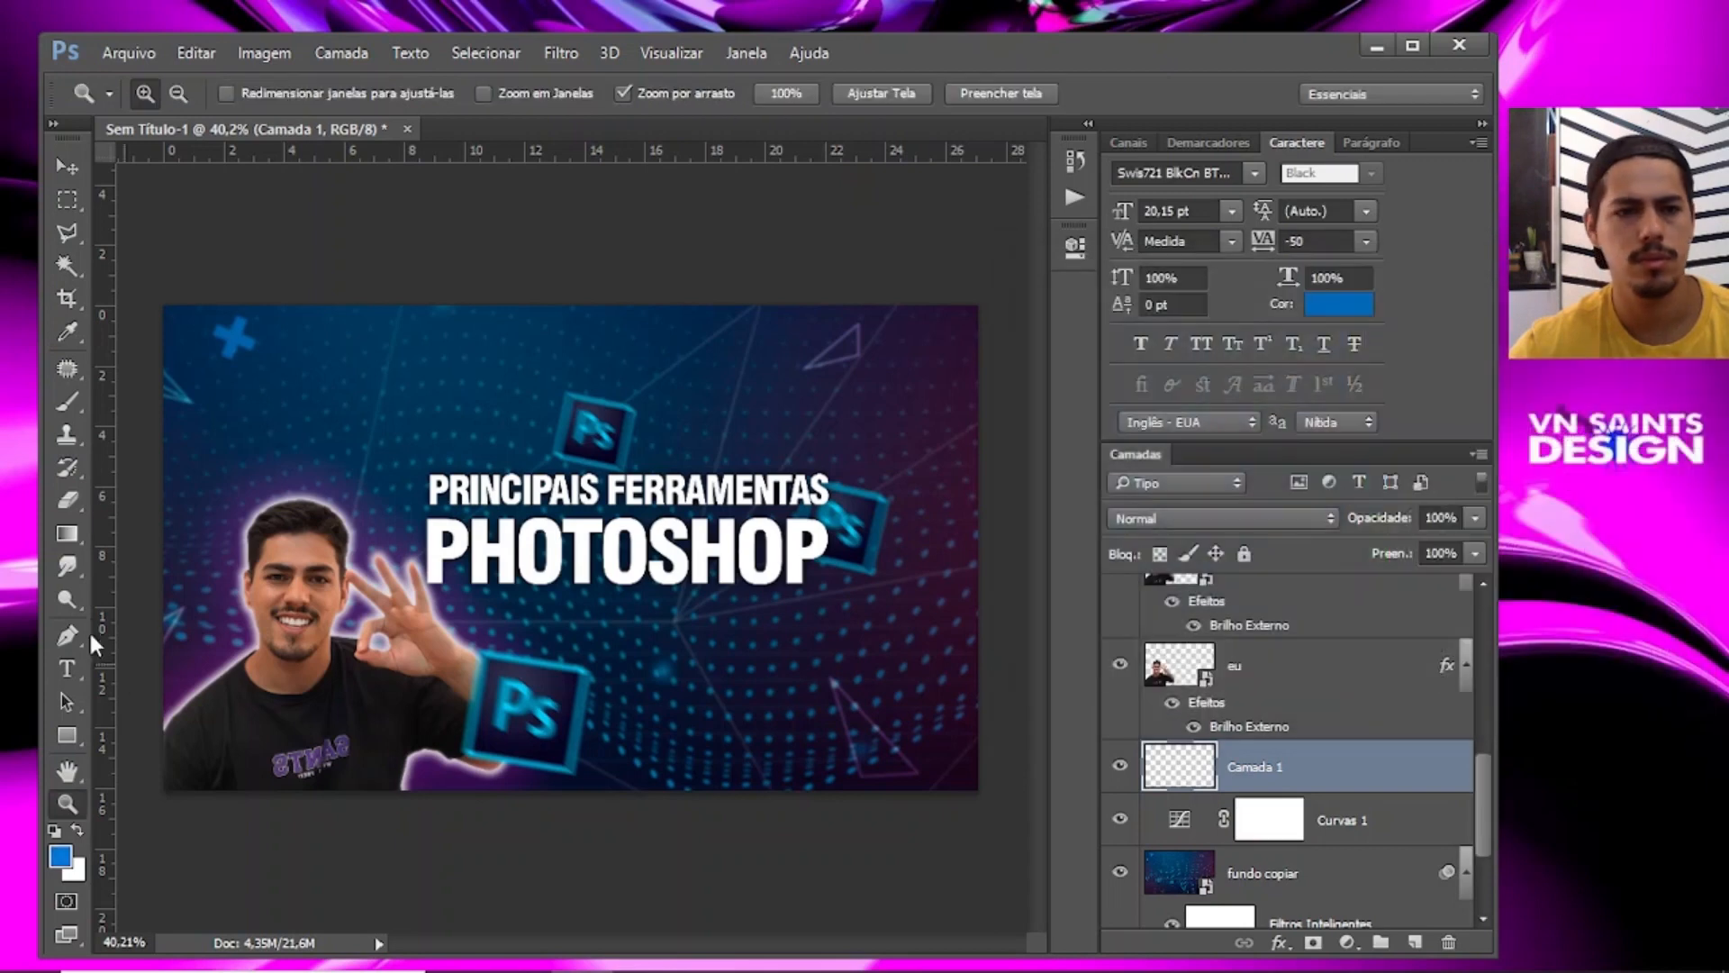
pyautogui.click(68, 533)
pyautogui.click(172, 93)
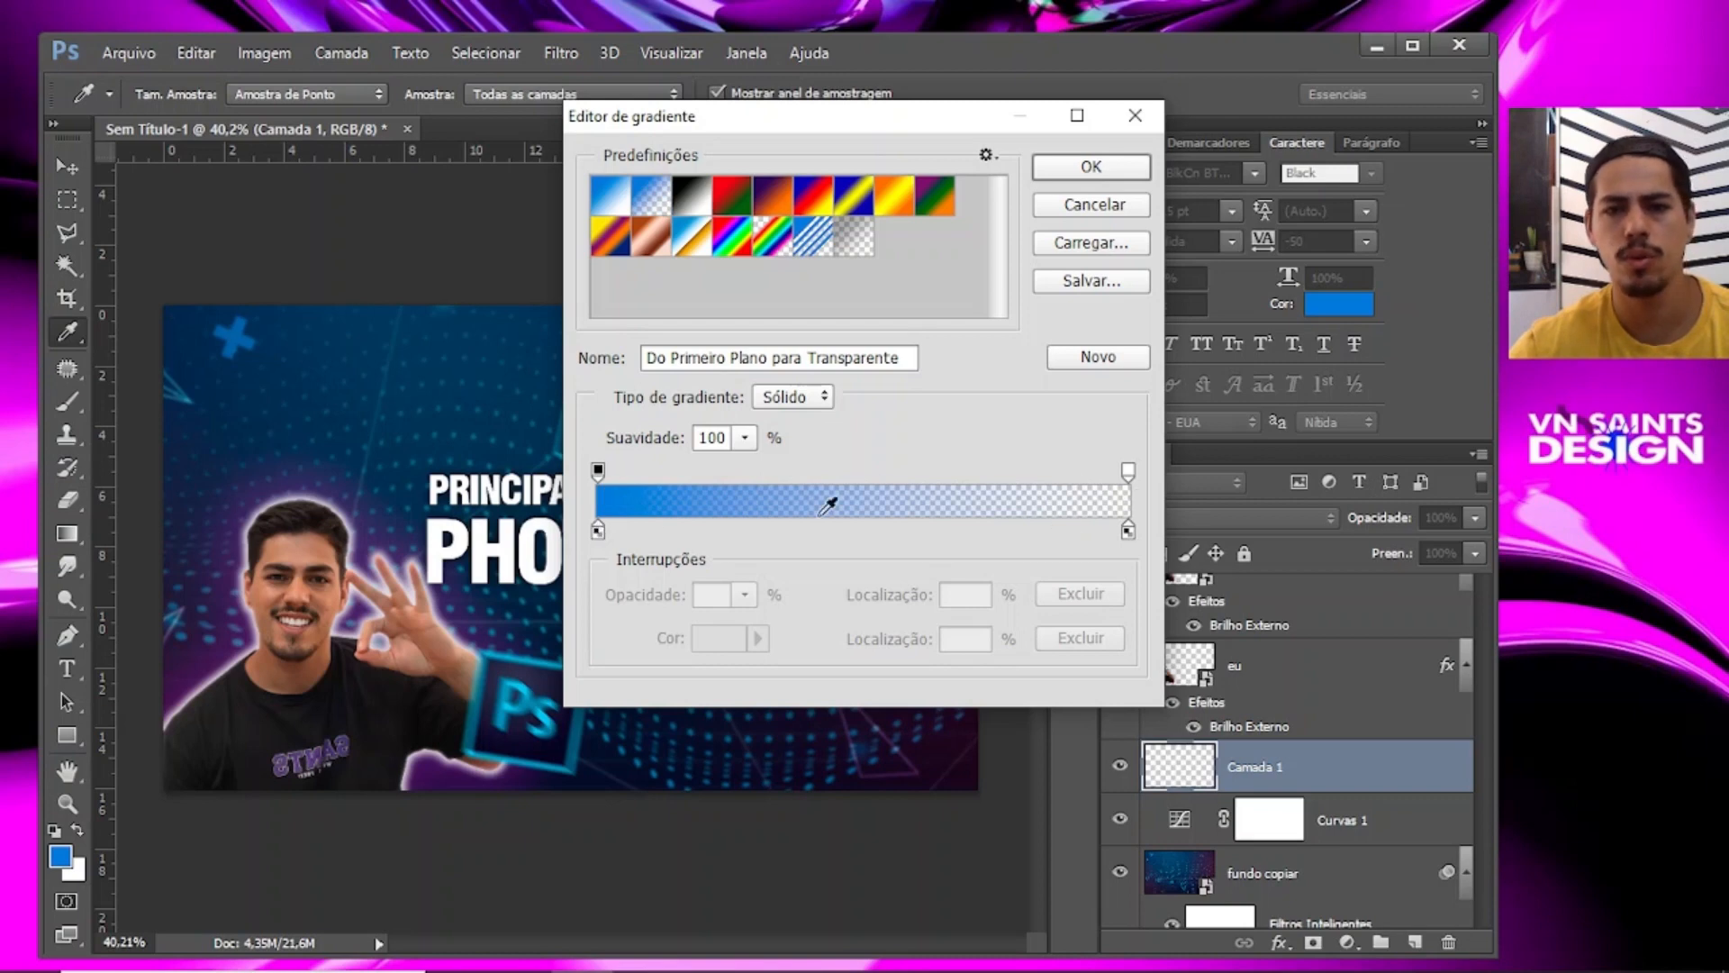
pyautogui.click(1091, 168)
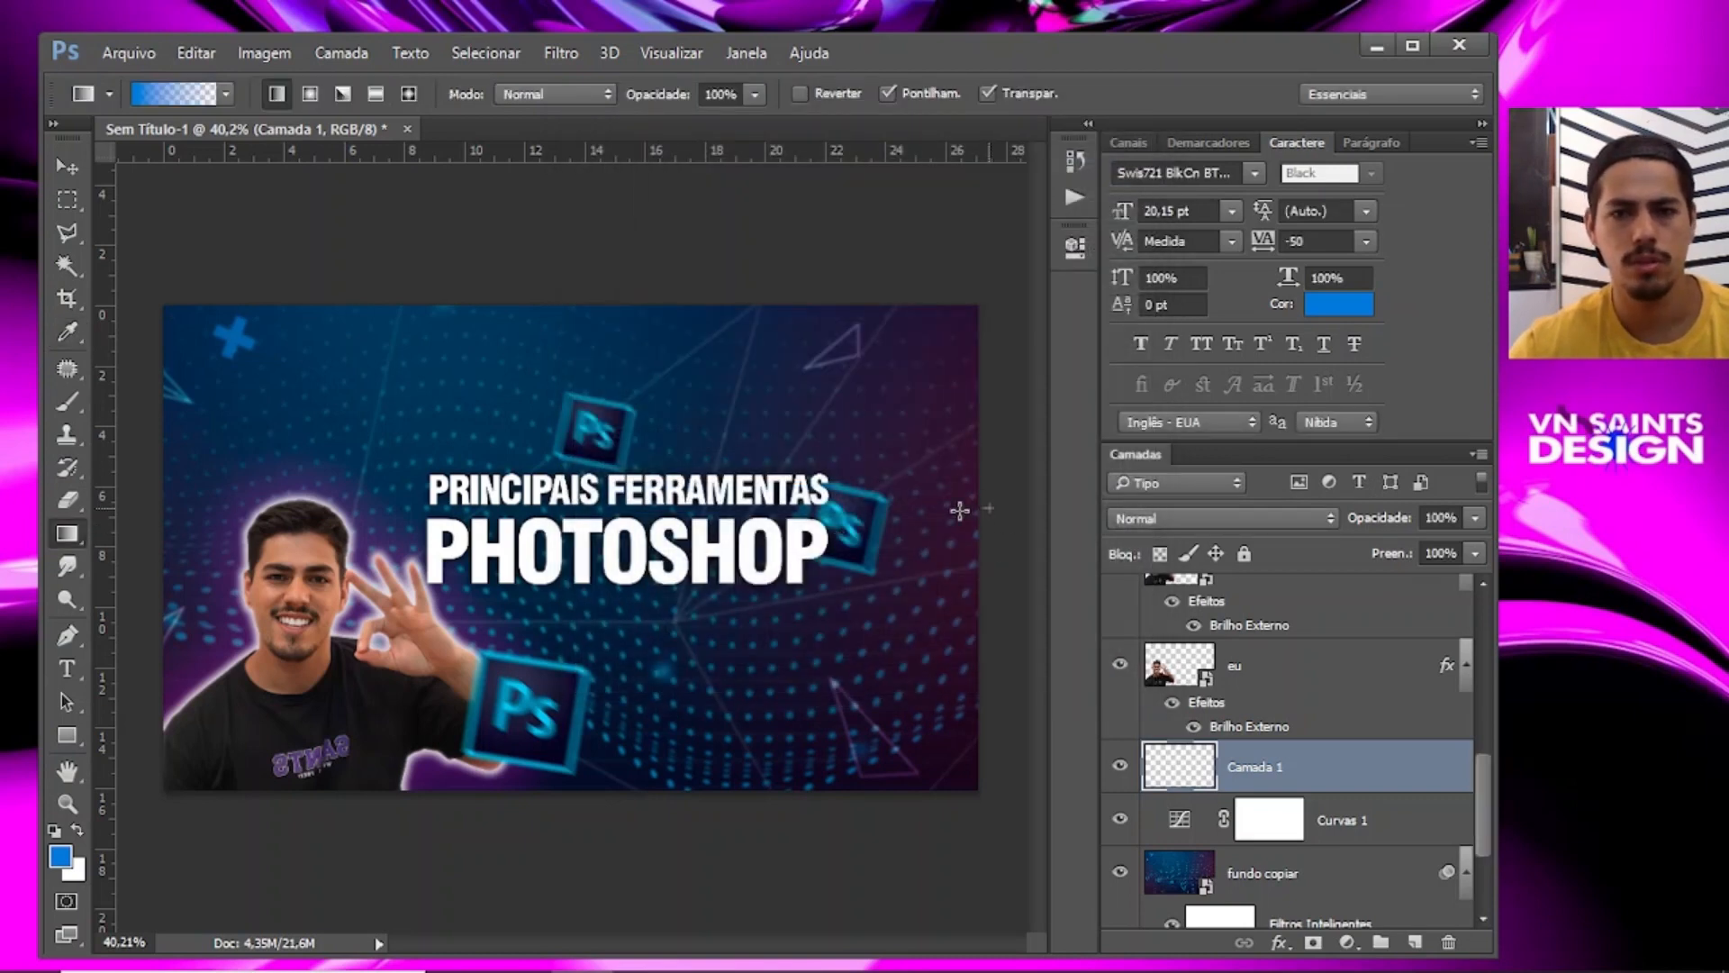
pyautogui.moveTo(960, 511); pyautogui.dragTo(556, 544)
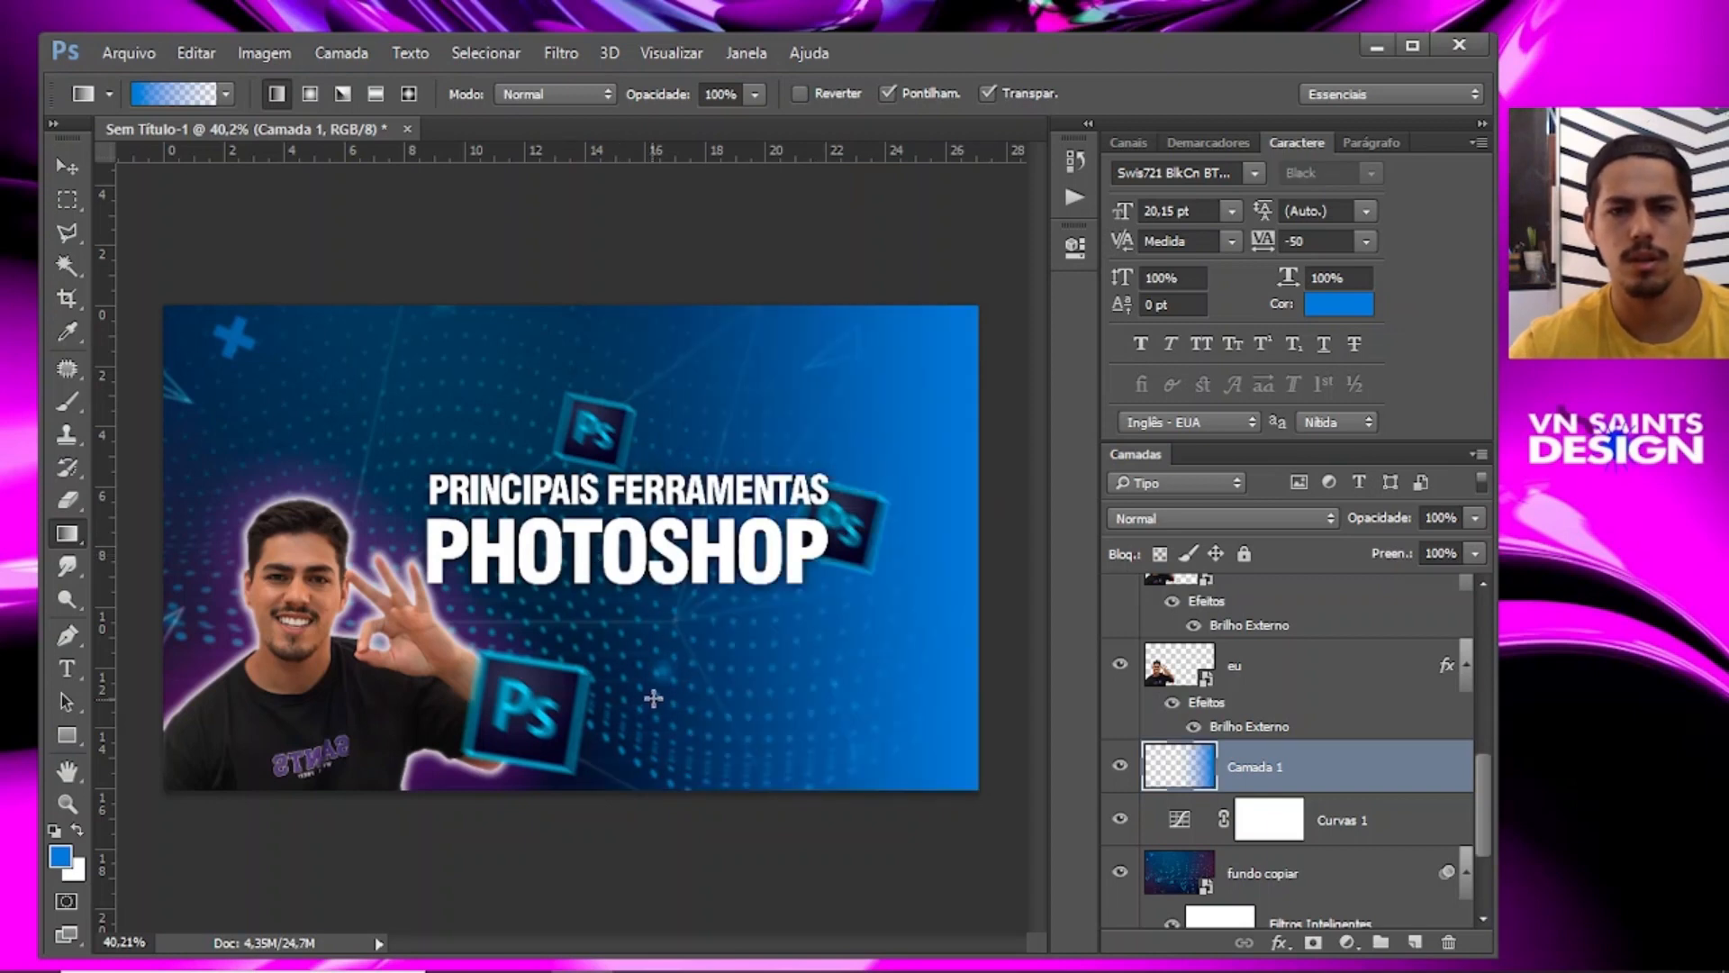
# Set the gradient layer's opacity to 63% and its blend mode to Cor, toggling its visibility to compare.
pyautogui.click(68, 167)
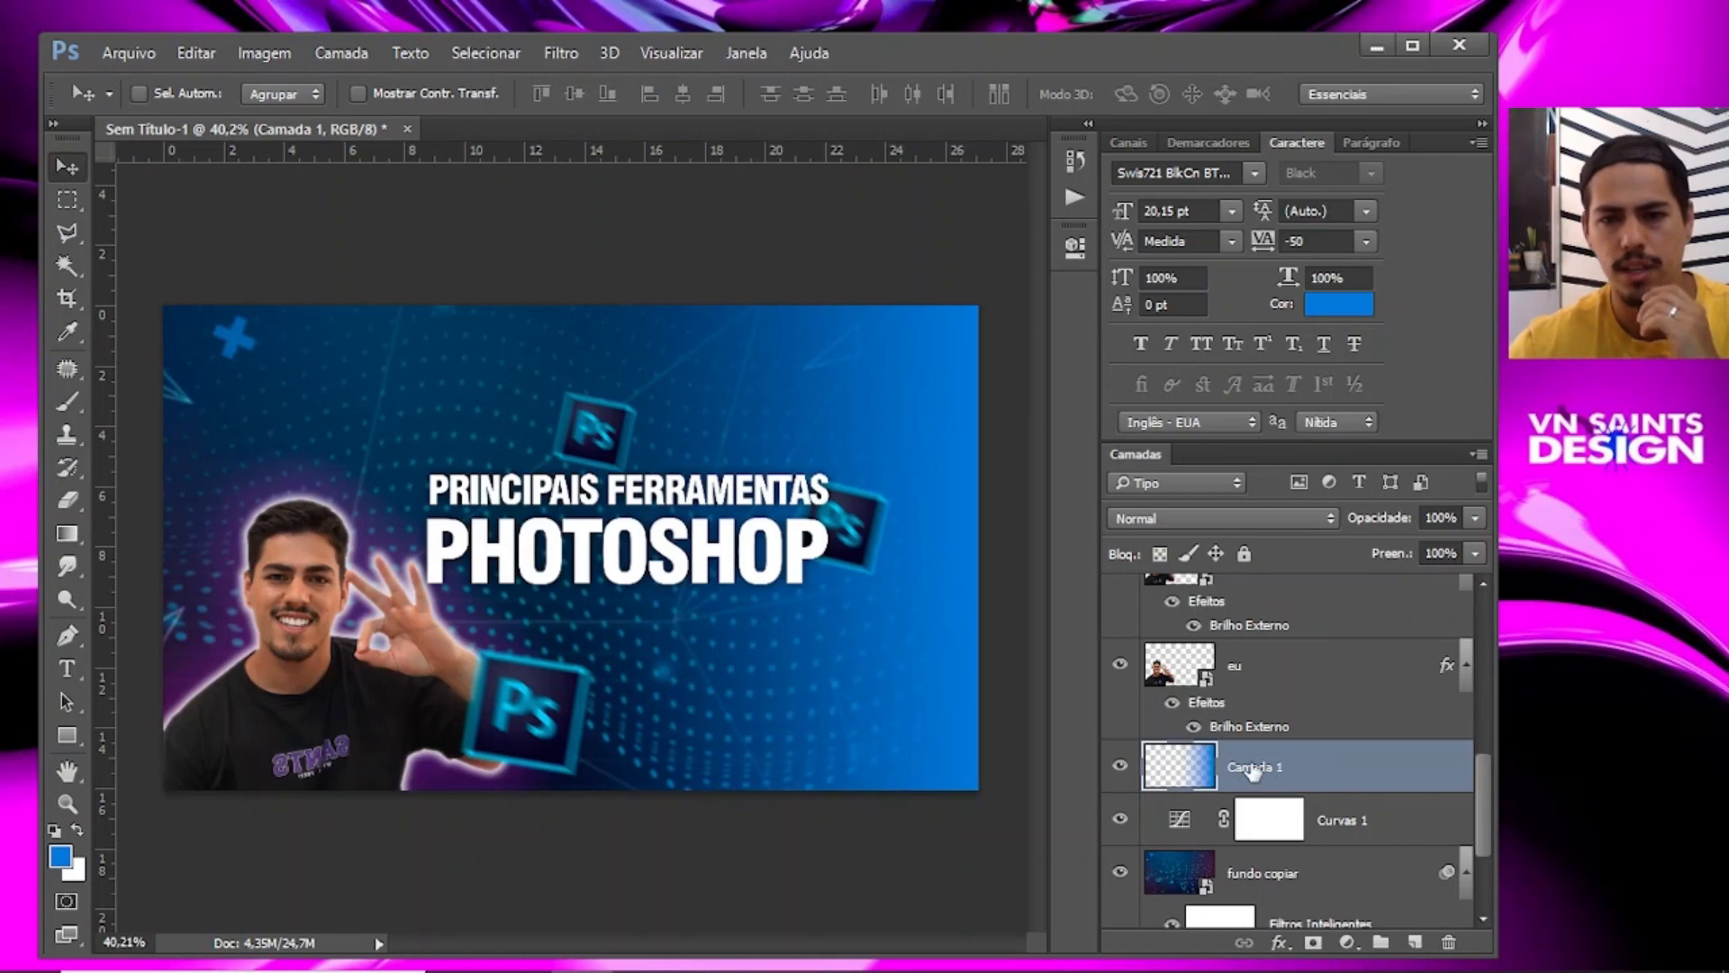
pyautogui.click(1133, 767)
pyautogui.click(1131, 766)
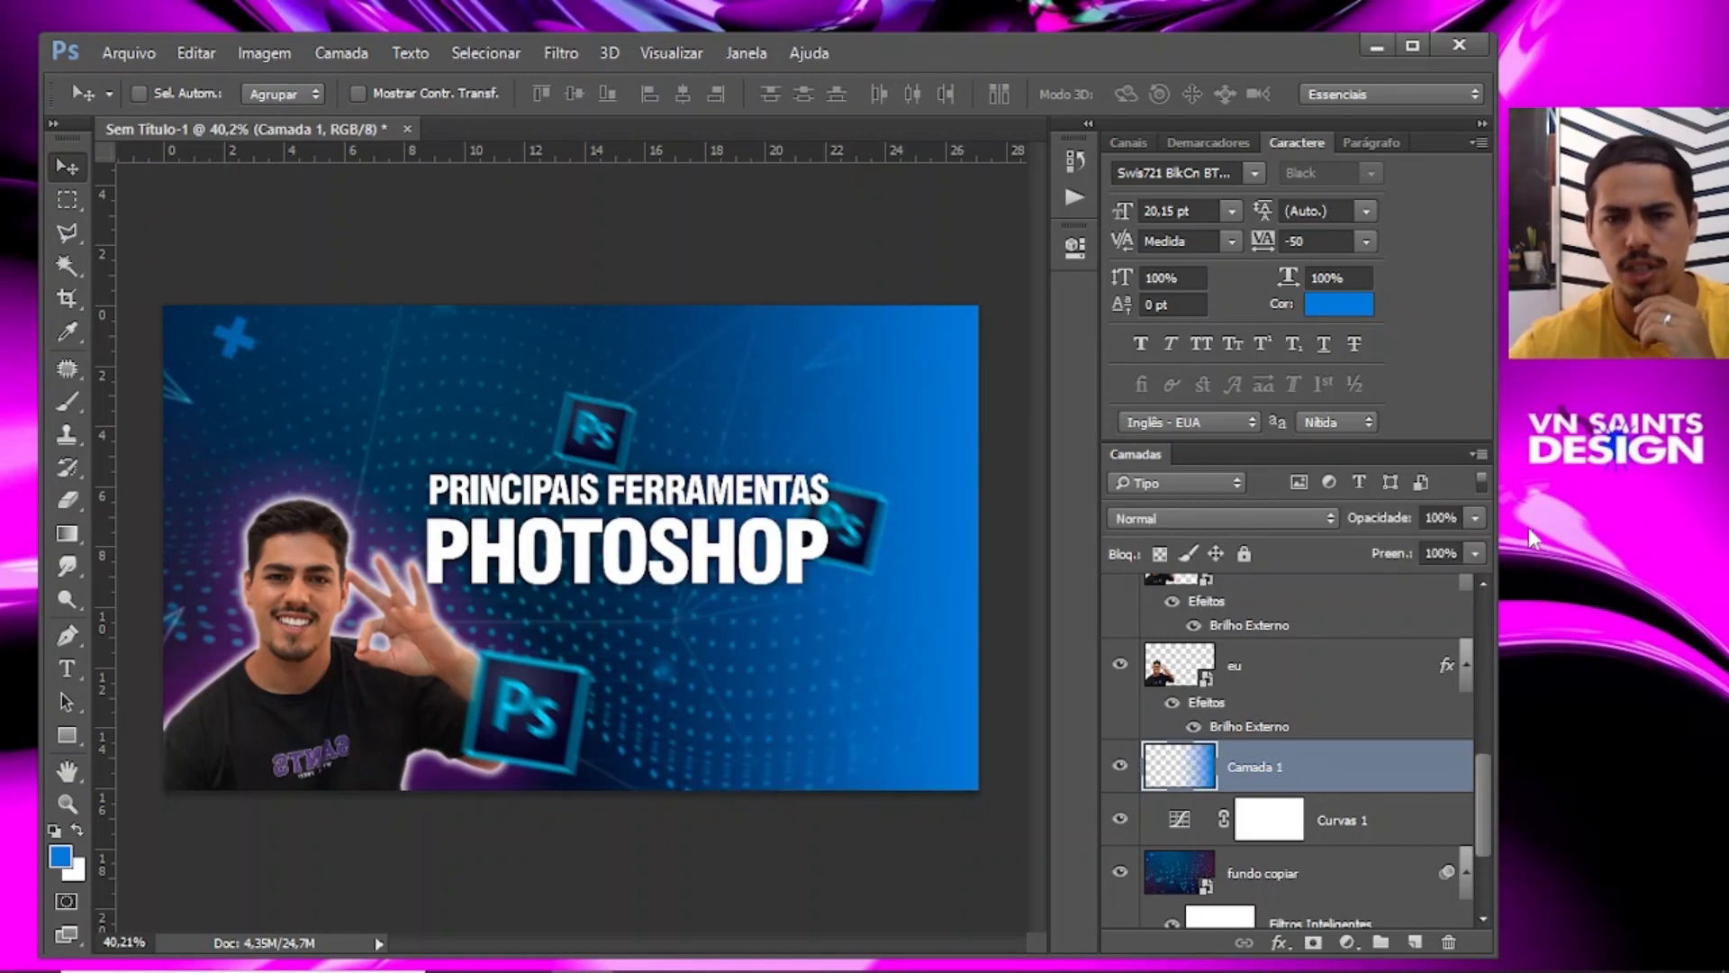
pyautogui.click(1468, 516)
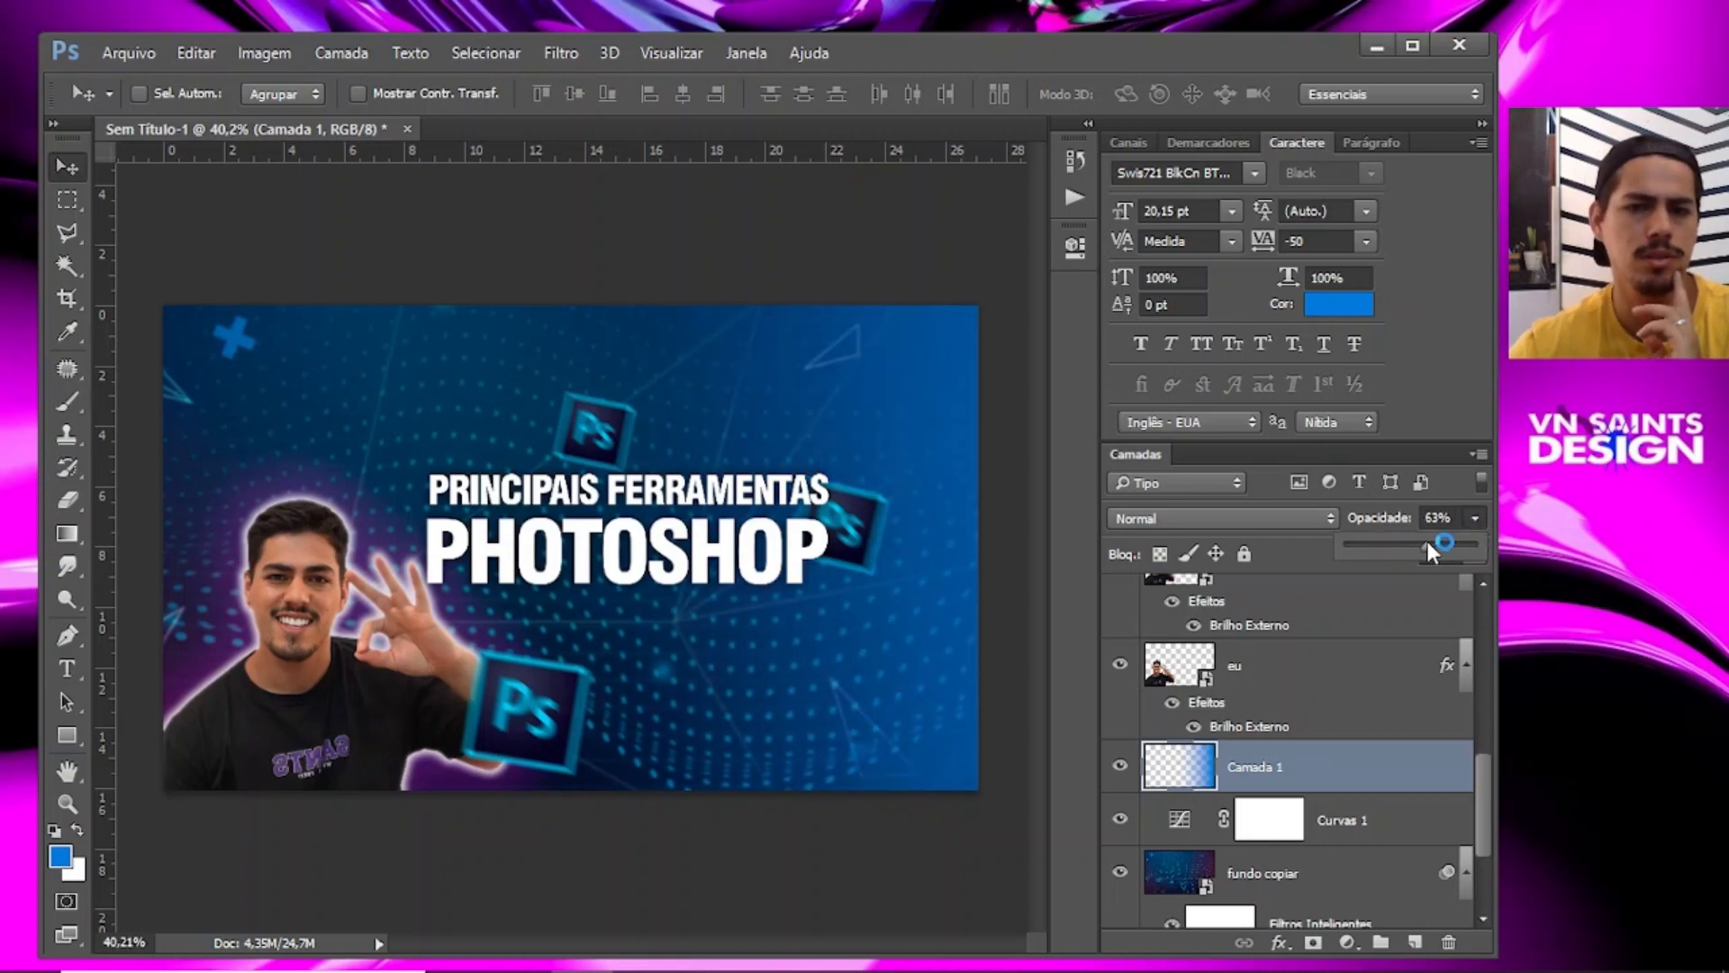
pyautogui.click(1207, 523)
pyautogui.click(1207, 522)
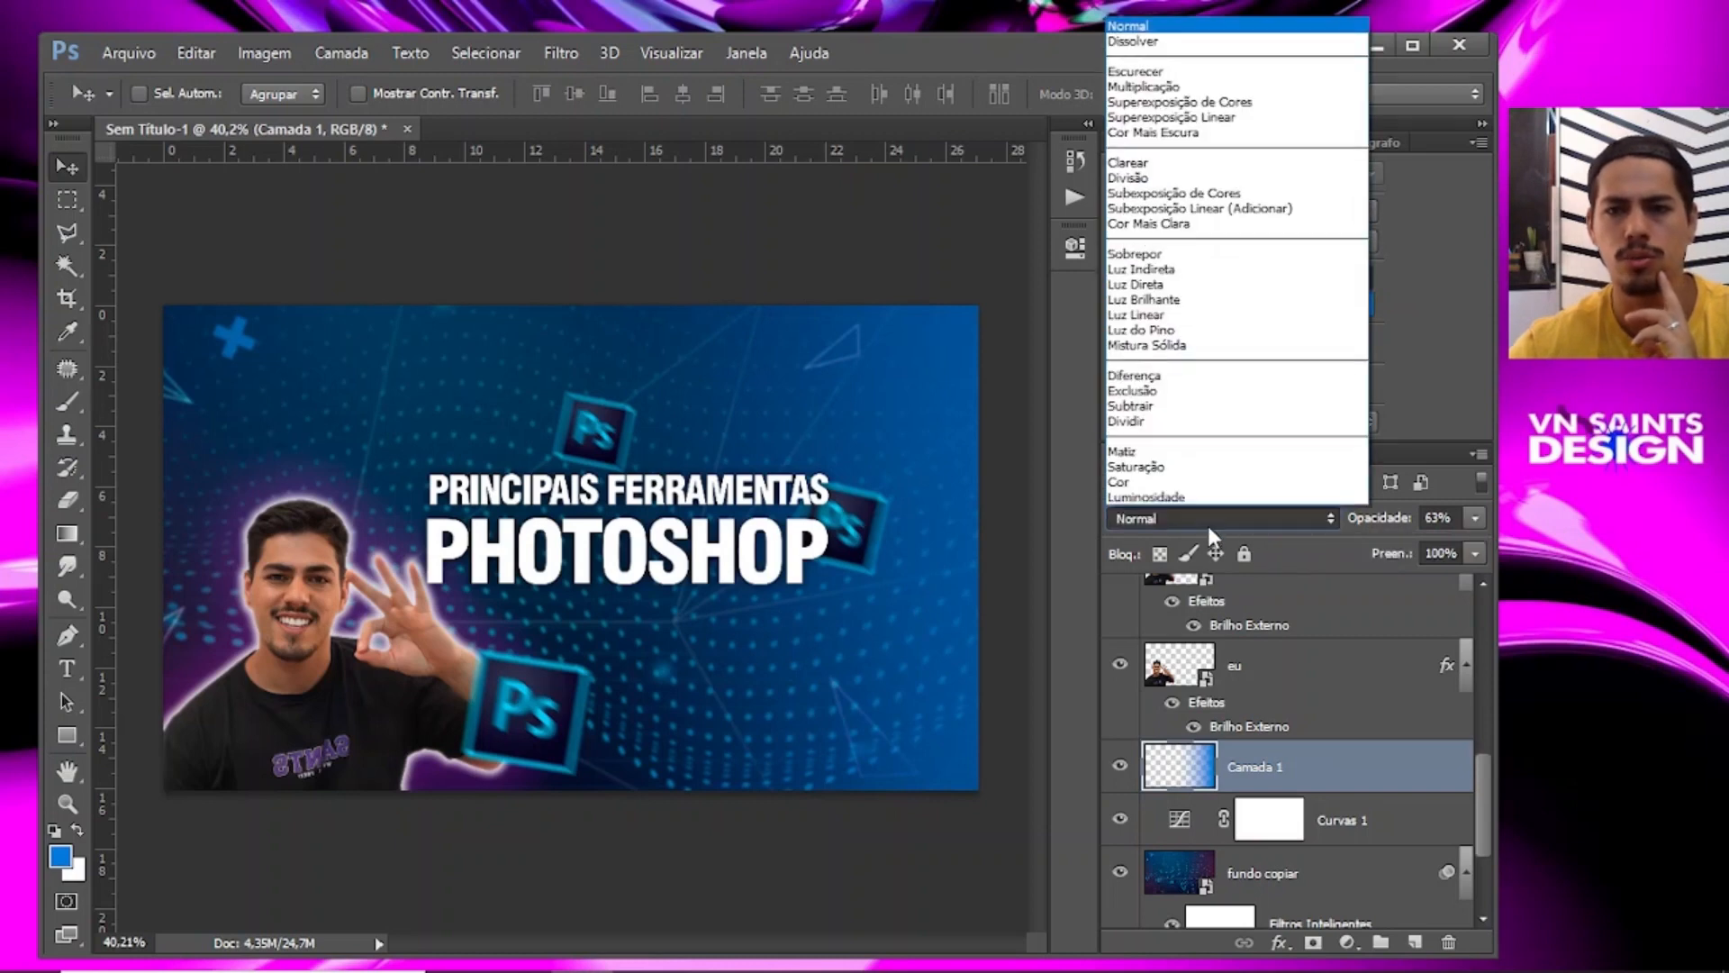
pyautogui.click(1151, 480)
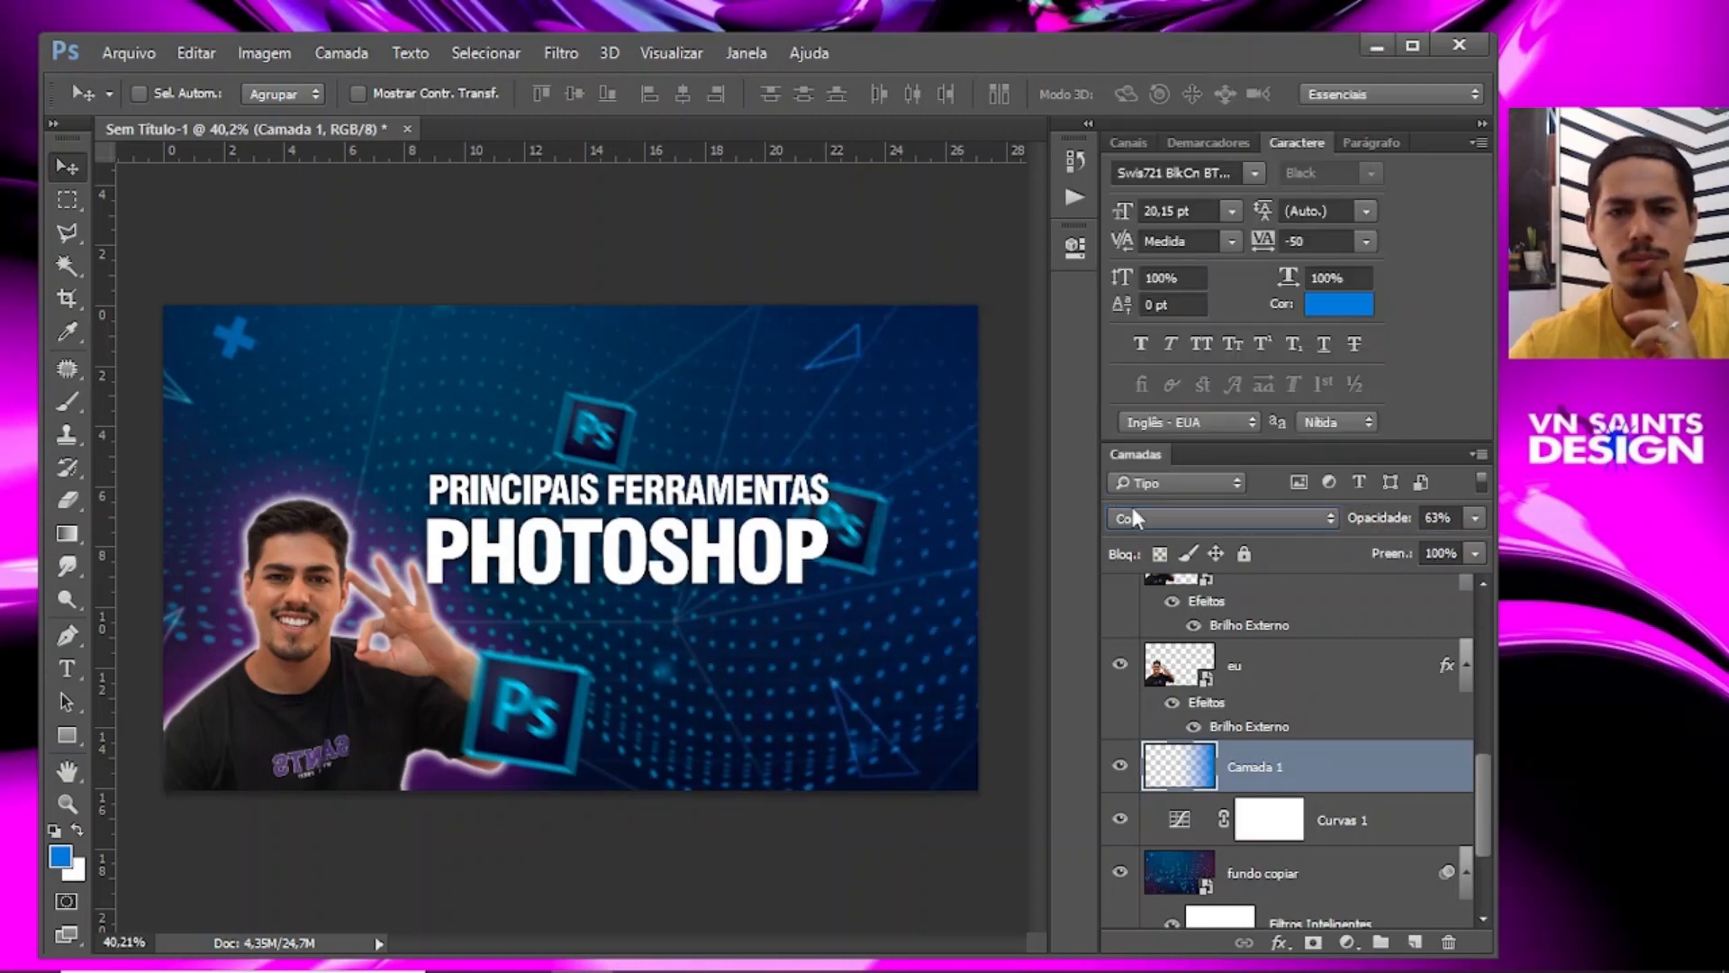
pyautogui.click(1120, 765)
pyautogui.click(1120, 765)
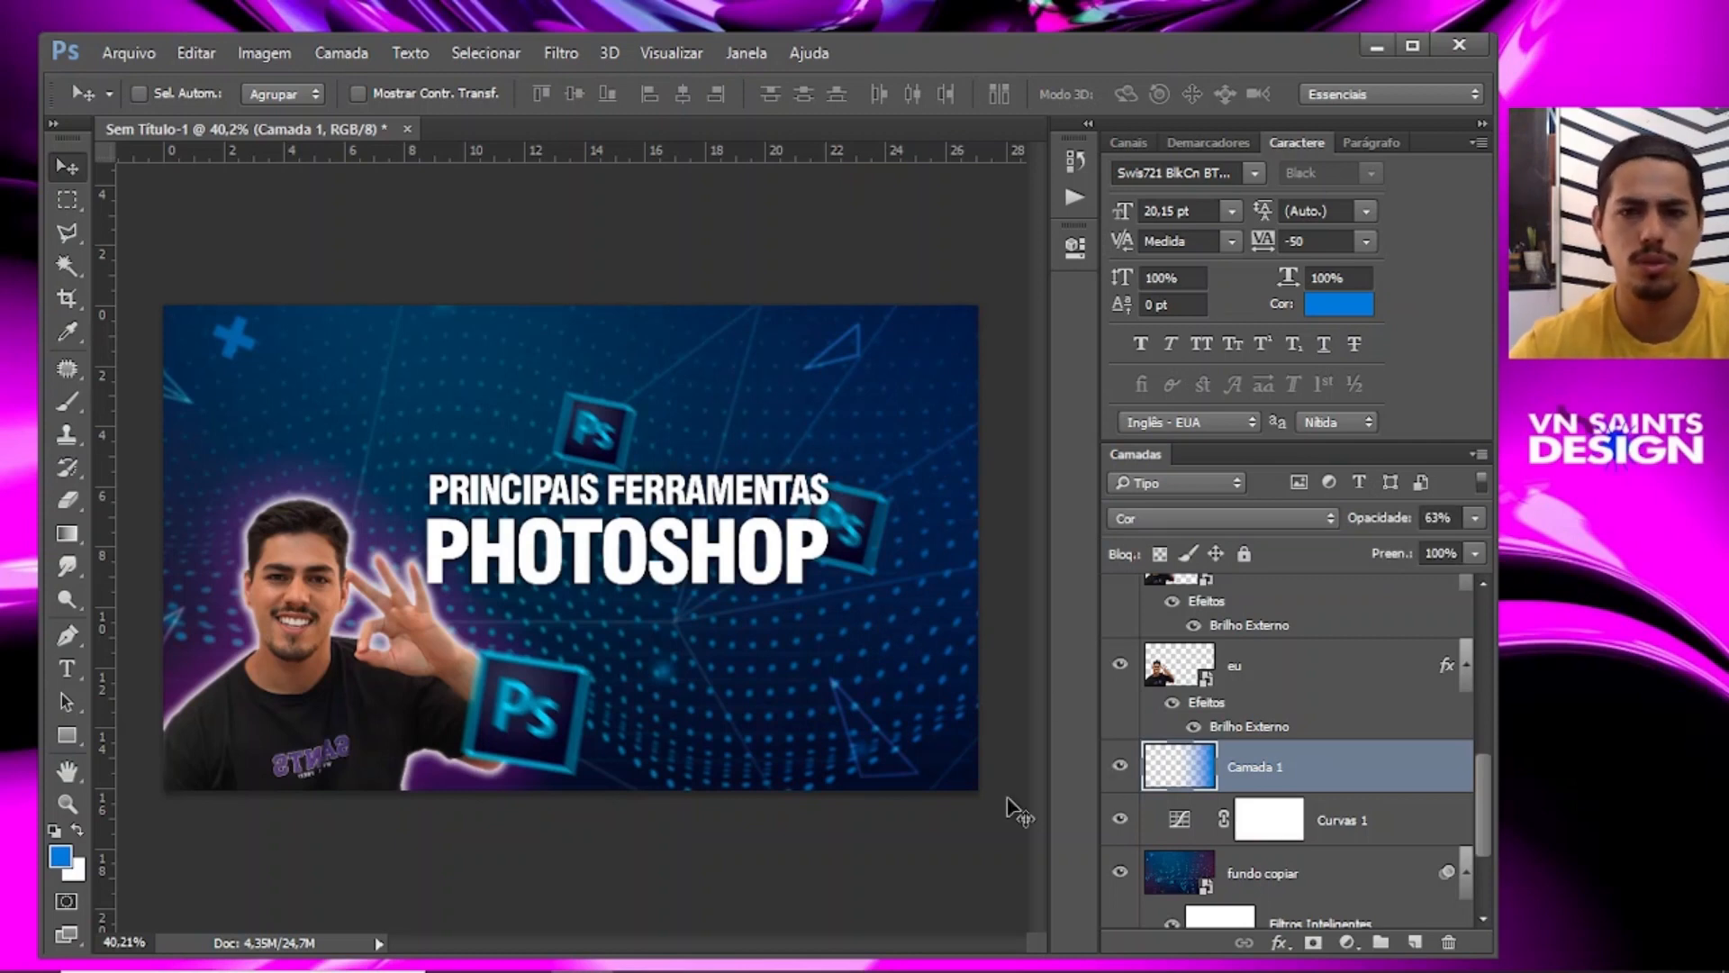
# Change the Outer Glow color of the "eu" portrait layer to the blue foreground color.
pyautogui.click(1378, 671)
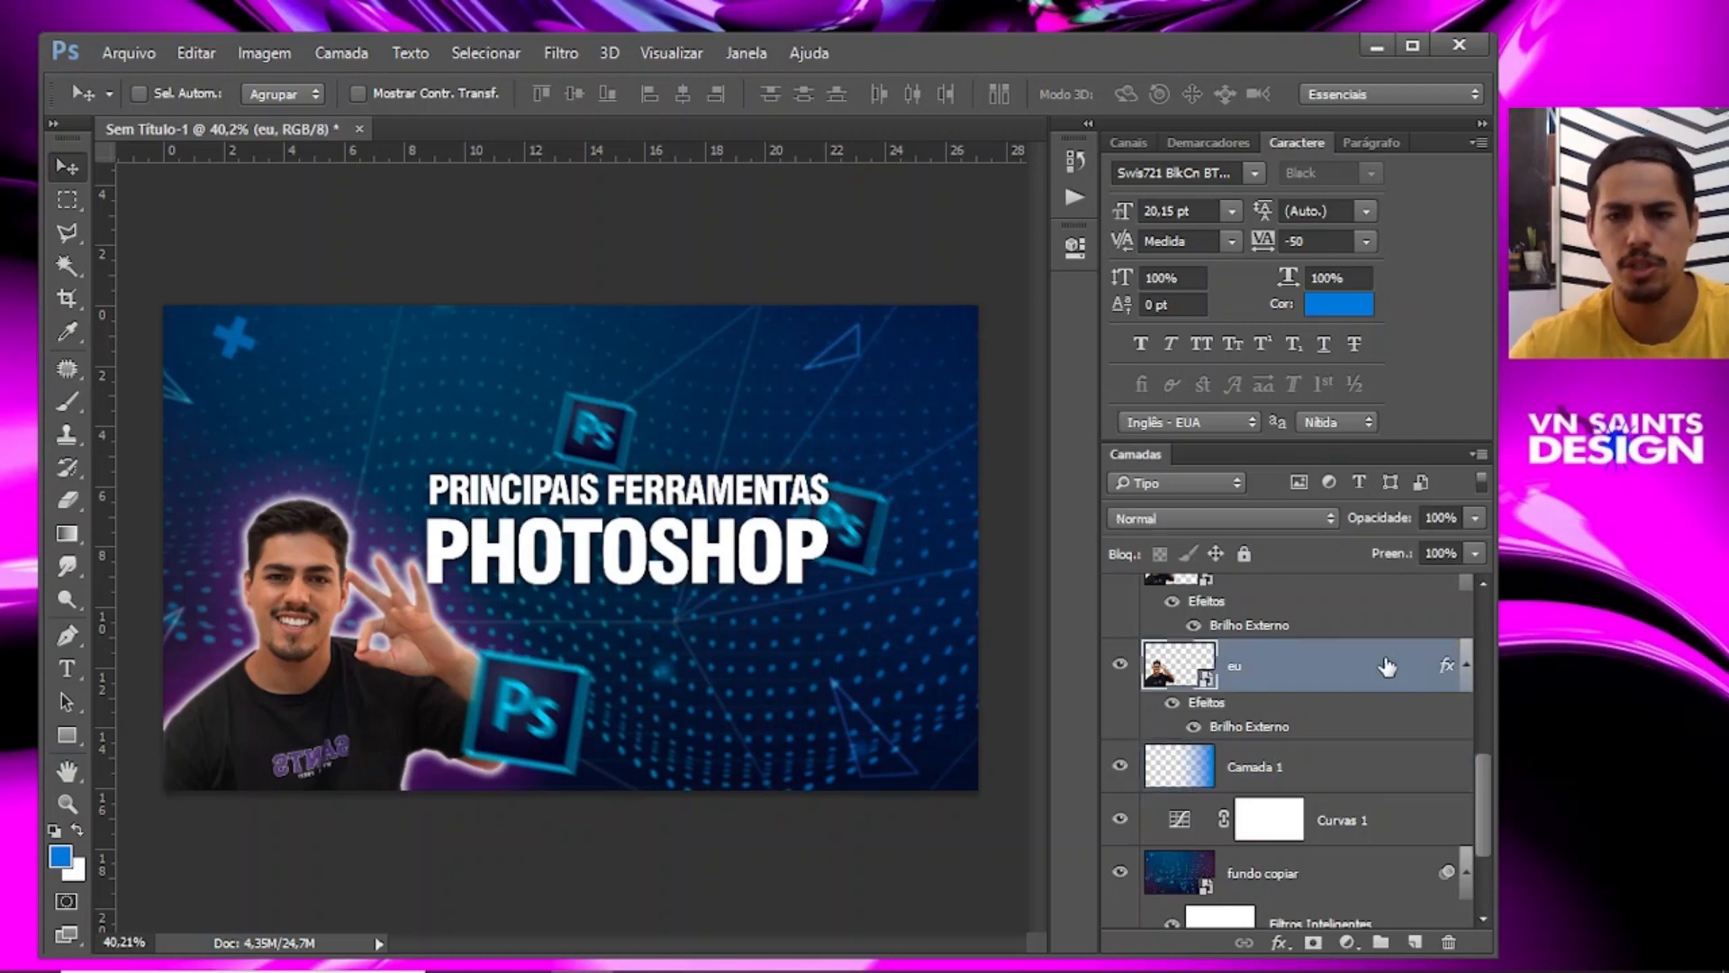
pyautogui.doubleClick(1387, 667)
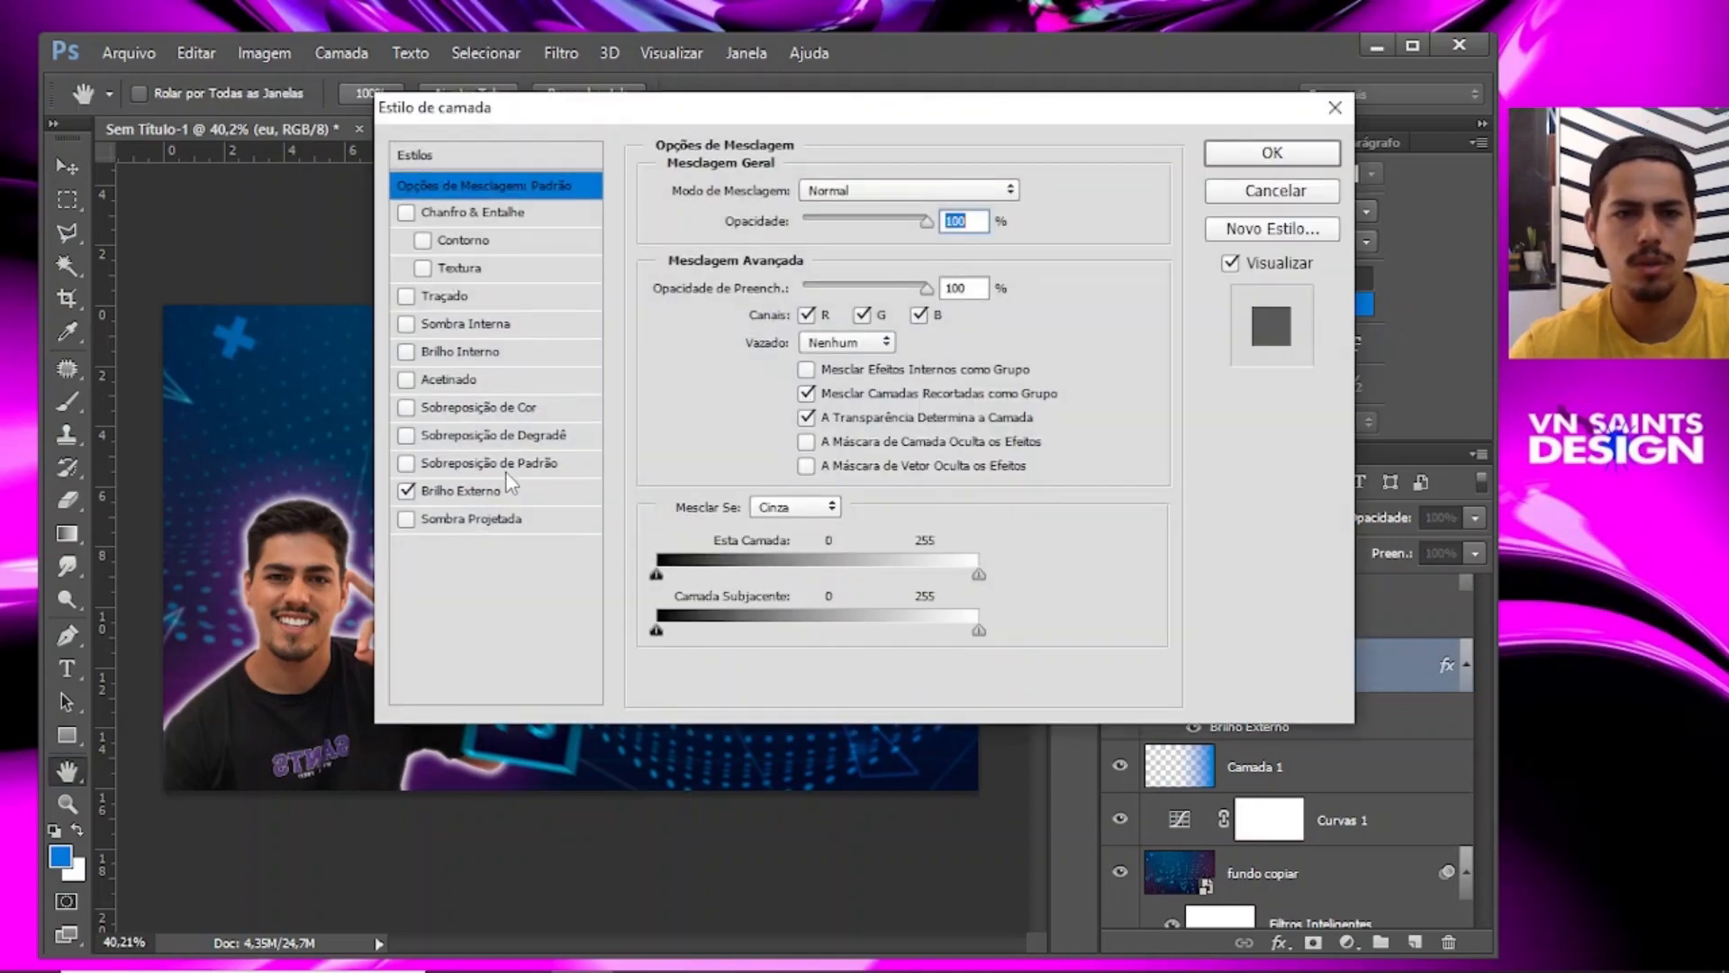
pyautogui.click(519, 494)
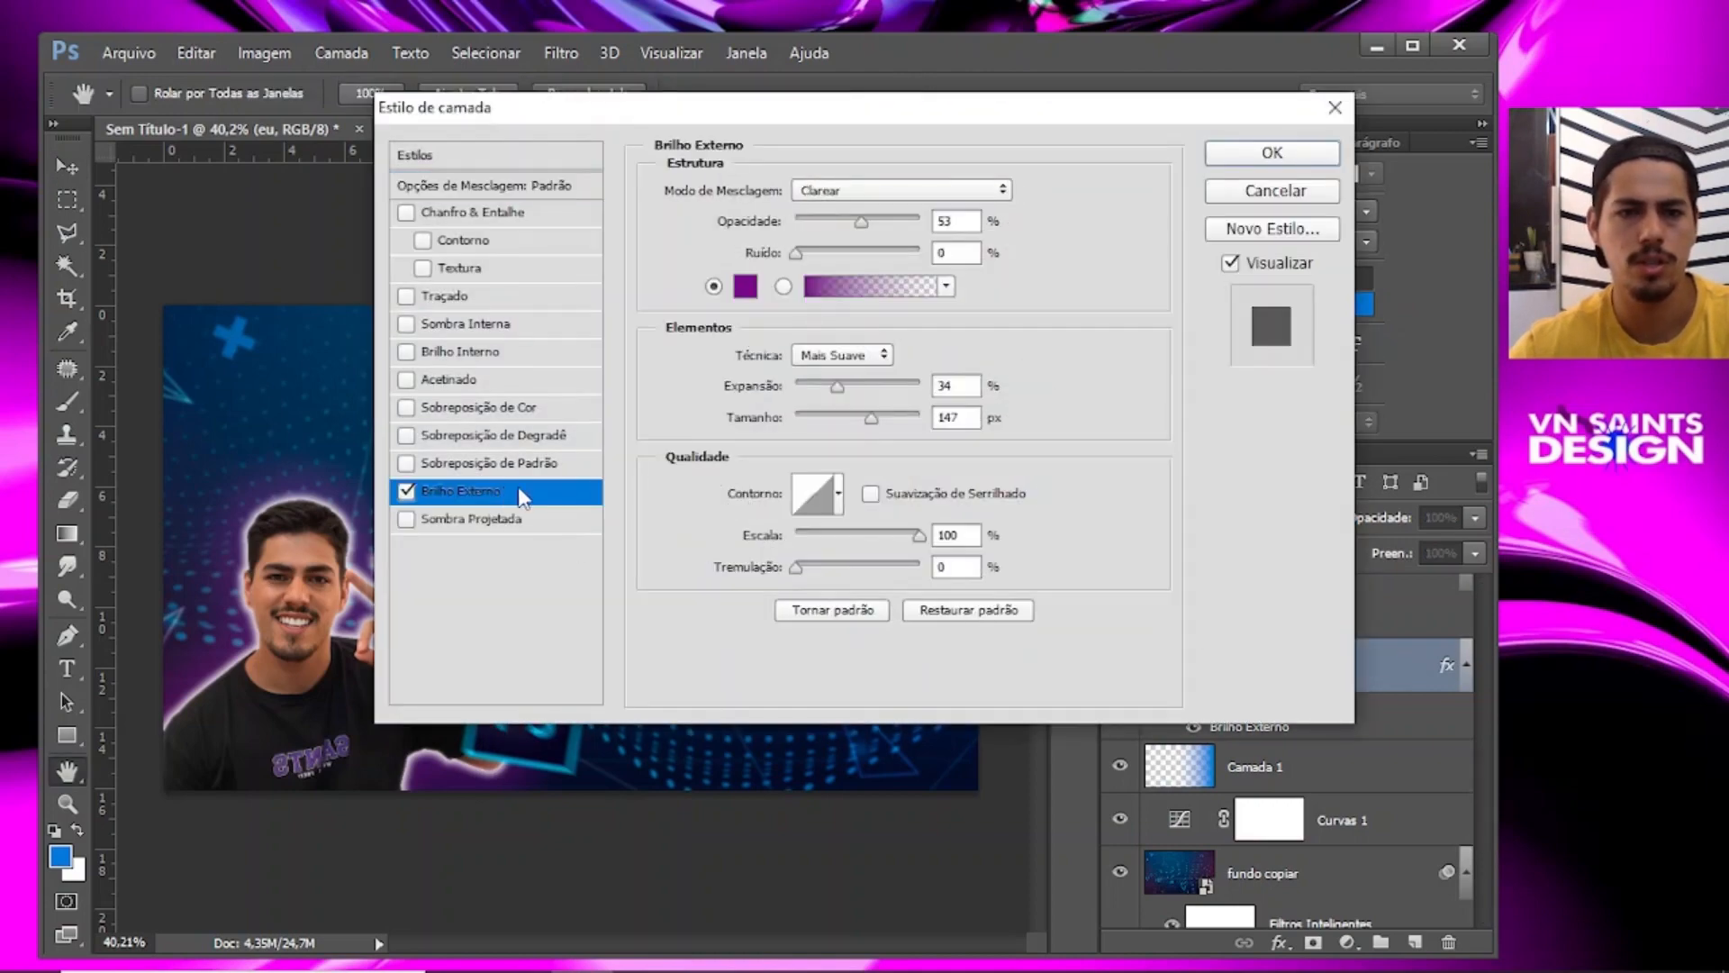
pyautogui.click(745, 286)
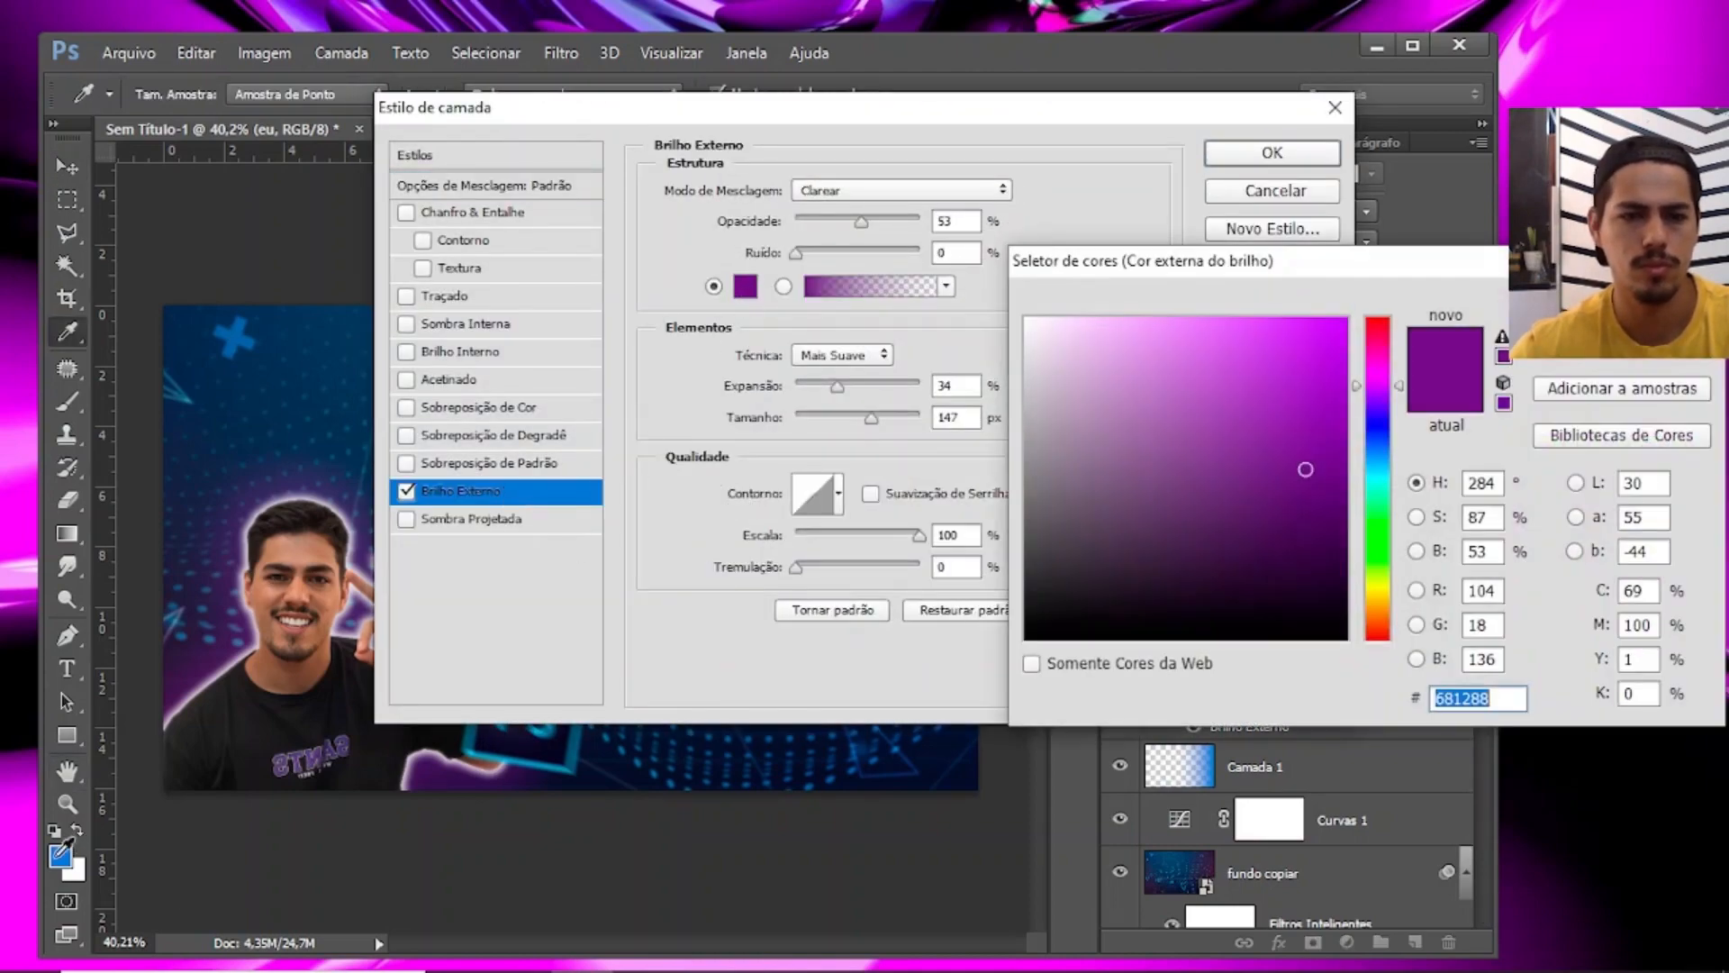
pyautogui.click(65, 854)
pyautogui.press('Return')
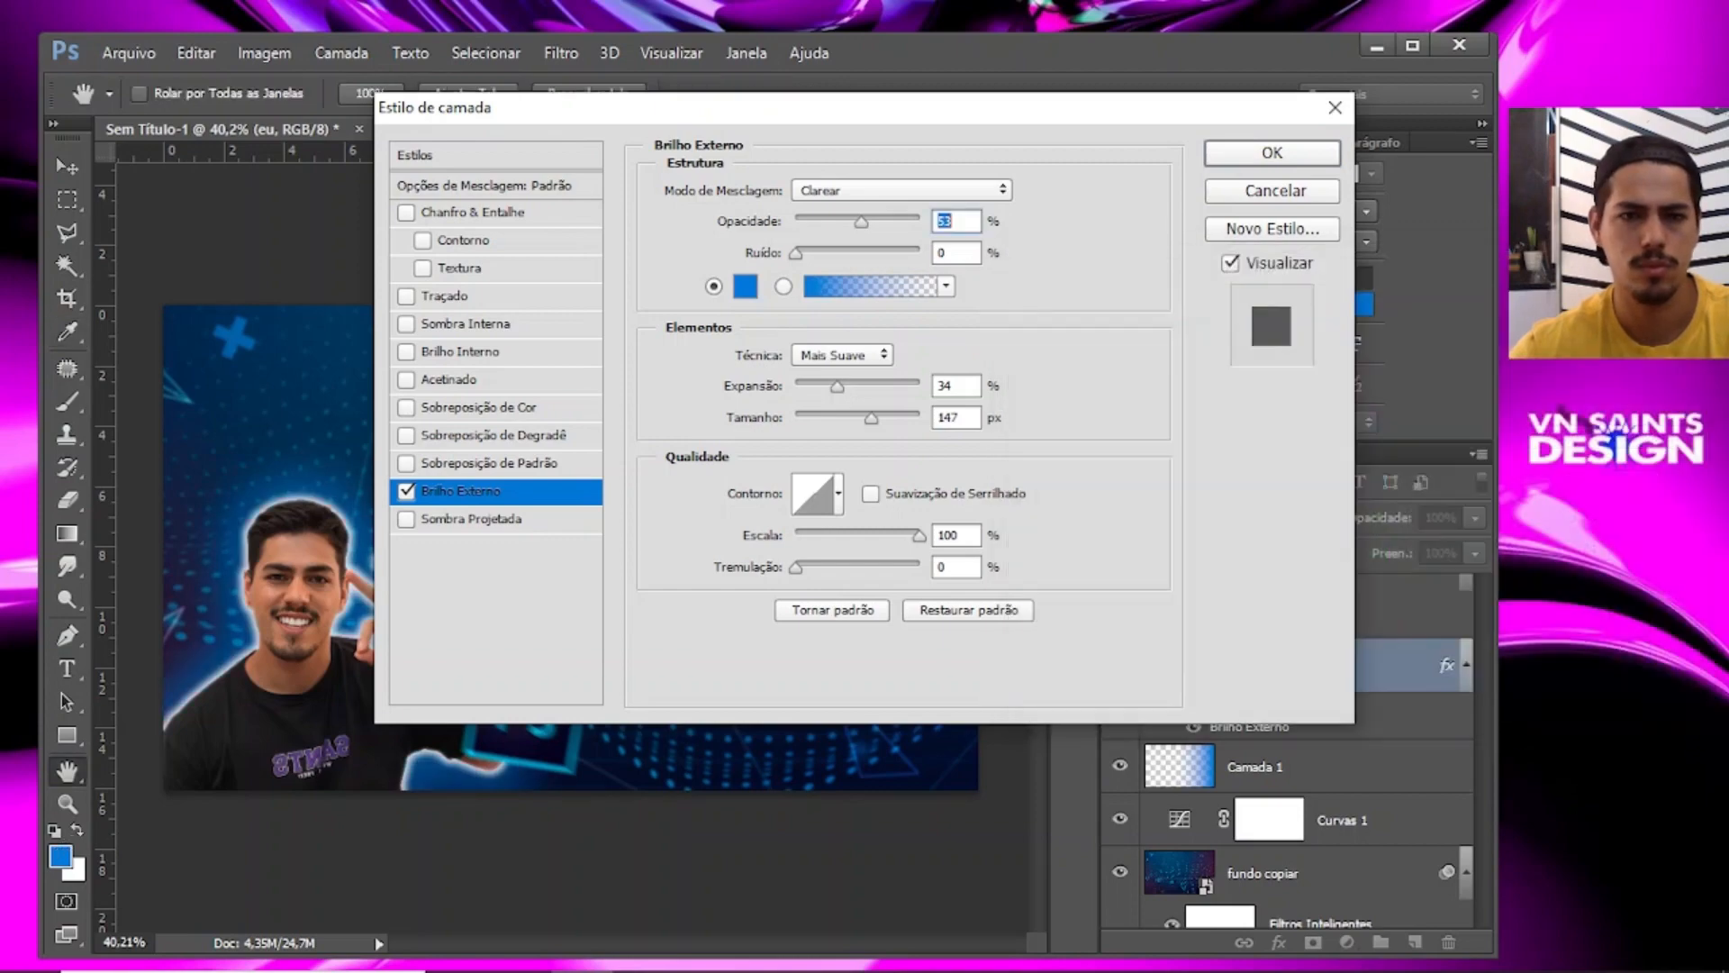
pyautogui.click(1272, 154)
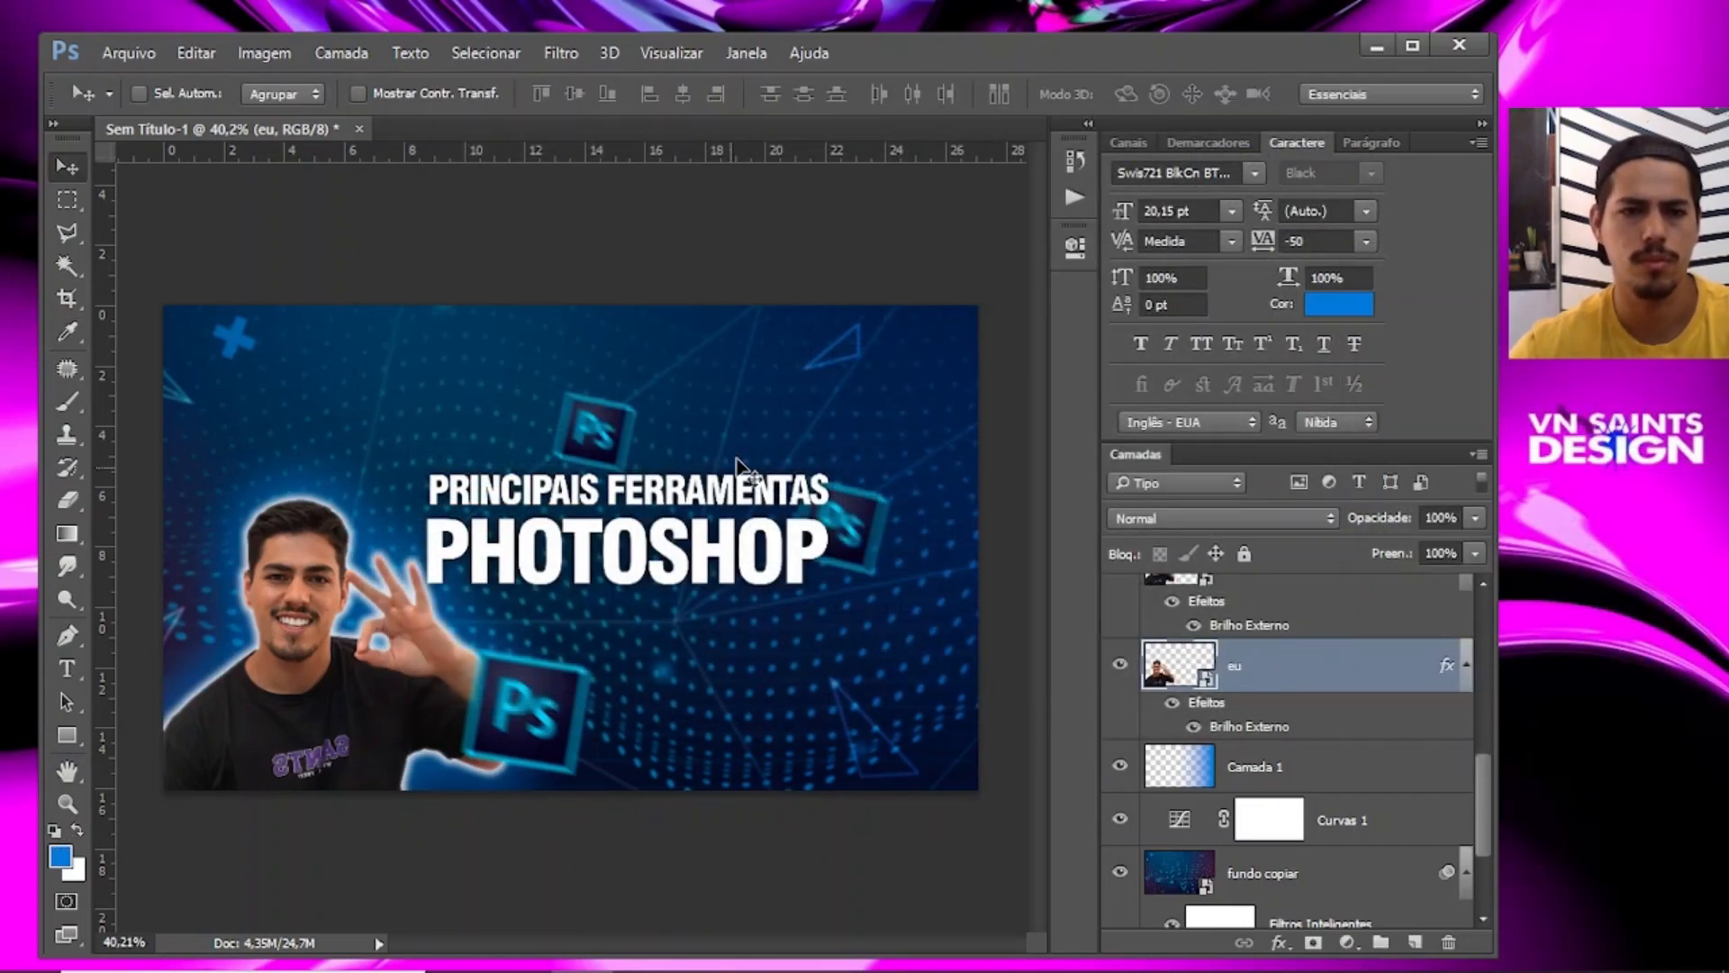
pyautogui.press('z')
pyautogui.scroll(-3, 789, 475)
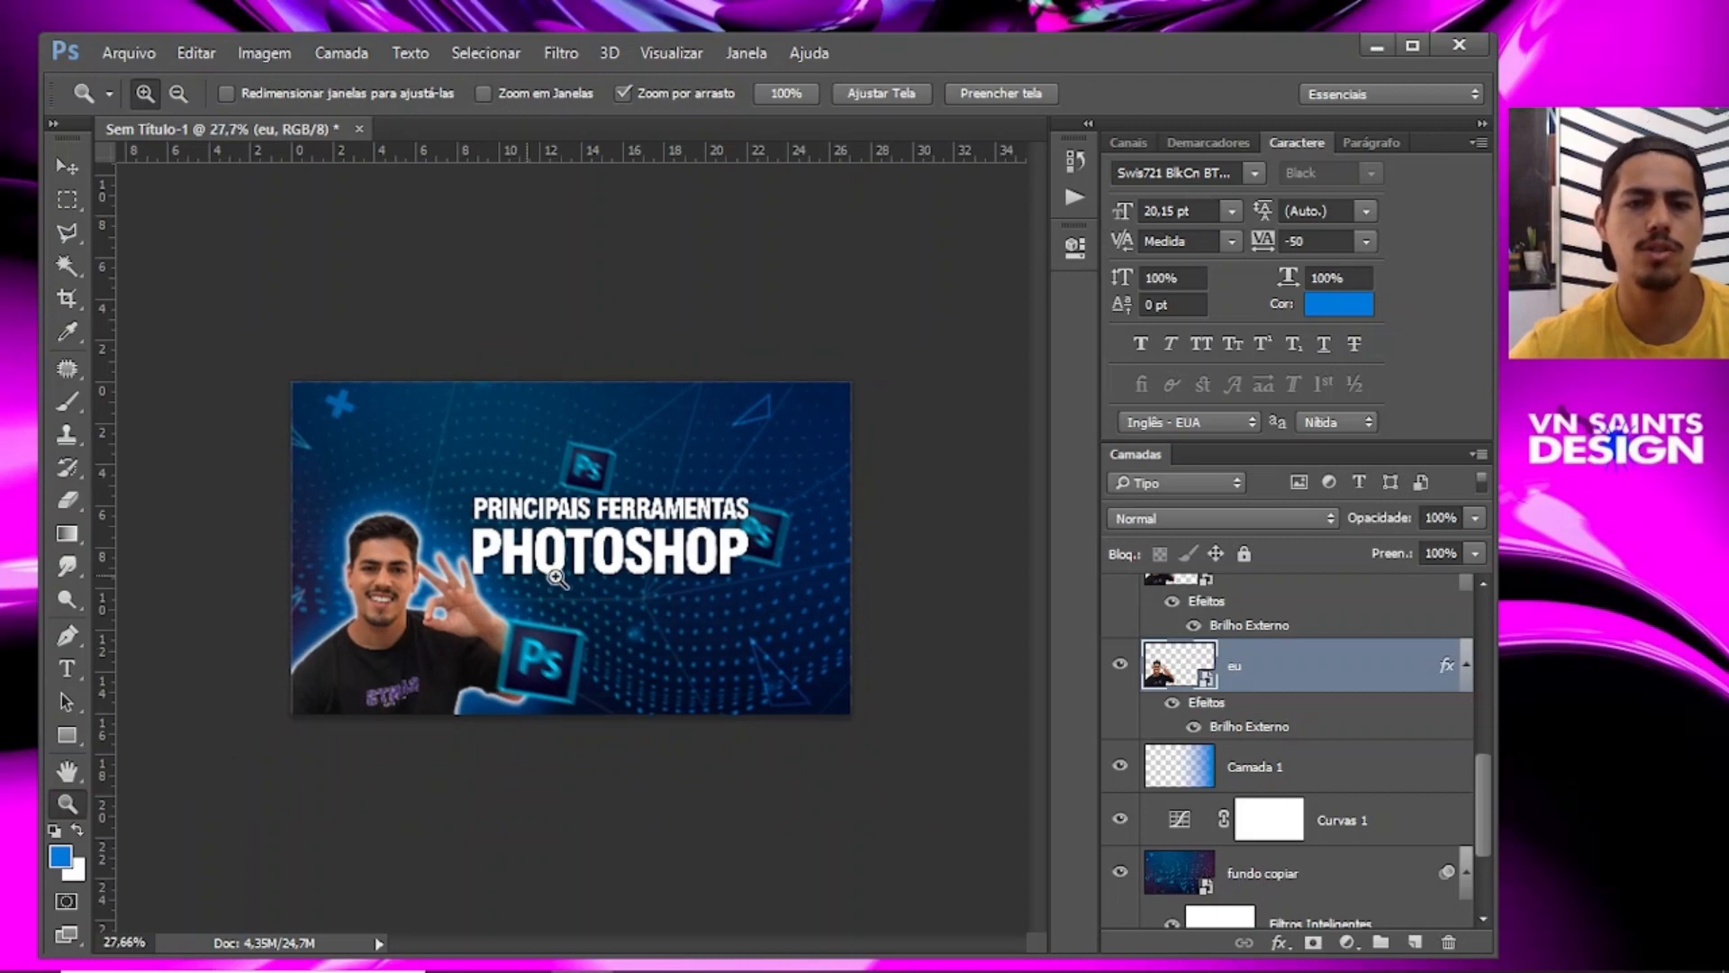
pyautogui.scroll(3, 559, 579)
pyautogui.moveTo(619, 540); pyautogui.dragTo(660, 547)
# Add an Inner Shadow to the "PHOTOSHOP copiar" title layer with the Escurecer blend mode.
pyautogui.scroll(6, 1307, 716)
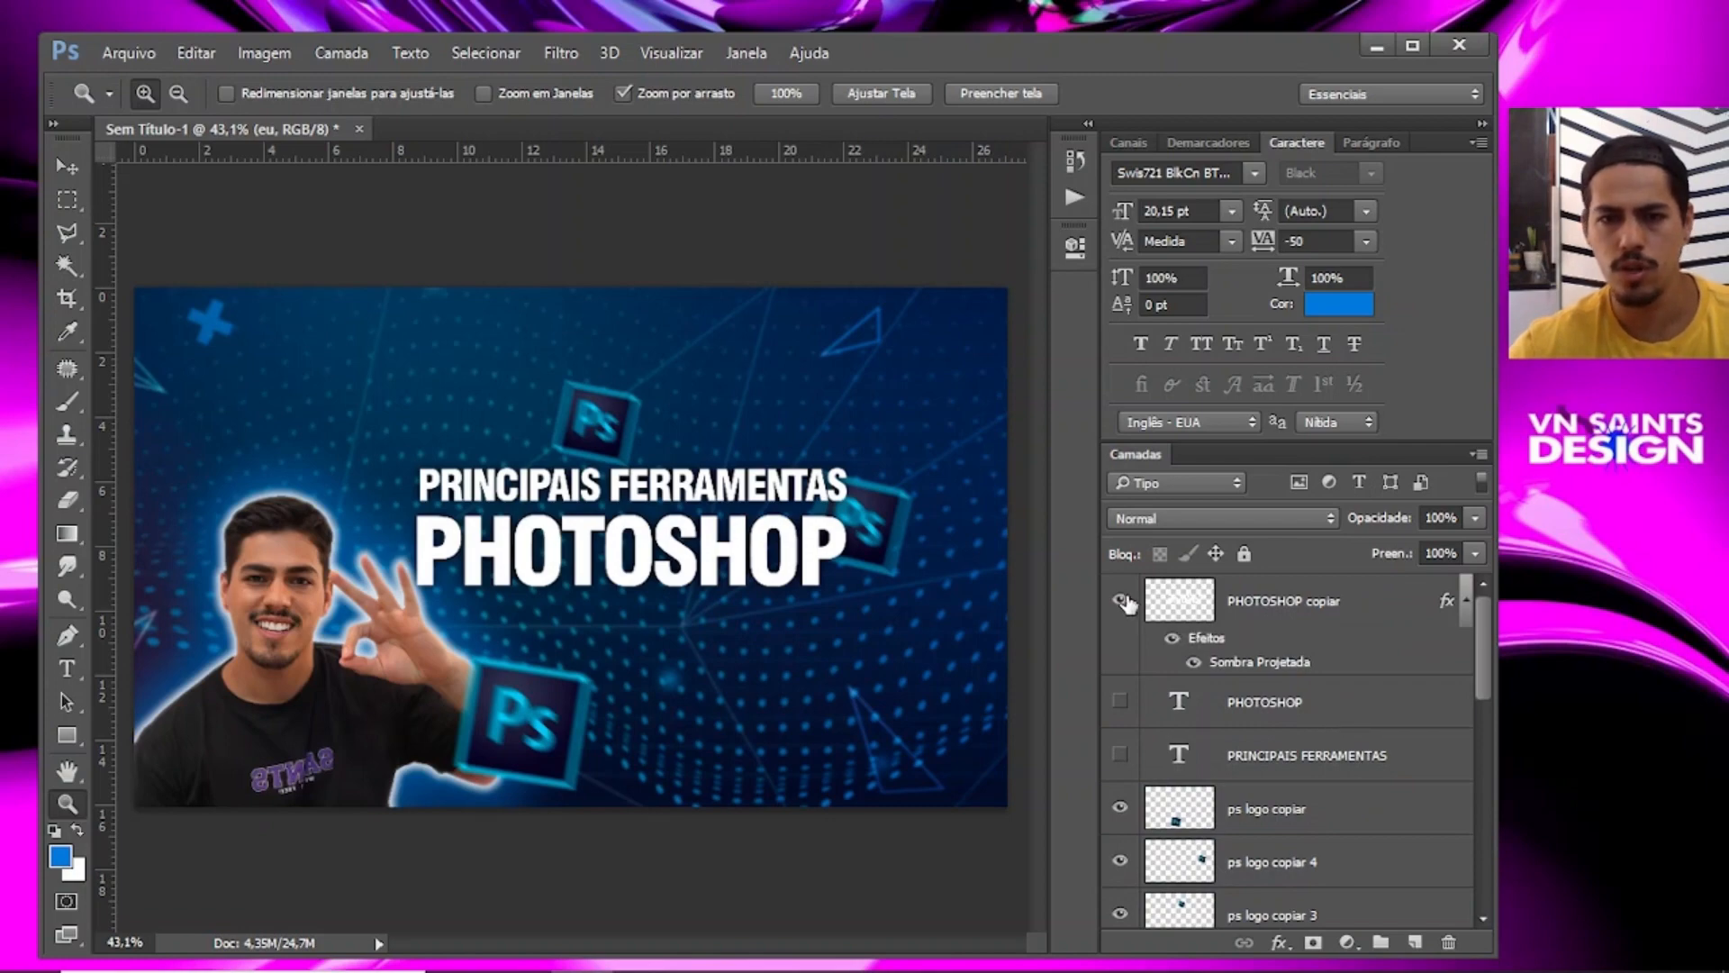
pyautogui.click(1120, 601)
pyautogui.click(1180, 600)
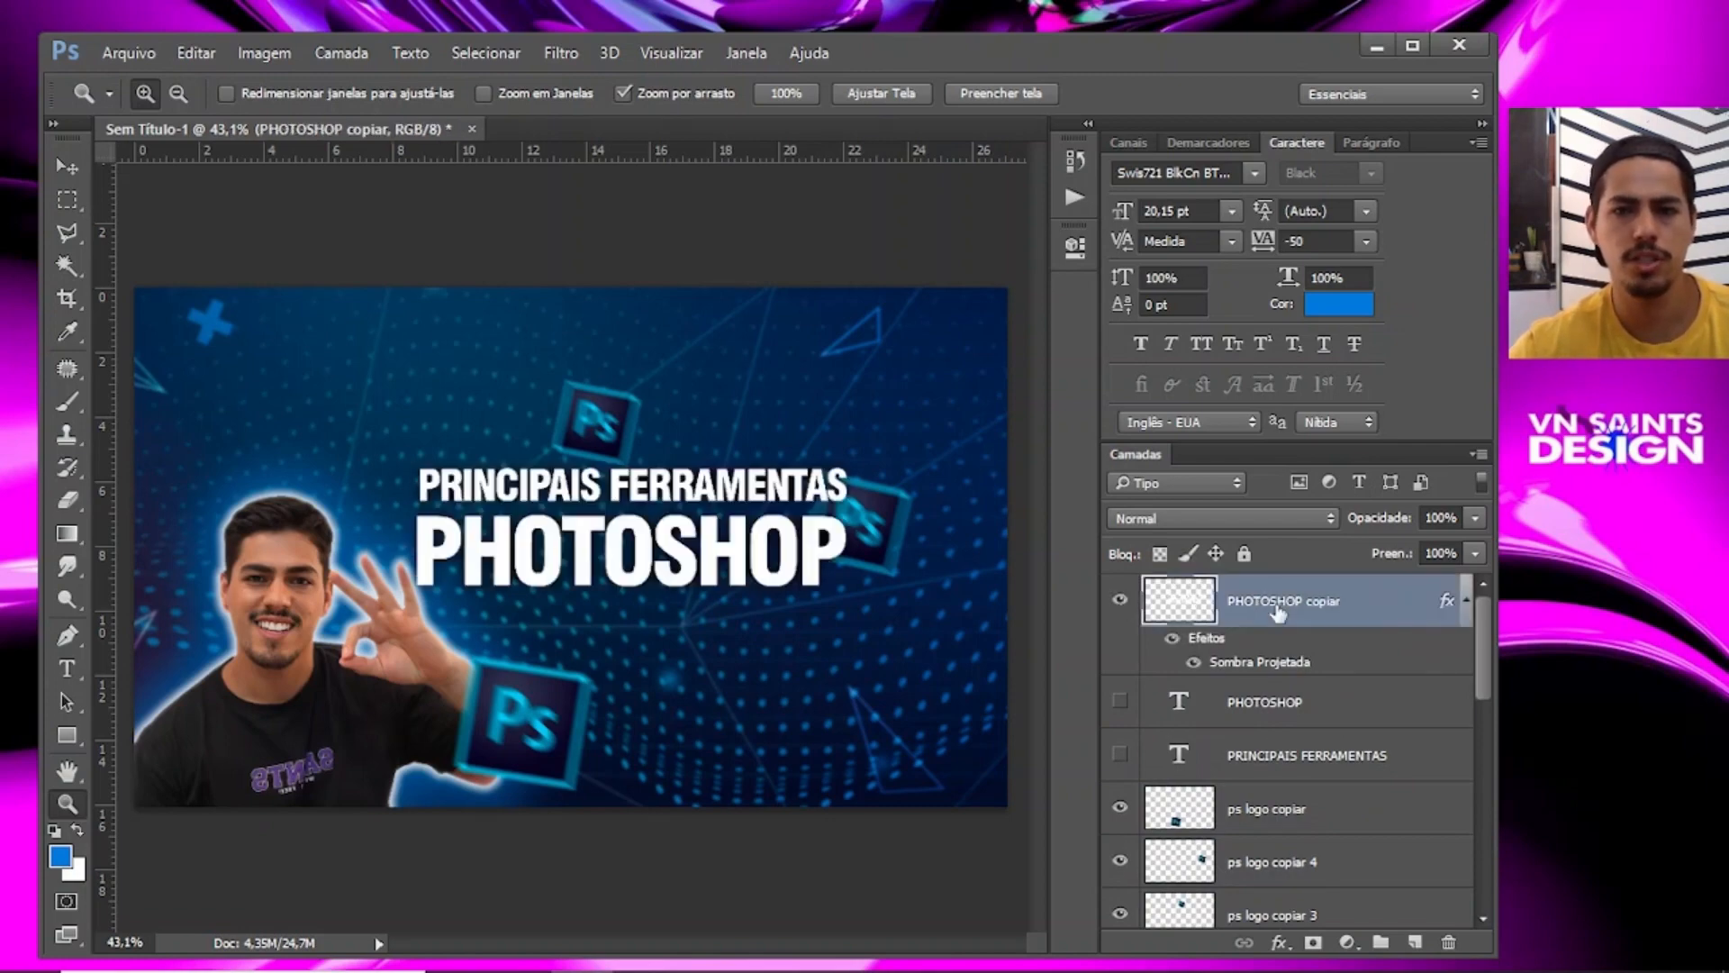
pyautogui.moveTo(736, 512); pyautogui.dragTo(703, 478)
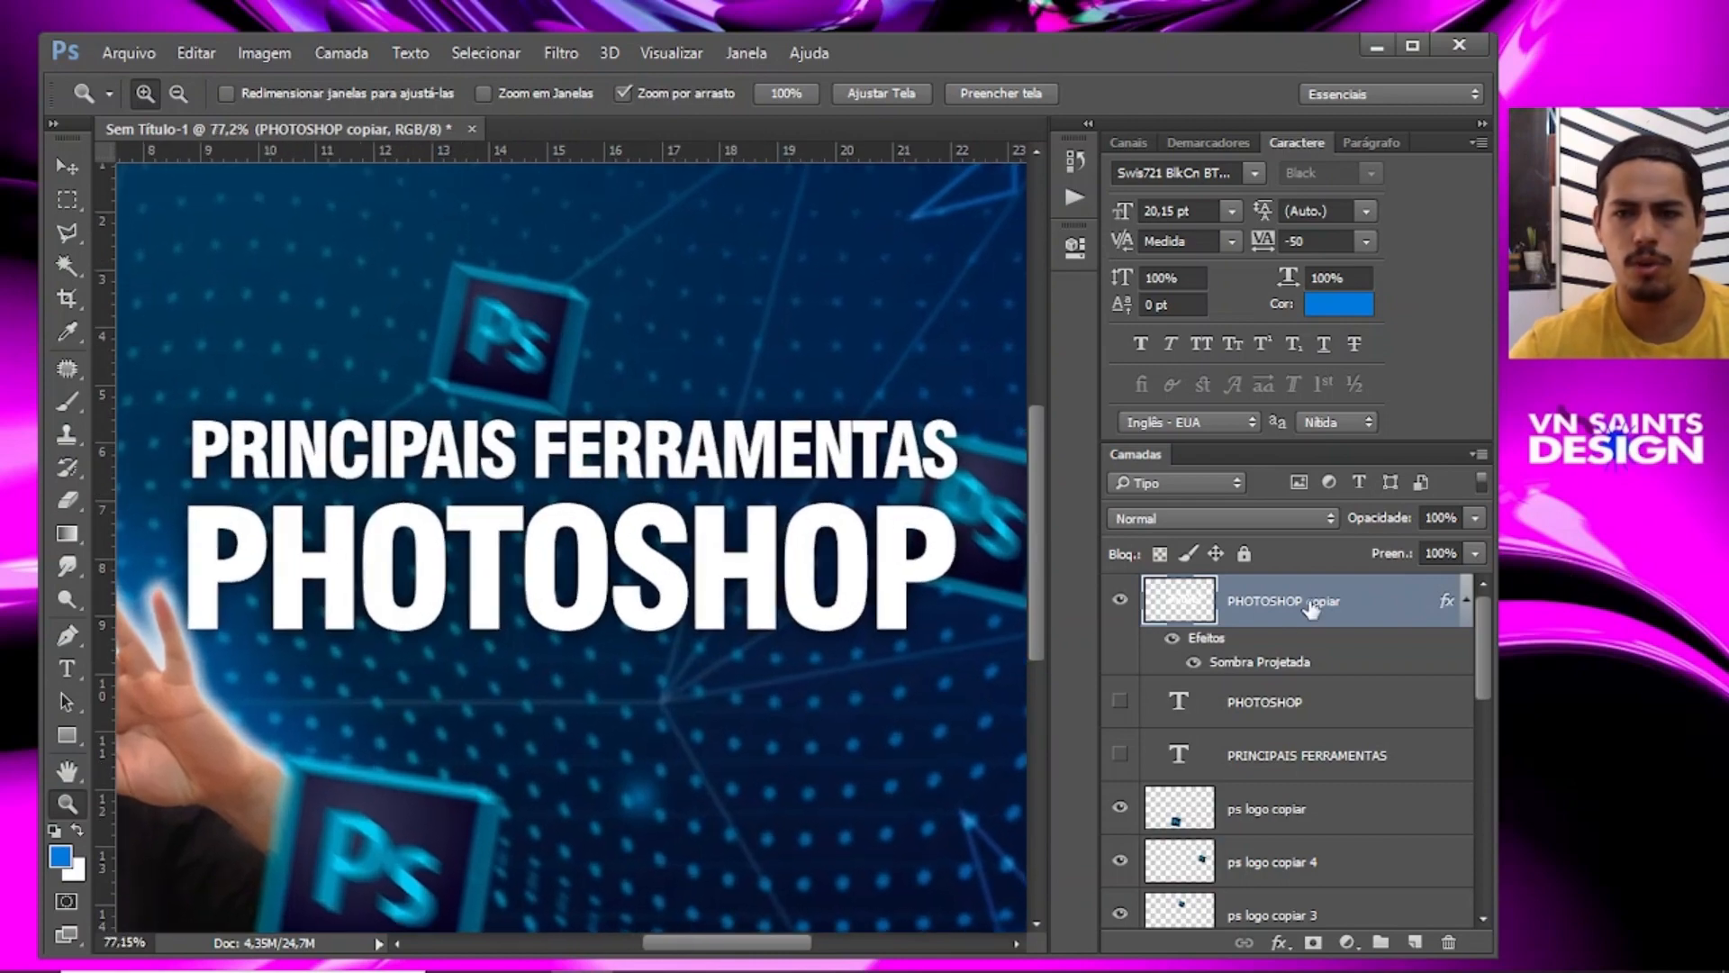
pyautogui.doubleClick(1405, 601)
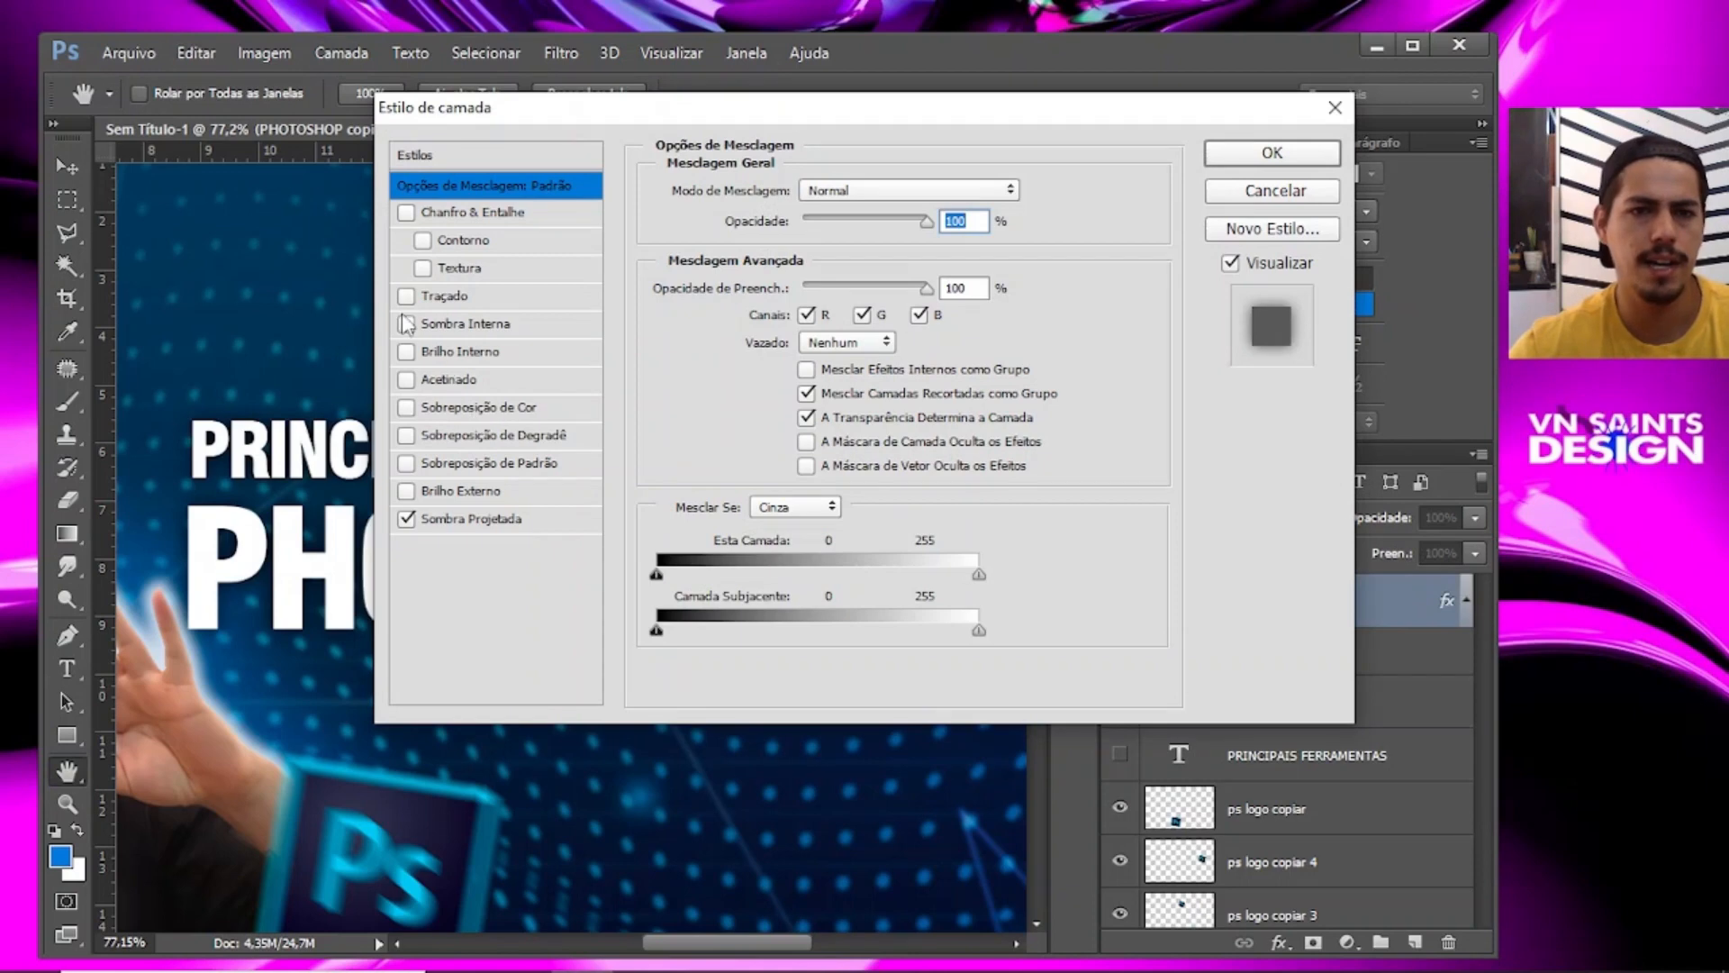
pyautogui.moveTo(584, 106); pyautogui.dragTo(743, 120)
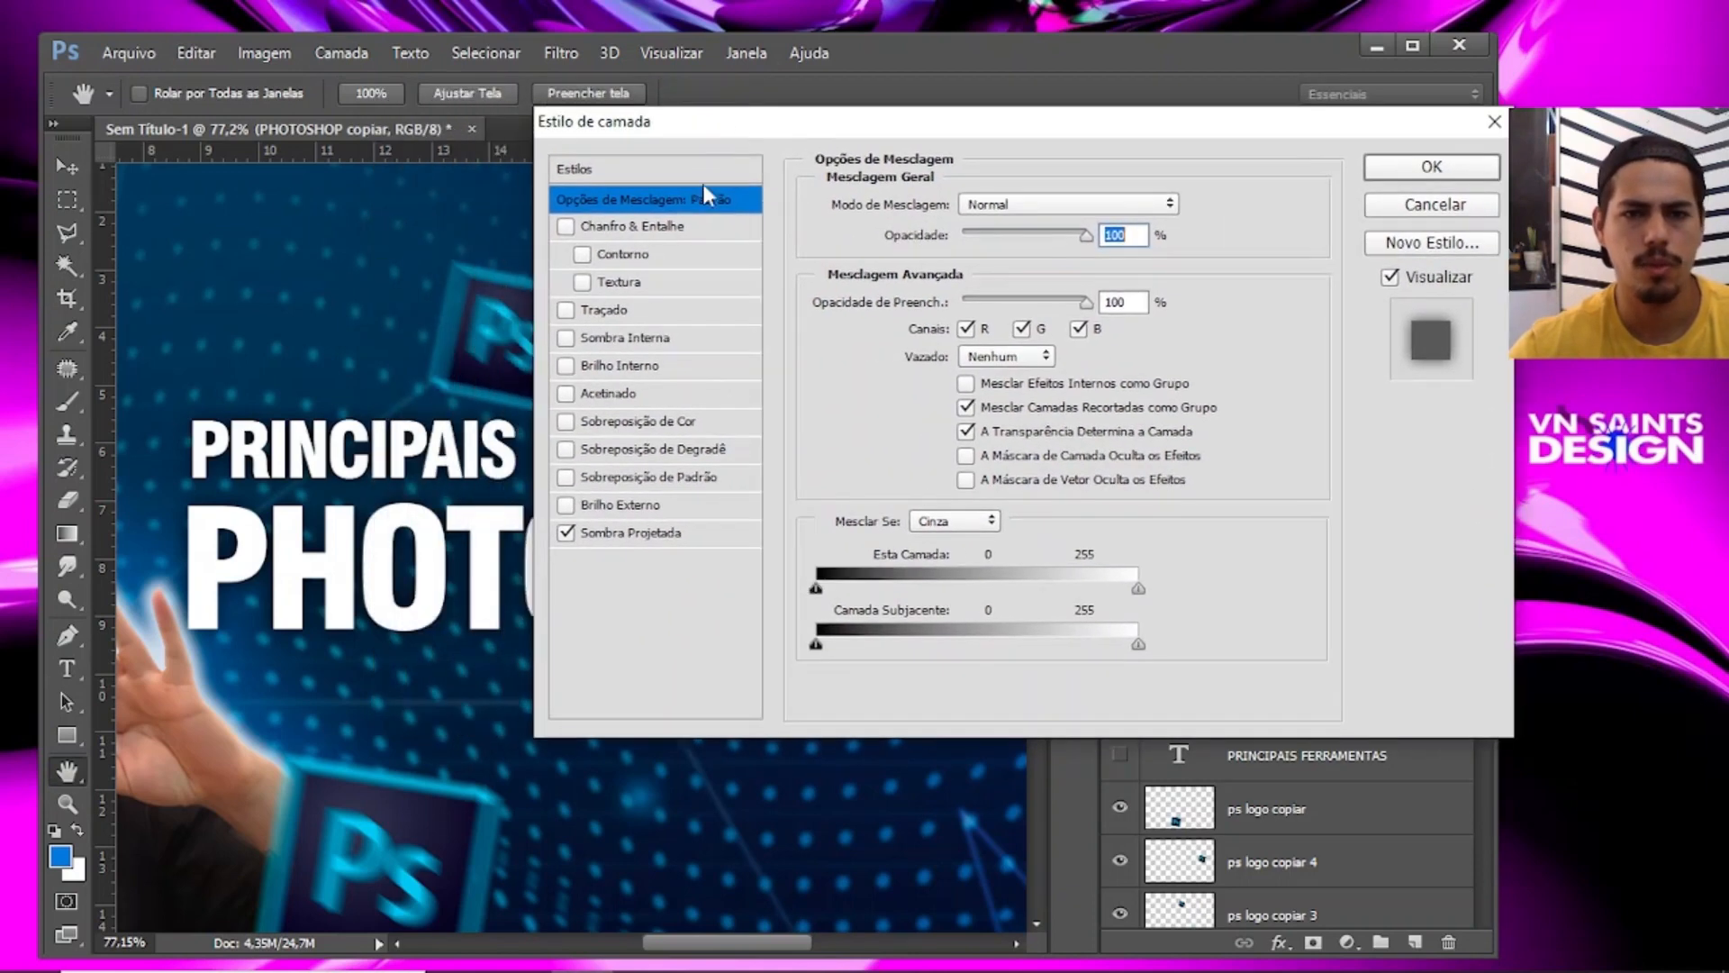
pyautogui.click(566, 339)
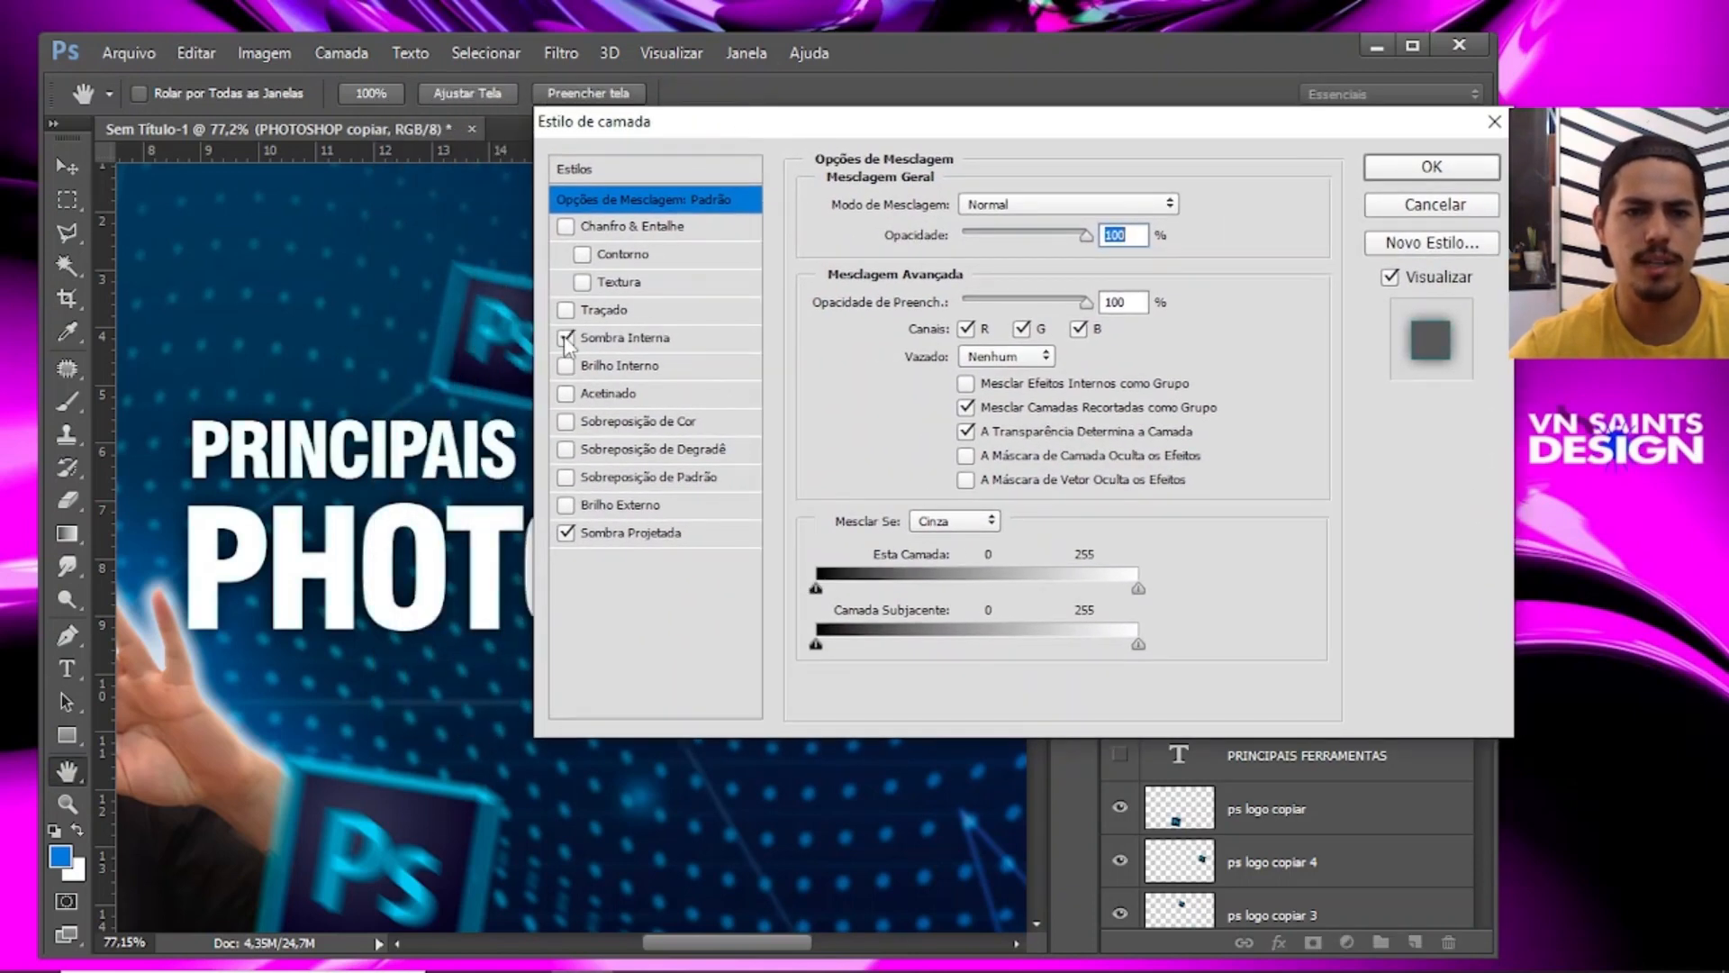
pyautogui.click(656, 343)
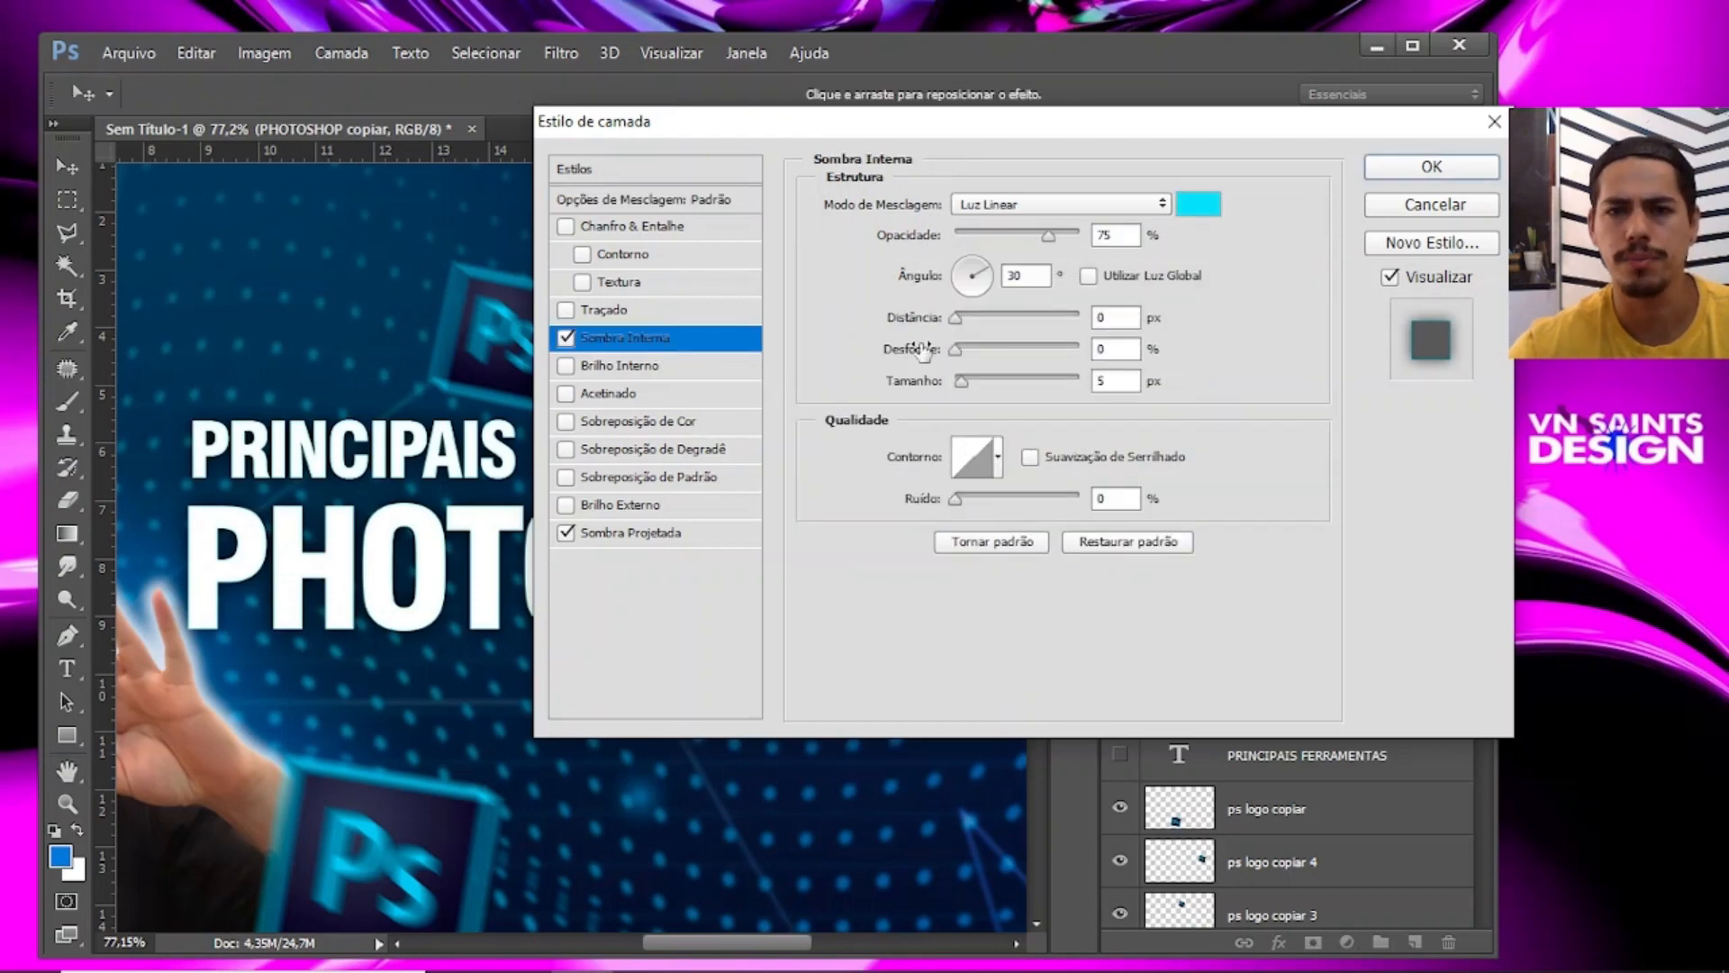
pyautogui.click(1019, 208)
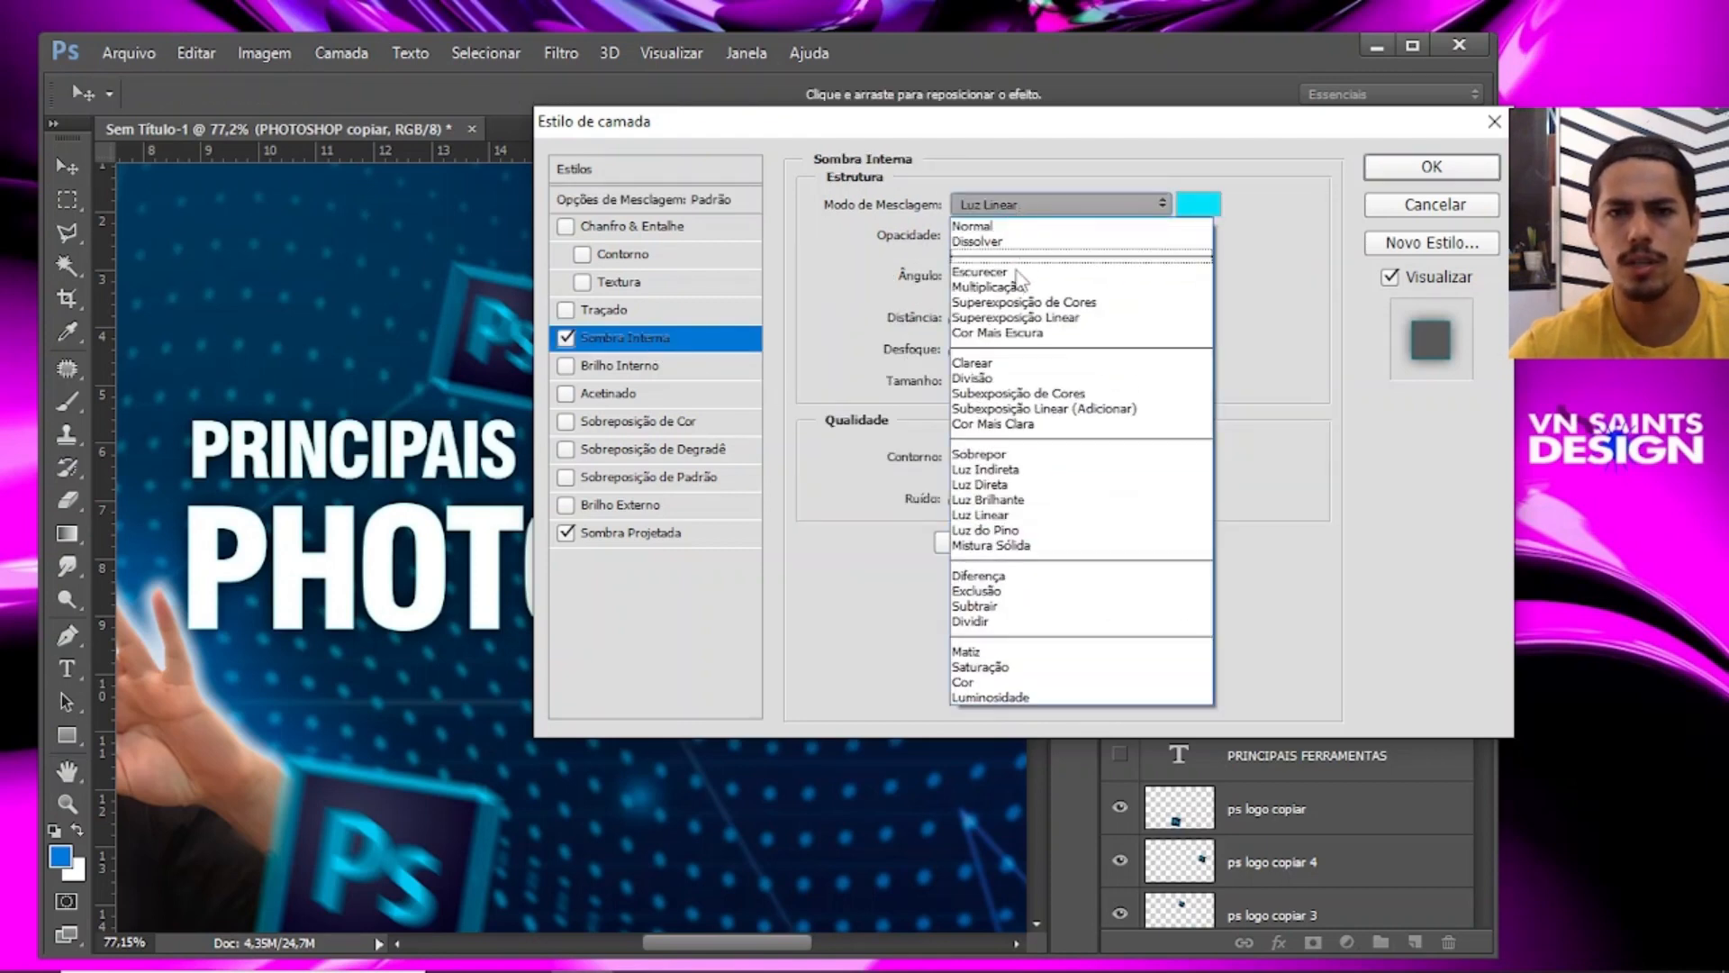
pyautogui.click(1015, 271)
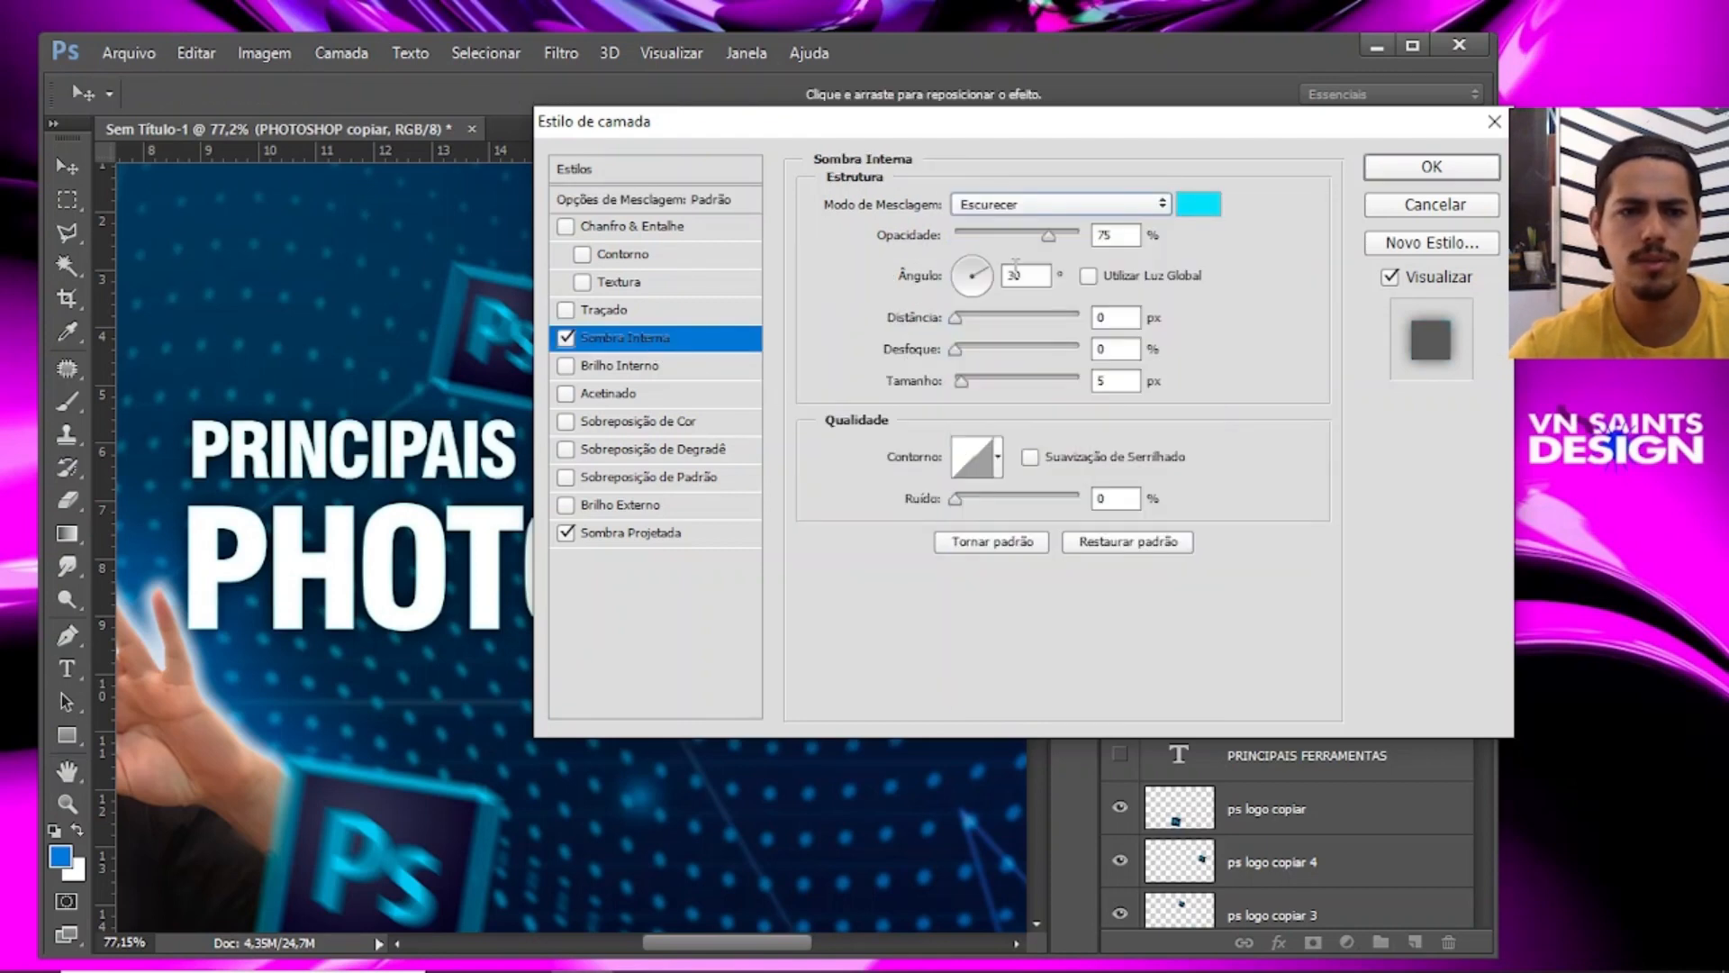
# Change the title's Inner Shadow color to a medium royal blue.
pyautogui.click(1189, 211)
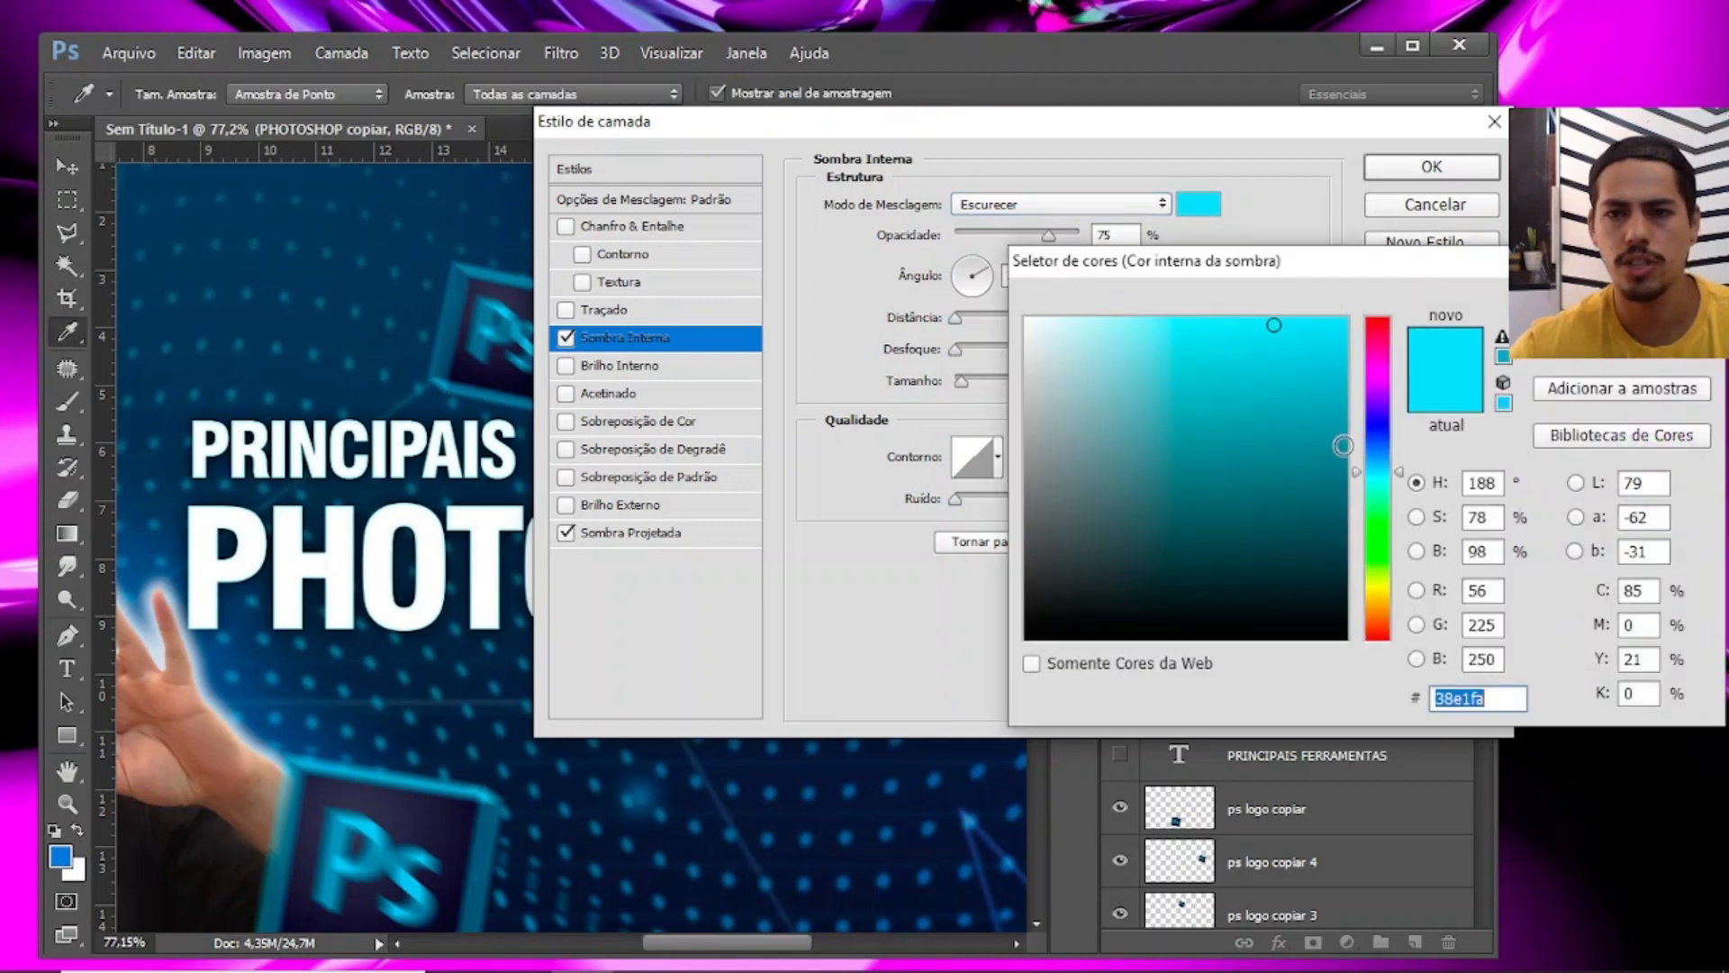
pyautogui.click(1375, 435)
pyautogui.moveTo(1265, 434); pyautogui.dragTo(1254, 389)
pyautogui.press('Return')
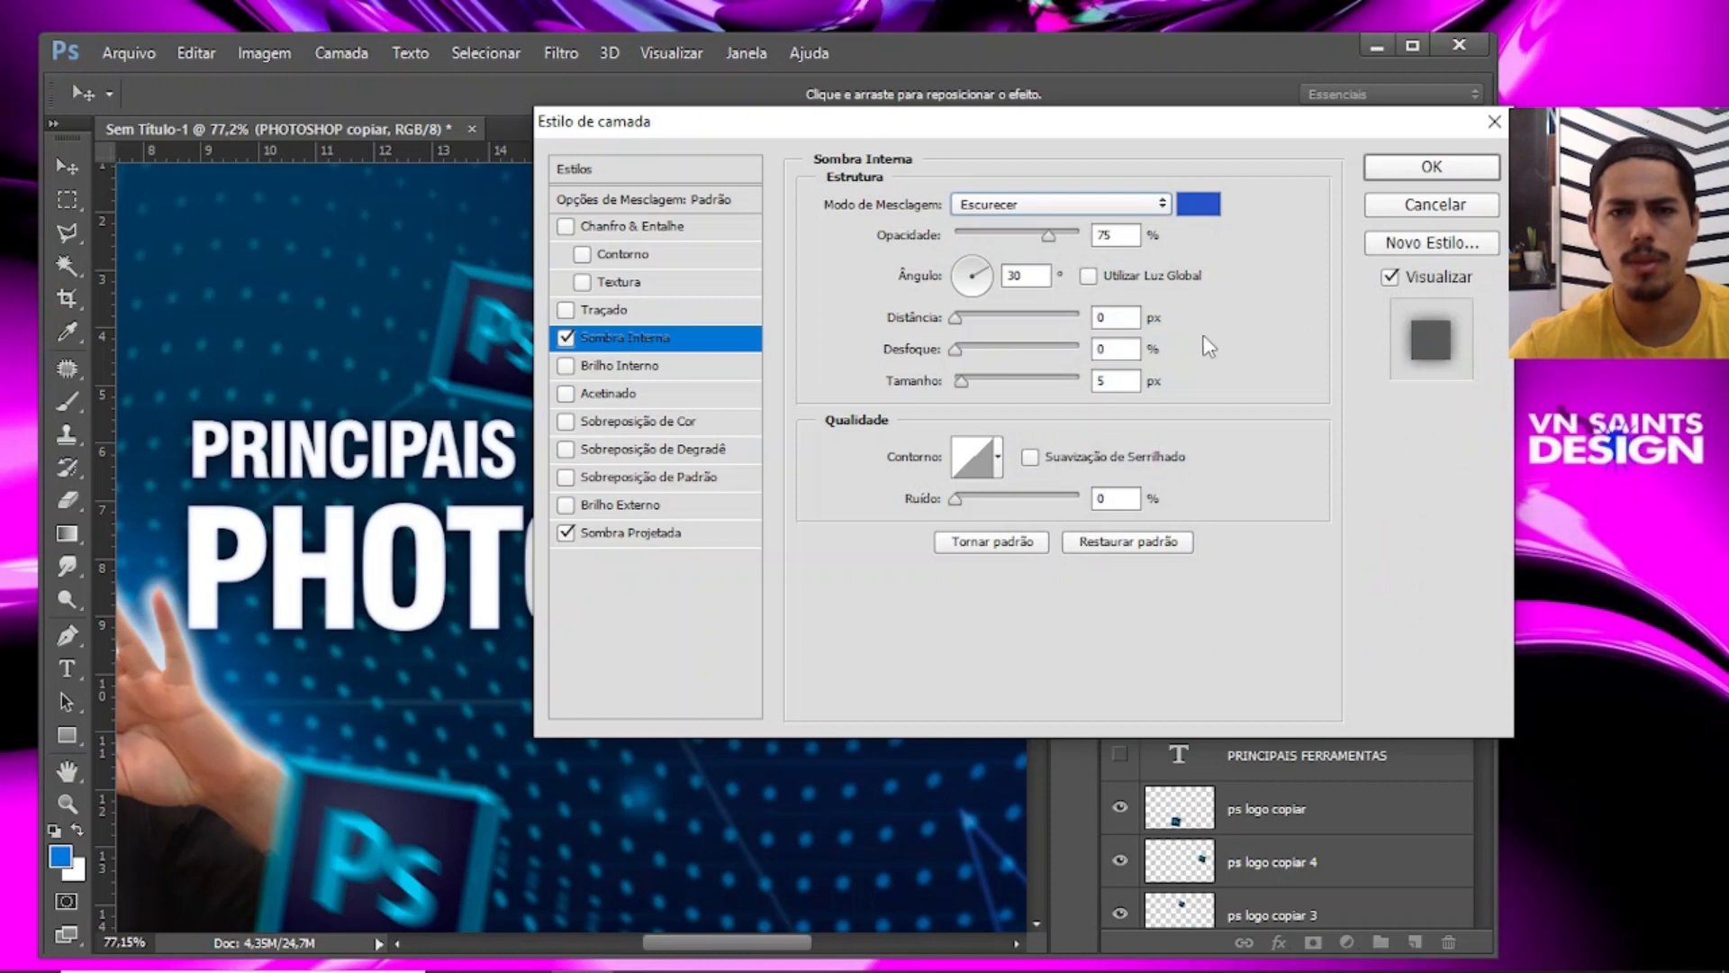
# Set the size of the title's Inner Shadow to 15 px and apply the layer style.
pyautogui.moveTo(961, 380); pyautogui.dragTo(976, 378)
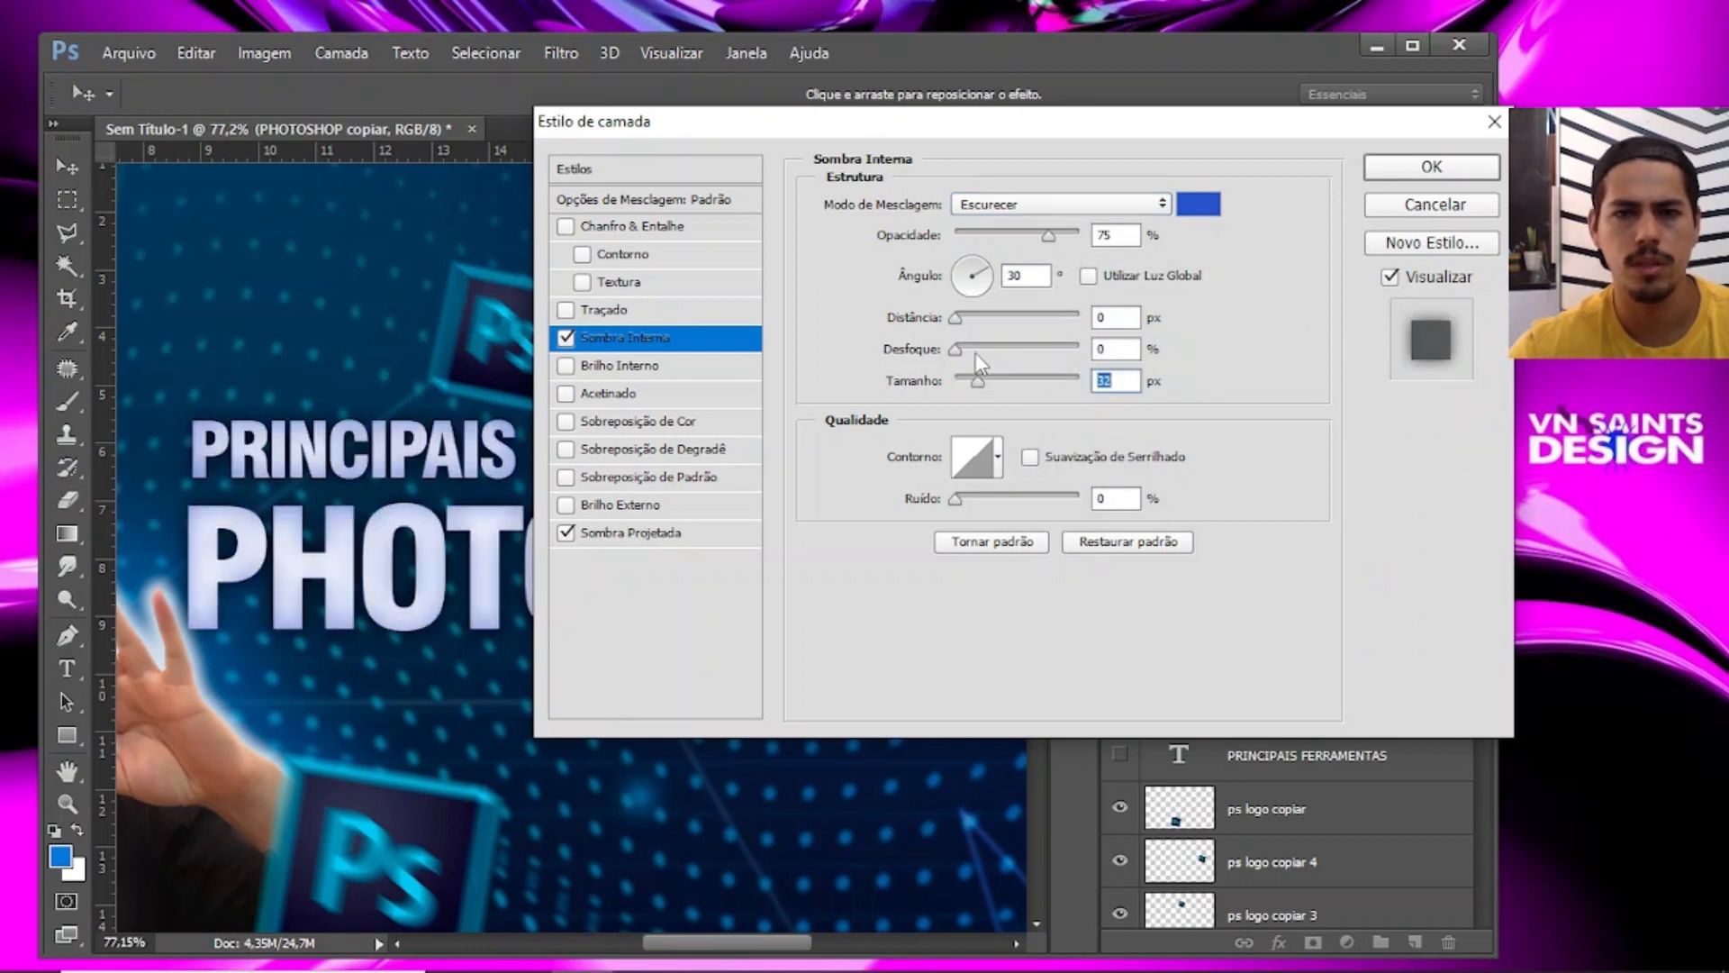
pyautogui.write('1')
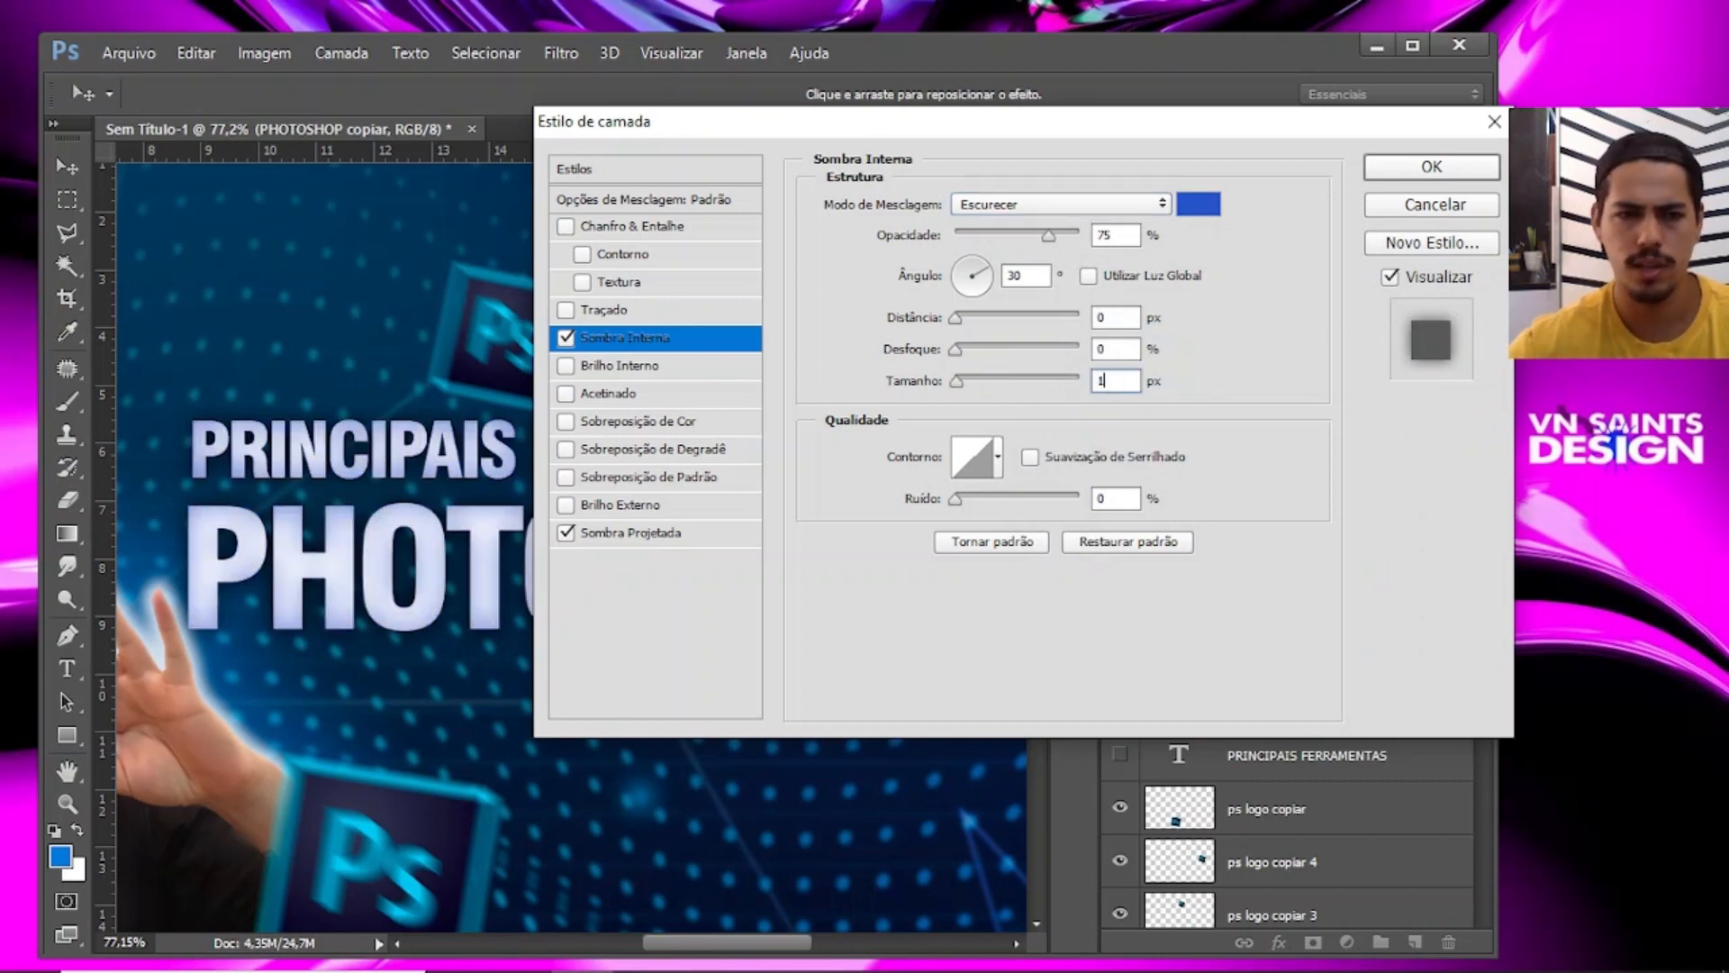
pyautogui.write('5')
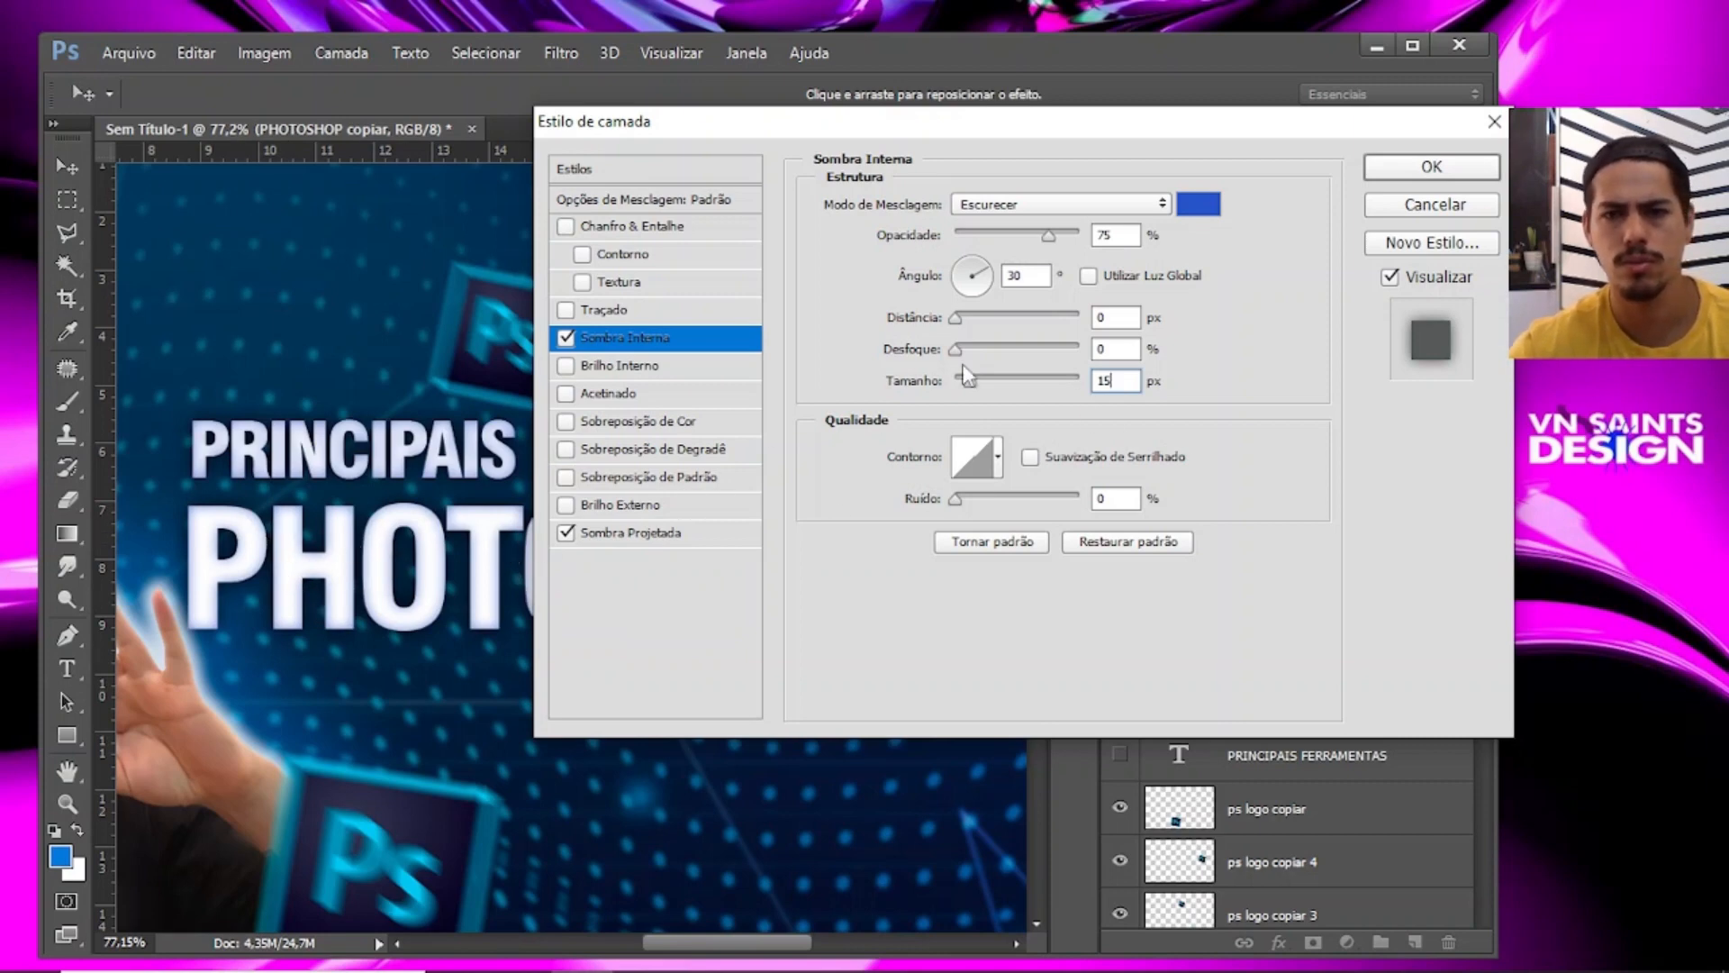
pyautogui.click(1396, 171)
# Compare the title up close with and without its layer effects, and the composition with and without the title.
pyautogui.press('z')
pyautogui.moveTo(279, 599); pyautogui.dragTo(869, 627)
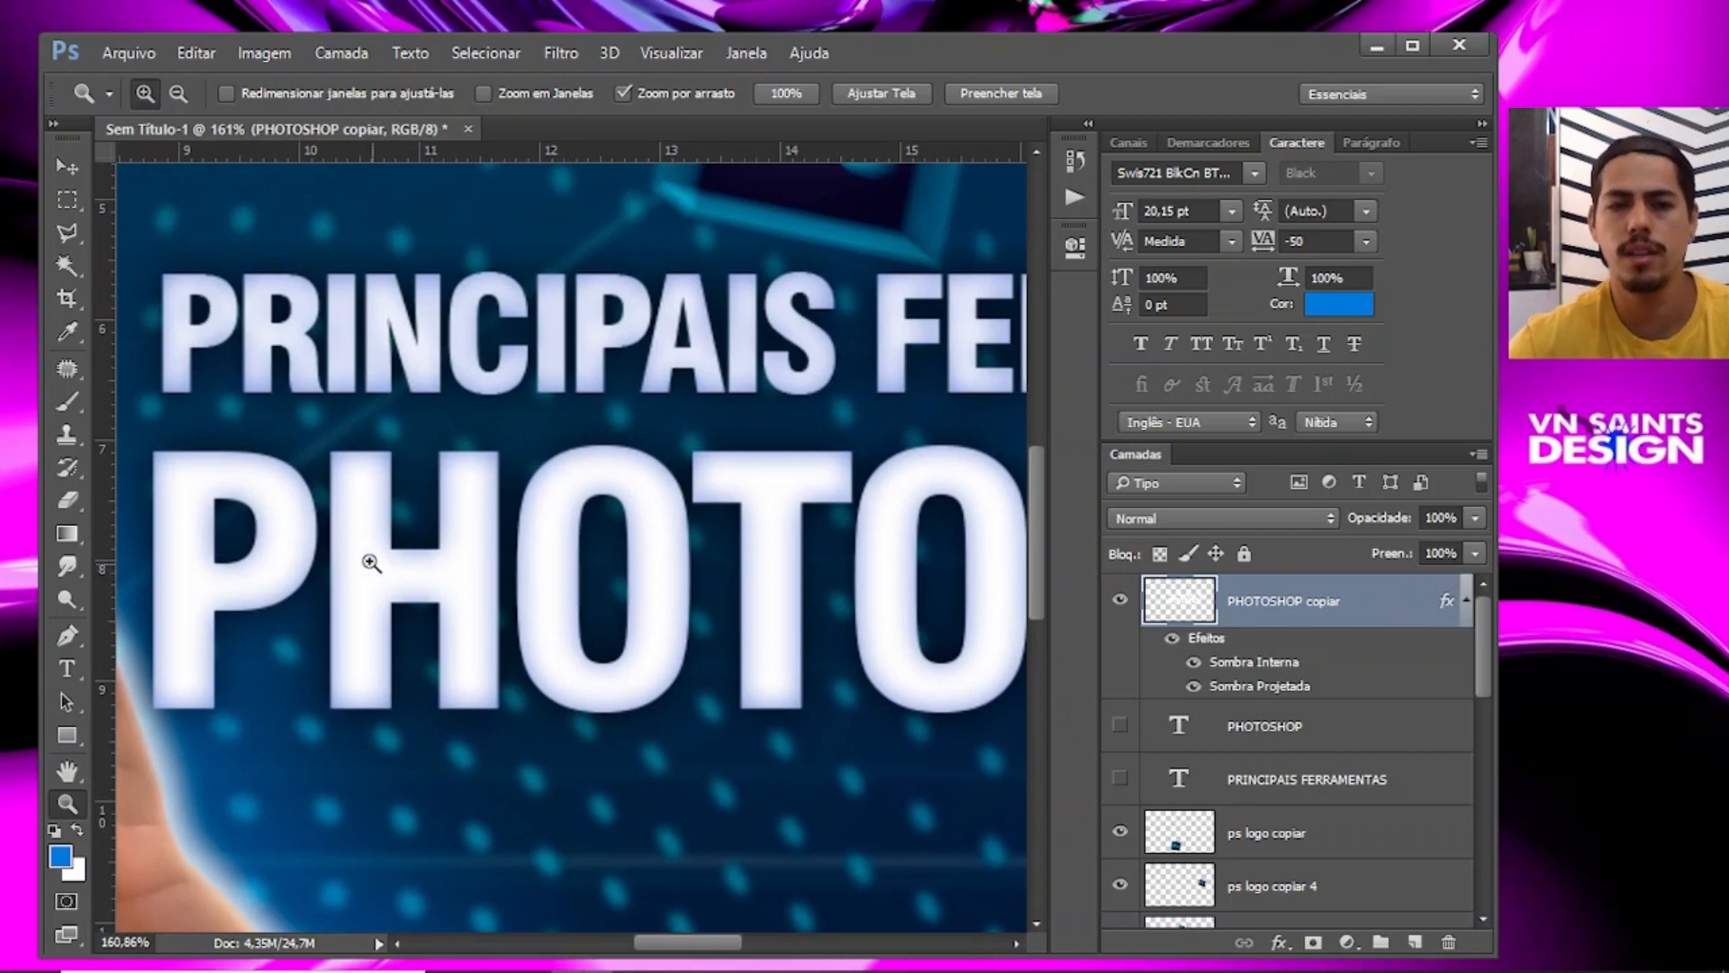
pyautogui.click(1172, 639)
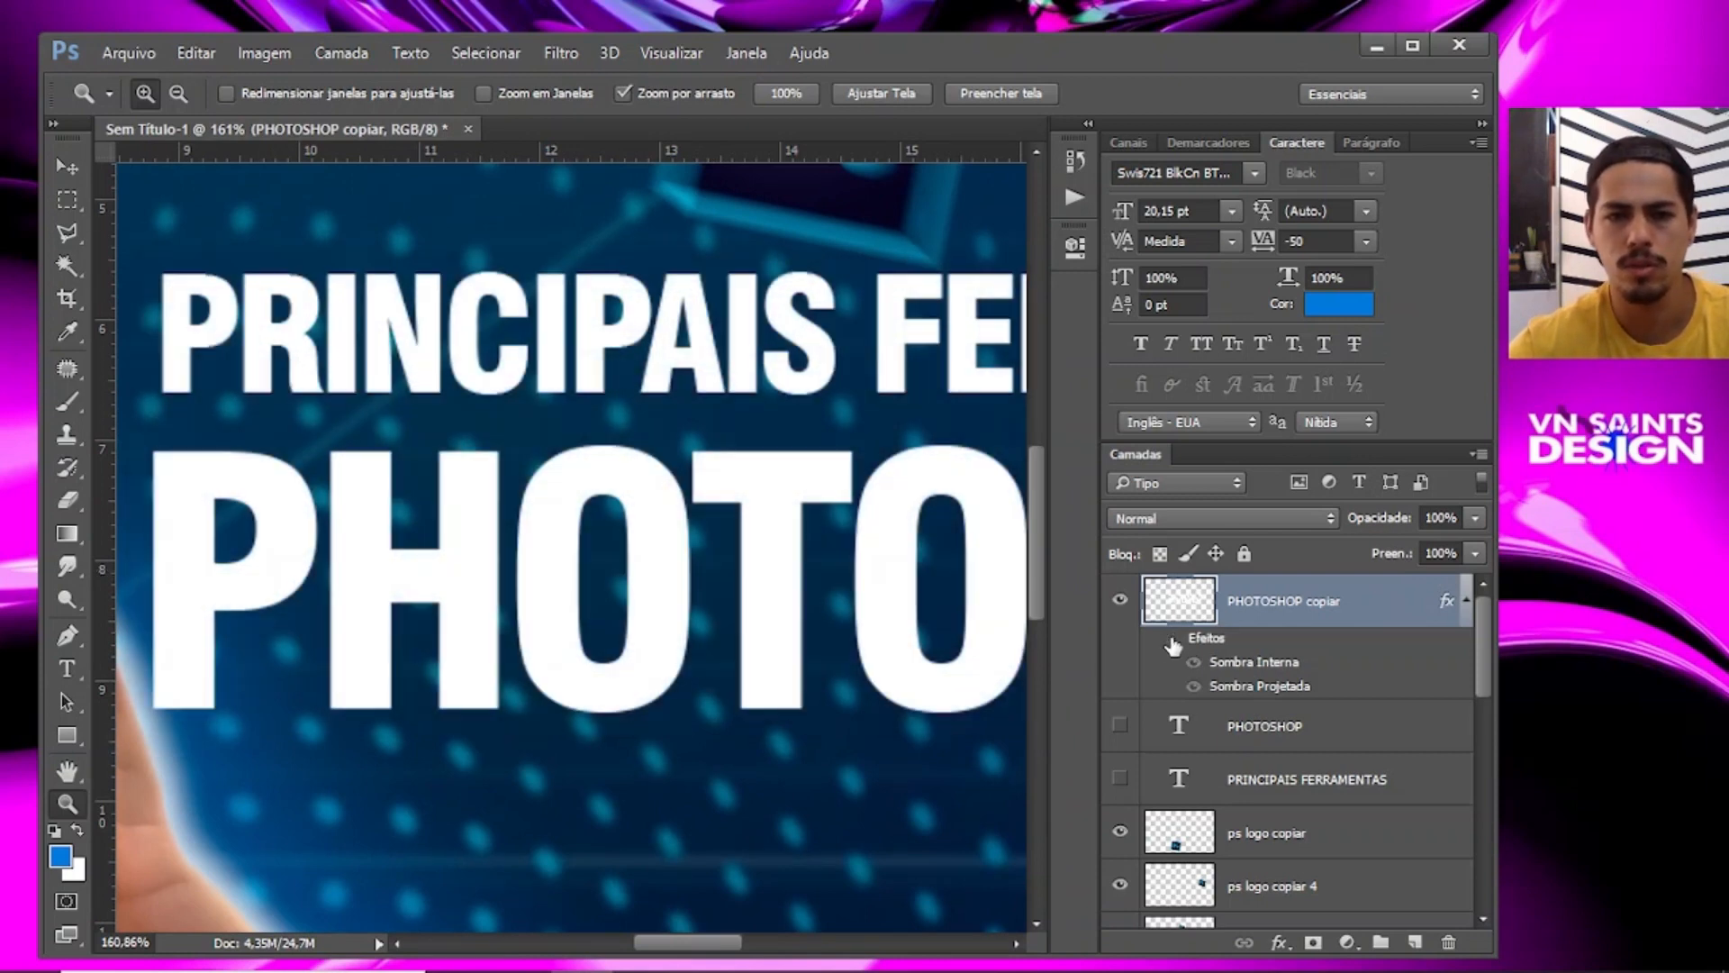
pyautogui.click(1173, 639)
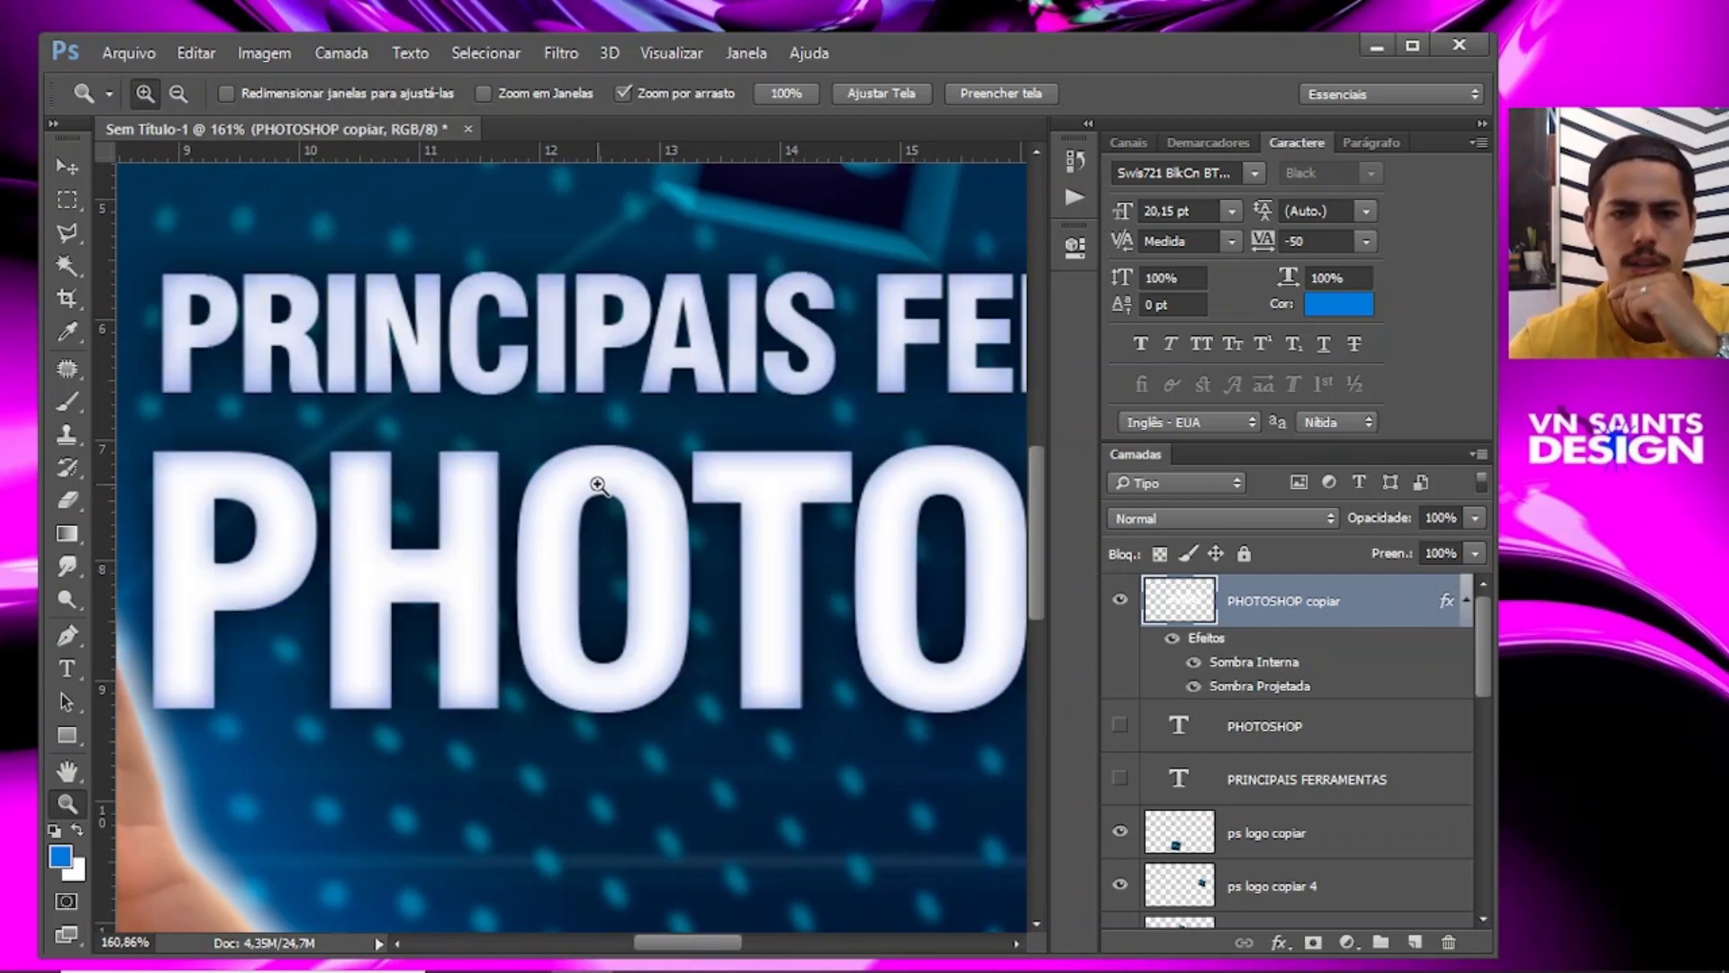
pyautogui.click(1173, 640)
pyautogui.click(1173, 639)
pyautogui.moveTo(567, 552)
pyautogui.mouseDown()
pyautogui.moveTo(495, 565)
pyautogui.moveTo(784, 576)
pyautogui.moveTo(368, 540)
pyautogui.moveTo(793, 559)
pyautogui.moveTo(545, 554)
pyautogui.moveTo(571, 564)
pyautogui.moveTo(626, 559)
pyautogui.moveTo(558, 537)
pyautogui.mouseUp()
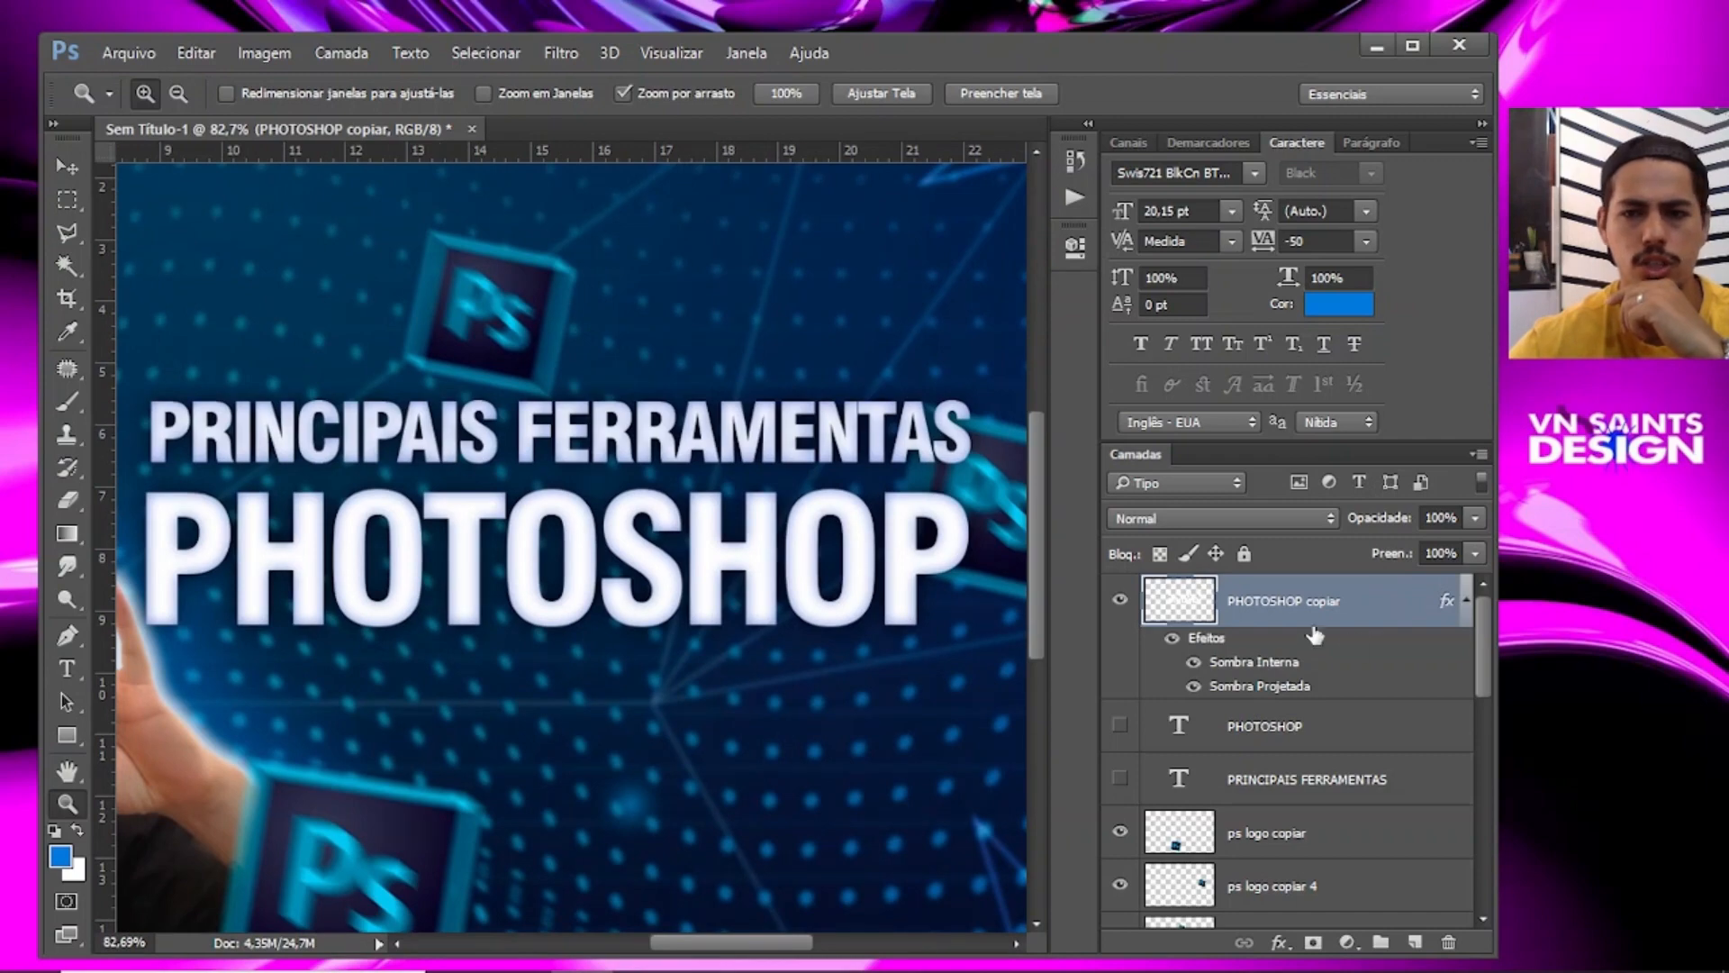
pyautogui.moveTo(744, 407); pyautogui.dragTo(686, 538)
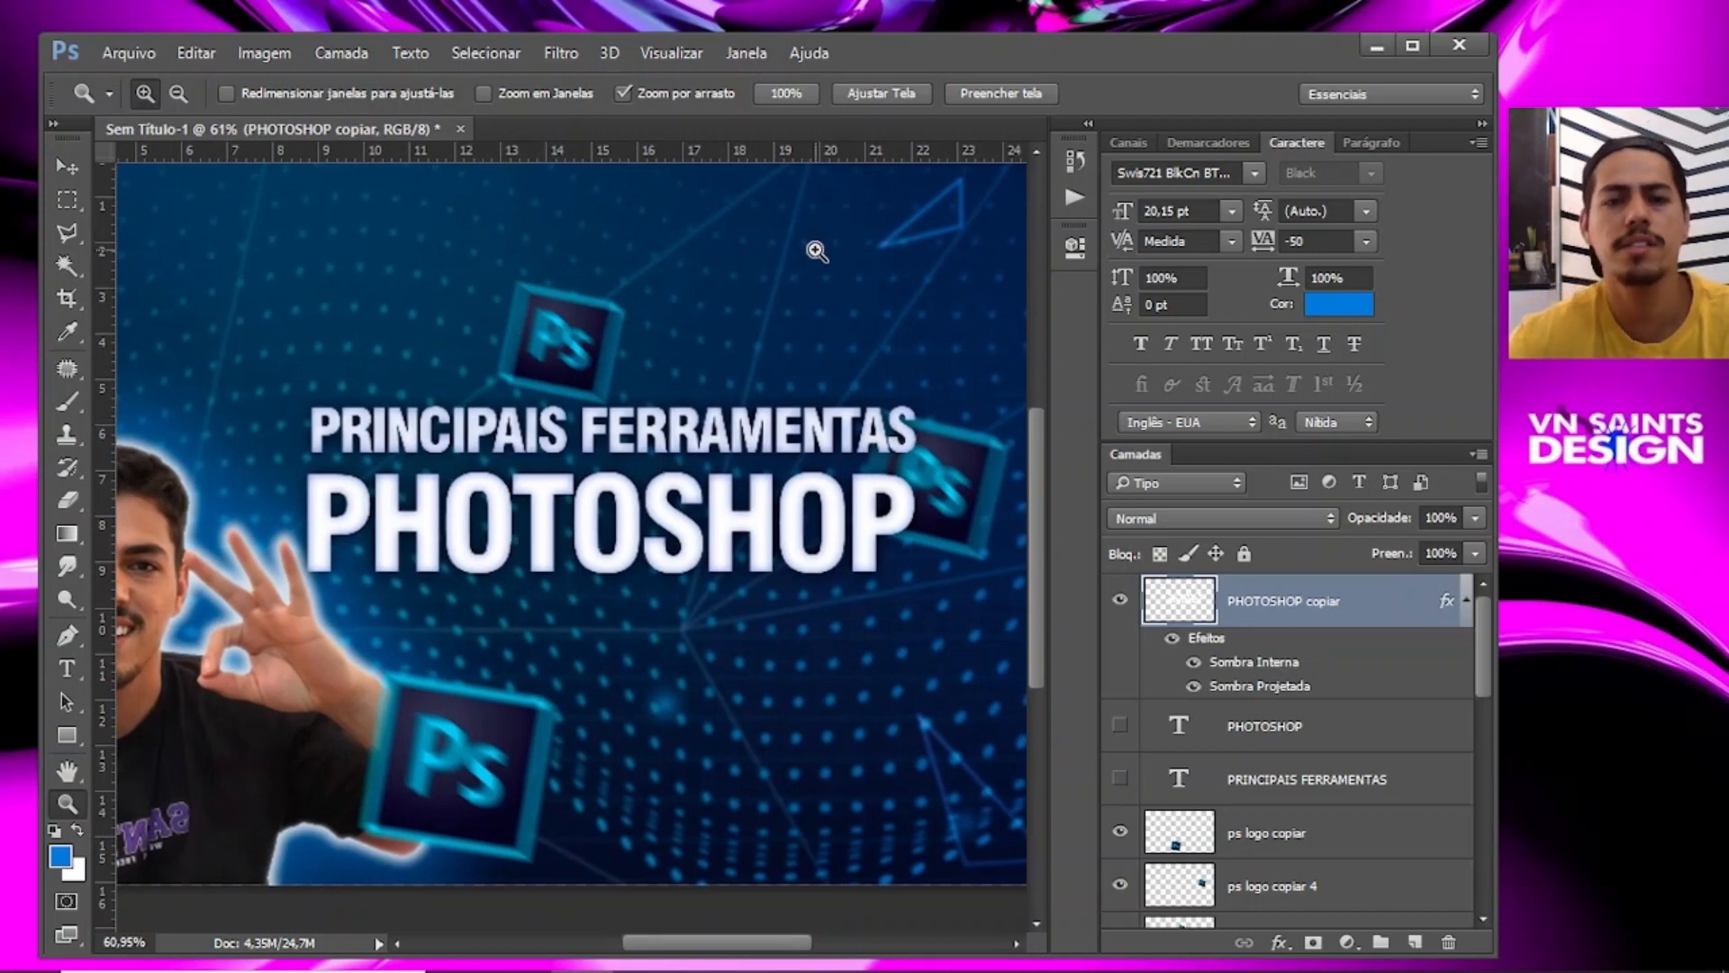
pyautogui.click(1121, 600)
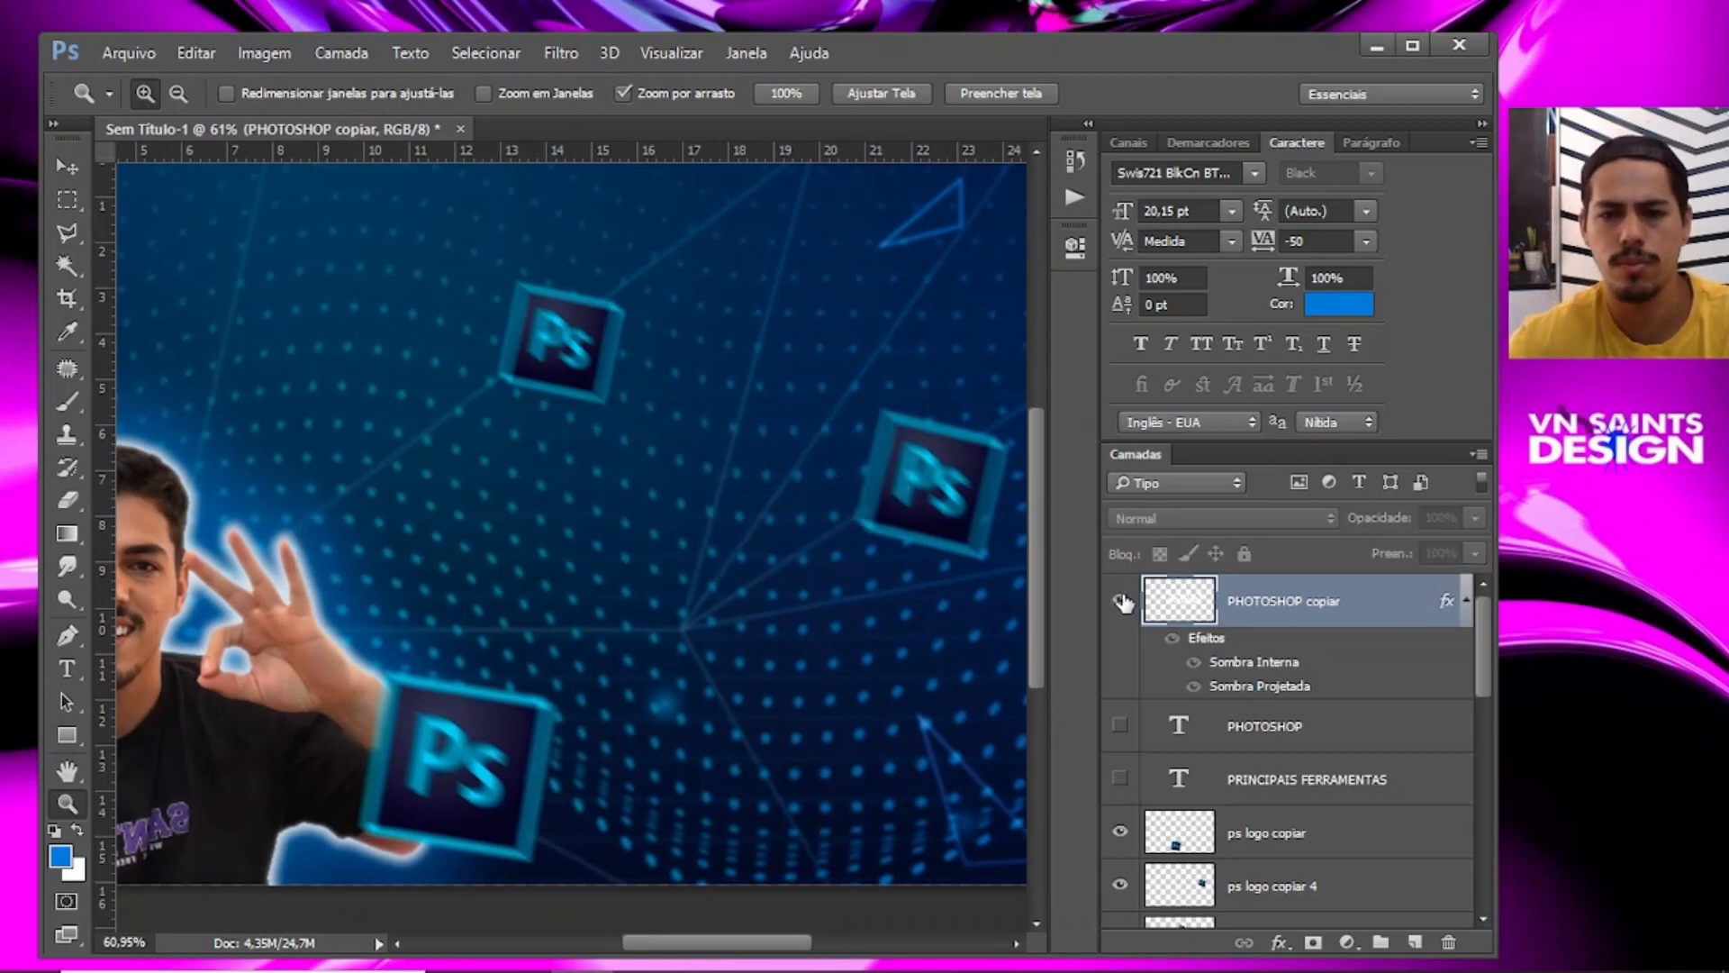
pyautogui.click(1121, 601)
# Place the "fundo concreto" image from the "elementos video photoshop basico3" folder as an embedded object above the title.
pyautogui.click(127, 54)
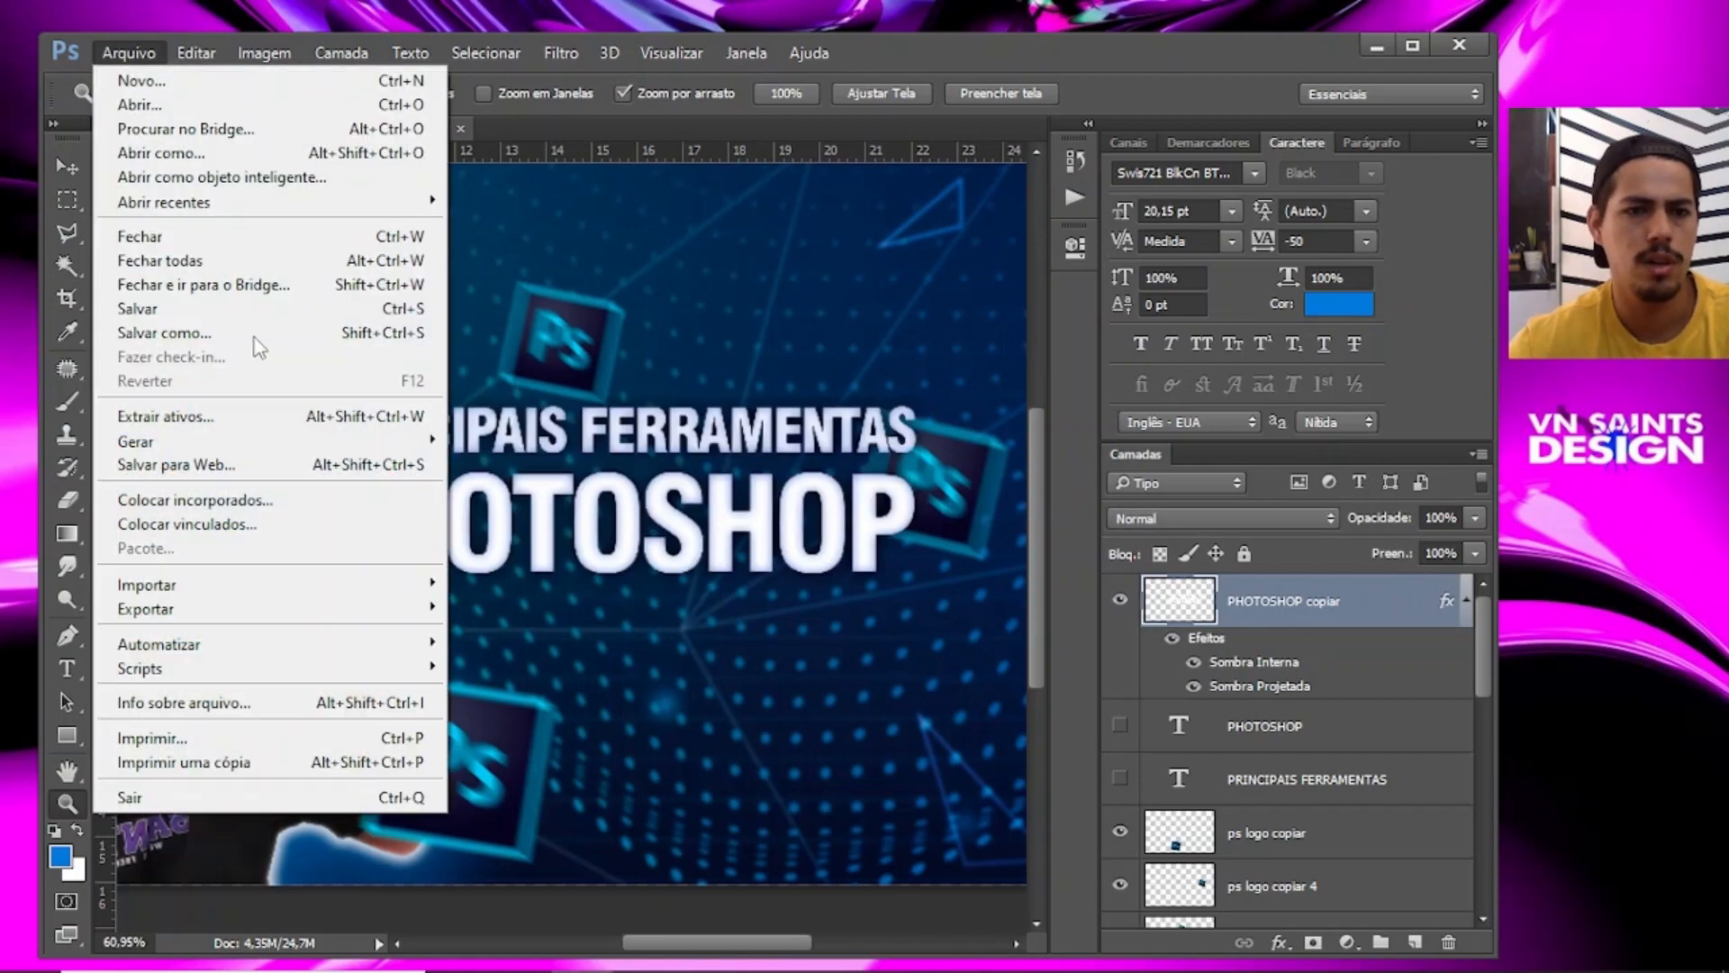
pyautogui.click(251, 502)
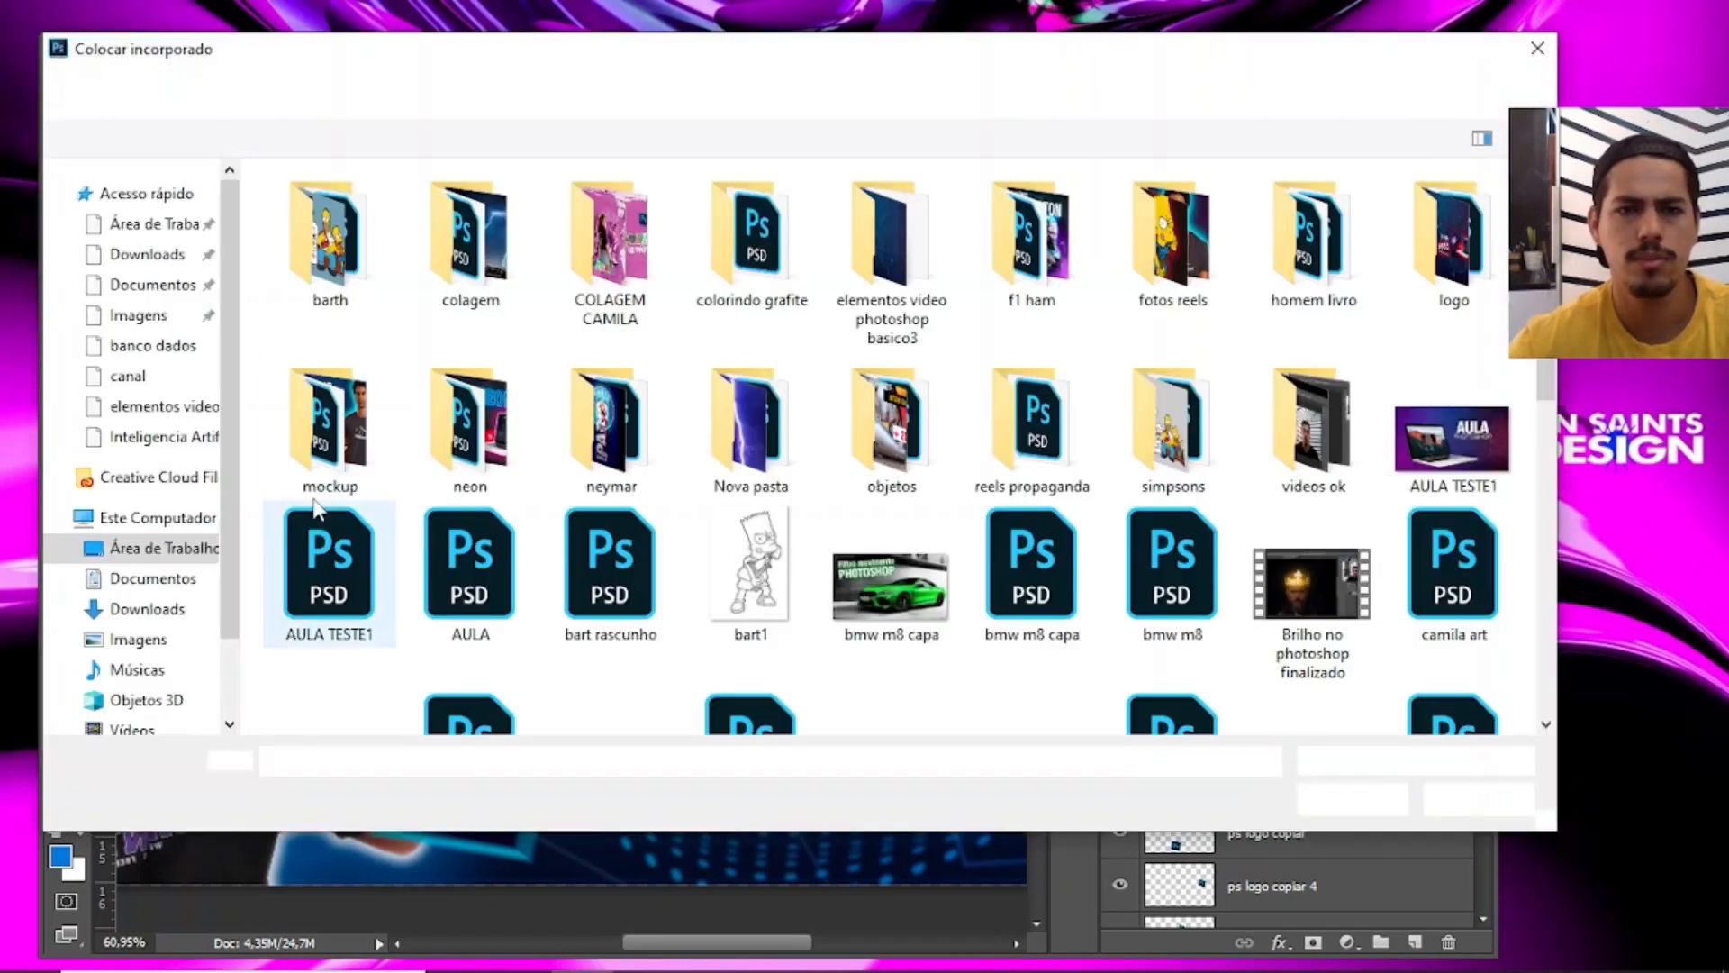
pyautogui.doubleClick(885, 225)
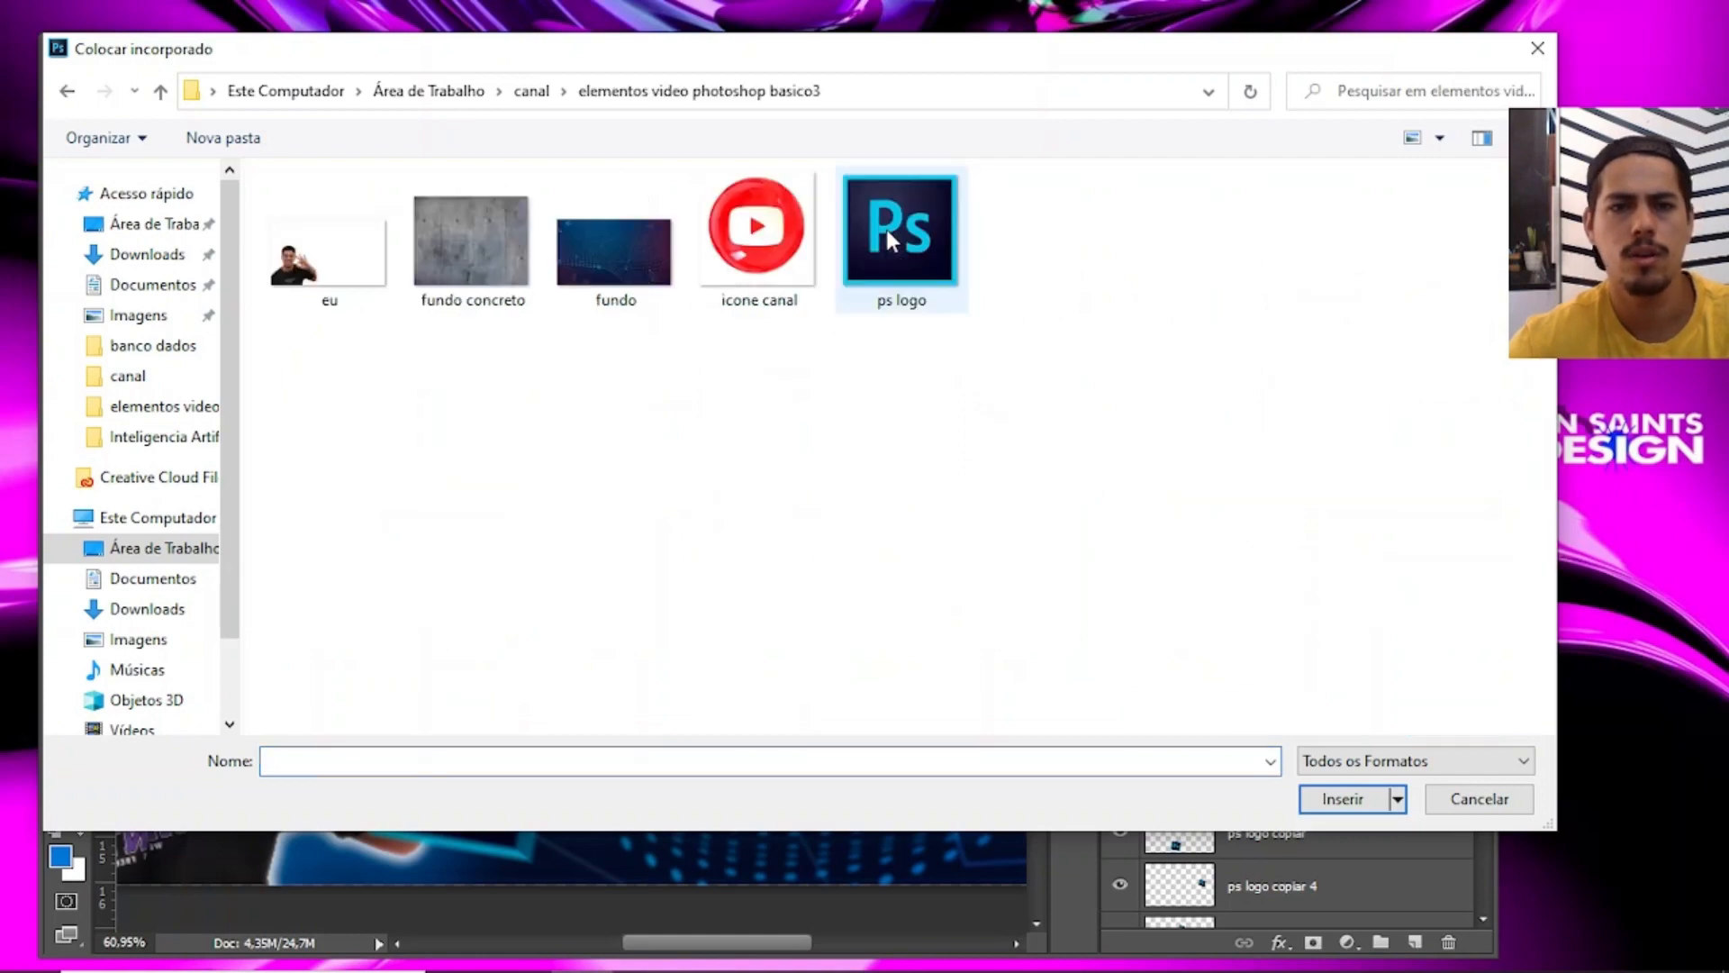
pyautogui.click(493, 234)
pyautogui.click(1335, 798)
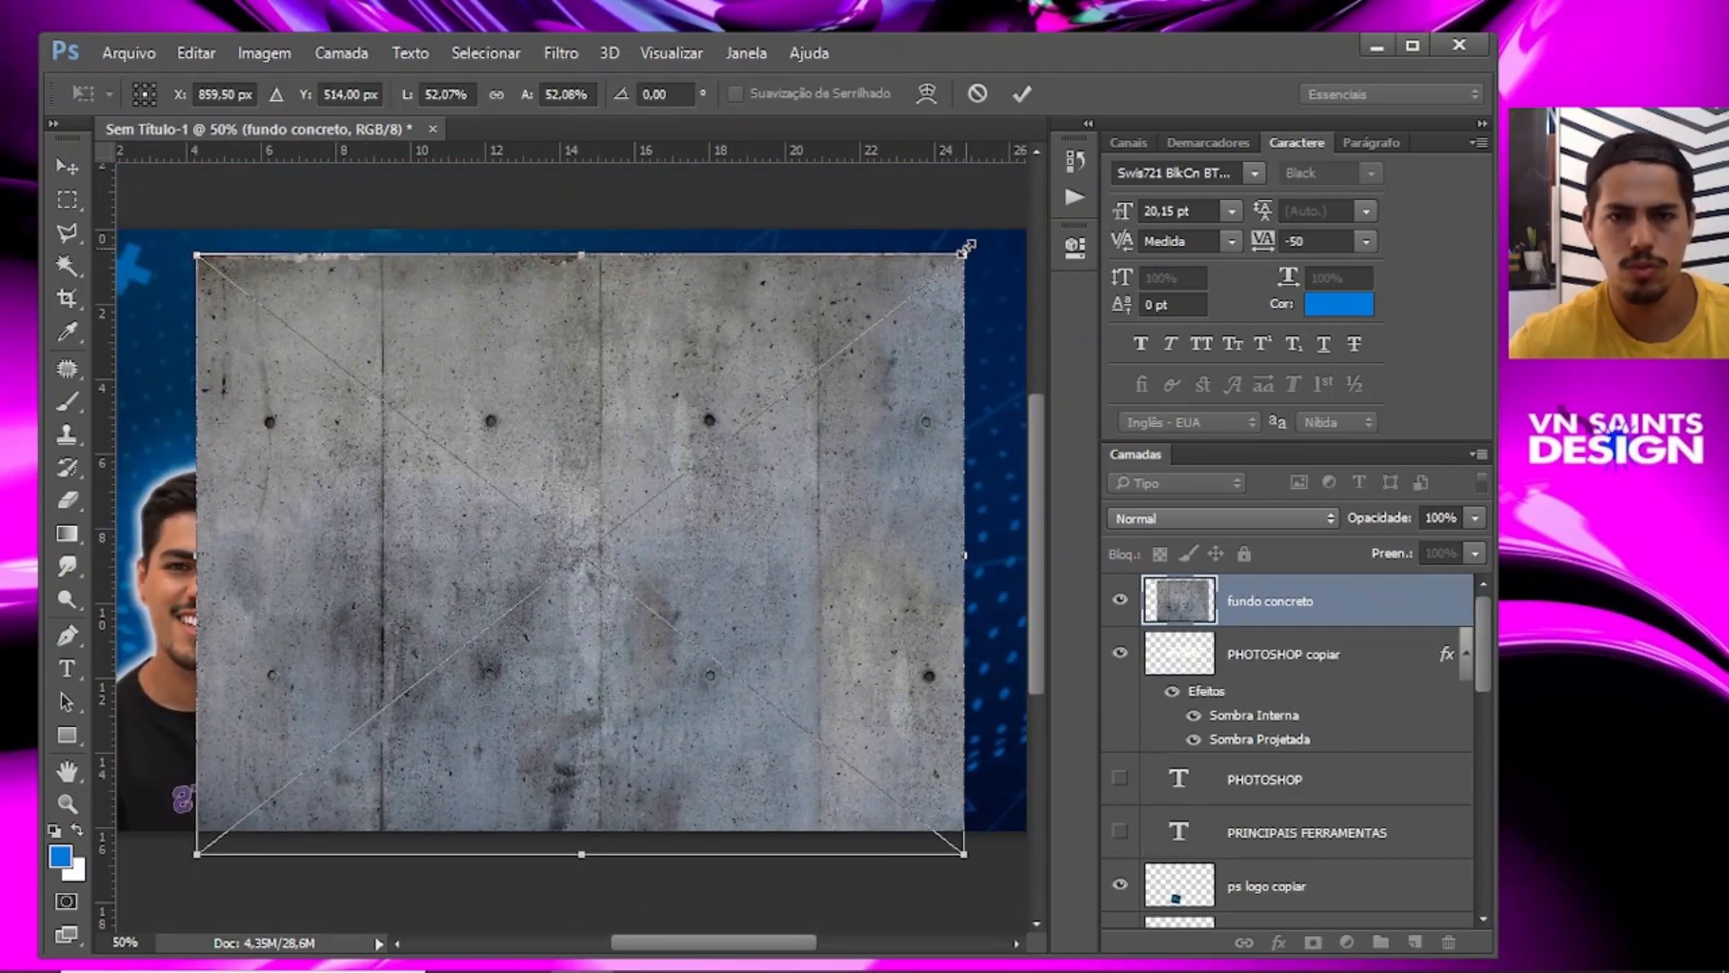
# Scale the concrete image down so it just covers the title area, and commit the placement.
pyautogui.moveTo(964, 255); pyautogui.dragTo(883, 318)
pyautogui.moveTo(196, 854); pyautogui.dragTo(345, 739)
pyautogui.press('Return')
# Clip the "fundo concreto" layer to the "PHOTOSHOP copiar" title layer with a clipping mask.
pyautogui.press('z')
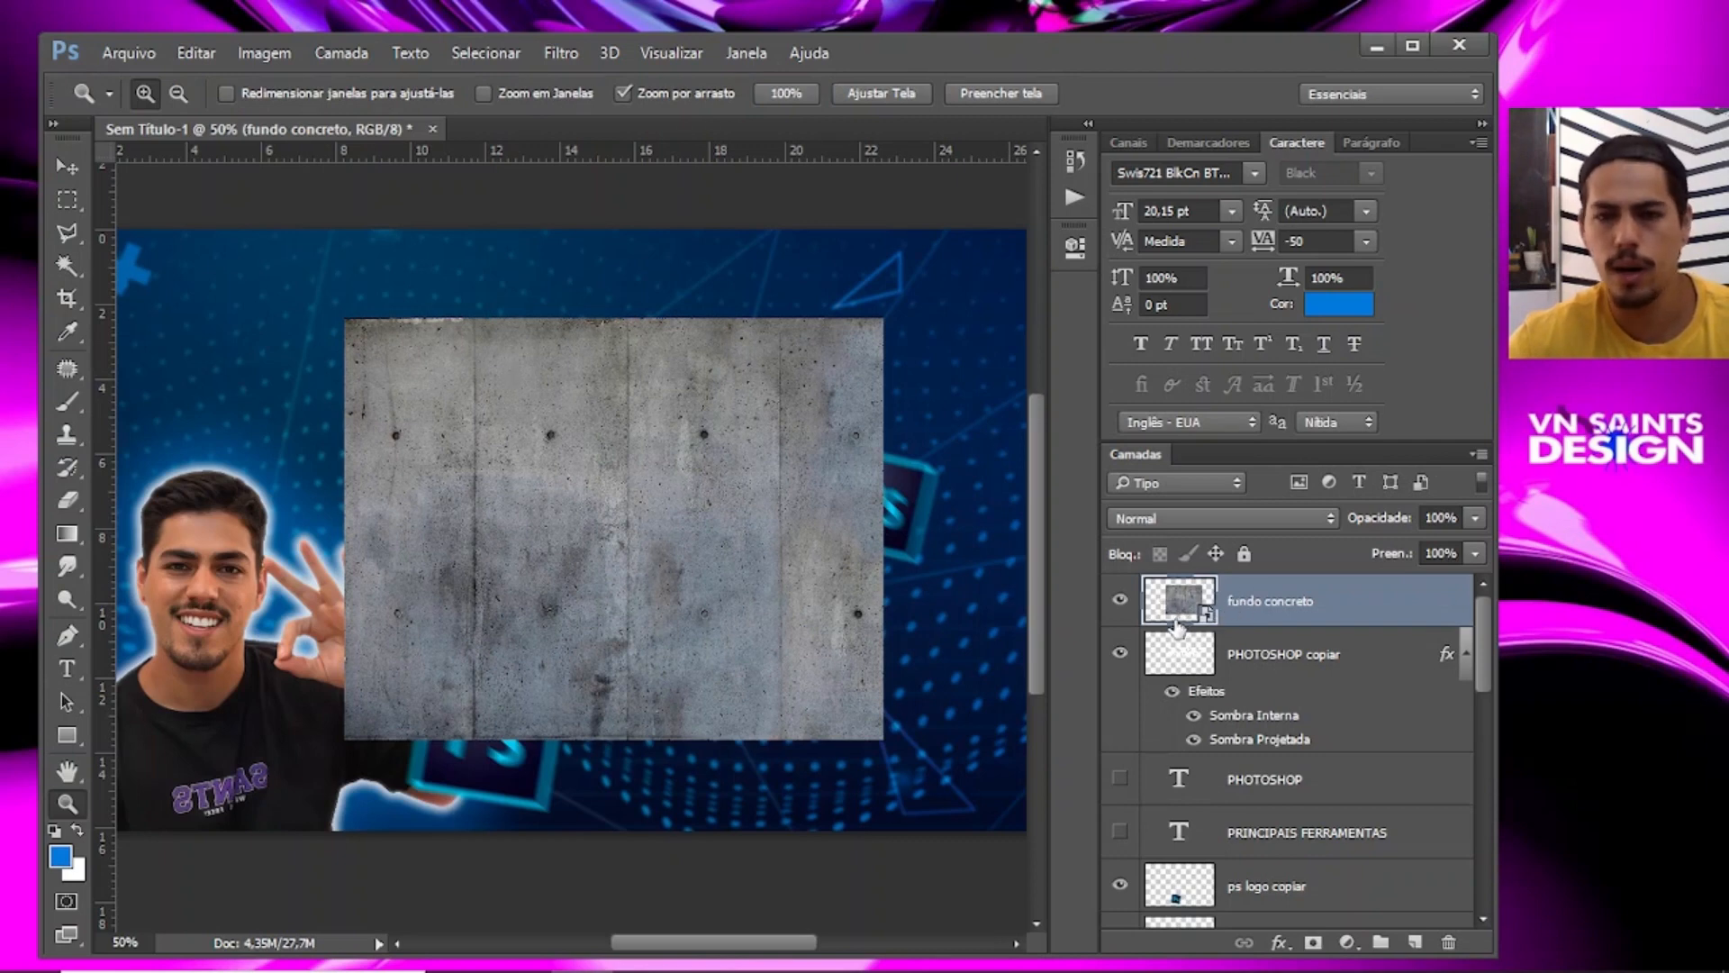
pyautogui.press('alt')
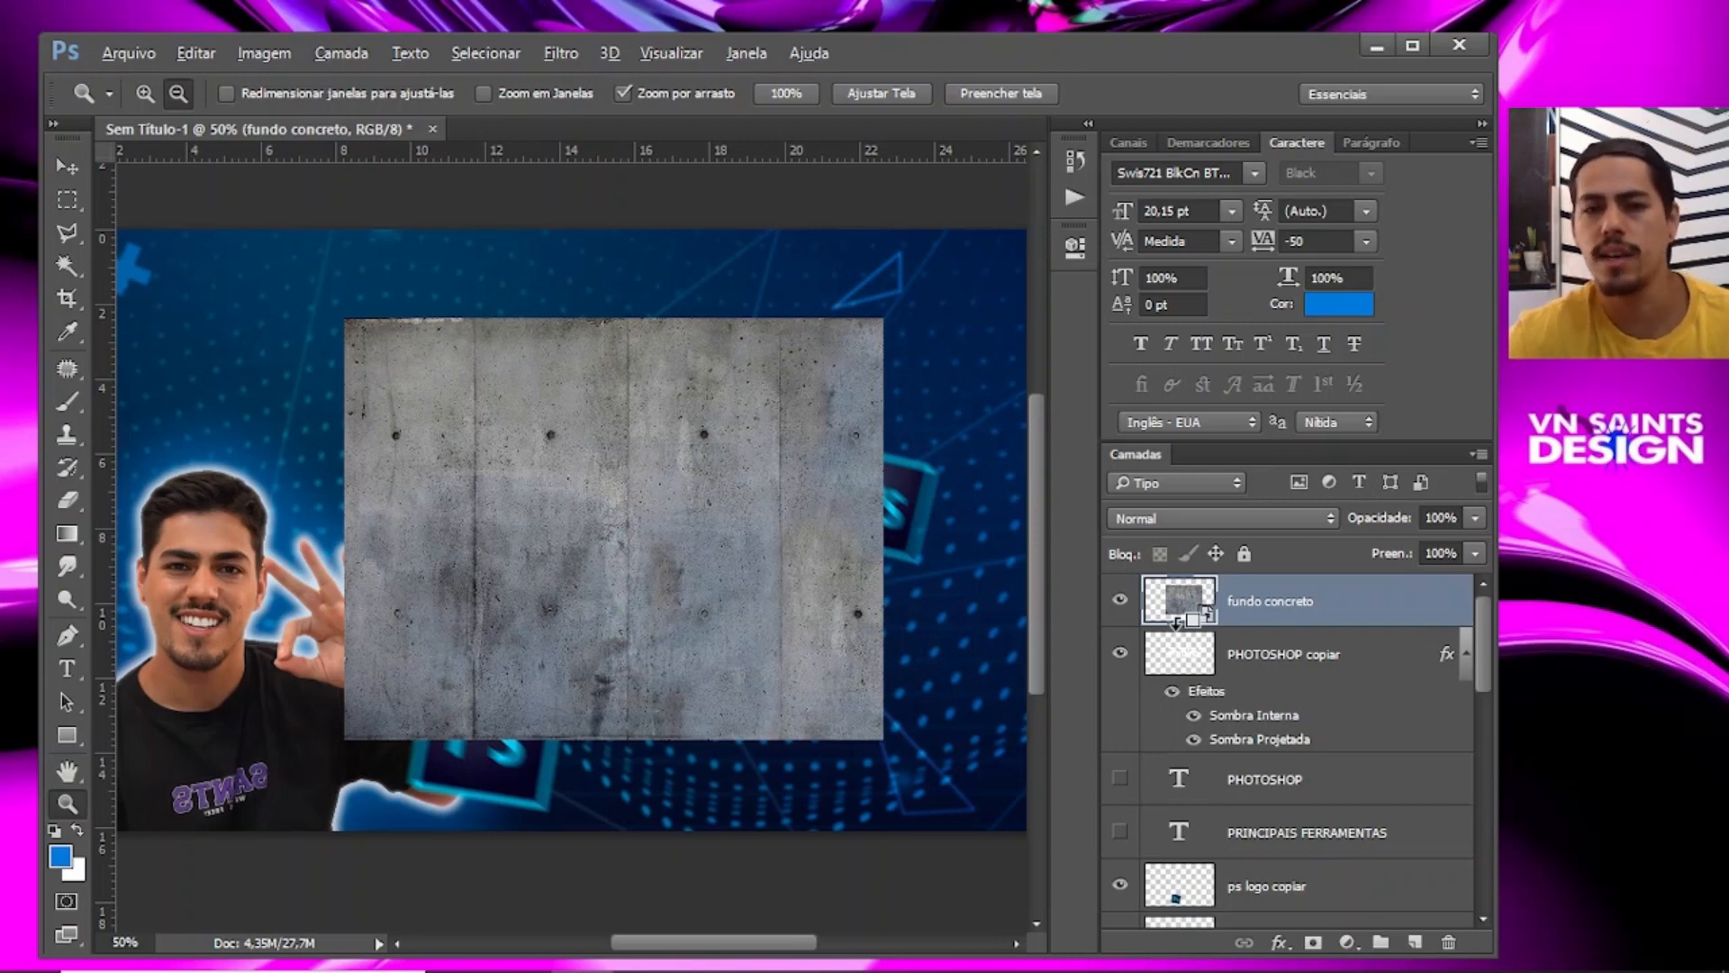
pyautogui.keyDown('alt'); pyautogui.click(1177, 623); pyautogui.keyUp('alt')
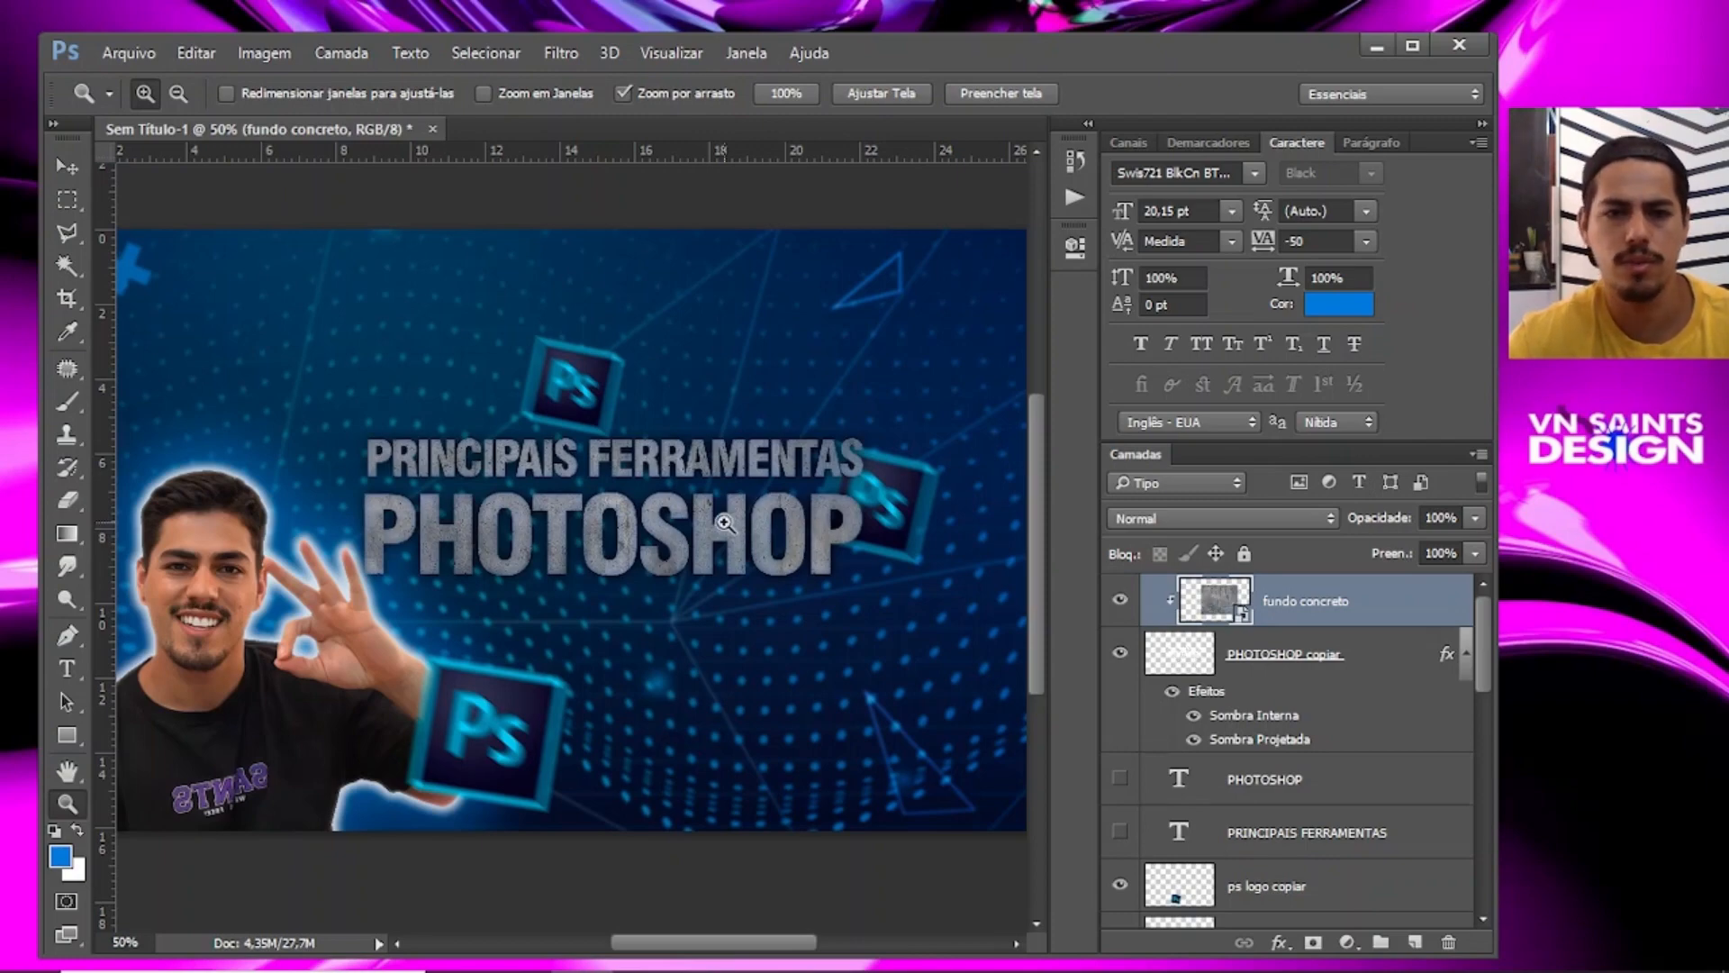
# Try the Clarear blend mode on the concrete layer, settle on Multiplicação, and lower its opacity to 25%.
pyautogui.moveTo(727, 523); pyautogui.dragTo(501, 514)
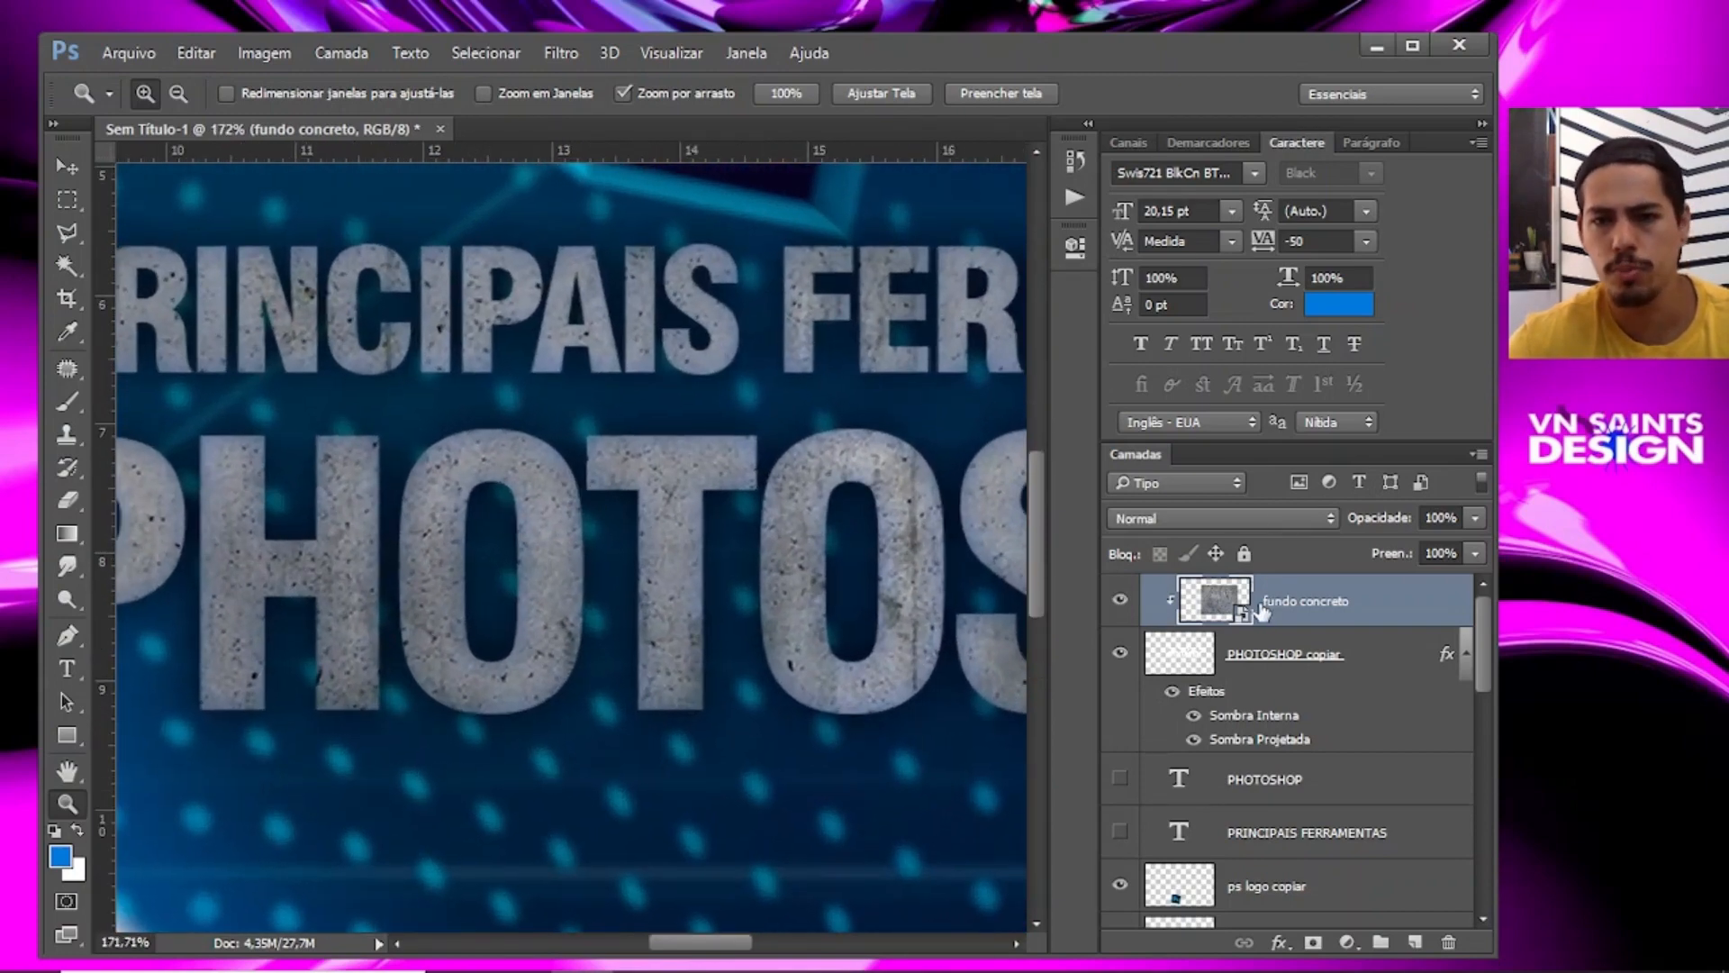
pyautogui.click(1191, 512)
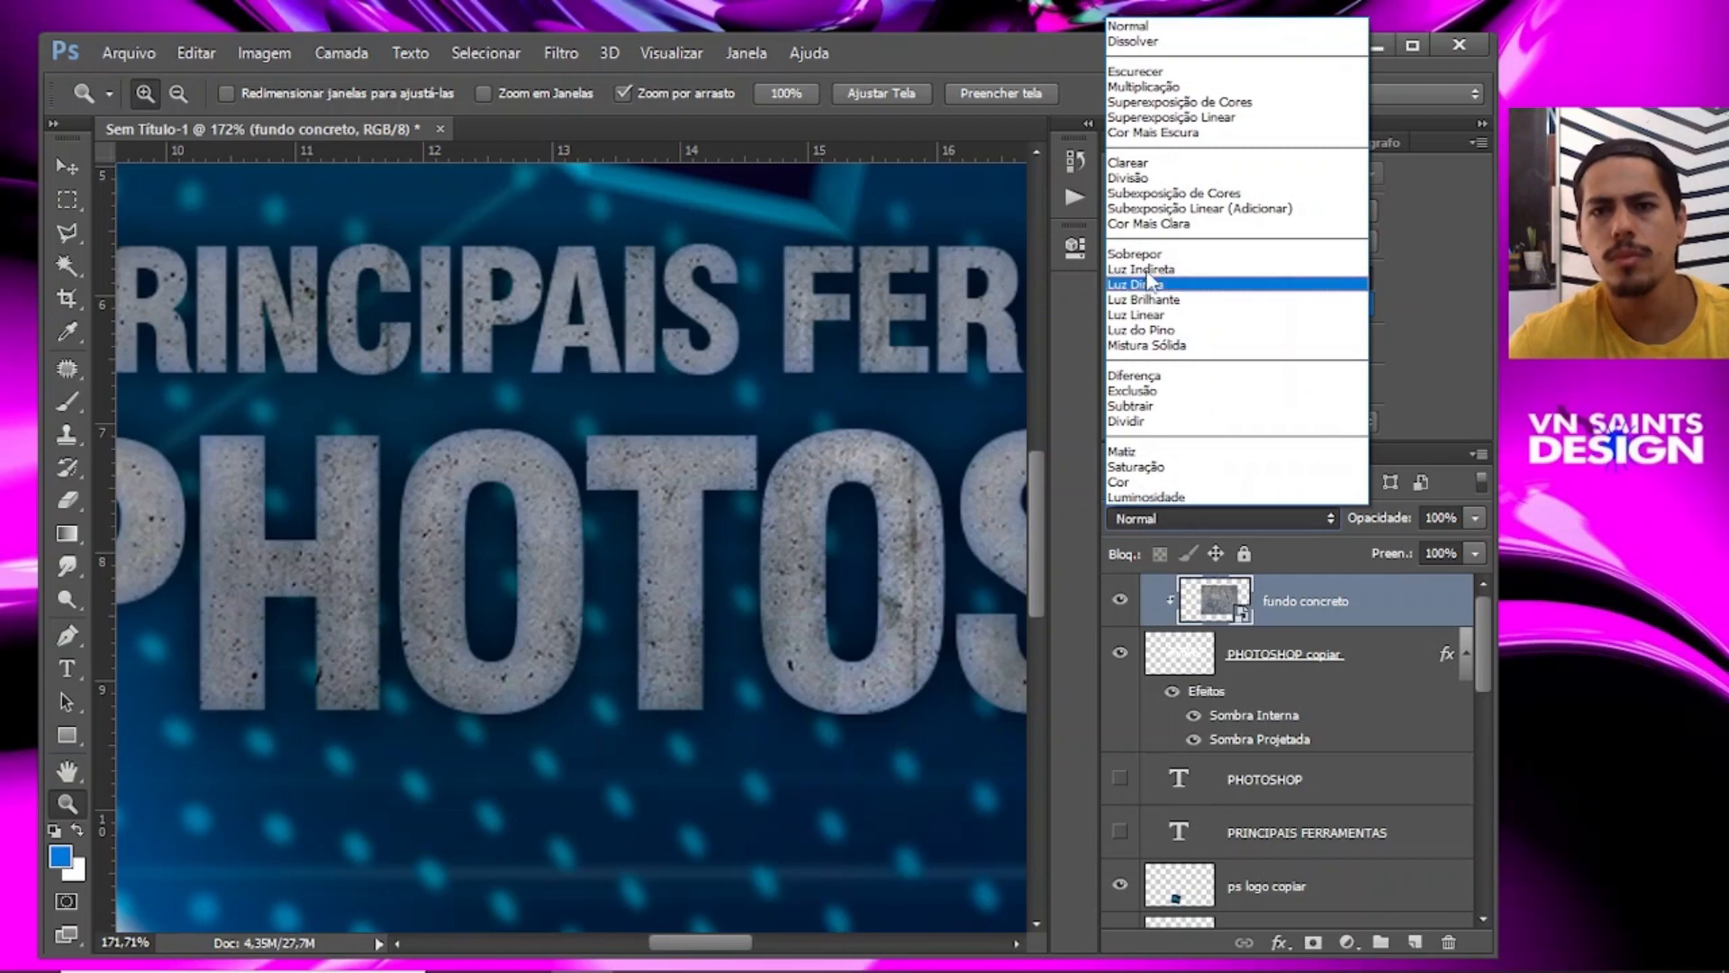
pyautogui.click(1136, 164)
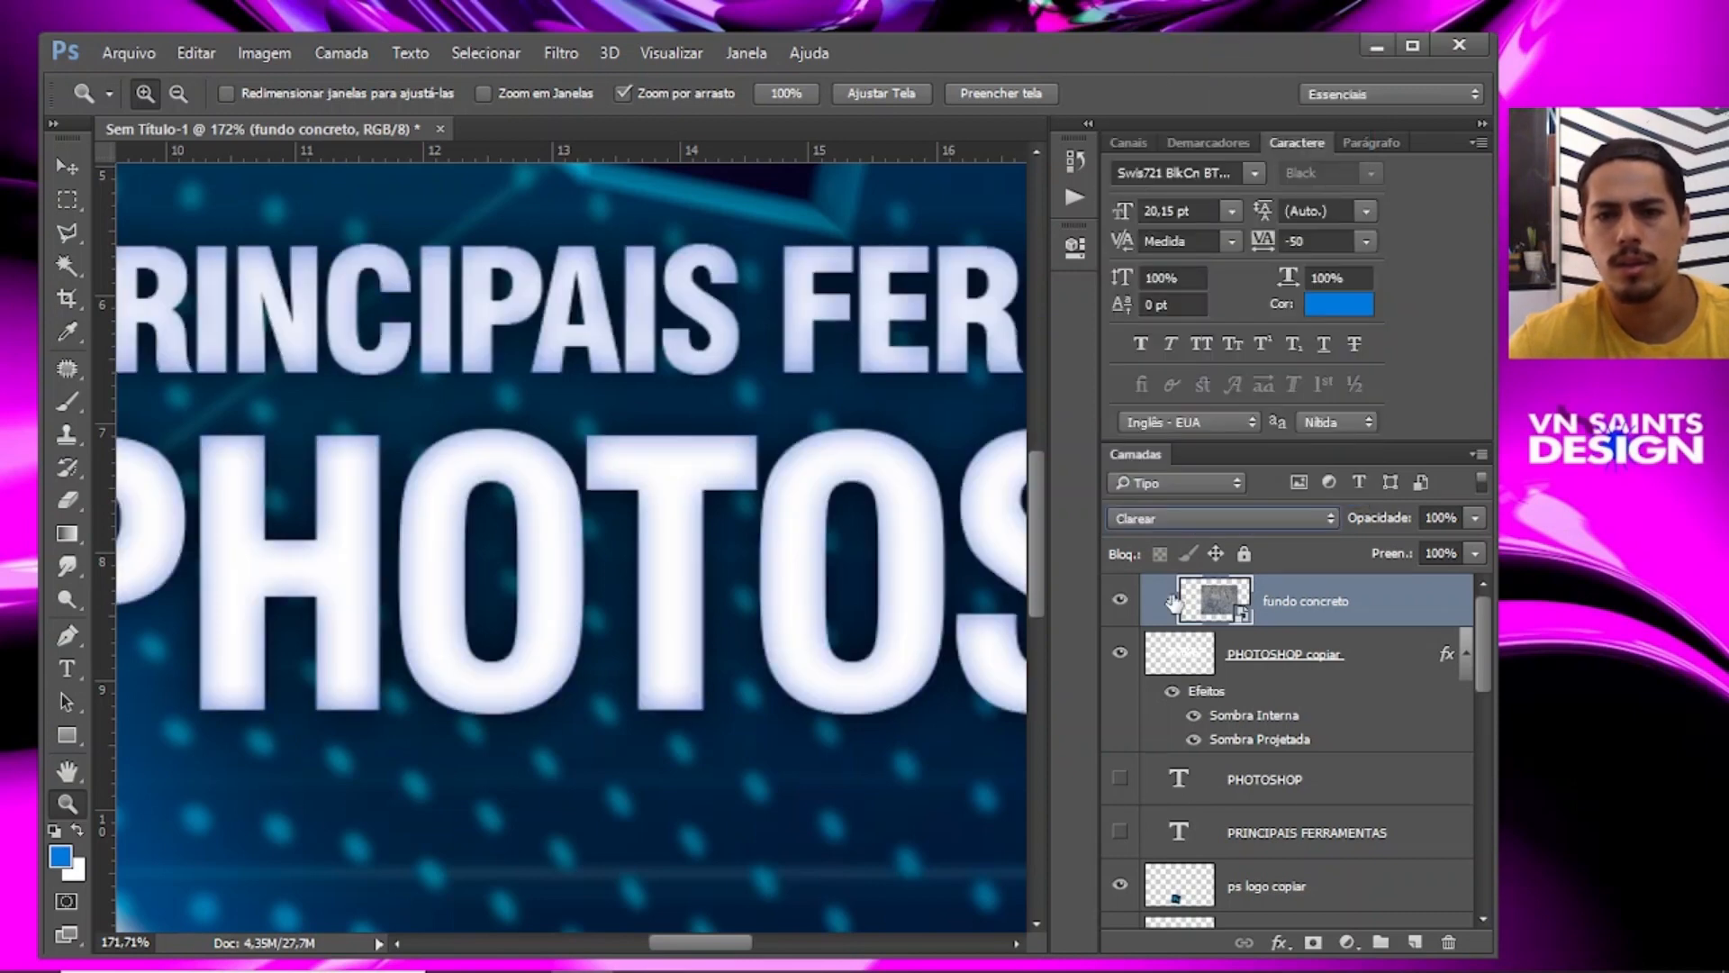
pyautogui.click(1169, 520)
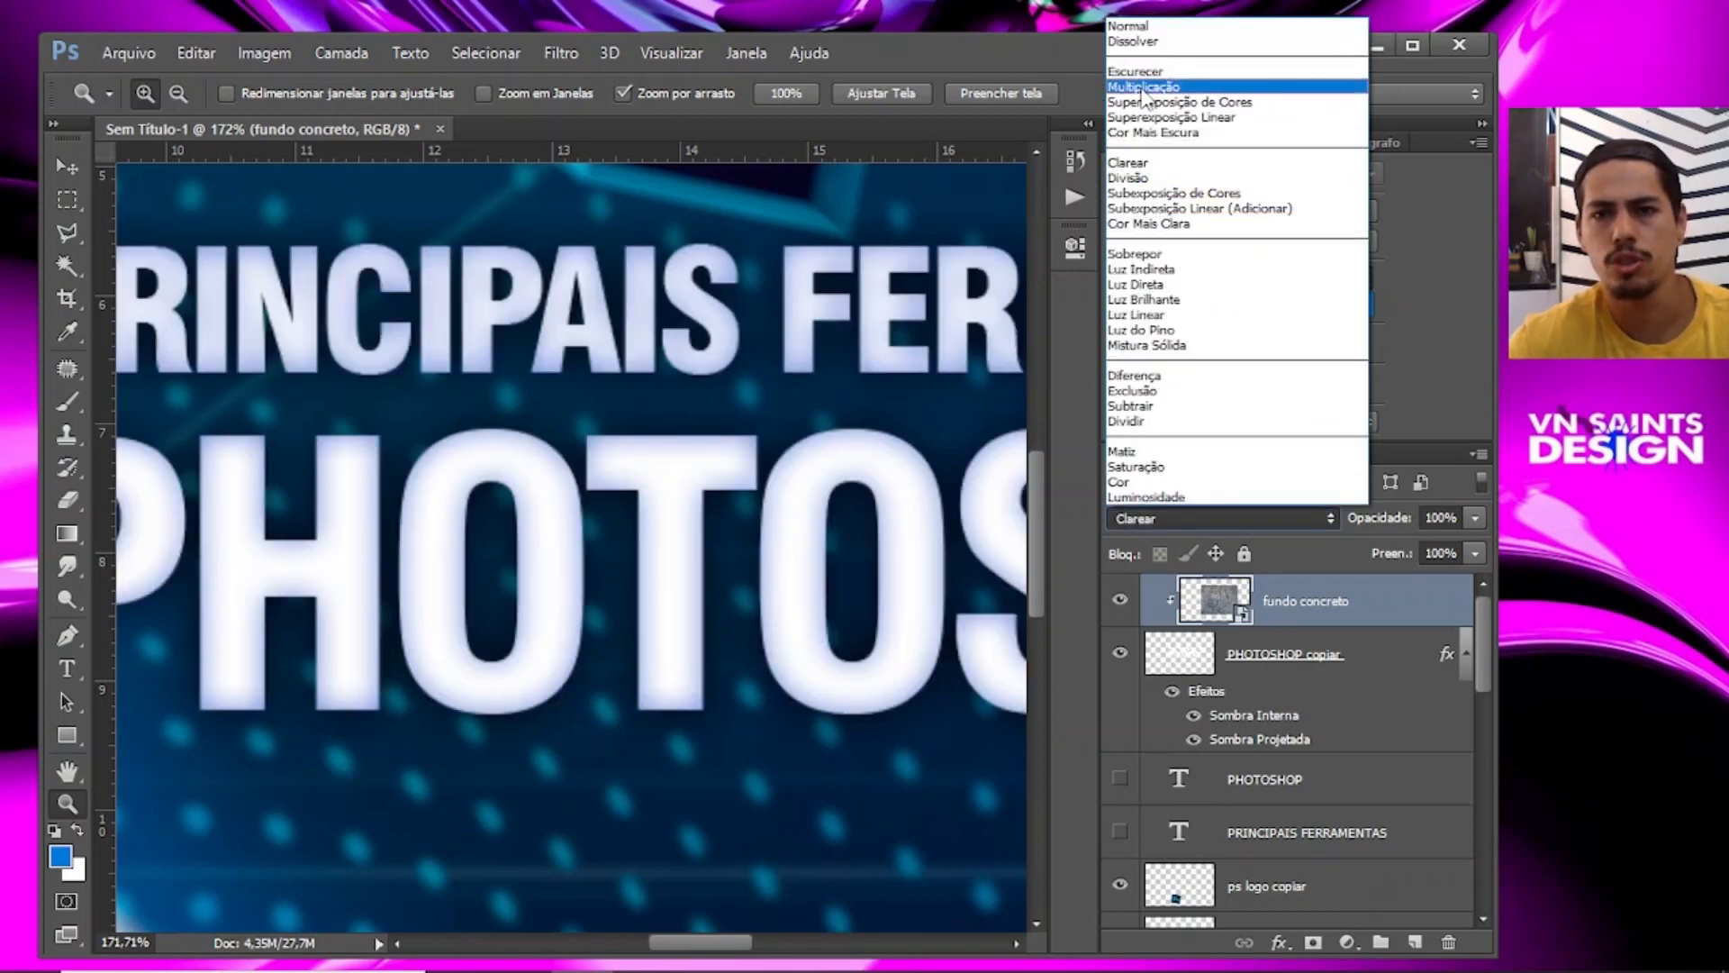
pyautogui.click(1144, 87)
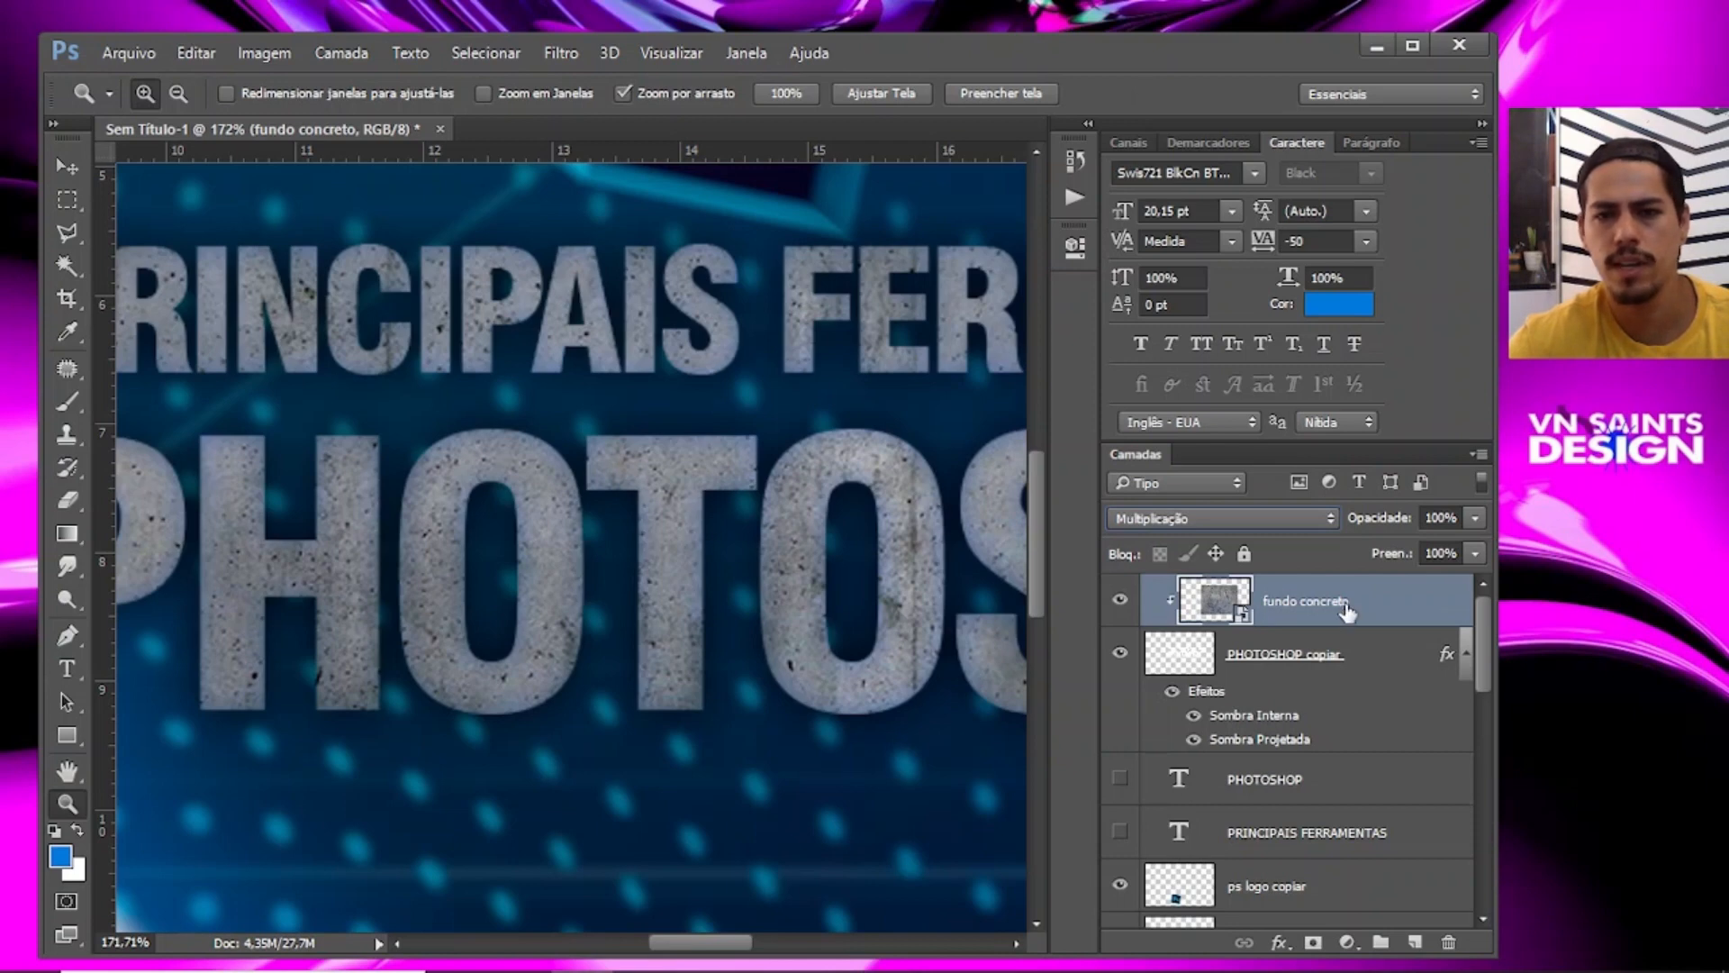
pyautogui.click(1475, 520)
pyautogui.moveTo(1414, 545); pyautogui.dragTo(1385, 544)
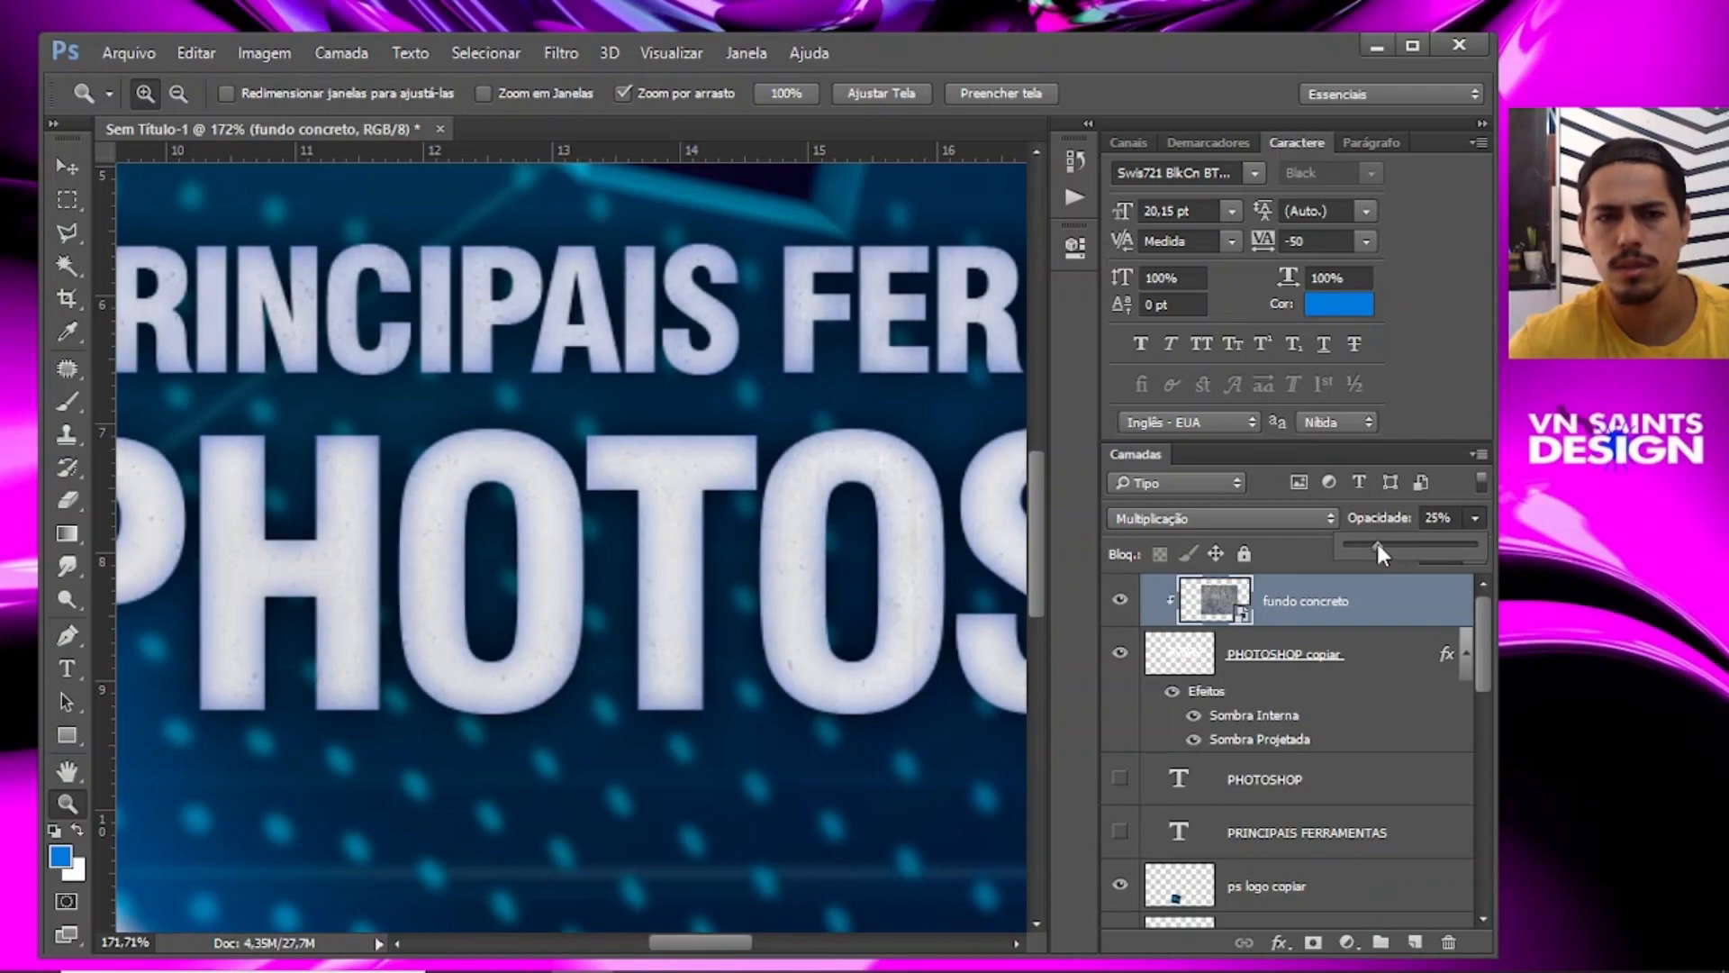
# Add a Curves adjustment layer above the concrete texture and move its white point to input 232, output 255.
pyautogui.moveTo(641, 475); pyautogui.dragTo(532, 474)
pyautogui.moveTo(402, 502); pyautogui.dragTo(486, 506)
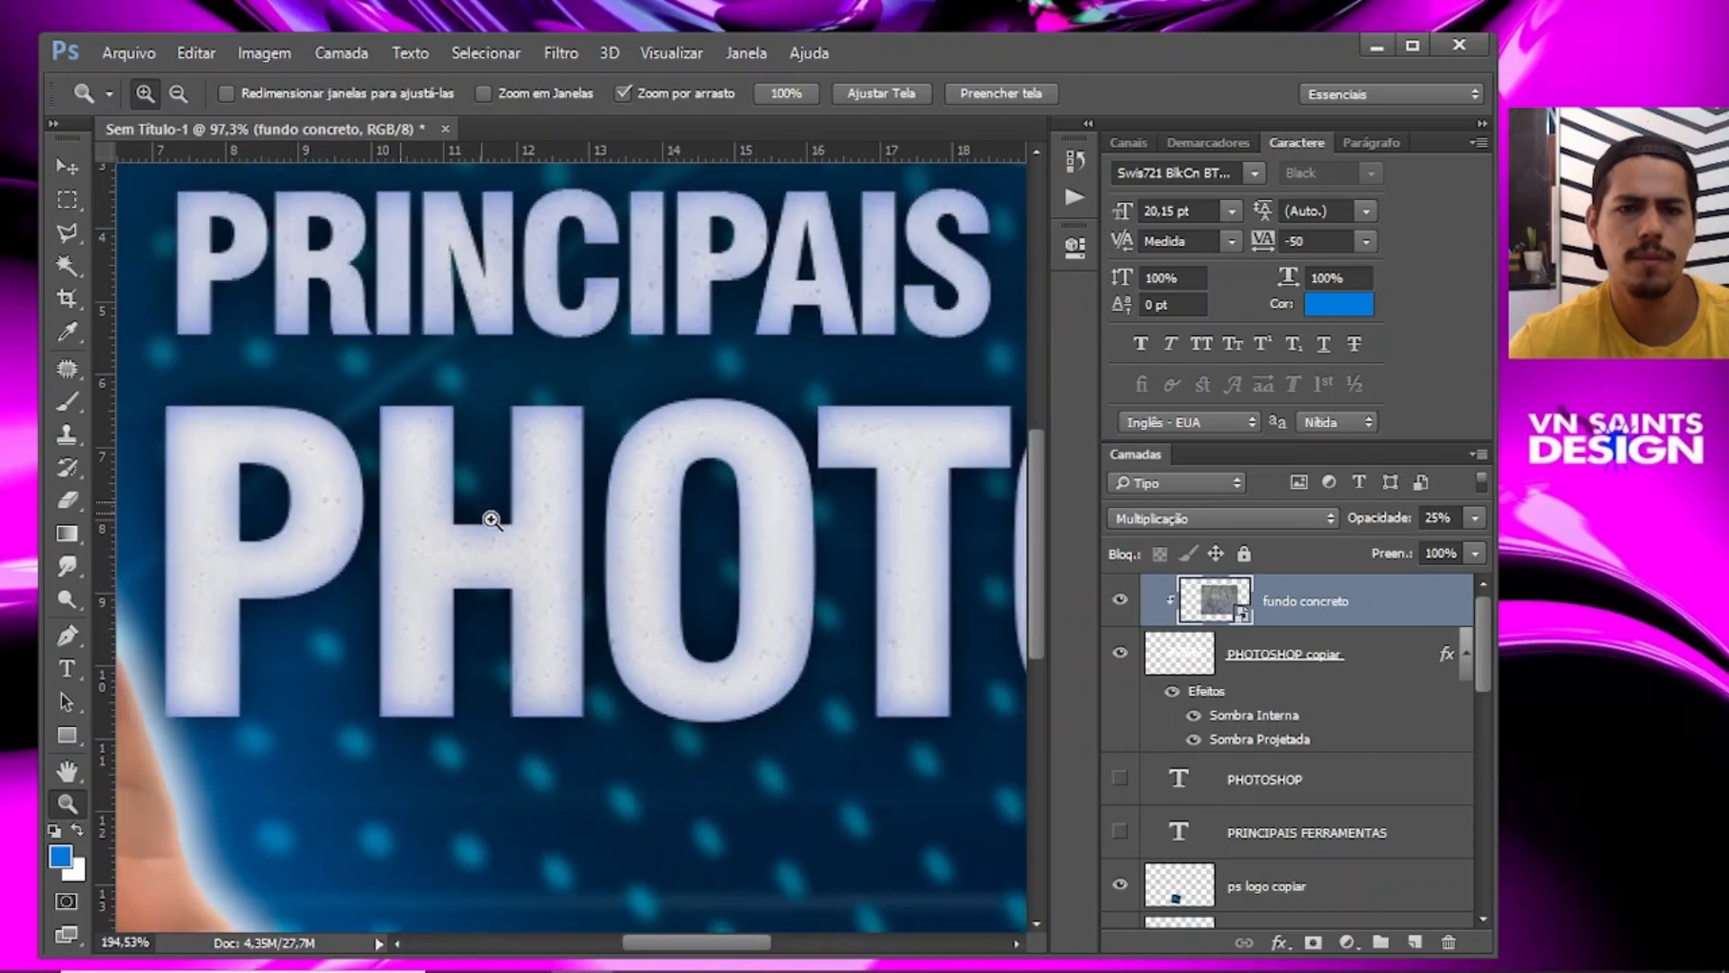
pyautogui.moveTo(512, 573); pyautogui.dragTo(502, 573)
pyautogui.moveTo(823, 519); pyautogui.dragTo(856, 540)
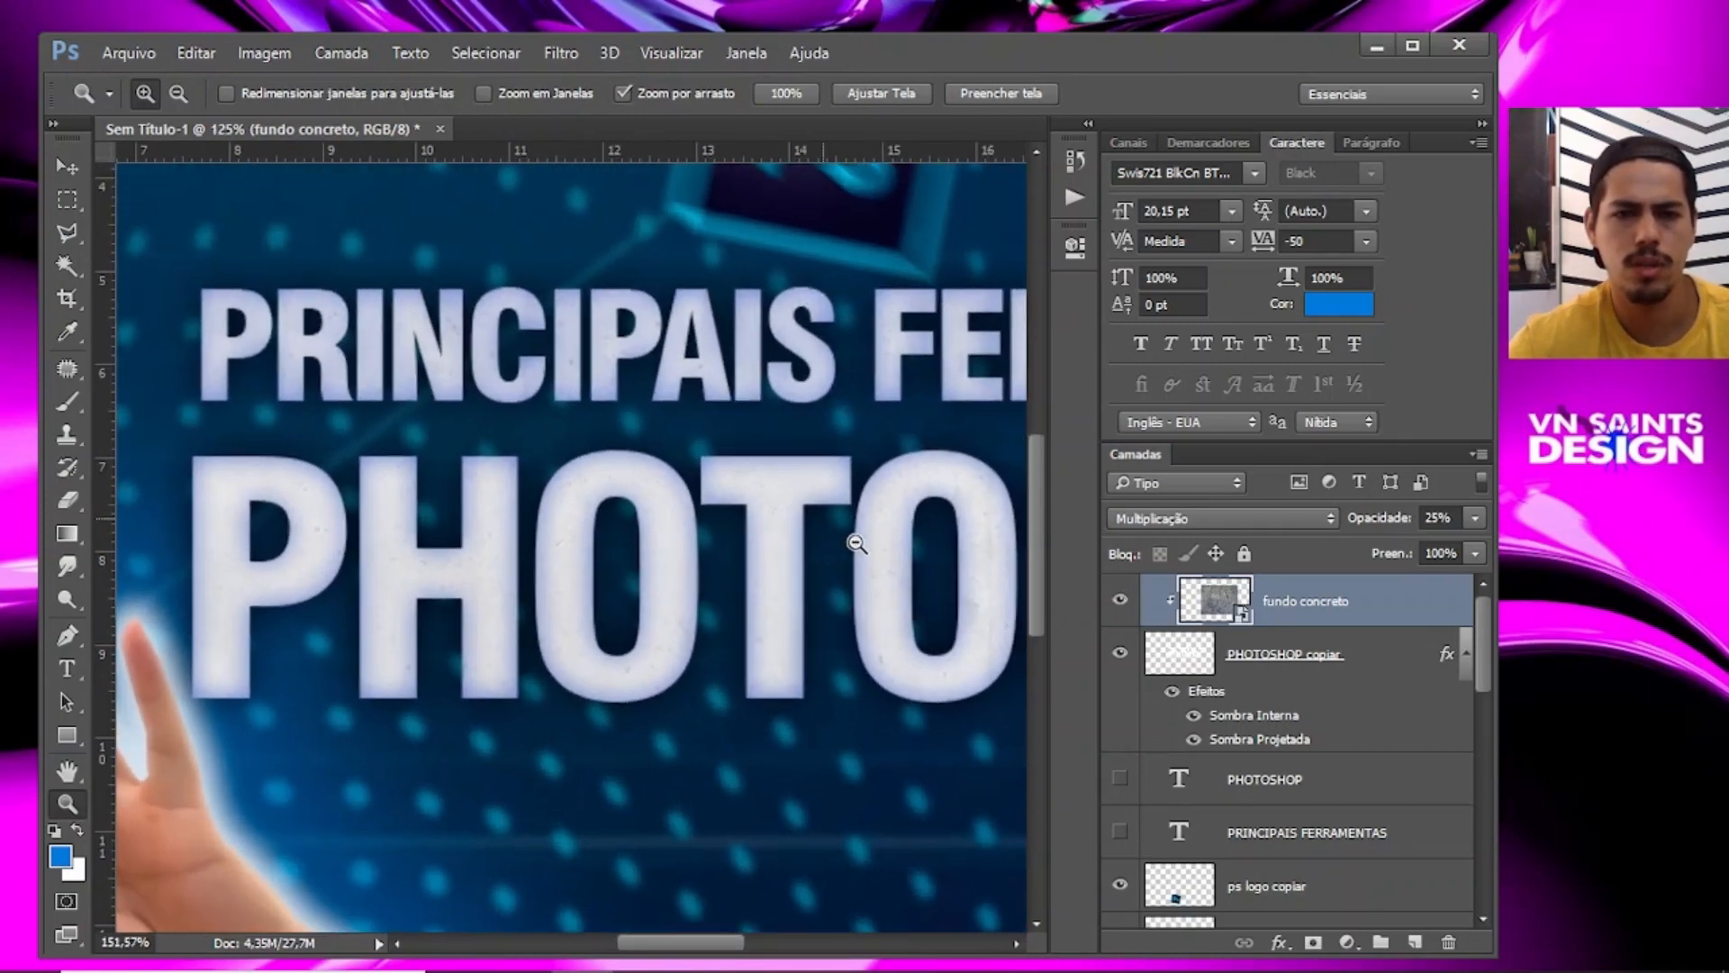
pyautogui.moveTo(680, 567); pyautogui.dragTo(579, 475)
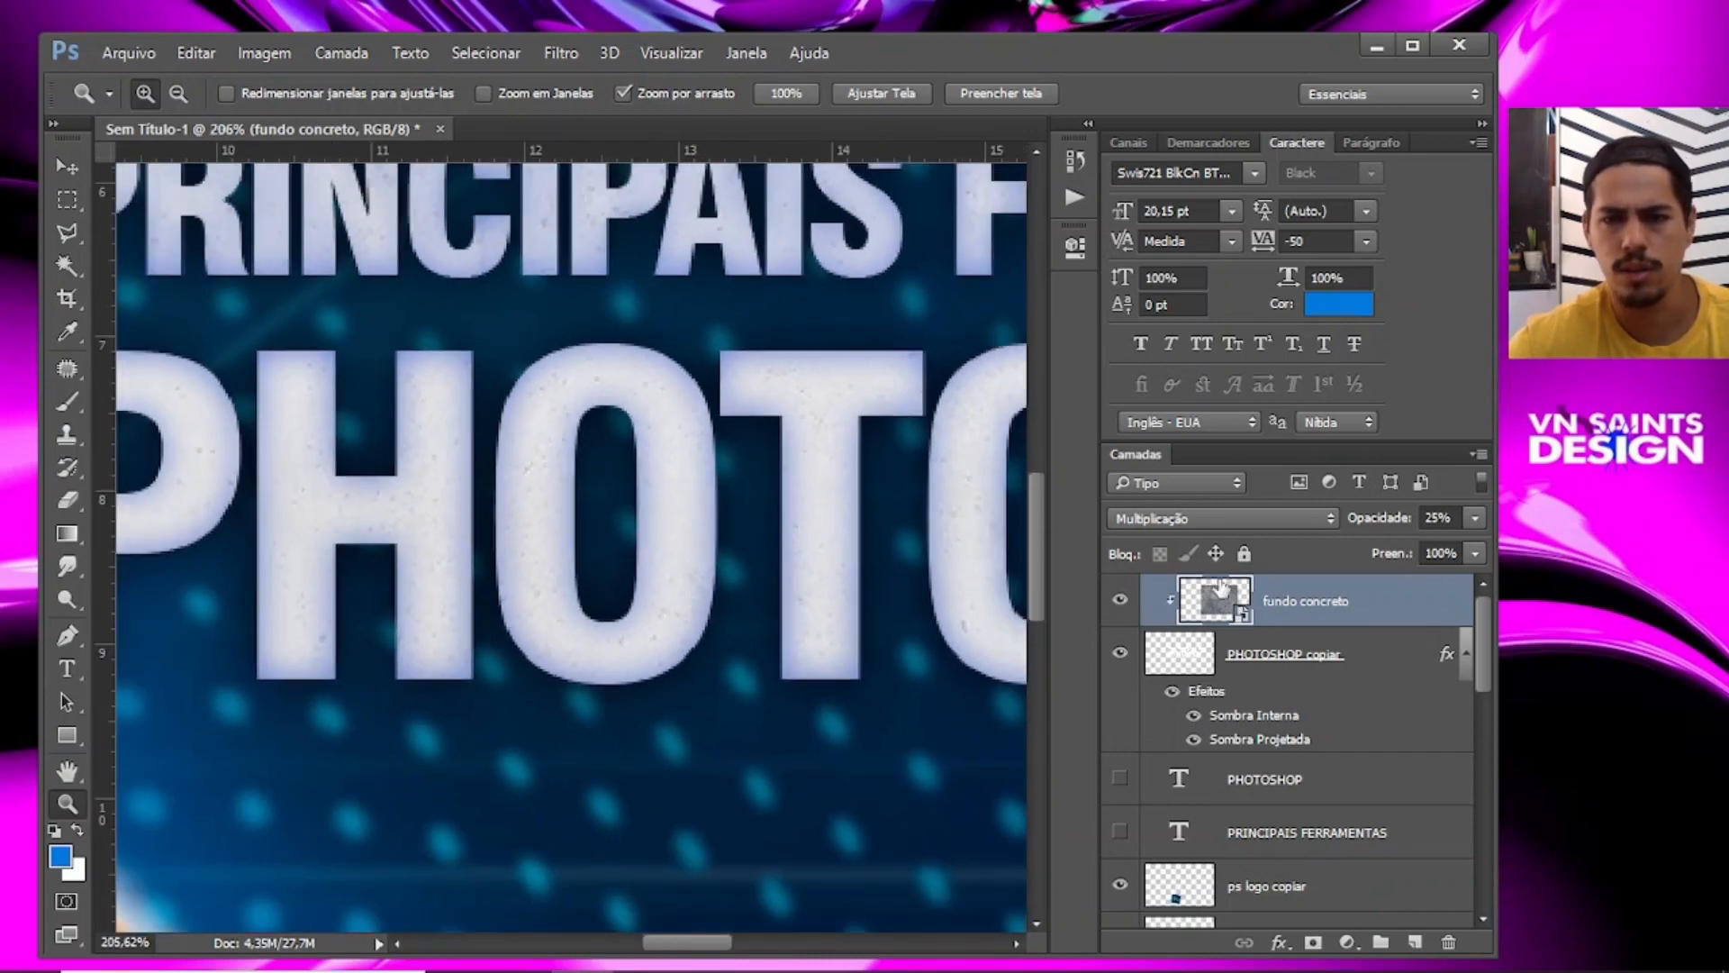
pyautogui.click(1348, 942)
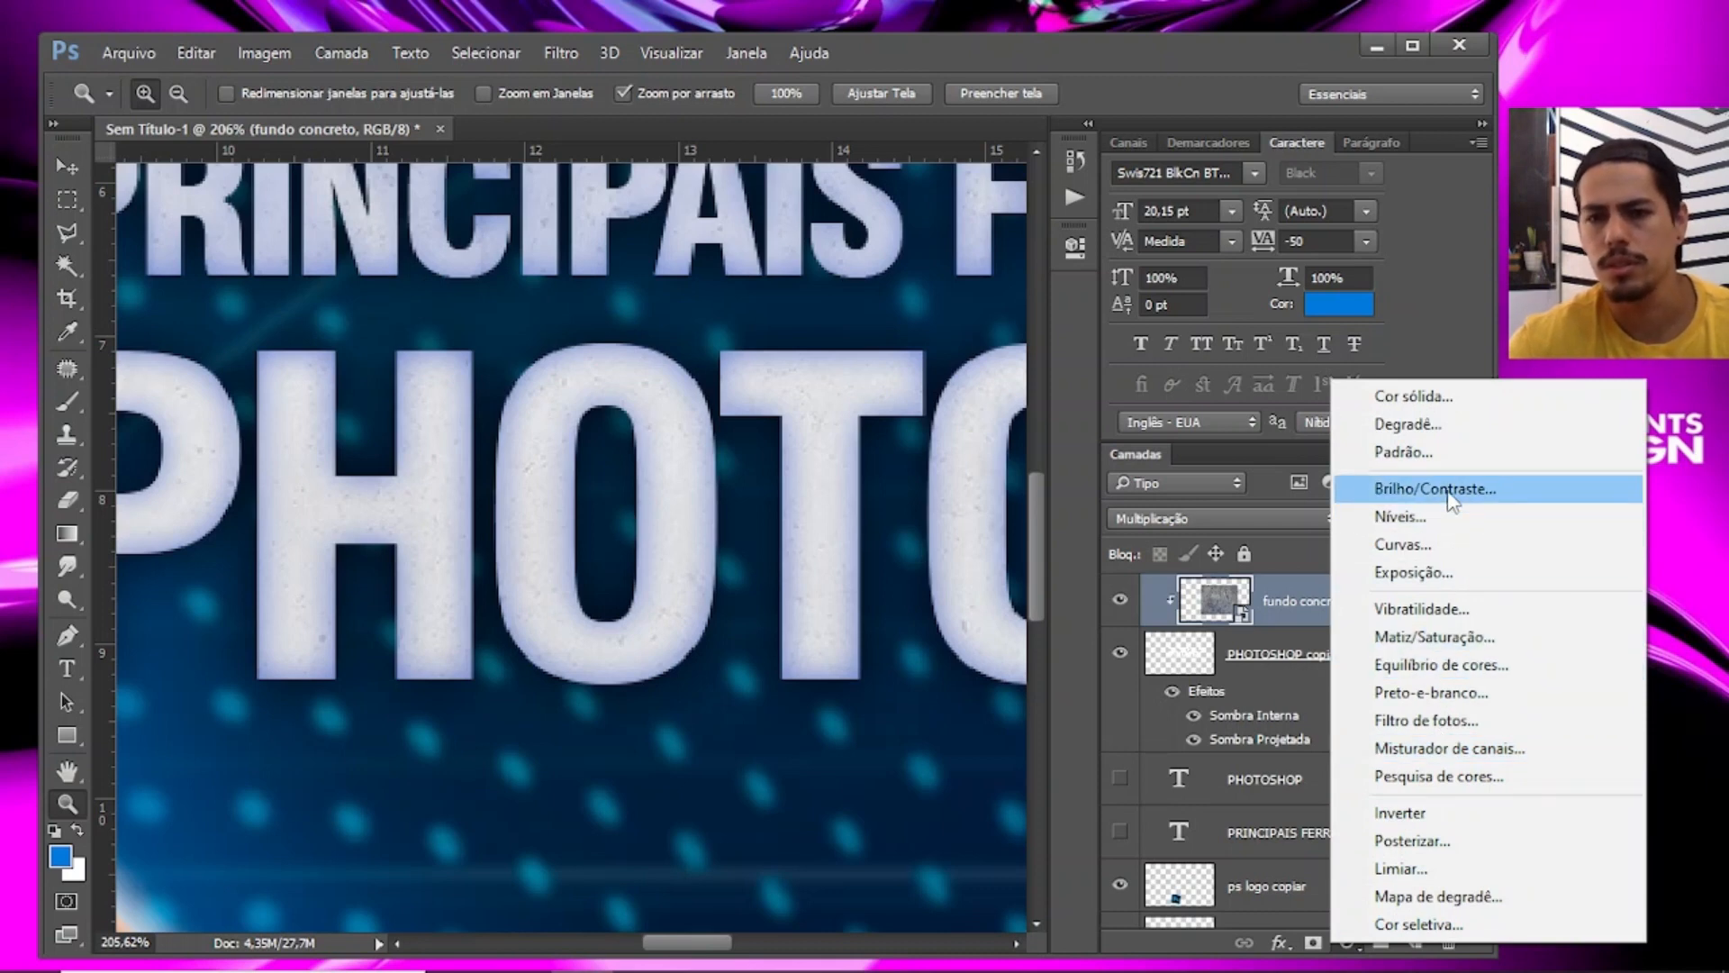
pyautogui.click(1450, 545)
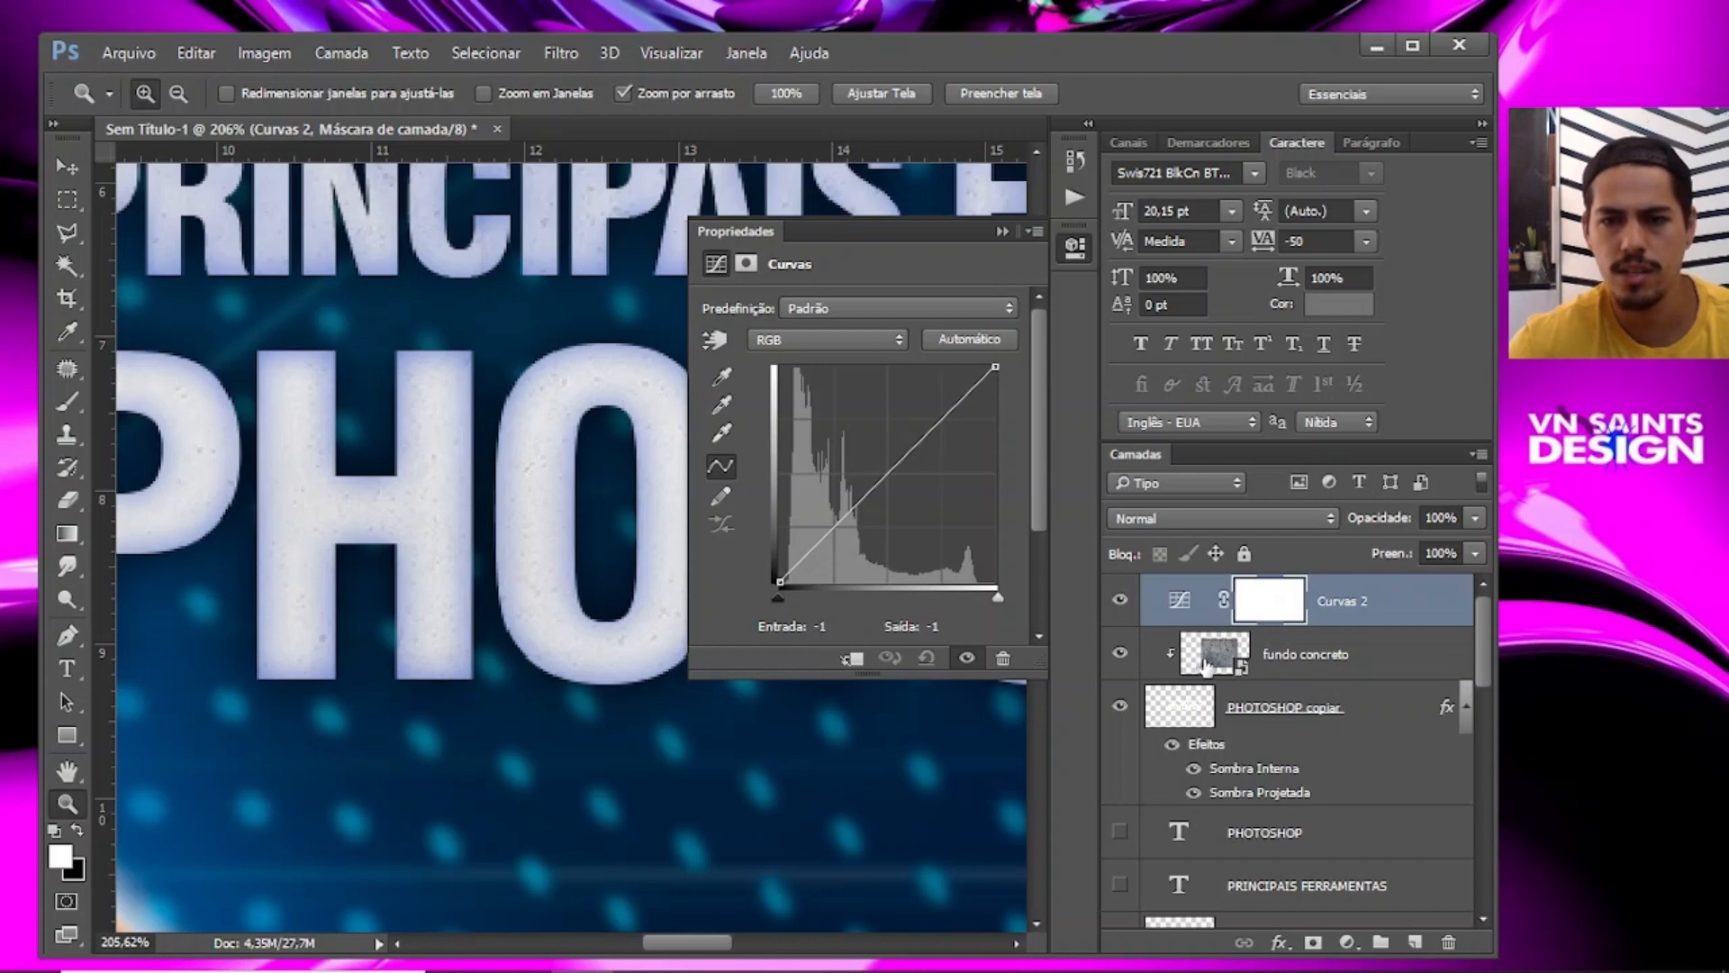
pyautogui.moveTo(995, 366)
pyautogui.mouseDown()
pyautogui.moveTo(953, 369)
pyautogui.moveTo(977, 369)
pyautogui.mouseUp()
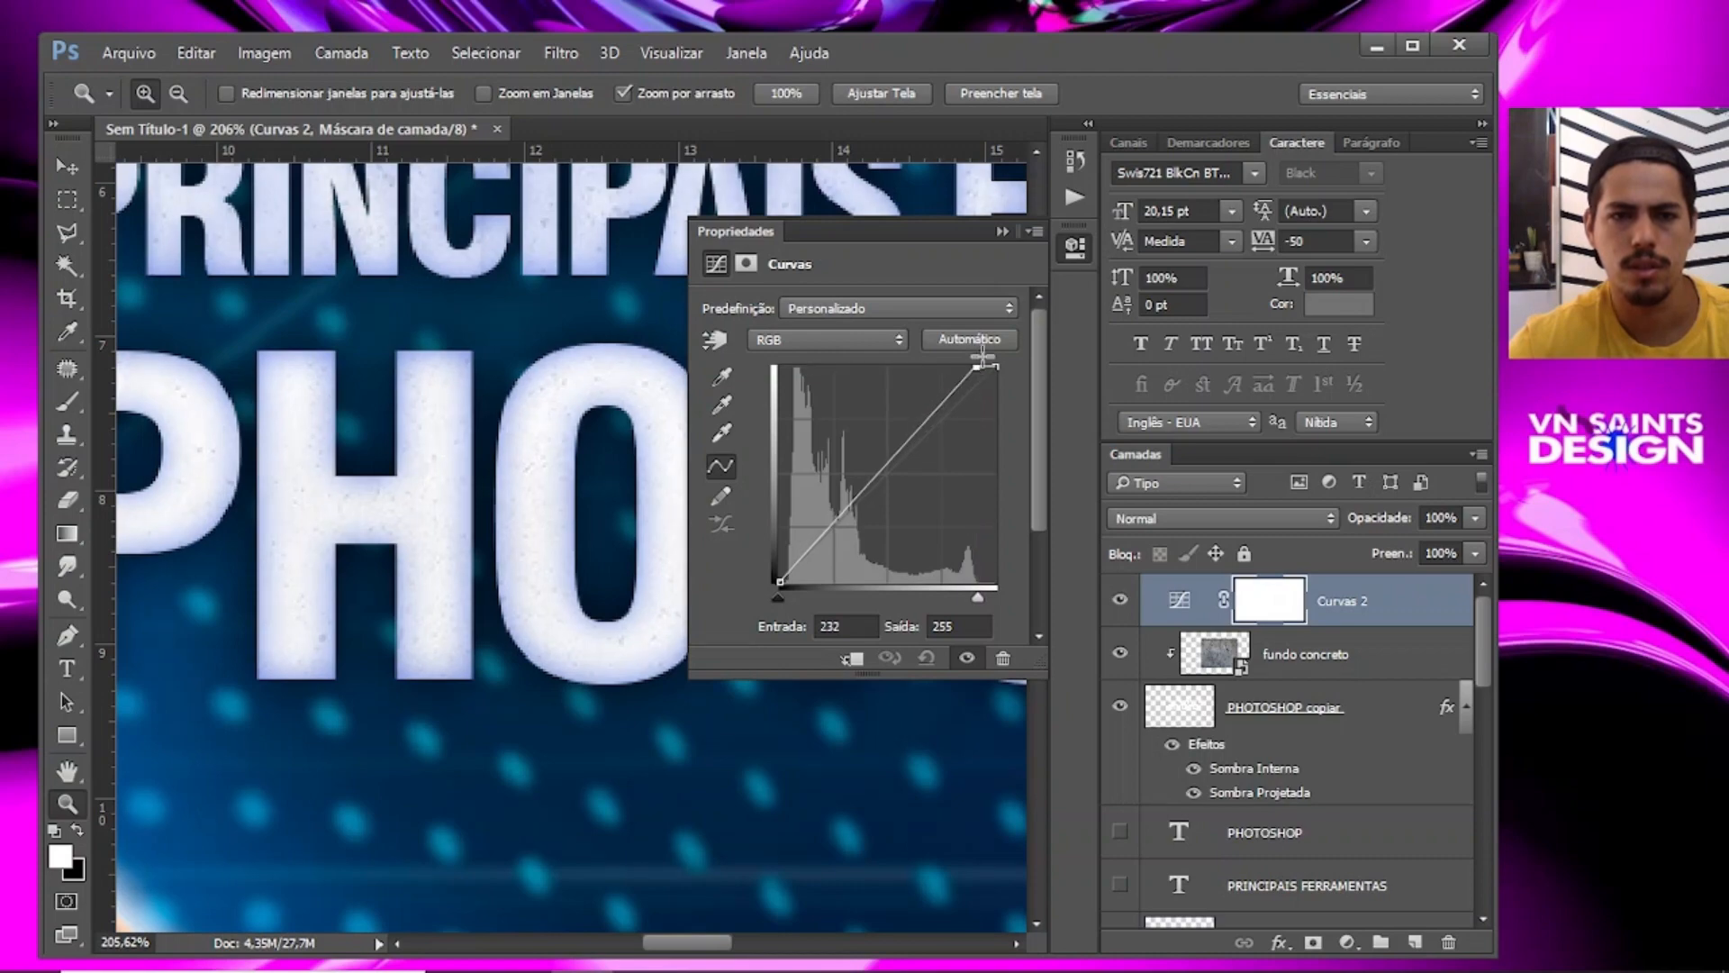
pyautogui.click(1001, 231)
# Clip the "Curvas 2" adjustment layer so it brightens only the textured title.
pyautogui.moveTo(720, 549); pyautogui.dragTo(619, 553)
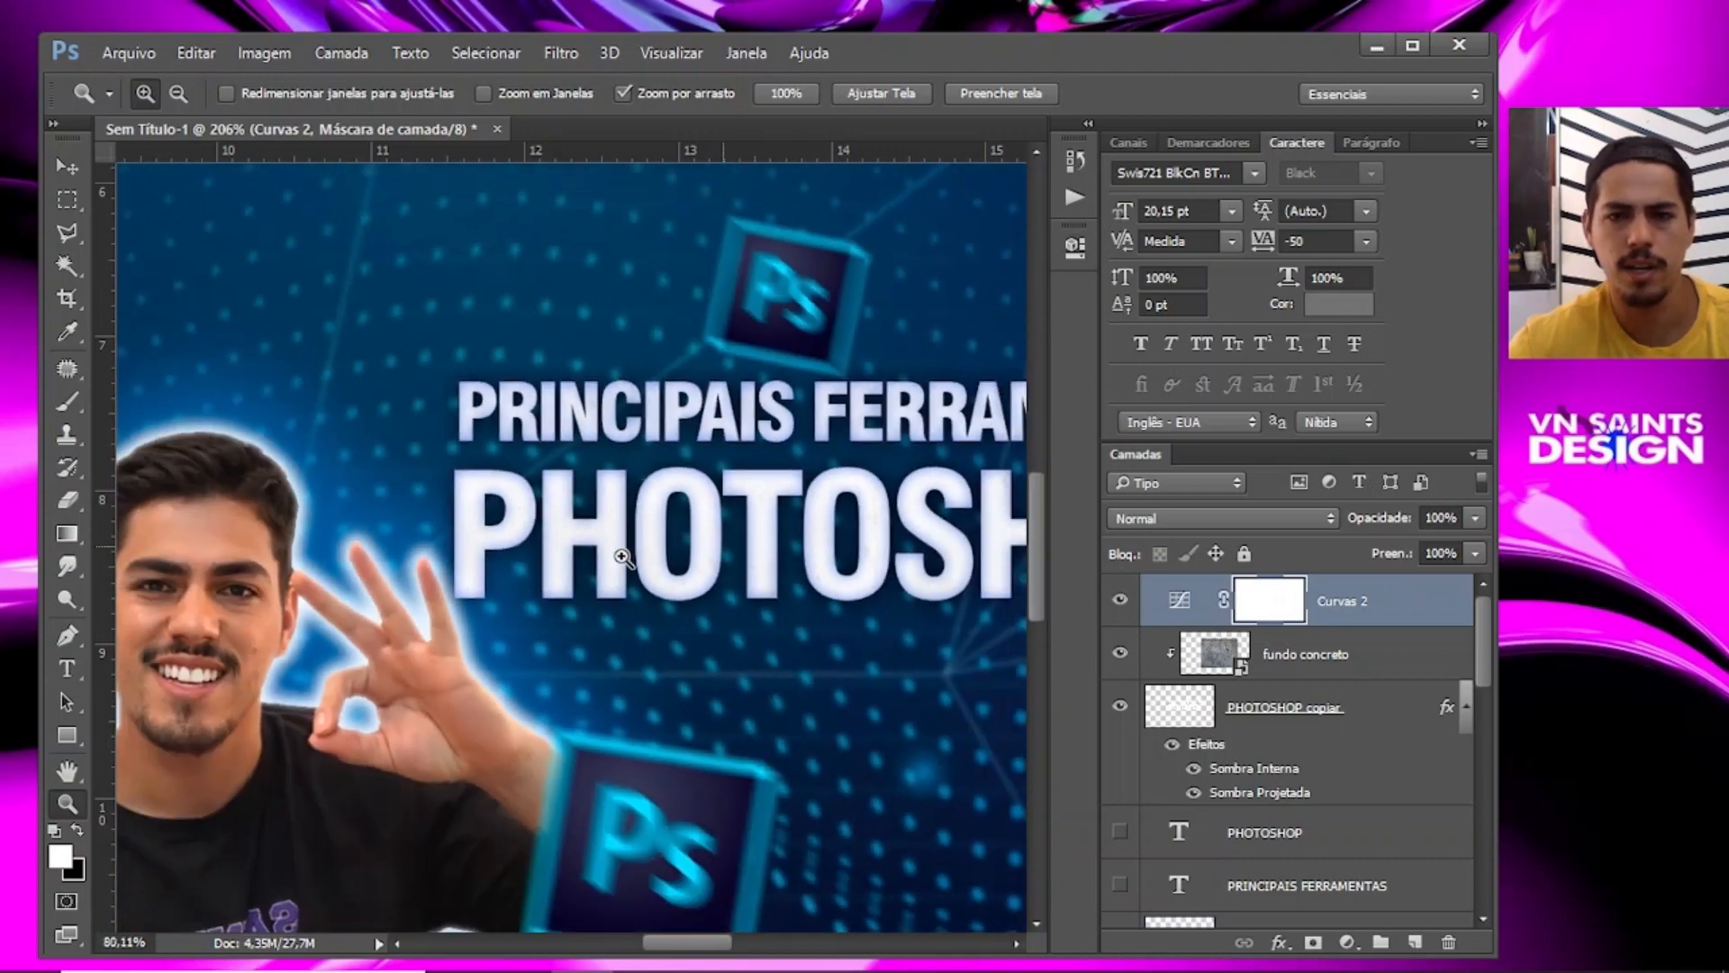
pyautogui.moveTo(774, 475); pyautogui.dragTo(858, 514)
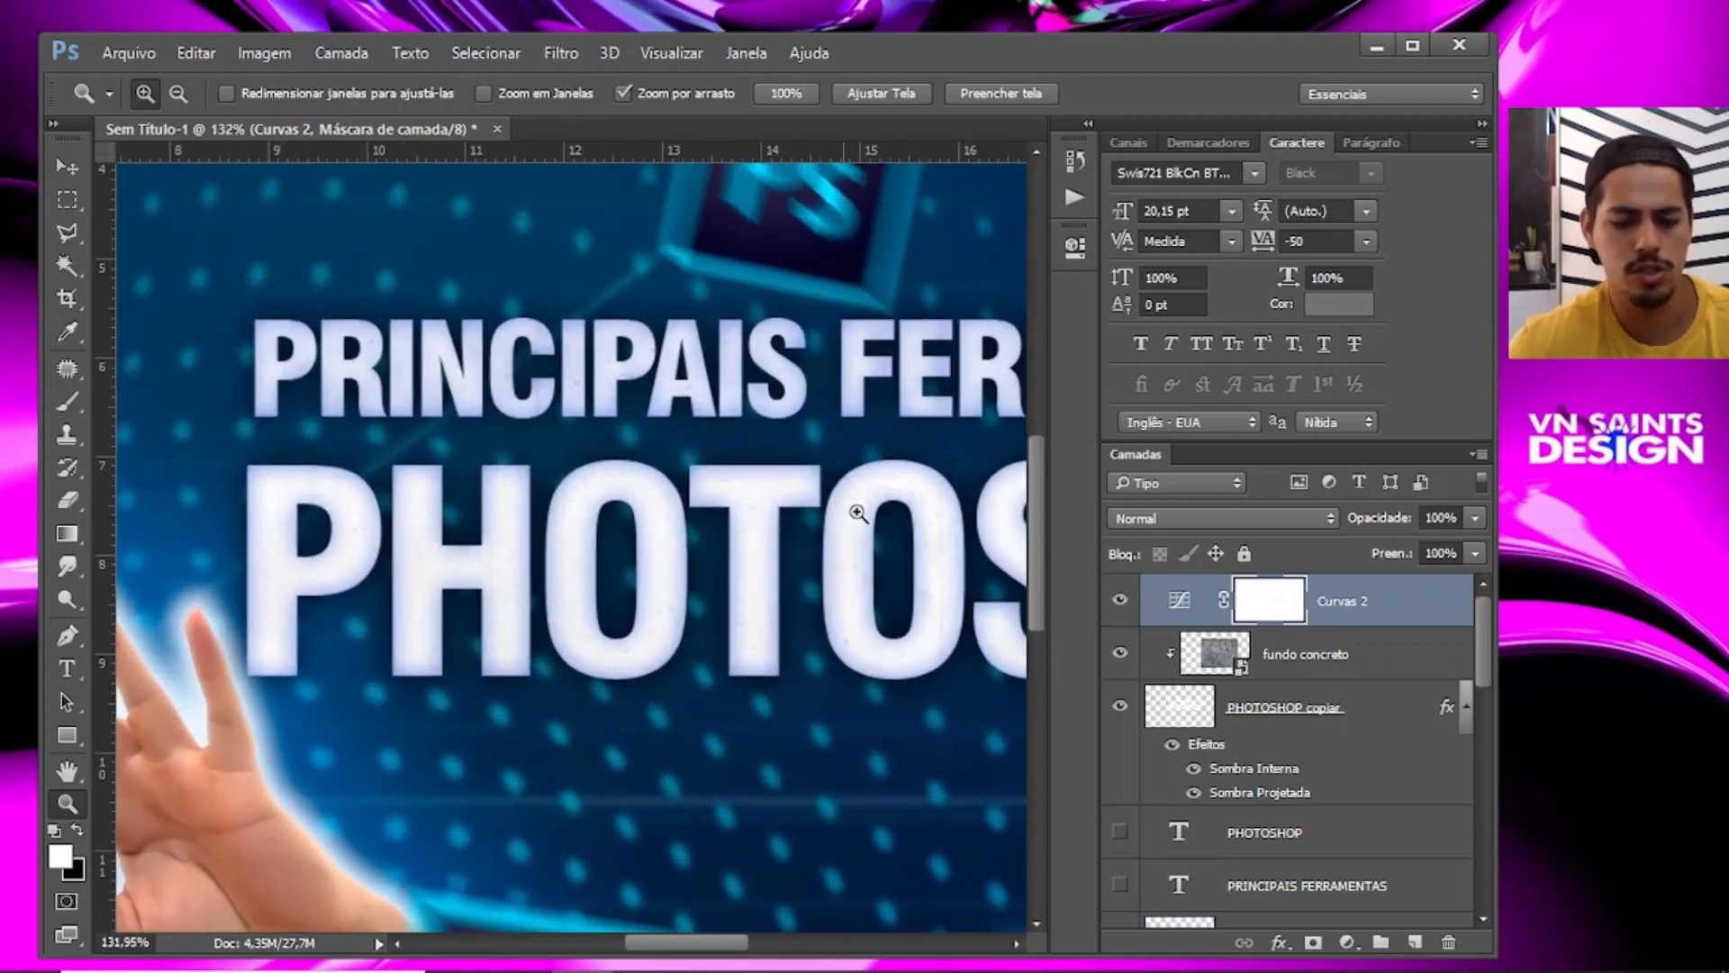
pyautogui.moveTo(1250, 630); pyautogui.dragTo(1174, 622)
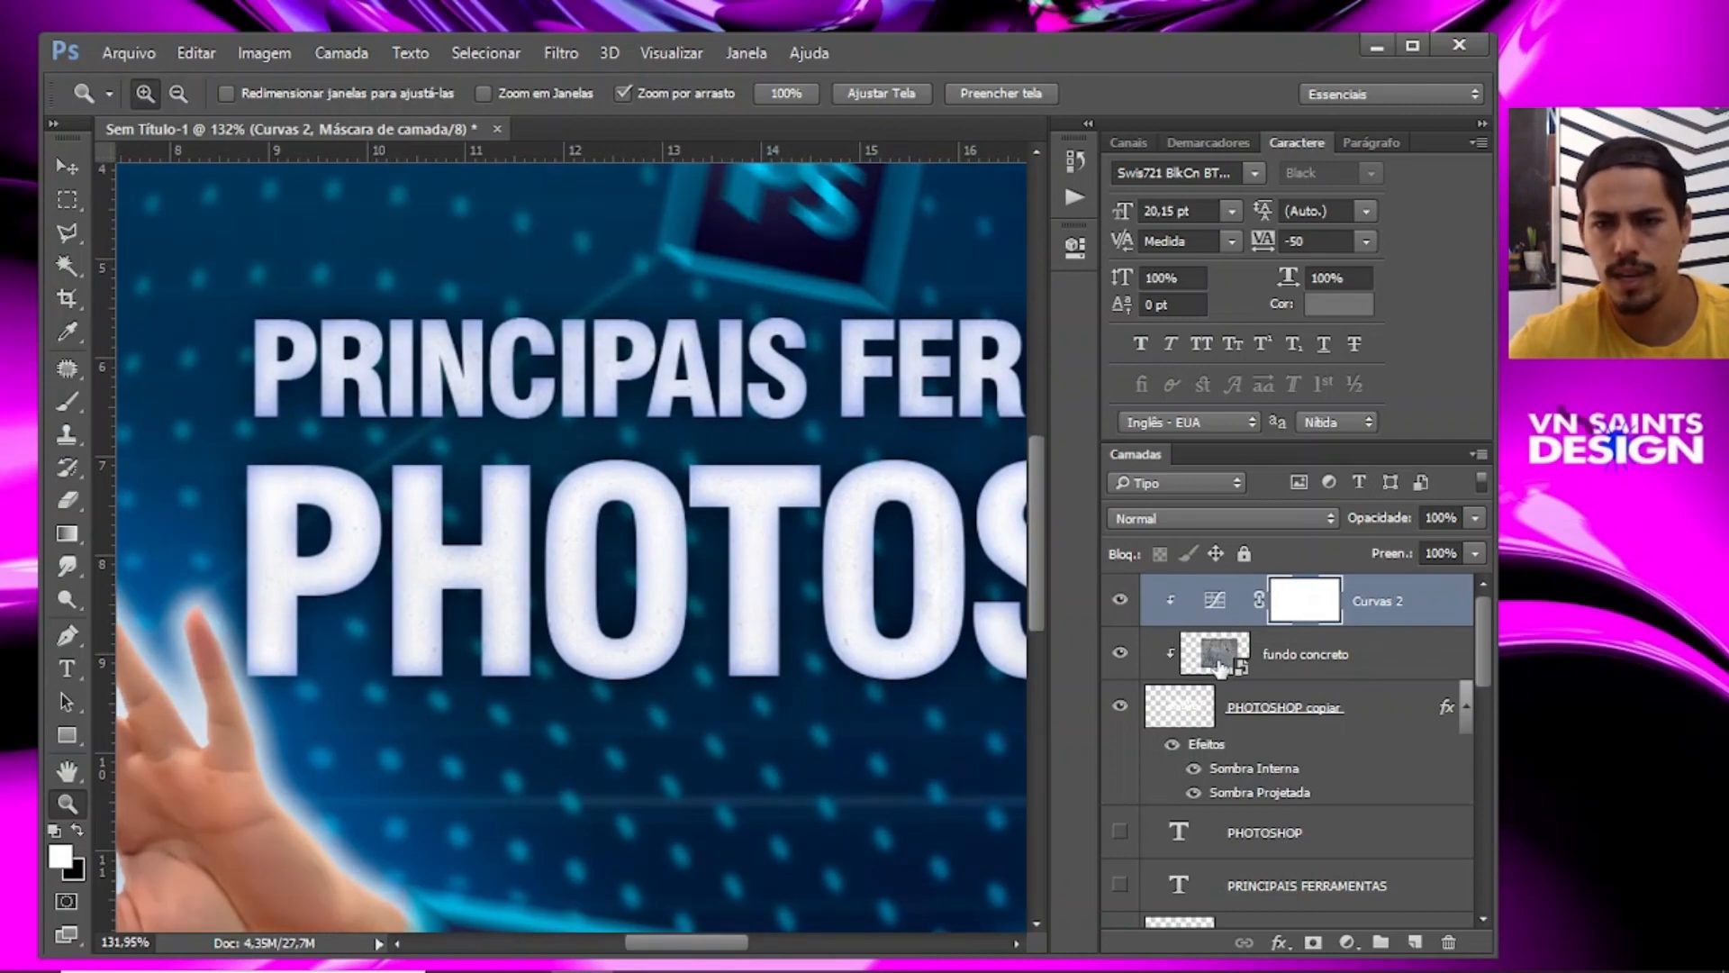
# Compare the title texture with and without the Curves adjustment, and examine the whole thumbnail.
pyautogui.moveTo(622, 568); pyautogui.dragTo(703, 573)
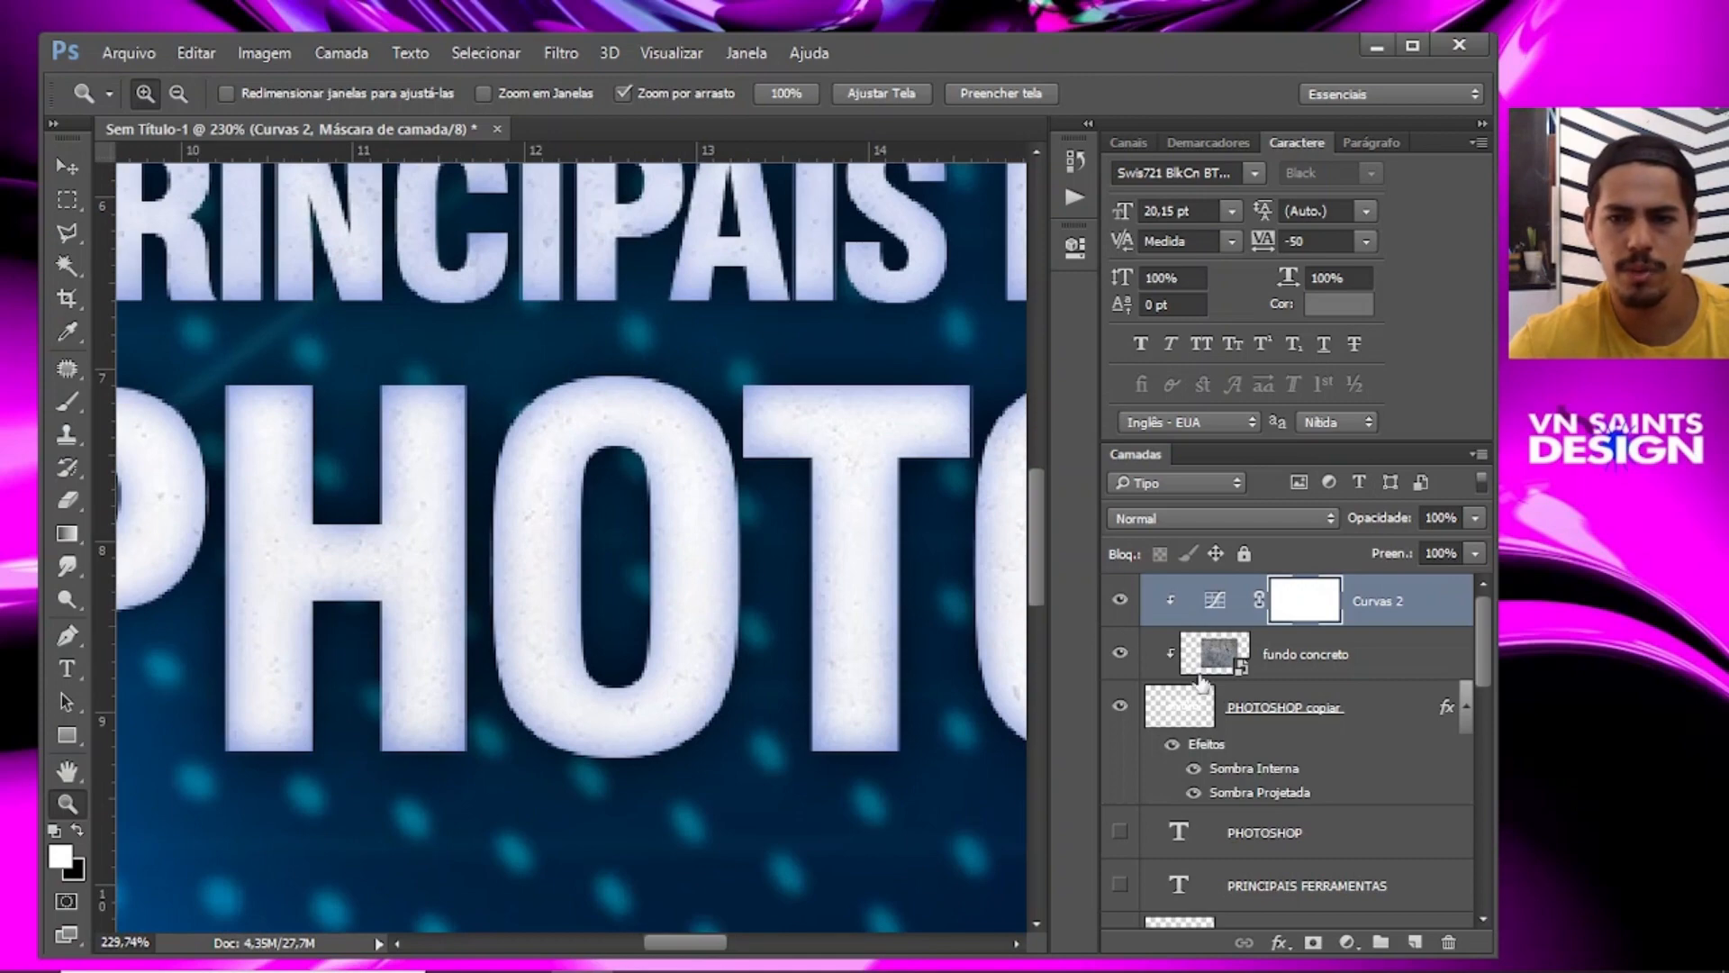
pyautogui.click(1119, 601)
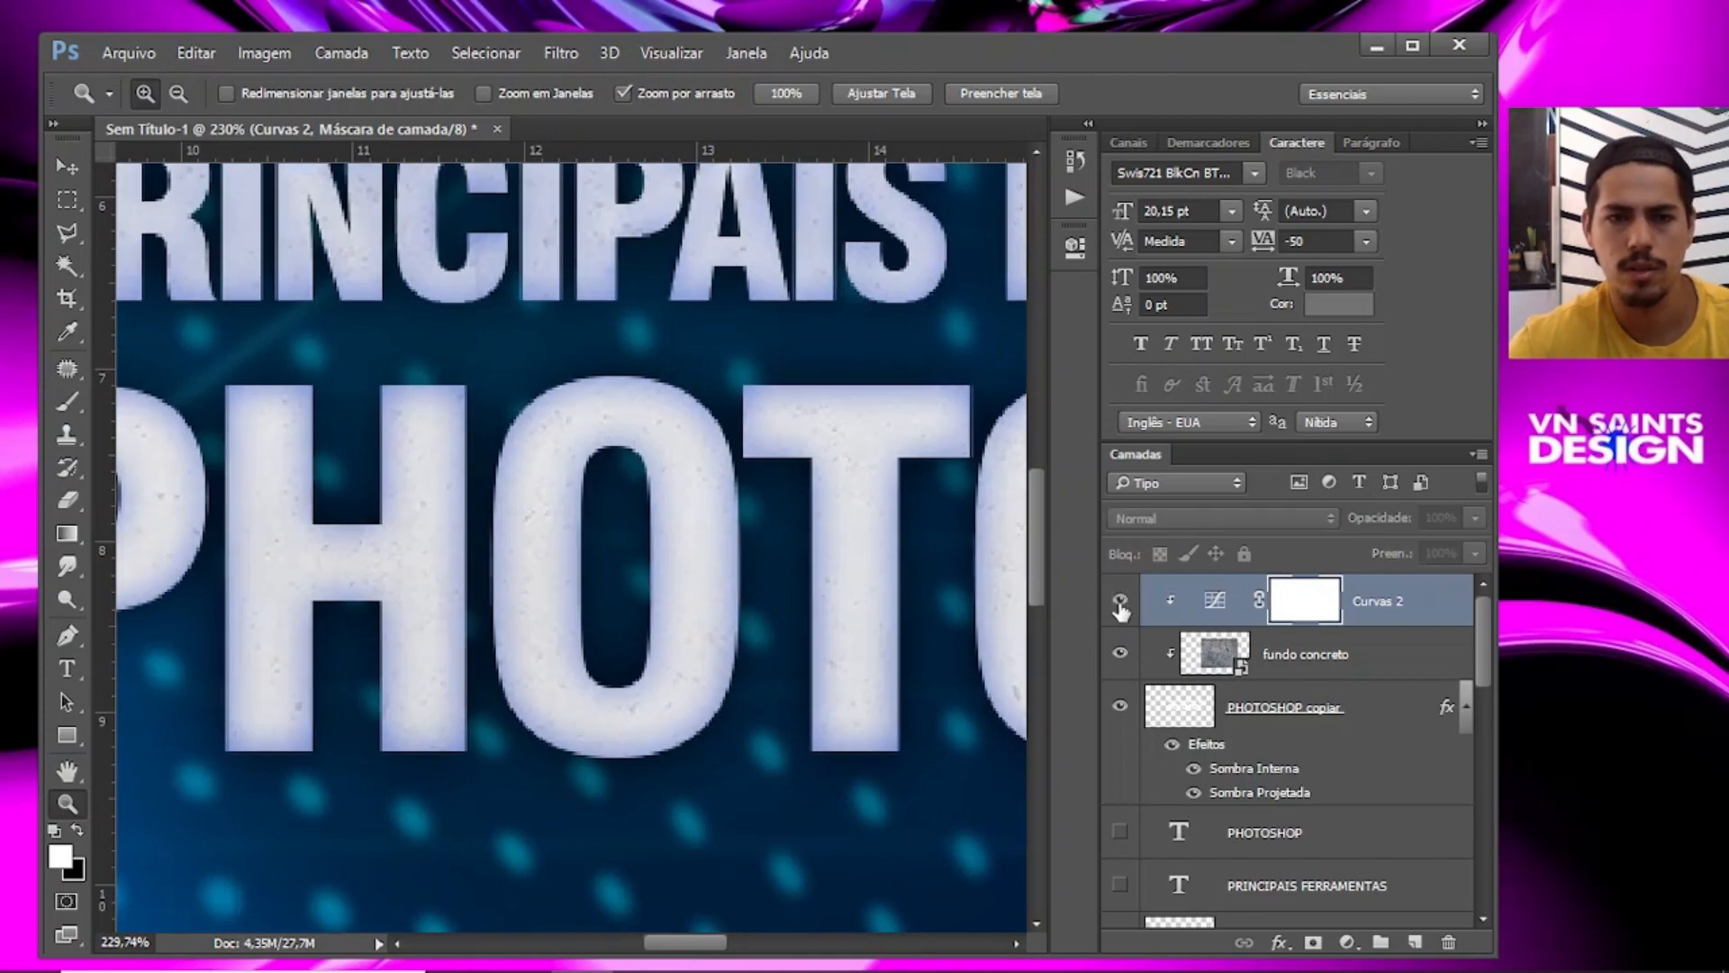
pyautogui.click(1119, 601)
pyautogui.moveTo(540, 540); pyautogui.dragTo(335, 515)
pyautogui.moveTo(743, 506); pyautogui.dragTo(968, 518)
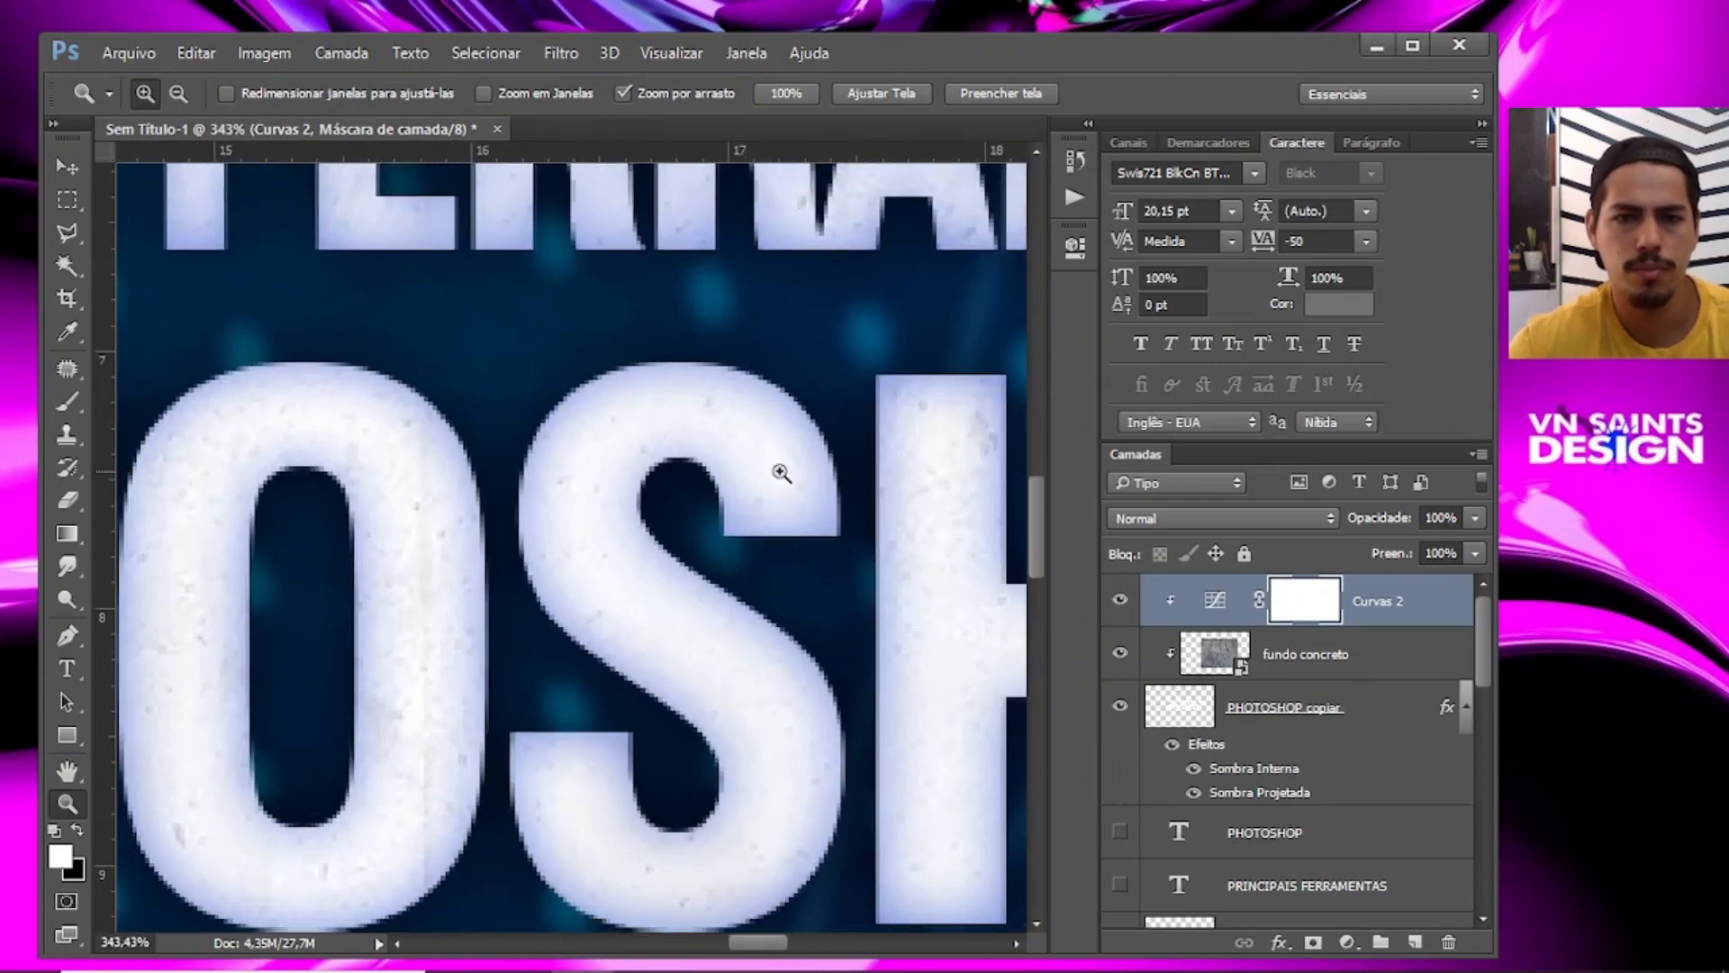
pyautogui.hotkey('ctrl', '0')
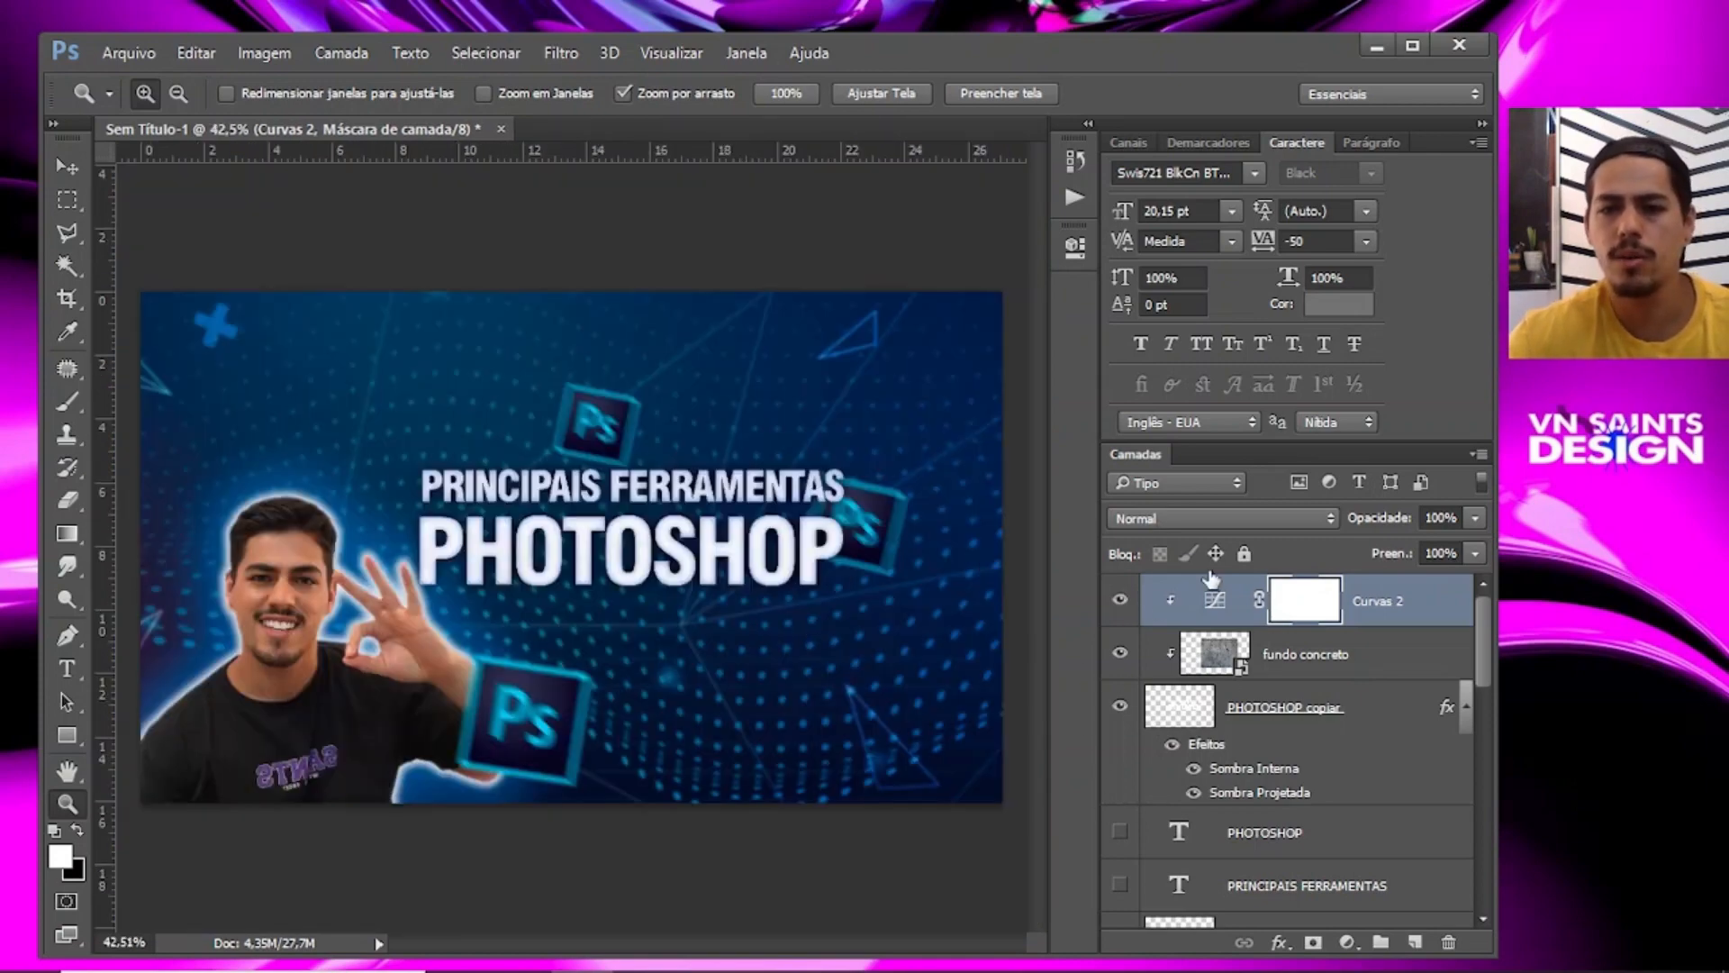
# Examine the concrete-textured title up close, and check how it sits with the portrait and Ps logos in the whole thumbnail.
pyautogui.click(1172, 521)
pyautogui.click(1172, 521)
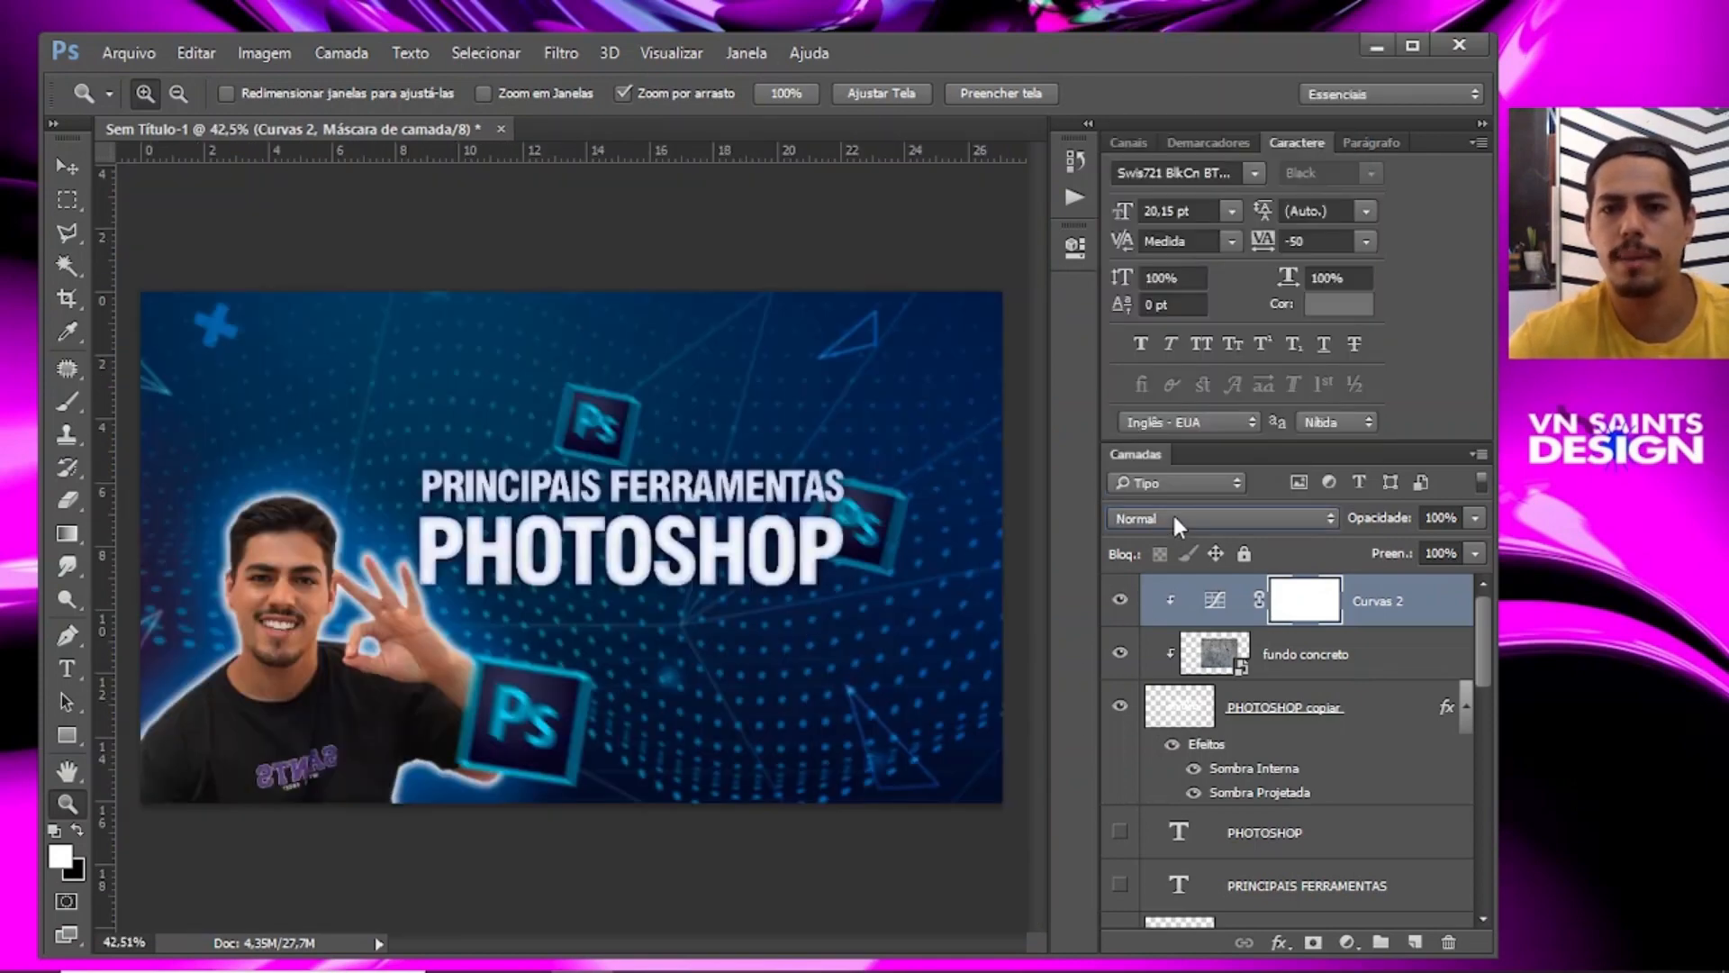
pyautogui.moveTo(633, 534); pyautogui.dragTo(705, 549)
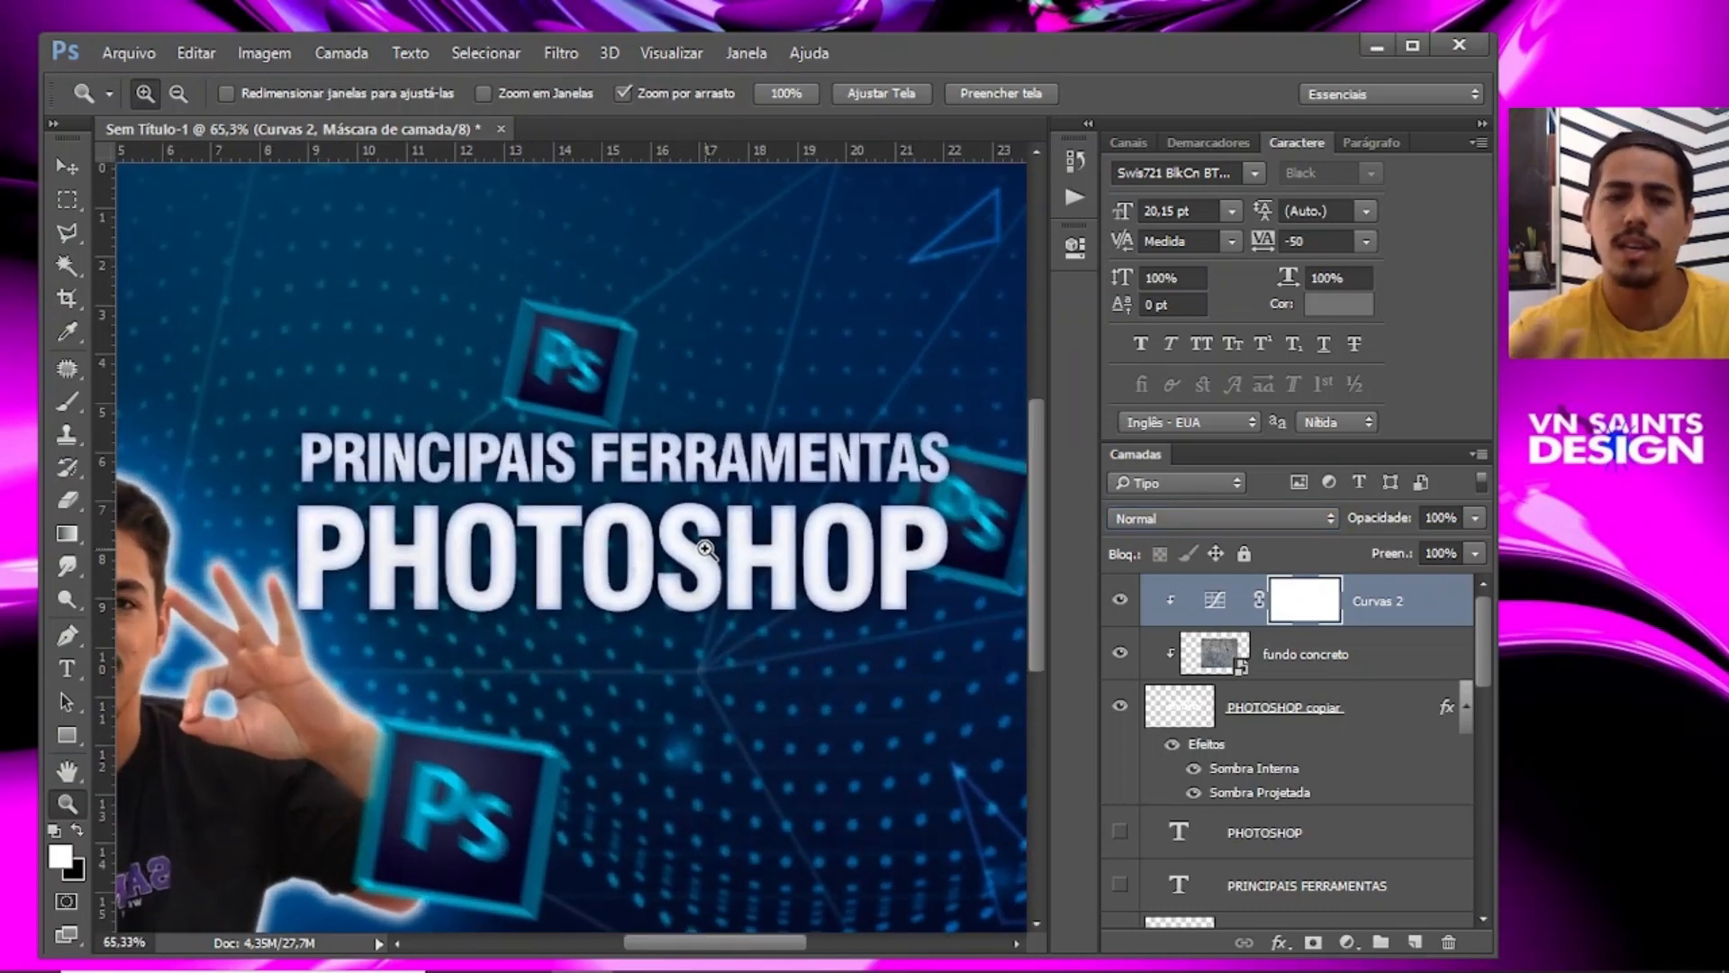
pyautogui.moveTo(657, 488); pyautogui.dragTo(584, 478)
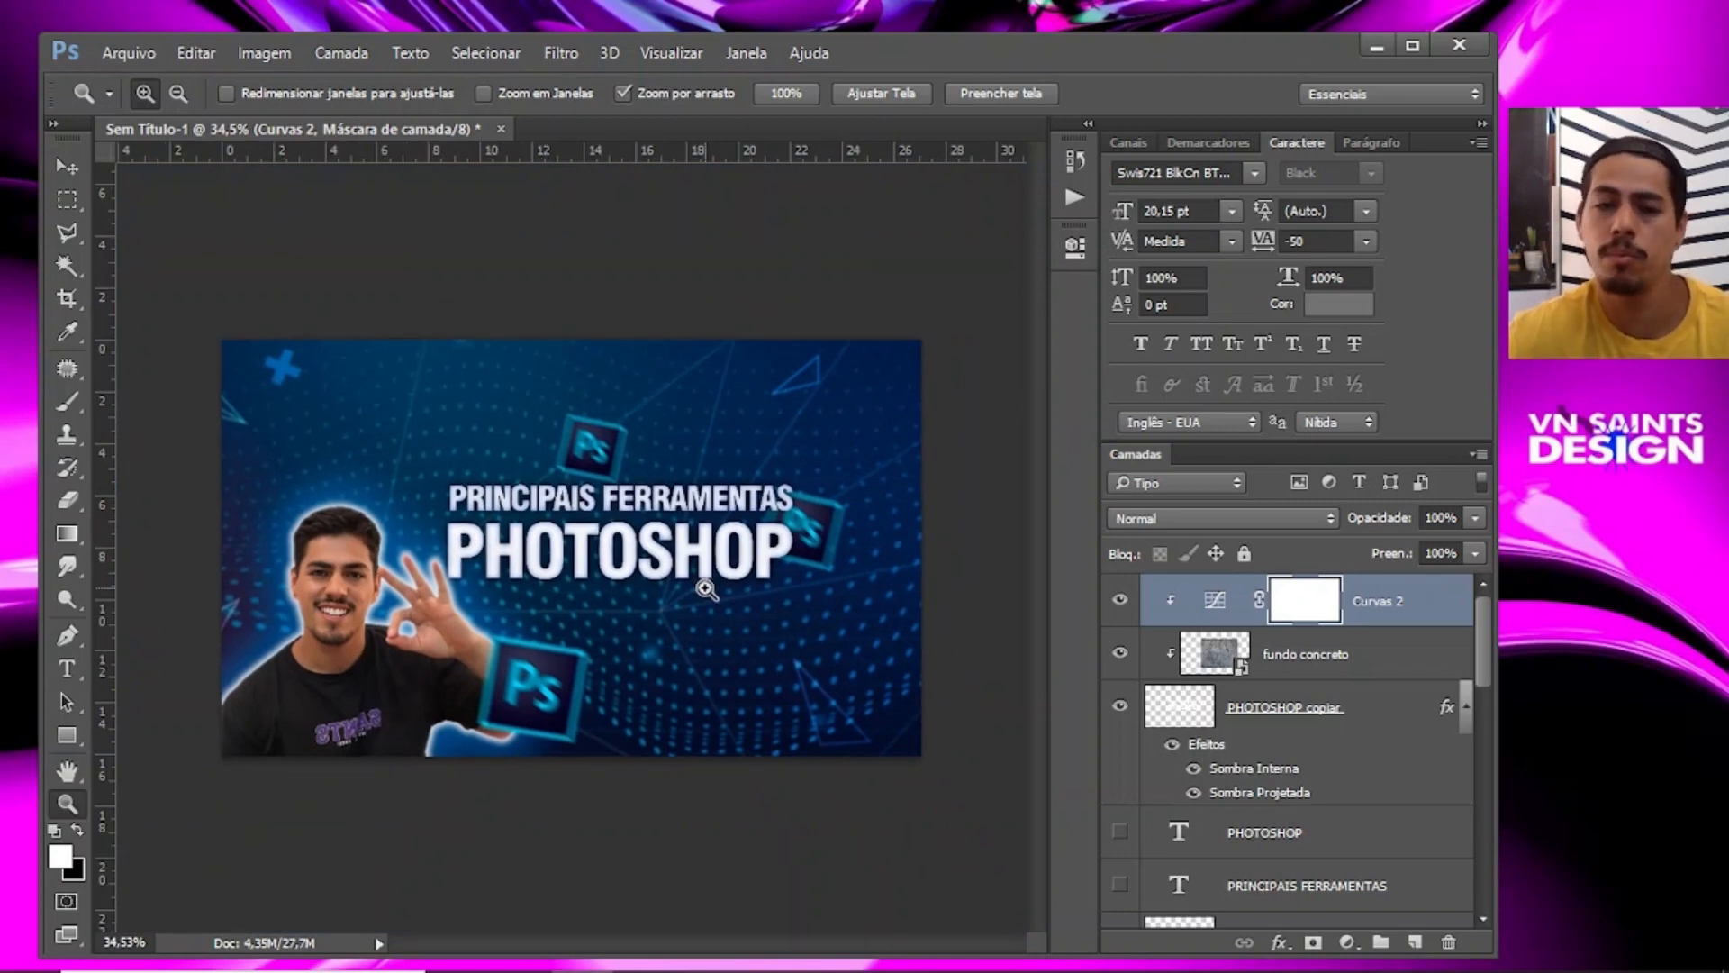
pyautogui.moveTo(643, 560); pyautogui.dragTo(718, 571)
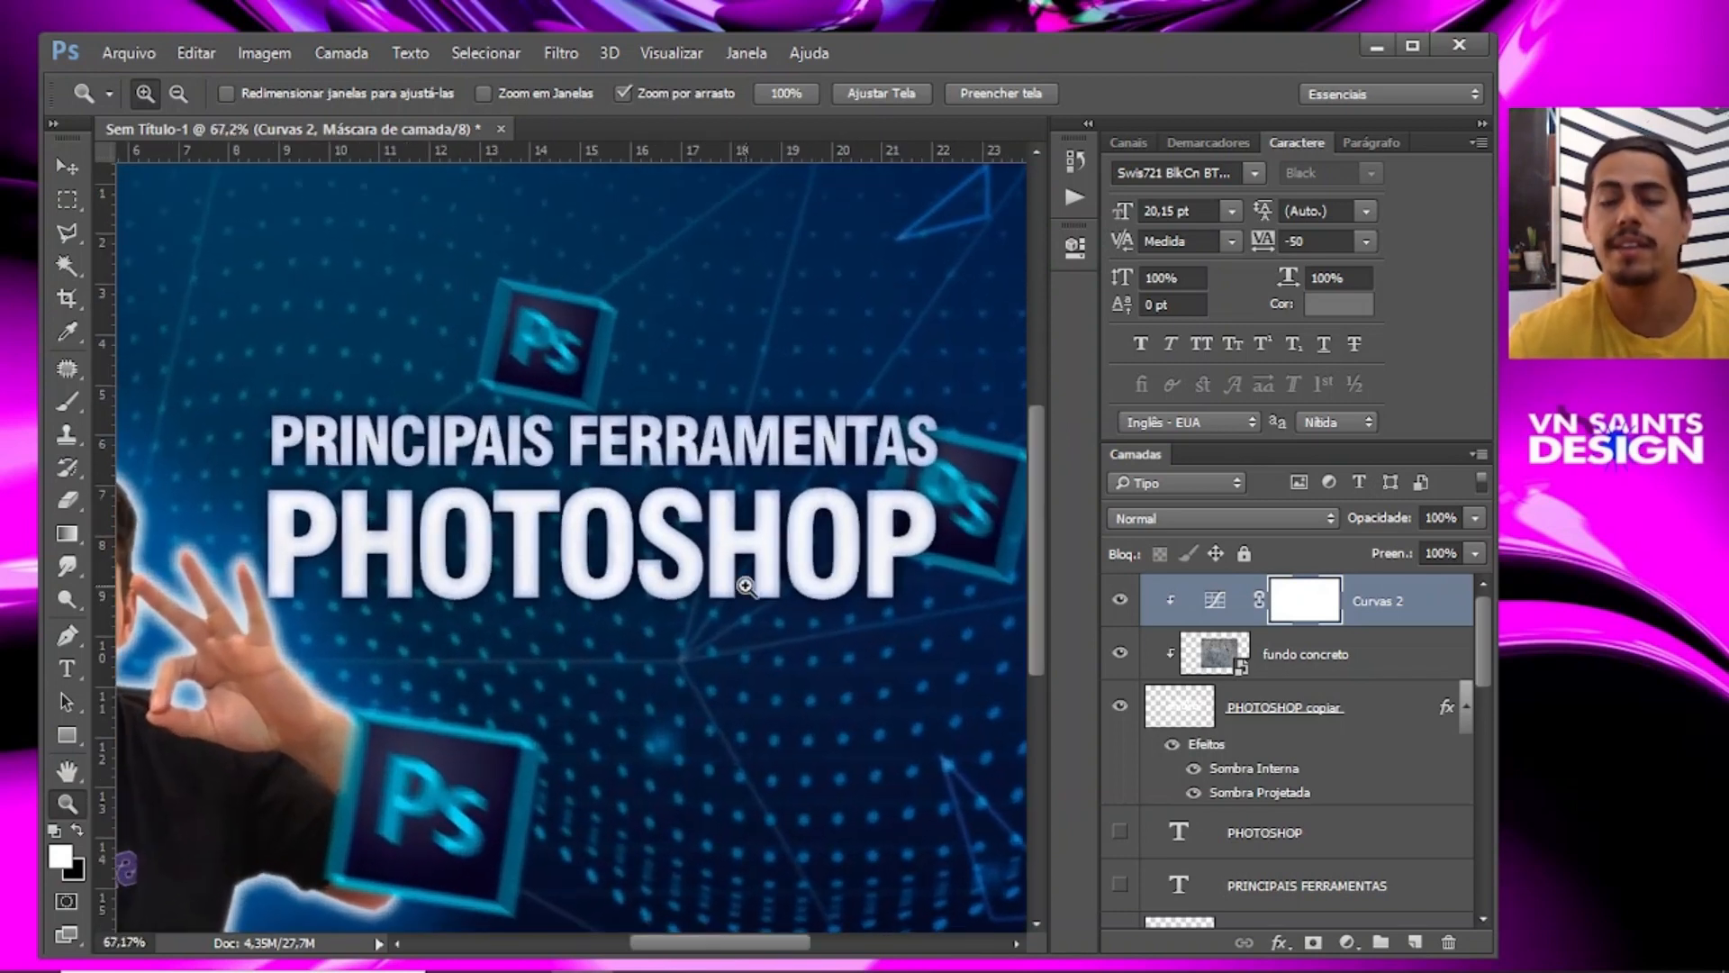
pyautogui.moveTo(698, 513); pyautogui.dragTo(784, 540)
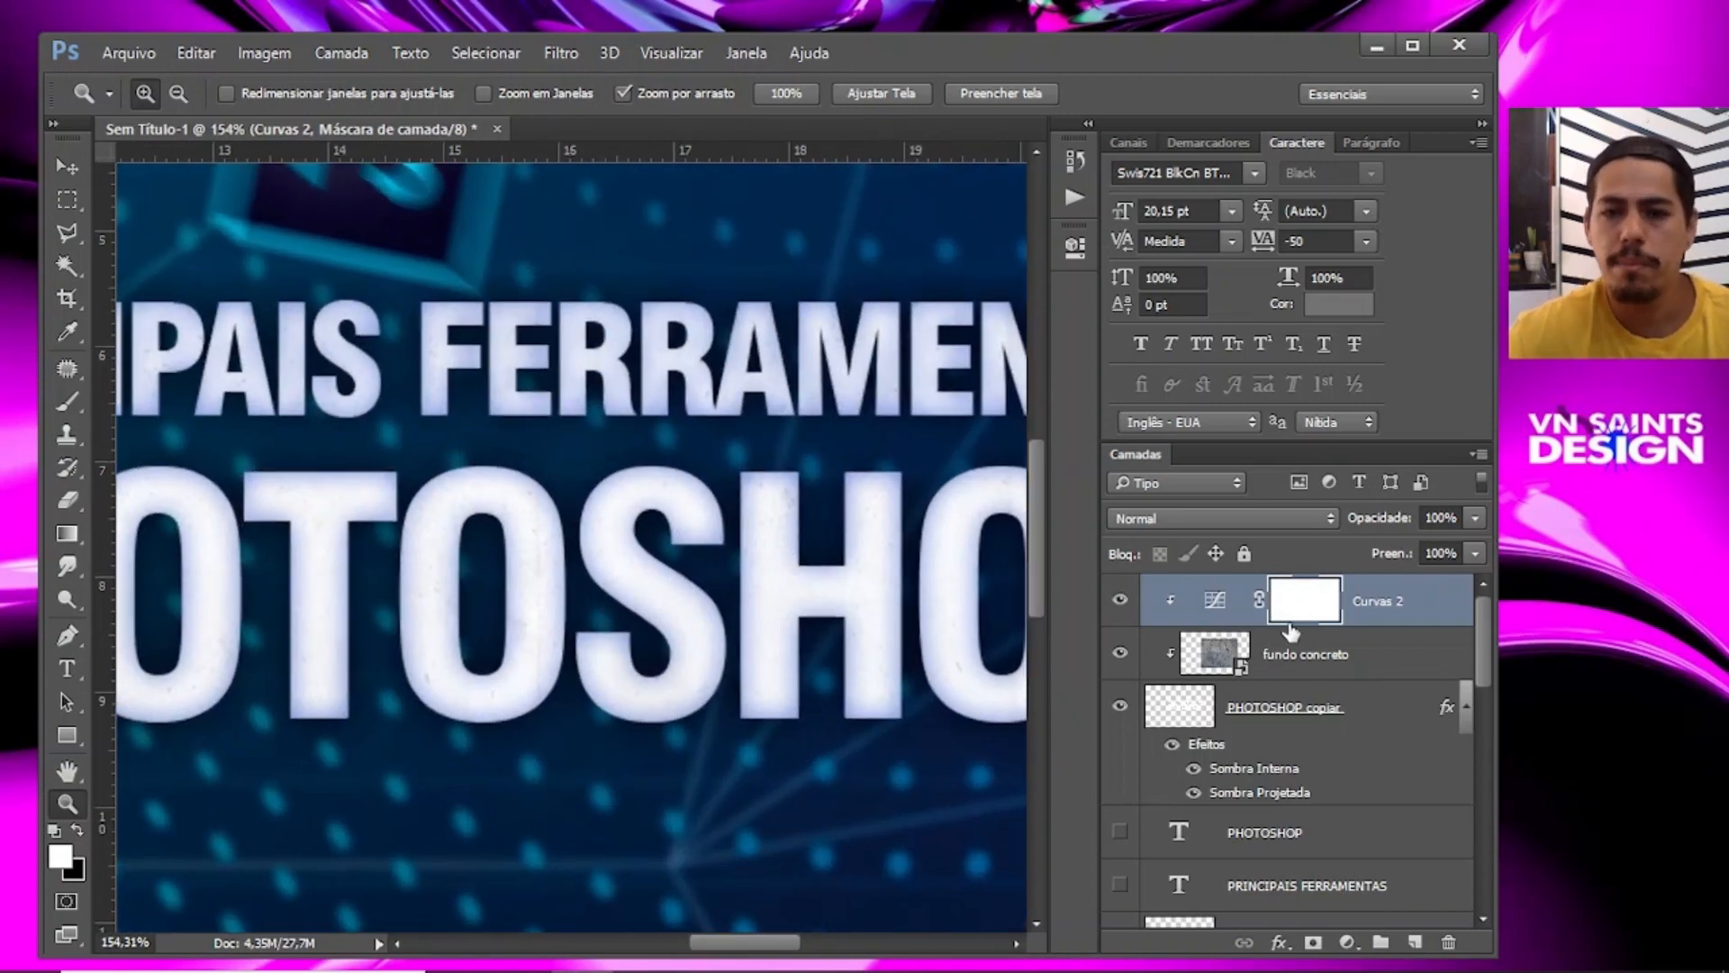
pyautogui.moveTo(661, 465); pyautogui.dragTo(273, 506)
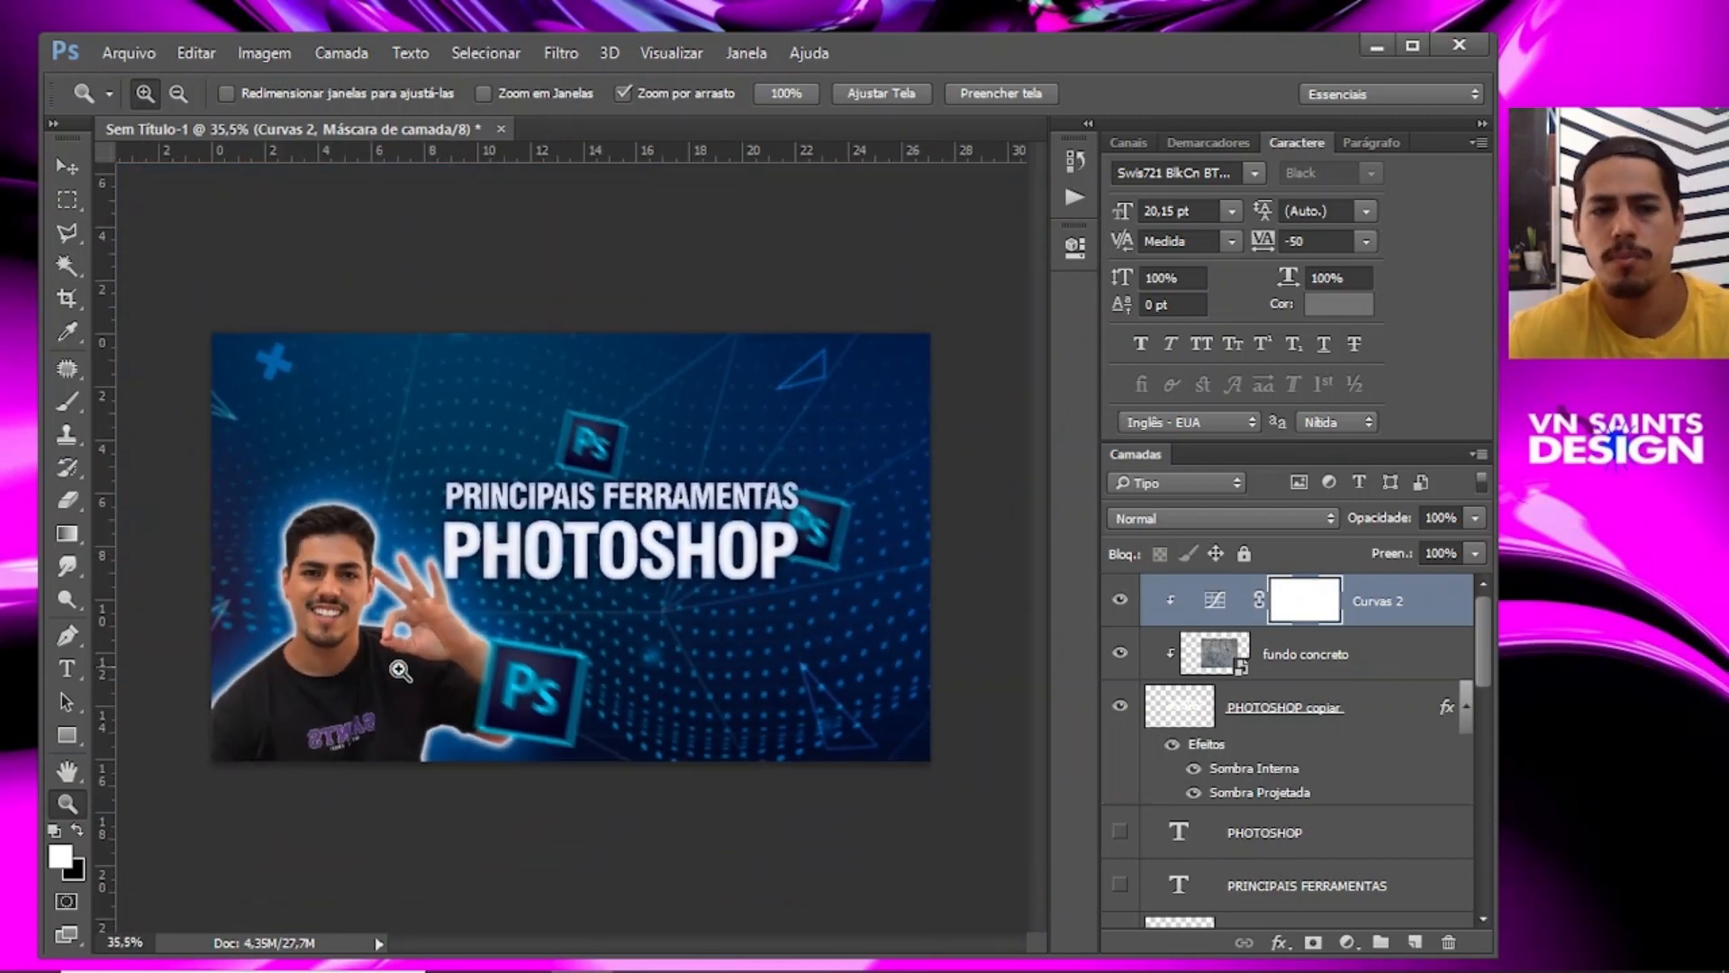
pyautogui.moveTo(402, 634); pyautogui.dragTo(427, 651)
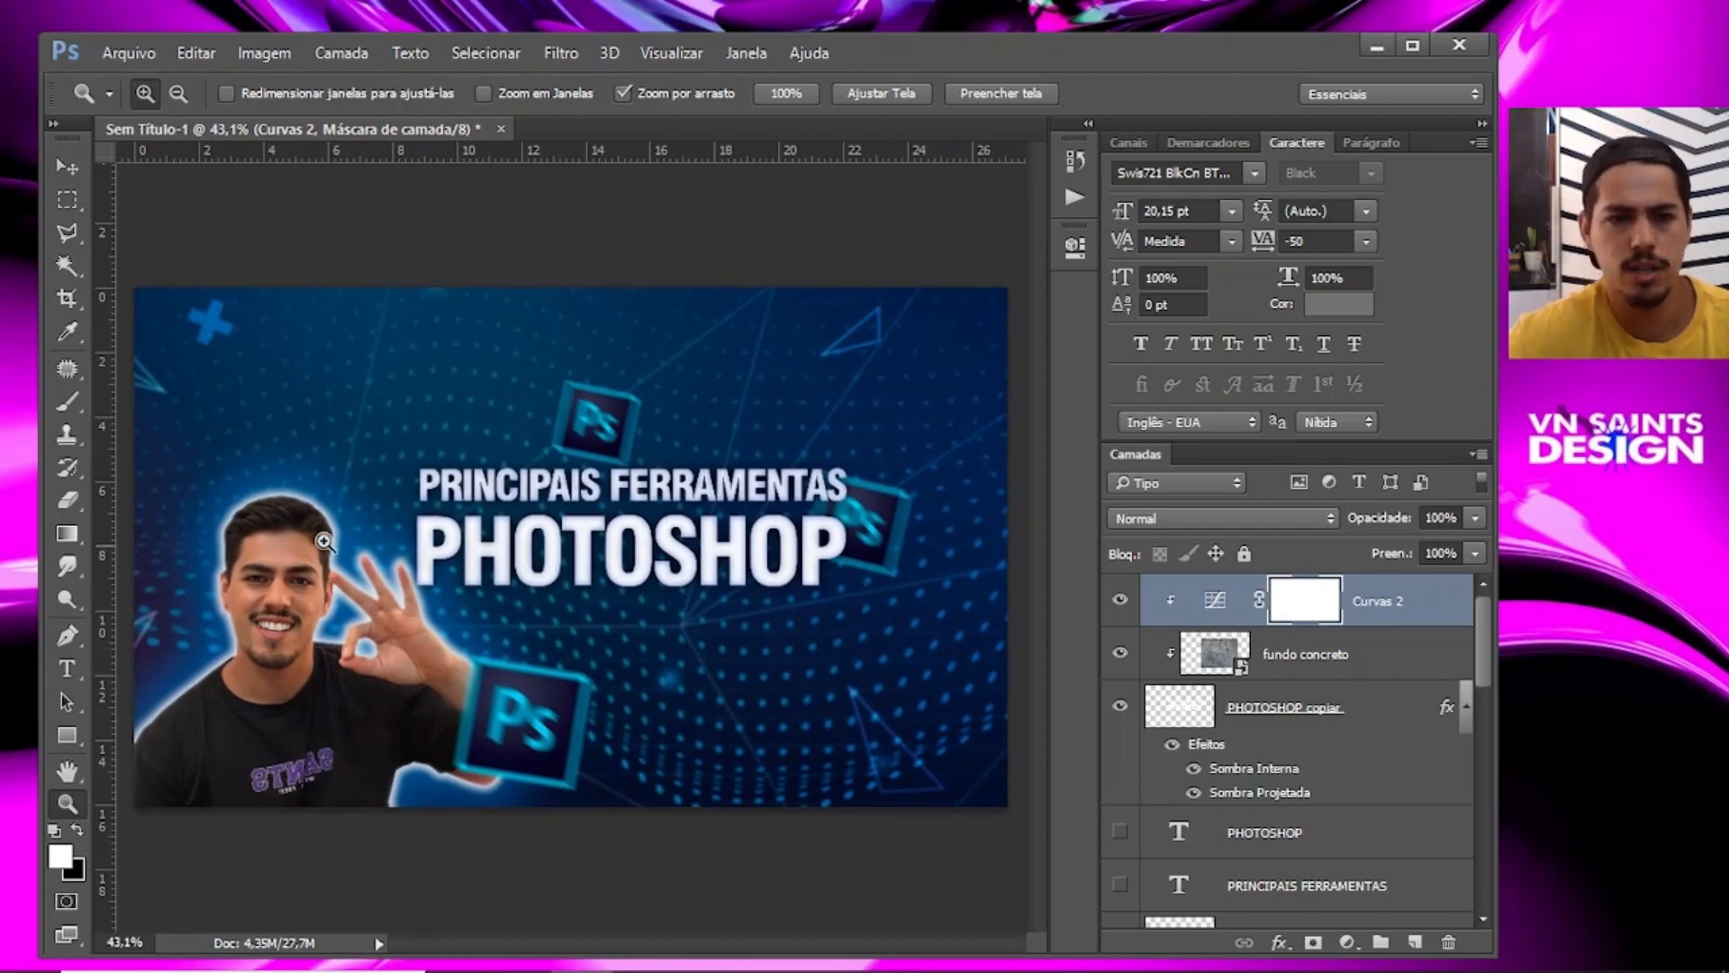
pyautogui.moveTo(341, 600); pyautogui.dragTo(312, 563)
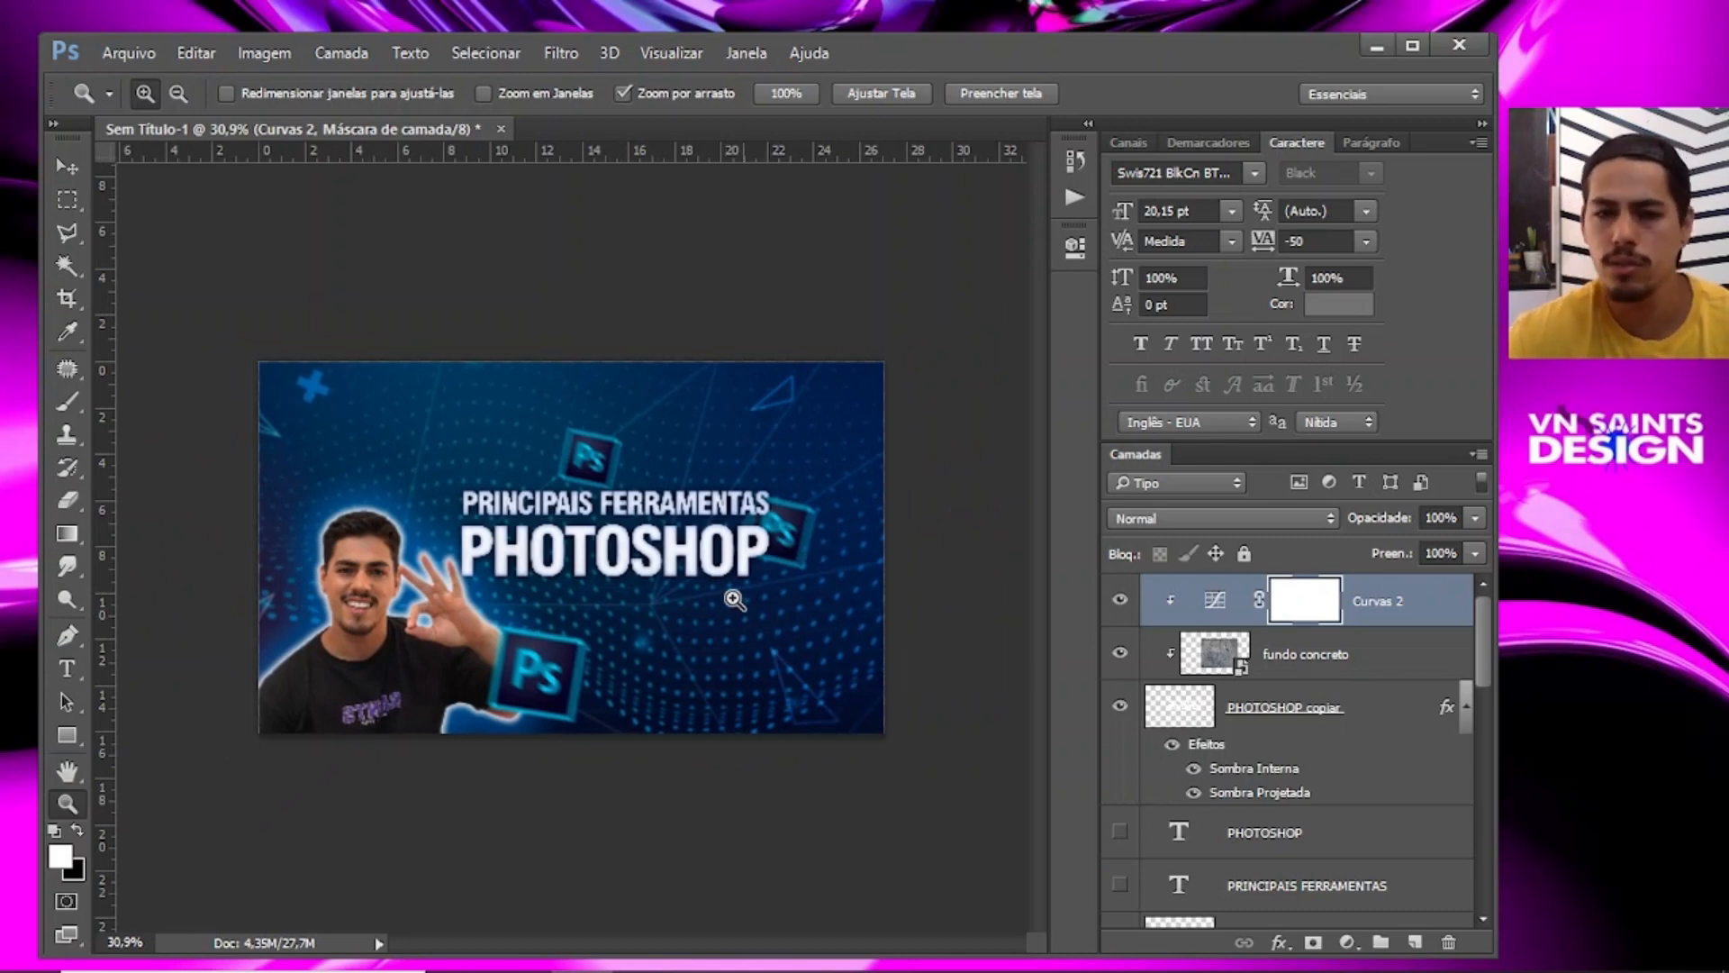
pyautogui.moveTo(692, 538); pyautogui.dragTo(758, 579)
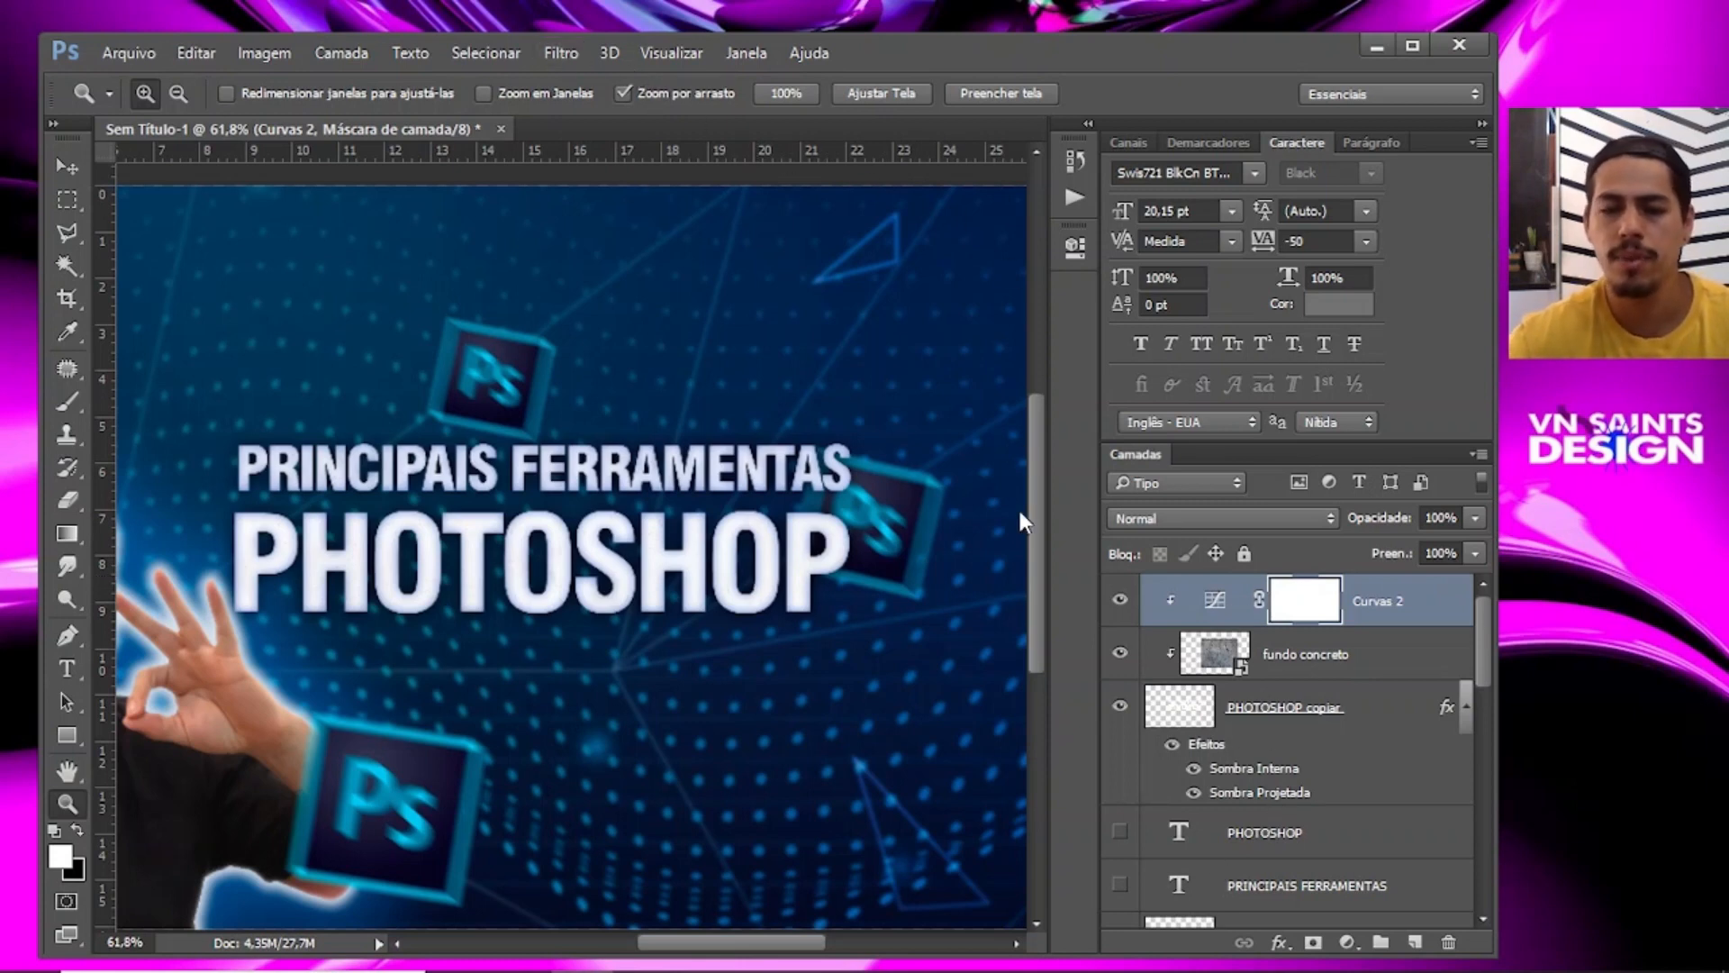
pyautogui.moveTo(800, 529); pyautogui.dragTo(728, 540)
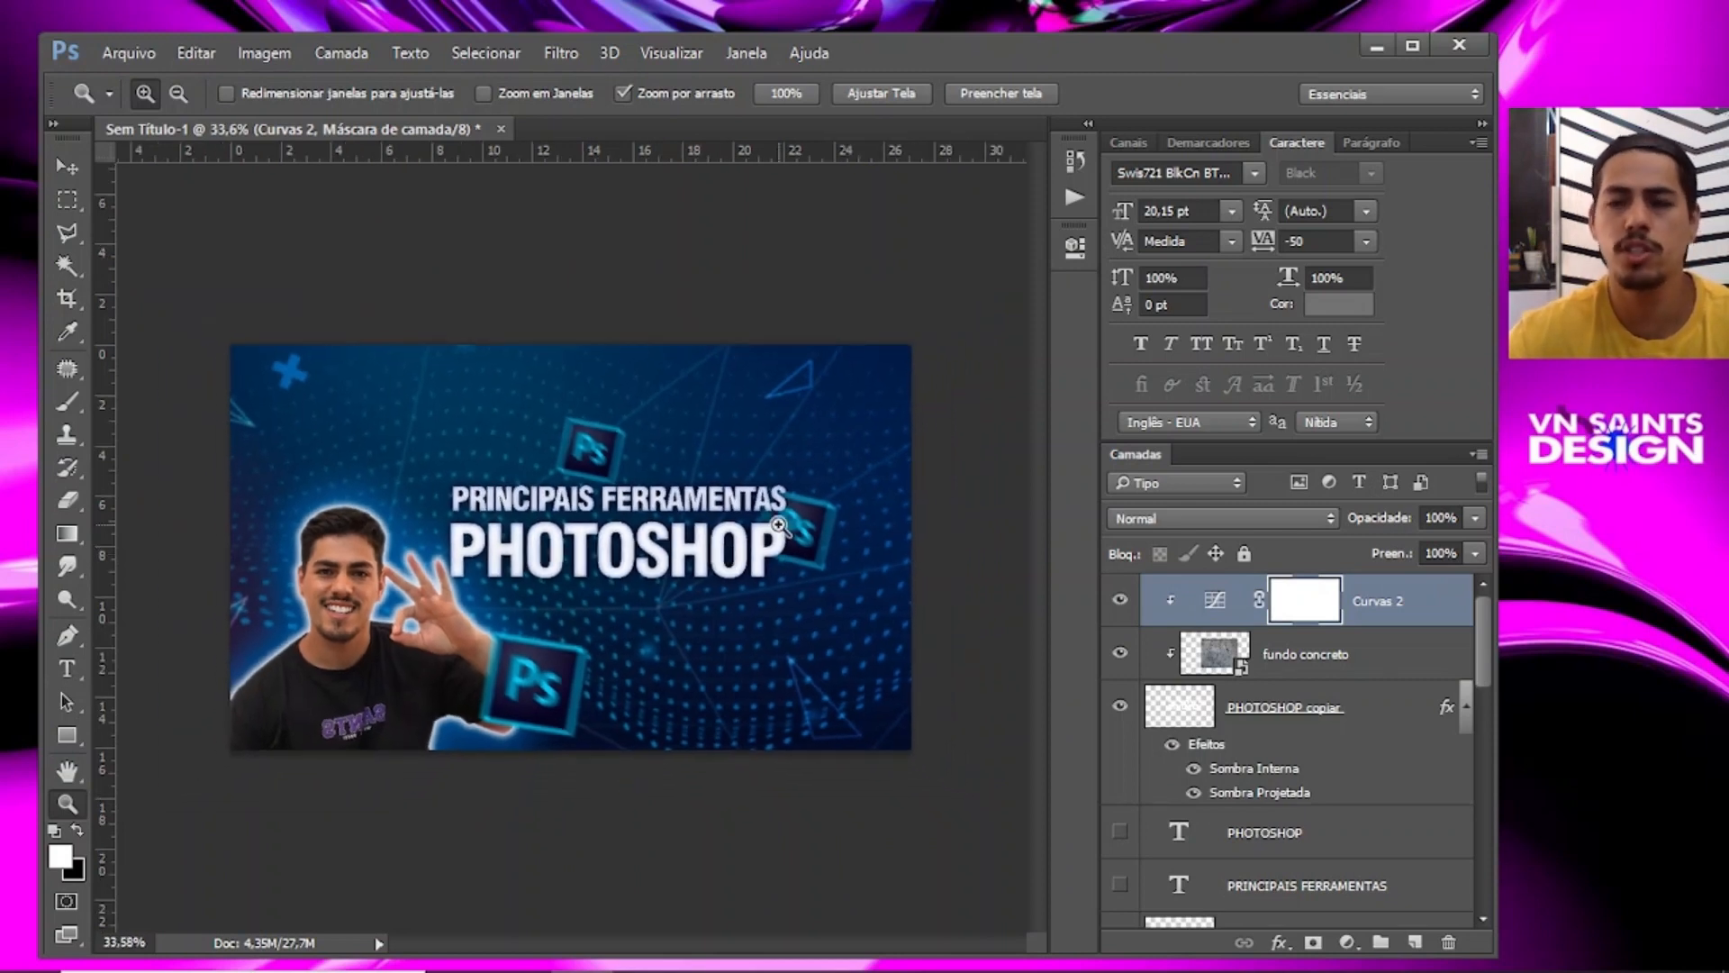
pyautogui.moveTo(566, 527); pyautogui.dragTo(583, 532)
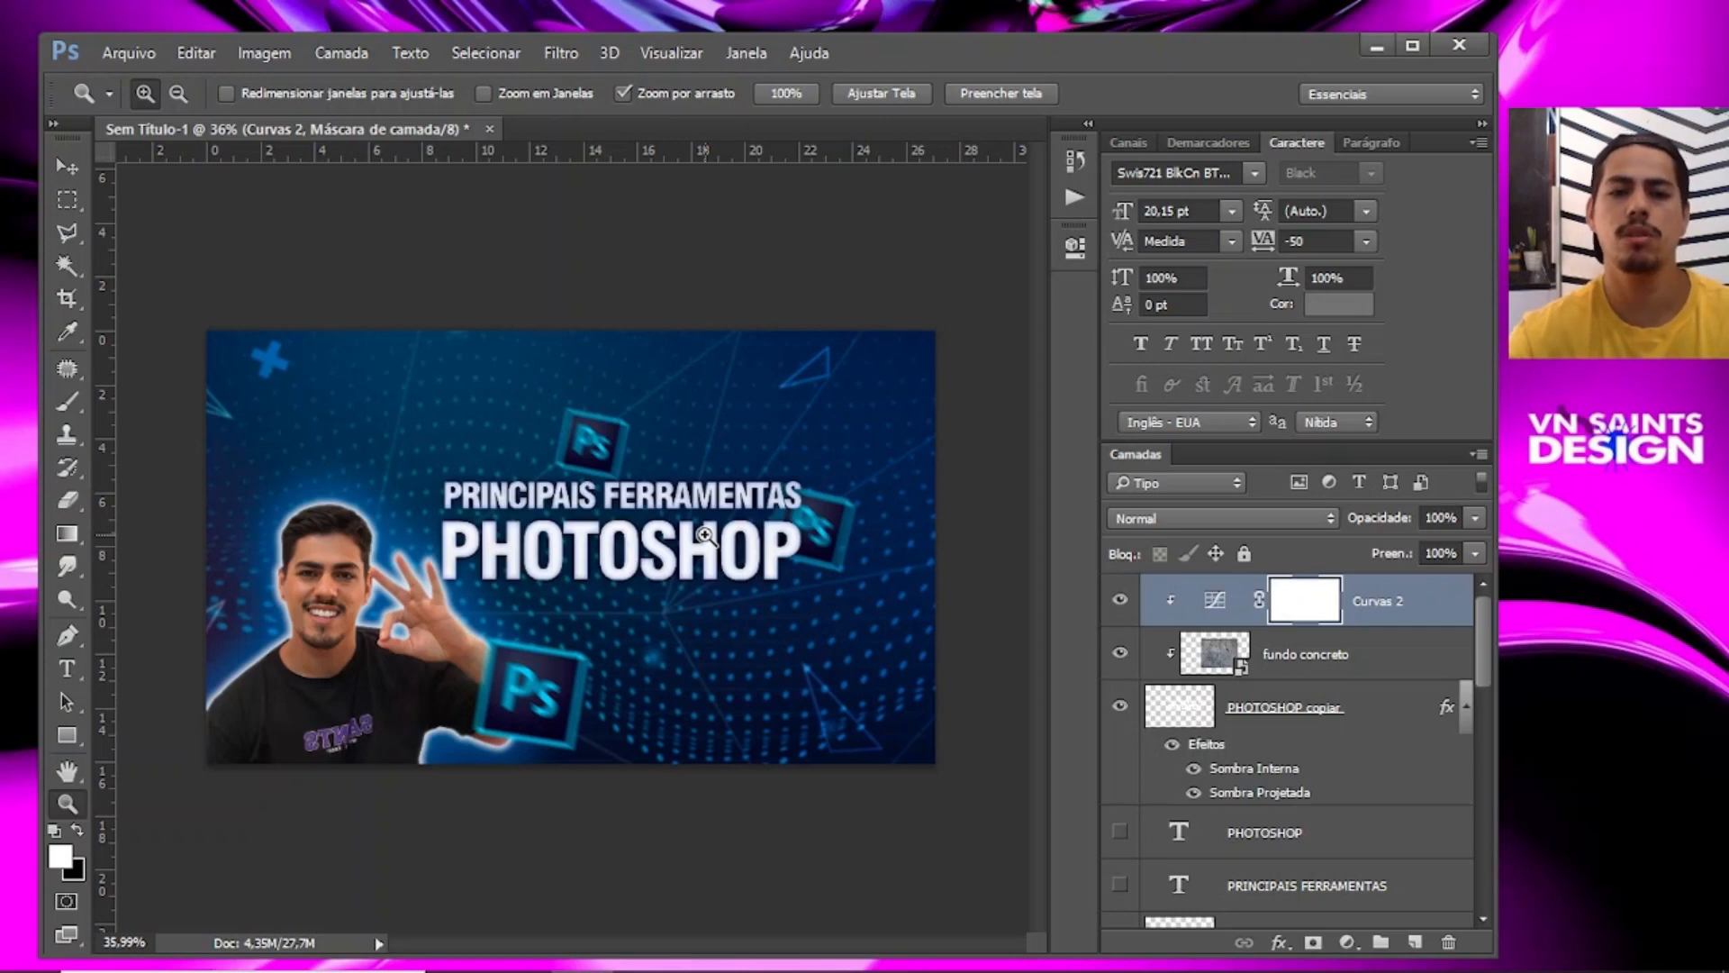
pyautogui.moveTo(609, 524); pyautogui.dragTo(656, 507)
pyautogui.moveTo(597, 559); pyautogui.dragTo(606, 559)
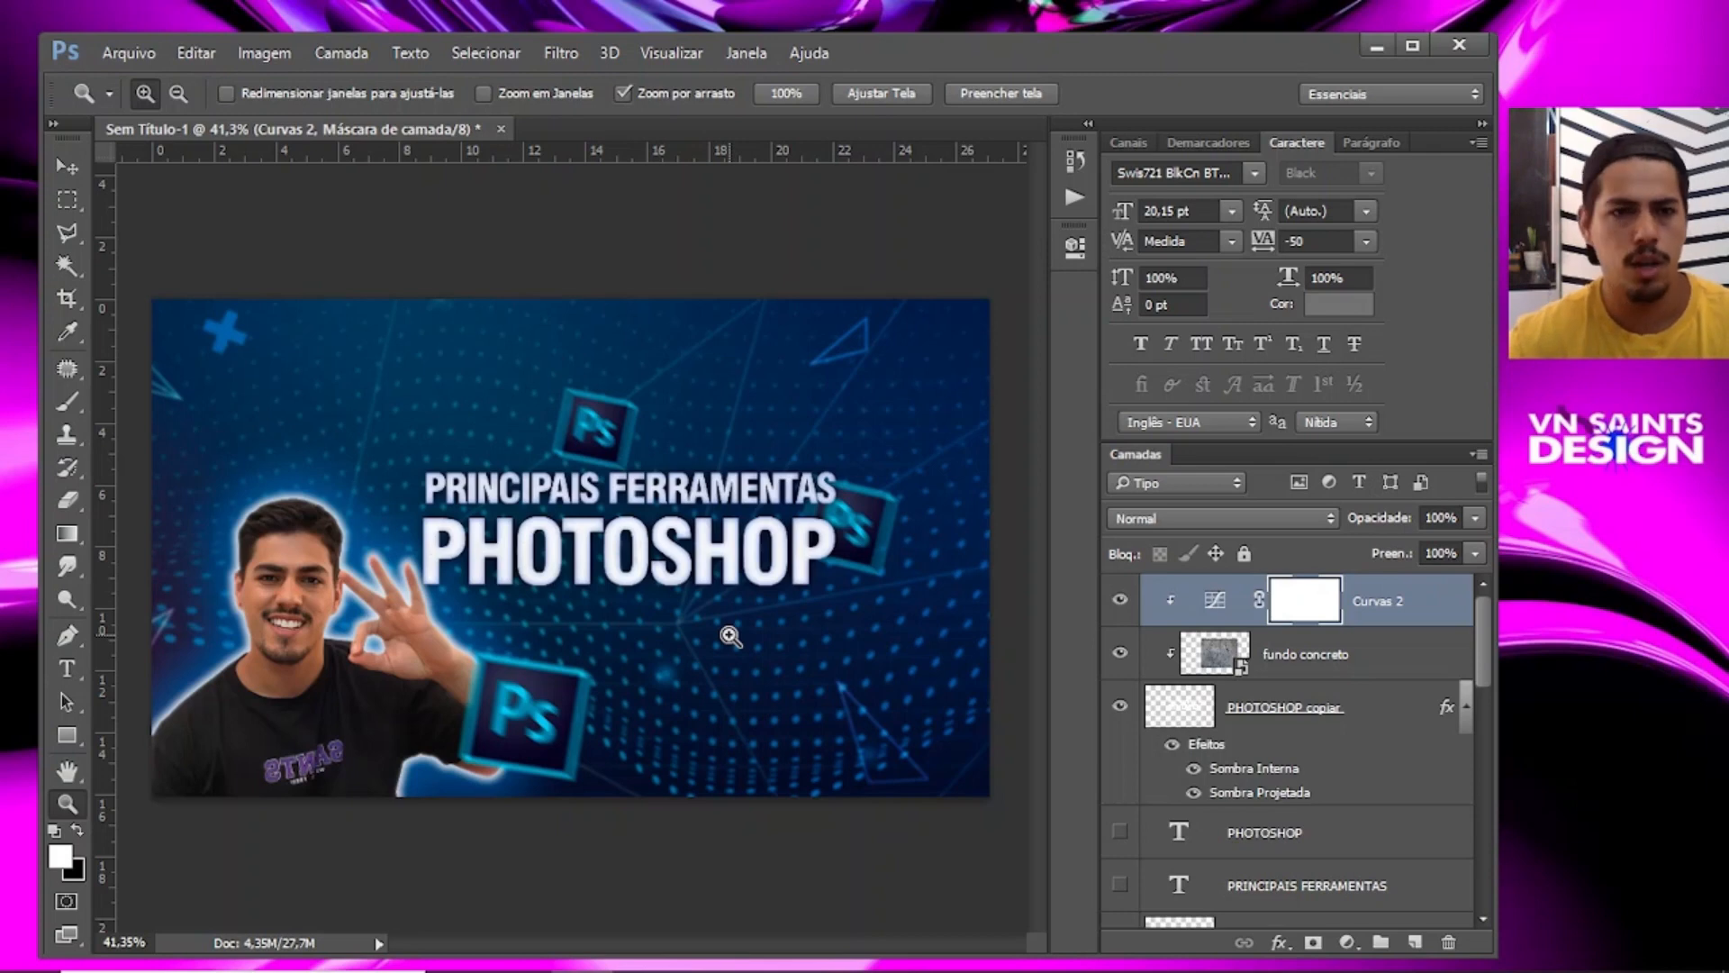
pyautogui.moveTo(730, 636); pyautogui.dragTo(659, 662)
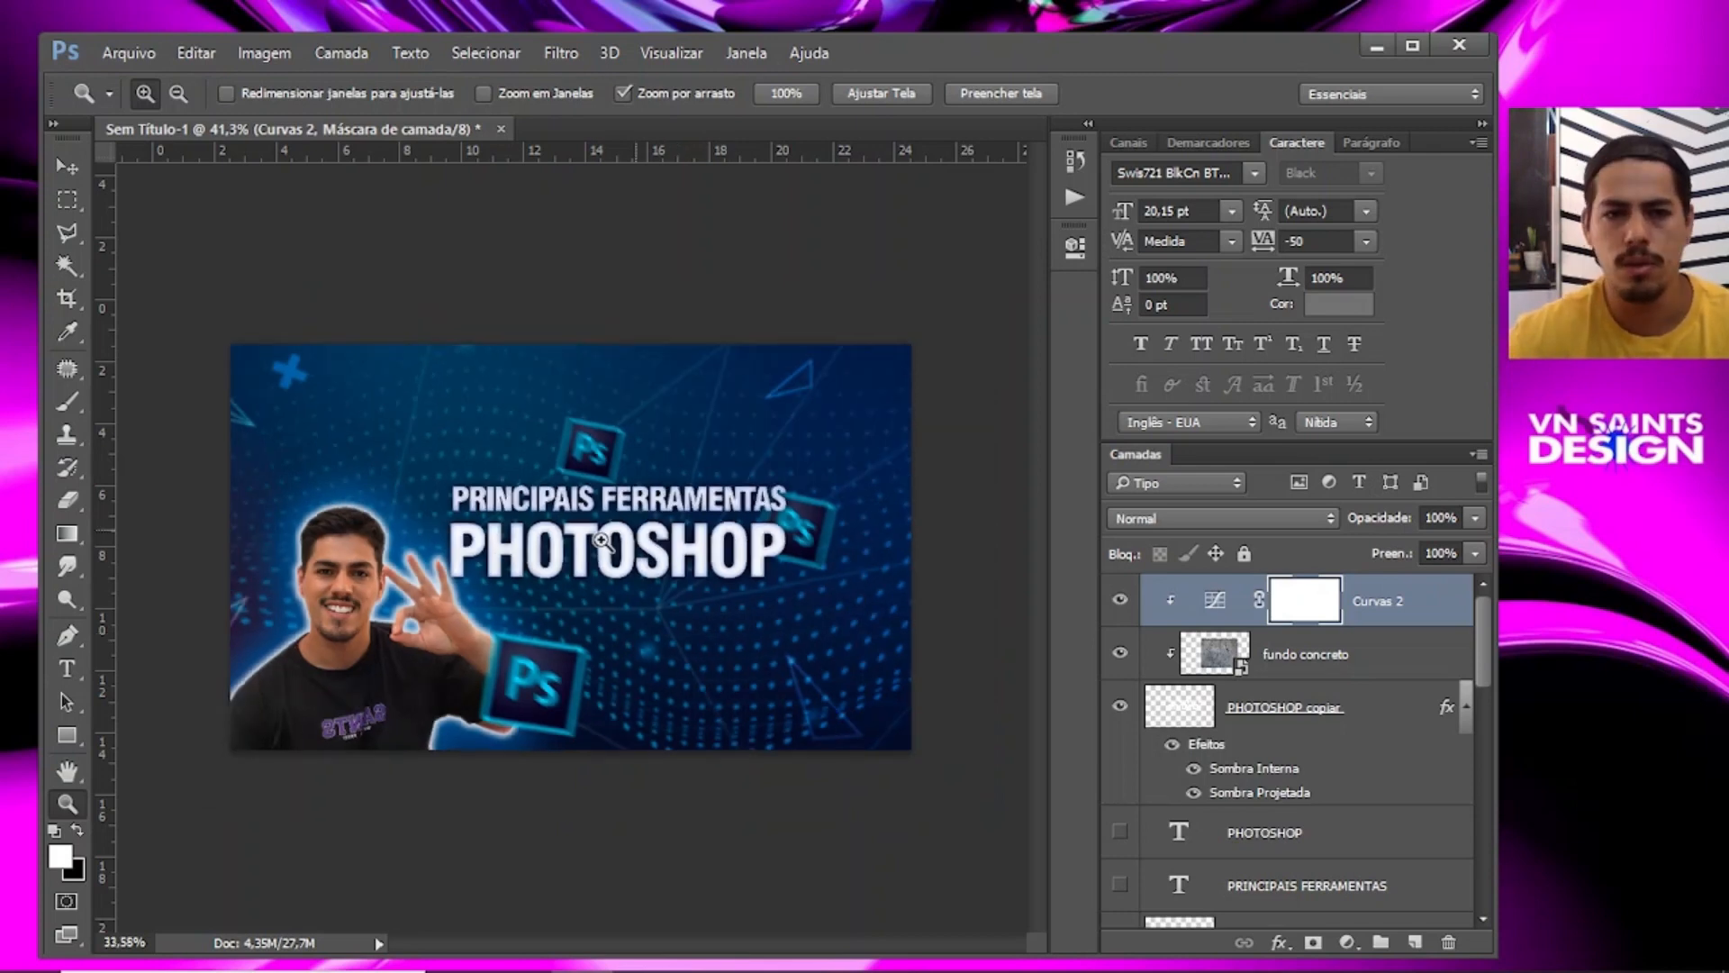
pyautogui.moveTo(580, 515); pyautogui.dragTo(619, 530)
pyautogui.moveTo(617, 457); pyautogui.dragTo(574, 463)
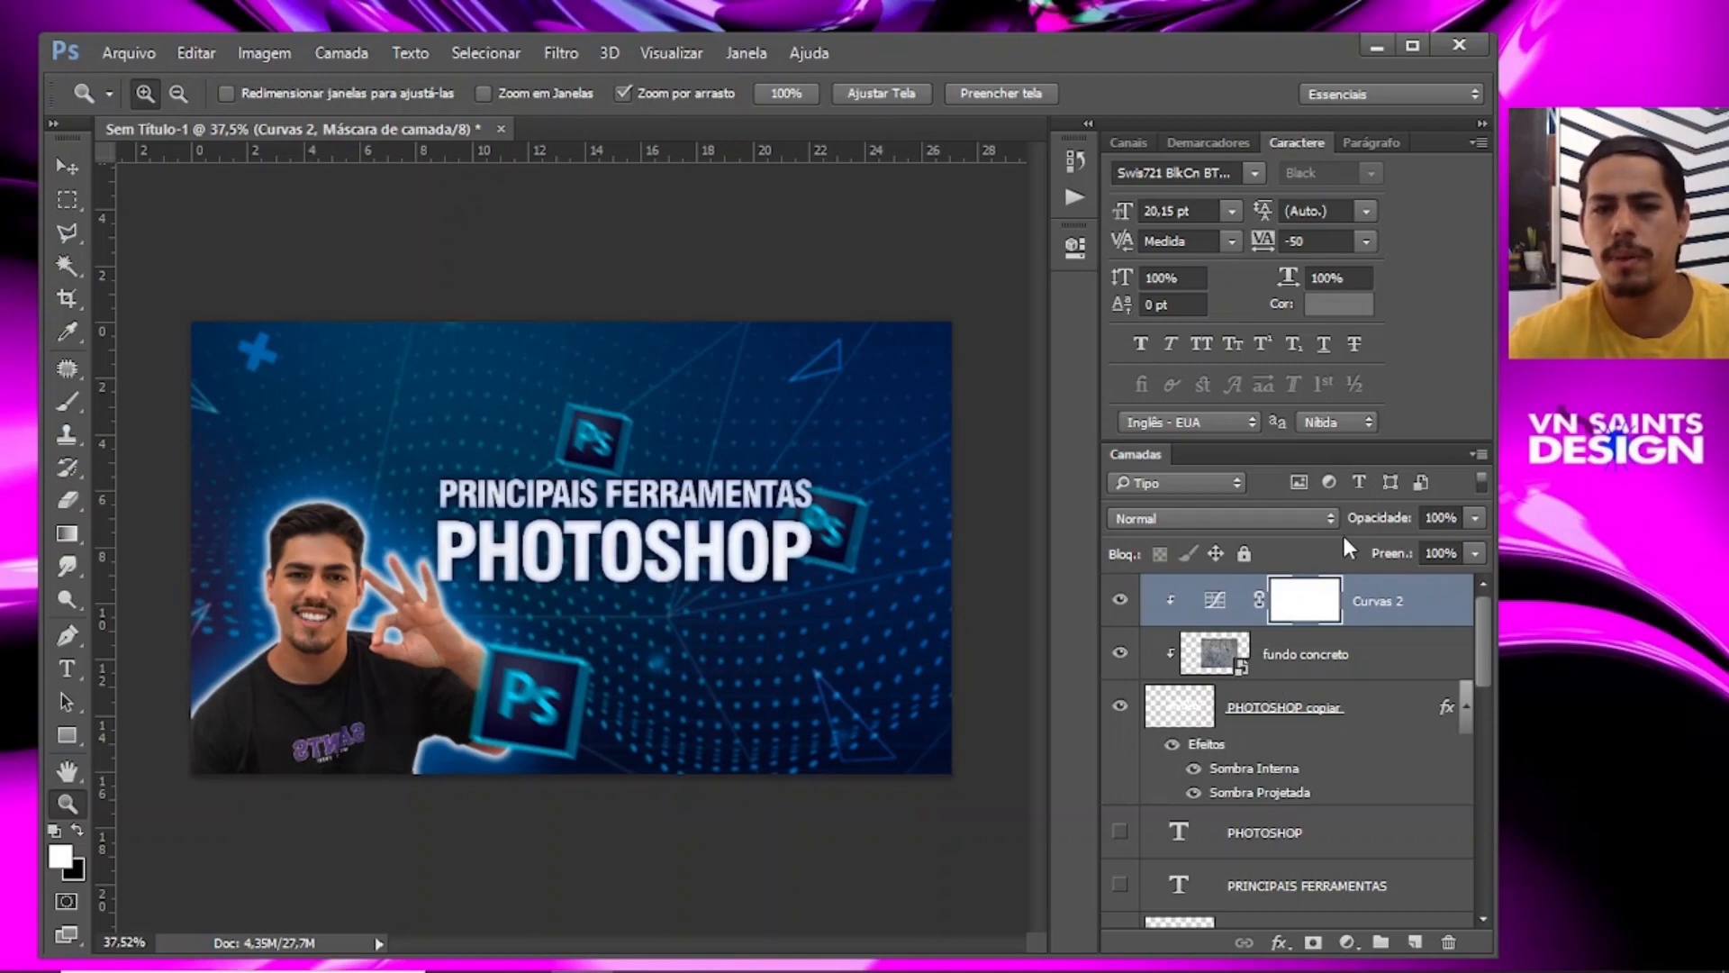
pyautogui.moveTo(648, 560); pyautogui.dragTo(753, 571)
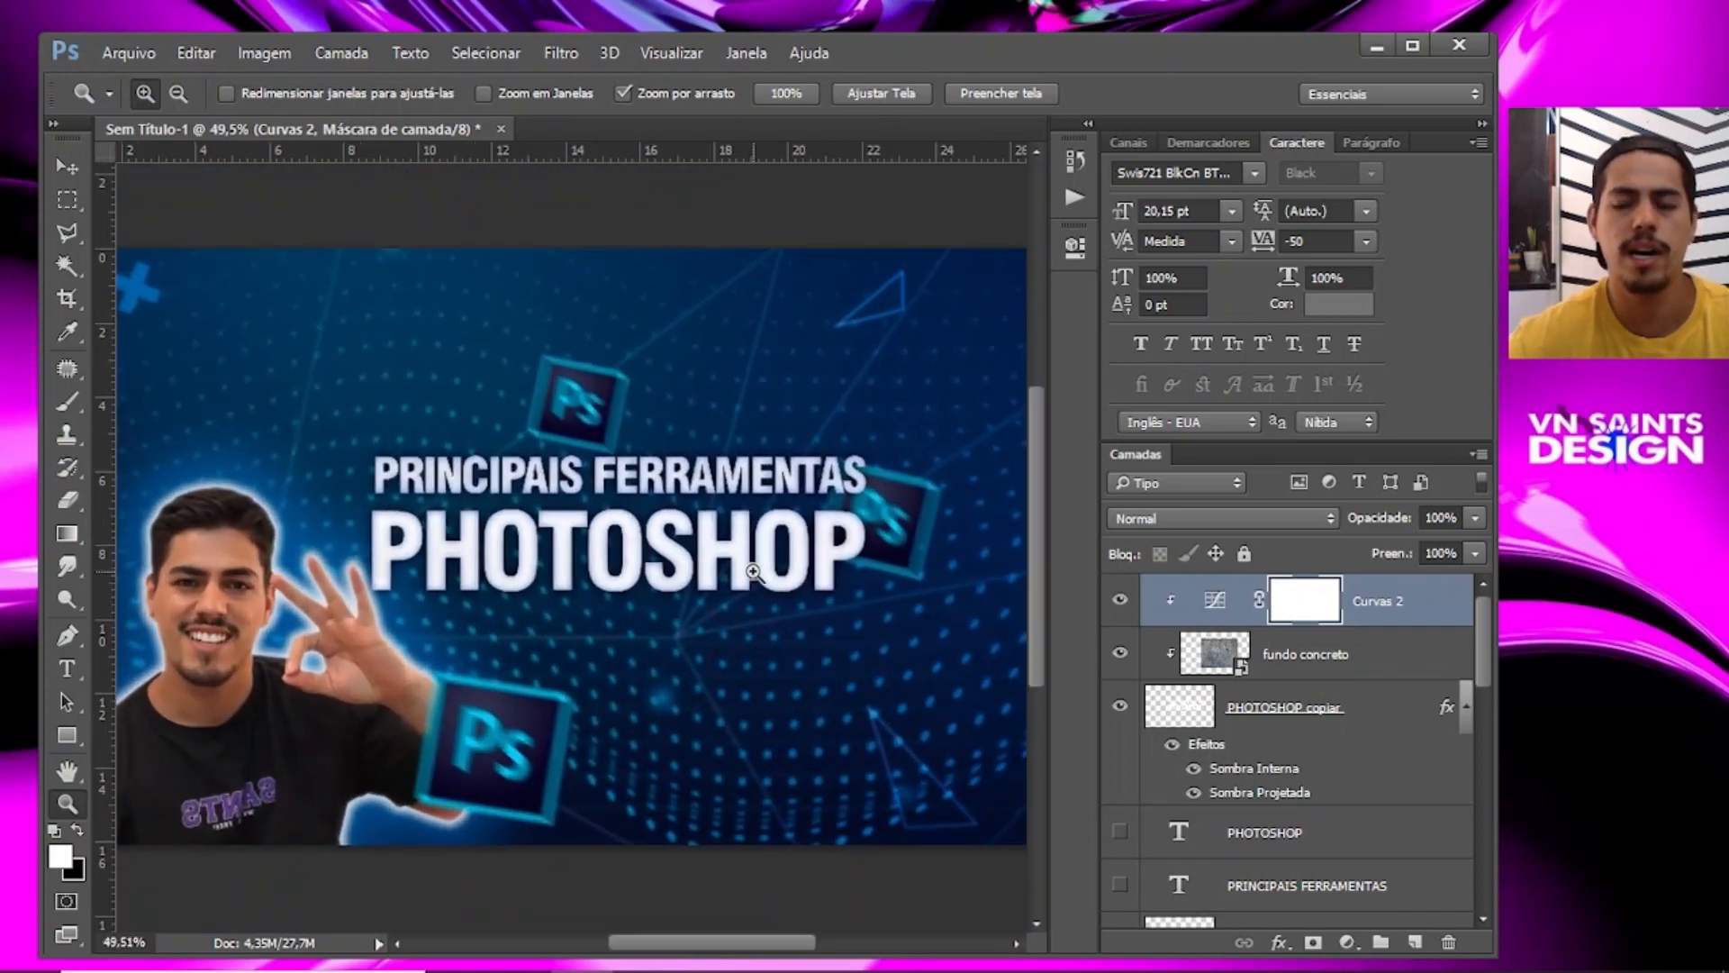